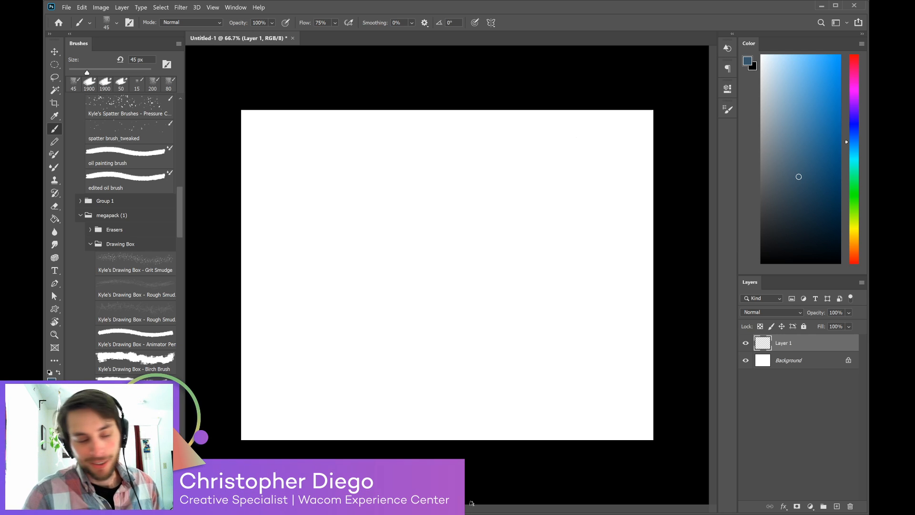
Switch to the Elliptical Marquee tool and widen the brush library so its presets show in two columns.
{"action": "left_click_drag", "start_coordinate": [181, 217], "coordinate": [188, 123]}
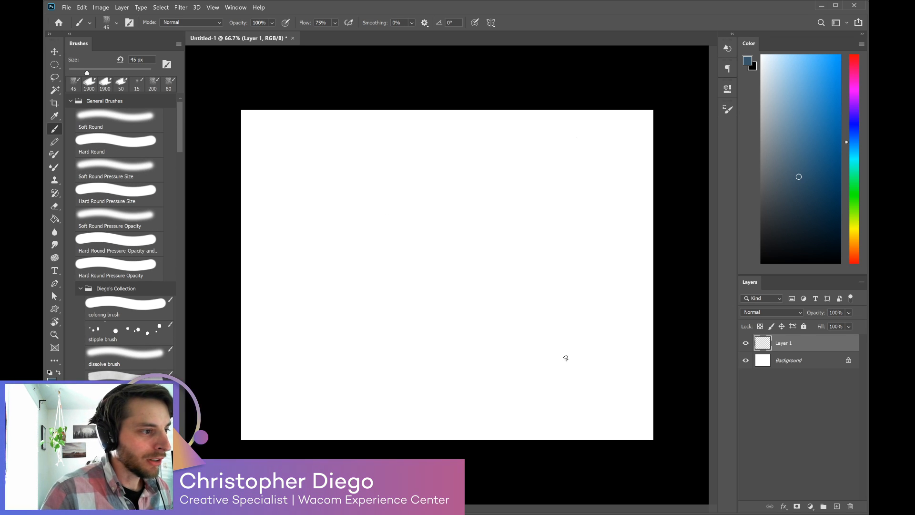
{"action": "left_click", "coordinate": [55, 66]}
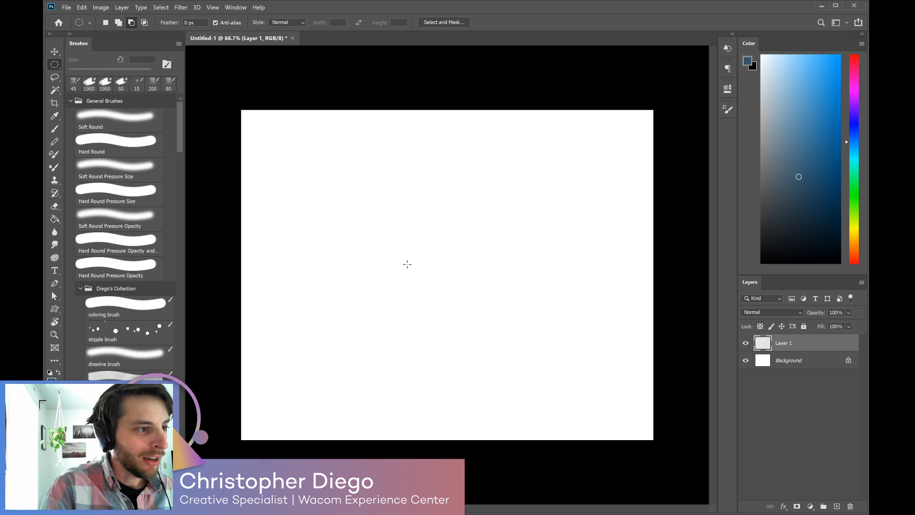
{"action": "left_click_drag", "start_coordinate": [185, 338], "coordinate": [284, 342]}
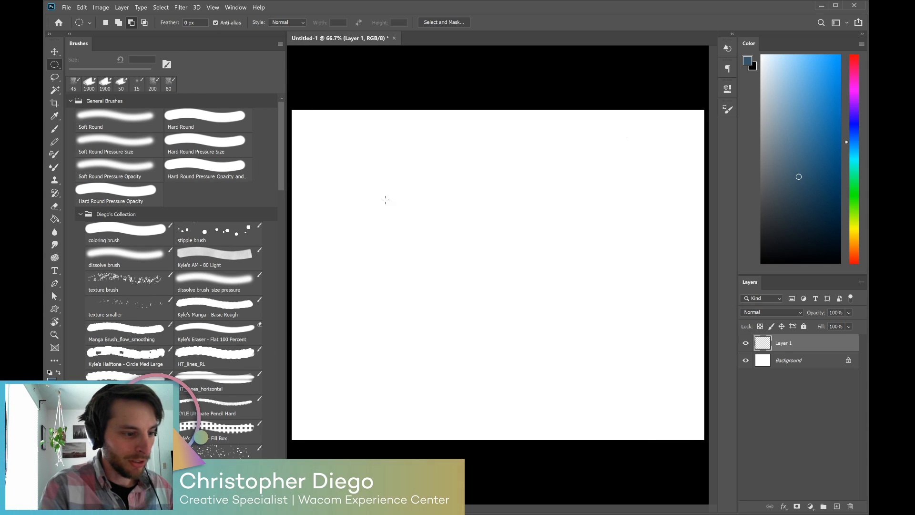
Look through the custom brush collection and the megapack (1) subfolders, with the Drawing Box folder collapsed.
{"action": "mouse_move", "coordinate": [281, 175]}
{"action": "left_mouse_down"}
{"action": "mouse_move", "coordinate": [282, 240]}
{"action": "mouse_move", "coordinate": [283, 186]}
{"action": "left_mouse_up"}
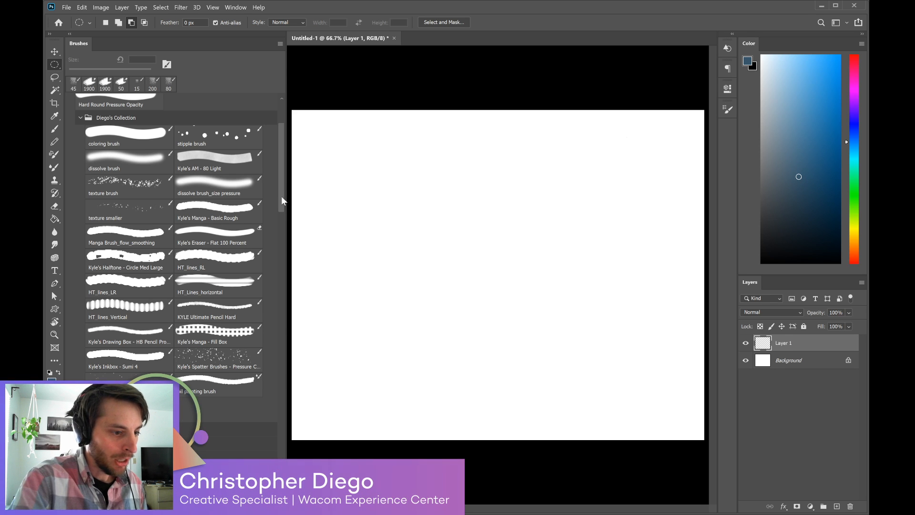
{"action": "scroll", "coordinate": [282, 194], "scroll_direction": "up", "scroll_amount": 2}
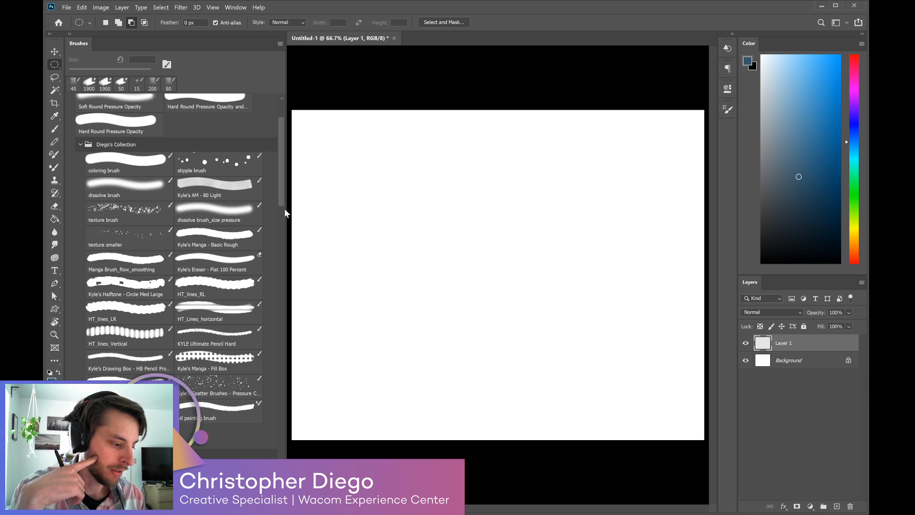
{"action": "left_click_drag", "start_coordinate": [281, 189], "coordinate": [282, 230]}
{"action": "left_click", "coordinate": [90, 312]}
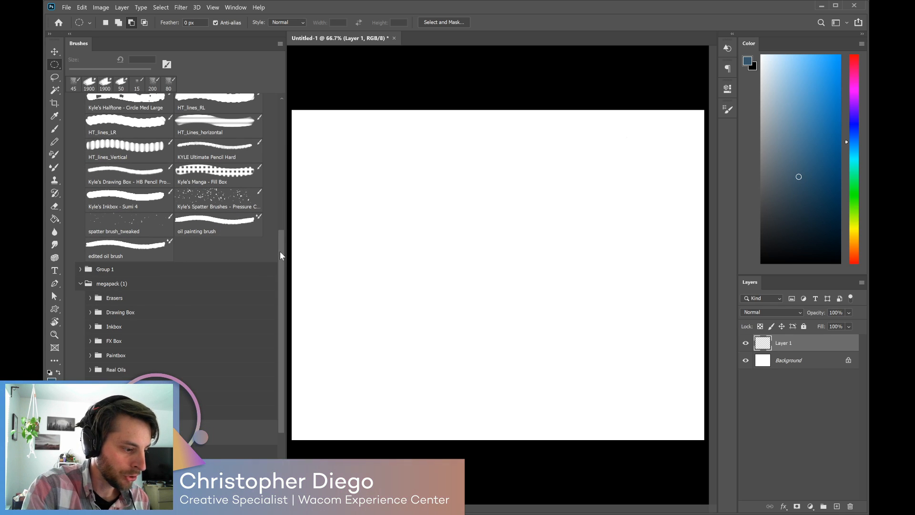
{"action": "scroll", "coordinate": [280, 260], "scroll_direction": "down", "scroll_amount": 1}
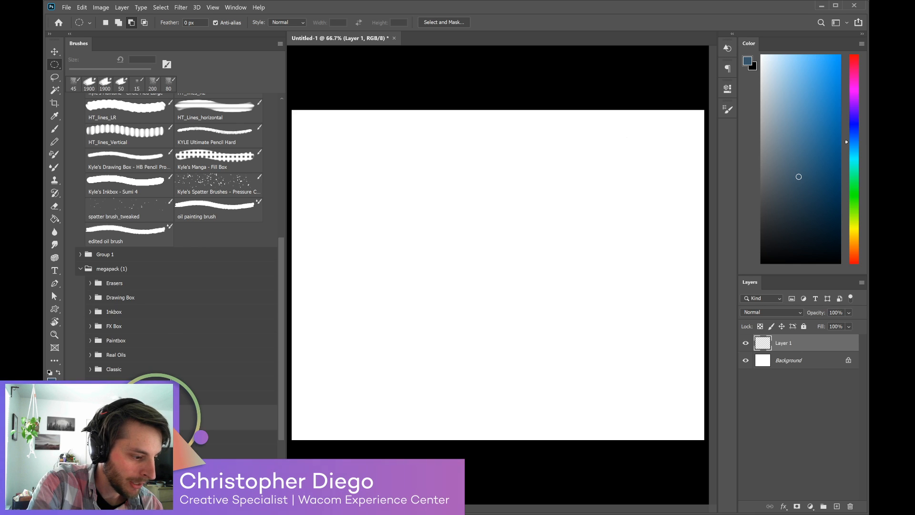
{"action": "left_click_drag", "start_coordinate": [282, 337], "coordinate": [284, 344]}
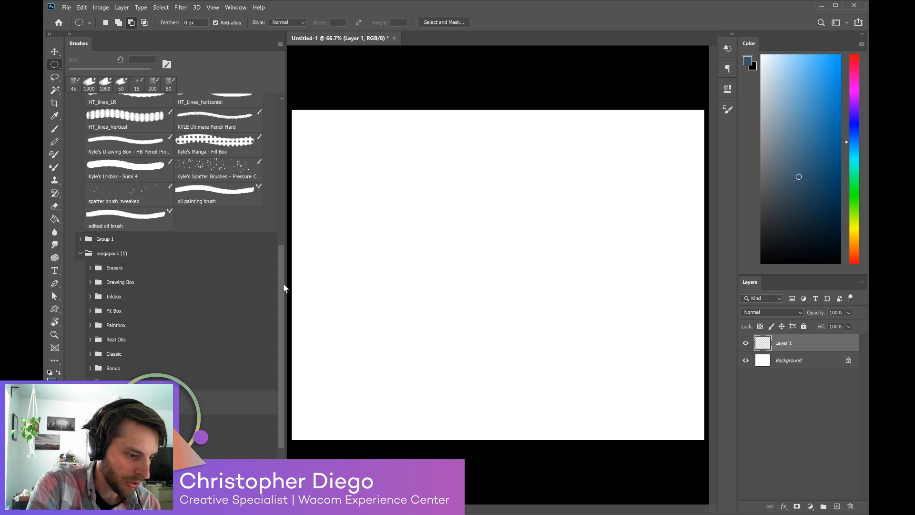
{"action": "scroll", "coordinate": [279, 285], "scroll_direction": "down", "scroll_amount": 3}
{"action": "scroll", "coordinate": [279, 305], "scroll_direction": "down", "scroll_amount": 5}
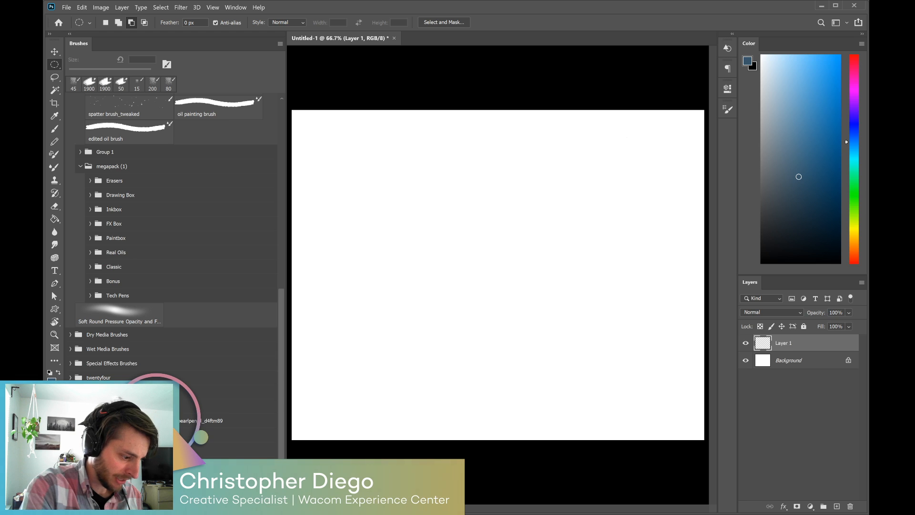
Expand the brush folder below spatter_brushes (1), try its 120 px grainy pencil preset with a scribble, and undo the scribble.
{"action": "left_click", "coordinate": [70, 477]}
{"action": "left_click_drag", "start_coordinate": [279, 387], "coordinate": [282, 427]}
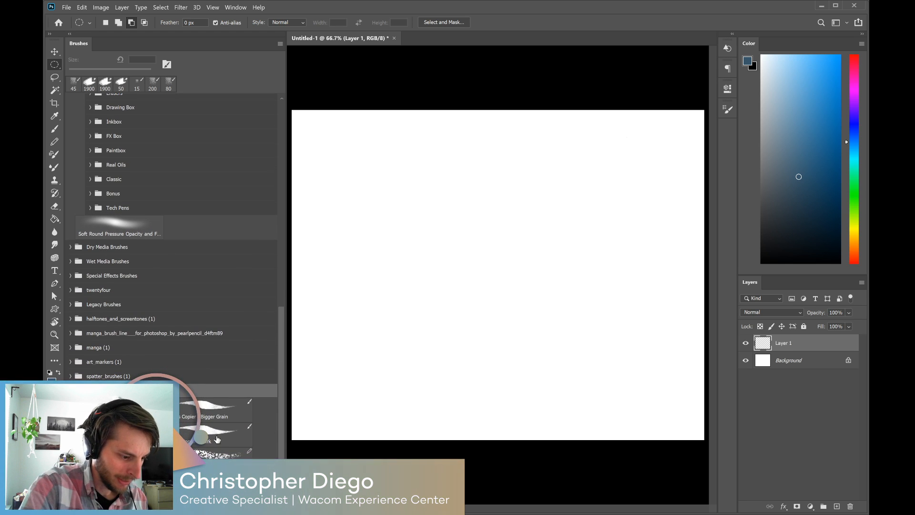
{"action": "left_click", "coordinate": [220, 454]}
{"action": "mouse_move", "coordinate": [486, 229]}
{"action": "left_mouse_down"}
{"action": "mouse_move", "coordinate": [517, 197]}
{"action": "mouse_move", "coordinate": [591, 258]}
{"action": "mouse_move", "coordinate": [569, 293]}
{"action": "left_mouse_up"}
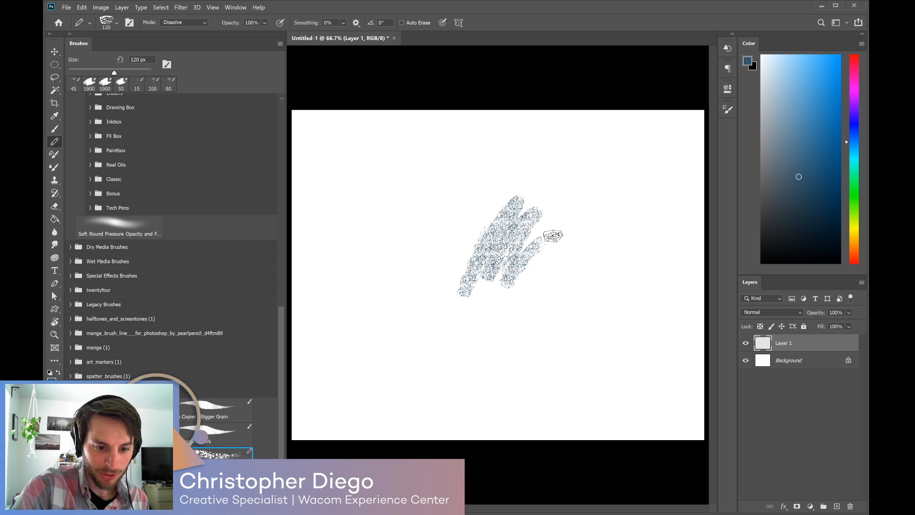
{"action": "key", "text": "ctrl+z"}
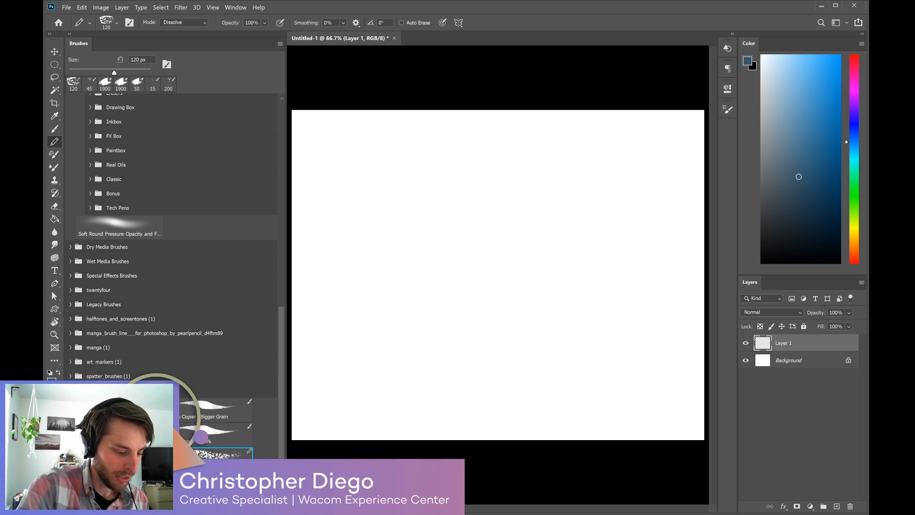
Try the 50 px brush from the same folder with a few thin strokes on the canvas and undo them.
{"action": "left_click", "coordinate": [201, 434]}
{"action": "mouse_move", "coordinate": [504, 189]}
{"action": "left_mouse_down"}
{"action": "mouse_move", "coordinate": [453, 275]}
{"action": "mouse_move", "coordinate": [558, 194]}
{"action": "mouse_move", "coordinate": [474, 295]}
{"action": "mouse_move", "coordinate": [509, 284]}
{"action": "left_mouse_up"}
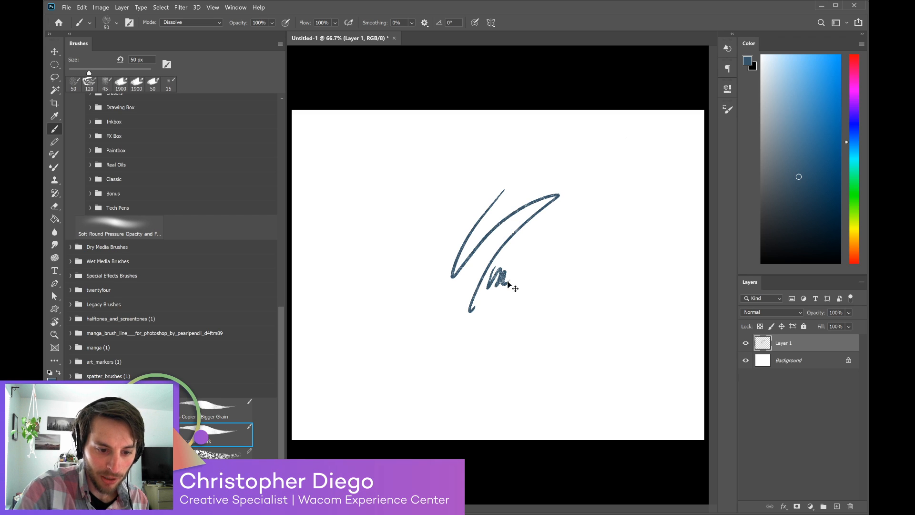
{"action": "key", "text": "ctrl+z"}
{"action": "key", "text": "ctrl+z"}
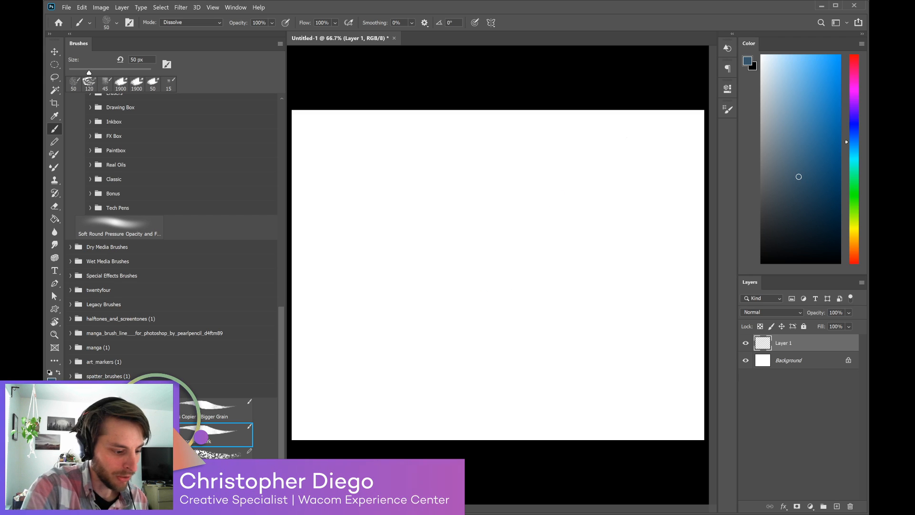
Try the 125 px speckled pencil preset with one wavy stroke across the canvas and undo it.
{"action": "key", "text": "shift+b"}
{"action": "mouse_move", "coordinate": [437, 261]}
{"action": "left_mouse_down"}
{"action": "mouse_move", "coordinate": [489, 201]}
{"action": "mouse_move", "coordinate": [493, 227]}
{"action": "mouse_move", "coordinate": [517, 228]}
{"action": "mouse_move", "coordinate": [588, 217]}
{"action": "mouse_move", "coordinate": [596, 191]}
{"action": "left_mouse_up"}
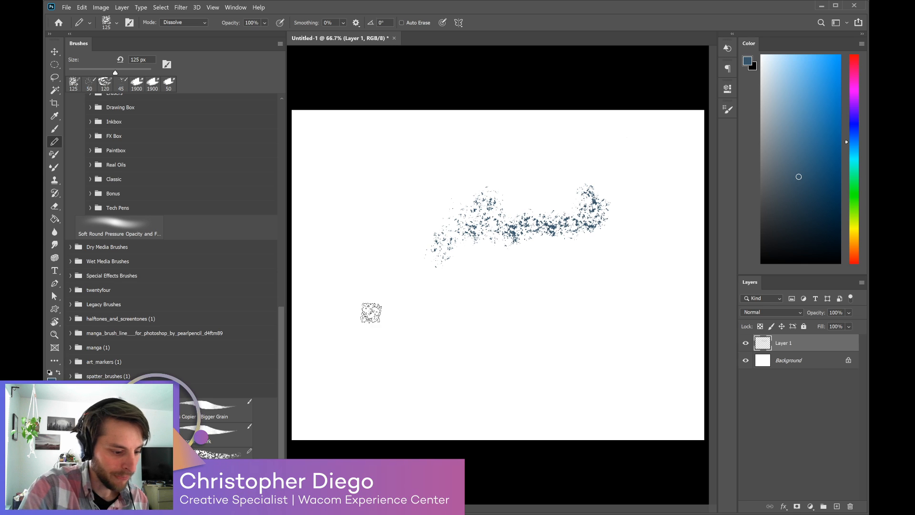
{"action": "key", "text": "ctrl+z"}
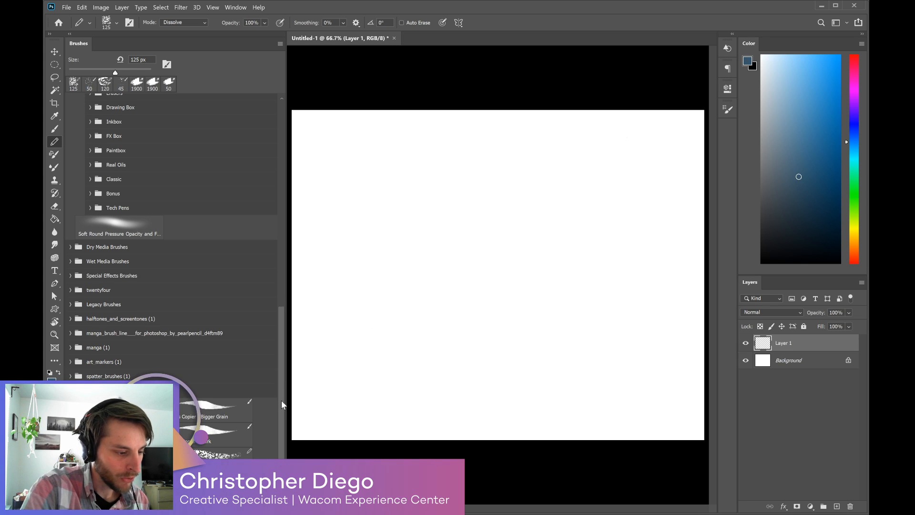
Select the Soft Round Pressure Opacity preset from General Brushes, paint a test ring in Dissolve mode, and undo it.
{"action": "mouse_move", "coordinate": [281, 404]}
{"action": "left_mouse_down"}
{"action": "mouse_move", "coordinate": [290, 196]}
{"action": "mouse_move", "coordinate": [280, 190]}
{"action": "left_mouse_up"}
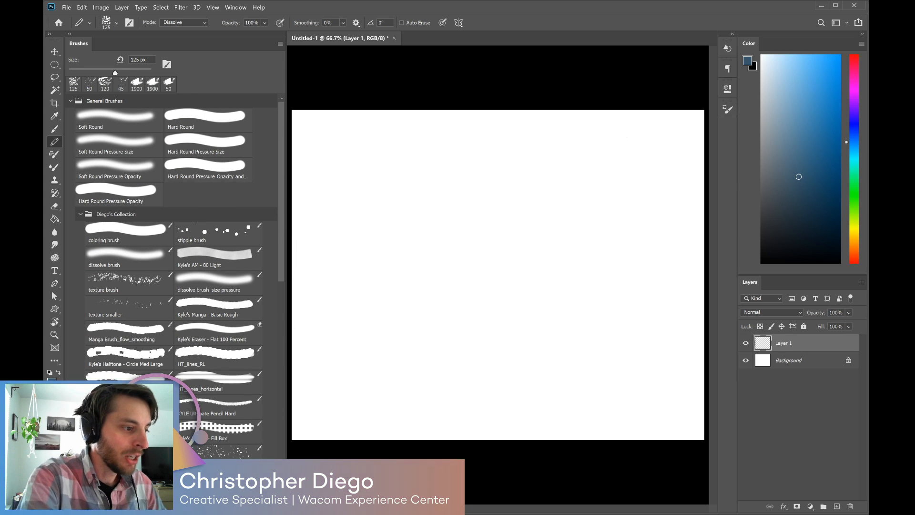
{"action": "left_click", "coordinate": [136, 170]}
{"action": "left_click_drag", "start_coordinate": [464, 186], "coordinate": [476, 180]}
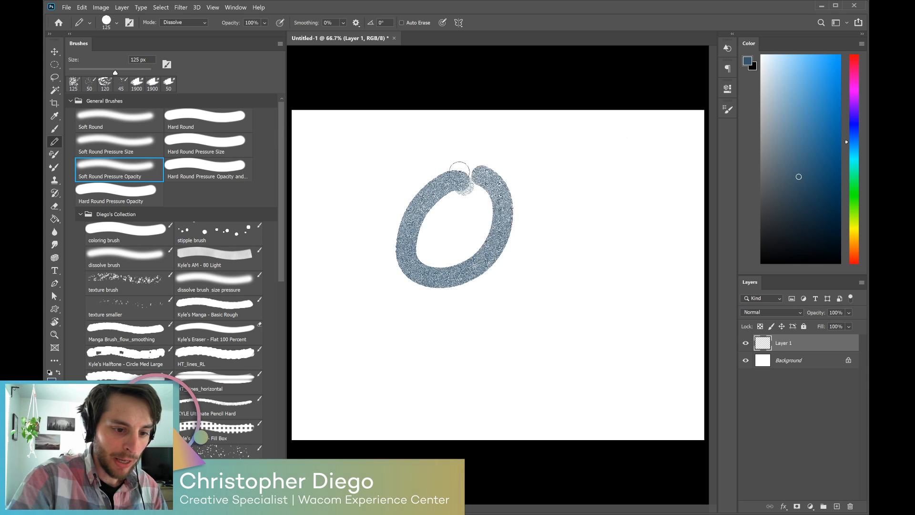
{"action": "key", "text": "ctrl+z"}
Set the Pencil's blending mode to Normal, paint a test ring with an inner stroke, and undo both.
{"action": "left_click", "coordinate": [197, 21]}
{"action": "left_click", "coordinate": [195, 30]}
{"action": "mouse_move", "coordinate": [524, 212]}
{"action": "left_mouse_down"}
{"action": "mouse_move", "coordinate": [513, 195]}
{"action": "mouse_move", "coordinate": [466, 262]}
{"action": "mouse_move", "coordinate": [492, 191]}
{"action": "mouse_move", "coordinate": [467, 229]}
{"action": "left_mouse_up"}
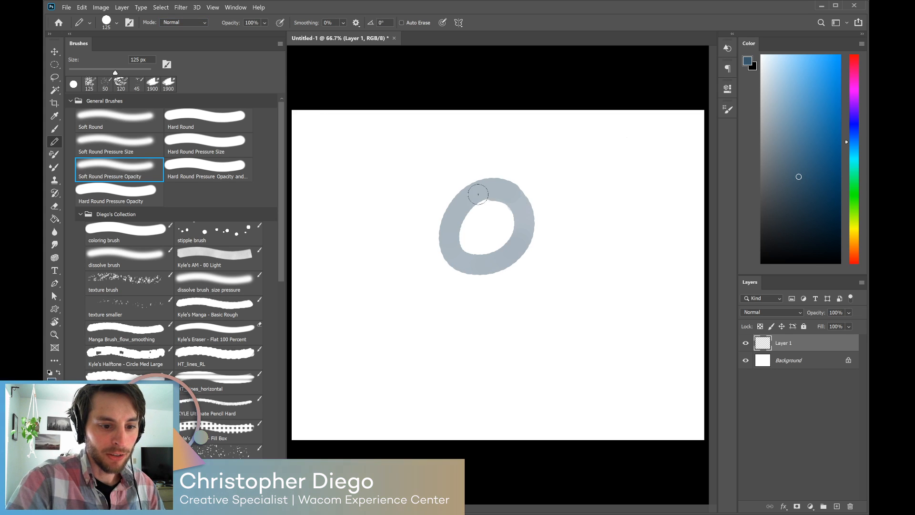
{"action": "mouse_move", "coordinate": [487, 205]}
{"action": "left_mouse_down"}
{"action": "mouse_move", "coordinate": [491, 228]}
{"action": "mouse_move", "coordinate": [517, 220]}
{"action": "left_mouse_up"}
{"action": "key", "text": "ctrl+z"}
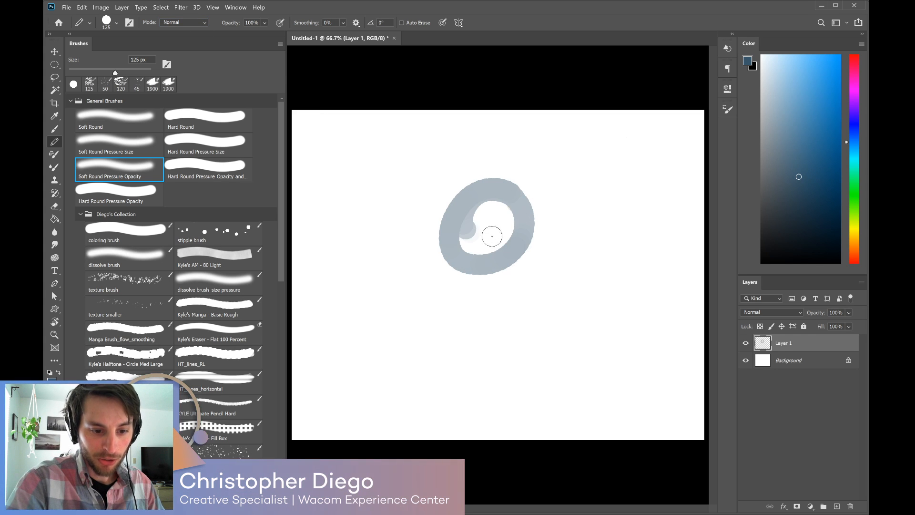
{"action": "key", "text": "ctrl+z"}
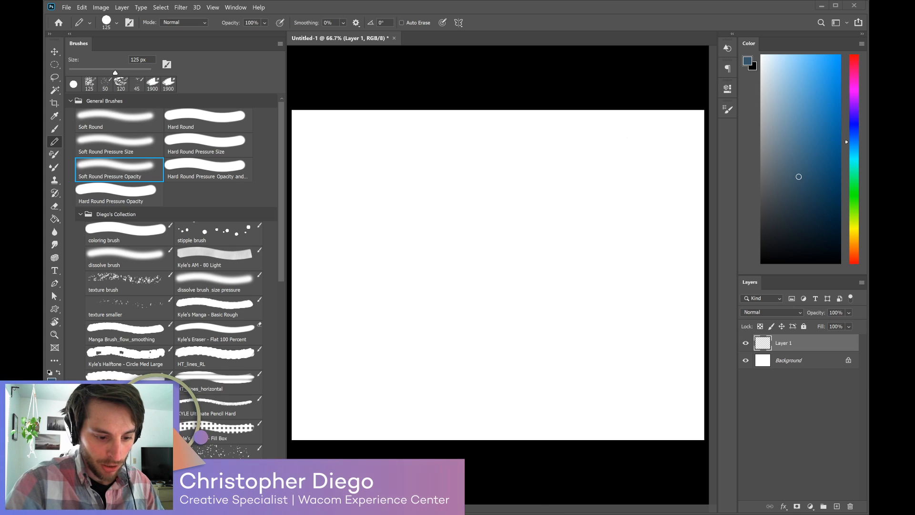
Compare overlapping test strokes of Soft Round Pressure Opacity and Hard Round Pressure Opacity, keep the hard preset selected, and undo every stroke.
{"action": "mouse_move", "coordinate": [441, 296]}
{"action": "left_mouse_down"}
{"action": "mouse_move", "coordinate": [508, 251]}
{"action": "mouse_move", "coordinate": [510, 269]}
{"action": "mouse_move", "coordinate": [561, 239]}
{"action": "mouse_move", "coordinate": [580, 244]}
{"action": "left_mouse_up"}
{"action": "mouse_move", "coordinate": [585, 202]}
{"action": "left_mouse_down"}
{"action": "mouse_move", "coordinate": [449, 274]}
{"action": "mouse_move", "coordinate": [509, 218]}
{"action": "left_mouse_up"}
{"action": "left_click", "coordinate": [137, 192]}
{"action": "mouse_move", "coordinate": [462, 149]}
{"action": "left_mouse_down"}
{"action": "mouse_move", "coordinate": [522, 161]}
{"action": "mouse_move", "coordinate": [467, 234]}
{"action": "left_mouse_up"}
{"action": "mouse_move", "coordinate": [571, 182]}
{"action": "left_mouse_down"}
{"action": "mouse_move", "coordinate": [532, 177]}
{"action": "mouse_move", "coordinate": [545, 198]}
{"action": "mouse_move", "coordinate": [487, 280]}
{"action": "mouse_move", "coordinate": [516, 320]}
{"action": "left_mouse_up"}
{"action": "key", "text": "ctrl+z"}
{"action": "key", "text": "ctrl+z"}
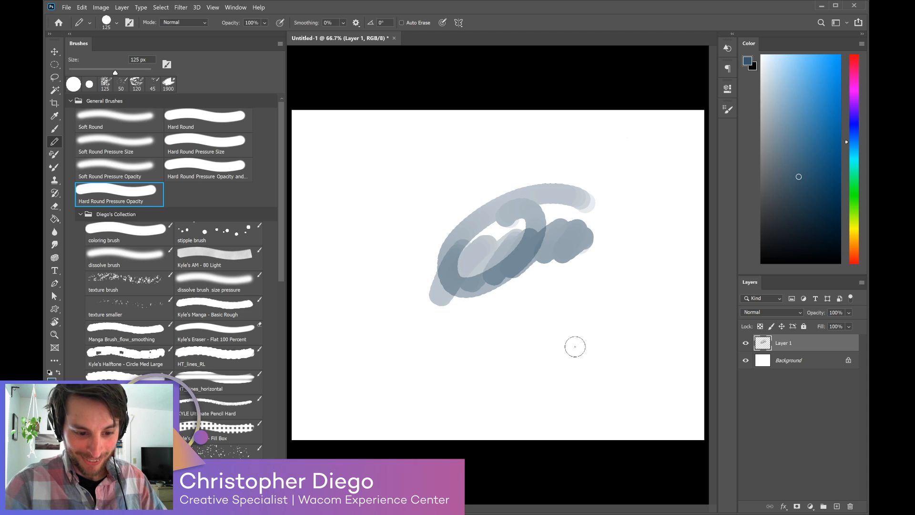
{"action": "key", "text": "ctrl+z"}
{"action": "key", "text": "ctrl+z"}
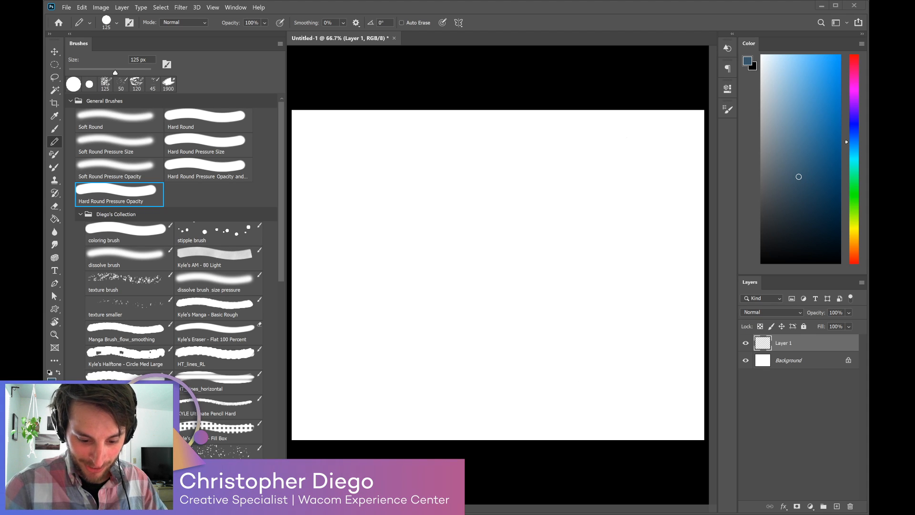
Paint two light zigzag strokes and a dense dark disc with the 125 px Hard Round Pressure Opacity pencil.
{"action": "mouse_move", "coordinate": [385, 286]}
{"action": "left_mouse_down"}
{"action": "mouse_move", "coordinate": [429, 220]}
{"action": "mouse_move", "coordinate": [431, 285]}
{"action": "left_mouse_up"}
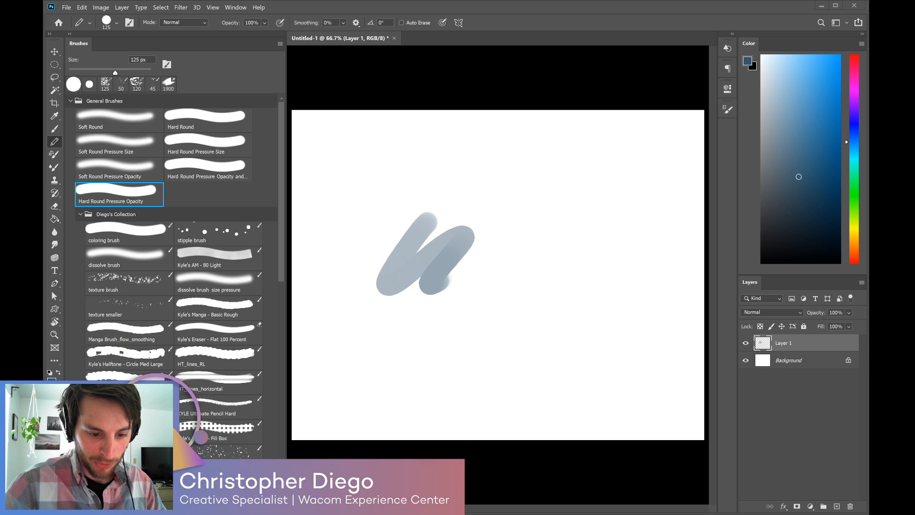
{"action": "mouse_move", "coordinate": [524, 172]}
{"action": "left_mouse_down"}
{"action": "mouse_move", "coordinate": [597, 160]}
{"action": "mouse_move", "coordinate": [541, 229]}
{"action": "mouse_move", "coordinate": [588, 263]}
{"action": "mouse_move", "coordinate": [584, 288]}
{"action": "mouse_move", "coordinate": [578, 250]}
{"action": "mouse_move", "coordinate": [581, 262]}
{"action": "mouse_move", "coordinate": [559, 262]}
{"action": "left_mouse_up"}
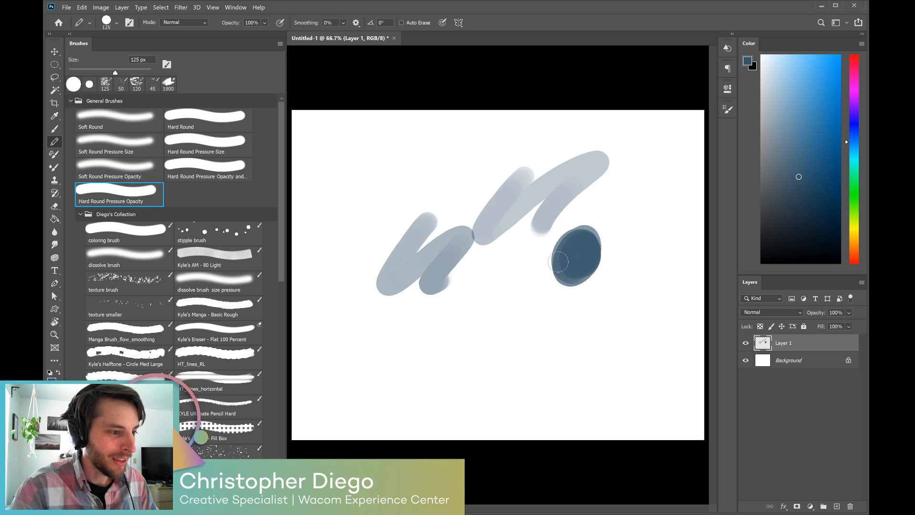
Paint several strokes radiating out from the dark disc, and undo them together with the disc.
{"action": "left_click_drag", "start_coordinate": [596, 235], "coordinate": [615, 214]}
{"action": "mouse_move", "coordinate": [572, 257]}
{"action": "left_mouse_down"}
{"action": "mouse_move", "coordinate": [497, 355]}
{"action": "mouse_move", "coordinate": [562, 348]}
{"action": "mouse_move", "coordinate": [591, 324]}
{"action": "left_mouse_up"}
{"action": "left_click_drag", "start_coordinate": [593, 262], "coordinate": [605, 288]}
{"action": "key", "text": "ctrl+z"}
{"action": "key", "text": "ctrl+z"}
{"action": "key", "text": "ctrl+z"}
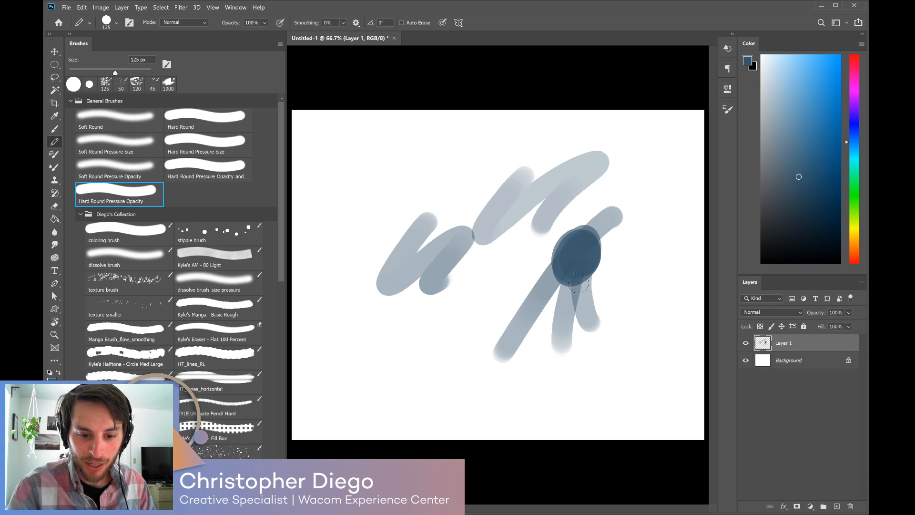
{"action": "key", "text": "ctrl+z"}
{"action": "key", "text": "ctrl+z"}
{"action": "key", "text": "ctrl+z"}
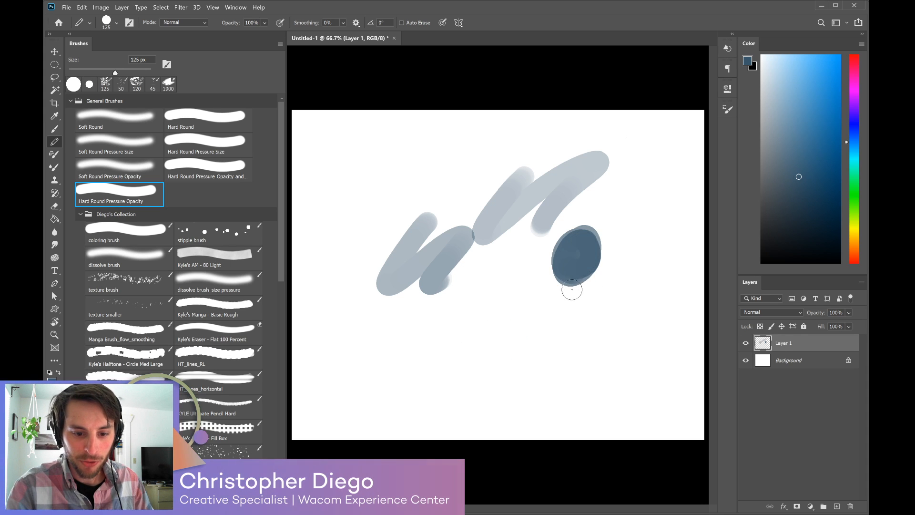
{"action": "key", "text": "ctrl+z"}
{"action": "key", "text": "ctrl+z"}
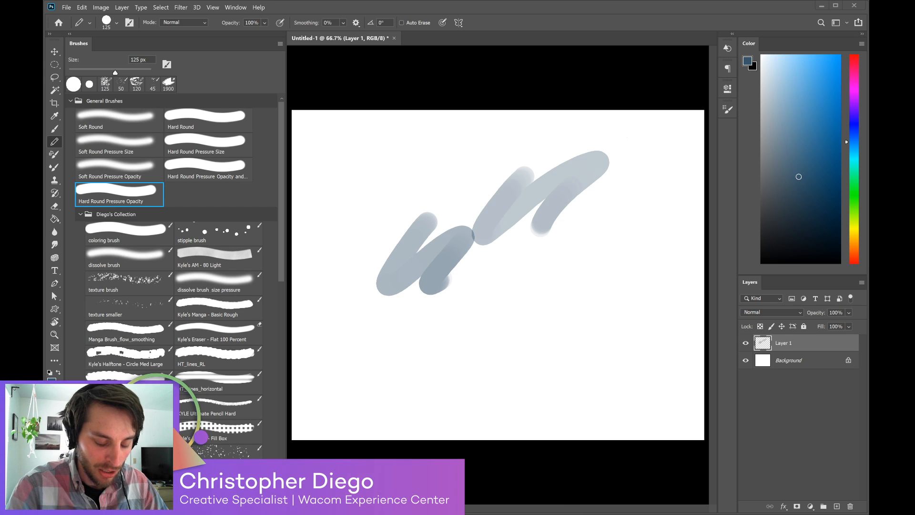
Paint a light dab near the canvas's lower-left corner and several short strokes of varying opacity around the zigzags.
{"action": "left_click", "coordinate": [359, 393]}
{"action": "left_click_drag", "start_coordinate": [523, 243], "coordinate": [478, 301]}
{"action": "left_click_drag", "start_coordinate": [516, 263], "coordinate": [499, 316]}
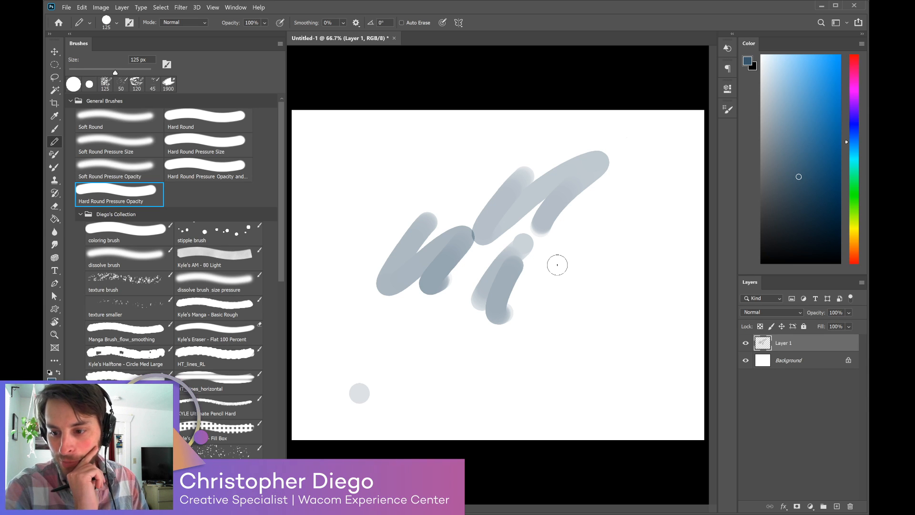
{"action": "left_click_drag", "start_coordinate": [464, 139], "coordinate": [459, 174]}
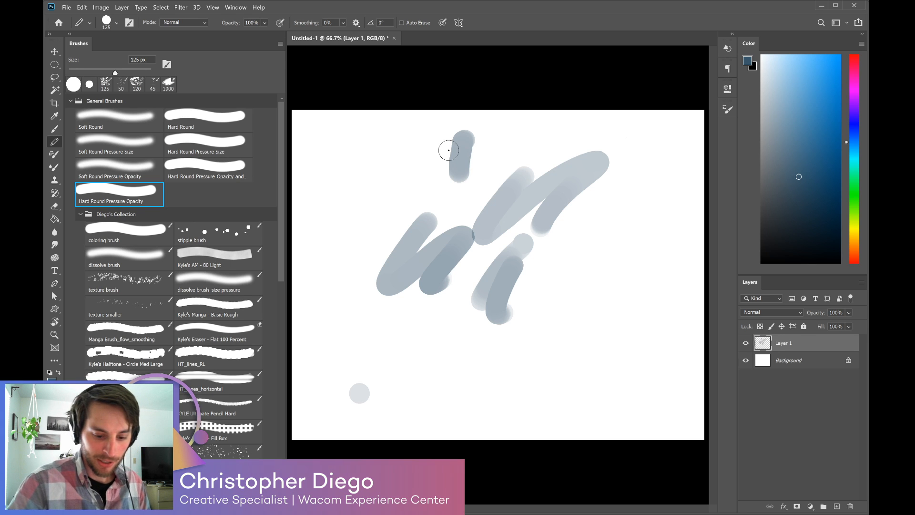
{"action": "left_click_drag", "start_coordinate": [589, 244], "coordinate": [549, 289]}
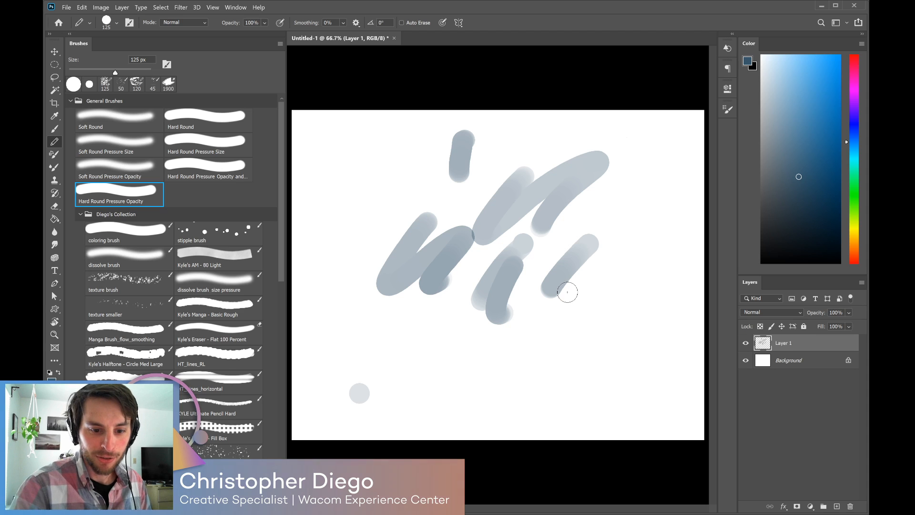
{"action": "mouse_move", "coordinate": [539, 306]}
{"action": "left_mouse_down"}
{"action": "mouse_move", "coordinate": [531, 326]}
{"action": "mouse_move", "coordinate": [541, 346]}
{"action": "left_mouse_up"}
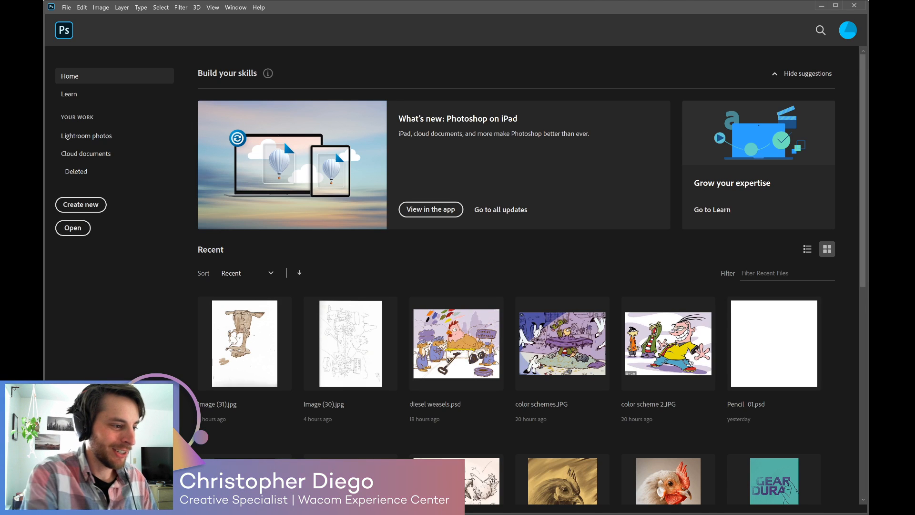
Create a new document with an extra empty layer and select the Kyle's Manga - Basic Rough brush.
{"action": "left_click", "coordinate": [96, 208]}
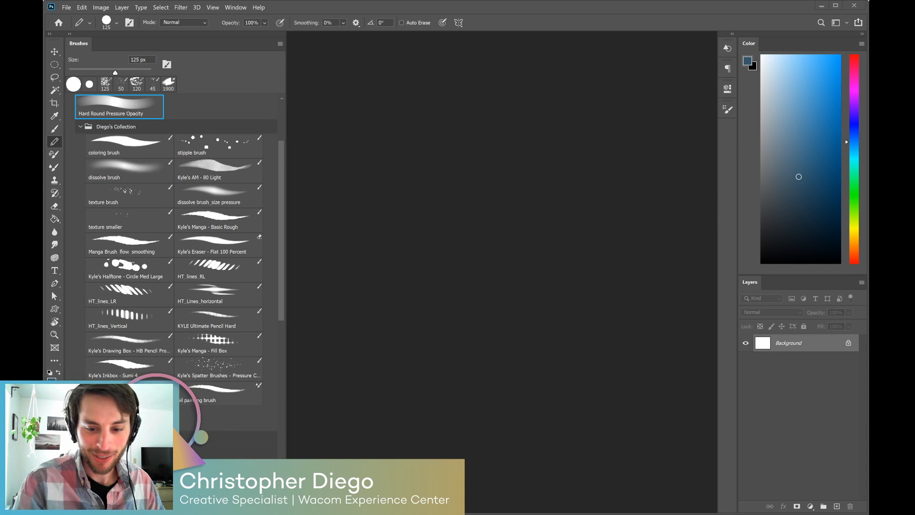
{"action": "left_click", "coordinate": [836, 506]}
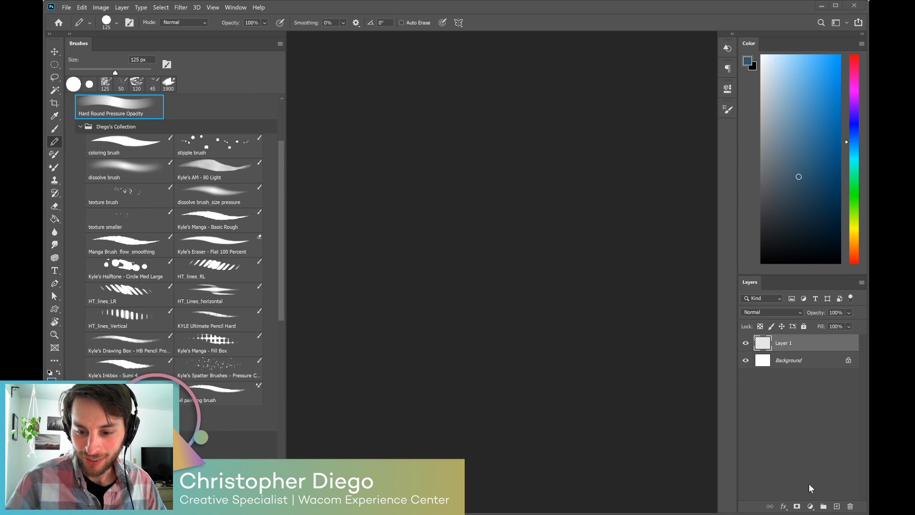
{"action": "left_click", "coordinate": [229, 217]}
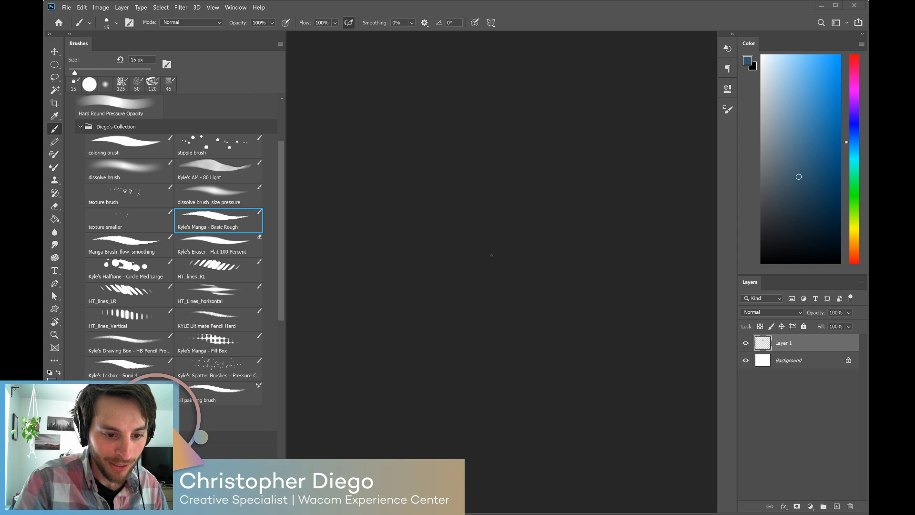
Select the Soft Round Pressure Opacity brush from the general brushes and enlarge it to 175 px for test strokes.
{"action": "scroll", "coordinate": [280, 152], "scroll_direction": "up", "scroll_amount": 3}
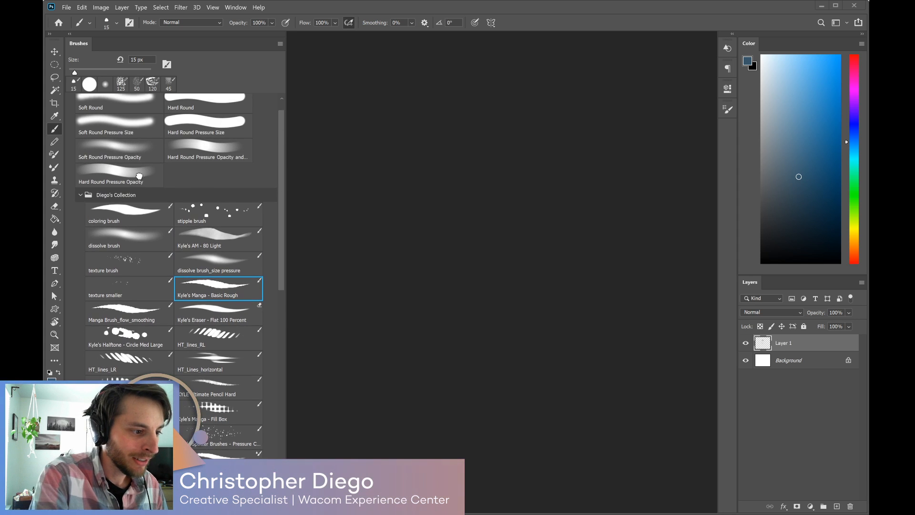
{"action": "left_click", "coordinate": [120, 175]}
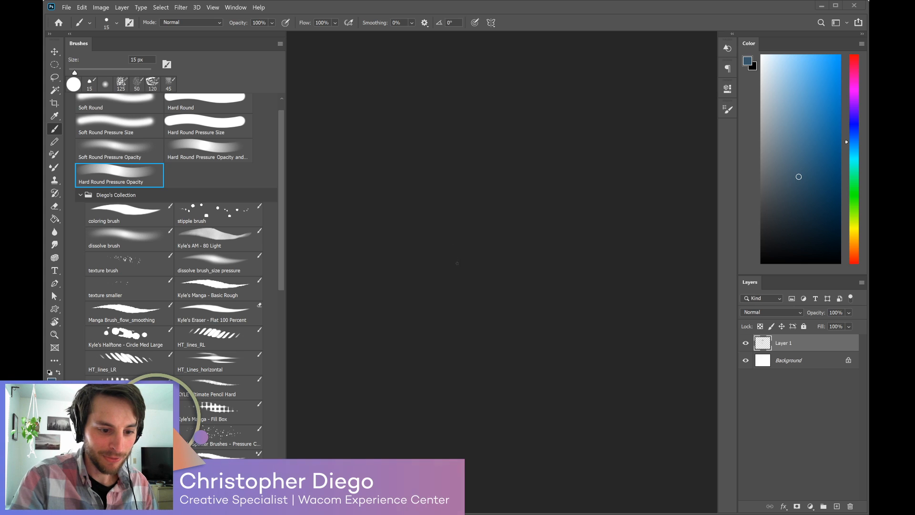
{"action": "left_click", "coordinate": [139, 155]}
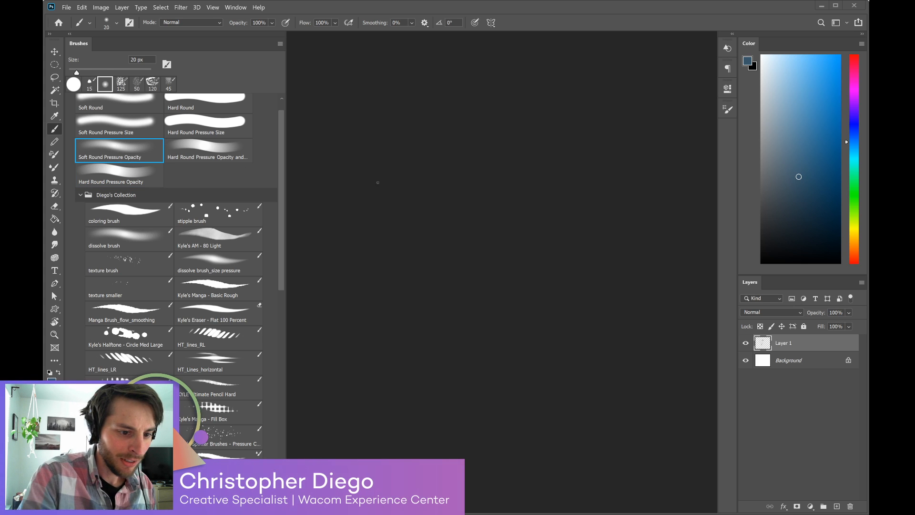
{"action": "key", "text": "bracketright"}
{"action": "key", "text": "bracketright"}
{"action": "key", "text": "bracketright"}
{"action": "key", "text": "bracketright"}
{"action": "key", "text": "bracketright"}
{"action": "key", "text": "bracketright"}
{"action": "key", "text": "bracketright"}
{"action": "key", "text": "bracketright"}
{"action": "key", "text": "bracketright"}
{"action": "key", "text": "bracketright"}
{"action": "key", "text": "bracketright"}
{"action": "key", "text": "bracketright"}
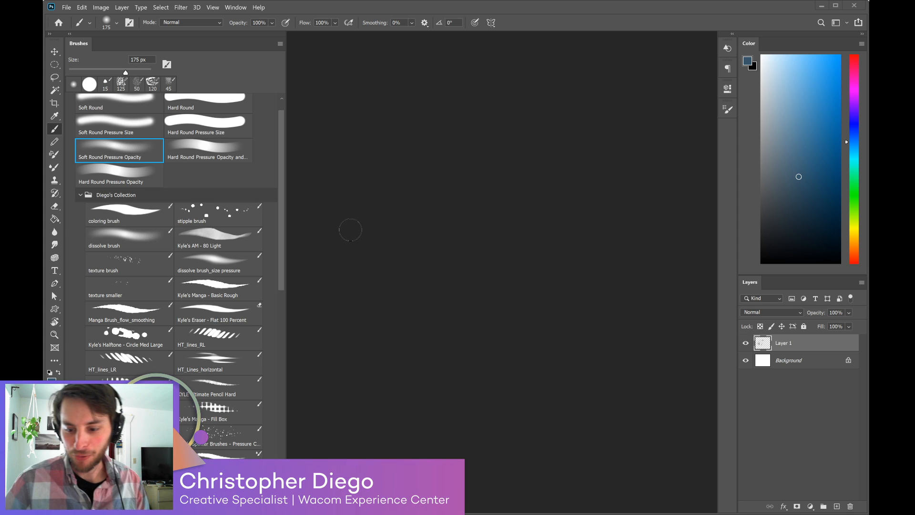
Delete the layer with the test strokes and add a new empty layer above the background.
{"action": "left_click", "coordinate": [850, 506]}
{"action": "left_click", "coordinate": [837, 506]}
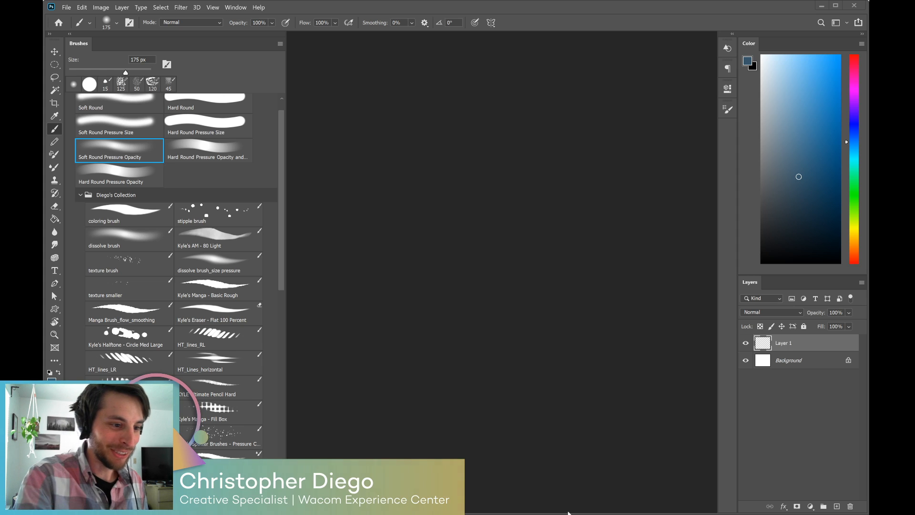
{"action": "scroll", "coordinate": [281, 122], "scroll_direction": "up", "scroll_amount": 1}
Make a circular selection in the middle of the canvas and fill it with a muted mid blue.
{"action": "left_click", "coordinate": [52, 65]}
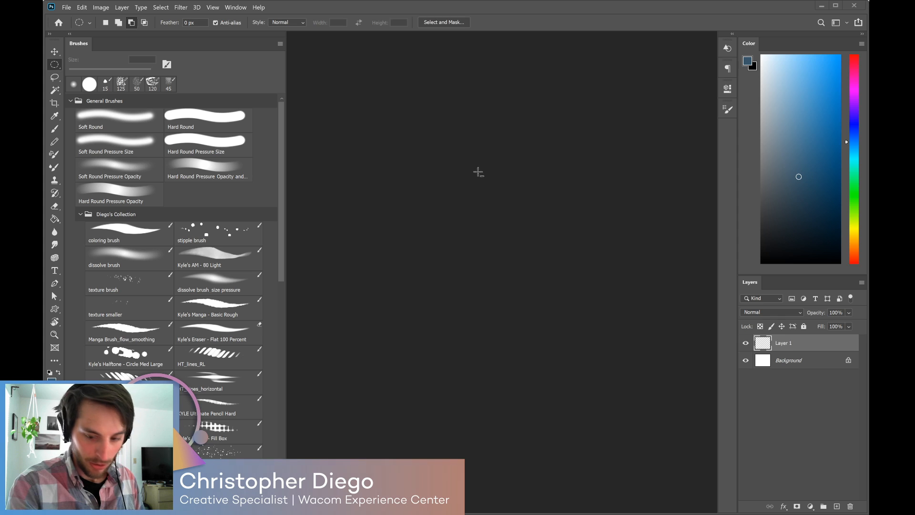
{"action": "key", "text": "g"}
{"action": "left_click", "coordinate": [788, 121]}
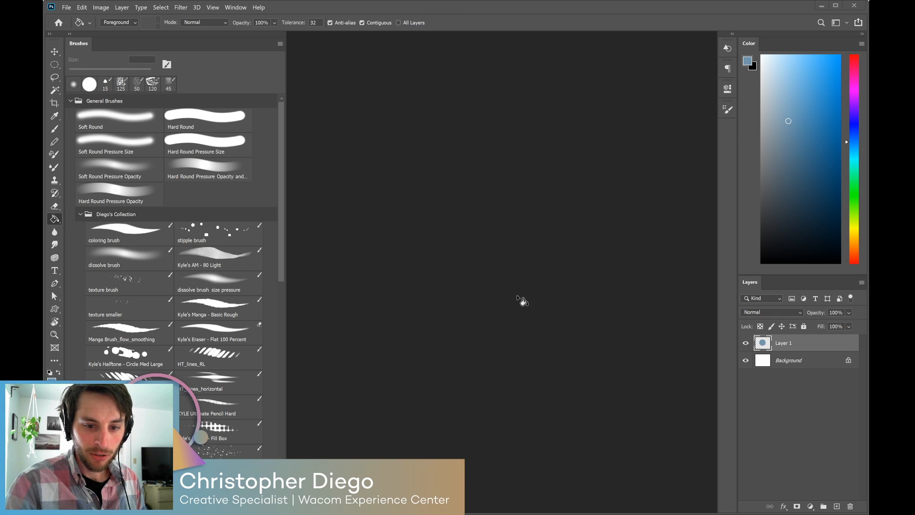
Enlarge the Soft Round Pressure Opacity brush to 500 px and choose a darker blue for shading the circle.
{"action": "key", "text": "b"}
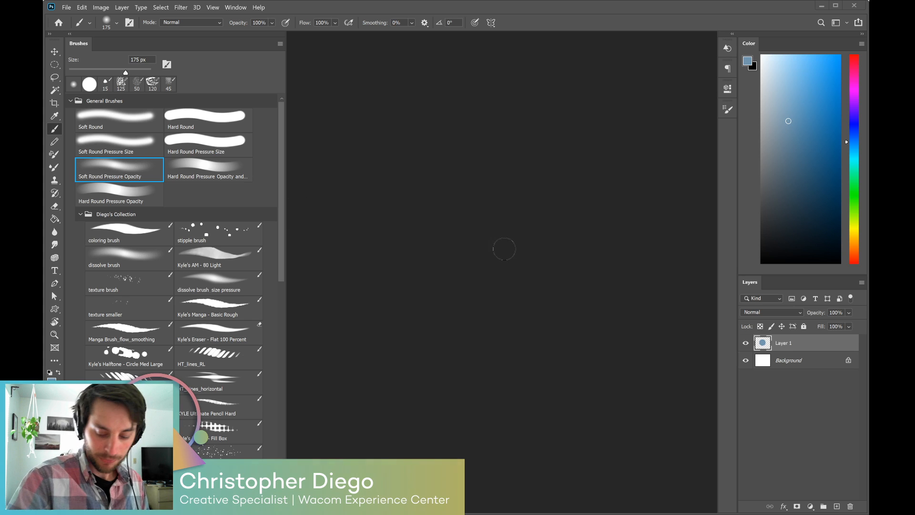
{"action": "key", "text": "bracketright"}
{"action": "key", "text": "bracketright"}
{"action": "key", "text": "bracketright"}
{"action": "key", "text": "bracketright"}
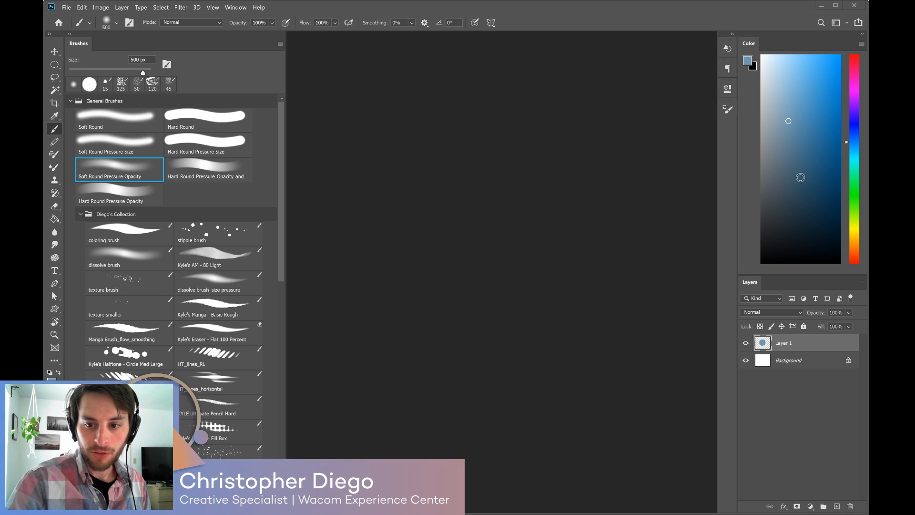
{"action": "left_click", "coordinate": [810, 172]}
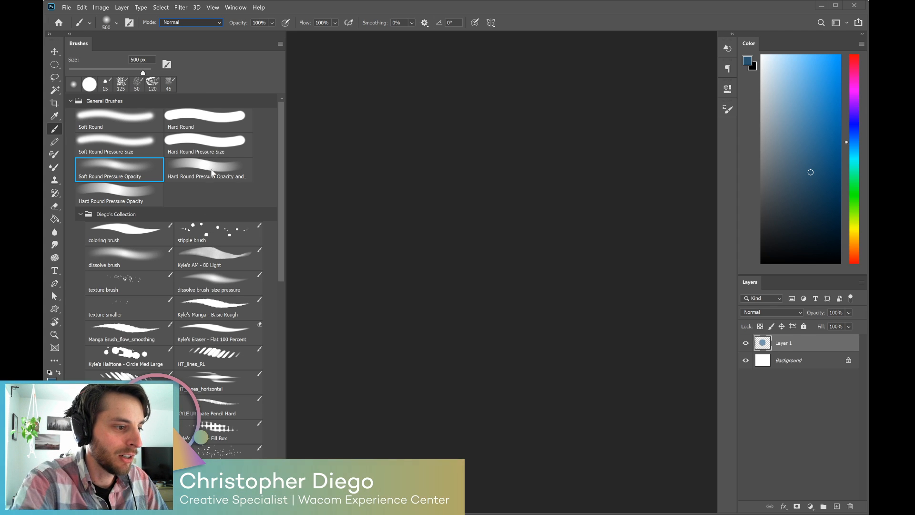
Shade the circle with the brush in Screen mode, and switch the brush's blending mode to Dissolve.
{"action": "key", "text": "shift+alt+s"}
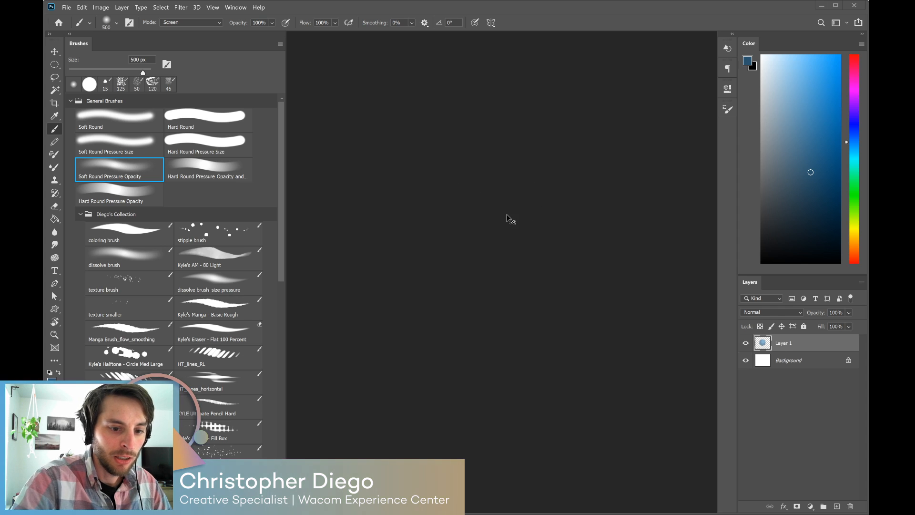
{"action": "left_click", "coordinate": [199, 24]}
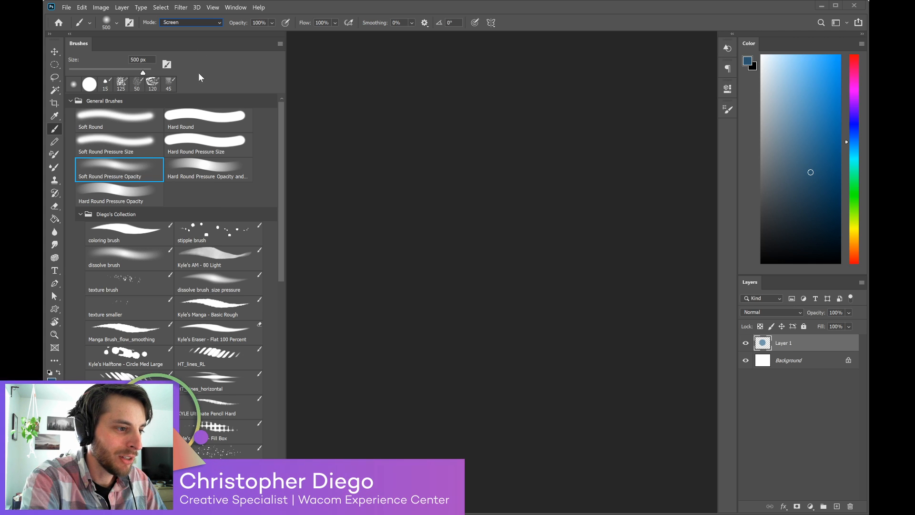
{"action": "left_click", "coordinate": [200, 38]}
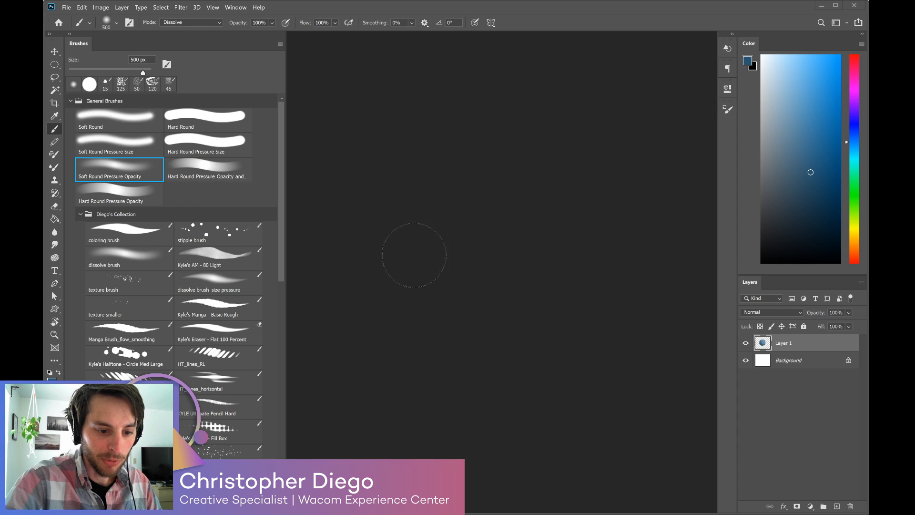
Reduce the Dissolve-mode brush to 175 px and choose pale blue, light blue and medium blue for working on the circle.
{"action": "left_click", "coordinate": [769, 71]}
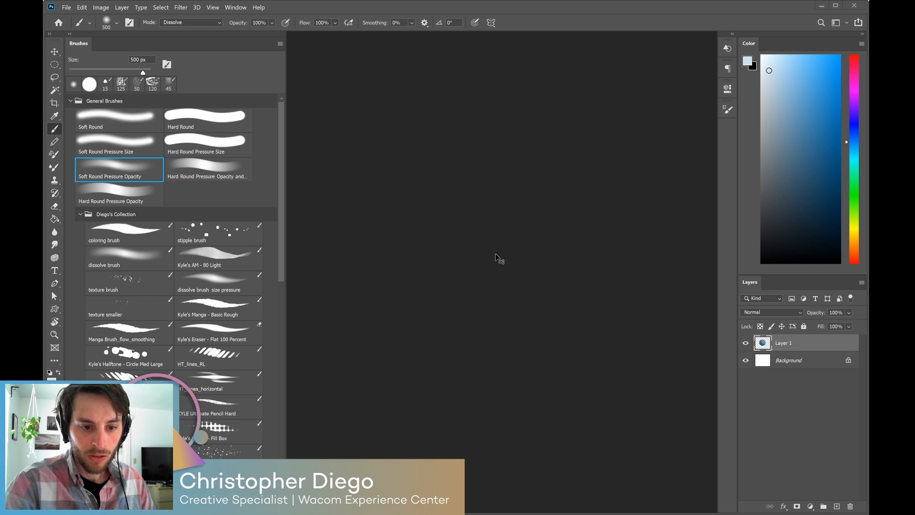
{"action": "key", "text": "bracketleft"}
{"action": "key", "text": "bracketleft"}
{"action": "key", "text": "bracketleft"}
{"action": "key", "text": "bracketleft"}
{"action": "key", "text": "bracketleft"}
{"action": "key", "text": "bracketleft"}
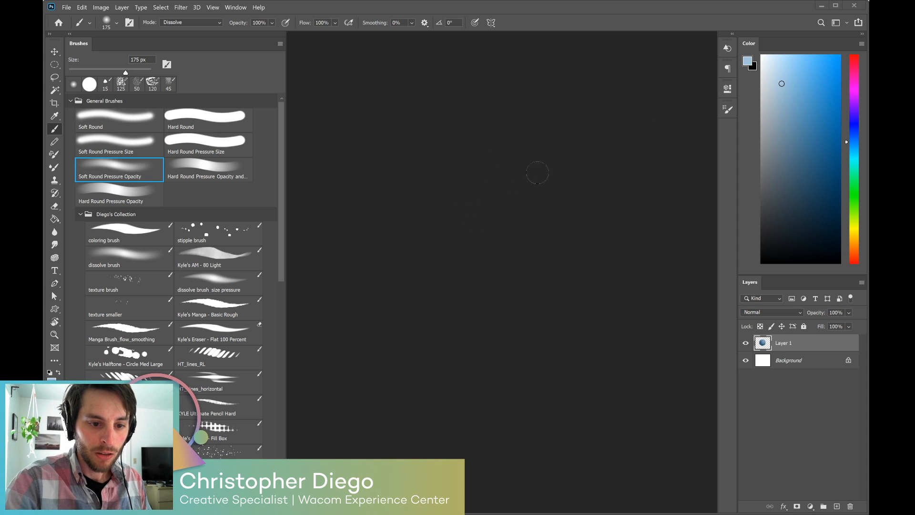
{"action": "left_click", "coordinate": [803, 120]}
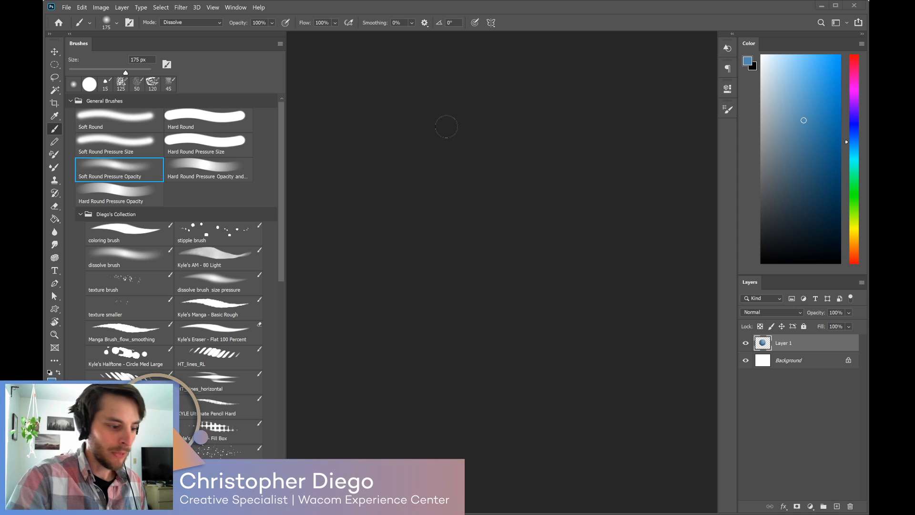
Select a Kyle's Drawing Box charcoal brush from the megapack's Drawing Box group and try it at 45 and 40 px.
{"action": "left_click_drag", "start_coordinate": [282, 259], "coordinate": [269, 377]}
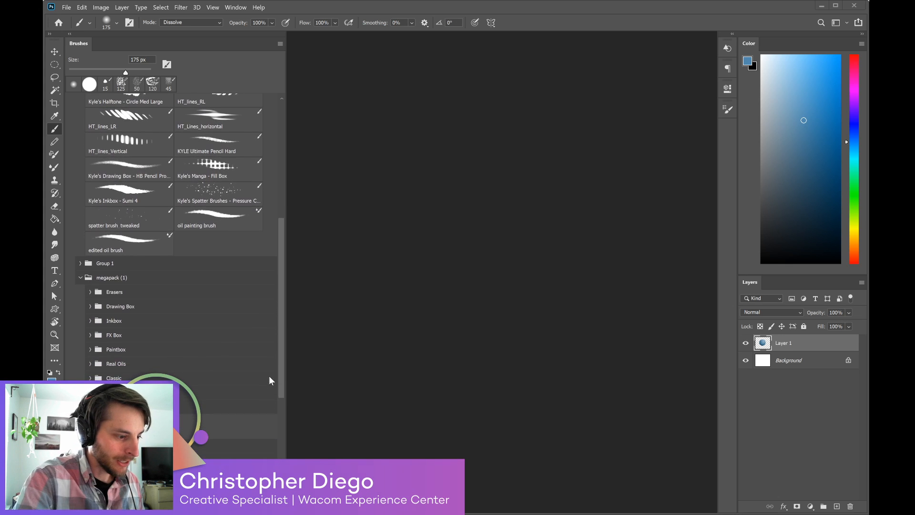
{"action": "left_click", "coordinate": [90, 306]}
{"action": "scroll", "coordinate": [283, 242], "scroll_direction": "down", "scroll_amount": 5}
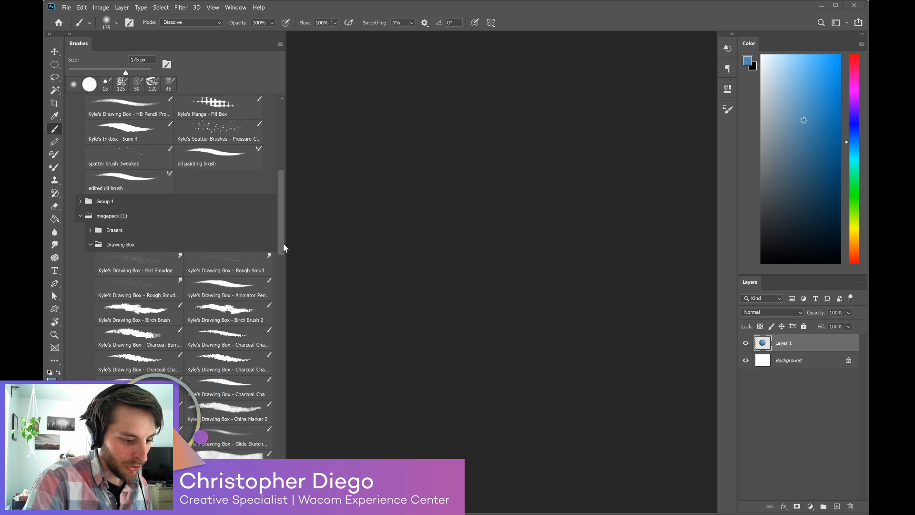
{"action": "left_click", "coordinate": [154, 351]}
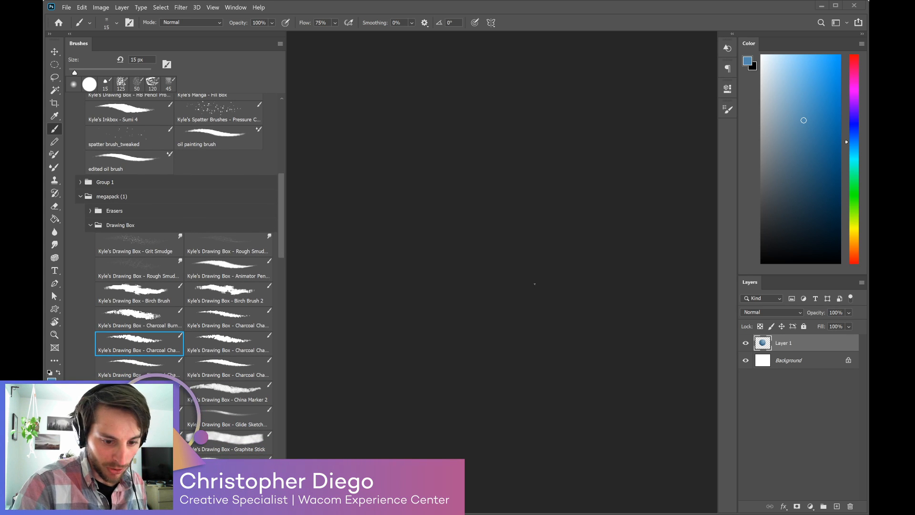
{"action": "key", "text": "bracketright"}
{"action": "key", "text": "bracketright"}
{"action": "key", "text": "bracketright"}
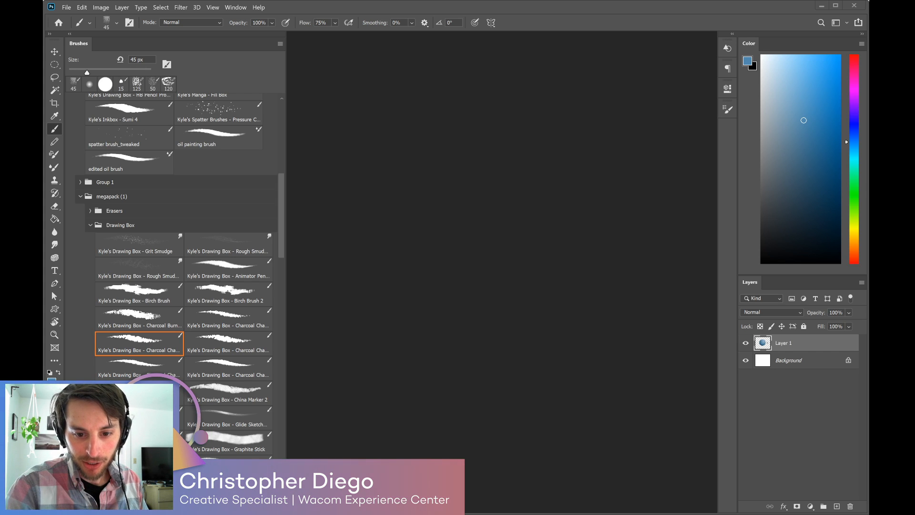
{"action": "key", "text": "bracketleft"}
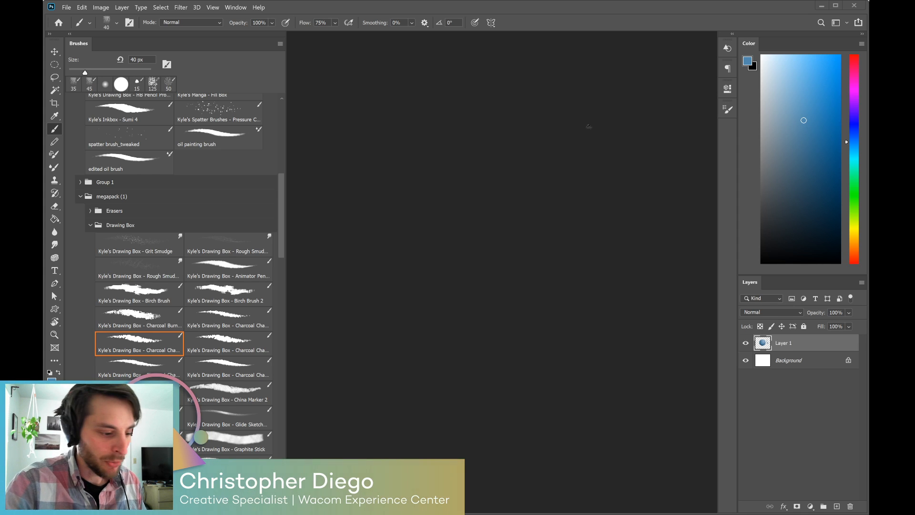
Switch to the preceding charcoal brush in the Drawing Box group and enlarge it to 35 px.
{"action": "key", "text": "comma"}
{"action": "key", "text": "bracketright"}
{"action": "key", "text": "bracketright"}
{"action": "key", "text": "bracketright"}
{"action": "key", "text": "bracketright"}
{"action": "key", "text": "bracketright"}
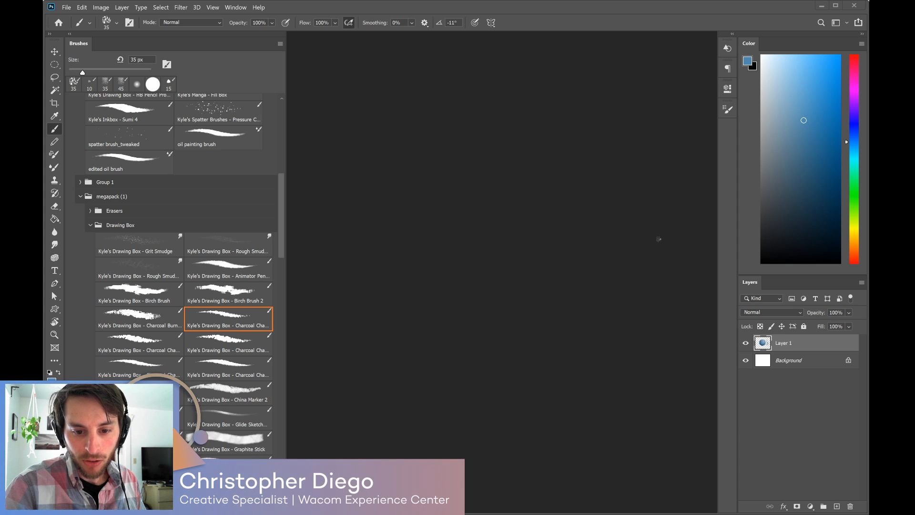
Return to the first charcoal brush and enlarge it in stages to 60 px for comparison strokes.
{"action": "left_click", "coordinate": [151, 342]}
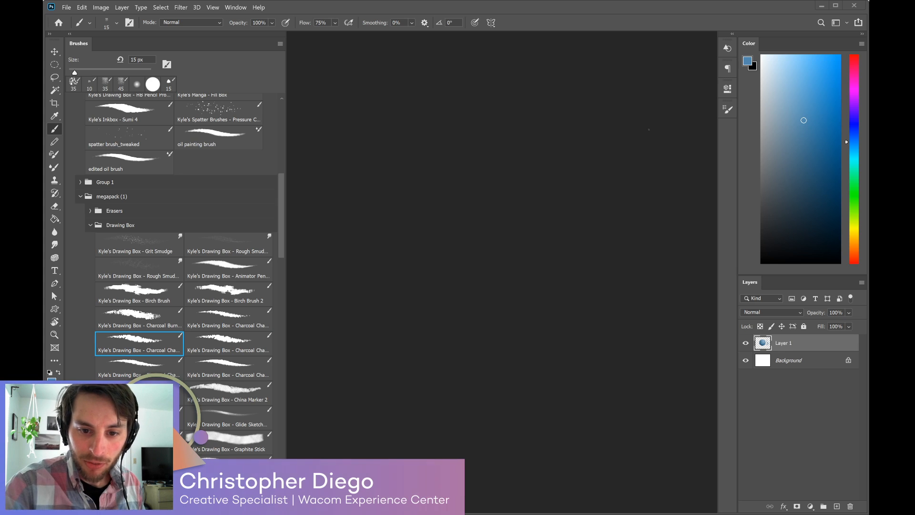
{"action": "key", "text": "bracketright"}
{"action": "key", "text": "bracketright"}
{"action": "key", "text": "bracketright"}
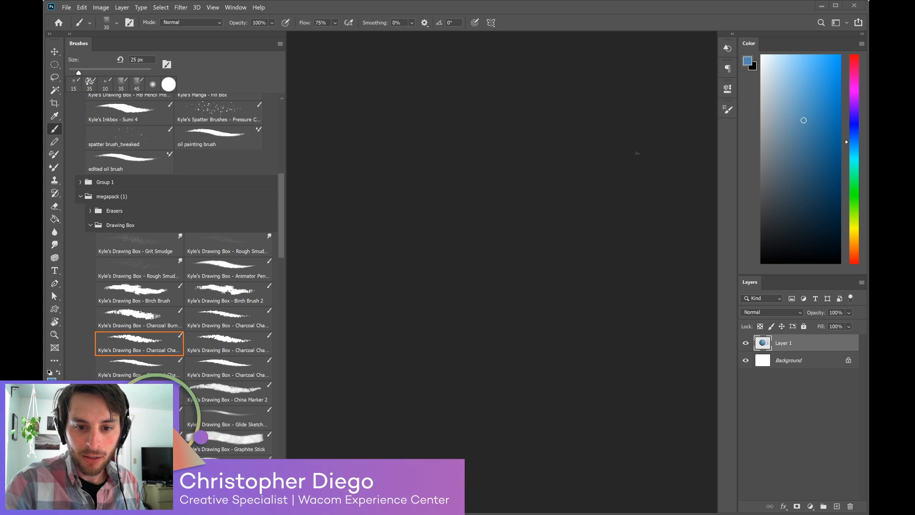
{"action": "key", "text": "bracketright"}
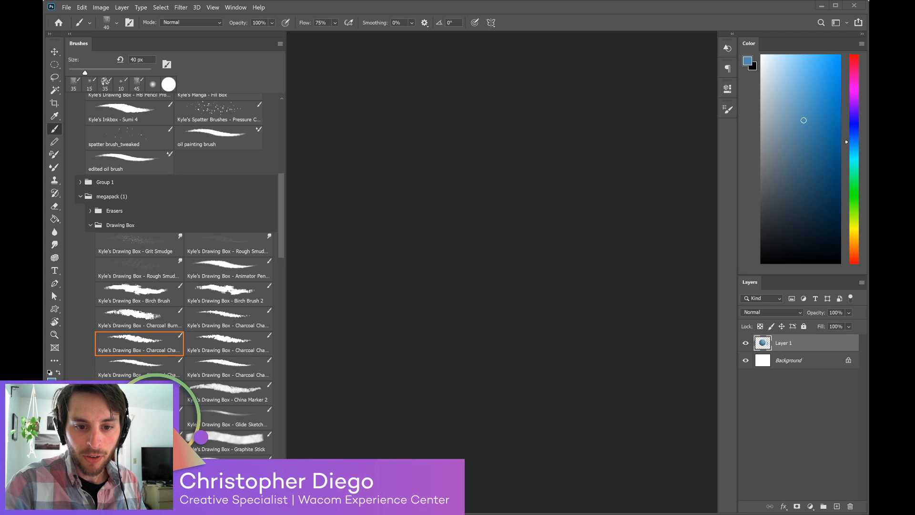
{"action": "key", "text": "bracketright"}
{"action": "key", "text": "bracketright"}
{"action": "key", "text": "bracketright"}
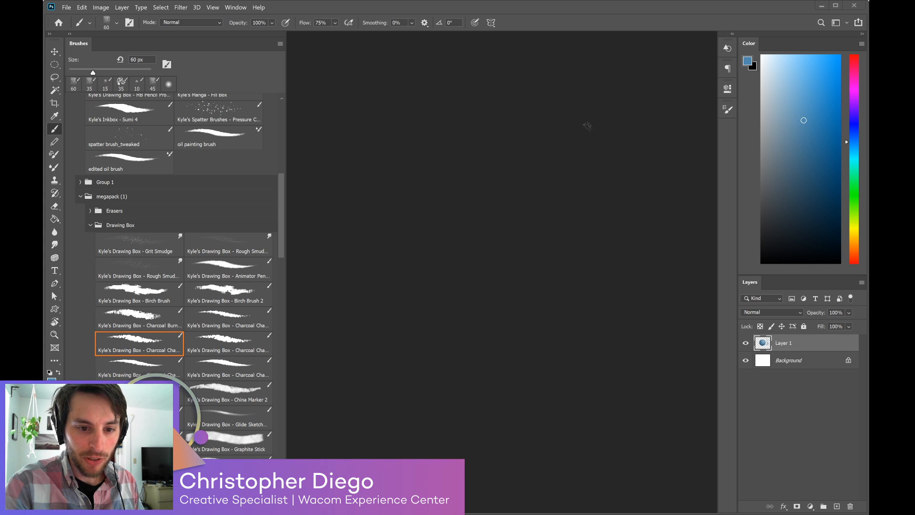
Try the preceding charcoal brush at 30 px, and return to the first charcoal brush at 40 px.
{"action": "left_click", "coordinate": [250, 328]}
{"action": "key", "text": "bracketright"}
{"action": "key", "text": "bracketright"}
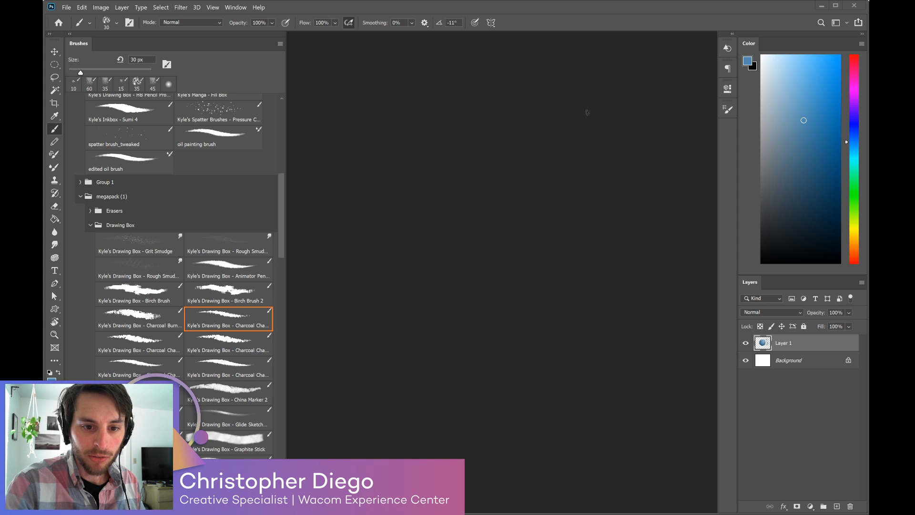
{"action": "left_click", "coordinate": [163, 344]}
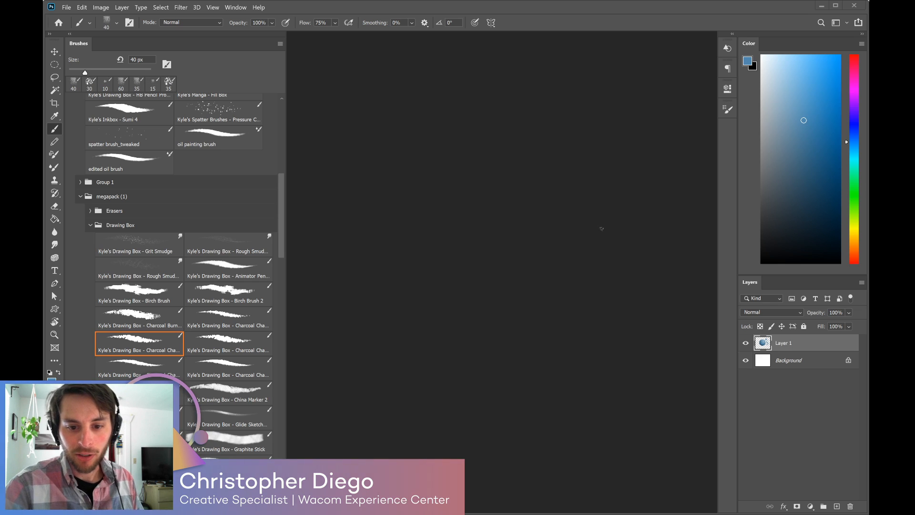
Enlarge Kyle's Eraser - Flat 100 Percent to 700 px and erase the circle and all test strokes from Layer 1.
{"action": "key", "text": "e"}
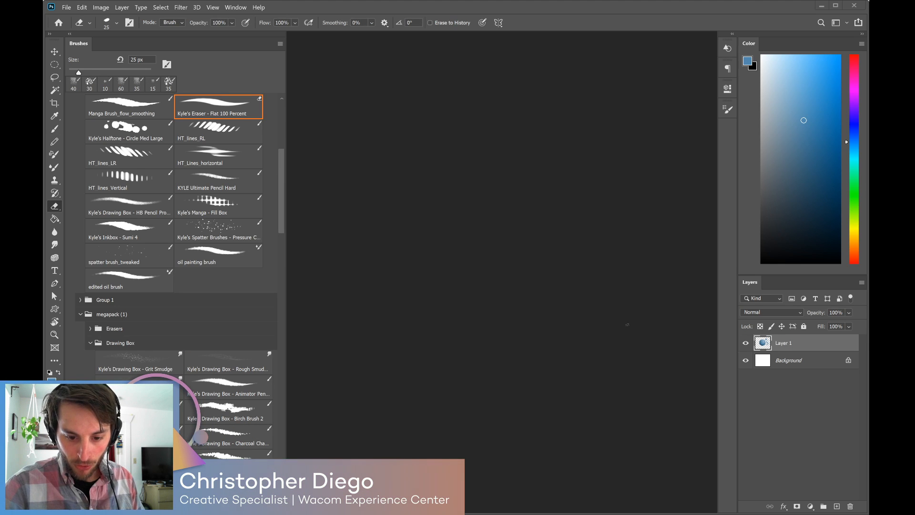
{"action": "key", "text": "bracketright"}
{"action": "key", "text": "bracketright"}
{"action": "key", "text": "bracketright"}
{"action": "key", "text": "bracketright"}
{"action": "key", "text": "bracketright"}
{"action": "key", "text": "bracketright"}
{"action": "key", "text": "bracketright"}
{"action": "key", "text": "bracketright"}
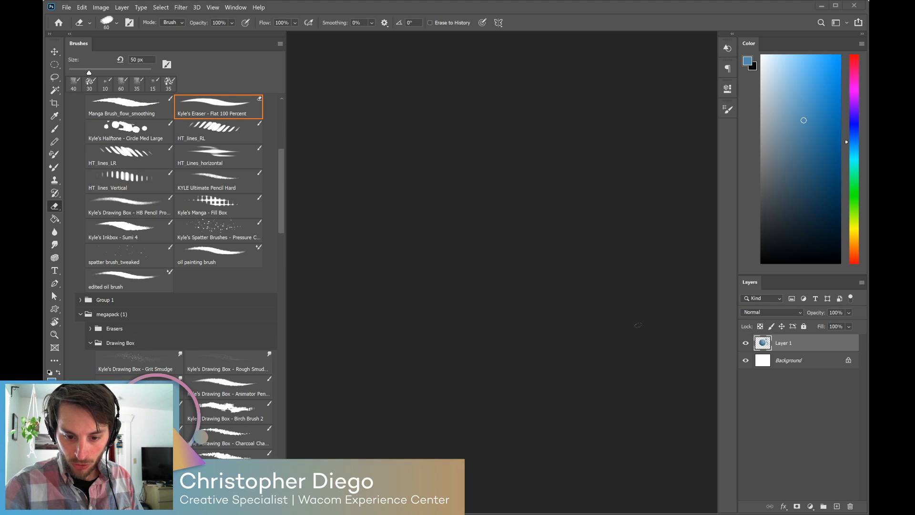
{"action": "key", "text": "bracketright"}
{"action": "key", "text": "bracketright"}
{"action": "key", "text": "bracketright"}
{"action": "key", "text": "bracketright"}
{"action": "key", "text": "bracketright"}
{"action": "key", "text": "bracketright"}
{"action": "key", "text": "bracketright"}
{"action": "key", "text": "bracketright"}
{"action": "key", "text": "bracketright"}
{"action": "key", "text": "bracketright"}
{"action": "key", "text": "bracketright"}
{"action": "key", "text": "bracketright"}
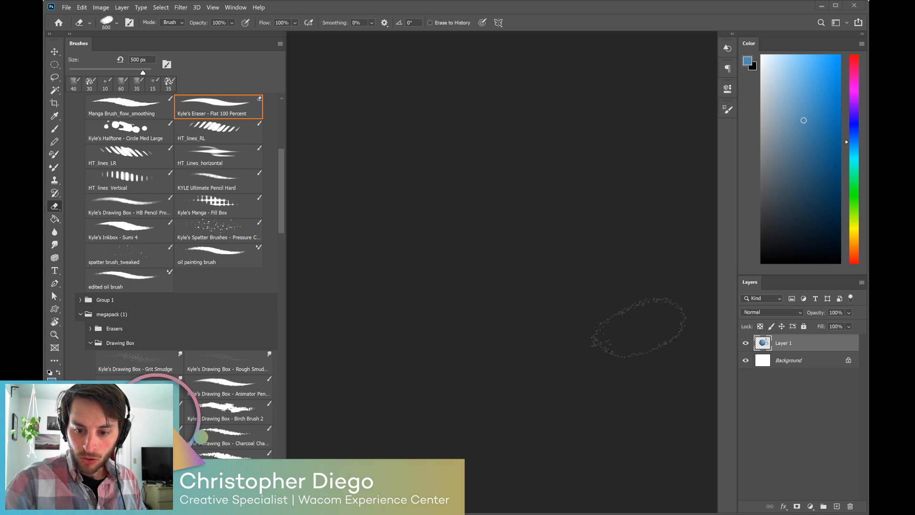
{"action": "mouse_move", "coordinate": [632, 179]}
{"action": "left_mouse_down"}
{"action": "mouse_move", "coordinate": [557, 280]}
{"action": "mouse_move", "coordinate": [666, 255]}
{"action": "mouse_move", "coordinate": [613, 110]}
{"action": "left_mouse_up"}
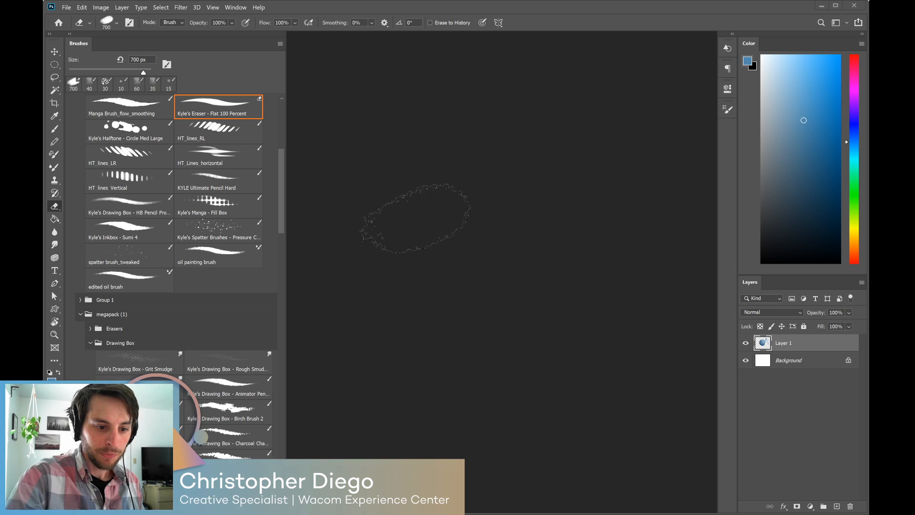
{"action": "mouse_move", "coordinate": [364, 198]}
{"action": "left_mouse_down"}
{"action": "mouse_move", "coordinate": [529, 140]}
{"action": "mouse_move", "coordinate": [545, 291]}
{"action": "left_mouse_up"}
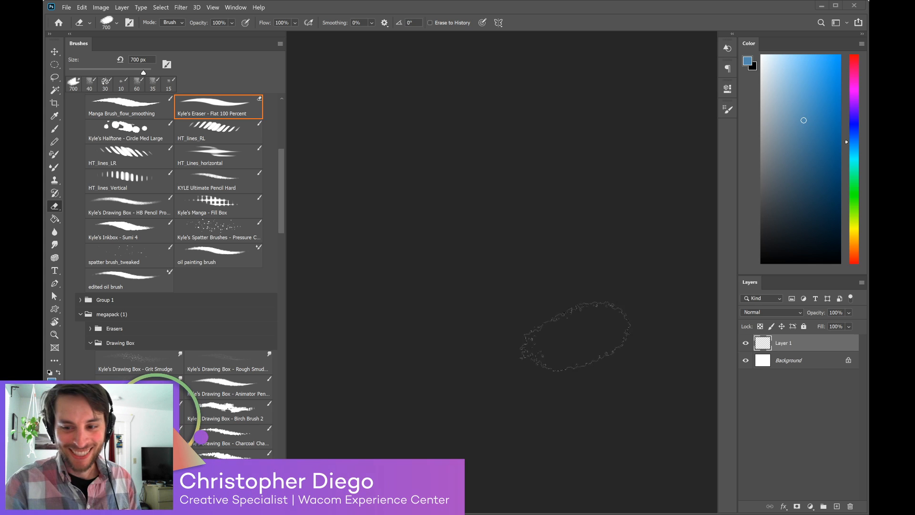
Switch back to the 40 px charcoal brush and browse up to the custom brush collection.
{"action": "key", "text": "b"}
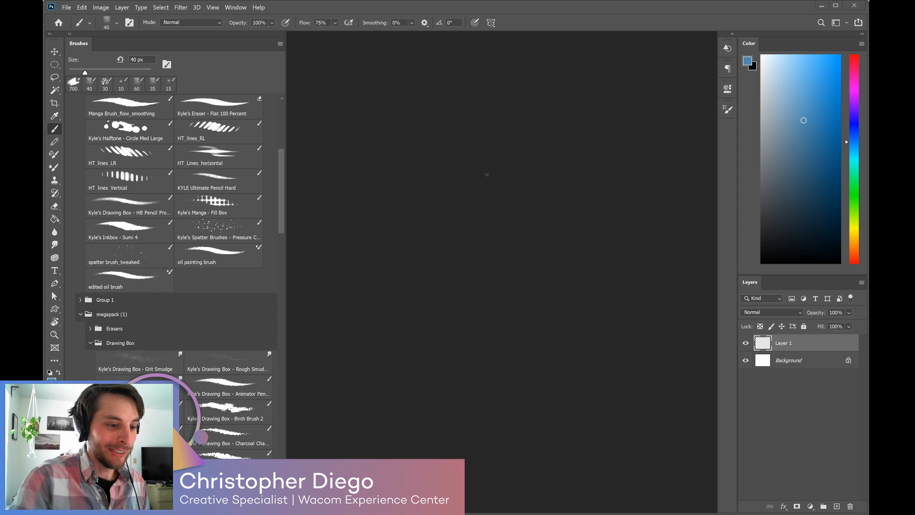
{"action": "left_click_drag", "start_coordinate": [282, 184], "coordinate": [285, 155]}
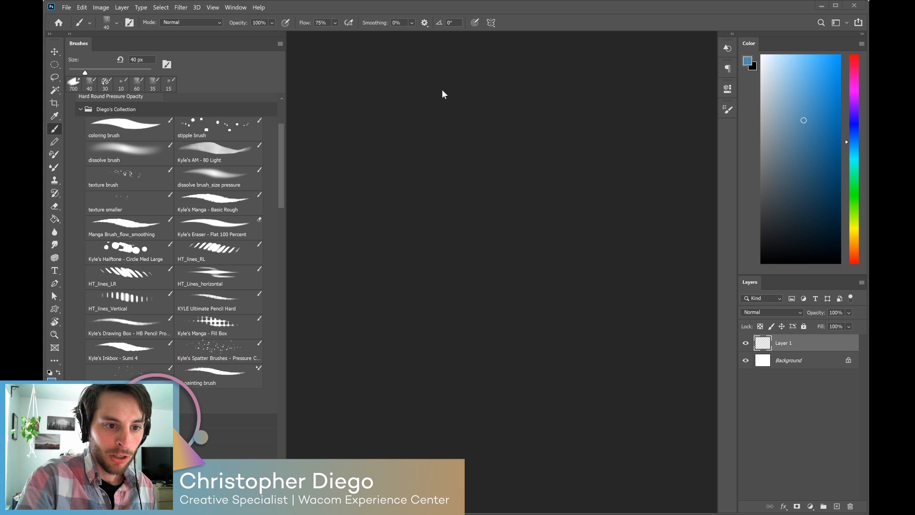
Open the Image (30).jpg sketch, dock the untitled painting document beside it as a tab, and return to the sketch.
{"action": "left_click", "coordinate": [571, 443]}
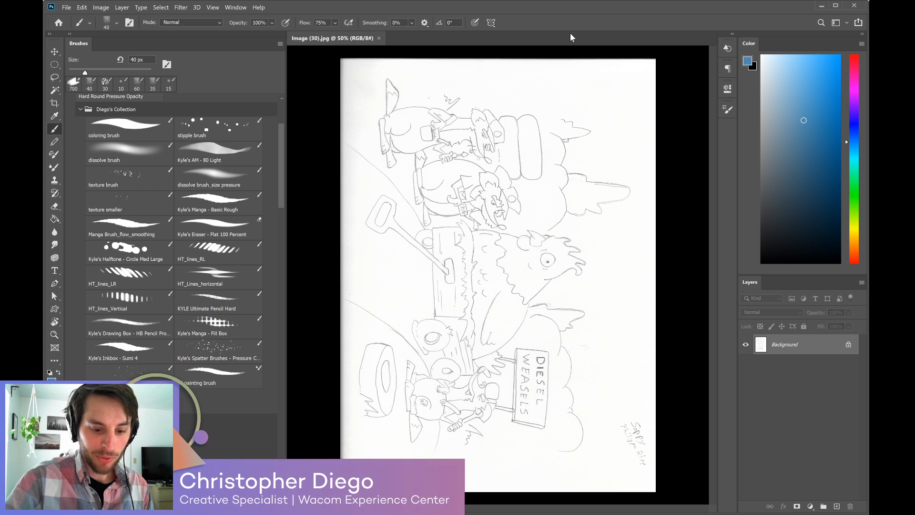
{"action": "key", "text": "ctrl+shift+alt+n"}
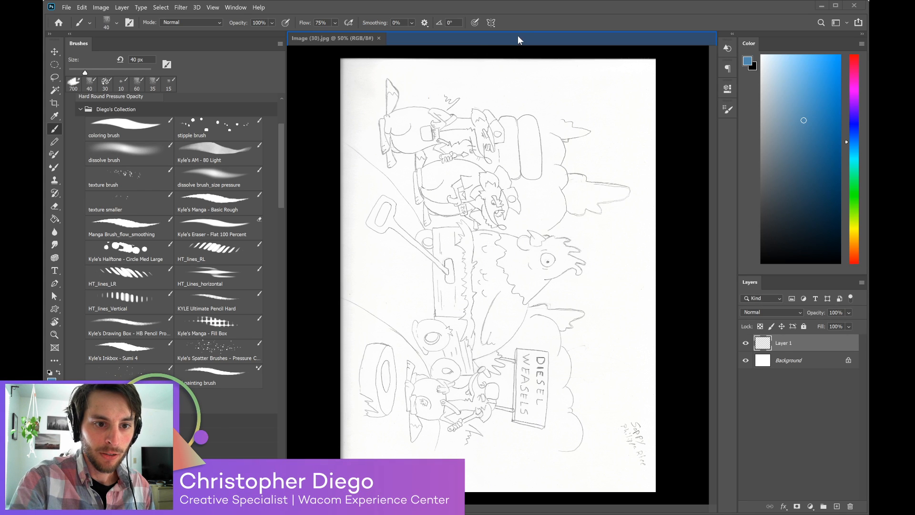
{"action": "left_click", "coordinate": [345, 40]}
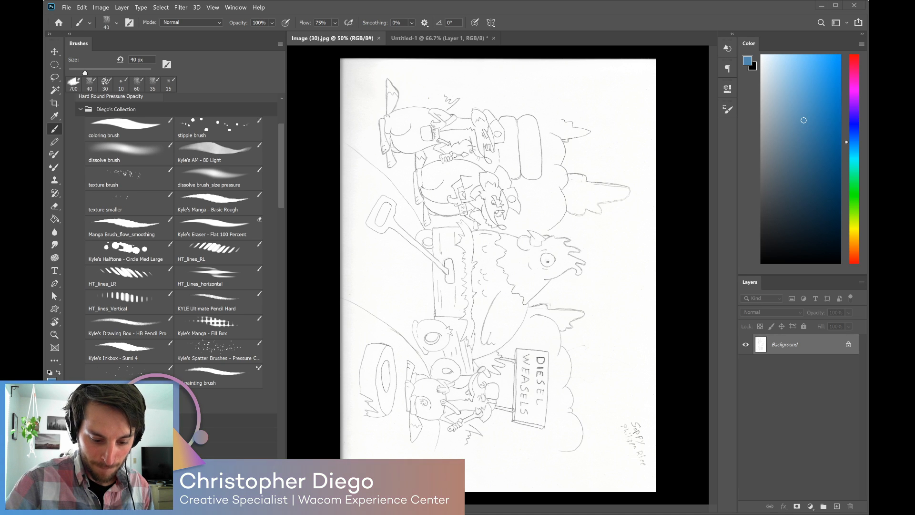
Copy the pencil sketch from Image (30).jpg into Untitled-1 as a new layer with the Move tool and reposition it on the canvas.
{"action": "key", "text": "v"}
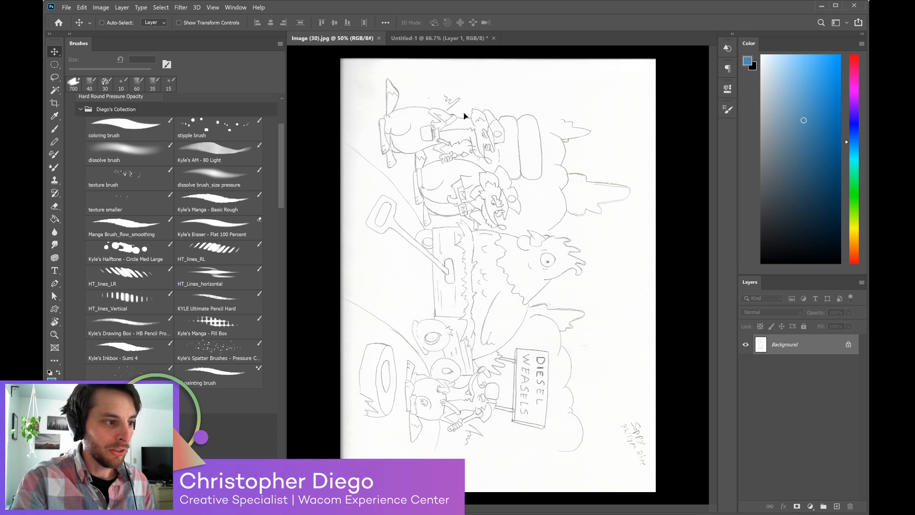
{"action": "left_click", "coordinate": [439, 39]}
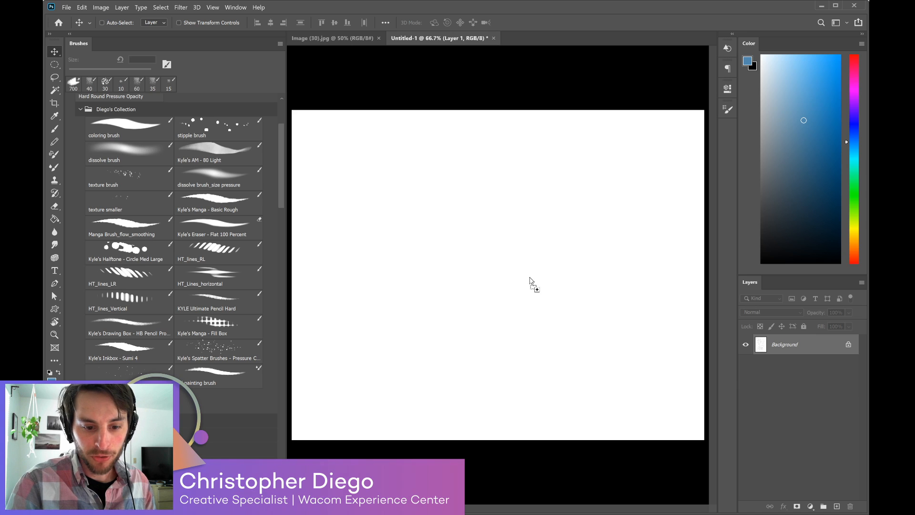
{"action": "left_click_drag", "start_coordinate": [532, 282], "coordinate": [529, 279]}
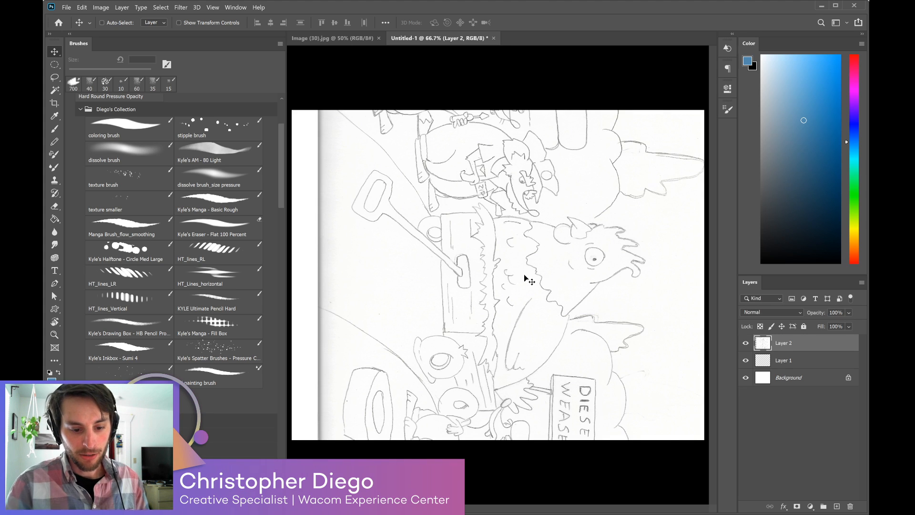
{"action": "mouse_move", "coordinate": [542, 246]}
{"action": "left_mouse_down"}
{"action": "mouse_move", "coordinate": [562, 309]}
{"action": "mouse_move", "coordinate": [559, 414]}
{"action": "mouse_move", "coordinate": [526, 185]}
{"action": "mouse_move", "coordinate": [529, 206]}
{"action": "mouse_move", "coordinate": [537, 204]}
{"action": "left_mouse_up"}
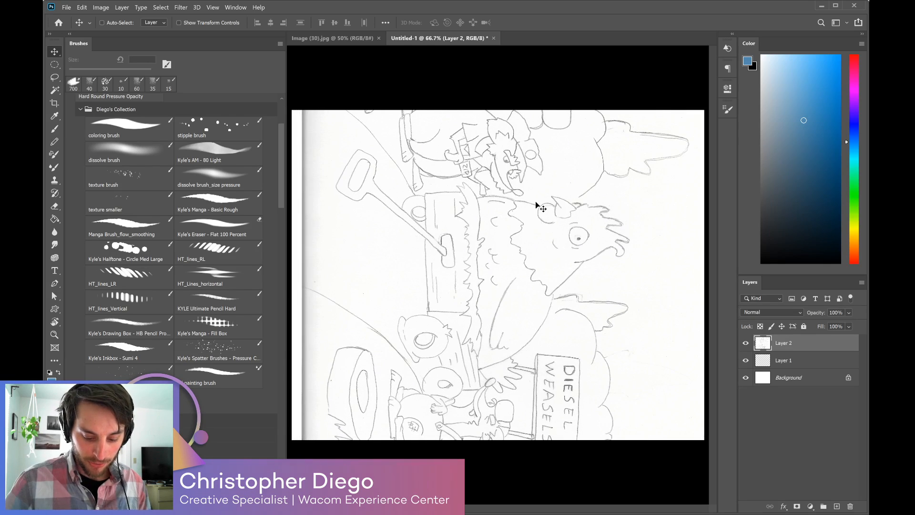
Rotate the sketch layer -90°, scale it to 71.56%, fit it across the canvas width, and apply the transform.
{"action": "key", "text": "ctrl+minus"}
{"action": "key", "text": "ctrl+minus"}
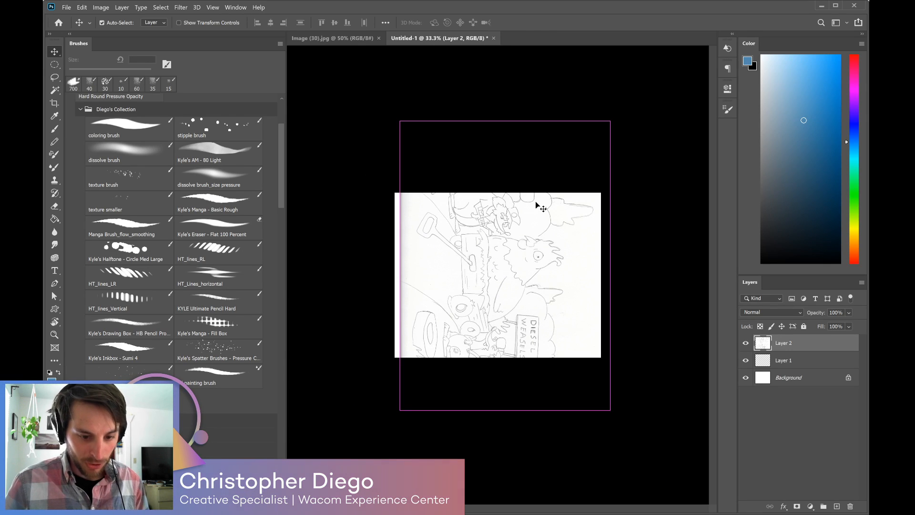
{"action": "key", "text": "ctrl+t"}
{"action": "mouse_move", "coordinate": [625, 415]}
{"action": "left_mouse_down"}
{"action": "mouse_move", "coordinate": [676, 286]}
{"action": "mouse_move", "coordinate": [673, 173]}
{"action": "mouse_move", "coordinate": [633, 170]}
{"action": "mouse_move", "coordinate": [578, 224]}
{"action": "left_mouse_up"}
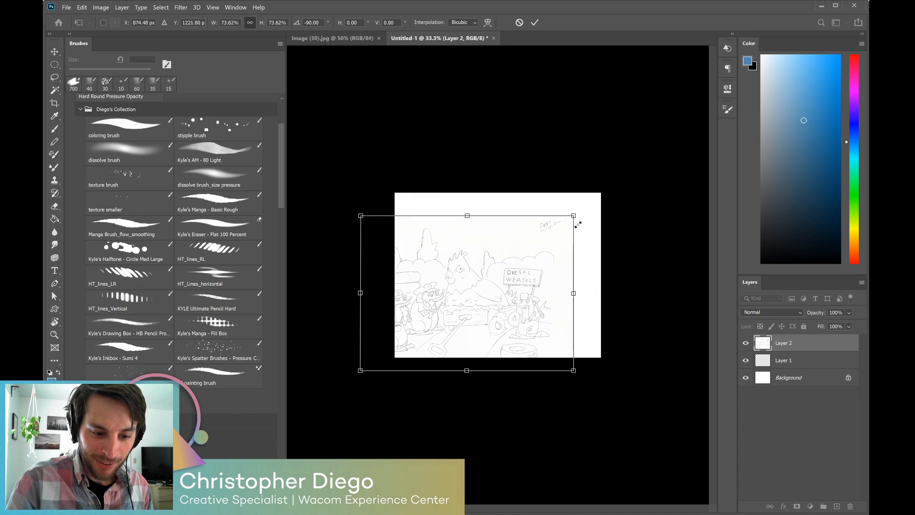
{"action": "left_click_drag", "start_coordinate": [533, 333], "coordinate": [561, 307]}
{"action": "left_click_drag", "start_coordinate": [601, 275], "coordinate": [574, 301]}
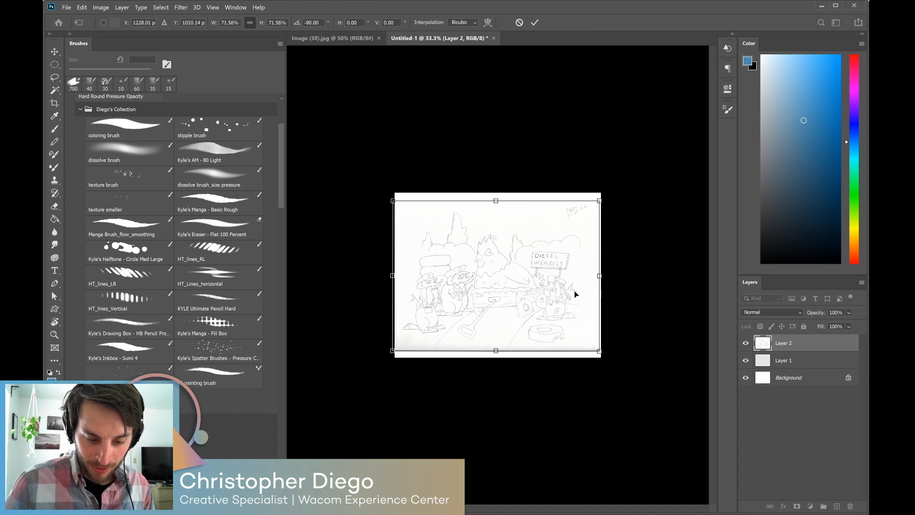
{"action": "key", "text": "ctrl+plus"}
{"action": "left_click_drag", "start_coordinate": [568, 324], "coordinate": [570, 323]}
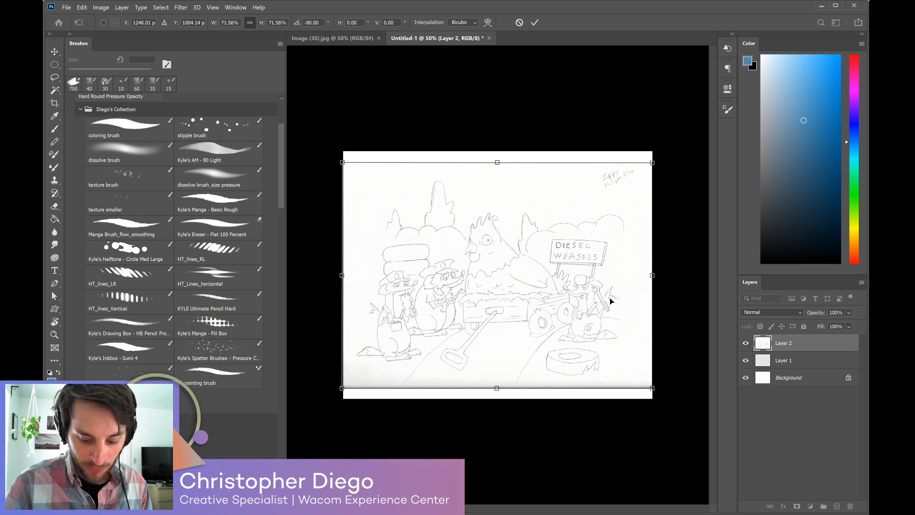
{"action": "key", "text": "Return"}
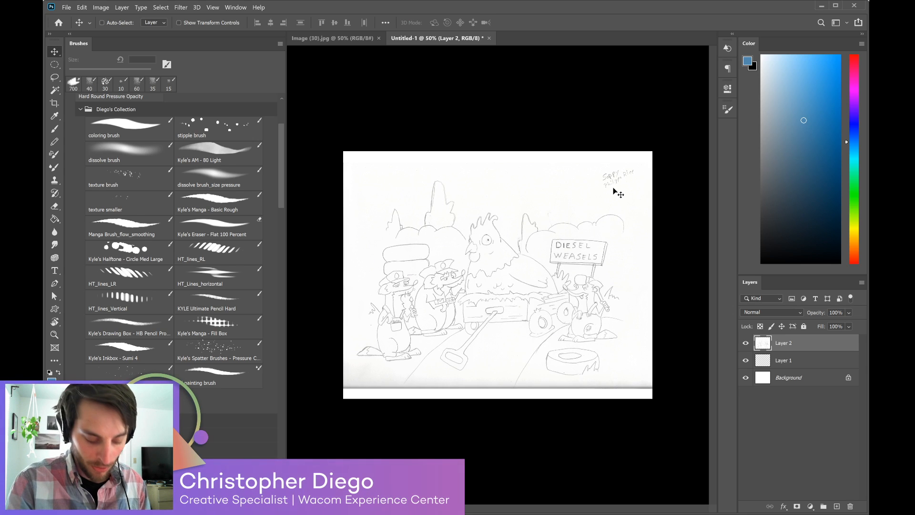
Erase the signature in the sketch's upper-right corner with the 700 px eraser, and return to the Brush tool.
{"action": "key", "text": "e"}
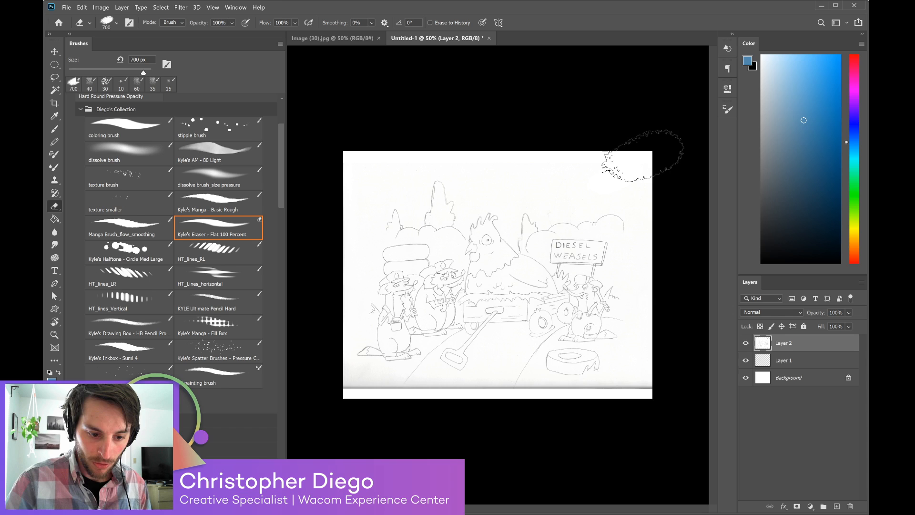
{"action": "key", "text": "b"}
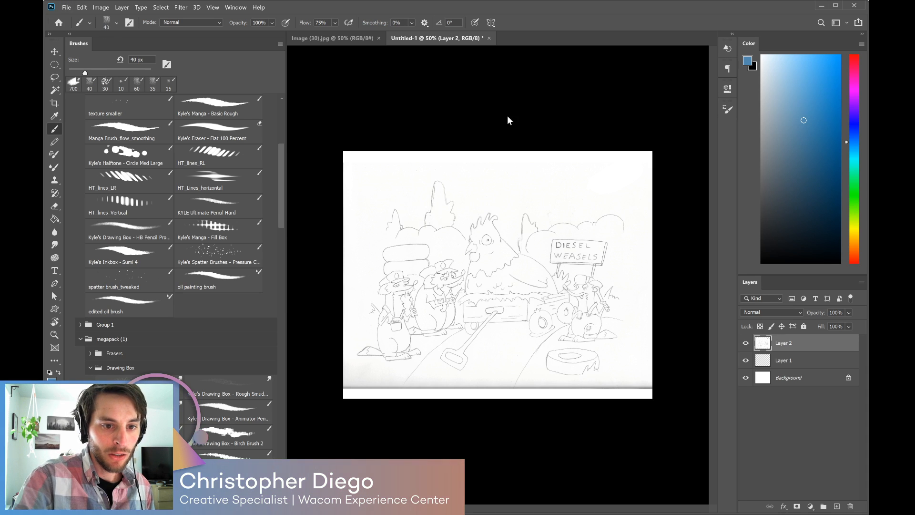
Bring the brown colored weasel drawing into Untitled-1 as a new layer and move it toward the canvas center.
{"action": "key", "text": "ctrl+shift+e"}
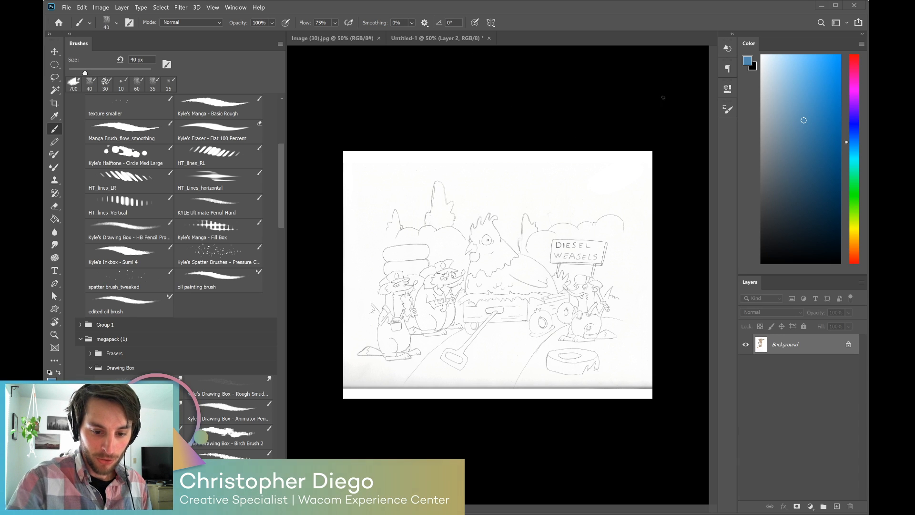
{"action": "key", "text": "v"}
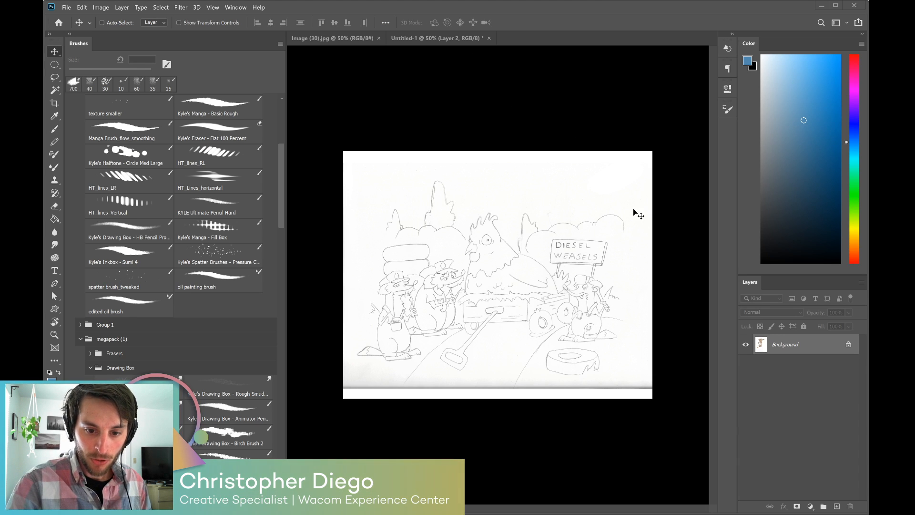
{"action": "left_click_drag", "start_coordinate": [428, 277], "coordinate": [430, 279]}
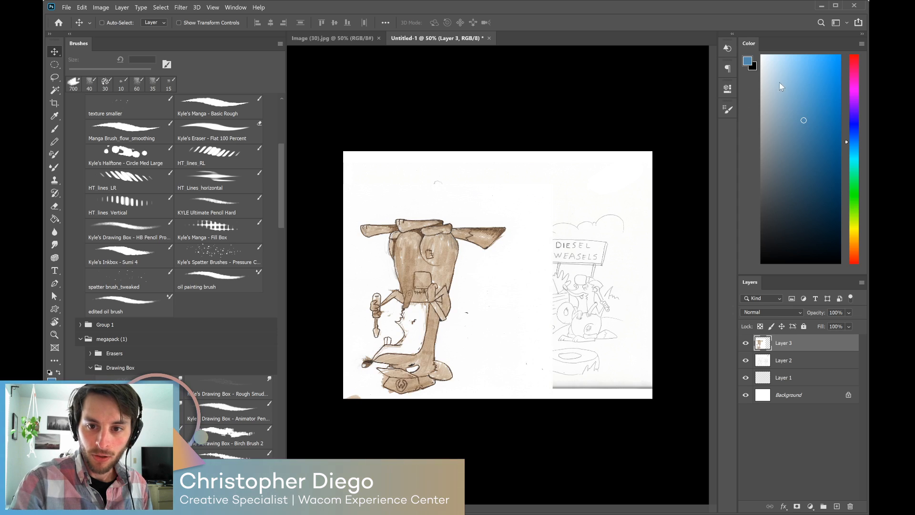
{"action": "mouse_move", "coordinate": [484, 328]}
{"action": "left_mouse_down"}
{"action": "mouse_move", "coordinate": [519, 292]}
{"action": "mouse_move", "coordinate": [541, 285]}
{"action": "left_mouse_up"}
Turn the colored weasel upright, scale it to 73.67% of its size, and reposition it over the middle of the sketch.
{"action": "key", "text": "ctrl+t"}
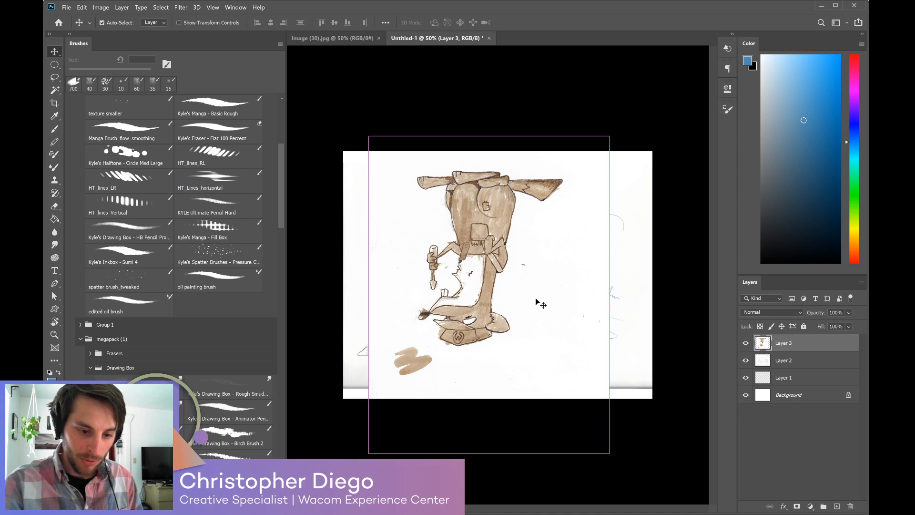
{"action": "mouse_move", "coordinate": [616, 129]}
{"action": "left_mouse_down"}
{"action": "mouse_move", "coordinate": [634, 143]}
{"action": "mouse_move", "coordinate": [682, 266]}
{"action": "mouse_move", "coordinate": [615, 405]}
{"action": "mouse_move", "coordinate": [467, 456]}
{"action": "mouse_move", "coordinate": [375, 448]}
{"action": "left_mouse_up"}
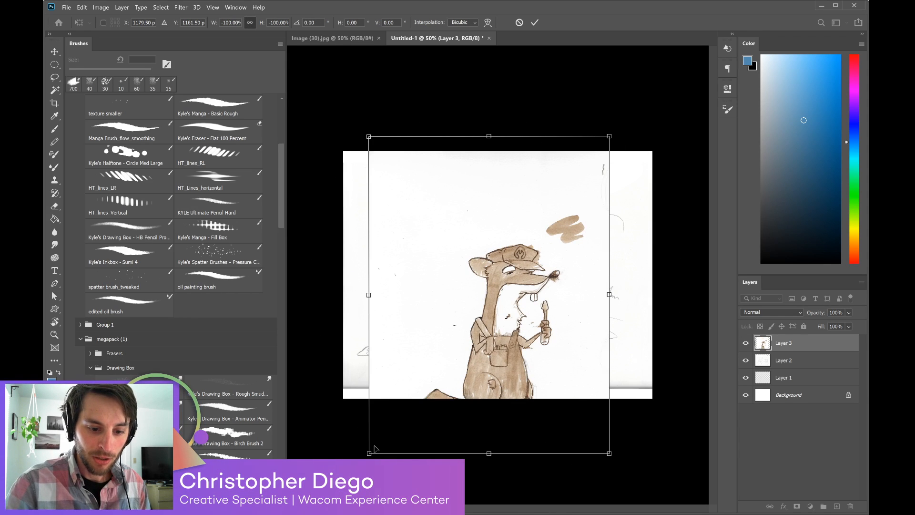
{"action": "mouse_move", "coordinate": [518, 356]}
{"action": "left_mouse_down"}
{"action": "mouse_move", "coordinate": [493, 295]}
{"action": "mouse_move", "coordinate": [483, 301]}
{"action": "left_mouse_up"}
{"action": "left_click_drag", "start_coordinate": [577, 73], "coordinate": [514, 152]}
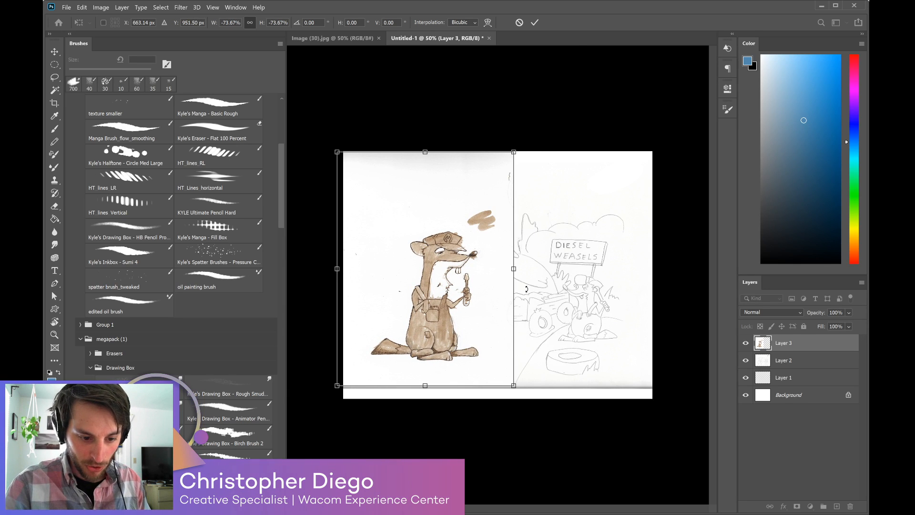
{"action": "key", "text": "Return"}
{"action": "left_click_drag", "start_coordinate": [441, 337], "coordinate": [543, 313]}
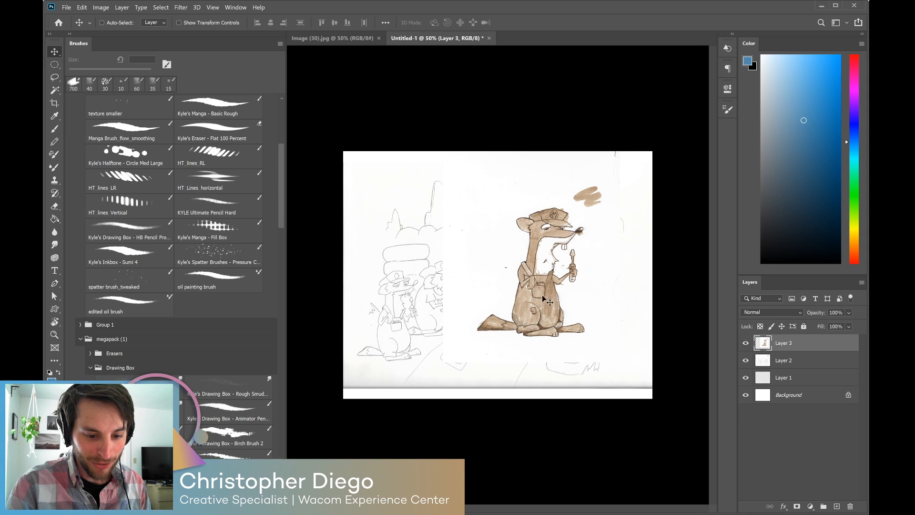
{"action": "mouse_move", "coordinate": [547, 308]}
{"action": "left_mouse_down"}
{"action": "mouse_move", "coordinate": [531, 327]}
{"action": "mouse_move", "coordinate": [474, 316]}
{"action": "left_mouse_up"}
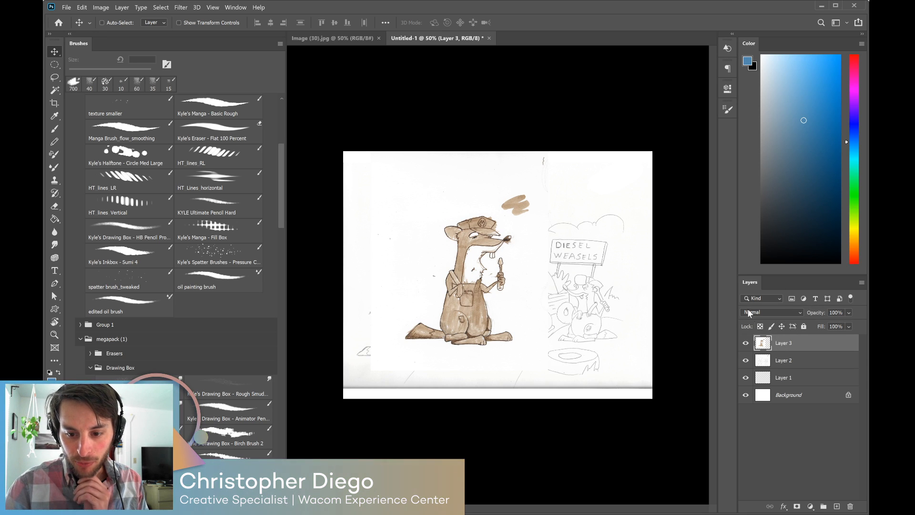
Cycle through Layer 3's blending modes, including Hard Light and Lighten, and set it to Multiply.
{"action": "left_click", "coordinate": [775, 313]}
{"action": "key", "text": "Down"}
{"action": "key", "text": "Down"}
{"action": "key", "text": "Down"}
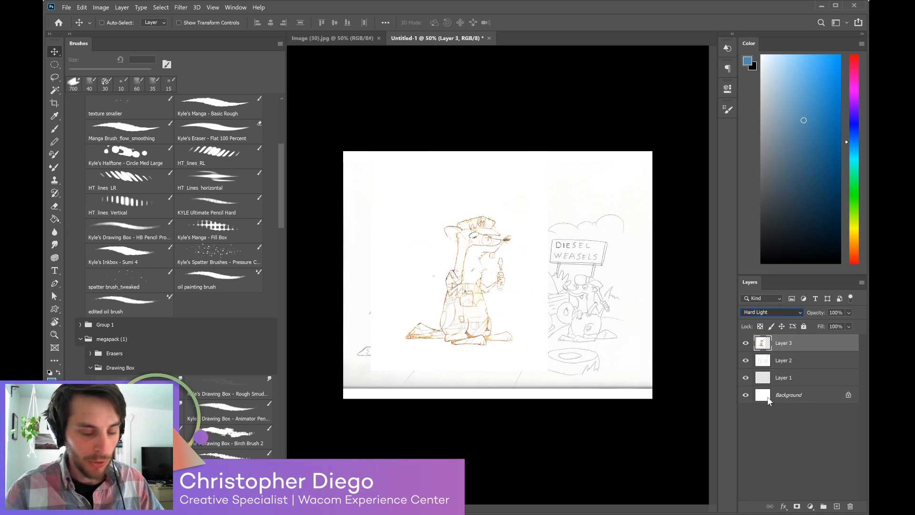
{"action": "key", "text": "Up"}
{"action": "key", "text": "Up"}
{"action": "key", "text": "Up"}
{"action": "key", "text": "Up"}
{"action": "key", "text": "Up"}
{"action": "key", "text": "Up"}
{"action": "key", "text": "Up"}
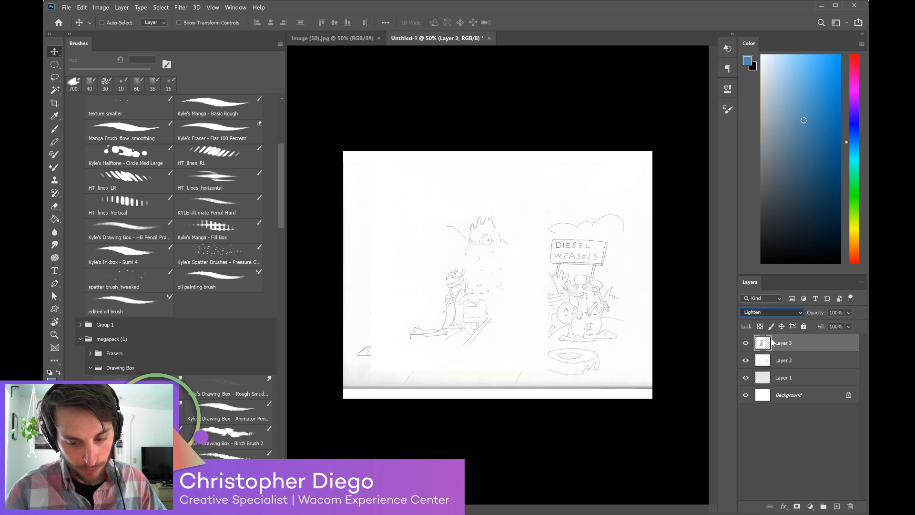
{"action": "key", "text": "Up"}
{"action": "key", "text": "Up"}
{"action": "key", "text": "Up"}
{"action": "key", "text": "Up"}
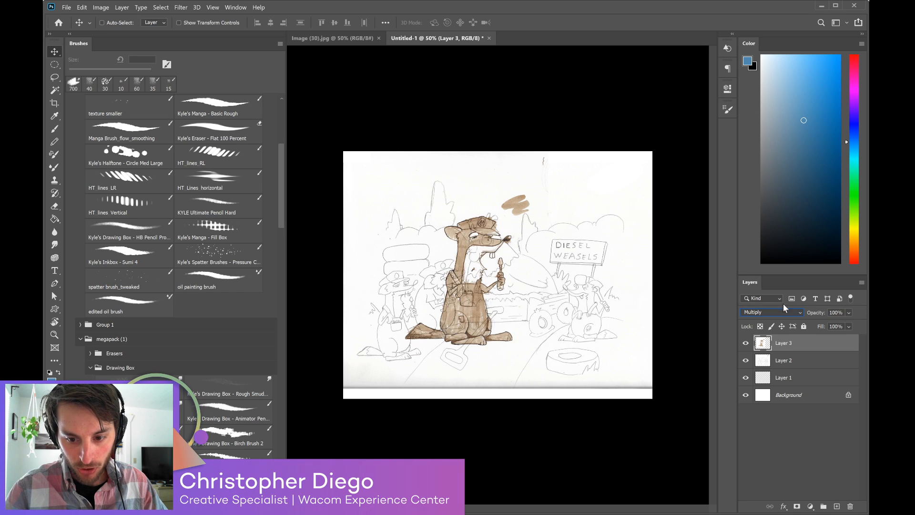
Move the colored weasel over the leftmost sketched weasel, scale it to 71.25% to match, and apply the transform.
{"action": "mouse_move", "coordinate": [477, 290]}
{"action": "left_mouse_down"}
{"action": "mouse_move", "coordinate": [416, 307]}
{"action": "mouse_move", "coordinate": [434, 332]}
{"action": "mouse_move", "coordinate": [427, 296]}
{"action": "left_mouse_up"}
{"action": "key", "text": "ctrl+t"}
{"action": "left_click_drag", "start_coordinate": [491, 156], "coordinate": [452, 208]}
{"action": "left_click_drag", "start_coordinate": [397, 336], "coordinate": [402, 332]}
{"action": "left_click_drag", "start_coordinate": [458, 206], "coordinate": [454, 211]}
{"action": "mouse_move", "coordinate": [399, 346]}
{"action": "left_mouse_down"}
{"action": "mouse_move", "coordinate": [456, 329]}
{"action": "mouse_move", "coordinate": [524, 327]}
{"action": "mouse_move", "coordinate": [417, 330]}
{"action": "mouse_move", "coordinate": [405, 340]}
{"action": "left_mouse_up"}
{"action": "left_click_drag", "start_coordinate": [455, 208], "coordinate": [450, 214]}
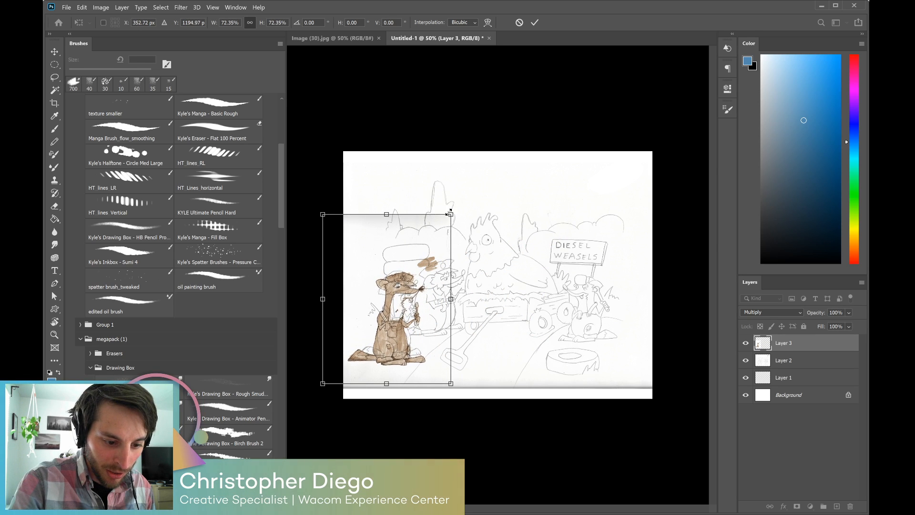
{"action": "left_click_drag", "start_coordinate": [403, 360], "coordinate": [406, 356]}
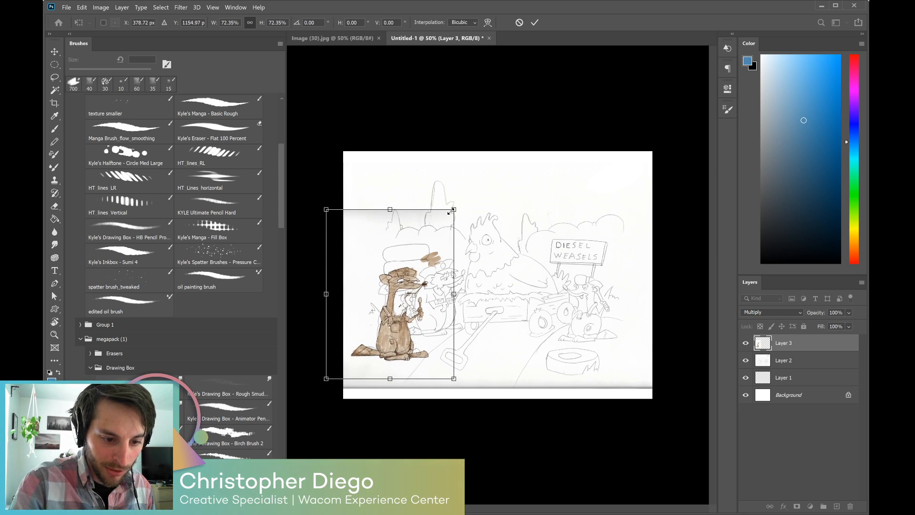
{"action": "left_click_drag", "start_coordinate": [450, 212], "coordinate": [447, 215]}
{"action": "left_click_drag", "start_coordinate": [408, 349], "coordinate": [406, 350]}
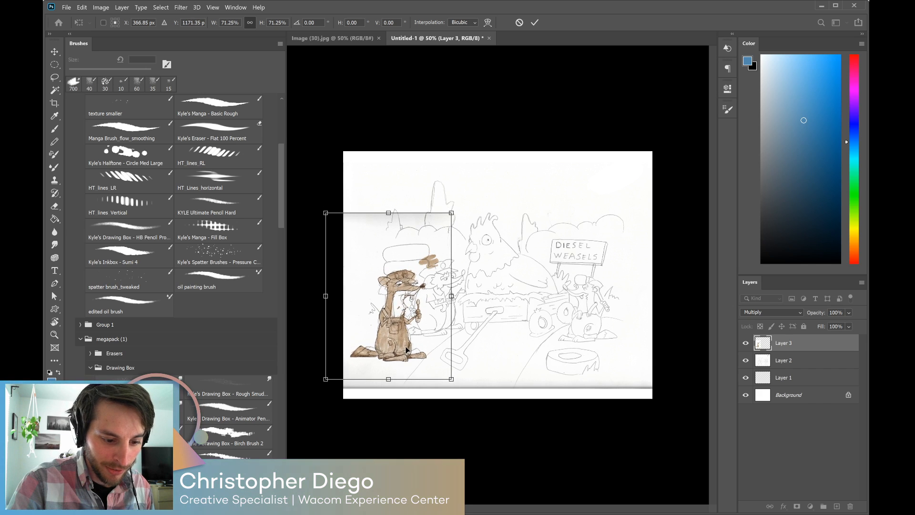
{"action": "key", "text": "Return"}
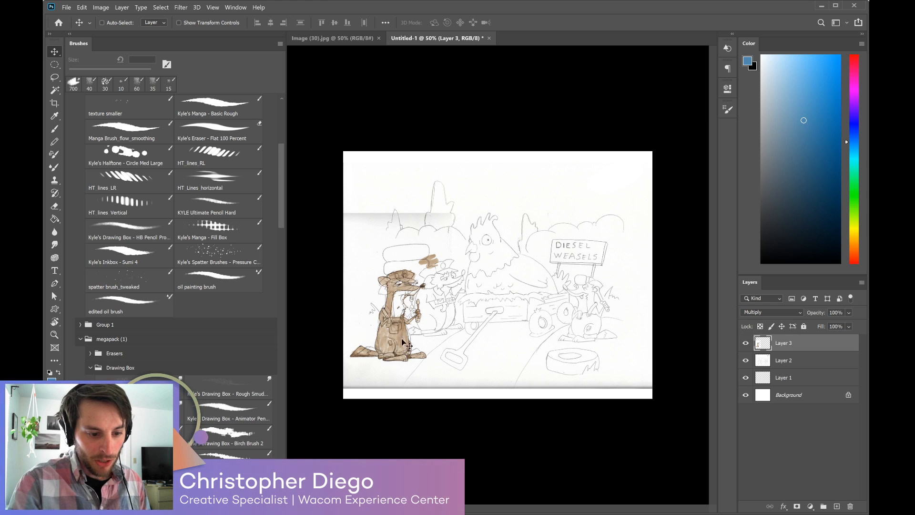
Add a layer mask to the sketch on Layer 2.
{"action": "key", "text": "ctrl+plus"}
{"action": "key", "text": "ctrl+plus"}
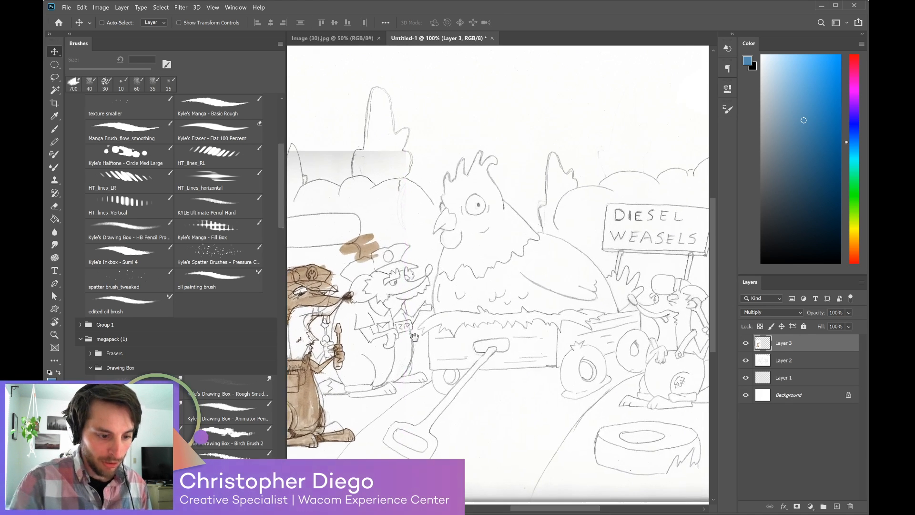
{"action": "left_click_drag", "start_coordinate": [362, 333], "coordinate": [540, 270]}
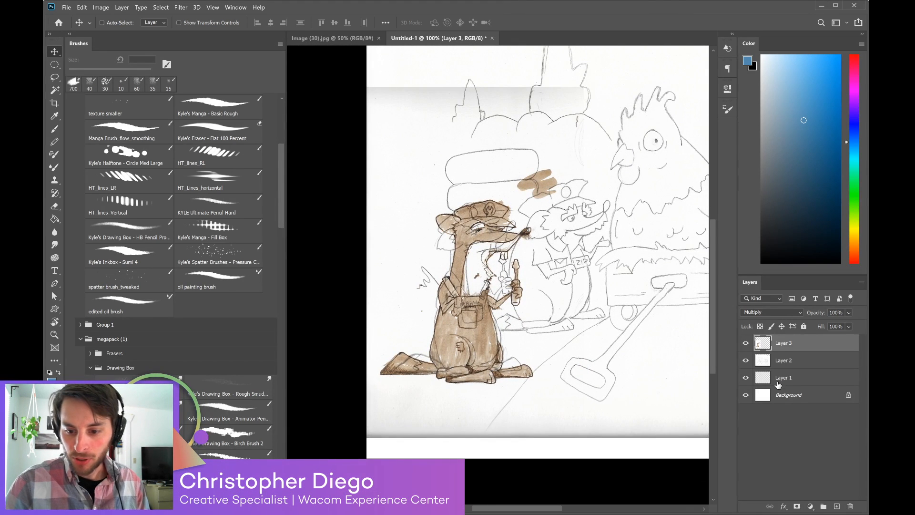
{"action": "left_click", "coordinate": [782, 359]}
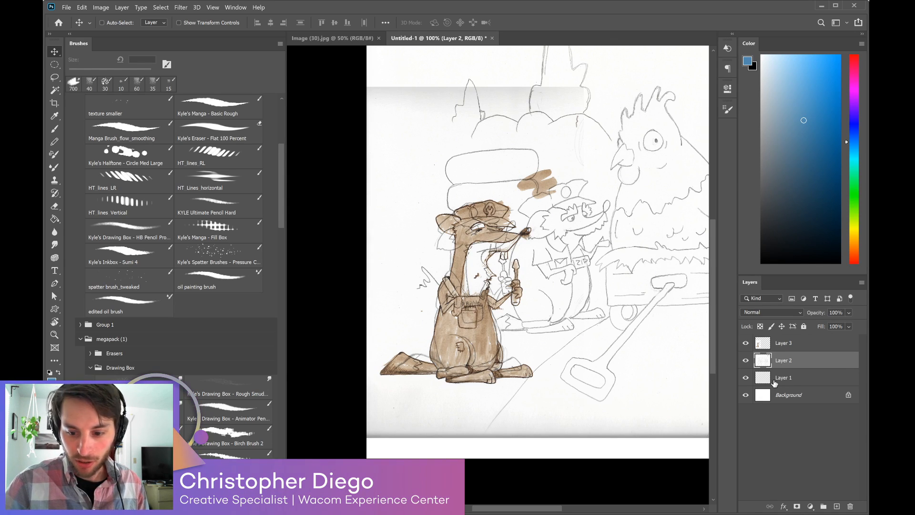
{"action": "left_click", "coordinate": [796, 506]}
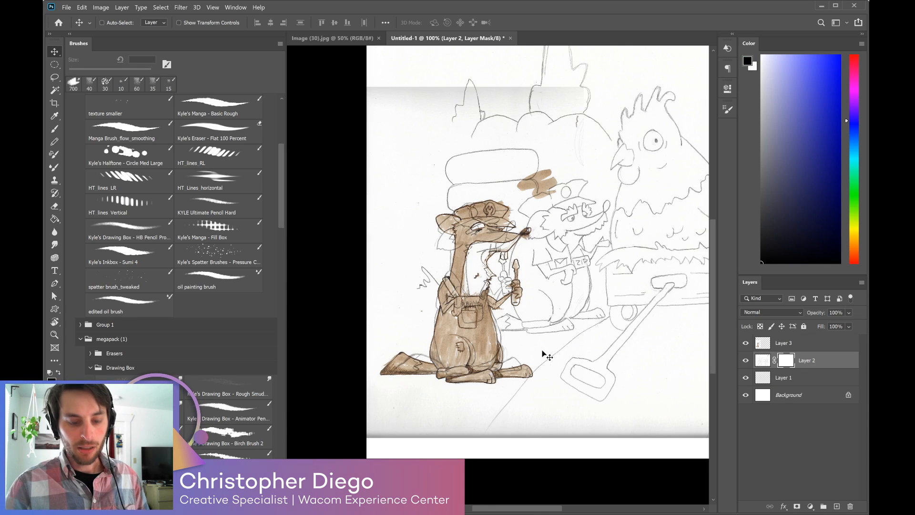
Choose the coloring brush from the custom brush collection at 40 px for painting in black on Layer 2's mask.
{"action": "key", "text": "b"}
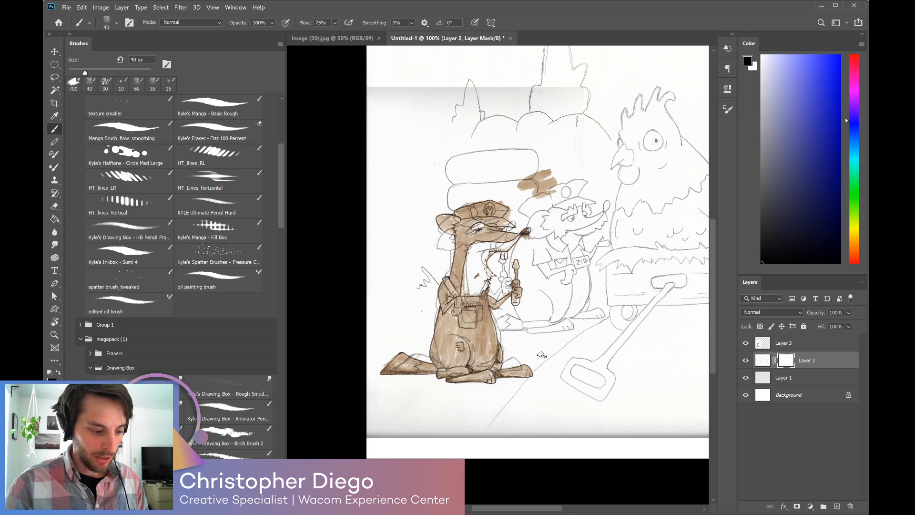
{"action": "left_click_drag", "start_coordinate": [280, 181], "coordinate": [280, 153]}
{"action": "left_click", "coordinate": [128, 164]}
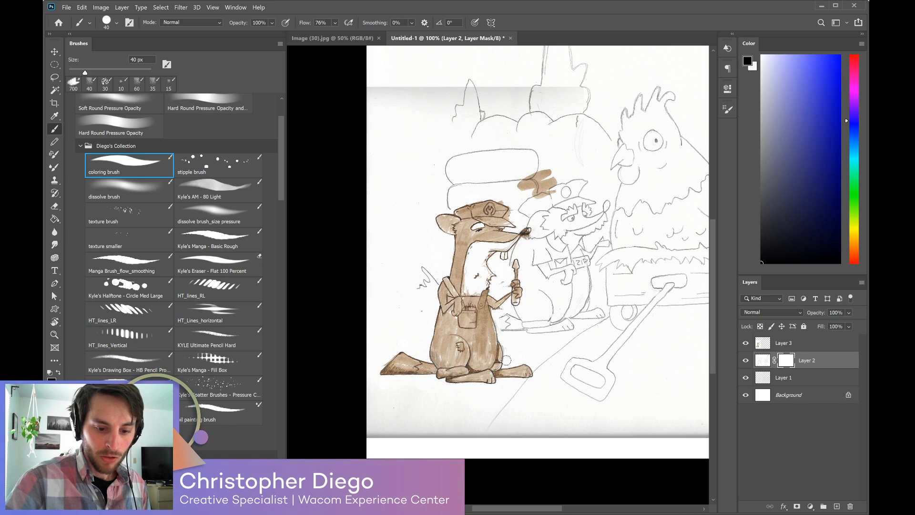
Paint black on Layer 2's mask to hide the stray sketch lines between the colored weasel's chest and its screwdriver.
{"action": "left_click_drag", "start_coordinate": [524, 269], "coordinate": [508, 269]}
{"action": "key", "text": "x"}
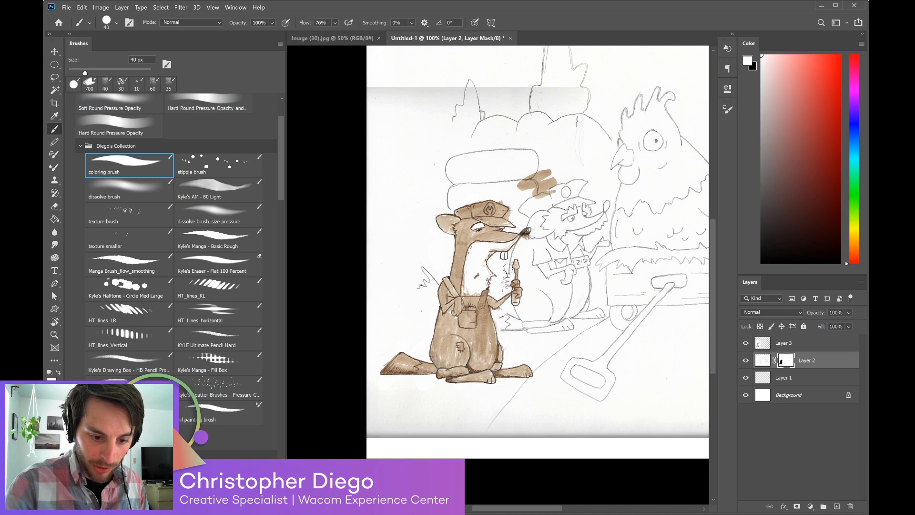
{"action": "key", "text": "e"}
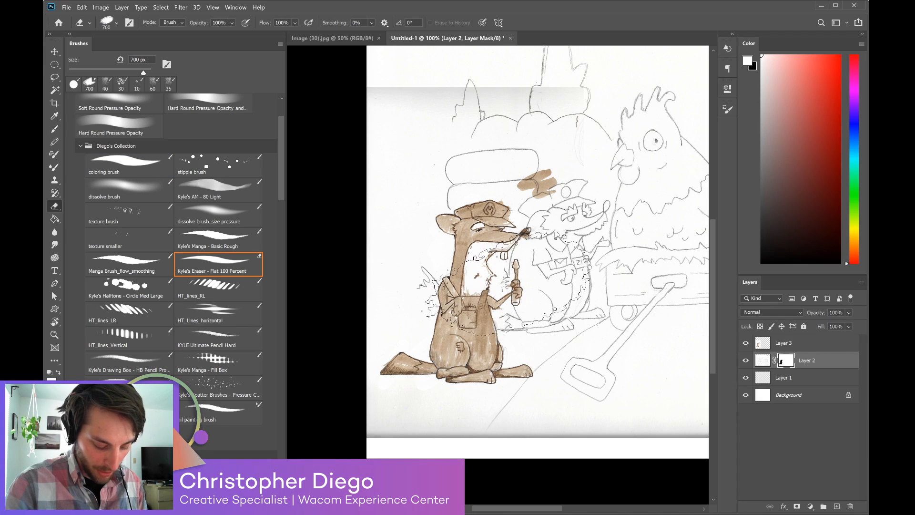
{"action": "key", "text": "b"}
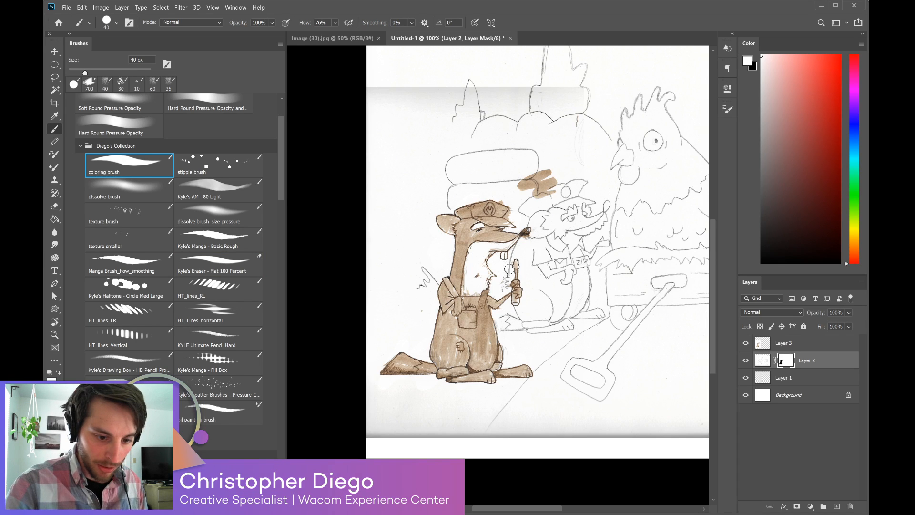
{"action": "key", "text": "x"}
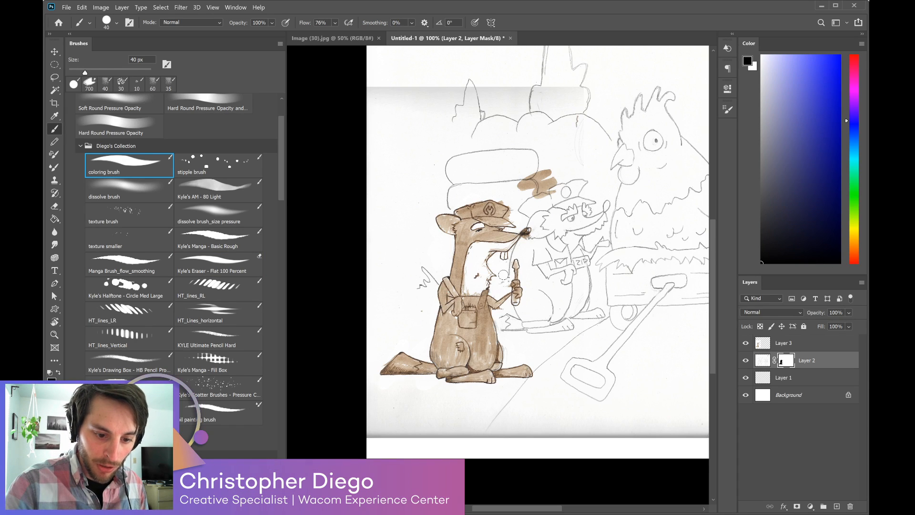
{"action": "key", "text": "x"}
{"action": "key", "text": "x"}
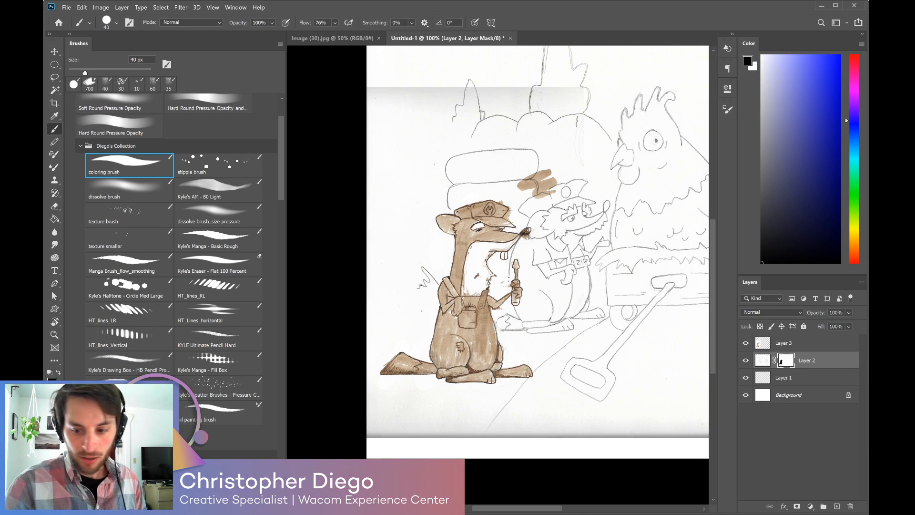
Add a layer mask to Layer 3 and paint out the brown swatches above the weasel and part of the scan edge.
{"action": "left_click", "coordinate": [775, 346]}
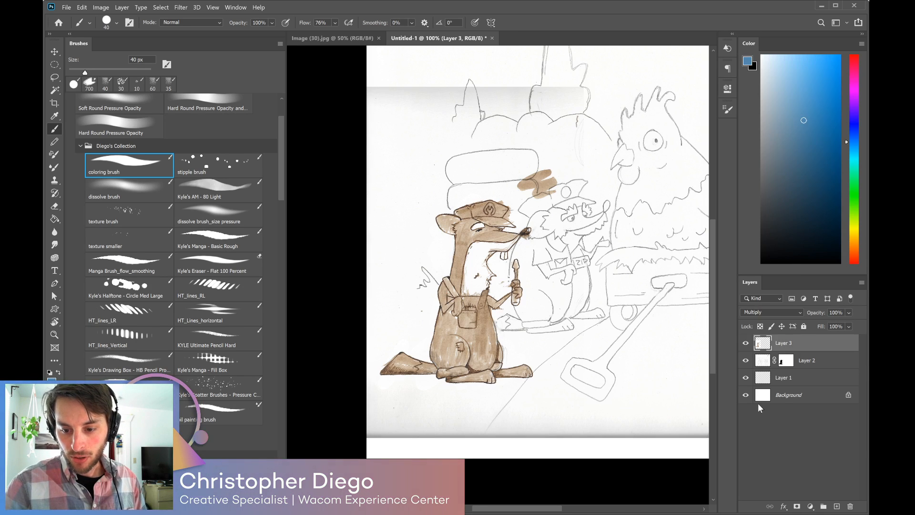
{"action": "left_click", "coordinate": [800, 508]}
{"action": "mouse_move", "coordinate": [557, 163]}
{"action": "left_mouse_down"}
{"action": "mouse_move", "coordinate": [521, 180]}
{"action": "mouse_move", "coordinate": [548, 171]}
{"action": "mouse_move", "coordinate": [526, 193]}
{"action": "mouse_move", "coordinate": [560, 189]}
{"action": "left_mouse_up"}
{"action": "mouse_move", "coordinate": [581, 94]}
{"action": "left_mouse_down"}
{"action": "mouse_move", "coordinate": [567, 113]}
{"action": "mouse_move", "coordinate": [563, 82]}
{"action": "left_mouse_up"}
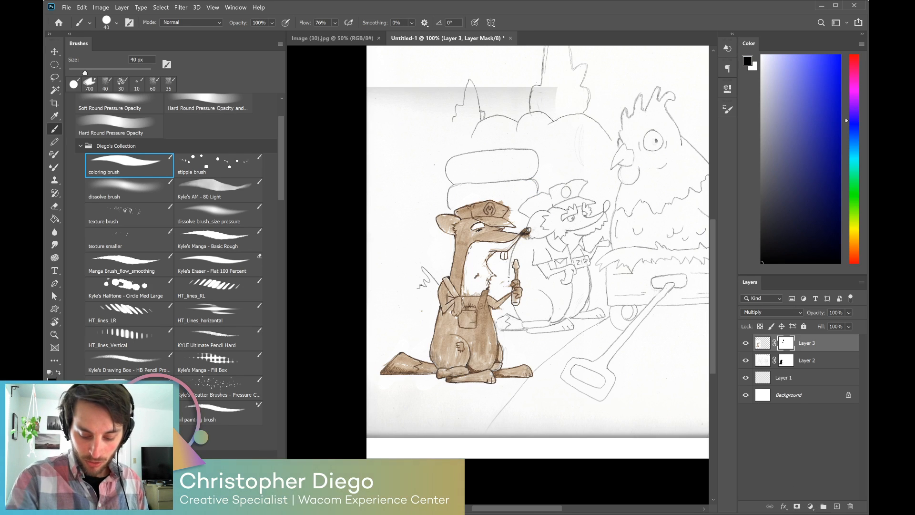
Enlarge the brush to 600 px and paint black on Layer 3's mask over the gray scan background around the weasel.
{"action": "key", "text": "bracketright"}
{"action": "key", "text": "bracketright"}
{"action": "key", "text": "bracketright"}
{"action": "key", "text": "bracketright"}
{"action": "key", "text": "bracketright"}
{"action": "key", "text": "bracketright"}
{"action": "key", "text": "bracketright"}
{"action": "key", "text": "bracketright"}
{"action": "key", "text": "bracketright"}
{"action": "key", "text": "bracketright"}
{"action": "key", "text": "bracketright"}
{"action": "key", "text": "bracketright"}
{"action": "key", "text": "bracketright"}
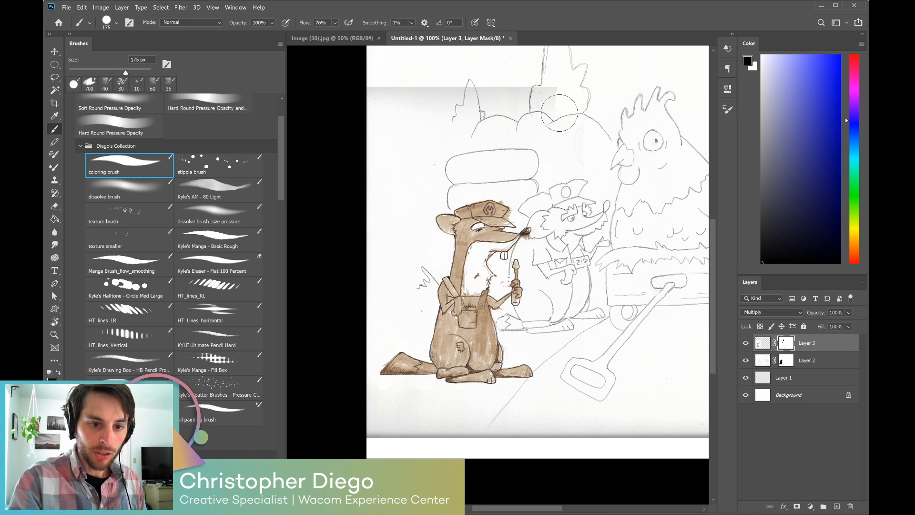
{"action": "key", "text": "bracketright"}
{"action": "key", "text": "bracketright"}
{"action": "mouse_move", "coordinate": [558, 112]}
{"action": "left_mouse_down"}
{"action": "mouse_move", "coordinate": [518, 92]}
{"action": "mouse_move", "coordinate": [399, 92]}
{"action": "mouse_move", "coordinate": [438, 75]}
{"action": "mouse_move", "coordinate": [388, 96]}
{"action": "left_mouse_up"}
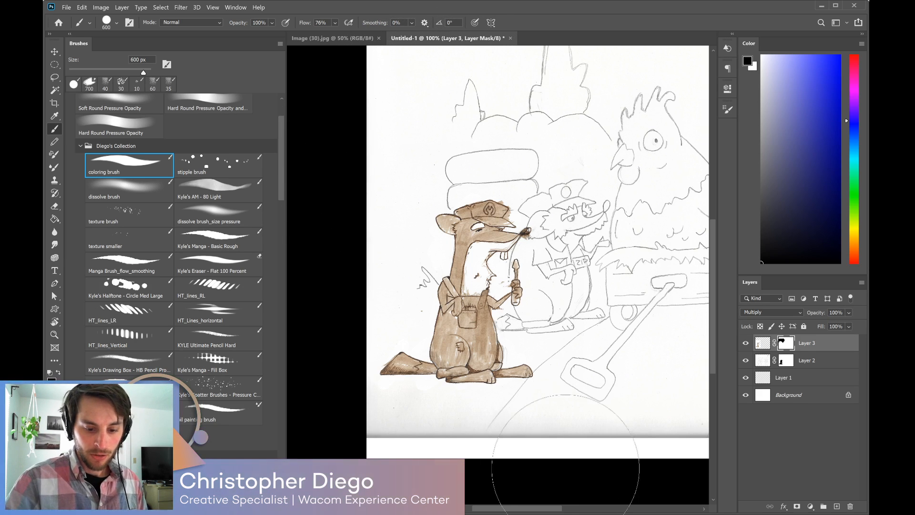
{"action": "left_click_drag", "start_coordinate": [579, 447], "coordinate": [604, 437]}
Reduce the brush to 60 px and paint black on Layer 2's mask over the left part of the scan's bottom edge.
{"action": "left_click", "coordinate": [781, 364]}
{"action": "left_click", "coordinate": [635, 430]}
{"action": "key", "text": "bracketleft"}
{"action": "key", "text": "bracketleft"}
{"action": "key", "text": "bracketleft"}
{"action": "key", "text": "bracketleft"}
{"action": "key", "text": "bracketleft"}
{"action": "key", "text": "bracketleft"}
{"action": "key", "text": "bracketleft"}
{"action": "key", "text": "bracketleft"}
{"action": "key", "text": "bracketleft"}
{"action": "key", "text": "bracketleft"}
{"action": "key", "text": "bracketleft"}
{"action": "key", "text": "bracketleft"}
{"action": "key", "text": "bracketleft"}
{"action": "mouse_move", "coordinate": [610, 442]}
{"action": "left_mouse_down"}
{"action": "mouse_move", "coordinate": [599, 422]}
{"action": "mouse_move", "coordinate": [532, 436]}
{"action": "mouse_move", "coordinate": [456, 436]}
{"action": "mouse_move", "coordinate": [441, 425]}
{"action": "mouse_move", "coordinate": [386, 442]}
{"action": "mouse_move", "coordinate": [358, 420]}
{"action": "mouse_move", "coordinate": [389, 419]}
{"action": "mouse_move", "coordinate": [362, 440]}
{"action": "mouse_move", "coordinate": [403, 437]}
{"action": "left_mouse_up"}
{"action": "key", "text": "space"}
{"action": "left_click_drag", "start_coordinate": [576, 435], "coordinate": [423, 435]}
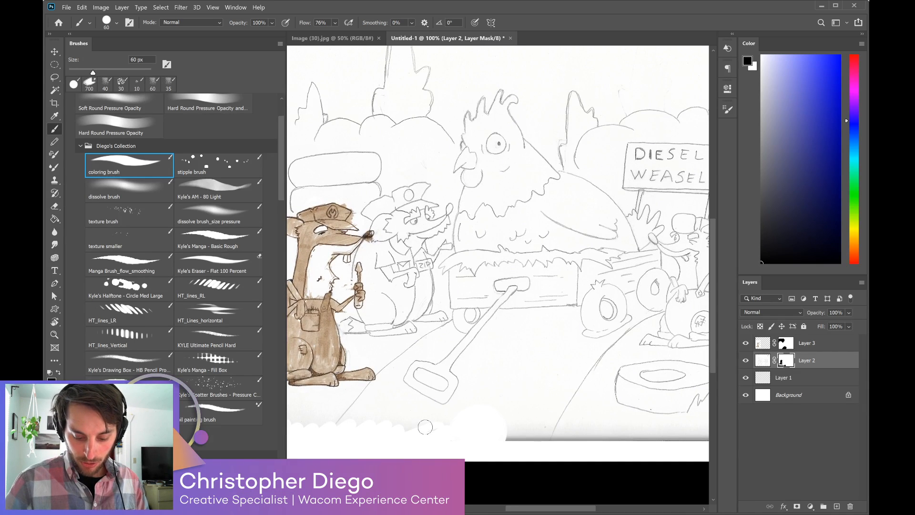
Mask out the rest of the dark scan edge along the bottom of the sketch on Layer 2.
{"action": "key", "text": "ctrl+minus"}
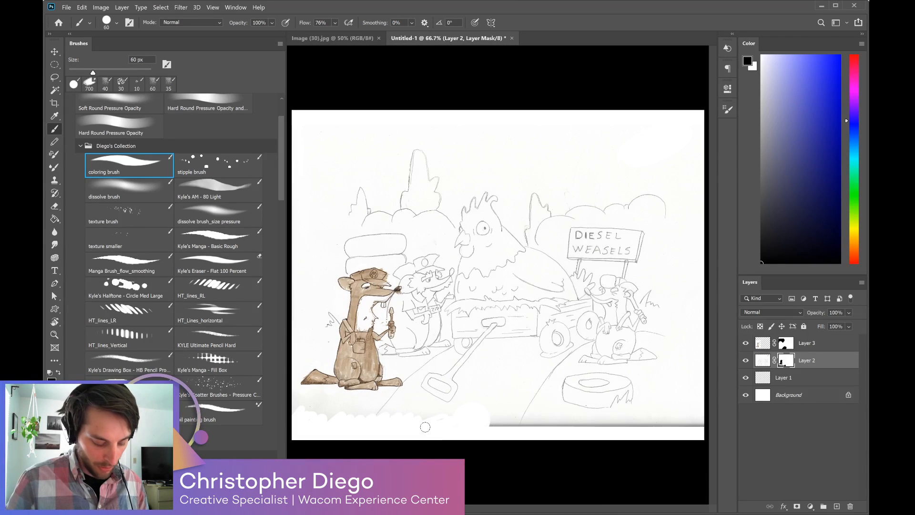
{"action": "mouse_move", "coordinate": [425, 426]}
{"action": "left_mouse_down"}
{"action": "mouse_move", "coordinate": [691, 424]}
{"action": "mouse_move", "coordinate": [523, 419]}
{"action": "mouse_move", "coordinate": [378, 432]}
{"action": "left_mouse_up"}
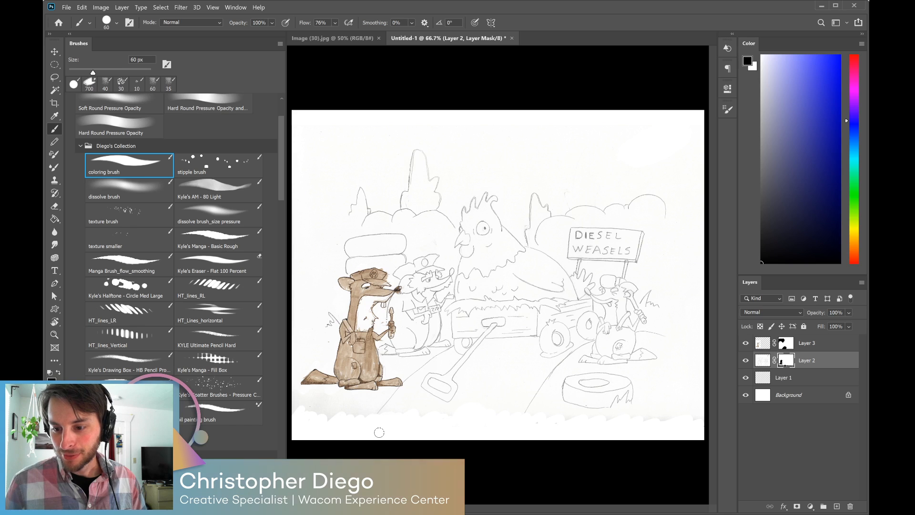
{"action": "mouse_move", "coordinate": [379, 432]}
{"action": "left_mouse_down"}
{"action": "mouse_move", "coordinate": [295, 398]}
{"action": "mouse_move", "coordinate": [355, 420]}
{"action": "left_mouse_up"}
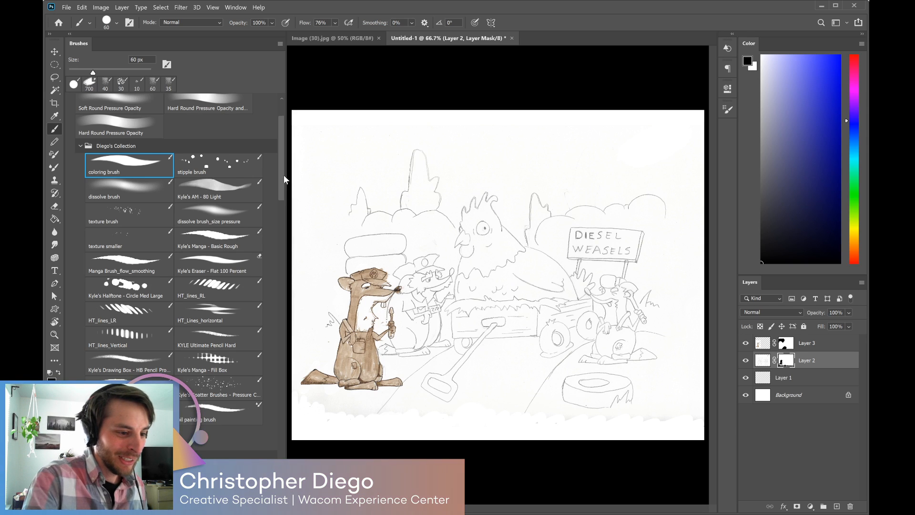
Lower Layer 2's opacity to fade the sketch, and set Layer 3's opacity to 53%.
{"action": "mouse_move", "coordinate": [281, 178]}
{"action": "left_mouse_down"}
{"action": "mouse_move", "coordinate": [279, 196]}
{"action": "mouse_move", "coordinate": [279, 174]}
{"action": "left_mouse_up"}
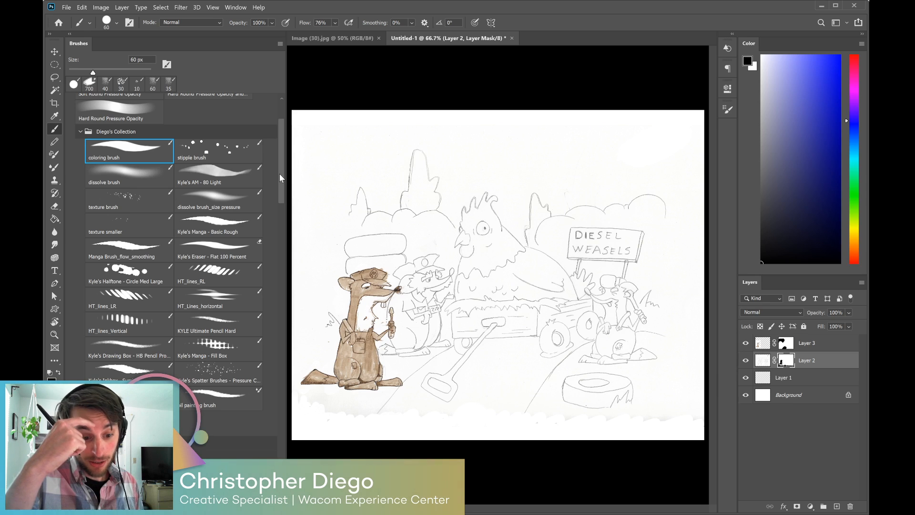
{"action": "left_click", "coordinate": [763, 360]}
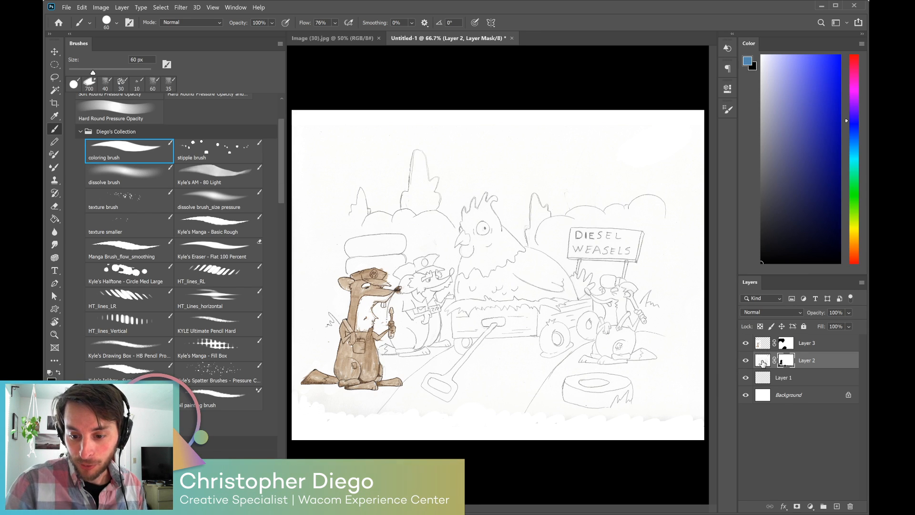
{"action": "mouse_move", "coordinate": [816, 315]}
{"action": "left_mouse_down"}
{"action": "mouse_move", "coordinate": [808, 316]}
{"action": "mouse_move", "coordinate": [818, 313]}
{"action": "left_mouse_up"}
{"action": "left_click", "coordinate": [763, 344]}
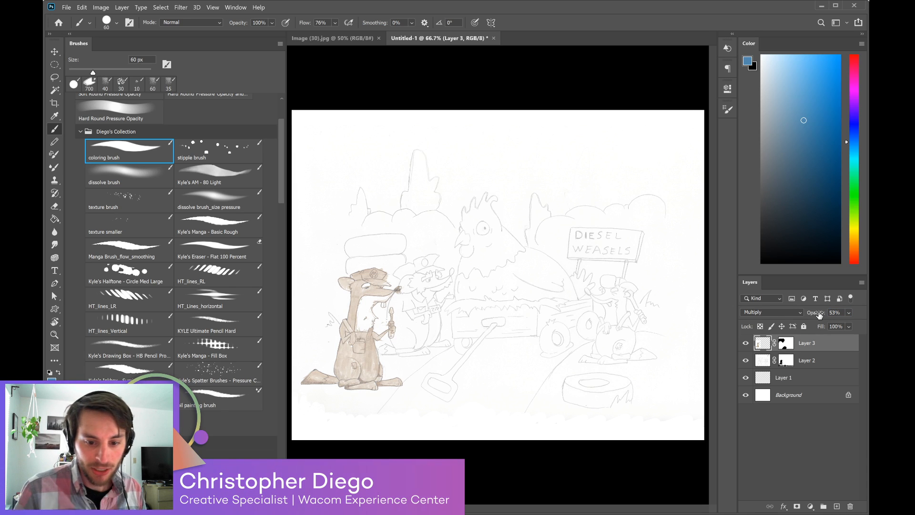
Choose the Manga Brush_flow_smoothing brush, undo a blue test stroke, and set the foreground color to black.
{"action": "left_click", "coordinate": [226, 224]}
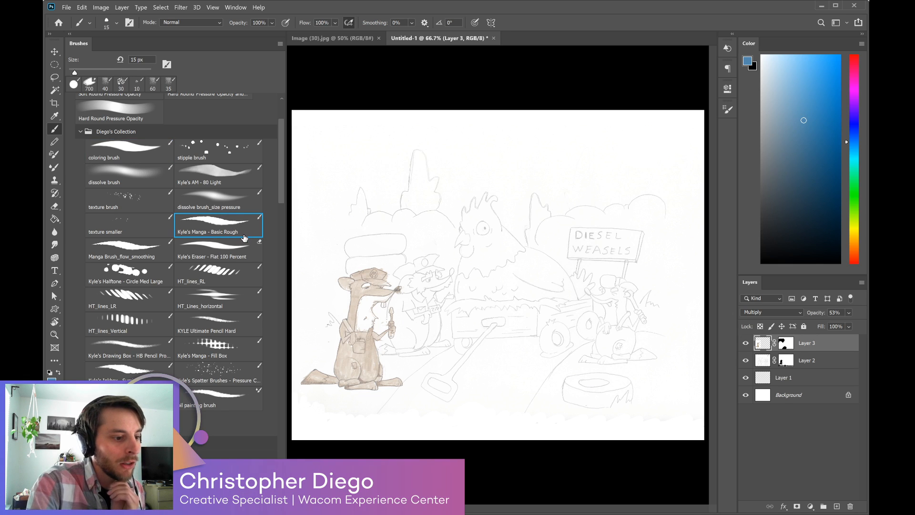
{"action": "left_click", "coordinate": [144, 252]}
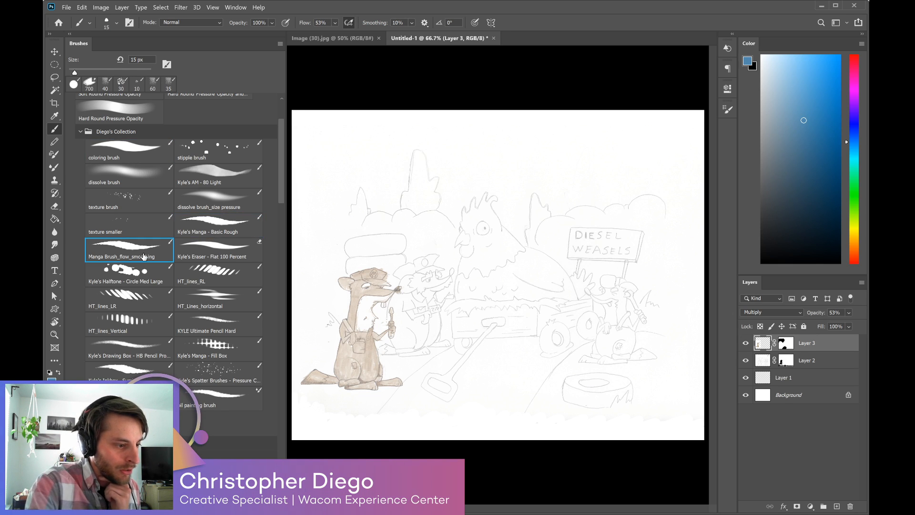
{"action": "left_click_drag", "start_coordinate": [520, 175], "coordinate": [505, 214]}
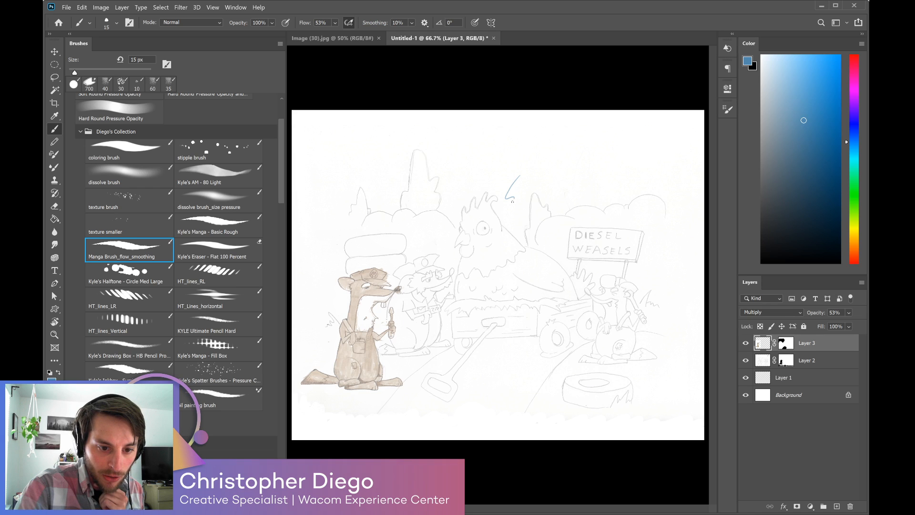
{"action": "key", "text": "ctrl+z"}
{"action": "left_click_drag", "start_coordinate": [789, 230], "coordinate": [762, 262]}
{"action": "left_click_drag", "start_coordinate": [516, 170], "coordinate": [508, 213]}
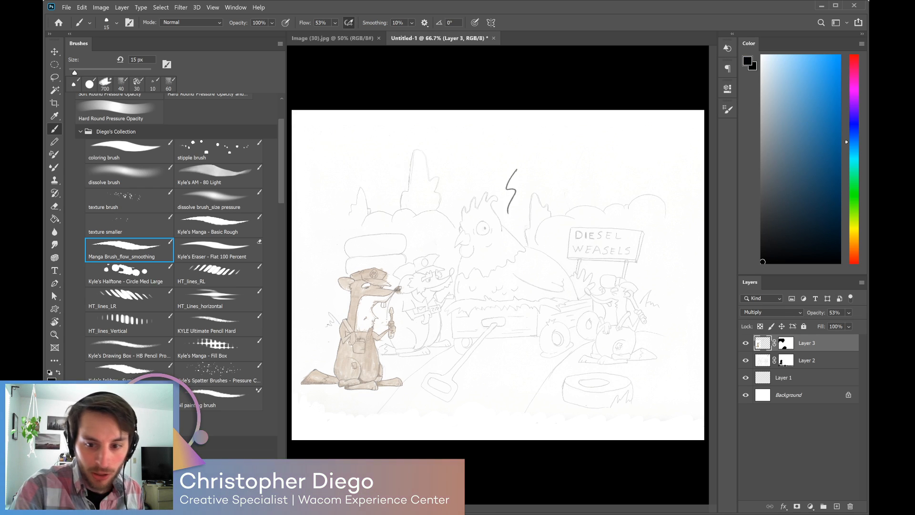
{"action": "left_click", "coordinate": [837, 506]}
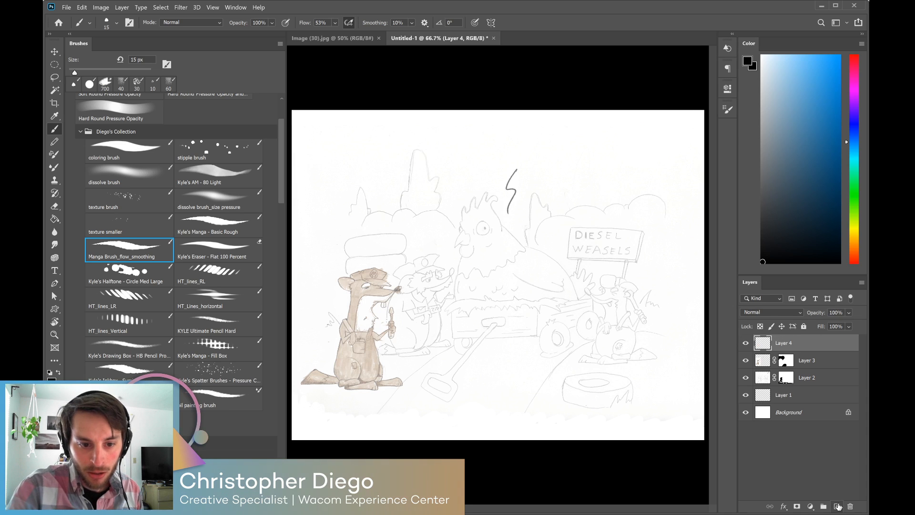
{"action": "key", "text": "ctrl+z"}
{"action": "key", "text": "ctrl+z"}
Add a new layer above Layer 3, test the black brush on it above the hen, and undo the last stroke.
{"action": "left_click", "coordinate": [837, 506]}
{"action": "mouse_move", "coordinate": [526, 166]}
{"action": "left_mouse_down"}
{"action": "mouse_move", "coordinate": [506, 197]}
{"action": "mouse_move", "coordinate": [509, 235]}
{"action": "left_mouse_up"}
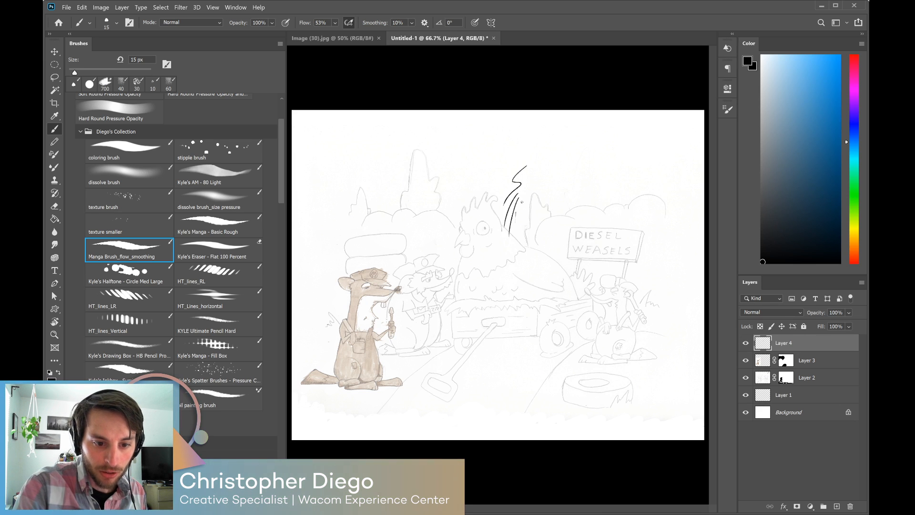
{"action": "key", "text": "ctrl+z"}
Reduce the brush to 9 px and ink the upper edge of the hen's beak over the sketch on Layer 4.
{"action": "key", "text": "ctrl+plus"}
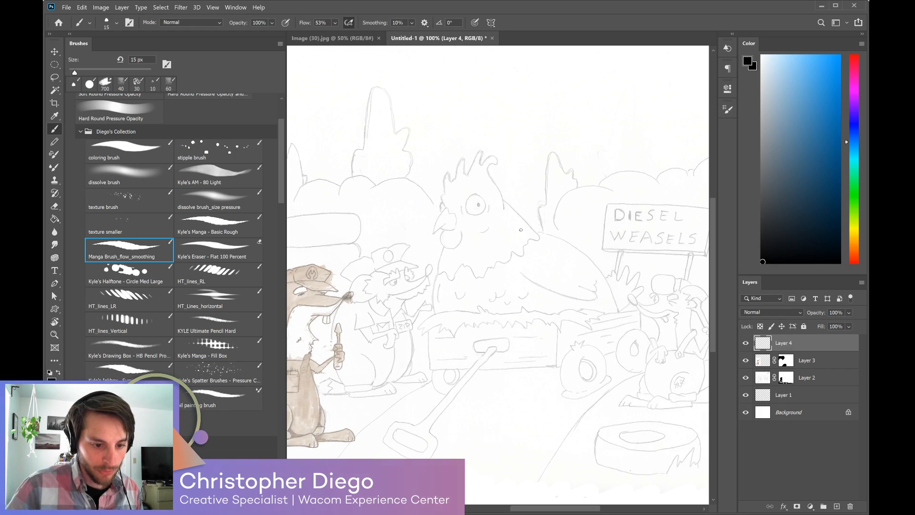
{"action": "key", "text": "ctrl+plus"}
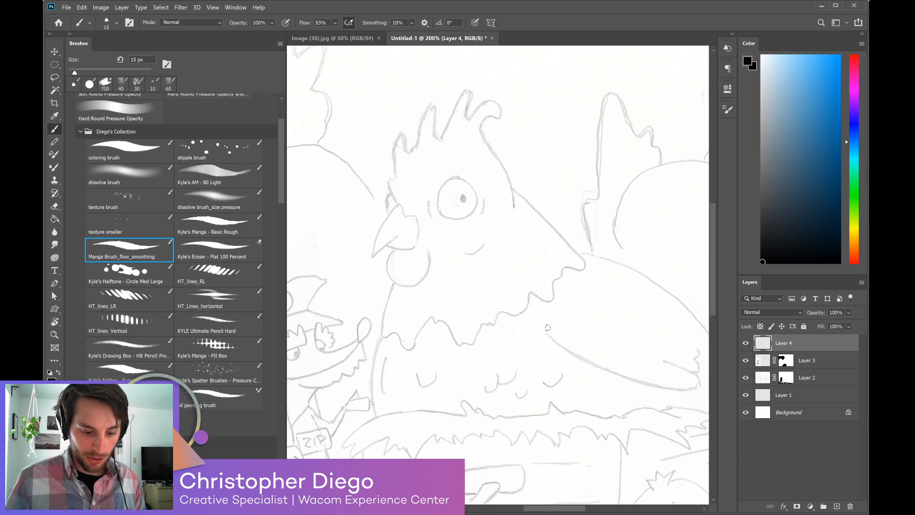
{"action": "left_click_drag", "start_coordinate": [572, 370], "coordinate": [585, 336]}
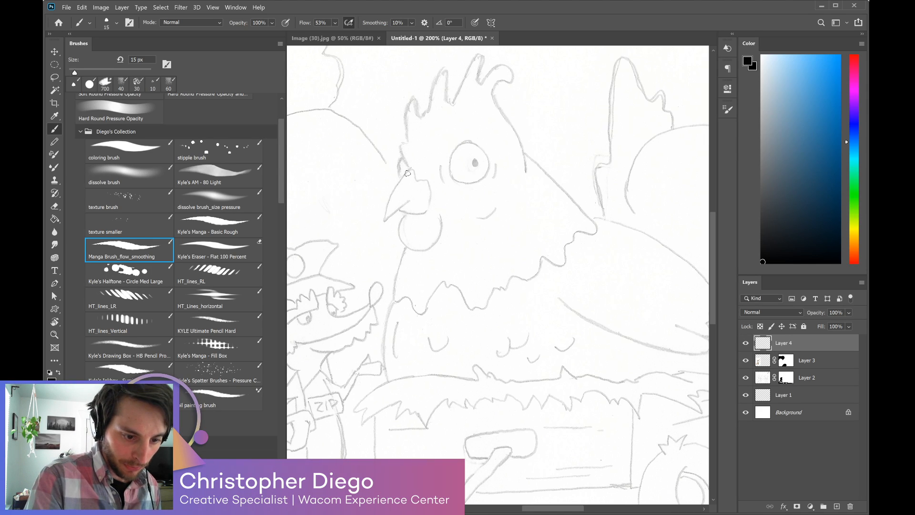
{"action": "key", "text": "bracketleft"}
{"action": "key", "text": "bracketleft"}
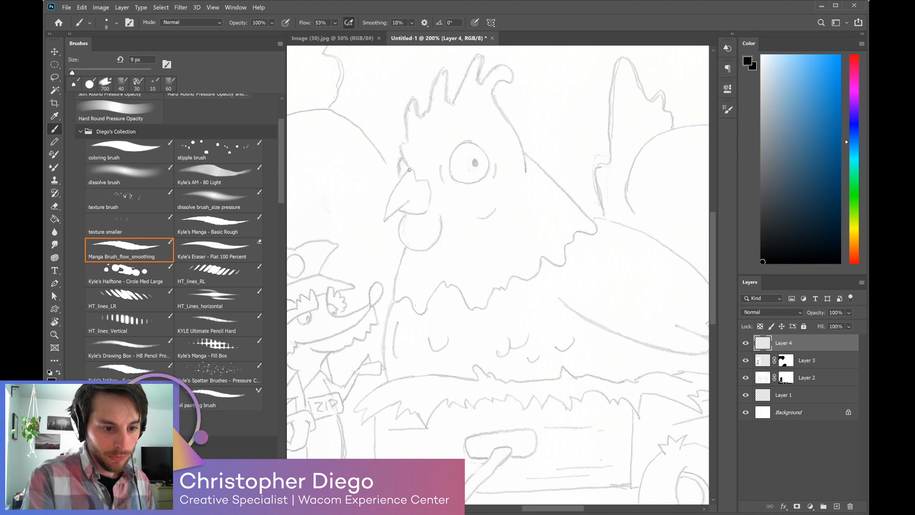
{"action": "left_click_drag", "start_coordinate": [410, 168], "coordinate": [383, 217]}
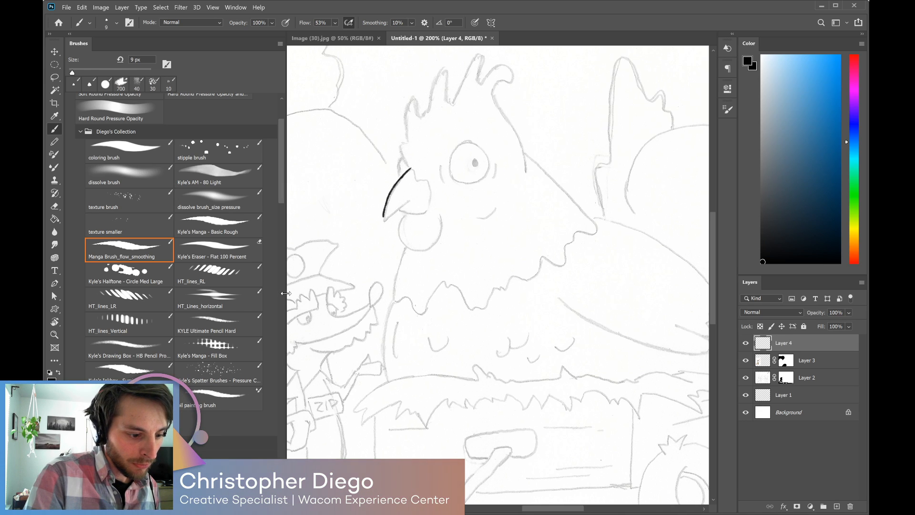
Give the canvas more room, and ink the rest of the hen's beak and her eye with its pupil and side lines.
{"action": "left_click_drag", "start_coordinate": [286, 304], "coordinate": [187, 315]}
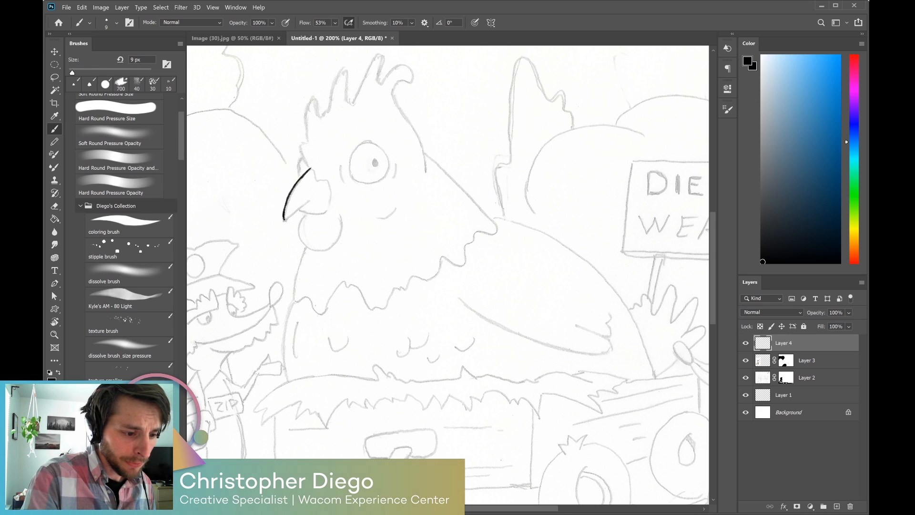
{"action": "left_click_drag", "start_coordinate": [293, 213], "coordinate": [306, 204]}
{"action": "key", "text": "ctrl+z"}
{"action": "left_click_drag", "start_coordinate": [283, 220], "coordinate": [306, 204]}
{"action": "mouse_move", "coordinate": [310, 169]}
{"action": "left_mouse_down"}
{"action": "mouse_move", "coordinate": [330, 195]}
{"action": "mouse_move", "coordinate": [327, 210]}
{"action": "left_mouse_up"}
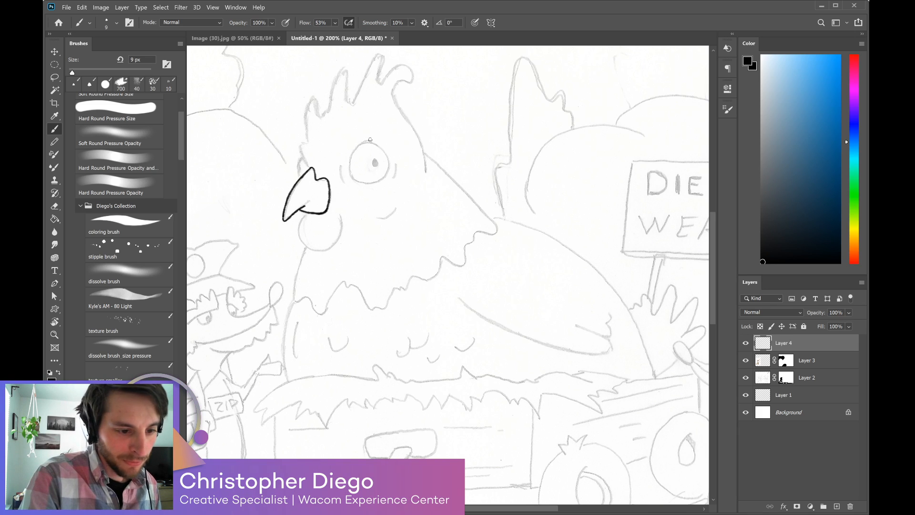
{"action": "mouse_move", "coordinate": [353, 151]}
{"action": "left_mouse_down"}
{"action": "mouse_move", "coordinate": [348, 172]}
{"action": "mouse_move", "coordinate": [368, 184]}
{"action": "mouse_move", "coordinate": [389, 173]}
{"action": "mouse_move", "coordinate": [384, 148]}
{"action": "left_mouse_up"}
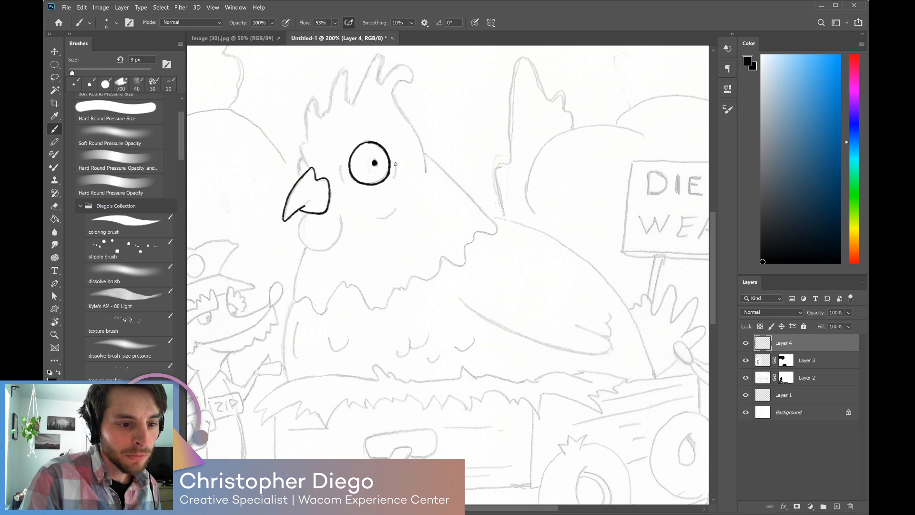
{"action": "left_click_drag", "start_coordinate": [341, 167], "coordinate": [345, 175]}
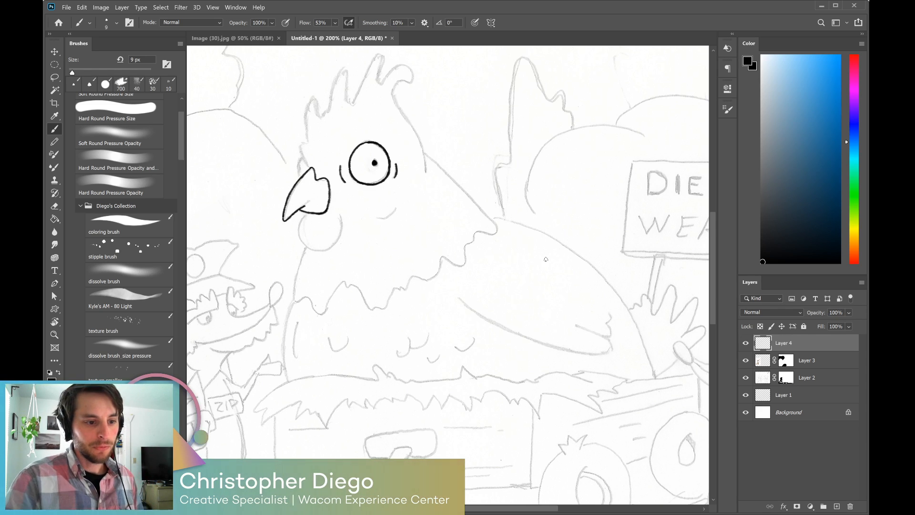
Set the brush smoothing to 23%, test it with a long wavy stroke across the hen, and undo that stroke.
{"action": "left_click_drag", "start_coordinate": [371, 27], "coordinate": [388, 23]}
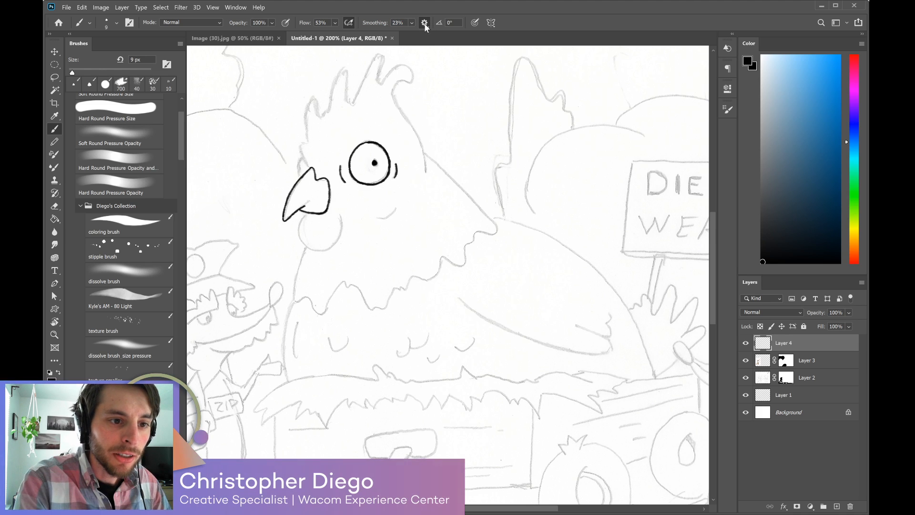
{"action": "mouse_move", "coordinate": [440, 105]}
{"action": "left_mouse_down"}
{"action": "mouse_move", "coordinate": [457, 134]}
{"action": "mouse_move", "coordinate": [402, 203]}
{"action": "mouse_move", "coordinate": [401, 223]}
{"action": "mouse_move", "coordinate": [453, 233]}
{"action": "mouse_move", "coordinate": [508, 217]}
{"action": "mouse_move", "coordinate": [534, 223]}
{"action": "mouse_move", "coordinate": [527, 255]}
{"action": "mouse_move", "coordinate": [426, 269]}
{"action": "mouse_move", "coordinate": [414, 278]}
{"action": "mouse_move", "coordinate": [421, 302]}
{"action": "mouse_move", "coordinate": [564, 273]}
{"action": "mouse_move", "coordinate": [576, 311]}
{"action": "mouse_move", "coordinate": [399, 352]}
{"action": "left_mouse_up"}
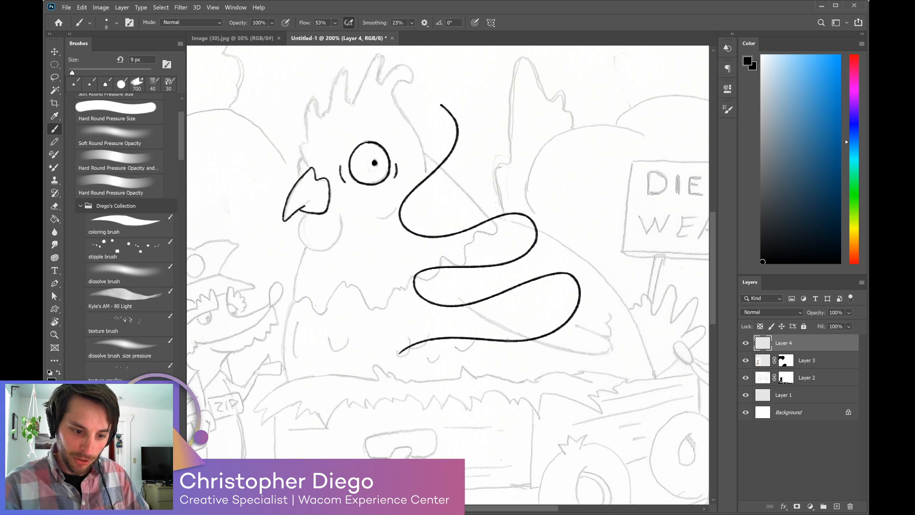
{"action": "key", "text": "ctrl+z"}
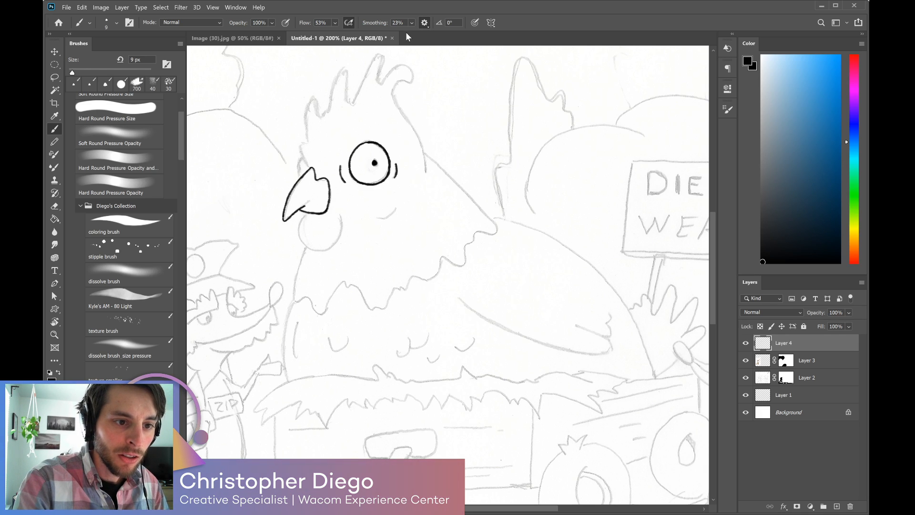
Raise the brush smoothing to 55%, test it with an S-curve and a straight stroke along the hen's neck, and undo both.
{"action": "left_click_drag", "start_coordinate": [378, 23], "coordinate": [382, 31]}
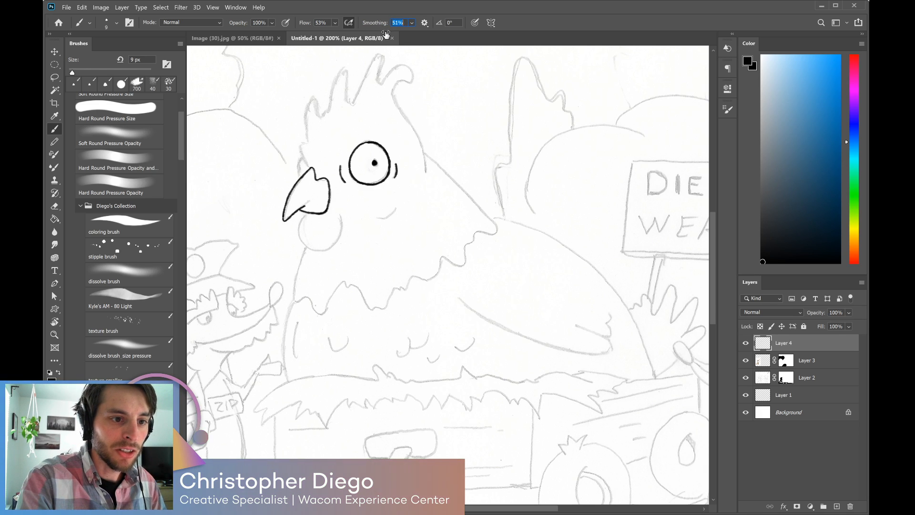
{"action": "mouse_move", "coordinate": [423, 101]}
{"action": "left_mouse_down"}
{"action": "mouse_move", "coordinate": [512, 157]}
{"action": "mouse_move", "coordinate": [572, 229]}
{"action": "mouse_move", "coordinate": [505, 286]}
{"action": "mouse_move", "coordinate": [277, 305]}
{"action": "mouse_move", "coordinate": [286, 410]}
{"action": "mouse_move", "coordinate": [362, 448]}
{"action": "mouse_move", "coordinate": [573, 303]}
{"action": "left_mouse_up"}
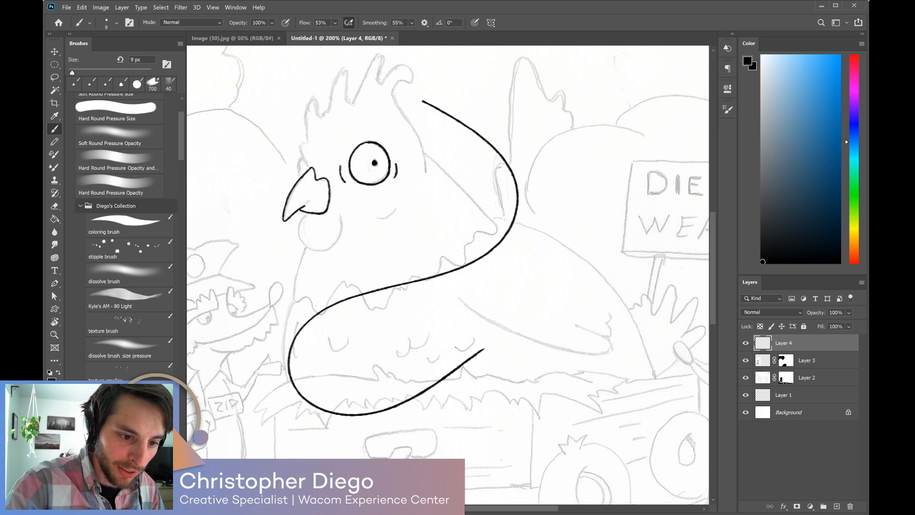
{"action": "left_click_drag", "start_coordinate": [425, 155], "coordinate": [426, 155]}
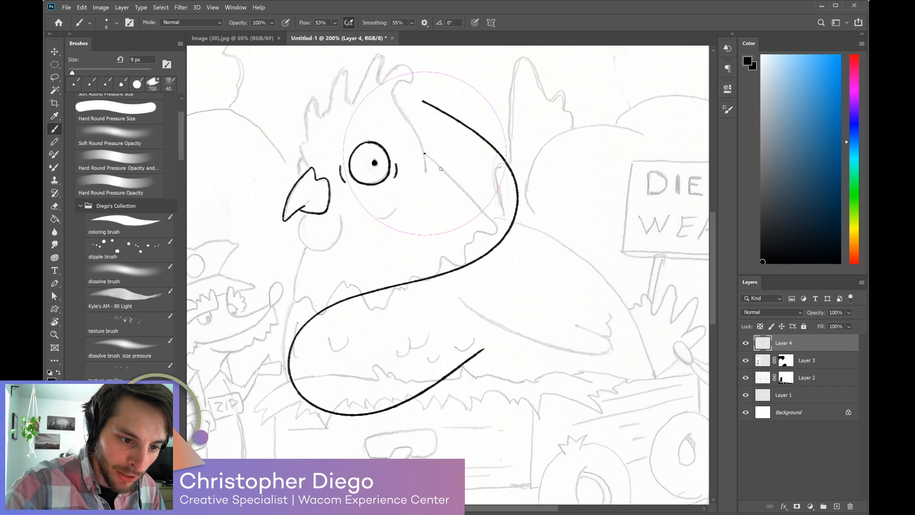
{"action": "mouse_move", "coordinate": [476, 205]}
{"action": "left_mouse_down"}
{"action": "mouse_move", "coordinate": [538, 262]}
{"action": "mouse_move", "coordinate": [547, 293]}
{"action": "mouse_move", "coordinate": [537, 301]}
{"action": "left_mouse_up"}
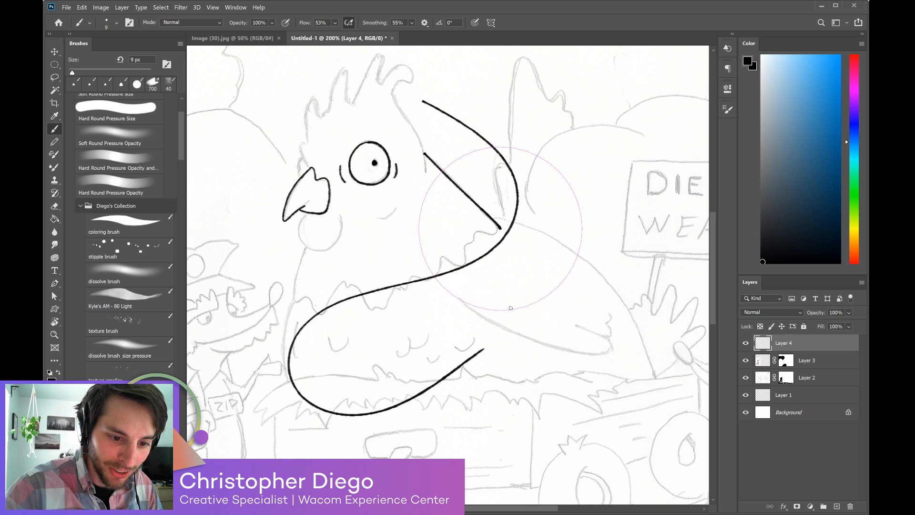
{"action": "left_click_drag", "start_coordinate": [458, 281], "coordinate": [459, 281]}
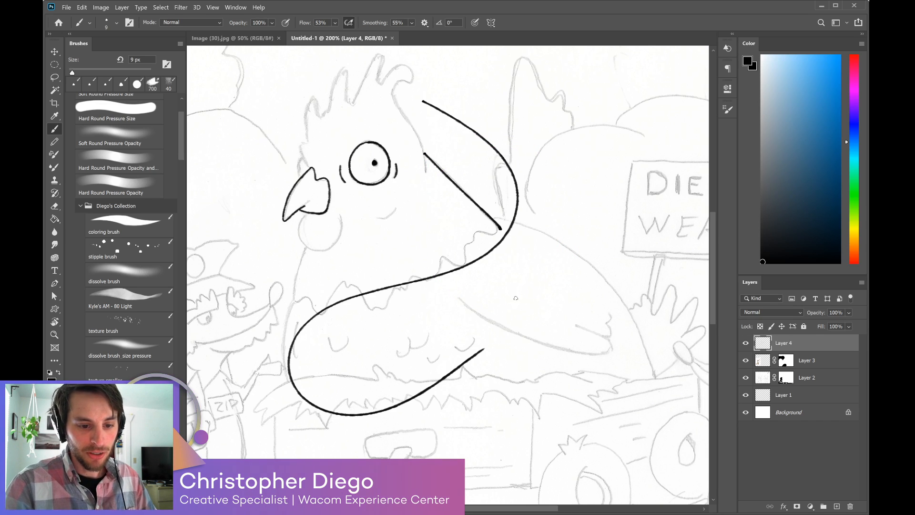
{"action": "key", "text": "ctrl+z"}
{"action": "key", "text": "ctrl+z"}
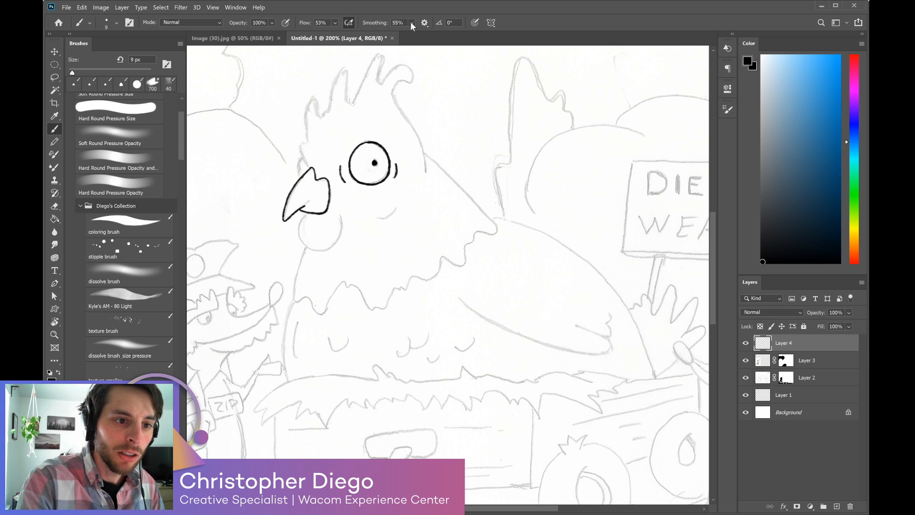
Set the brush smoothing to 23% and ink the hen's neck outlines and the wavy feather edge of her collar on Layer 4.
{"action": "left_click_drag", "start_coordinate": [421, 38], "coordinate": [415, 41]}
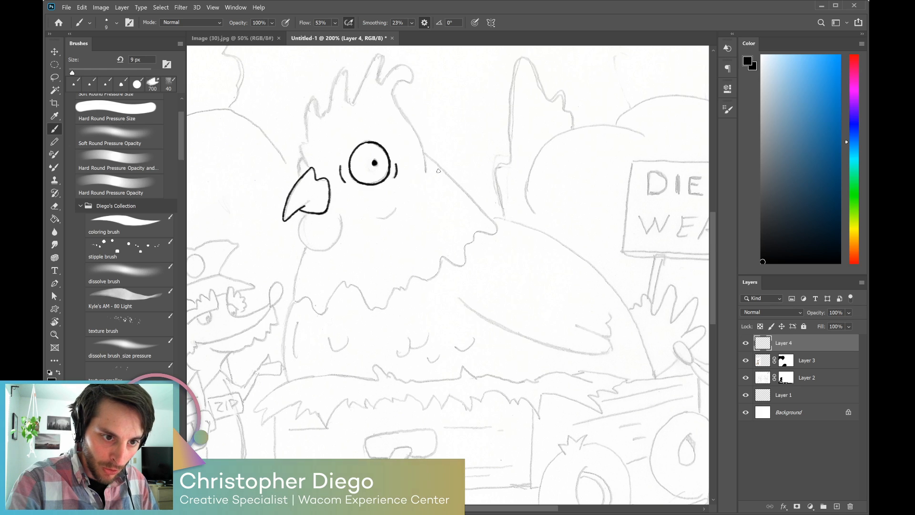
{"action": "mouse_move", "coordinate": [425, 154]}
{"action": "left_mouse_down"}
{"action": "mouse_move", "coordinate": [495, 233]}
{"action": "mouse_move", "coordinate": [473, 236]}
{"action": "mouse_move", "coordinate": [466, 262]}
{"action": "mouse_move", "coordinate": [453, 264]}
{"action": "mouse_move", "coordinate": [465, 265]}
{"action": "mouse_move", "coordinate": [441, 260]}
{"action": "mouse_move", "coordinate": [431, 280]}
{"action": "mouse_move", "coordinate": [415, 276]}
{"action": "mouse_move", "coordinate": [388, 303]}
{"action": "left_mouse_up"}
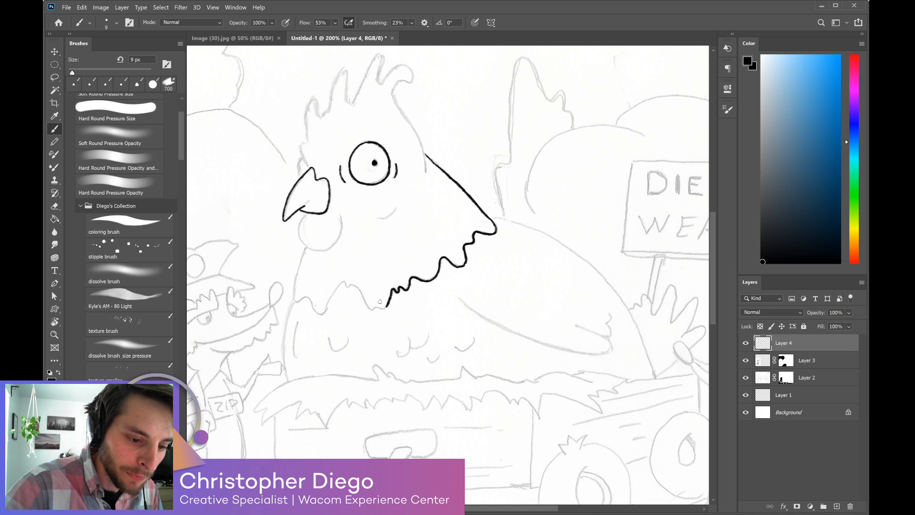
{"action": "mouse_move", "coordinate": [304, 248]}
{"action": "left_mouse_down"}
{"action": "mouse_move", "coordinate": [292, 301]}
{"action": "mouse_move", "coordinate": [312, 299]}
{"action": "mouse_move", "coordinate": [318, 313]}
{"action": "mouse_move", "coordinate": [341, 283]}
{"action": "mouse_move", "coordinate": [358, 280]}
{"action": "mouse_move", "coordinate": [367, 305]}
{"action": "mouse_move", "coordinate": [387, 307]}
{"action": "left_mouse_up"}
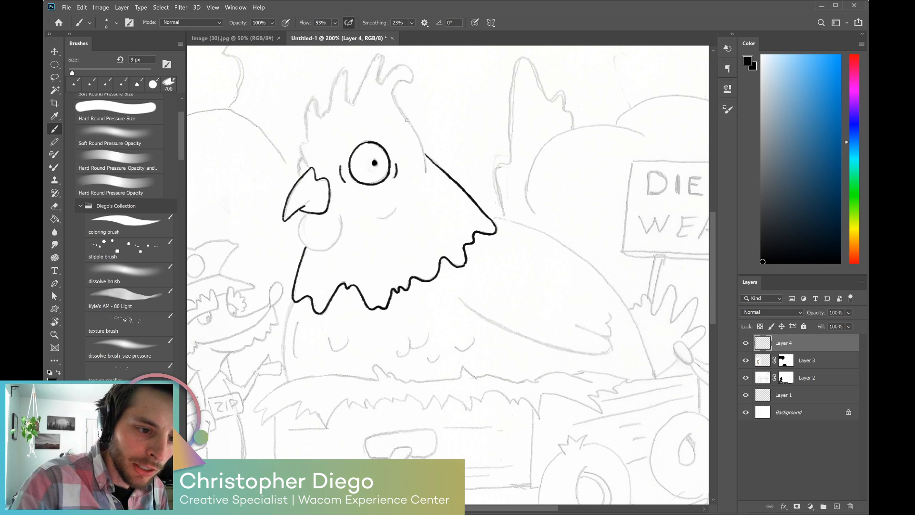
Ink the back of the hen's head, the cheek curve, the round wattle under the beak and the spiky comb.
{"action": "mouse_move", "coordinate": [401, 81]}
{"action": "left_mouse_down"}
{"action": "mouse_move", "coordinate": [393, 99]}
{"action": "mouse_move", "coordinate": [426, 172]}
{"action": "left_mouse_up"}
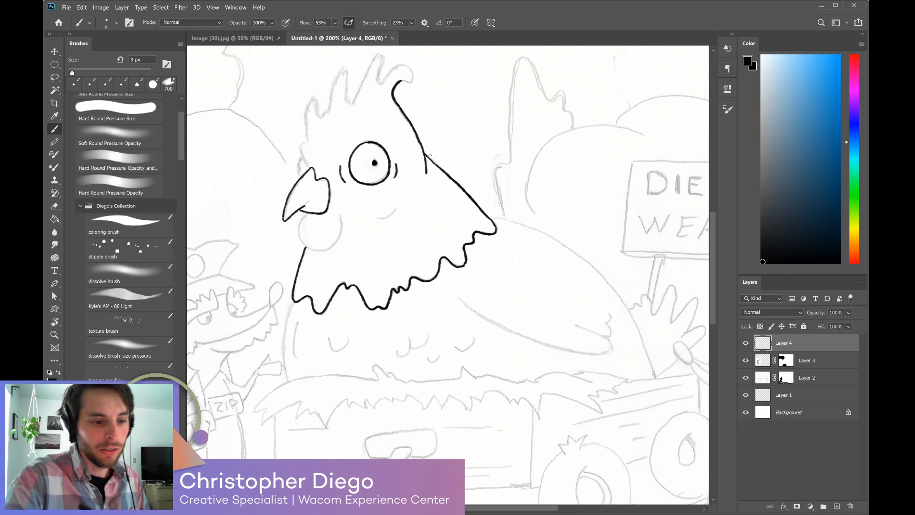
{"action": "left_click_drag", "start_coordinate": [377, 216], "coordinate": [395, 212]}
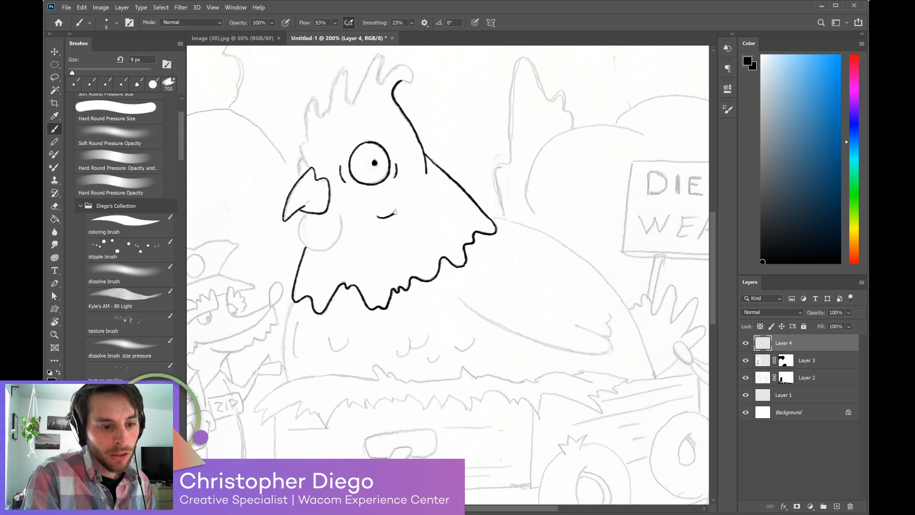
{"action": "mouse_move", "coordinate": [307, 212]}
{"action": "left_mouse_down"}
{"action": "mouse_move", "coordinate": [299, 229]}
{"action": "mouse_move", "coordinate": [312, 251]}
{"action": "mouse_move", "coordinate": [337, 242]}
{"action": "mouse_move", "coordinate": [337, 215]}
{"action": "left_mouse_up"}
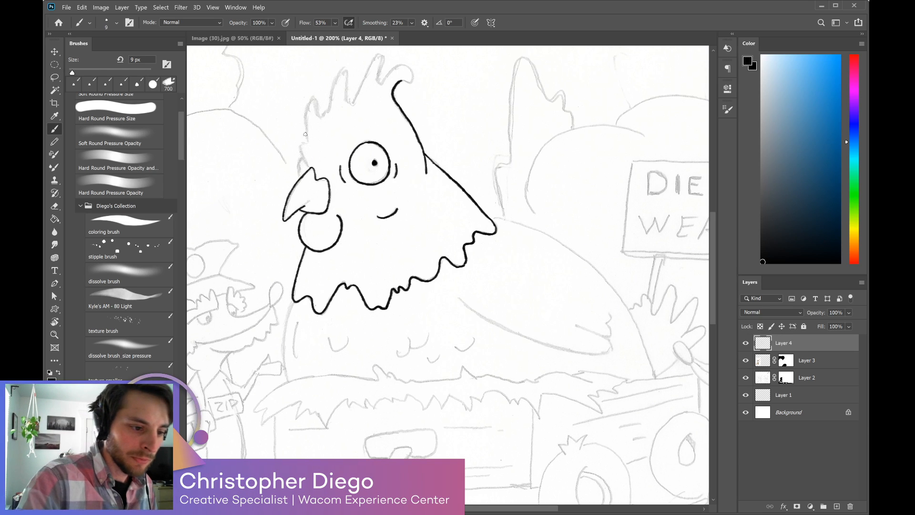
{"action": "mouse_move", "coordinate": [311, 168]}
{"action": "left_mouse_down"}
{"action": "mouse_move", "coordinate": [301, 142]}
{"action": "mouse_move", "coordinate": [304, 115]}
{"action": "mouse_move", "coordinate": [313, 99]}
{"action": "mouse_move", "coordinate": [322, 118]}
{"action": "mouse_move", "coordinate": [341, 68]}
{"action": "mouse_move", "coordinate": [346, 100]}
{"action": "mouse_move", "coordinate": [378, 56]}
{"action": "mouse_move", "coordinate": [378, 83]}
{"action": "mouse_move", "coordinate": [400, 66]}
{"action": "mouse_move", "coordinate": [412, 69]}
{"action": "mouse_move", "coordinate": [409, 83]}
{"action": "mouse_move", "coordinate": [402, 81]}
{"action": "left_mouse_up"}
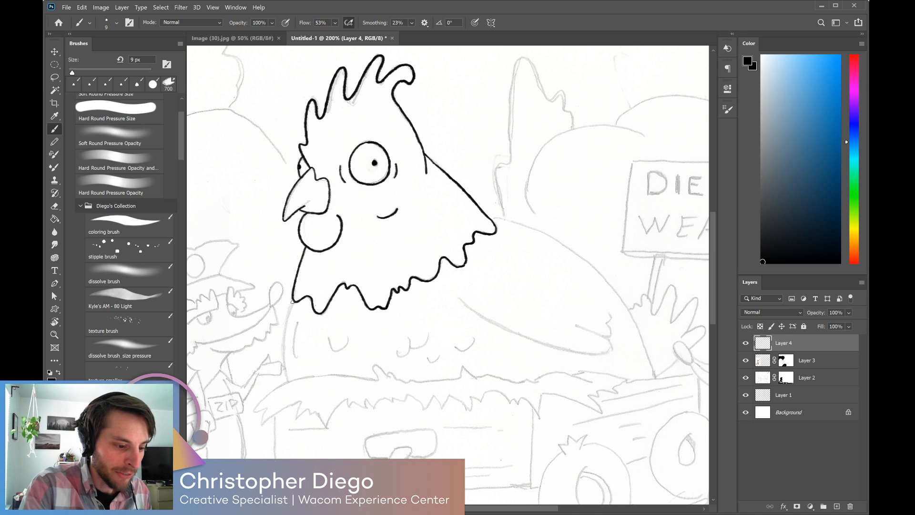
Ink the hen's chest outline with its inner accent line and the small curved feather marks on her breast.
{"action": "left_click_drag", "start_coordinate": [292, 301], "coordinate": [286, 377]}
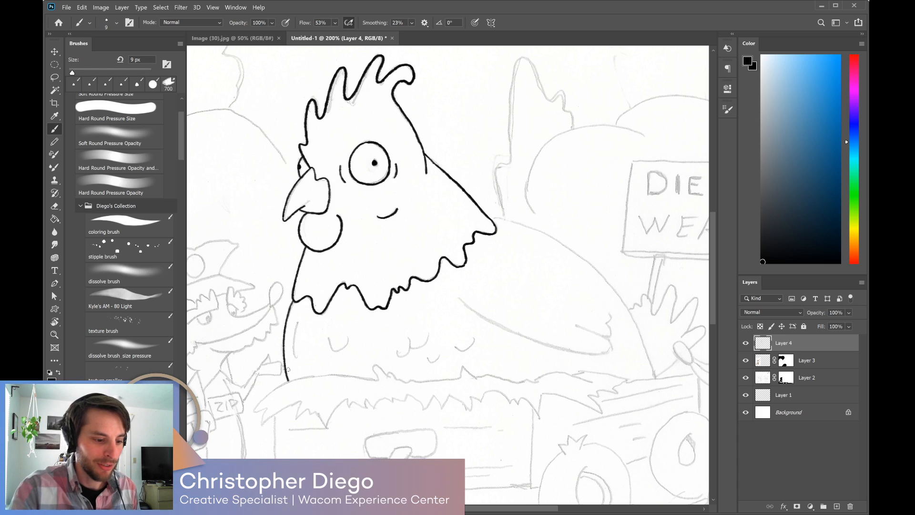
{"action": "left_click_drag", "start_coordinate": [297, 320], "coordinate": [291, 352]}
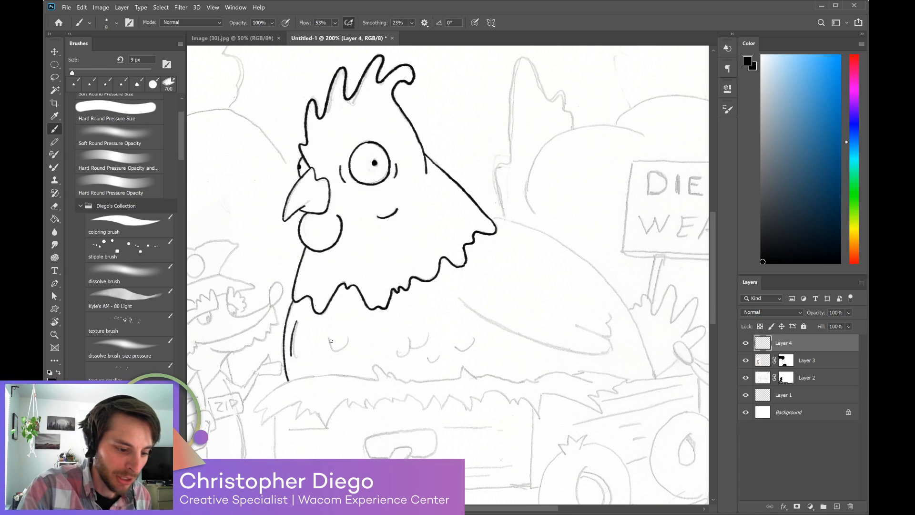
{"action": "mouse_move", "coordinate": [327, 340]}
{"action": "left_mouse_down"}
{"action": "mouse_move", "coordinate": [336, 353]}
{"action": "mouse_move", "coordinate": [349, 338]}
{"action": "mouse_move", "coordinate": [352, 350]}
{"action": "mouse_move", "coordinate": [356, 340]}
{"action": "mouse_move", "coordinate": [410, 350]}
{"action": "mouse_move", "coordinate": [427, 335]}
{"action": "mouse_move", "coordinate": [432, 361]}
{"action": "mouse_move", "coordinate": [475, 338]}
{"action": "left_mouse_up"}
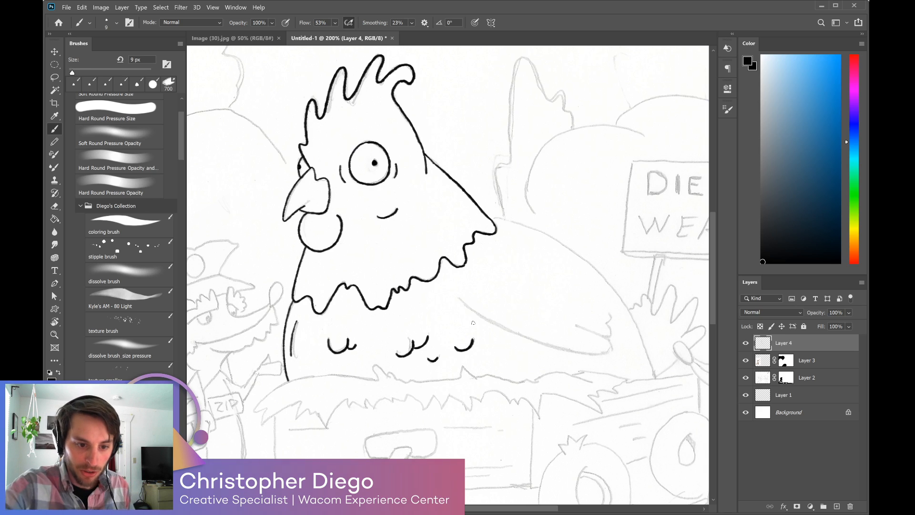
Ink the hen's back from the collar down to the wagon, and her wing with its feathered tip.
{"action": "left_click_drag", "start_coordinate": [494, 218], "coordinate": [502, 218]}
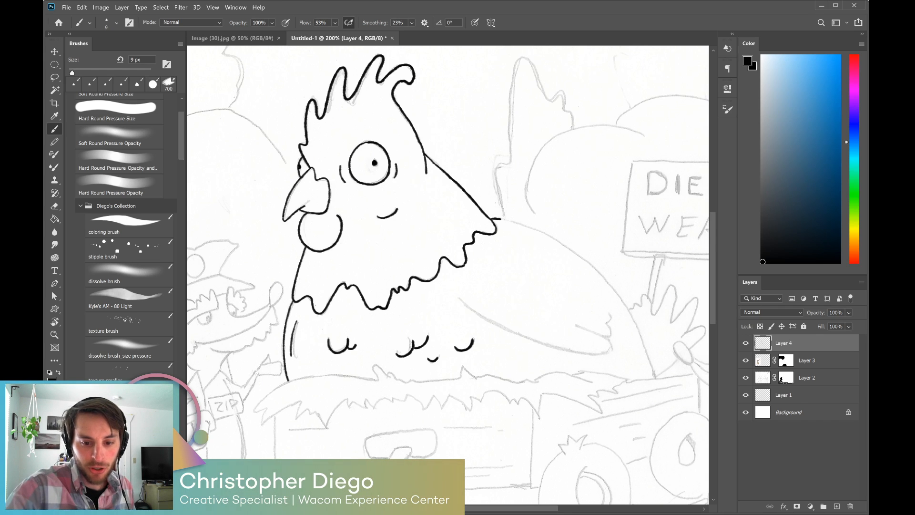
{"action": "left_click_drag", "start_coordinate": [626, 351], "coordinate": [519, 358]}
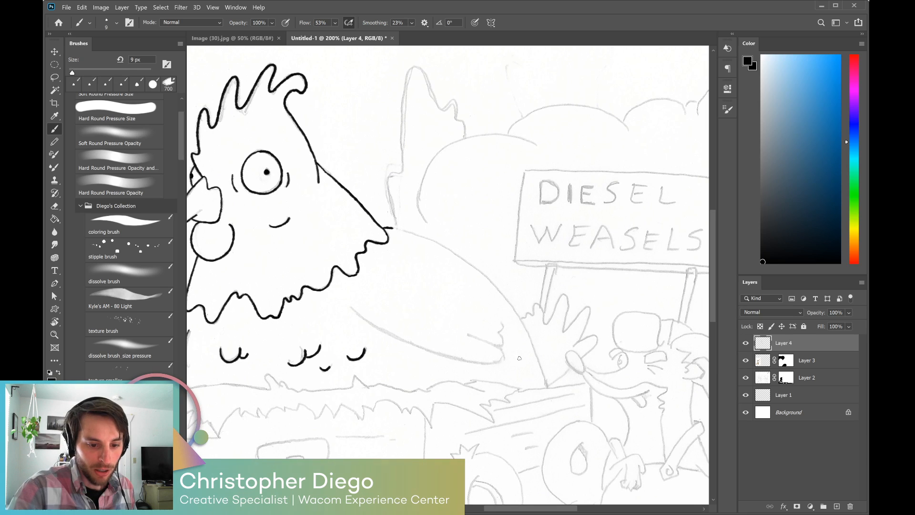
{"action": "key", "text": "r"}
{"action": "mouse_move", "coordinate": [603, 283]}
{"action": "left_mouse_down"}
{"action": "mouse_move", "coordinate": [592, 355]}
{"action": "mouse_move", "coordinate": [579, 366]}
{"action": "left_mouse_up"}
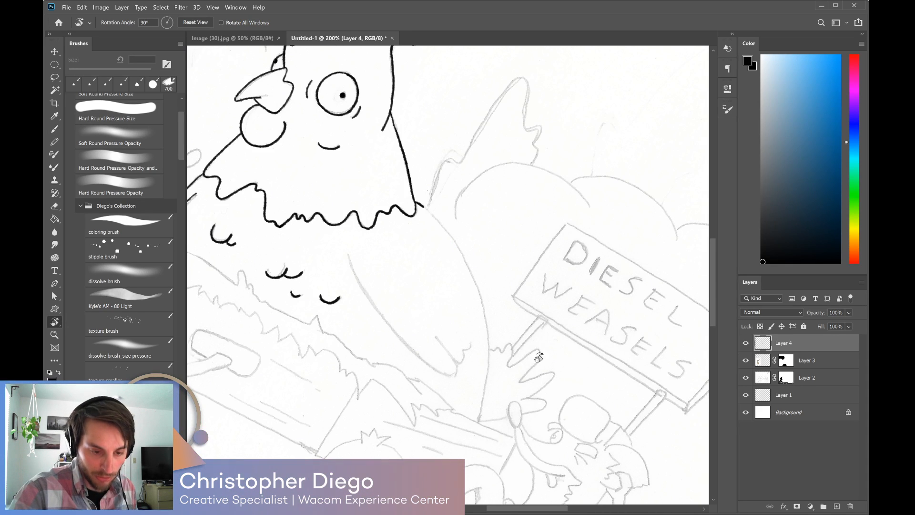
{"action": "key", "text": "b"}
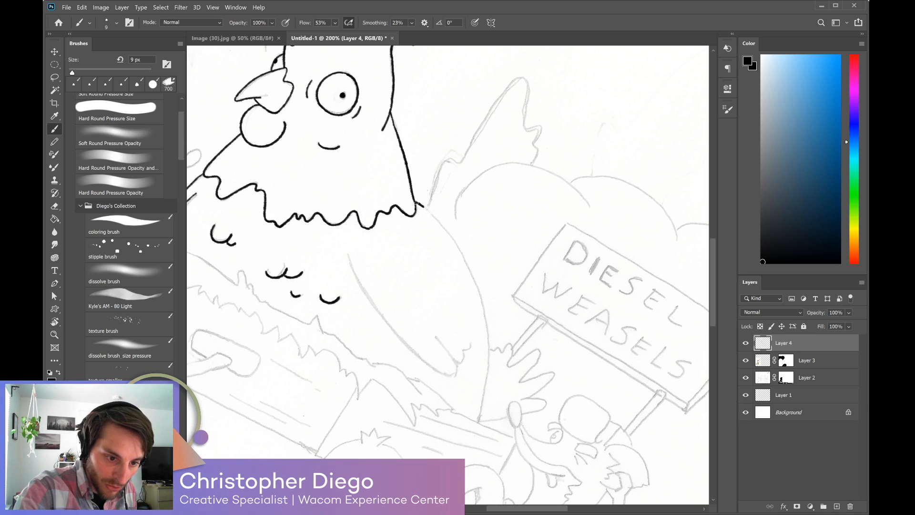
{"action": "mouse_move", "coordinate": [427, 210]}
{"action": "left_mouse_down"}
{"action": "mouse_move", "coordinate": [460, 250]}
{"action": "mouse_move", "coordinate": [488, 332]}
{"action": "mouse_move", "coordinate": [478, 421]}
{"action": "left_mouse_up"}
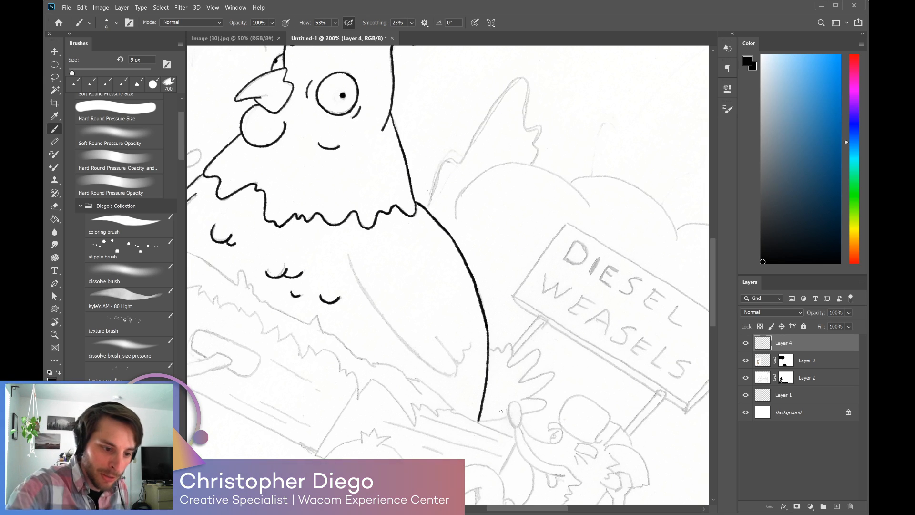
{"action": "mouse_move", "coordinate": [349, 257]}
{"action": "left_mouse_down"}
{"action": "mouse_move", "coordinate": [382, 317]}
{"action": "mouse_move", "coordinate": [447, 370]}
{"action": "left_mouse_up"}
{"action": "mouse_move", "coordinate": [436, 336]}
{"action": "left_mouse_down"}
{"action": "mouse_move", "coordinate": [456, 366]}
{"action": "mouse_move", "coordinate": [451, 376]}
{"action": "mouse_move", "coordinate": [471, 338]}
{"action": "left_mouse_up"}
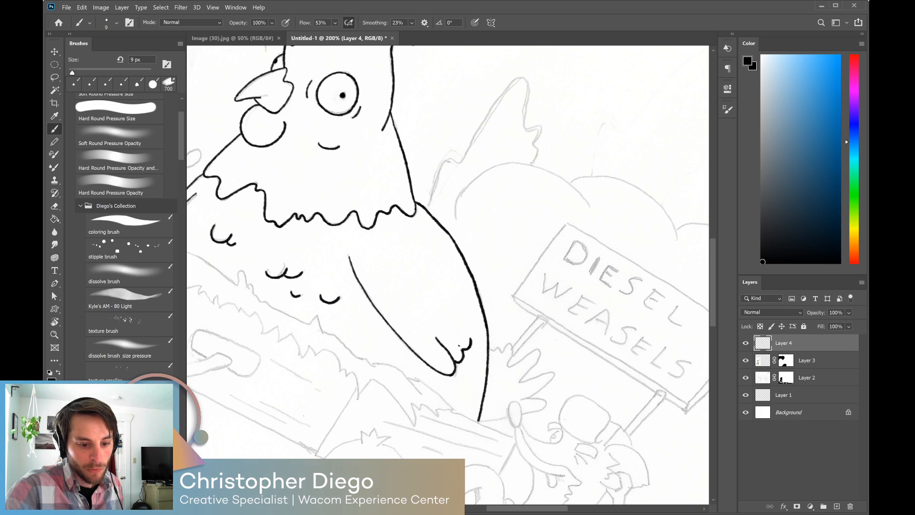
Ink the upper edge of the straw beneath the hen's breast and its pointed end near the capped weasel.
{"action": "key", "text": "r"}
{"action": "left_click_drag", "start_coordinate": [564, 391], "coordinate": [575, 303]}
{"action": "mouse_move", "coordinate": [470, 393]}
{"action": "left_mouse_down"}
{"action": "mouse_move", "coordinate": [628, 364]}
{"action": "mouse_move", "coordinate": [658, 325]}
{"action": "left_mouse_up"}
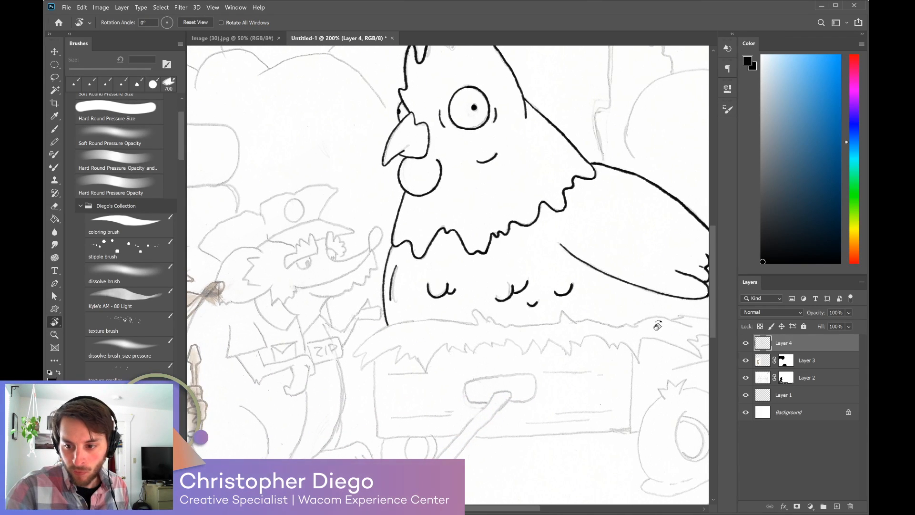
{"action": "key", "text": "b"}
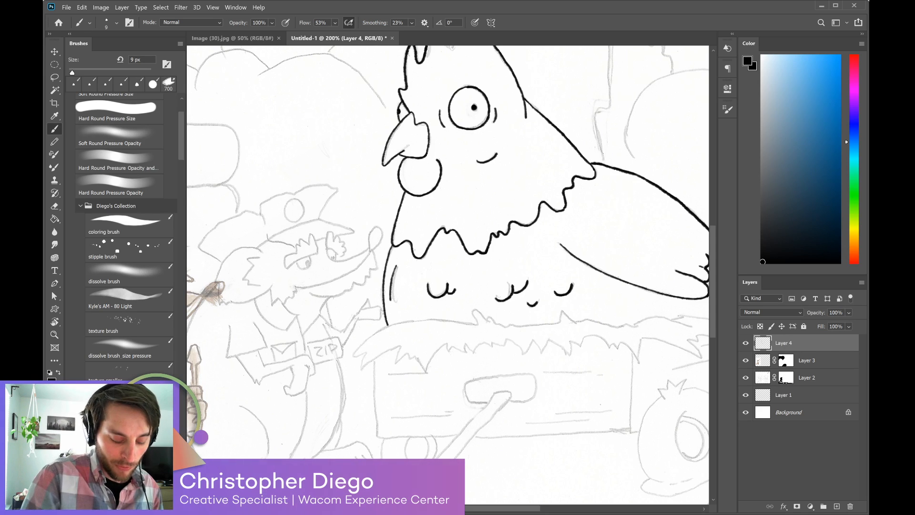
{"action": "key", "text": "r"}
{"action": "mouse_move", "coordinate": [619, 303]}
{"action": "left_mouse_down"}
{"action": "mouse_move", "coordinate": [584, 389]}
{"action": "mouse_move", "coordinate": [551, 415]}
{"action": "mouse_move", "coordinate": [574, 364]}
{"action": "mouse_move", "coordinate": [643, 365]}
{"action": "left_mouse_up"}
{"action": "key", "text": "b"}
{"action": "mouse_move", "coordinate": [417, 214]}
{"action": "left_mouse_down"}
{"action": "mouse_move", "coordinate": [411, 209]}
{"action": "mouse_move", "coordinate": [454, 218]}
{"action": "mouse_move", "coordinate": [511, 282]}
{"action": "mouse_move", "coordinate": [521, 272]}
{"action": "mouse_move", "coordinate": [527, 309]}
{"action": "mouse_move", "coordinate": [565, 344]}
{"action": "mouse_move", "coordinate": [578, 337]}
{"action": "mouse_move", "coordinate": [576, 361]}
{"action": "left_mouse_up"}
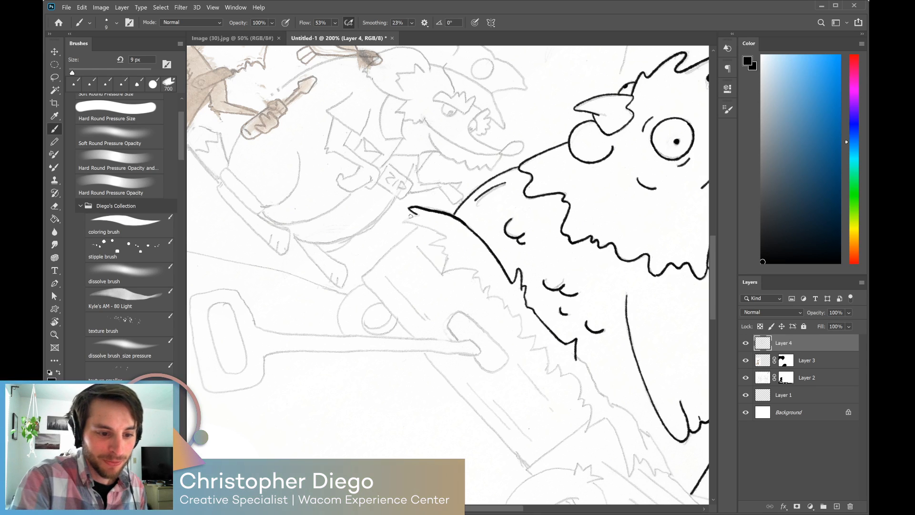
{"action": "mouse_move", "coordinate": [418, 216]}
{"action": "left_mouse_down"}
{"action": "mouse_move", "coordinate": [405, 222]}
{"action": "mouse_move", "coordinate": [446, 235]}
{"action": "left_mouse_up"}
Ink the jagged lower fringe of the straw along the front of the wagon.
{"action": "key", "text": "r"}
{"action": "left_click_drag", "start_coordinate": [596, 357], "coordinate": [575, 243]}
{"action": "left_click_drag", "start_coordinate": [587, 323], "coordinate": [584, 281]}
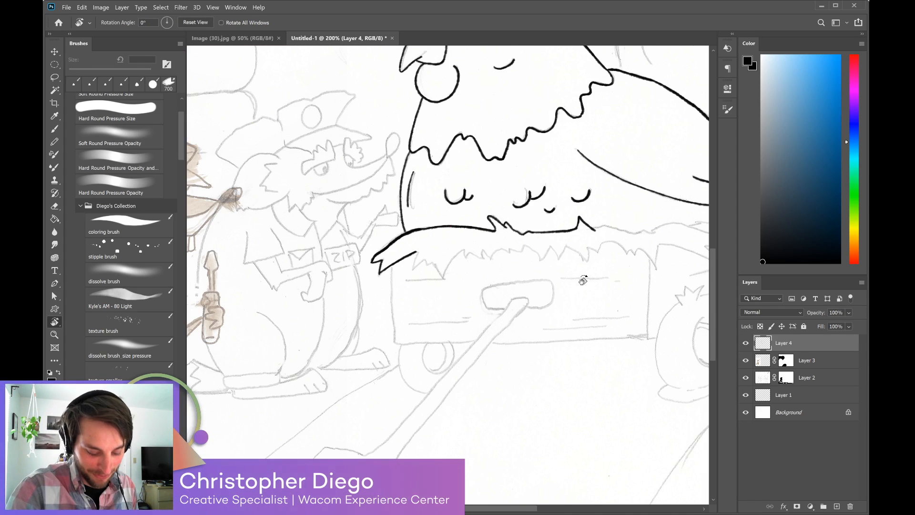
{"action": "key", "text": "b"}
{"action": "mouse_move", "coordinate": [417, 252]}
{"action": "left_mouse_down"}
{"action": "mouse_move", "coordinate": [413, 269]}
{"action": "mouse_move", "coordinate": [433, 264]}
{"action": "mouse_move", "coordinate": [440, 276]}
{"action": "mouse_move", "coordinate": [465, 249]}
{"action": "mouse_move", "coordinate": [485, 257]}
{"action": "mouse_move", "coordinate": [530, 249]}
{"action": "mouse_move", "coordinate": [538, 262]}
{"action": "left_mouse_up"}
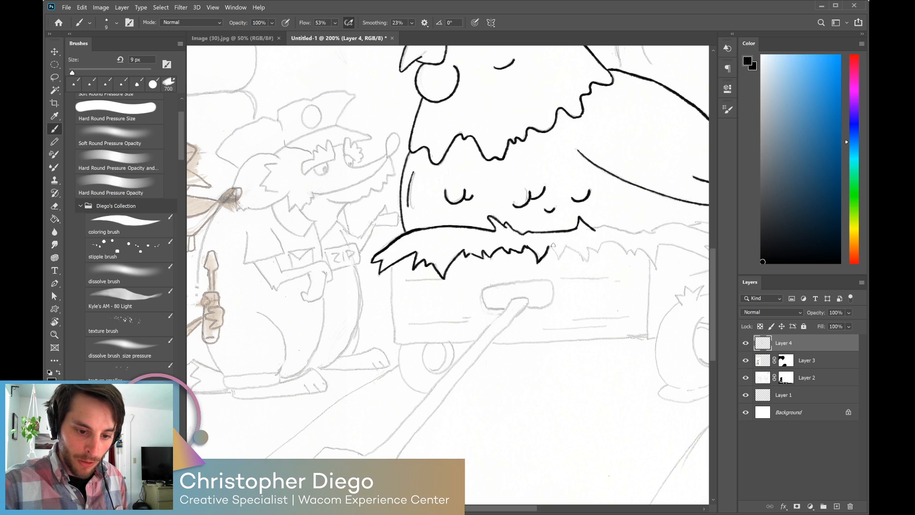
{"action": "left_click_drag", "start_coordinate": [549, 246], "coordinate": [558, 259]}
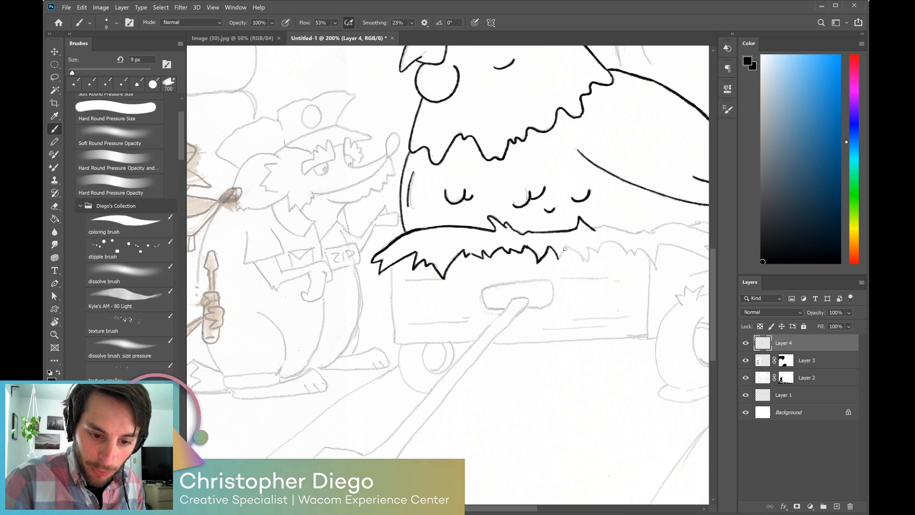
{"action": "mouse_move", "coordinate": [559, 259]}
{"action": "left_mouse_down"}
{"action": "mouse_move", "coordinate": [566, 244]}
{"action": "mouse_move", "coordinate": [586, 262]}
{"action": "mouse_move", "coordinate": [586, 246]}
{"action": "mouse_move", "coordinate": [595, 256]}
{"action": "mouse_move", "coordinate": [600, 245]}
{"action": "left_mouse_up"}
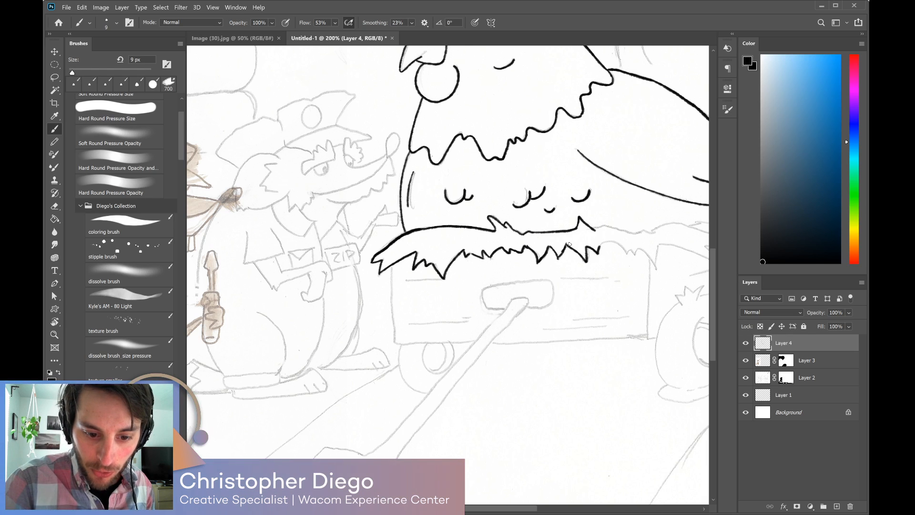
Finish the straw's lower edge past the wagon corner and ink the ragged tips at its end near the rear wheels.
{"action": "mouse_move", "coordinate": [599, 247]}
{"action": "left_mouse_down"}
{"action": "mouse_move", "coordinate": [636, 253]}
{"action": "mouse_move", "coordinate": [660, 239]}
{"action": "mouse_move", "coordinate": [642, 251]}
{"action": "mouse_move", "coordinate": [656, 269]}
{"action": "mouse_move", "coordinate": [539, 345]}
{"action": "left_mouse_up"}
{"action": "mouse_move", "coordinate": [547, 294]}
{"action": "left_mouse_down"}
{"action": "mouse_move", "coordinate": [543, 315]}
{"action": "mouse_move", "coordinate": [559, 293]}
{"action": "mouse_move", "coordinate": [608, 312]}
{"action": "left_mouse_up"}
{"action": "key", "text": "ctrl+z"}
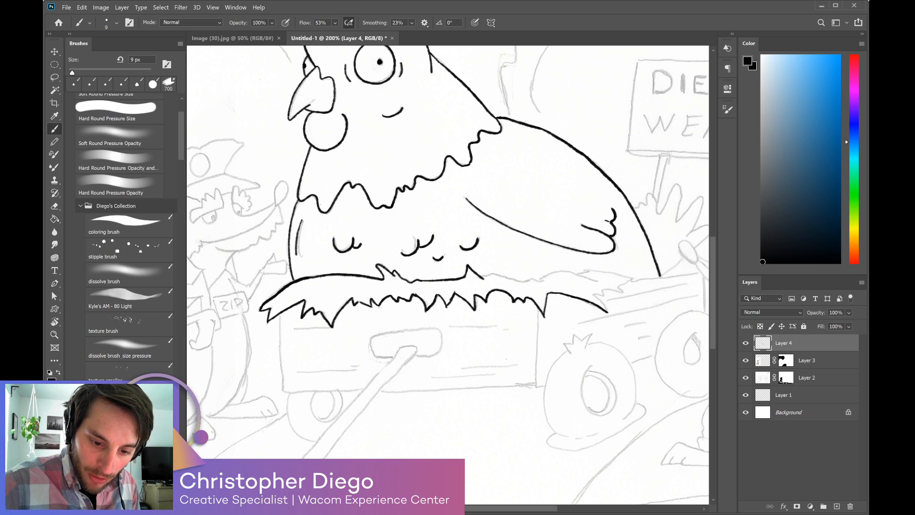
{"action": "left_click_drag", "start_coordinate": [594, 295], "coordinate": [608, 313]}
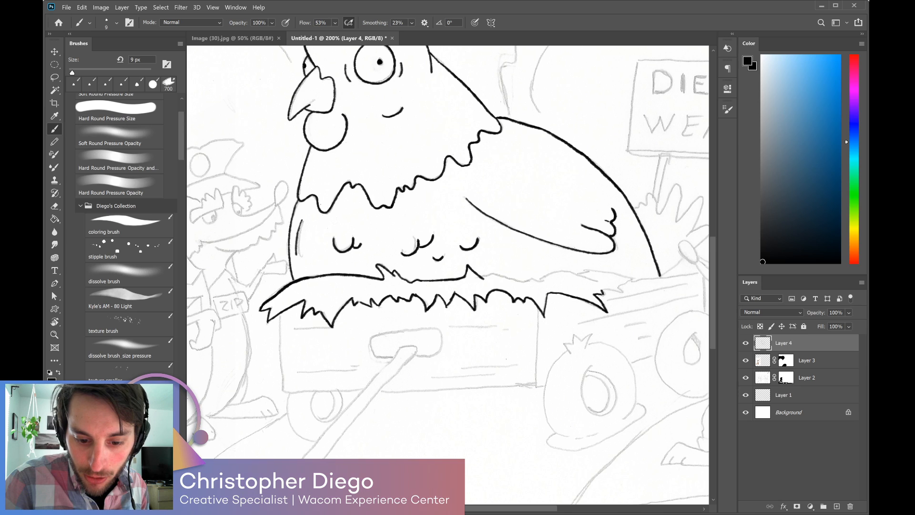
{"action": "left_click_drag", "start_coordinate": [602, 292], "coordinate": [636, 280]}
Ink the straw's remaining upper edge from the ragged tip back to the tuft beneath the hen, and check the whole drawing.
{"action": "left_click_drag", "start_coordinate": [579, 273], "coordinate": [639, 280]}
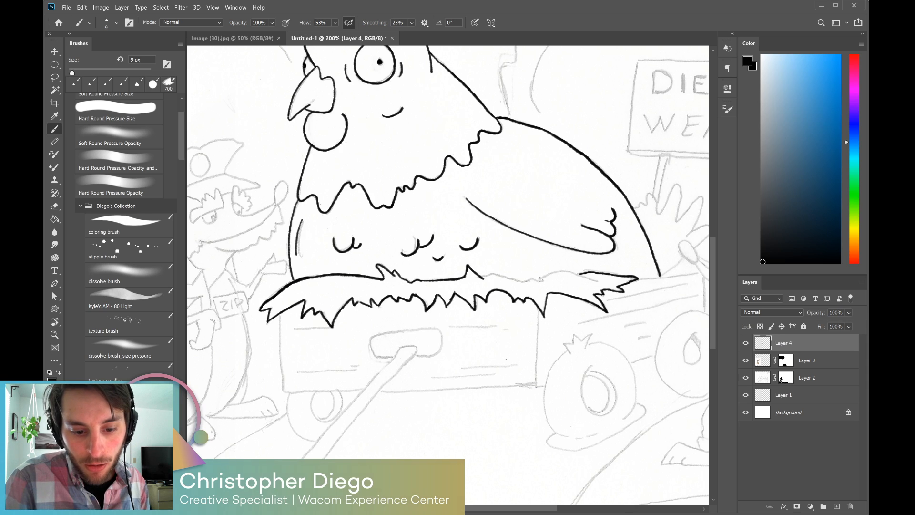
{"action": "mouse_move", "coordinate": [541, 280]}
{"action": "left_mouse_down"}
{"action": "mouse_move", "coordinate": [577, 271]}
{"action": "mouse_move", "coordinate": [599, 281]}
{"action": "left_mouse_up"}
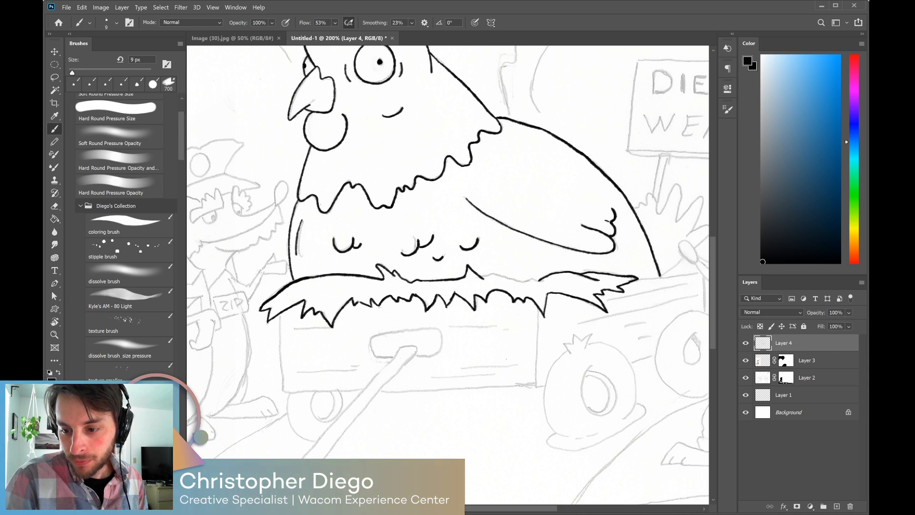
{"action": "left_click_drag", "start_coordinate": [481, 277], "coordinate": [540, 279]}
{"action": "key", "text": "ctrl+minus"}
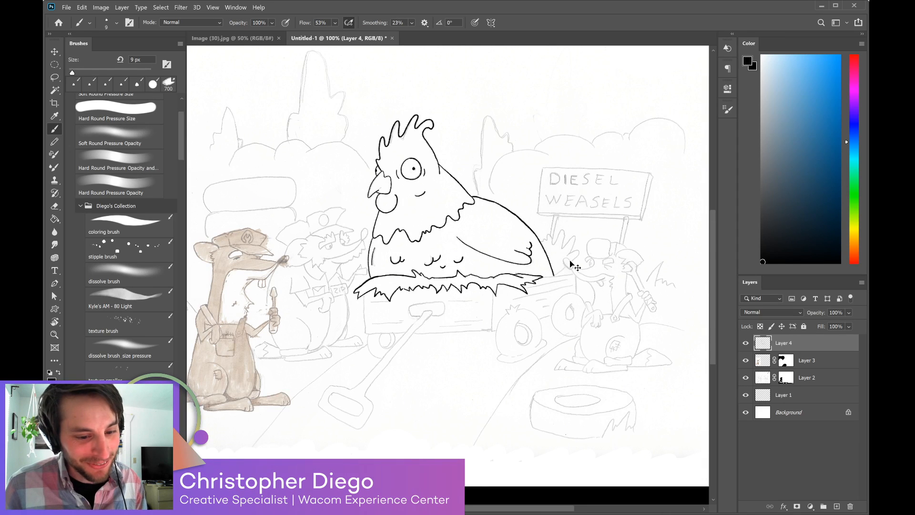
{"action": "key", "text": "ctrl+plus"}
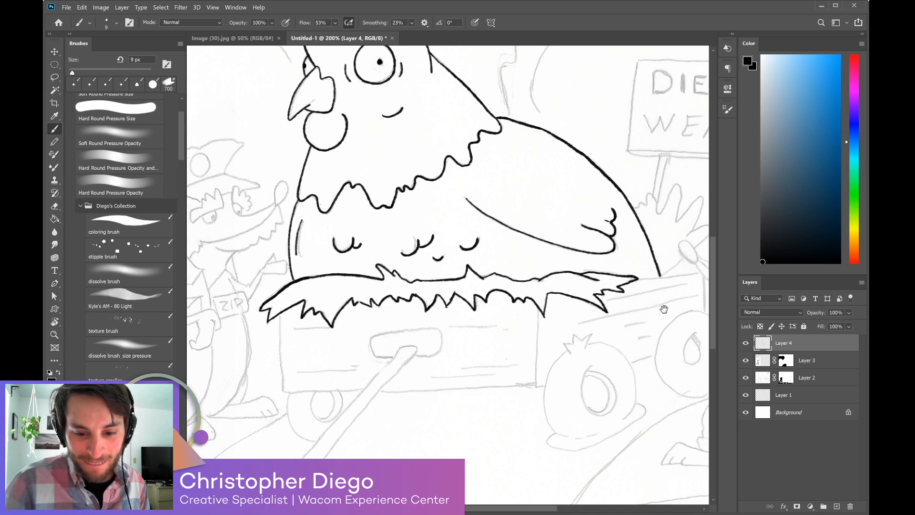
Ink the hen's fanned tail feathers beside the weasel's nose, from her back down to the wagon's edge.
{"action": "left_click_drag", "start_coordinate": [662, 308], "coordinate": [551, 343]}
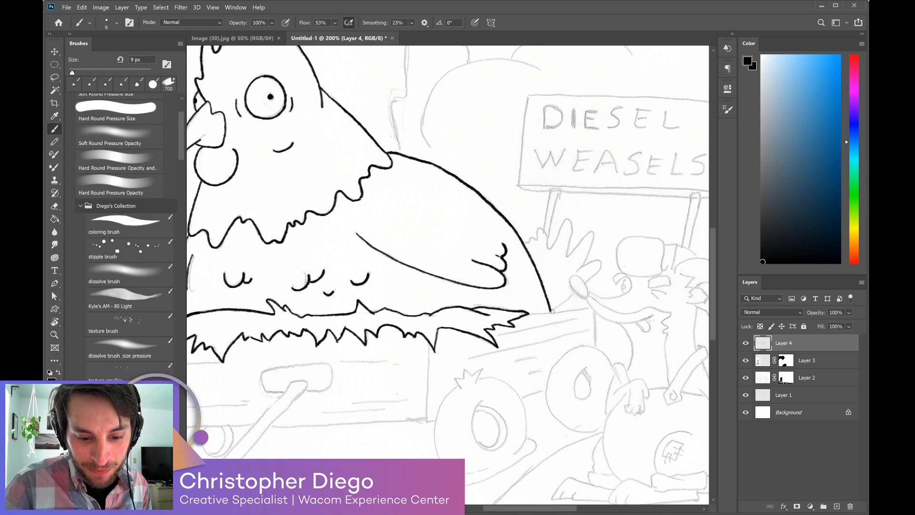
{"action": "mouse_move", "coordinate": [552, 310]}
{"action": "left_mouse_down"}
{"action": "mouse_move", "coordinate": [601, 263]}
{"action": "mouse_move", "coordinate": [578, 270]}
{"action": "mouse_move", "coordinate": [593, 232]}
{"action": "mouse_move", "coordinate": [564, 262]}
{"action": "mouse_move", "coordinate": [567, 216]}
{"action": "mouse_move", "coordinate": [567, 250]}
{"action": "left_mouse_up"}
{"action": "key", "text": "ctrl+z"}
{"action": "key", "text": "ctrl+z"}
{"action": "mouse_move", "coordinate": [585, 263]}
{"action": "left_mouse_down"}
{"action": "mouse_move", "coordinate": [590, 235]}
{"action": "mouse_move", "coordinate": [569, 257]}
{"action": "mouse_move", "coordinate": [570, 233]}
{"action": "mouse_move", "coordinate": [561, 228]}
{"action": "mouse_move", "coordinate": [549, 249]}
{"action": "mouse_move", "coordinate": [546, 229]}
{"action": "mouse_move", "coordinate": [523, 239]}
{"action": "left_mouse_up"}
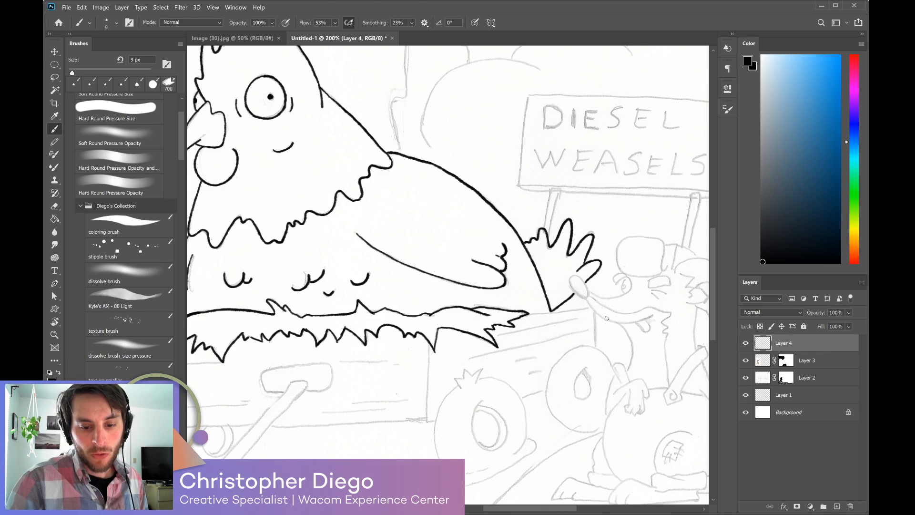
Ink the wagon's upper side edge from the tip of the straw past the tail feathers, with the canvas rotated for the stroke.
{"action": "key", "text": "r"}
{"action": "mouse_move", "coordinate": [606, 318]}
{"action": "left_mouse_down"}
{"action": "mouse_move", "coordinate": [608, 384]}
{"action": "mouse_move", "coordinate": [477, 428]}
{"action": "mouse_move", "coordinate": [465, 245]}
{"action": "left_mouse_up"}
{"action": "key", "text": "b"}
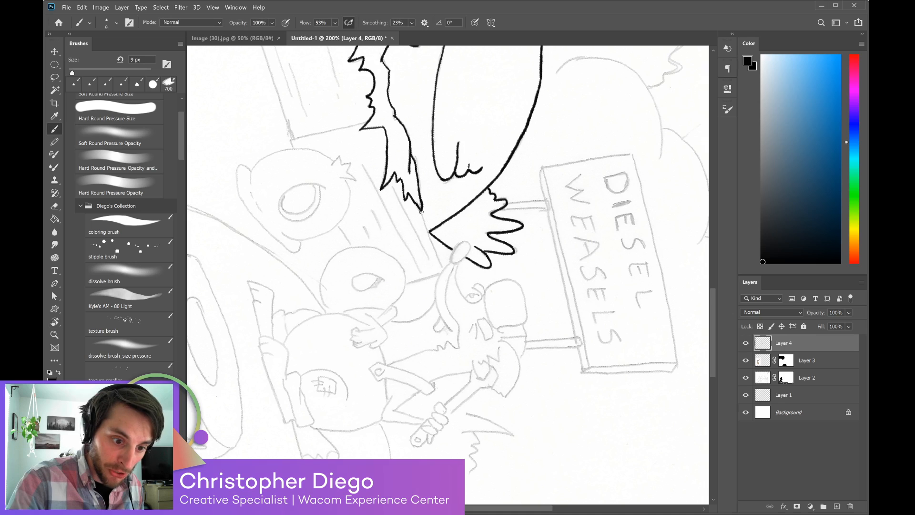
{"action": "left_click_drag", "start_coordinate": [420, 212], "coordinate": [443, 270]}
{"action": "key", "text": "r"}
{"action": "left_click_drag", "start_coordinate": [615, 391], "coordinate": [569, 159]}
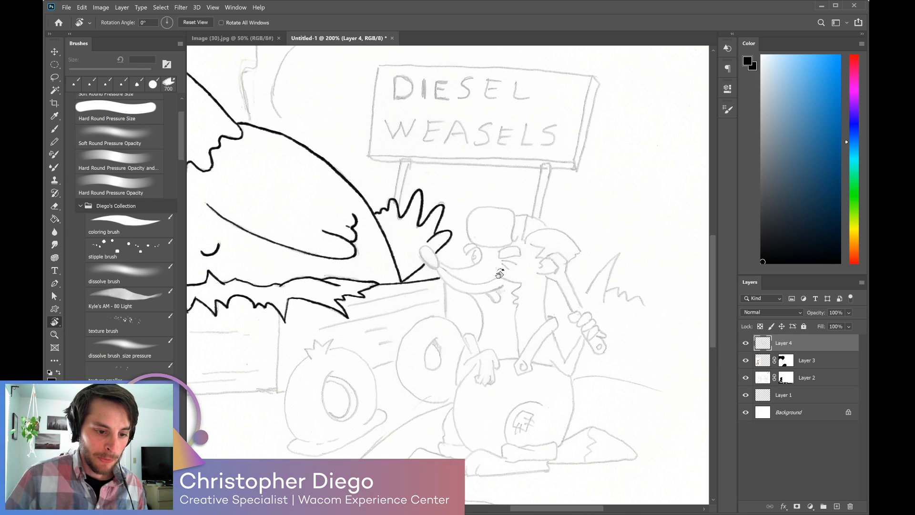
Ink the wagon's vertical rear edge above the back wheel and the vertical front corner below the straw.
{"action": "key", "text": "b"}
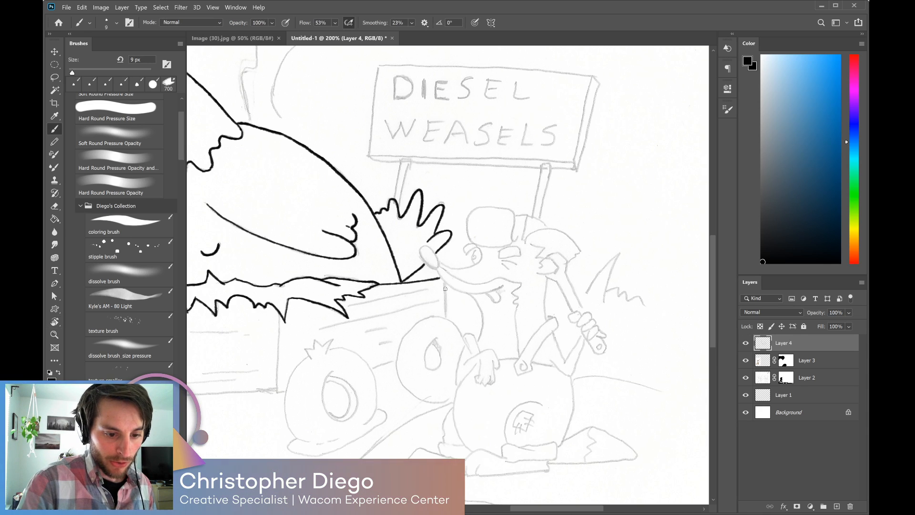
{"action": "left_click_drag", "start_coordinate": [444, 285], "coordinate": [447, 319]}
{"action": "left_click_drag", "start_coordinate": [464, 351], "coordinate": [622, 281]}
{"action": "left_click_drag", "start_coordinate": [437, 243], "coordinate": [435, 324]}
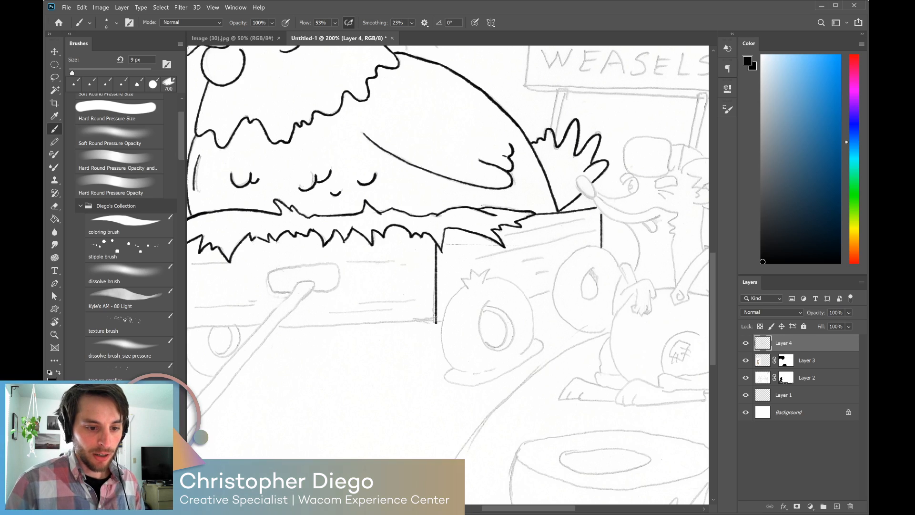
Reduce the eraser to 8 px and erase the stray line beneath the straw next to the wagon's front corner.
{"action": "key", "text": "e"}
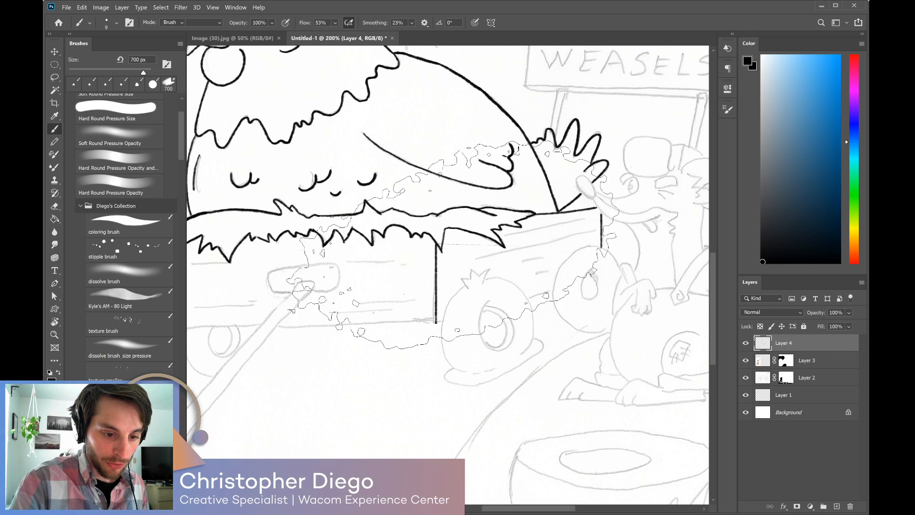
{"action": "left_click_drag", "start_coordinate": [450, 246], "coordinate": [453, 240]}
{"action": "key", "text": "ctrl+z"}
{"action": "key", "text": "bracketleft"}
{"action": "key", "text": "bracketleft"}
{"action": "key", "text": "bracketleft"}
{"action": "key", "text": "bracketleft"}
{"action": "key", "text": "bracketleft"}
{"action": "key", "text": "bracketleft"}
{"action": "key", "text": "bracketleft"}
{"action": "key", "text": "bracketleft"}
{"action": "key", "text": "bracketleft"}
{"action": "key", "text": "bracketleft"}
{"action": "key", "text": "bracketleft"}
{"action": "key", "text": "bracketleft"}
{"action": "key", "text": "bracketleft"}
{"action": "key", "text": "bracketleft"}
{"action": "key", "text": "bracketleft"}
{"action": "key", "text": "bracketleft"}
{"action": "key", "text": "bracketleft"}
{"action": "key", "text": "bracketleft"}
{"action": "key", "text": "bracketleft"}
{"action": "key", "text": "bracketleft"}
{"action": "key", "text": "bracketleft"}
{"action": "key", "text": "bracketleft"}
{"action": "key", "text": "bracketleft"}
{"action": "key", "text": "bracketleft"}
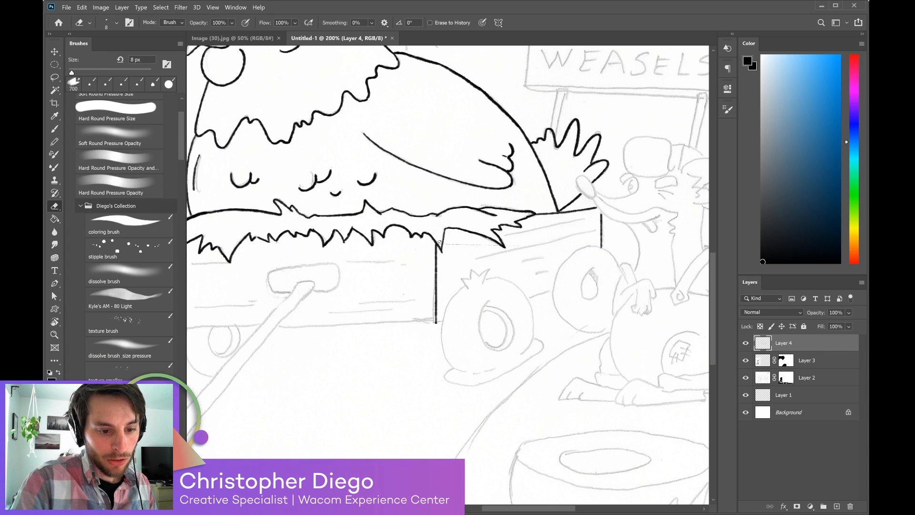
{"action": "left_click_drag", "start_coordinate": [440, 244], "coordinate": [462, 243]}
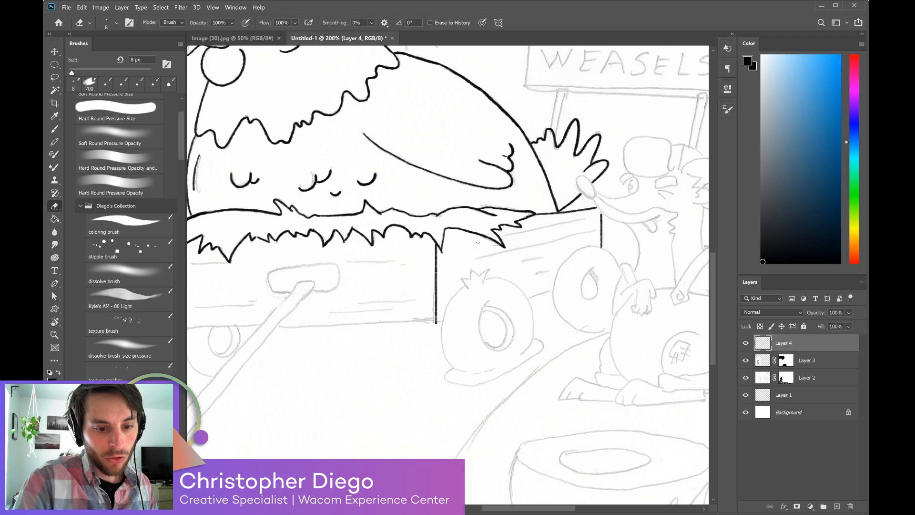
{"action": "mouse_move", "coordinate": [467, 240]}
{"action": "left_mouse_down"}
{"action": "mouse_move", "coordinate": [537, 235]}
{"action": "mouse_move", "coordinate": [589, 217]}
{"action": "left_mouse_up"}
Ink the outer vertical edge and the full bottom edge of the wagon's front panel, rotating the canvas for the long line.
{"action": "key", "text": "b"}
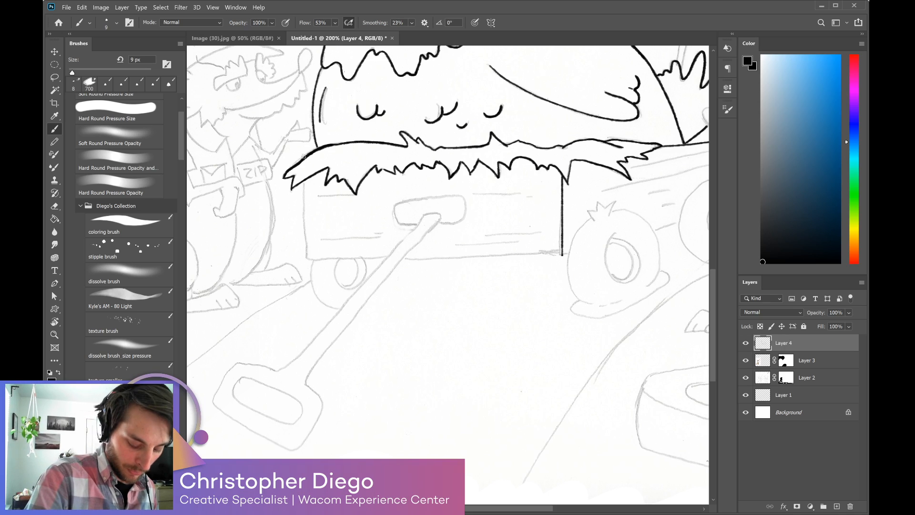
{"action": "left_click_drag", "start_coordinate": [304, 183], "coordinate": [306, 257]}
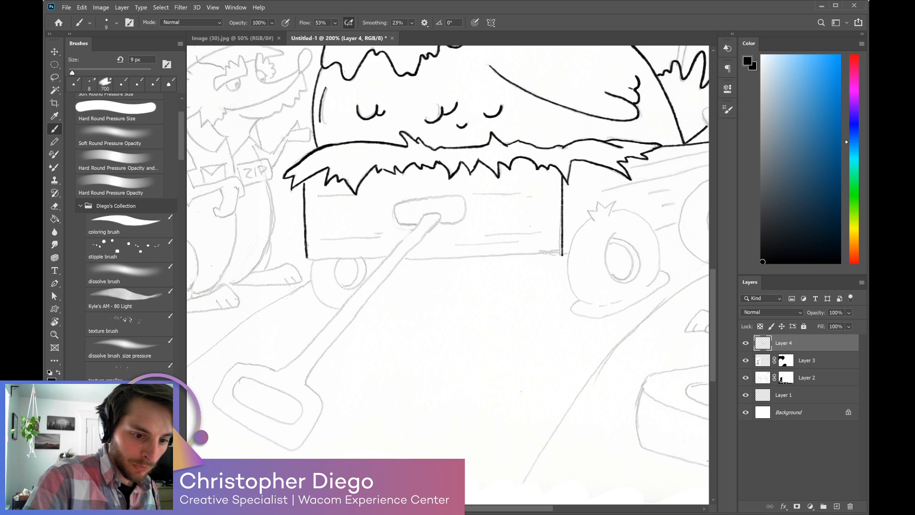
{"action": "key", "text": "r"}
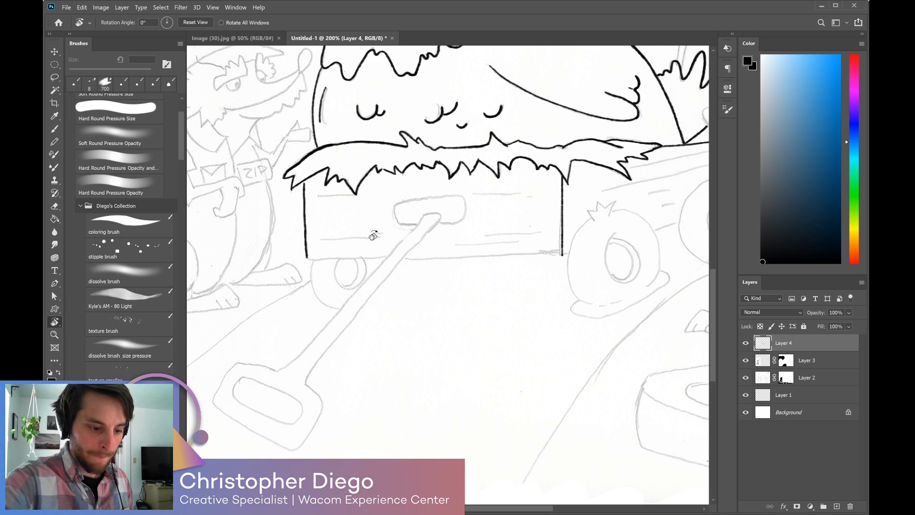
{"action": "key", "text": "b"}
{"action": "left_click_drag", "start_coordinate": [307, 258], "coordinate": [420, 257]}
{"action": "key", "text": "r"}
{"action": "left_click_drag", "start_coordinate": [634, 206], "coordinate": [489, 405]}
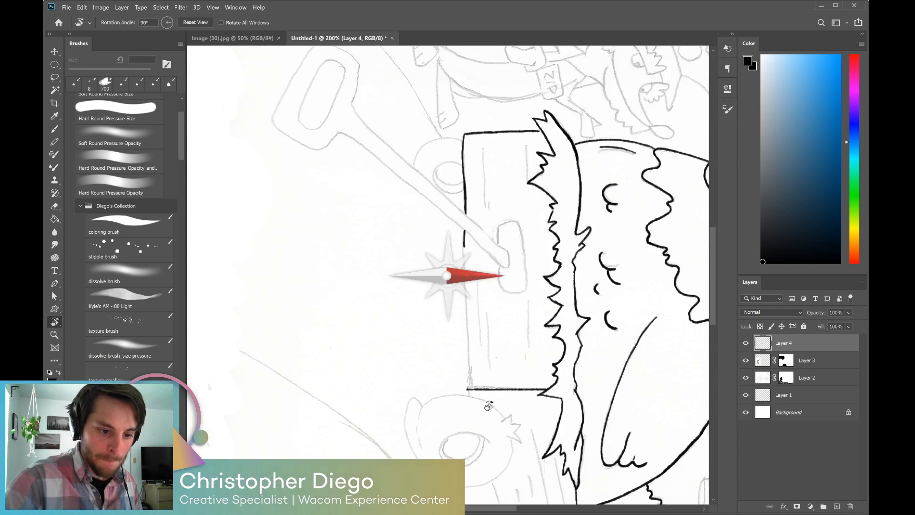
{"action": "key", "text": "b"}
{"action": "left_click_drag", "start_coordinate": [464, 240], "coordinate": [469, 388]}
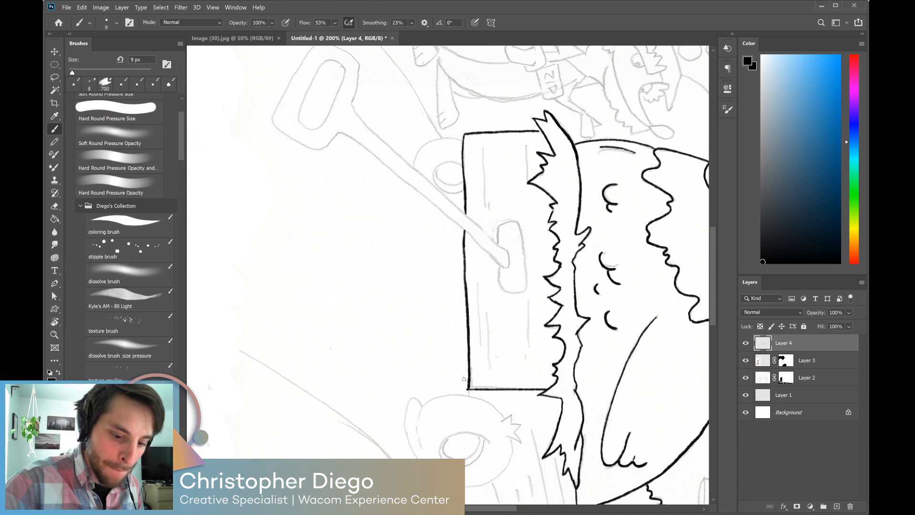
{"action": "key", "text": "r"}
{"action": "left_click_drag", "start_coordinate": [596, 355], "coordinate": [553, 121]}
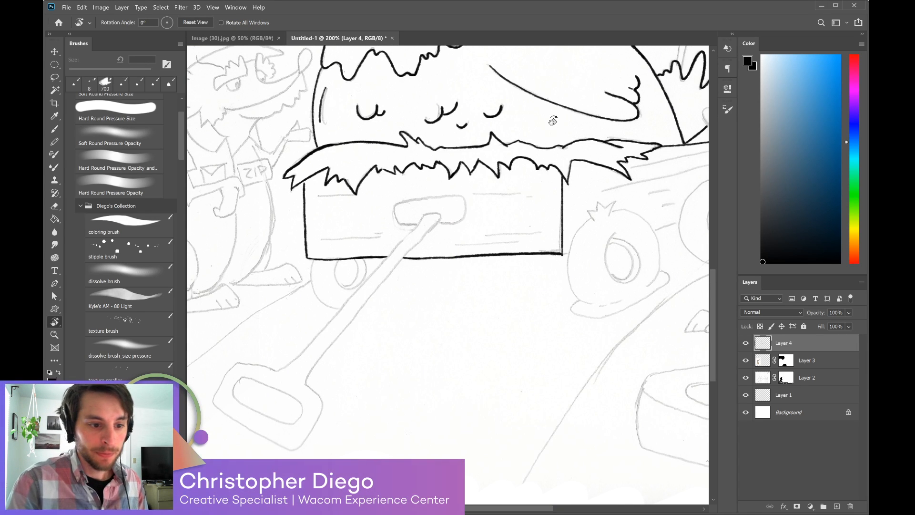
Ink the wood-grain lines and short dashes on the wagon's side panel above the wheels.
{"action": "key", "text": "b"}
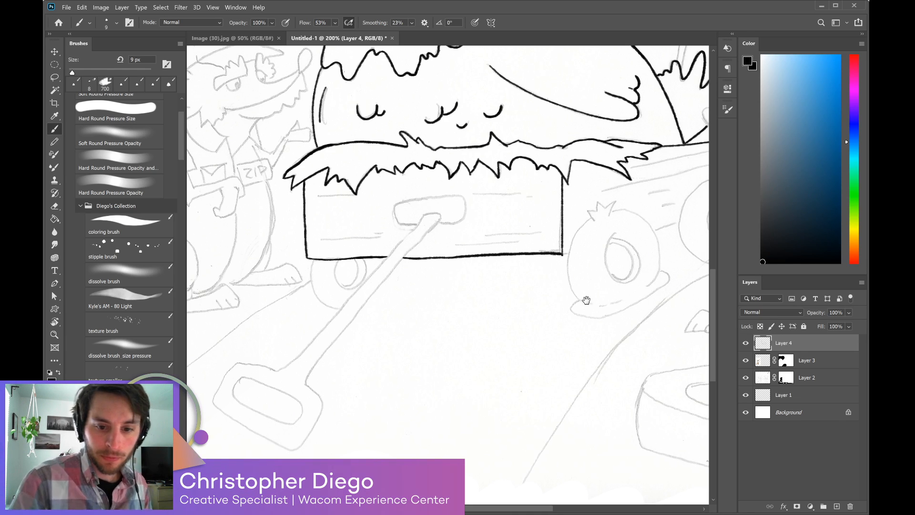
{"action": "left_click_drag", "start_coordinate": [581, 300], "coordinate": [513, 382]}
{"action": "left_click_drag", "start_coordinate": [560, 250], "coordinate": [634, 234]}
{"action": "left_click_drag", "start_coordinate": [526, 274], "coordinate": [648, 244]}
{"action": "left_click_drag", "start_coordinate": [576, 278], "coordinate": [587, 276]}
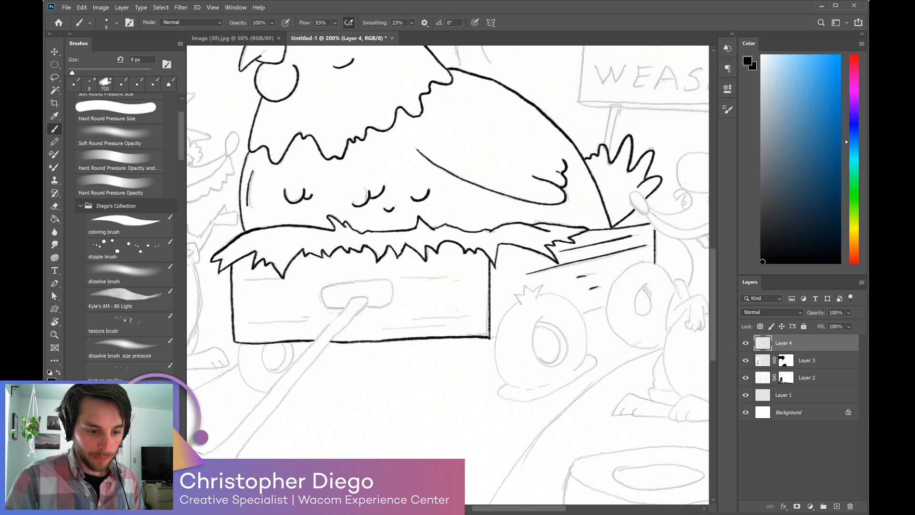
Ink the outer curve of the wagon's near wheel and its flattened base, with short dashes along the ground.
{"action": "key", "text": "z"}
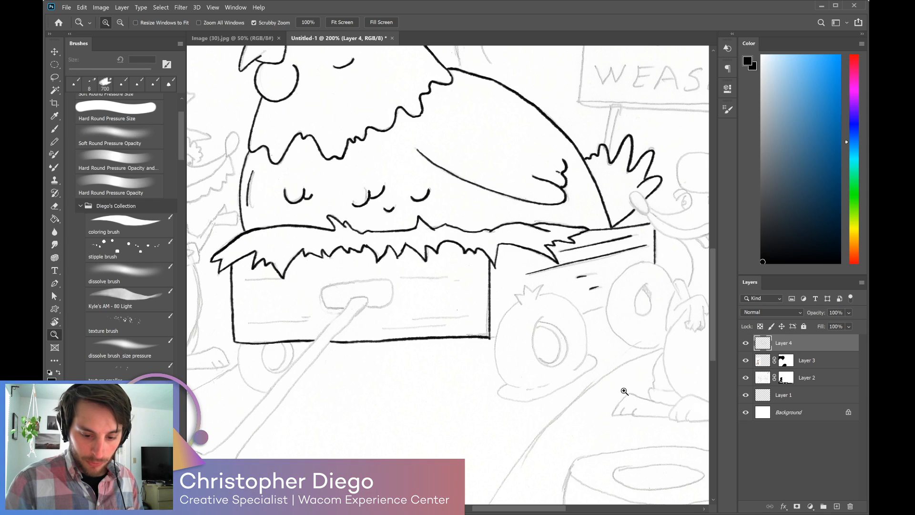
{"action": "left_click", "coordinate": [619, 396], "text": "alt"}
{"action": "left_click_drag", "start_coordinate": [622, 433], "coordinate": [607, 379]}
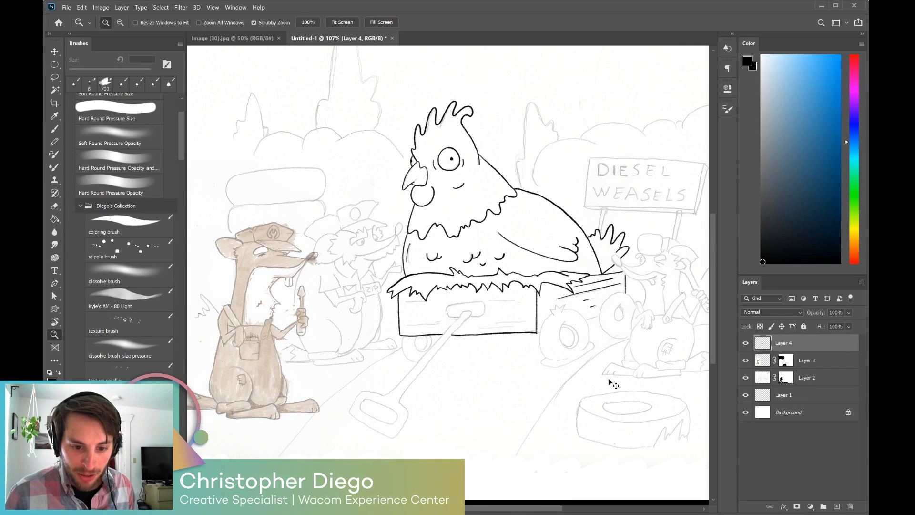
{"action": "key", "text": "ctrl+plus"}
{"action": "left_click_drag", "start_coordinate": [613, 433], "coordinate": [496, 364]}
{"action": "key", "text": "b"}
{"action": "mouse_move", "coordinate": [515, 298]}
{"action": "left_mouse_down"}
{"action": "mouse_move", "coordinate": [493, 331]}
{"action": "mouse_move", "coordinate": [500, 375]}
{"action": "mouse_move", "coordinate": [504, 363]}
{"action": "mouse_move", "coordinate": [490, 364]}
{"action": "mouse_move", "coordinate": [514, 379]}
{"action": "mouse_move", "coordinate": [494, 389]}
{"action": "left_mouse_up"}
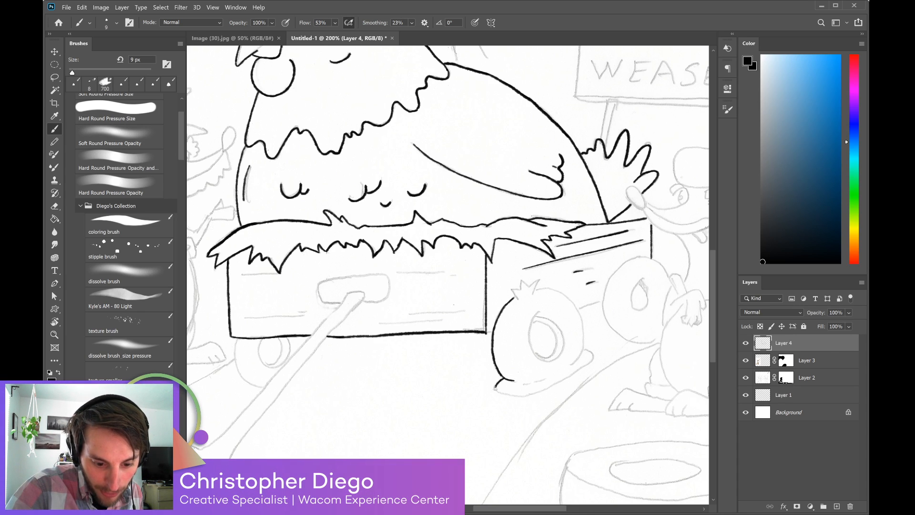
{"action": "mouse_move", "coordinate": [584, 348]}
{"action": "left_mouse_down"}
{"action": "mouse_move", "coordinate": [595, 354]}
{"action": "mouse_move", "coordinate": [587, 365]}
{"action": "mouse_move", "coordinate": [530, 394]}
{"action": "left_mouse_up"}
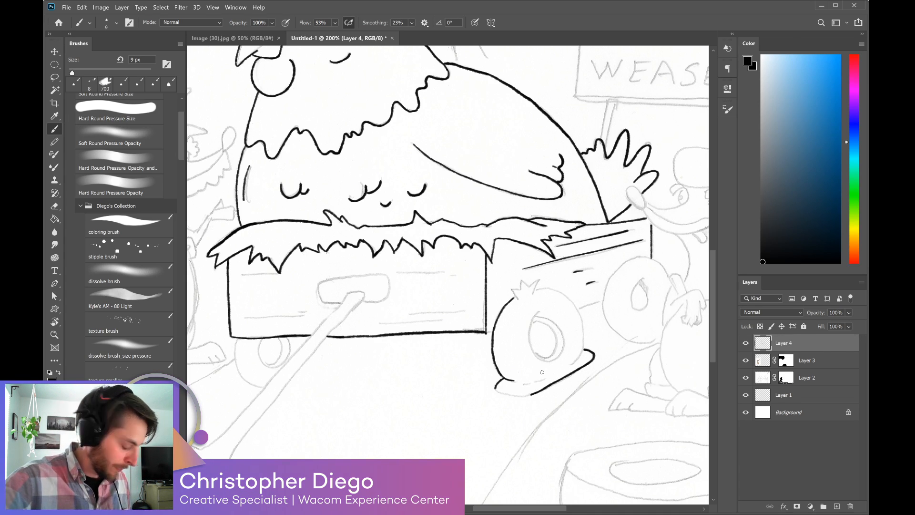
{"action": "mouse_move", "coordinate": [496, 386]}
{"action": "left_mouse_down"}
{"action": "mouse_move", "coordinate": [501, 394]}
{"action": "mouse_move", "coordinate": [533, 393]}
{"action": "mouse_move", "coordinate": [528, 383]}
{"action": "mouse_move", "coordinate": [547, 376]}
{"action": "left_mouse_up"}
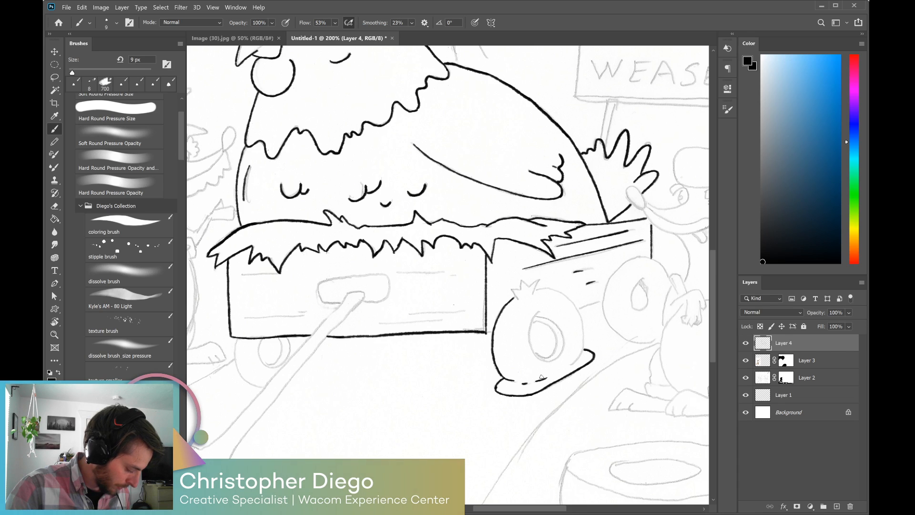
Ink the near wheel's spiky tuft, the rest of its rim, and its oval hub with a dark inner side.
{"action": "mouse_move", "coordinate": [510, 288]}
{"action": "left_mouse_down"}
{"action": "mouse_move", "coordinate": [518, 298]}
{"action": "mouse_move", "coordinate": [521, 284]}
{"action": "mouse_move", "coordinate": [538, 281]}
{"action": "mouse_move", "coordinate": [532, 296]}
{"action": "left_mouse_up"}
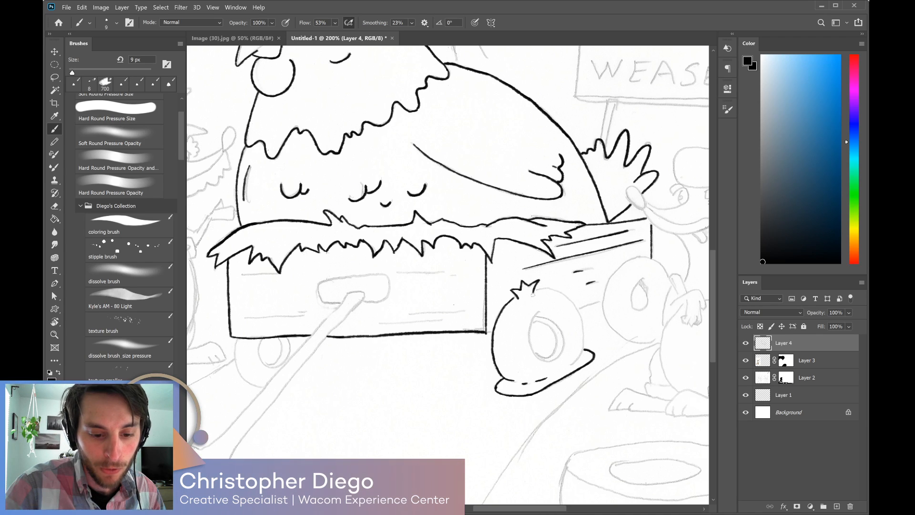
{"action": "mouse_move", "coordinate": [535, 291]}
{"action": "left_mouse_down"}
{"action": "mouse_move", "coordinate": [552, 286]}
{"action": "mouse_move", "coordinate": [574, 311]}
{"action": "left_mouse_up"}
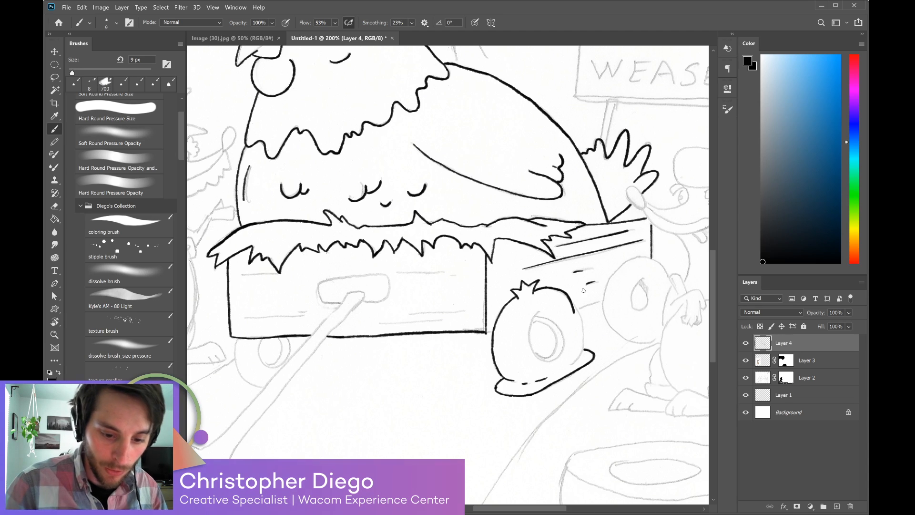
{"action": "mouse_move", "coordinate": [537, 286]}
{"action": "left_mouse_down"}
{"action": "mouse_move", "coordinate": [571, 299]}
{"action": "mouse_move", "coordinate": [581, 315]}
{"action": "mouse_move", "coordinate": [582, 349]}
{"action": "mouse_move", "coordinate": [572, 364]}
{"action": "left_mouse_up"}
{"action": "mouse_move", "coordinate": [538, 314]}
{"action": "left_mouse_down"}
{"action": "mouse_move", "coordinate": [529, 347]}
{"action": "mouse_move", "coordinate": [544, 360]}
{"action": "mouse_move", "coordinate": [557, 355]}
{"action": "mouse_move", "coordinate": [563, 335]}
{"action": "mouse_move", "coordinate": [534, 317]}
{"action": "mouse_move", "coordinate": [553, 323]}
{"action": "mouse_move", "coordinate": [561, 345]}
{"action": "mouse_move", "coordinate": [551, 357]}
{"action": "mouse_move", "coordinate": [560, 333]}
{"action": "mouse_move", "coordinate": [562, 350]}
{"action": "mouse_move", "coordinate": [549, 320]}
{"action": "mouse_move", "coordinate": [538, 319]}
{"action": "mouse_move", "coordinate": [555, 329]}
{"action": "mouse_move", "coordinate": [560, 349]}
{"action": "mouse_move", "coordinate": [547, 360]}
{"action": "left_mouse_up"}
{"action": "left_click_drag", "start_coordinate": [545, 319], "coordinate": [562, 333]}
Zoom out to 100% and ink the rear wheel's outline and its hub next to the seated weasel.
{"action": "key", "text": "ctrl+minus"}
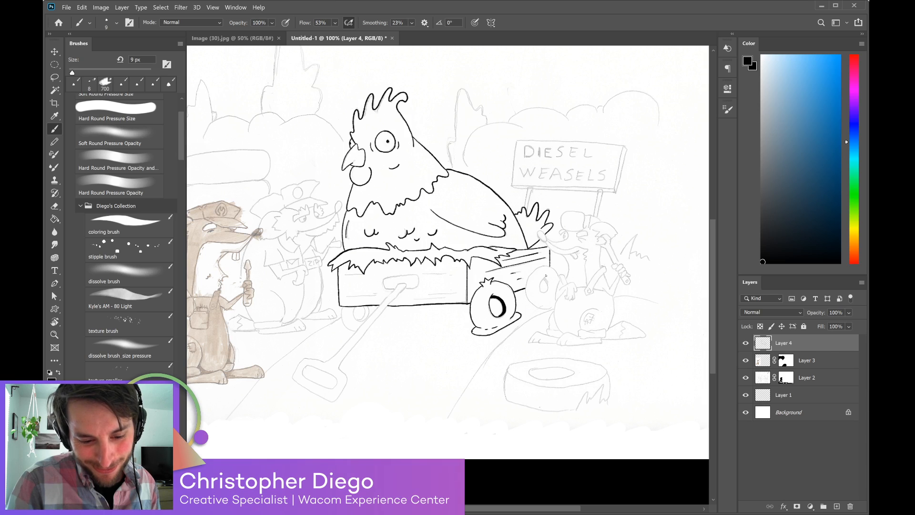
{"action": "left_click_drag", "start_coordinate": [454, 305], "coordinate": [530, 313]}
{"action": "left_click_drag", "start_coordinate": [617, 320], "coordinate": [601, 321]}
{"action": "left_click_drag", "start_coordinate": [603, 287], "coordinate": [599, 300]}
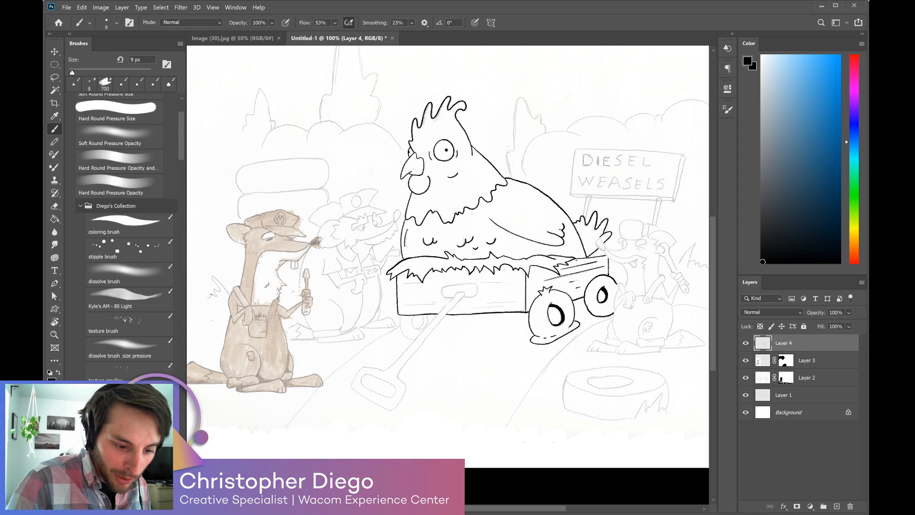
Ink the wheel under the wagon's front panel near the pull handle, with its darkened hub.
{"action": "left_click_drag", "start_coordinate": [401, 317], "coordinate": [406, 337]}
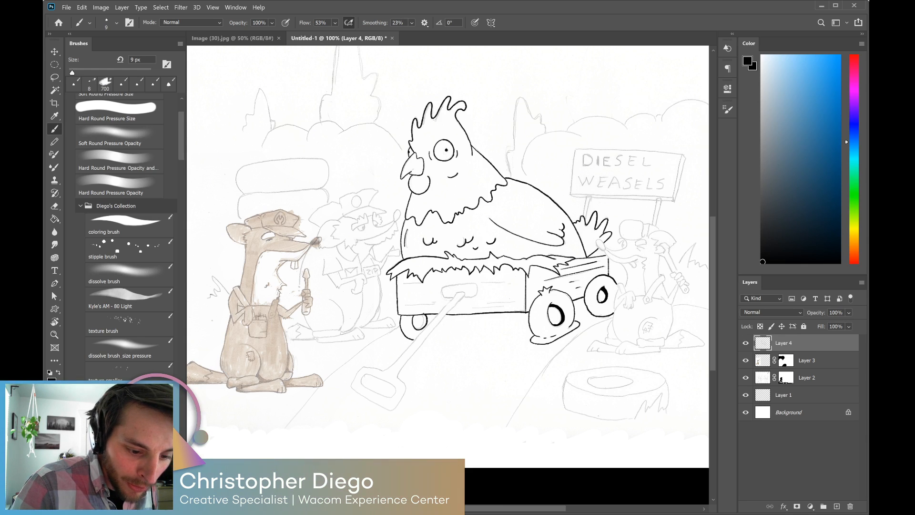
{"action": "key", "text": "e"}
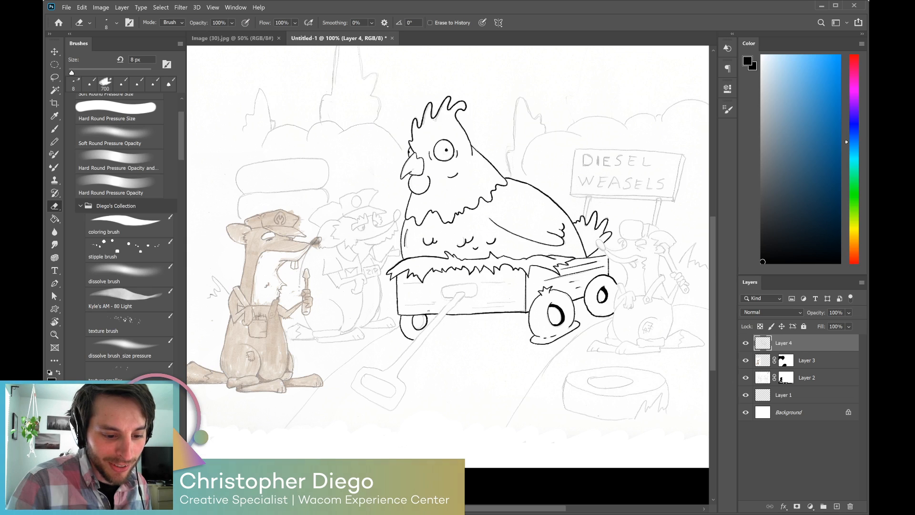
{"action": "key", "text": "b"}
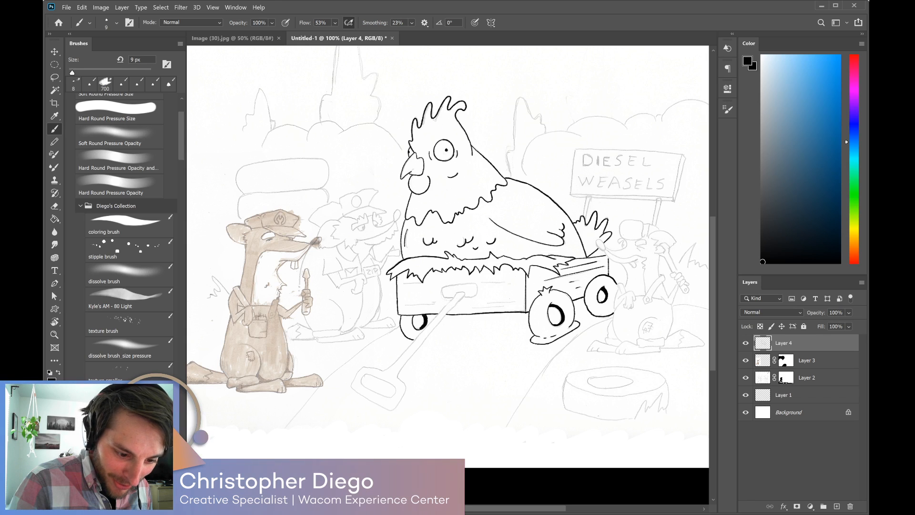
{"action": "key", "text": "e"}
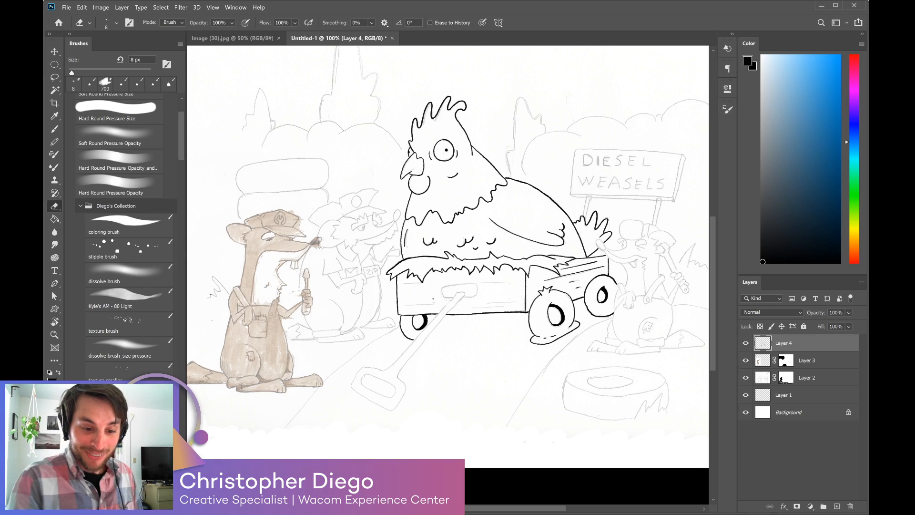
{"action": "key", "text": "b"}
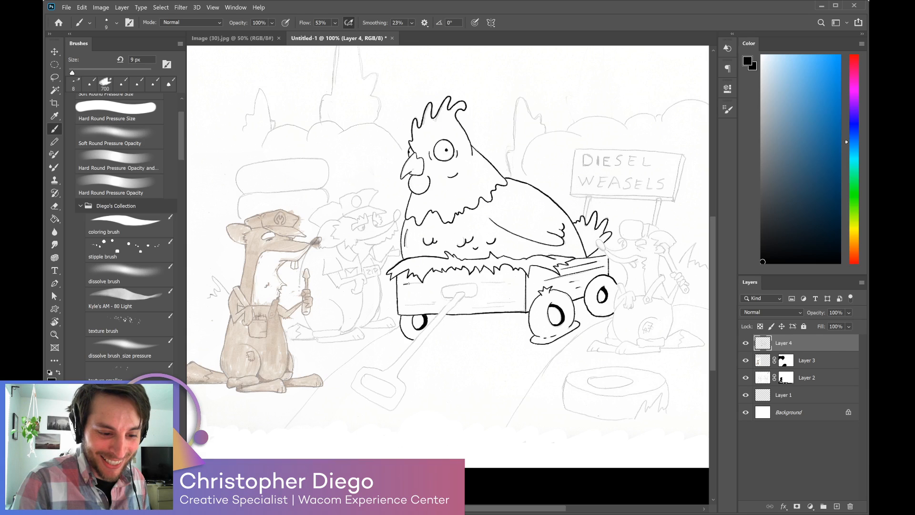
Ink the wood-grain lines across the wagon's front panel on both sides of the handle.
{"action": "left_click_drag", "start_coordinate": [416, 284], "coordinate": [420, 285]}
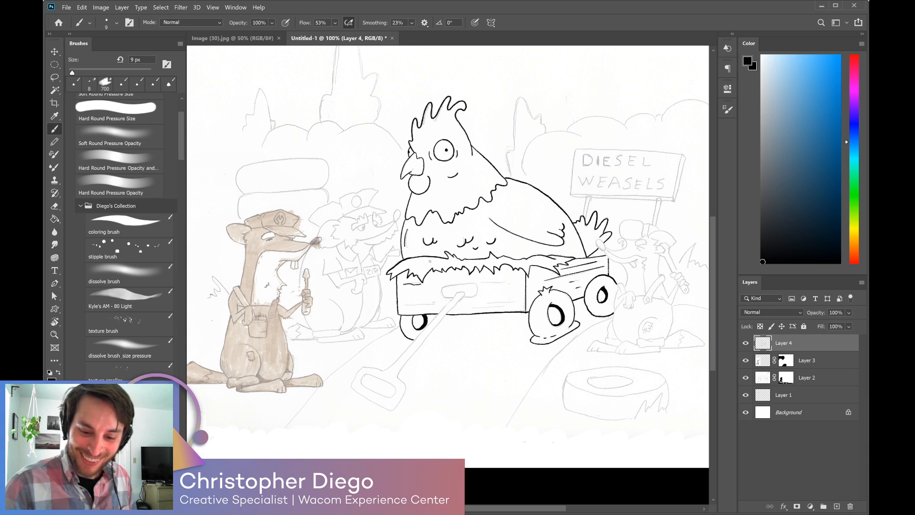
{"action": "key", "text": "ctrl+z"}
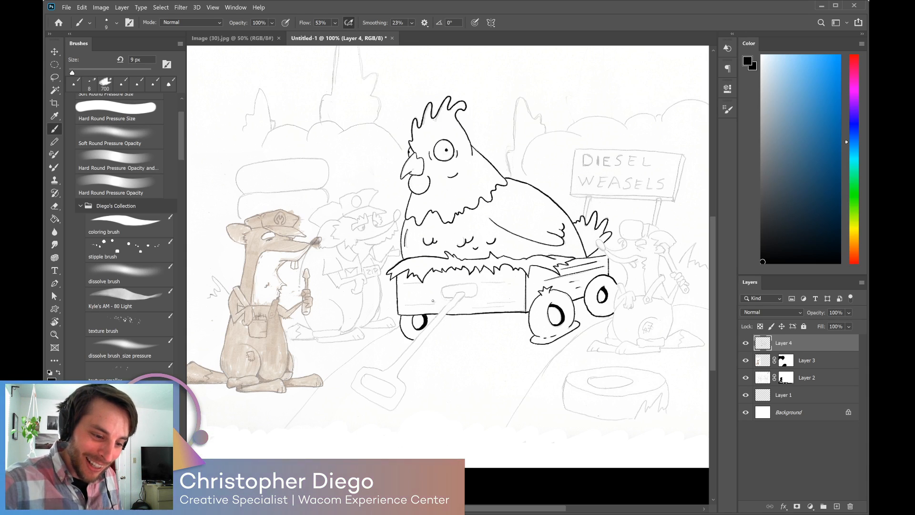
{"action": "left_click_drag", "start_coordinate": [406, 304], "coordinate": [431, 304]}
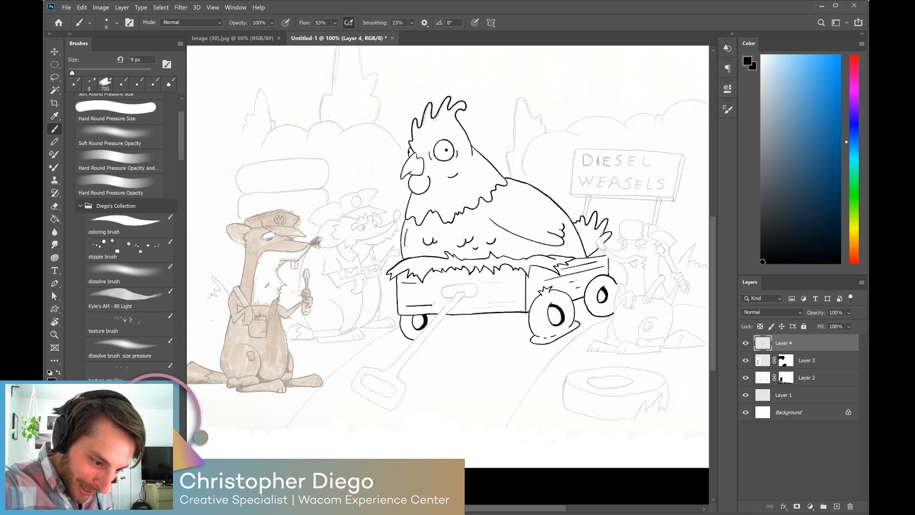
{"action": "mouse_move", "coordinate": [481, 282]}
{"action": "left_mouse_down"}
{"action": "mouse_move", "coordinate": [506, 282]}
{"action": "mouse_move", "coordinate": [511, 302]}
{"action": "mouse_move", "coordinate": [501, 306]}
{"action": "left_mouse_up"}
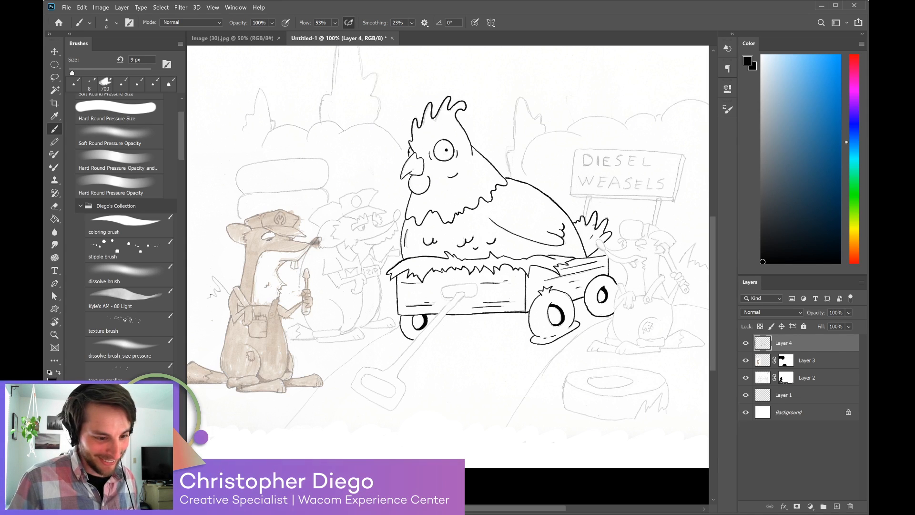
Ink both edges of the wagon's pull-handle shaft and the mounting plate with its two bolts on the front panel.
{"action": "left_click_drag", "start_coordinate": [386, 370], "coordinate": [454, 297]}
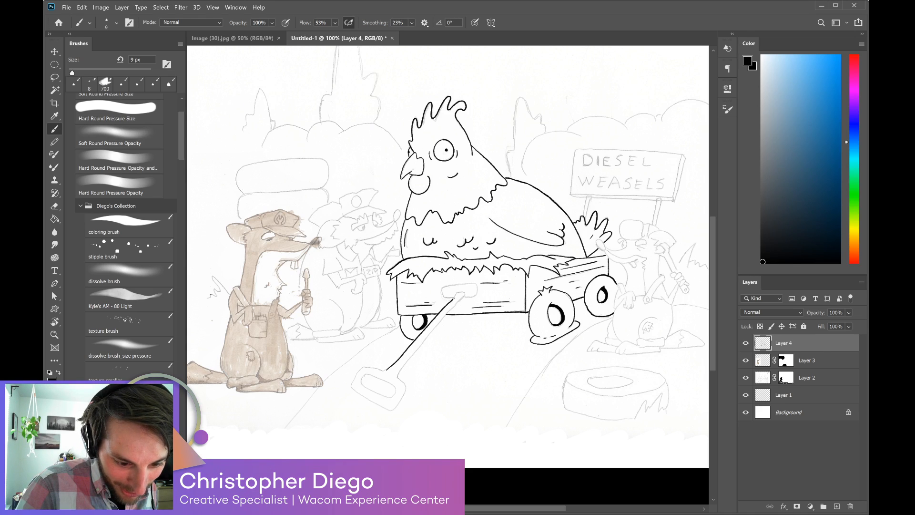
{"action": "left_click_drag", "start_coordinate": [398, 375], "coordinate": [457, 301]}
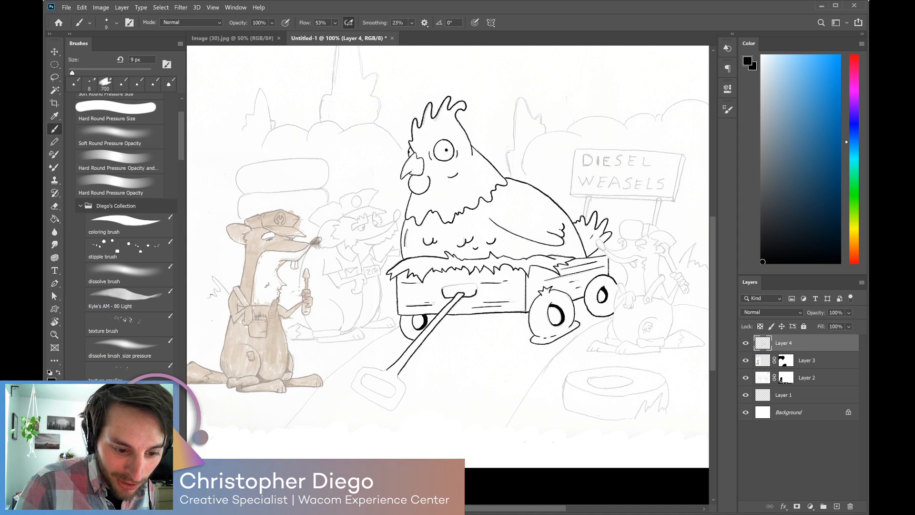
{"action": "left_click_drag", "start_coordinate": [466, 283], "coordinate": [476, 283]}
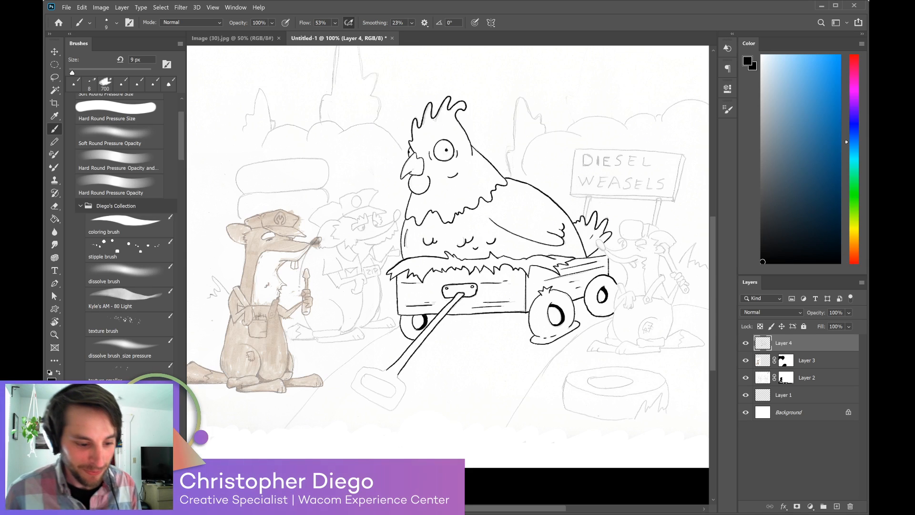
Ink the outer outline of the pull handle's grip and the inner opening within it.
{"action": "left_click_drag", "start_coordinate": [398, 377], "coordinate": [406, 384]}
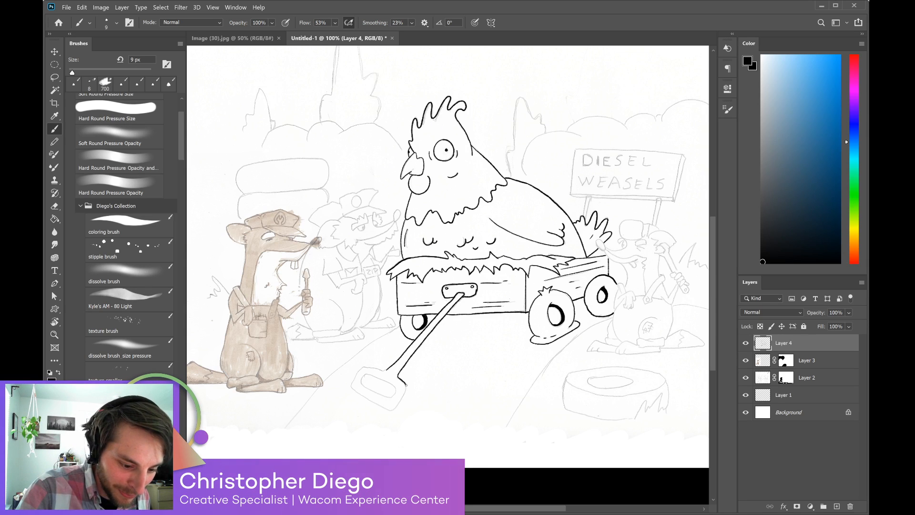
{"action": "mouse_move", "coordinate": [361, 368]}
{"action": "left_mouse_down"}
{"action": "mouse_move", "coordinate": [352, 386]}
{"action": "mouse_move", "coordinate": [390, 410]}
{"action": "left_mouse_up"}
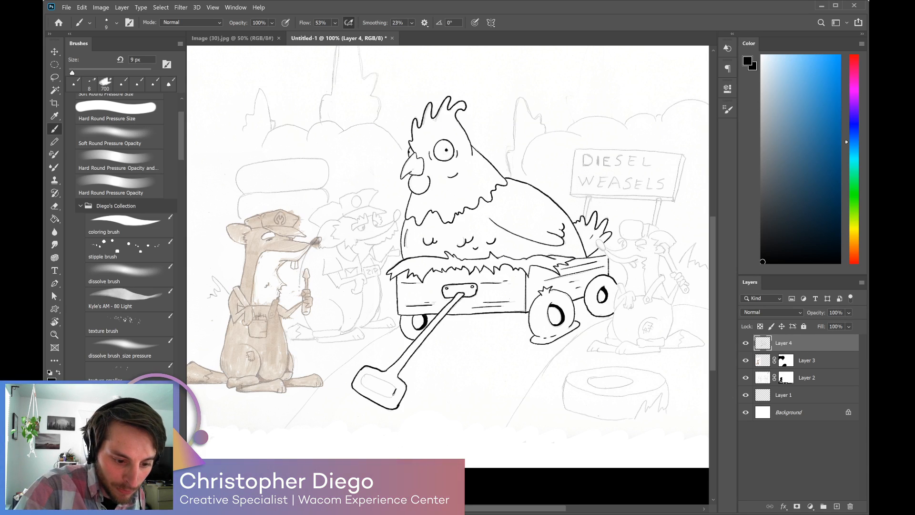
{"action": "left_click_drag", "start_coordinate": [362, 384], "coordinate": [390, 396]}
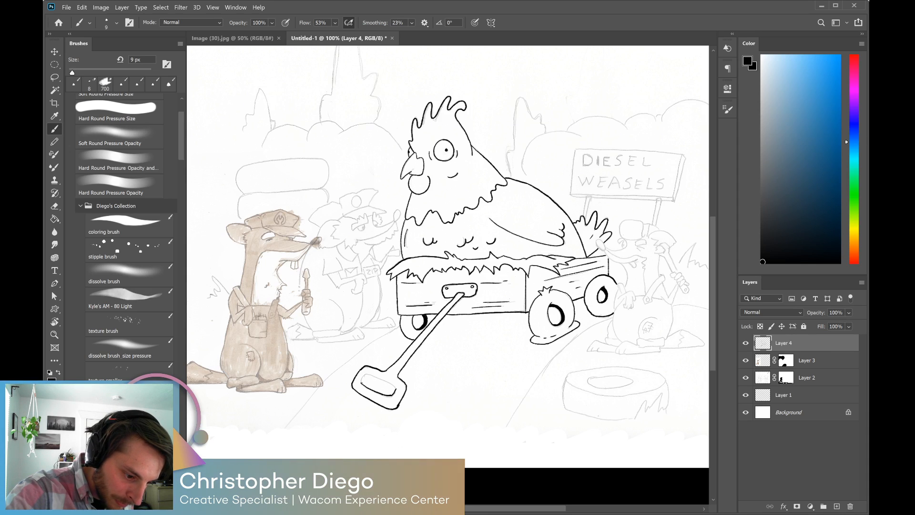
{"action": "left_click_drag", "start_coordinate": [363, 372], "coordinate": [392, 385]}
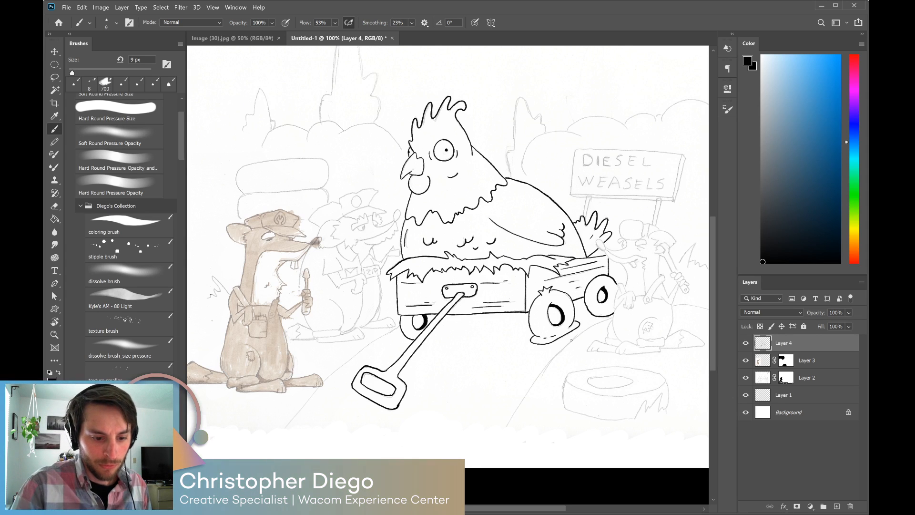
Ink the seated weasel's oval nose where it meets the hen's tail feathers.
{"action": "key", "text": "z"}
{"action": "left_click_drag", "start_coordinate": [653, 282], "coordinate": [574, 310]}
{"action": "key", "text": "b"}
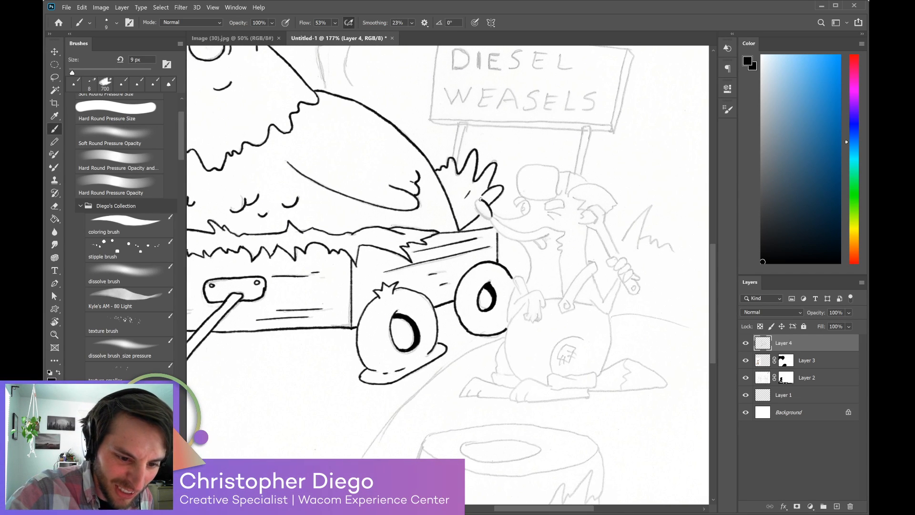
{"action": "left_click_drag", "start_coordinate": [476, 203], "coordinate": [491, 217]}
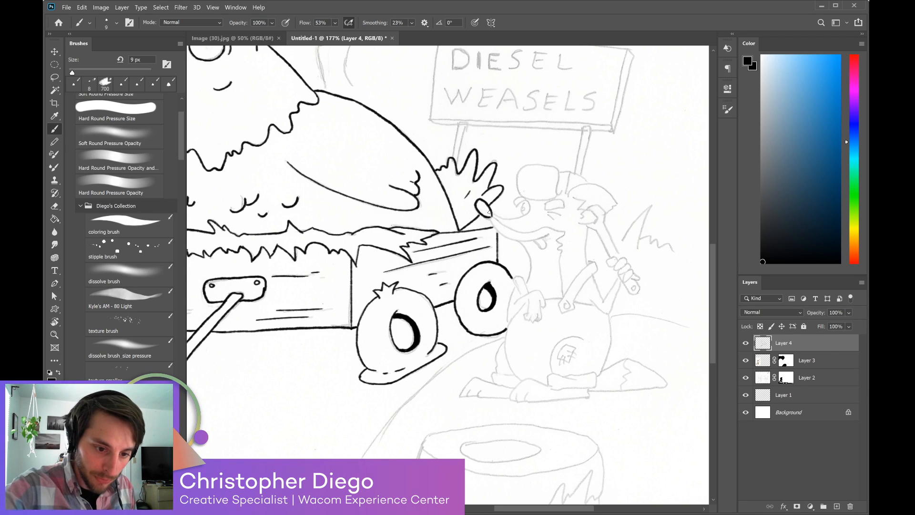
{"action": "key", "text": "ctrl+minus"}
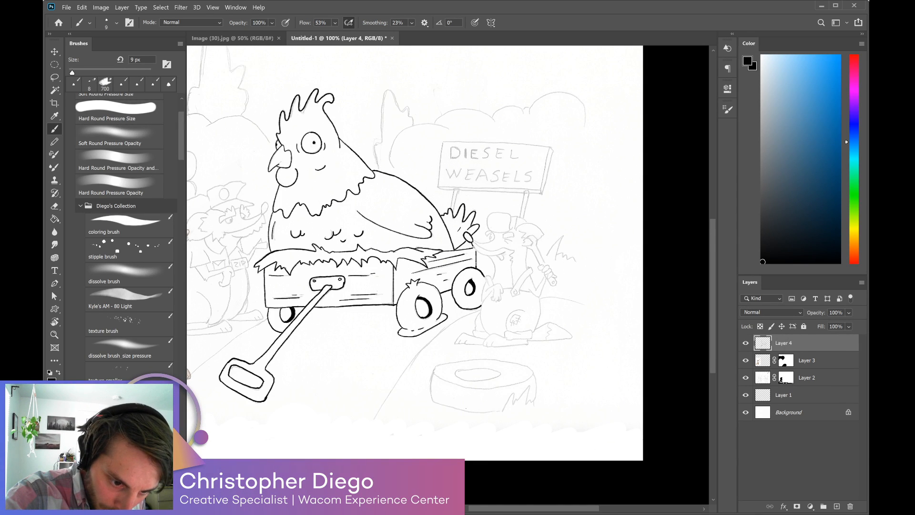
Rotate the canvas to 45° and ink the seated weasel's snout, mouth, tongue, jagged cheek fur and neck line.
{"action": "key", "text": "r"}
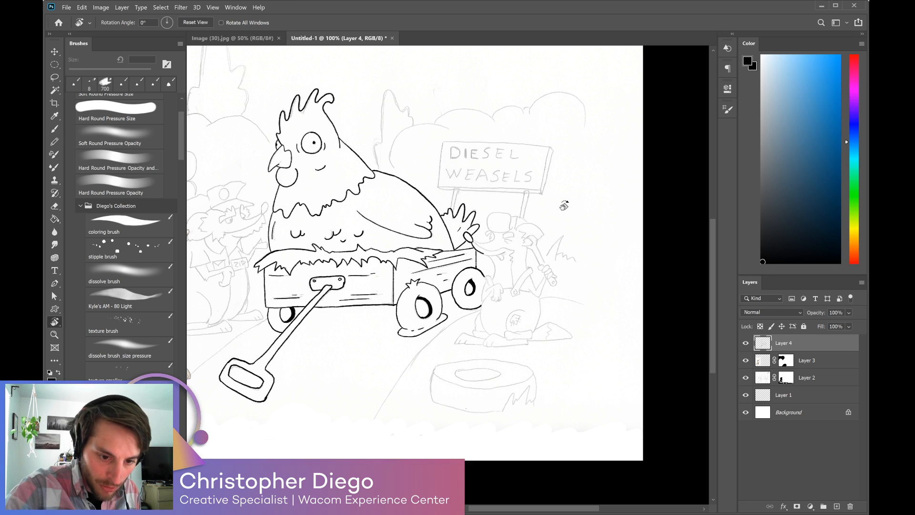
{"action": "left_click_drag", "start_coordinate": [564, 204], "coordinate": [580, 298]}
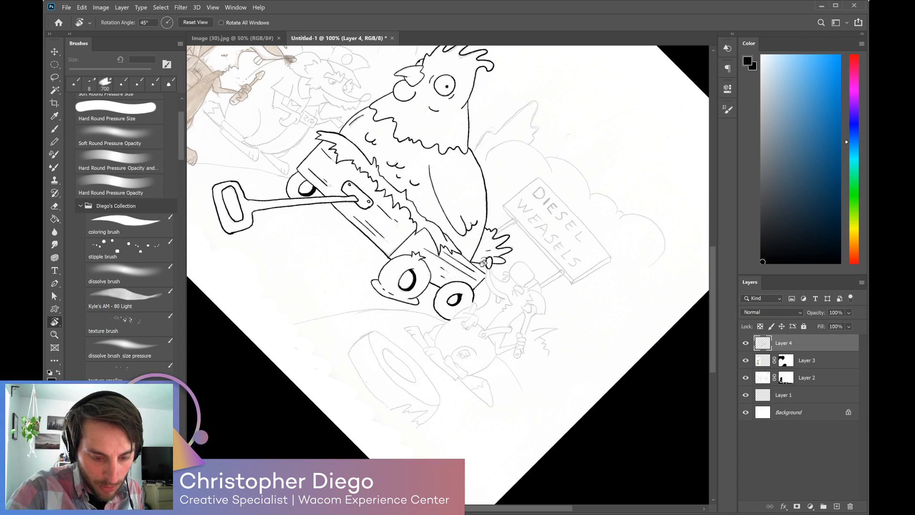
{"action": "key", "text": "b"}
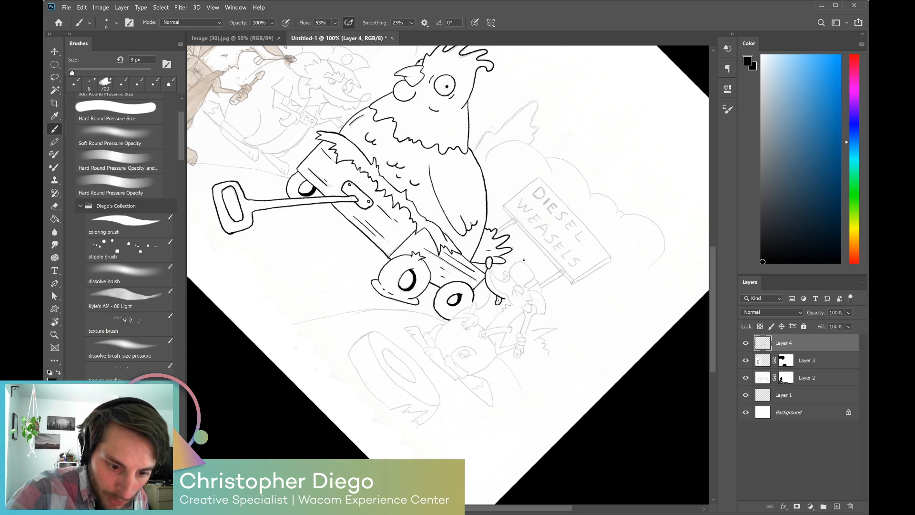
{"action": "left_click_drag", "start_coordinate": [489, 275], "coordinate": [502, 291]}
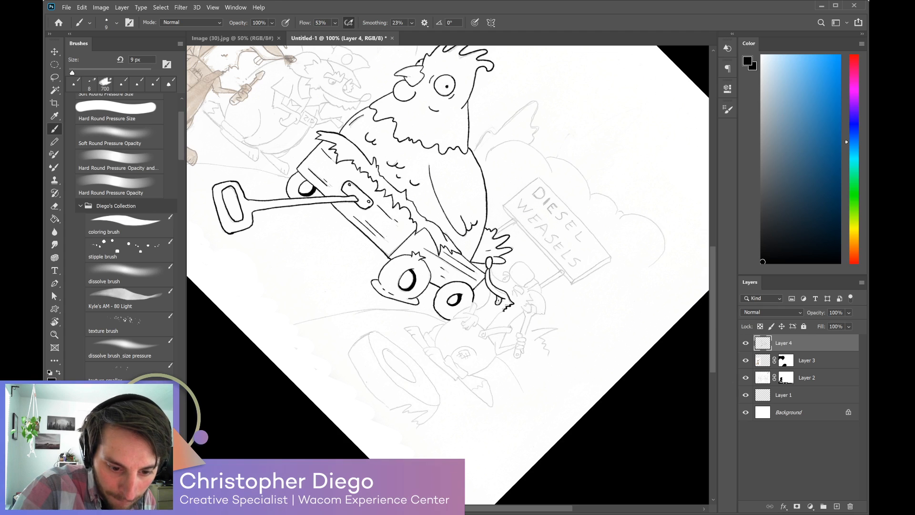
{"action": "left_click_drag", "start_coordinate": [494, 316], "coordinate": [488, 326]}
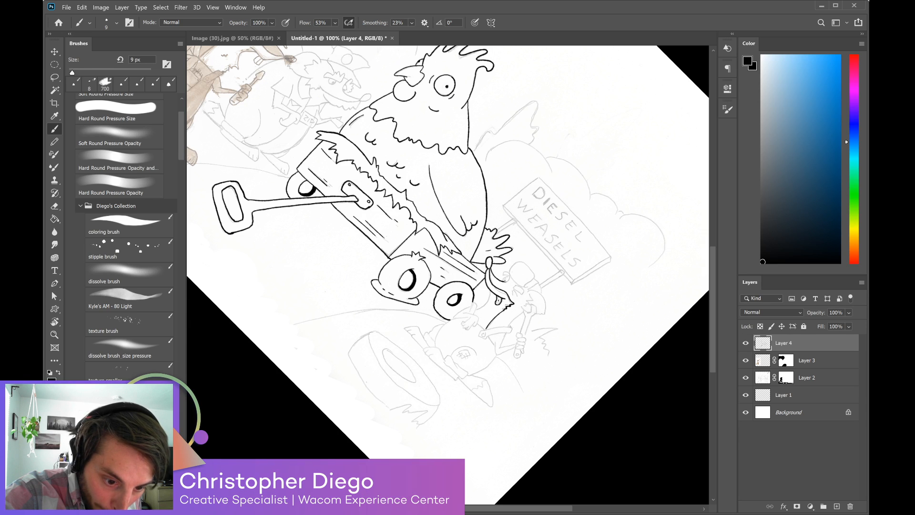
Rotate the canvas back to 0° and ink the seated weasel's eyes with their brow marks.
{"action": "key", "text": "r"}
{"action": "mouse_move", "coordinate": [553, 308]}
{"action": "left_mouse_down"}
{"action": "mouse_move", "coordinate": [570, 266]}
{"action": "mouse_move", "coordinate": [556, 220]}
{"action": "left_mouse_up"}
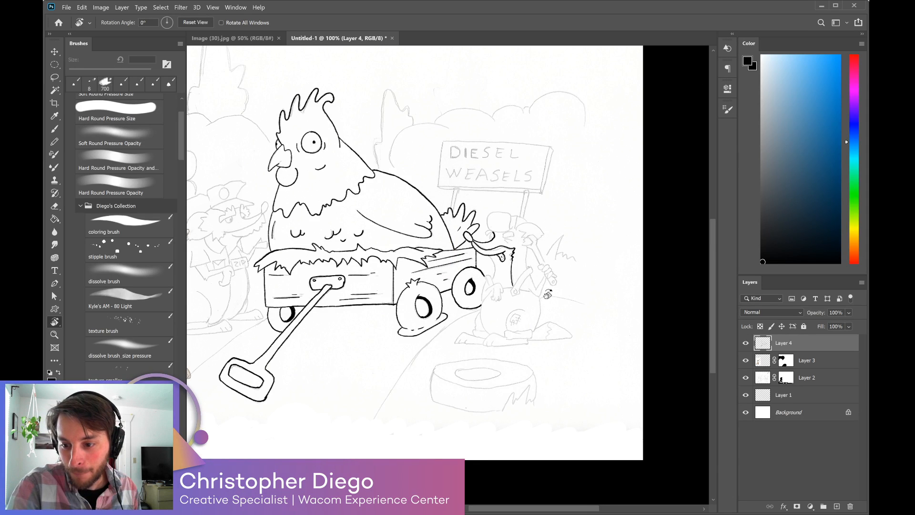
{"action": "key", "text": "b"}
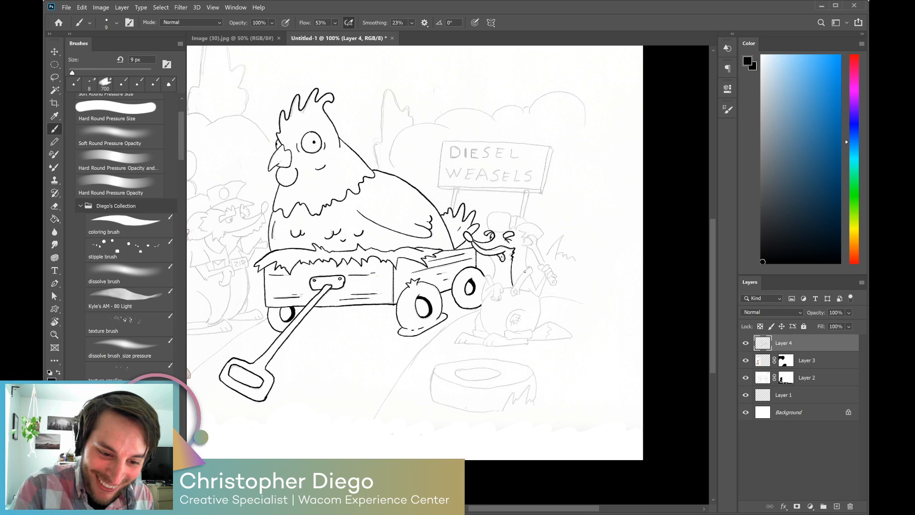
Ink the seated weasel's bent arm below the neck, redoing the stroke at the forearm.
{"action": "left_click_drag", "start_coordinate": [525, 272], "coordinate": [514, 295]}
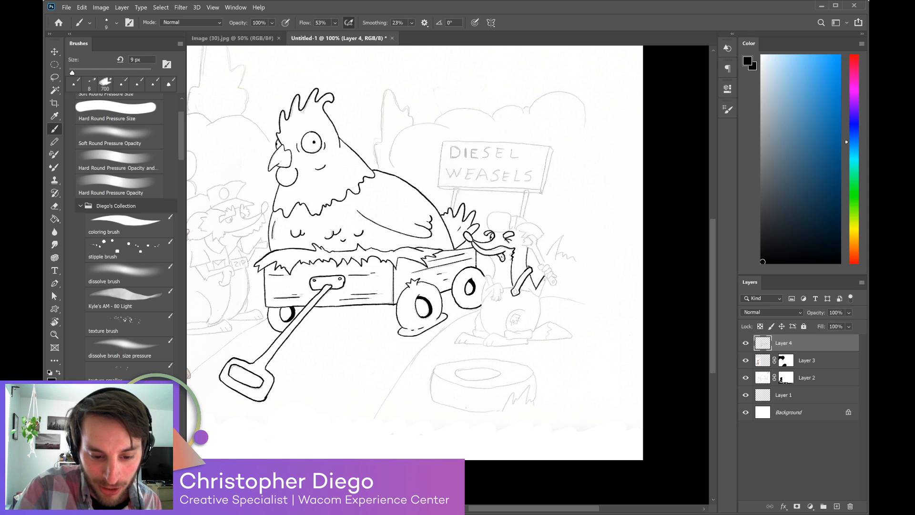
{"action": "left_click_drag", "start_coordinate": [542, 287], "coordinate": [540, 296]}
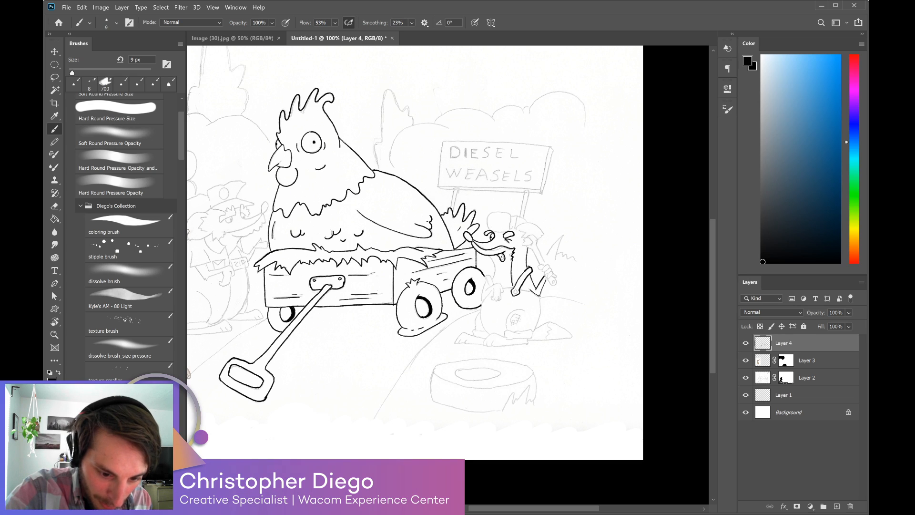
{"action": "key", "text": "ctrl+z"}
{"action": "left_click_drag", "start_coordinate": [528, 289], "coordinate": [542, 285]}
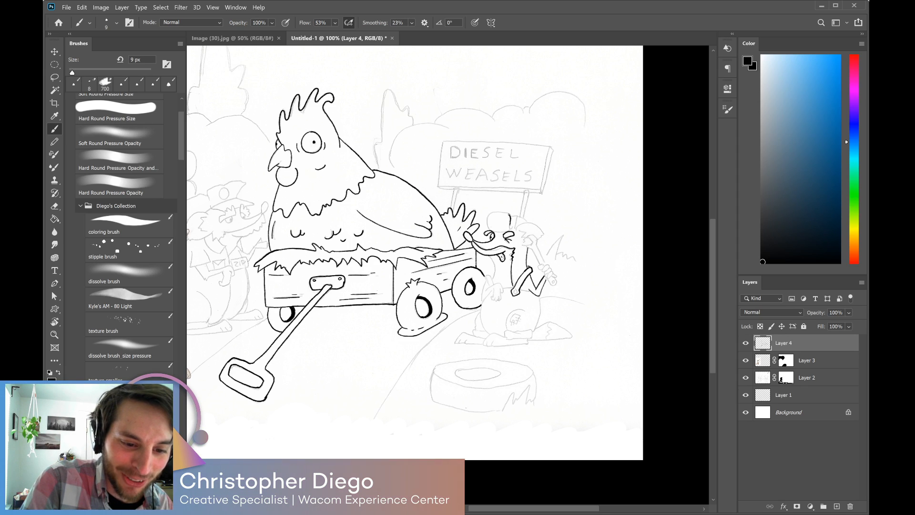
Ink the seated weasel's cap, redoing its front outline, and the back of the head with the ear.
{"action": "left_click_drag", "start_coordinate": [504, 213], "coordinate": [495, 212]}
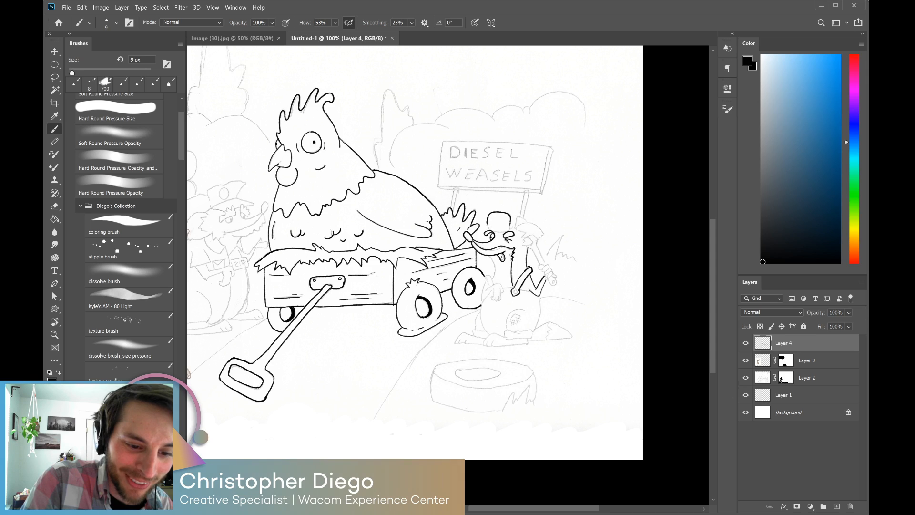
{"action": "key", "text": "ctrl+z"}
{"action": "left_click_drag", "start_coordinate": [513, 229], "coordinate": [510, 217]}
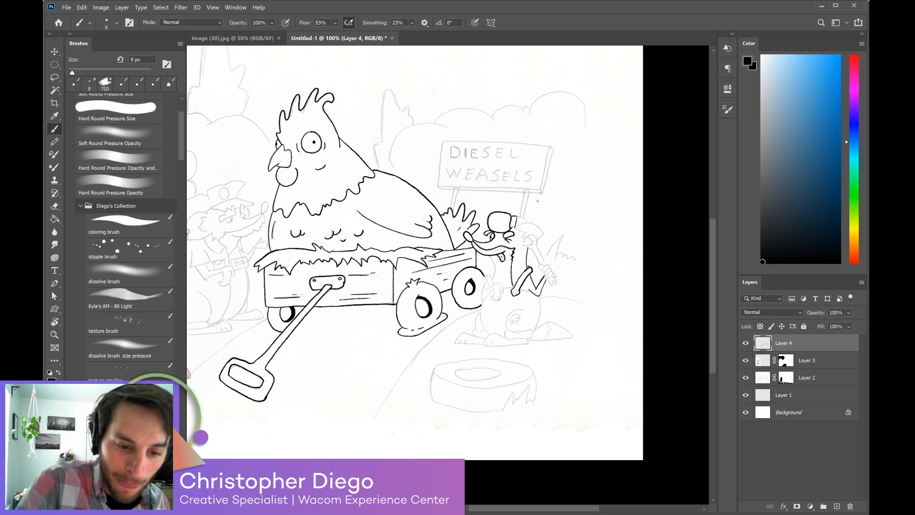
{"action": "left_click_drag", "start_coordinate": [518, 216], "coordinate": [525, 220]}
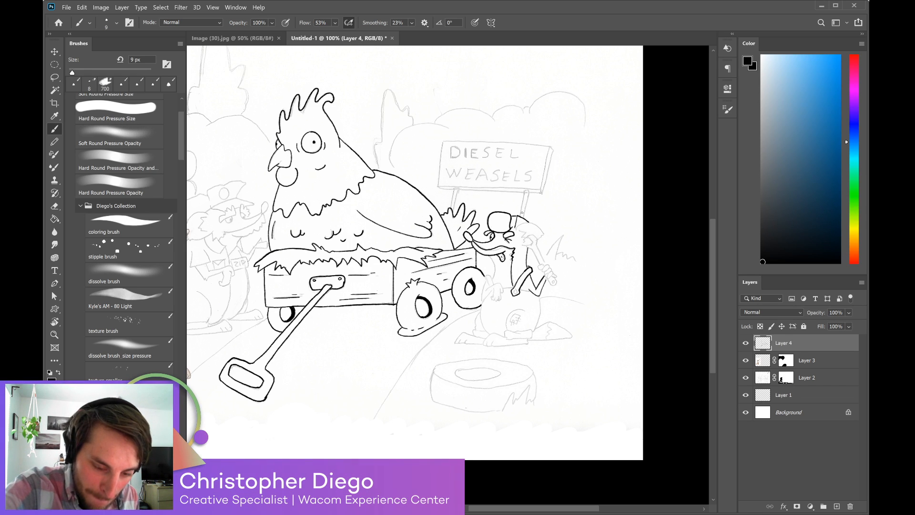
{"action": "left_click_drag", "start_coordinate": [520, 223], "coordinate": [541, 232]}
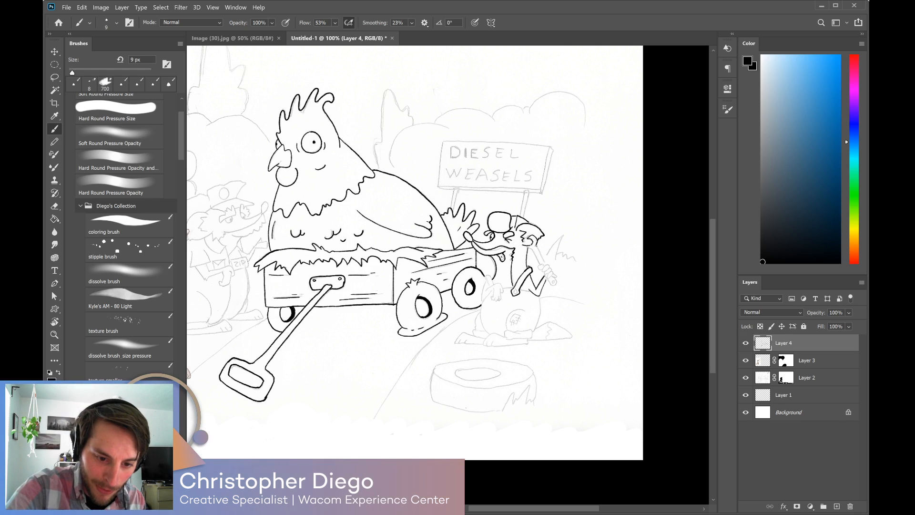
Ink the seated weasel's round body, belly emblem and resting hand, erasing the stray line where the hand overlaps the body.
{"action": "left_click_drag", "start_coordinate": [533, 250], "coordinate": [537, 258]}
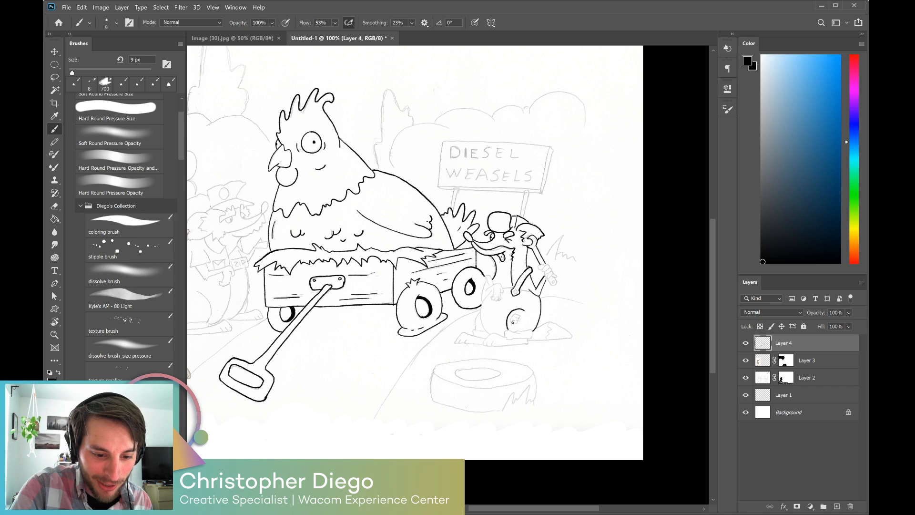
{"action": "mouse_move", "coordinate": [516, 324]}
{"action": "left_mouse_down"}
{"action": "mouse_move", "coordinate": [521, 317]}
{"action": "mouse_move", "coordinate": [512, 317]}
{"action": "left_mouse_up"}
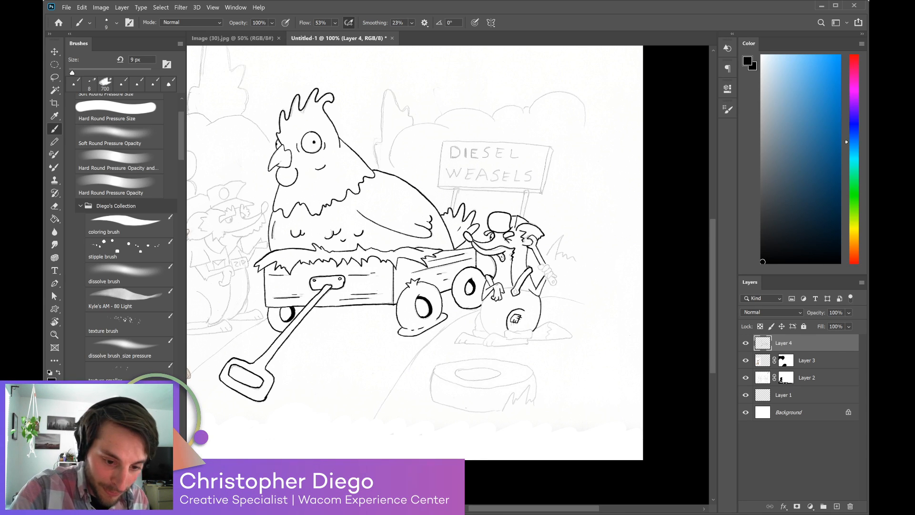
{"action": "key", "text": "e"}
{"action": "left_click_drag", "start_coordinate": [500, 295], "coordinate": [502, 291]}
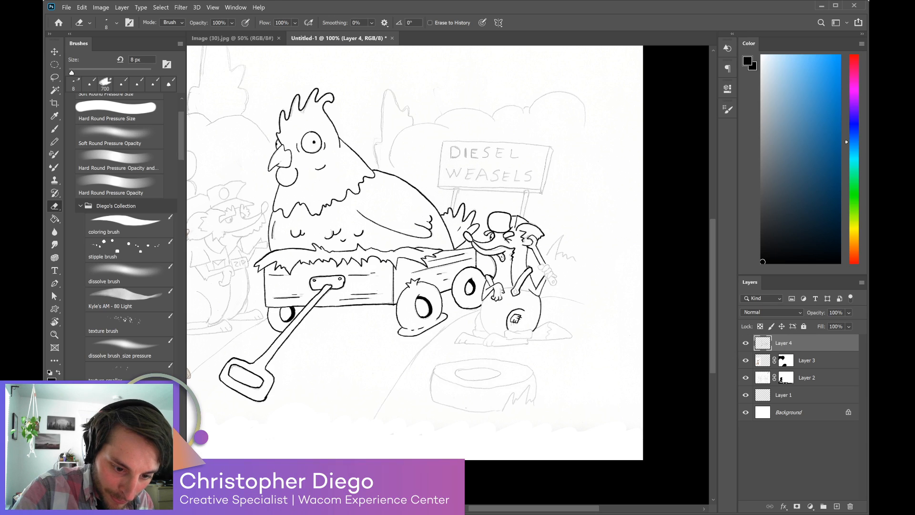
{"action": "key", "text": "b"}
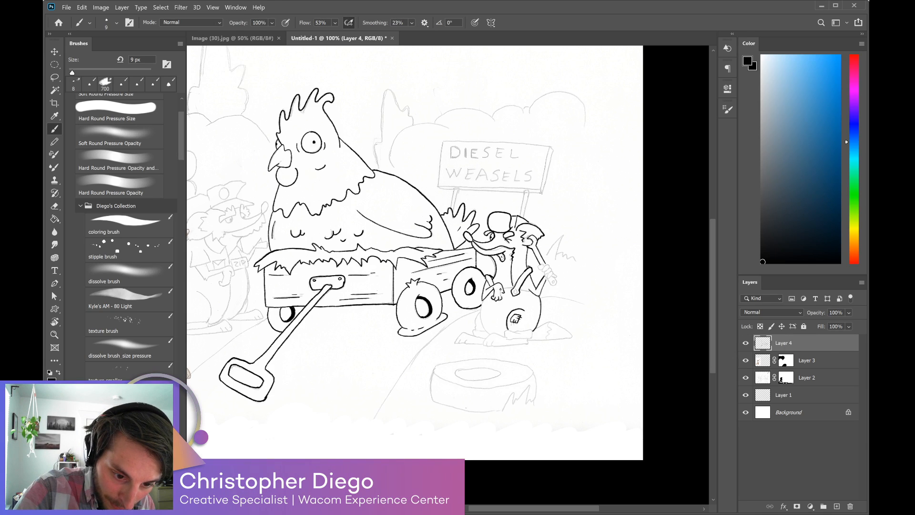
{"action": "left_click", "coordinate": [508, 274]}
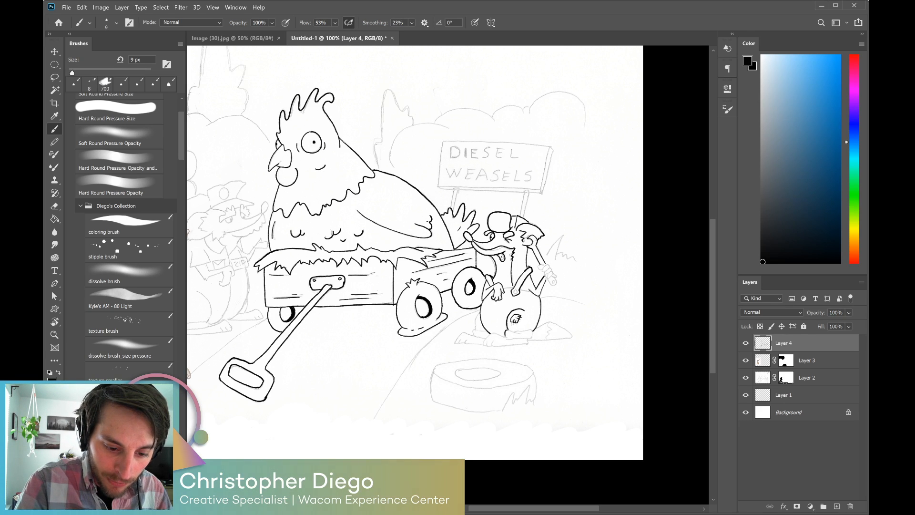
Ink the seated weasel's feet and pointed tail, plus the raised hand gripping the wrench.
{"action": "left_click_drag", "start_coordinate": [517, 331], "coordinate": [534, 331]}
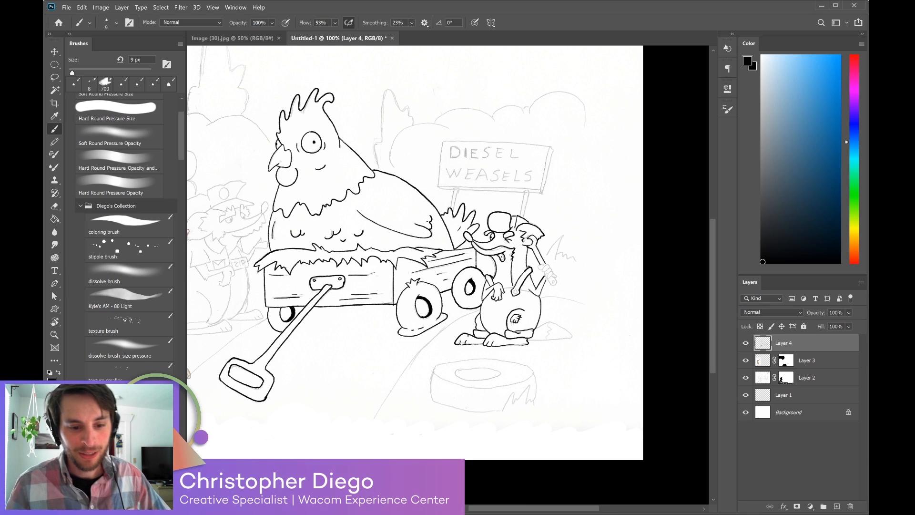
{"action": "left_click_drag", "start_coordinate": [534, 331], "coordinate": [547, 323]}
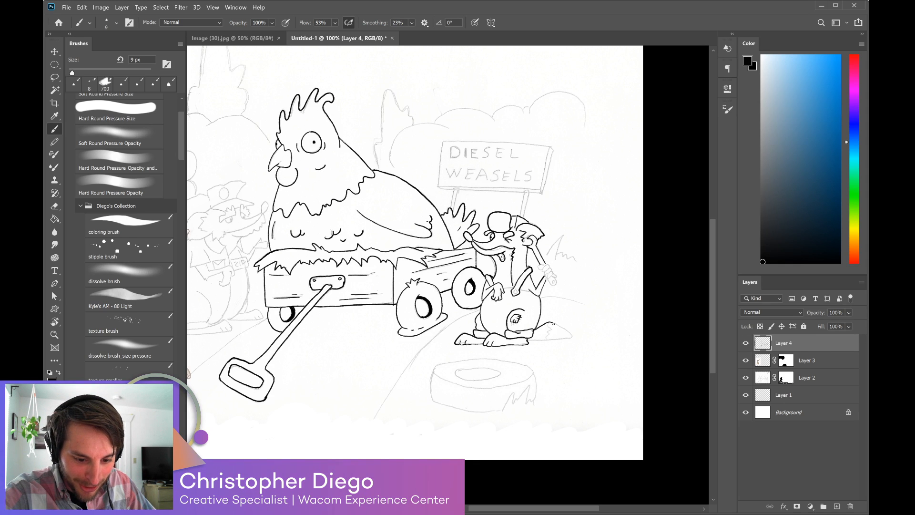
{"action": "mouse_move", "coordinate": [554, 324]}
{"action": "left_mouse_down"}
{"action": "mouse_move", "coordinate": [573, 336]}
{"action": "mouse_move", "coordinate": [539, 339]}
{"action": "mouse_move", "coordinate": [551, 339]}
{"action": "left_mouse_up"}
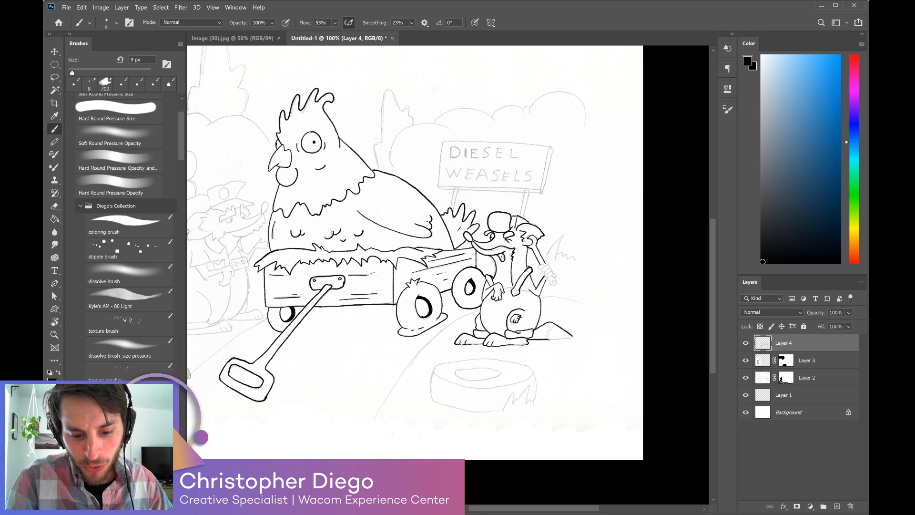
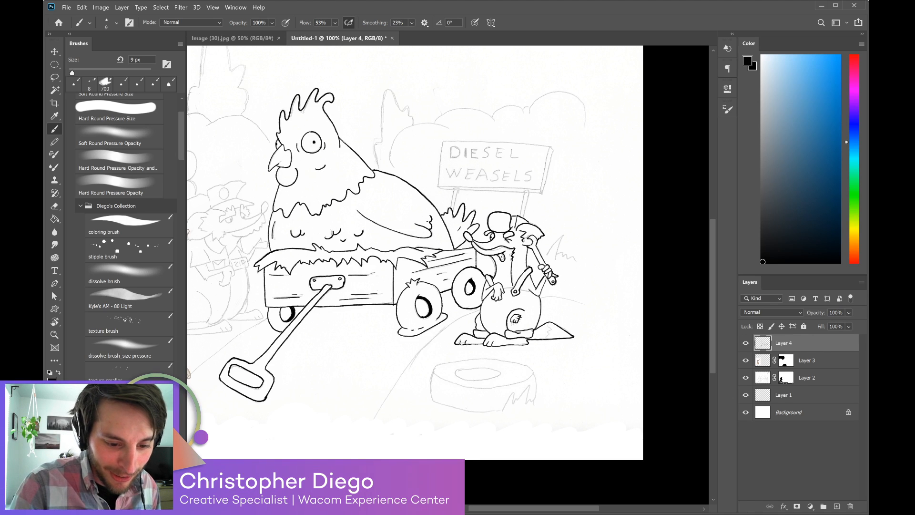
Ink the grass tuft behind the seated weasel, redoing a stroke, and the left post of the Diesel Weasels sign.
{"action": "mouse_move", "coordinate": [546, 257]}
{"action": "left_mouse_down"}
{"action": "mouse_move", "coordinate": [563, 232]}
{"action": "mouse_move", "coordinate": [552, 260]}
{"action": "mouse_move", "coordinate": [565, 235]}
{"action": "mouse_move", "coordinate": [557, 259]}
{"action": "mouse_move", "coordinate": [576, 260]}
{"action": "left_mouse_up"}
{"action": "key", "text": "ctrl+z"}
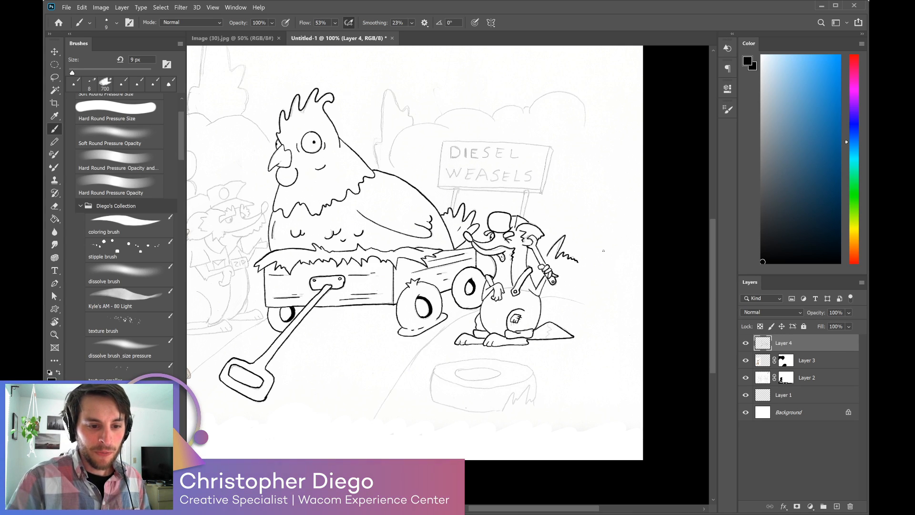
{"action": "left_click_drag", "start_coordinate": [454, 190], "coordinate": [455, 199]}
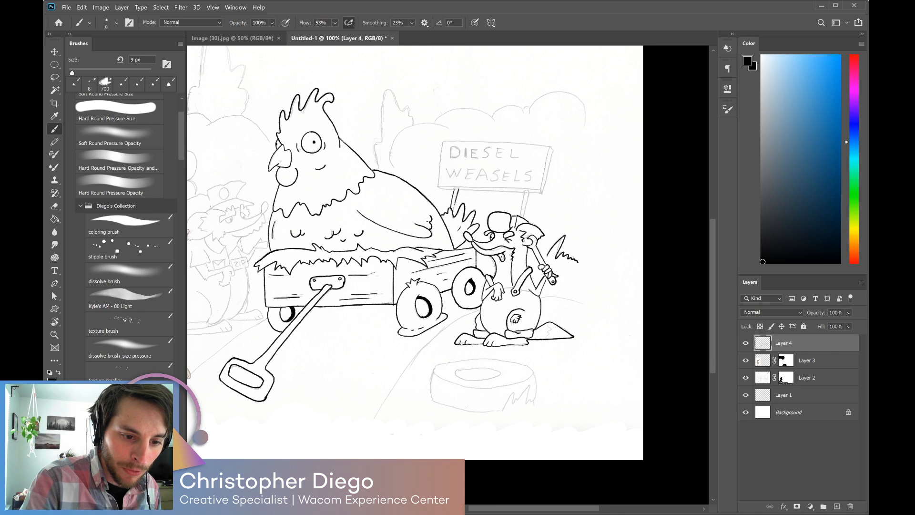
Ink the right post and the double lower edge of the Diesel Weasels sign with the canvas rotated 90°, redoing the first edge stroke.
{"action": "left_click_drag", "start_coordinate": [523, 194], "coordinate": [523, 215]}
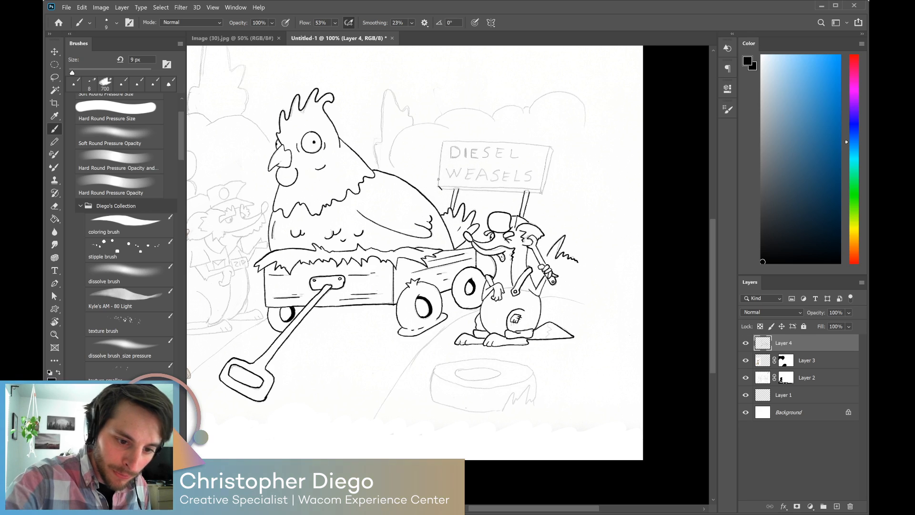
{"action": "key", "text": "r"}
{"action": "left_click_drag", "start_coordinate": [603, 224], "coordinate": [471, 359]}
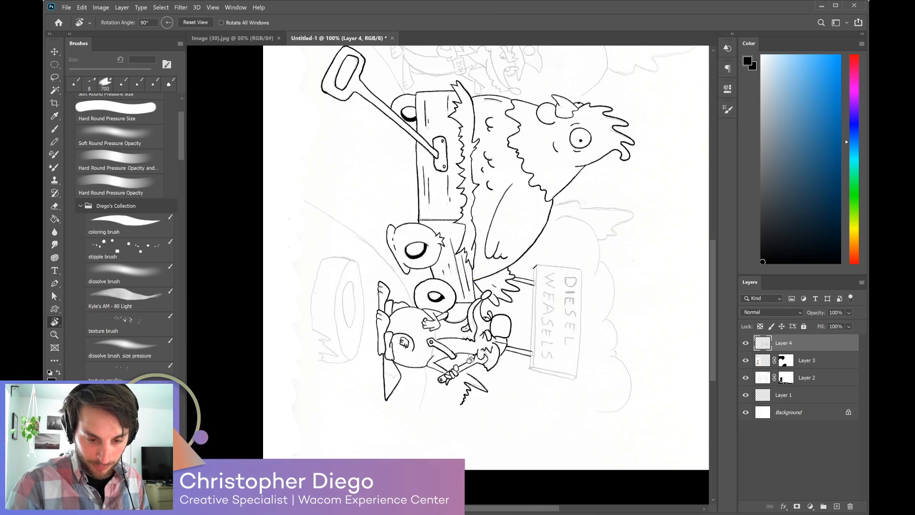
{"action": "key", "text": "b"}
{"action": "left_click_drag", "start_coordinate": [537, 274], "coordinate": [537, 313]}
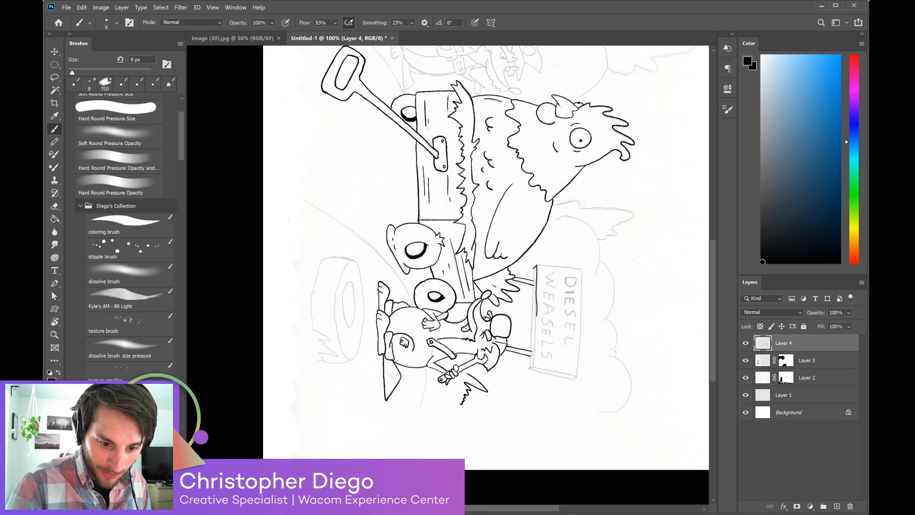
{"action": "key", "text": "ctrl+z"}
{"action": "left_click_drag", "start_coordinate": [535, 267], "coordinate": [533, 363]}
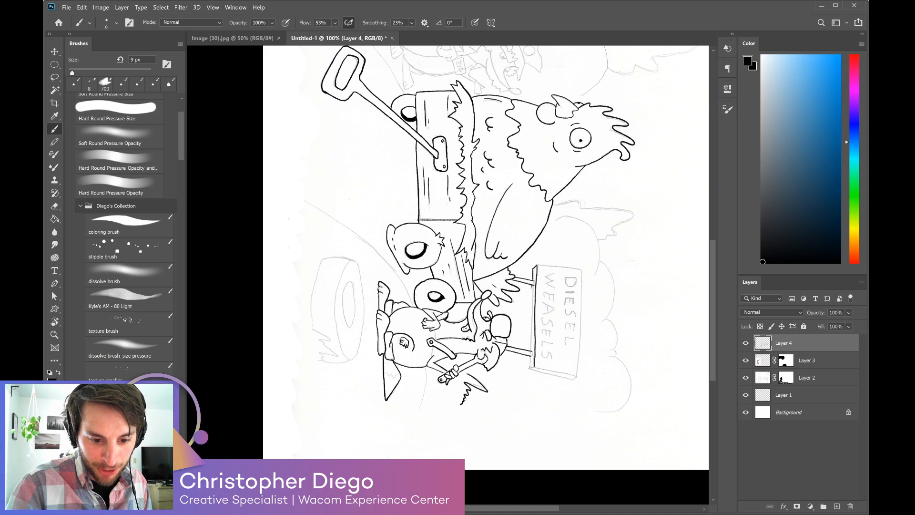
{"action": "left_click_drag", "start_coordinate": [532, 296], "coordinate": [531, 306]}
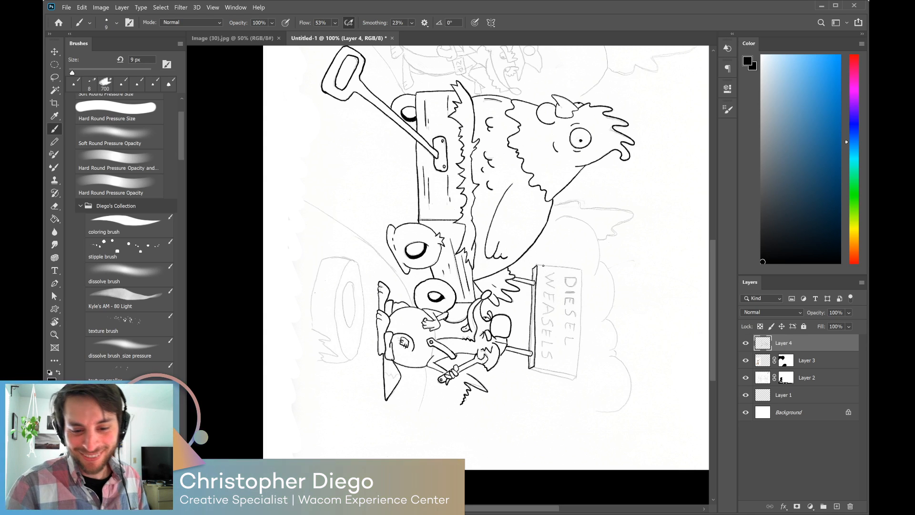
{"action": "key", "text": "r"}
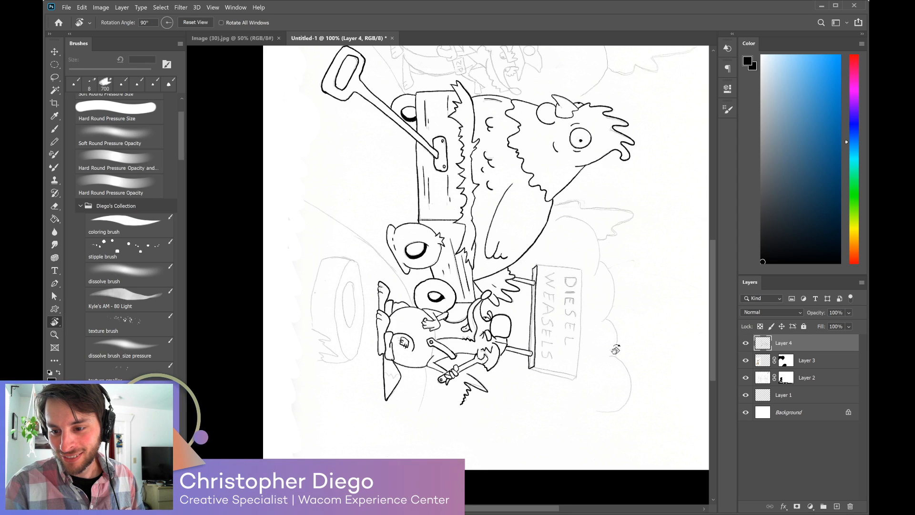
{"action": "left_click_drag", "start_coordinate": [619, 364], "coordinate": [540, 105]}
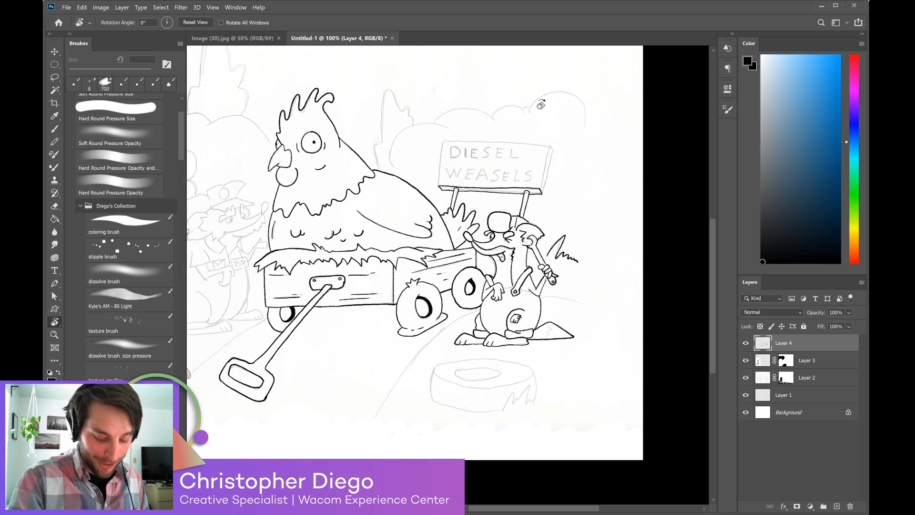
Ink the Diesel Weasels sign's side edges and thickness, plus its long upper edge with the canvas rotated 90°, returning the canvas to 0°.
{"action": "key", "text": "b"}
{"action": "left_click_drag", "start_coordinate": [442, 141], "coordinate": [438, 169]}
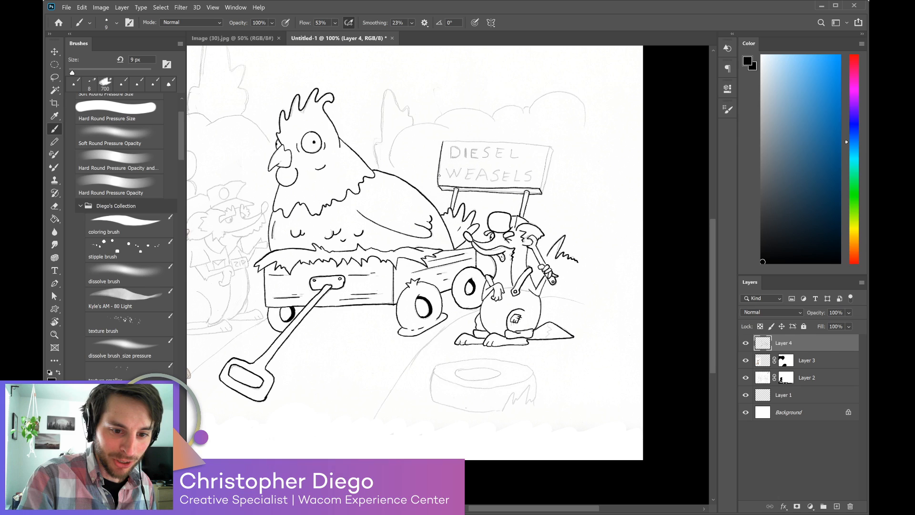
{"action": "left_click_drag", "start_coordinate": [549, 147], "coordinate": [541, 180]}
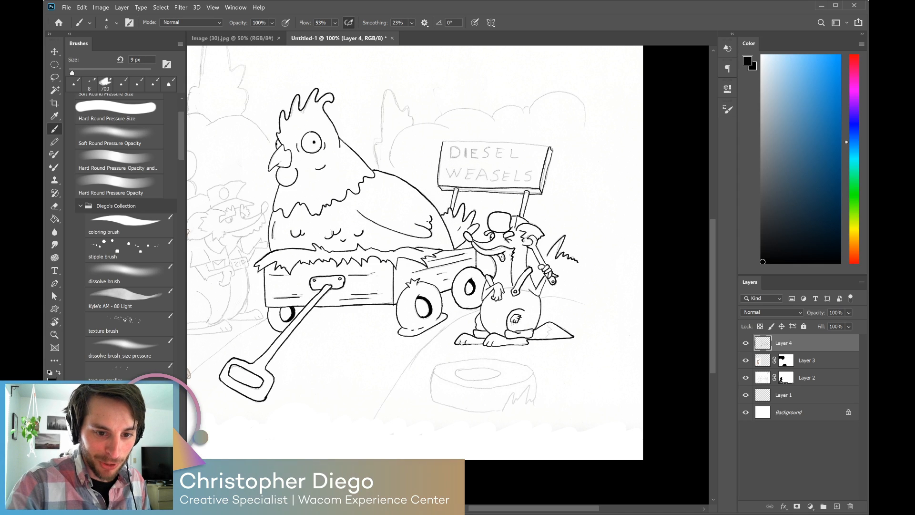
{"action": "key", "text": "r"}
{"action": "mouse_move", "coordinate": [582, 133]}
{"action": "left_mouse_down"}
{"action": "mouse_move", "coordinate": [568, 342]}
{"action": "mouse_move", "coordinate": [582, 269]}
{"action": "left_mouse_up"}
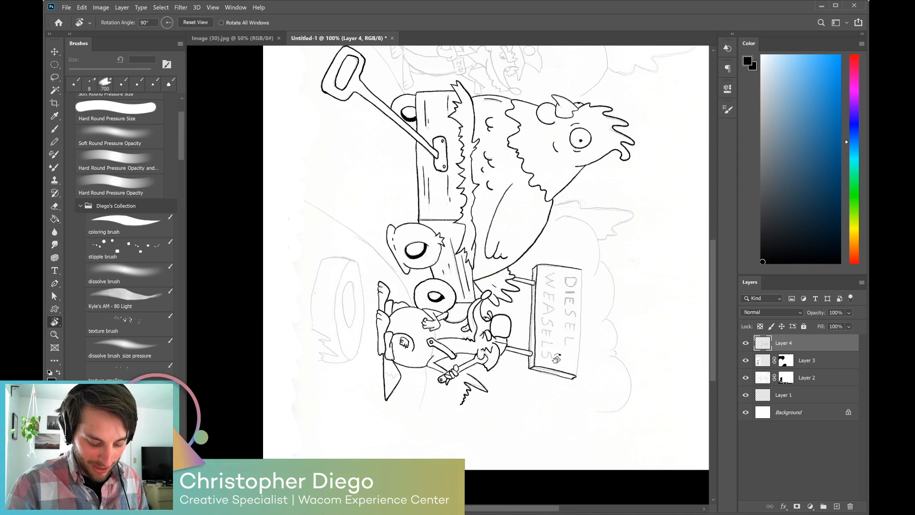
{"action": "key", "text": "b"}
{"action": "left_click_drag", "start_coordinate": [582, 287], "coordinate": [578, 348]}
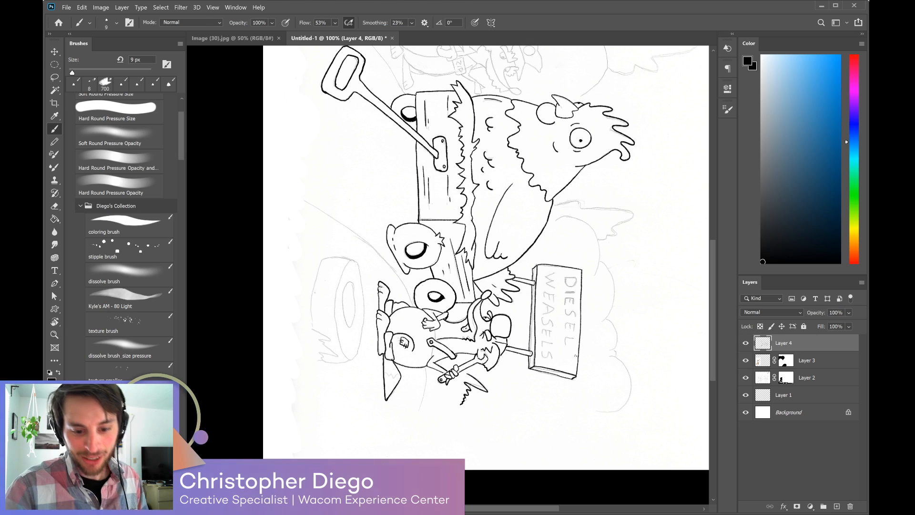
{"action": "key", "text": "r"}
{"action": "left_click_drag", "start_coordinate": [575, 355], "coordinate": [598, 104]}
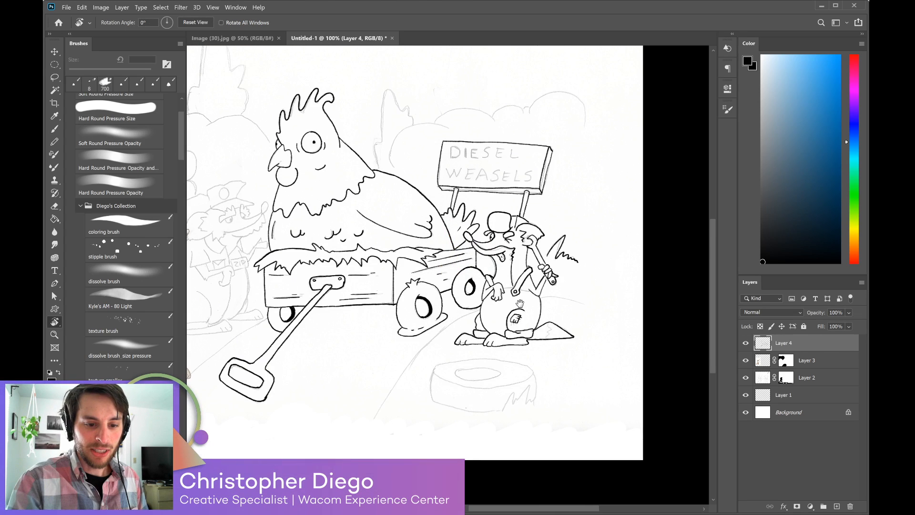
Ink the tire lying below the seated weasel, redoing its outer rim, and the grass tuft overlapping its side.
{"action": "key", "text": "b"}
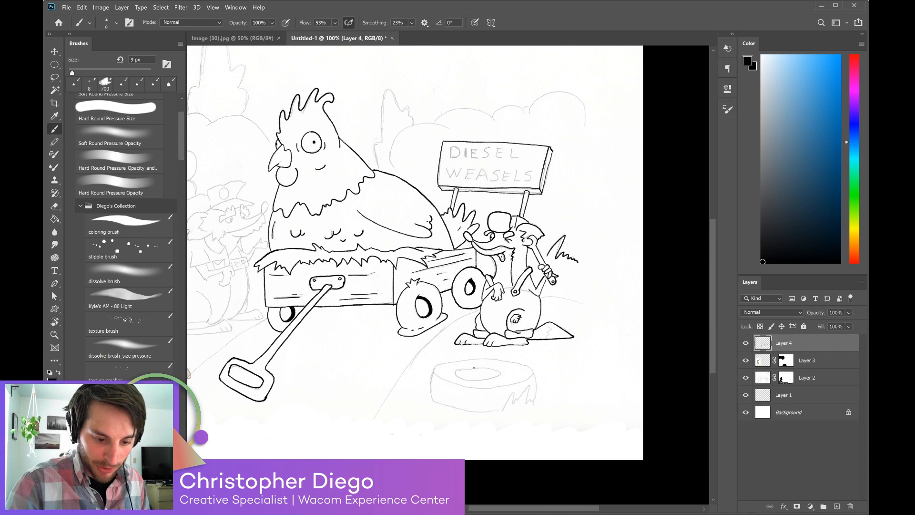
{"action": "mouse_move", "coordinate": [471, 368]}
{"action": "left_mouse_down"}
{"action": "mouse_move", "coordinate": [455, 376]}
{"action": "mouse_move", "coordinate": [499, 376]}
{"action": "mouse_move", "coordinate": [475, 368]}
{"action": "left_mouse_up"}
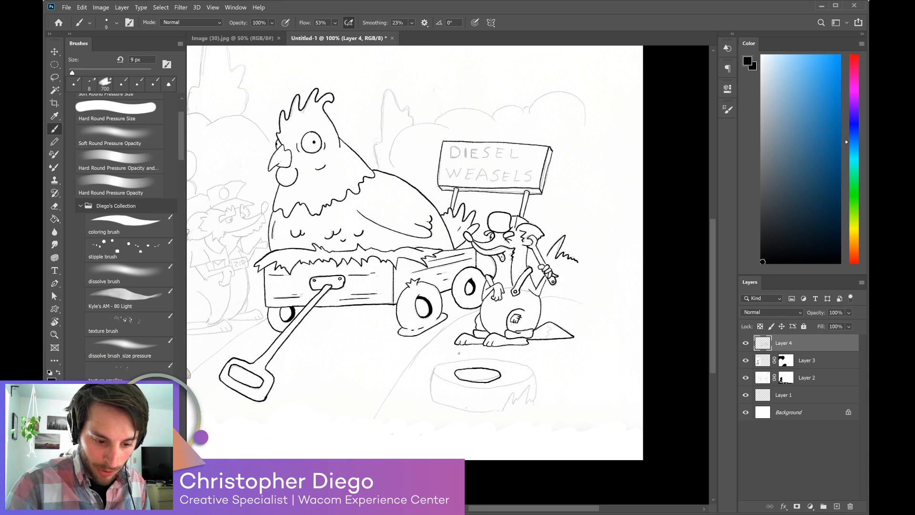
{"action": "mouse_move", "coordinate": [431, 377]}
{"action": "left_mouse_down"}
{"action": "mouse_move", "coordinate": [431, 398]}
{"action": "mouse_move", "coordinate": [446, 364]}
{"action": "mouse_move", "coordinate": [494, 362]}
{"action": "left_mouse_up"}
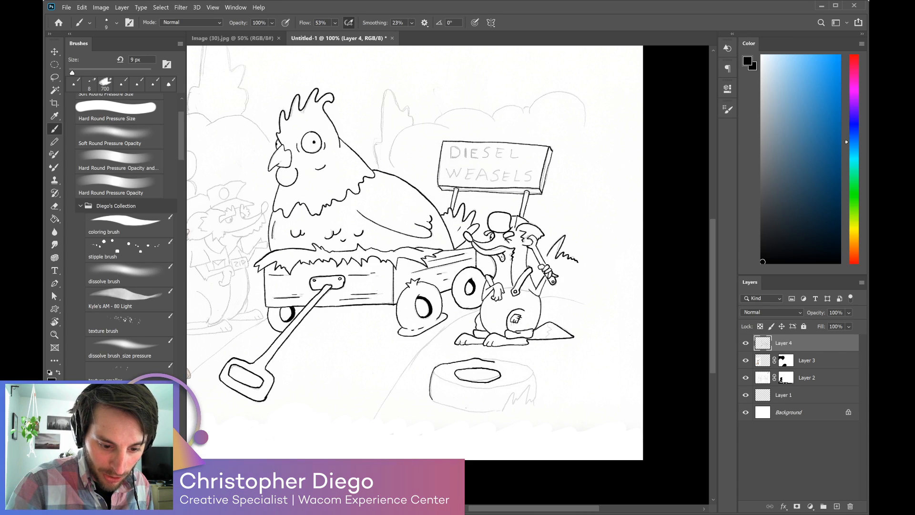
{"action": "key", "text": "ctrl+z"}
{"action": "key", "text": "ctrl+z"}
{"action": "key", "text": "ctrl+z"}
{"action": "mouse_move", "coordinate": [434, 368]}
{"action": "left_mouse_down"}
{"action": "mouse_move", "coordinate": [480, 359]}
{"action": "mouse_move", "coordinate": [534, 370]}
{"action": "mouse_move", "coordinate": [530, 379]}
{"action": "mouse_move", "coordinate": [494, 389]}
{"action": "mouse_move", "coordinate": [434, 373]}
{"action": "left_mouse_up"}
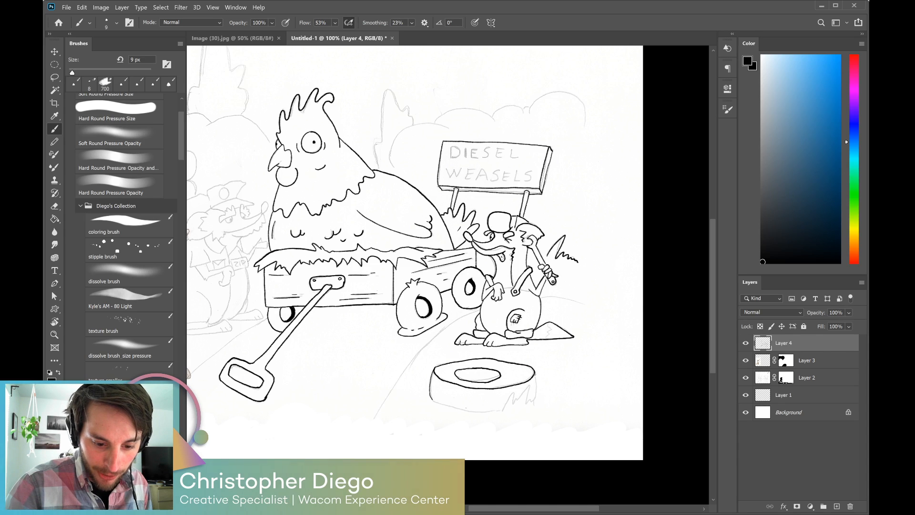
{"action": "left_click_drag", "start_coordinate": [535, 375], "coordinate": [536, 395]}
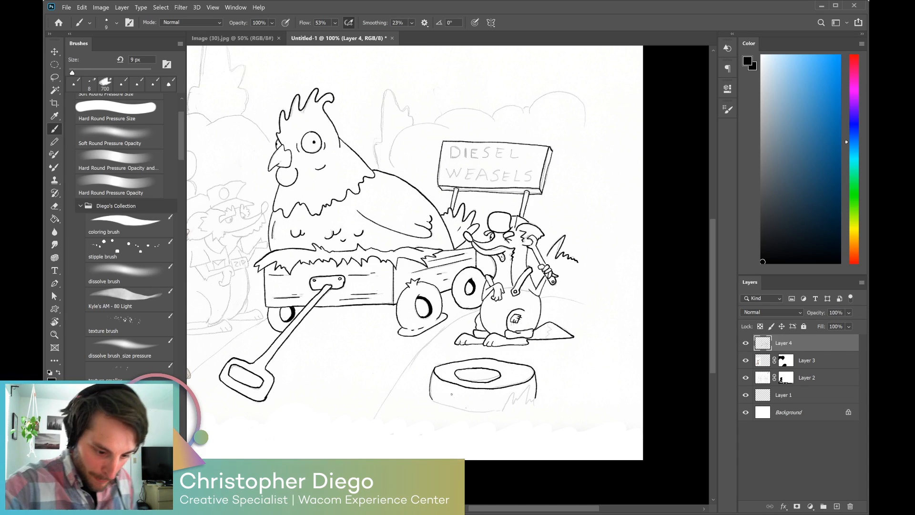
{"action": "mouse_move", "coordinate": [433, 401]}
{"action": "left_mouse_down"}
{"action": "mouse_move", "coordinate": [490, 411]}
{"action": "mouse_move", "coordinate": [515, 397]}
{"action": "mouse_move", "coordinate": [520, 403]}
{"action": "mouse_move", "coordinate": [528, 385]}
{"action": "mouse_move", "coordinate": [532, 403]}
{"action": "mouse_move", "coordinate": [550, 410]}
{"action": "left_mouse_up"}
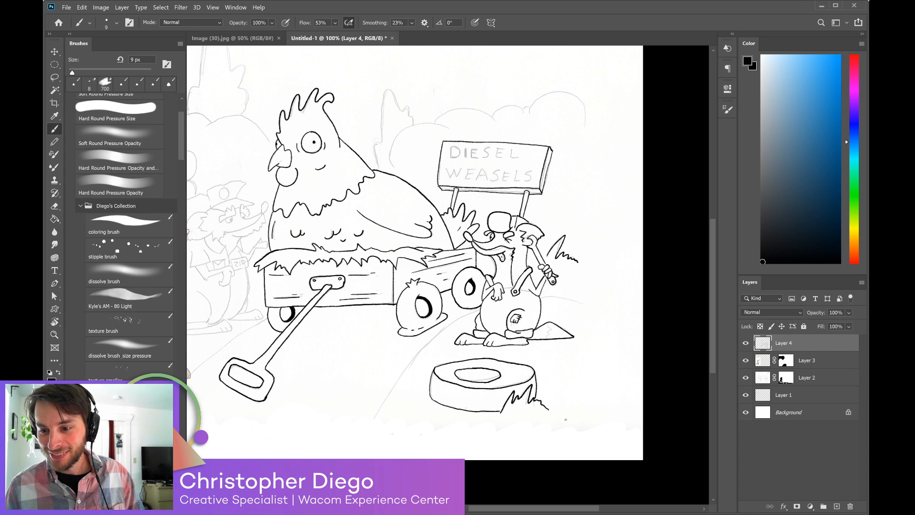
Ink both curved edges of the road running beneath the wagon toward the foreground.
{"action": "left_click_drag", "start_coordinate": [420, 375], "coordinate": [470, 367]}
{"action": "left_click_drag", "start_coordinate": [525, 304], "coordinate": [426, 410]}
{"action": "left_click_drag", "start_coordinate": [362, 388], "coordinate": [540, 341]}
{"action": "left_click_drag", "start_coordinate": [494, 264], "coordinate": [380, 382]}
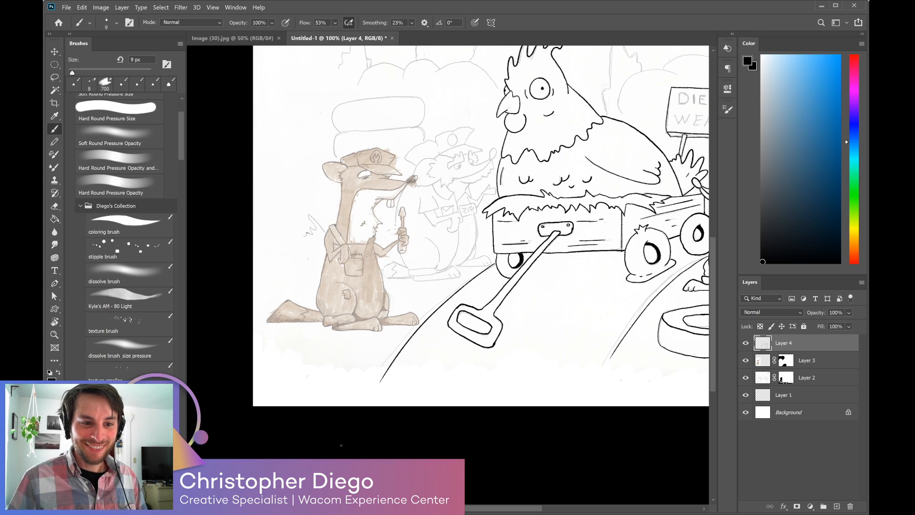
Ink the furry cheek, eyes, snout, dark nose and mouth of the weasel standing between the brown weasel and the wagon.
{"action": "mouse_move", "coordinate": [642, 305]}
{"action": "left_mouse_down"}
{"action": "mouse_move", "coordinate": [529, 337]}
{"action": "mouse_move", "coordinate": [492, 366]}
{"action": "mouse_move", "coordinate": [608, 403]}
{"action": "mouse_move", "coordinate": [583, 407]}
{"action": "mouse_move", "coordinate": [574, 419]}
{"action": "mouse_move", "coordinate": [596, 397]}
{"action": "mouse_move", "coordinate": [629, 389]}
{"action": "mouse_move", "coordinate": [590, 412]}
{"action": "mouse_move", "coordinate": [598, 430]}
{"action": "mouse_move", "coordinate": [614, 406]}
{"action": "mouse_move", "coordinate": [514, 406]}
{"action": "mouse_move", "coordinate": [590, 412]}
{"action": "mouse_move", "coordinate": [588, 394]}
{"action": "mouse_move", "coordinate": [607, 392]}
{"action": "mouse_move", "coordinate": [553, 408]}
{"action": "mouse_move", "coordinate": [569, 390]}
{"action": "mouse_move", "coordinate": [687, 359]}
{"action": "mouse_move", "coordinate": [716, 336]}
{"action": "left_mouse_up"}
{"action": "key", "text": "ctrl+plus"}
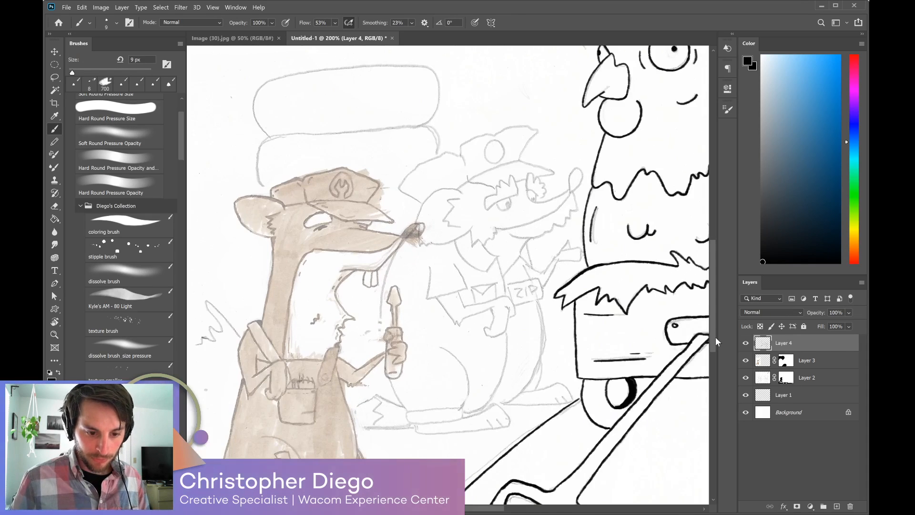
{"action": "key", "text": "z"}
{"action": "left_click_drag", "start_coordinate": [543, 335], "coordinate": [533, 334]}
{"action": "key", "text": "b"}
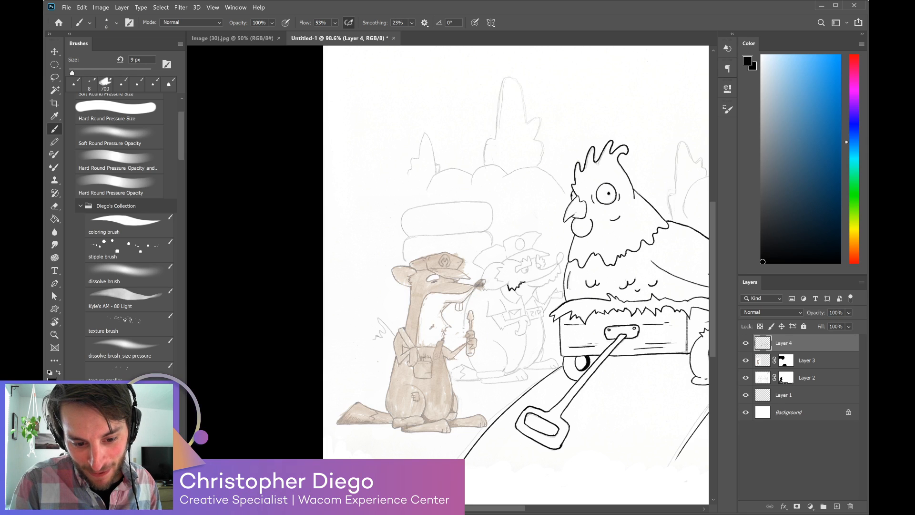
{"action": "left_click_drag", "start_coordinate": [533, 281], "coordinate": [555, 269]}
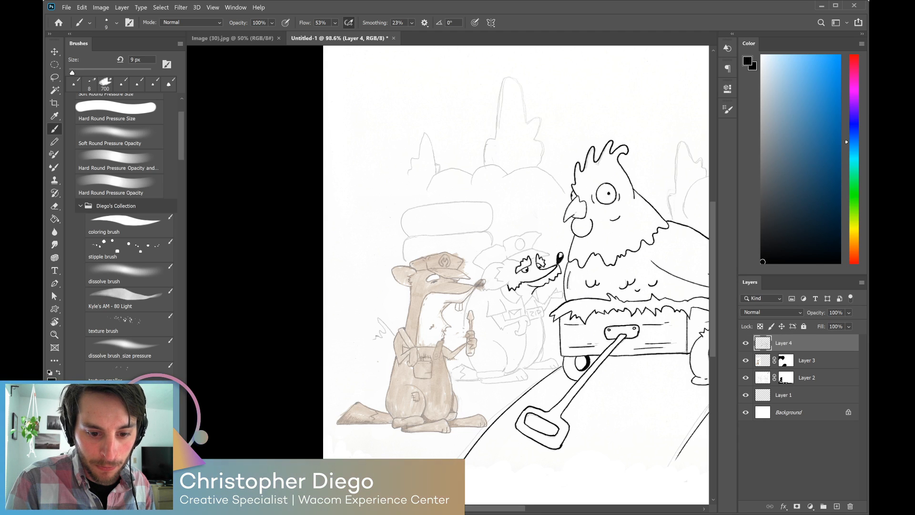
{"action": "left_click_drag", "start_coordinate": [667, 290], "coordinate": [555, 304]}
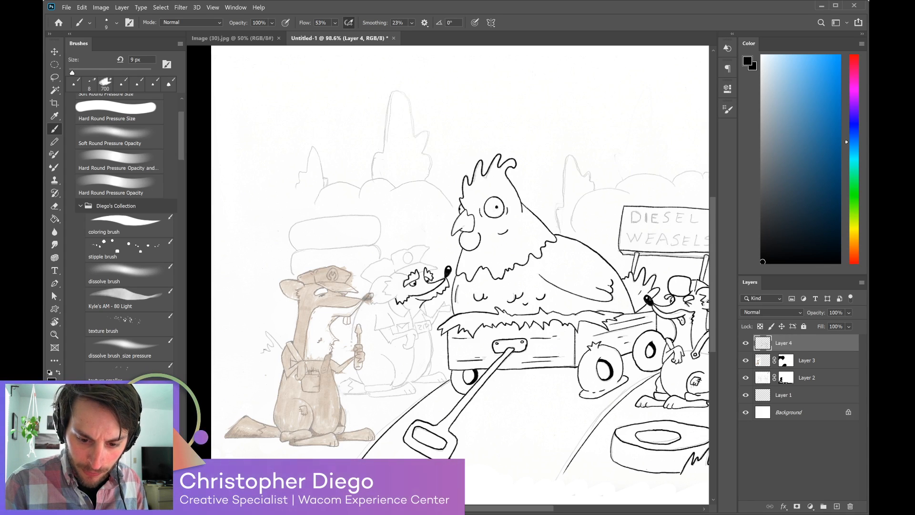
{"action": "key", "text": "e"}
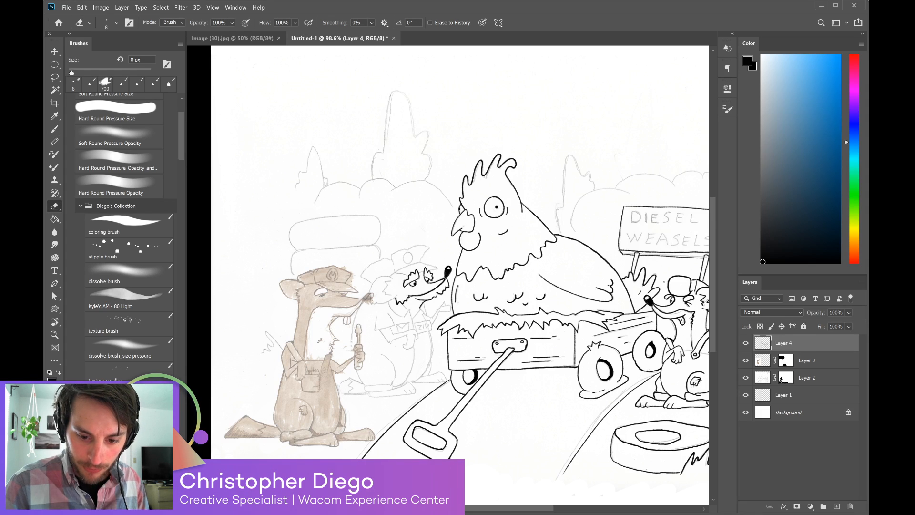
{"action": "key", "text": "b"}
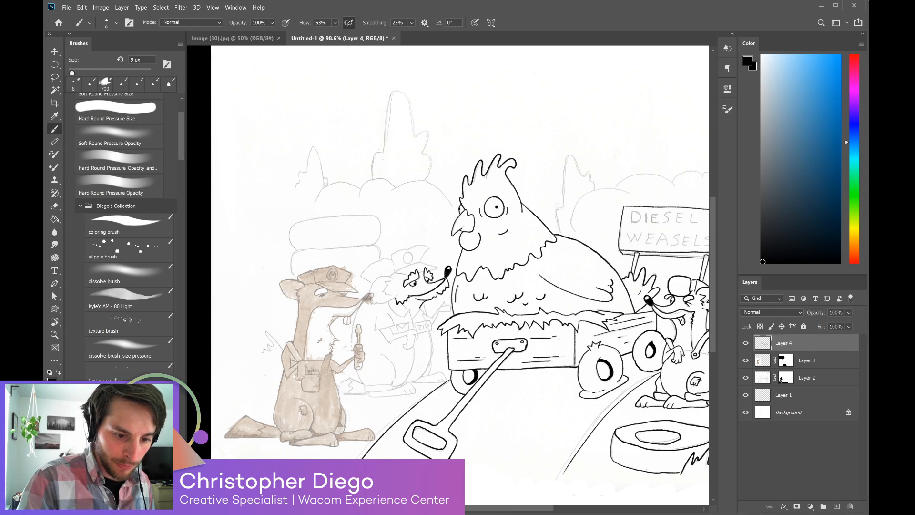
{"action": "key", "text": "e"}
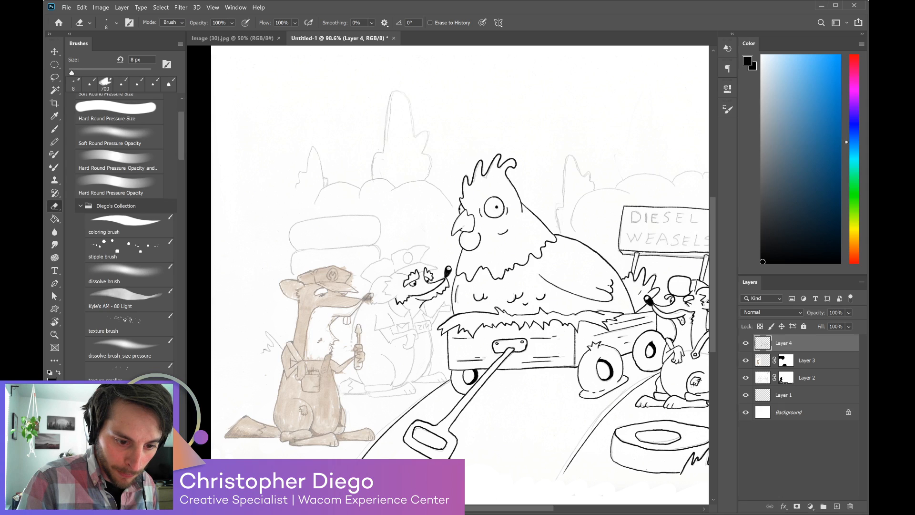
Ink the middle weasel's cap with its brim, along with the hair, ear and back of the head.
{"action": "left_click_drag", "start_coordinate": [429, 324], "coordinate": [502, 317]}
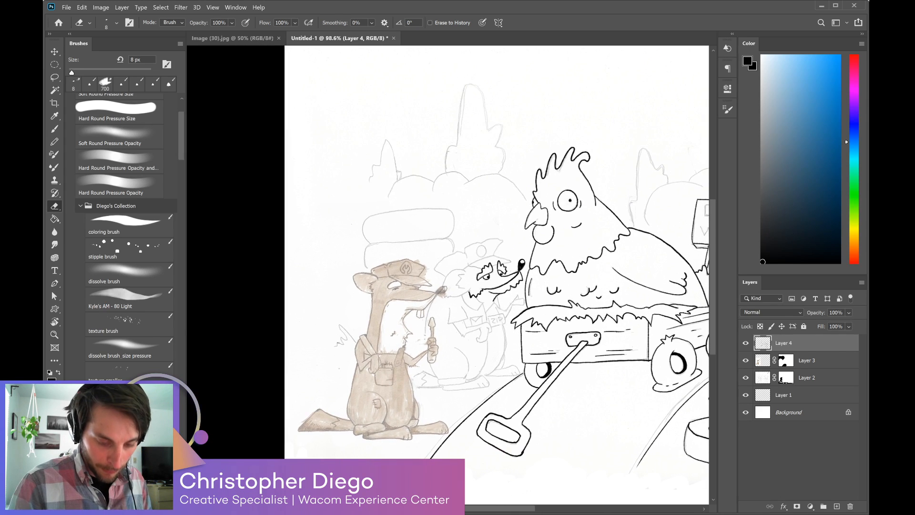
{"action": "key", "text": "b"}
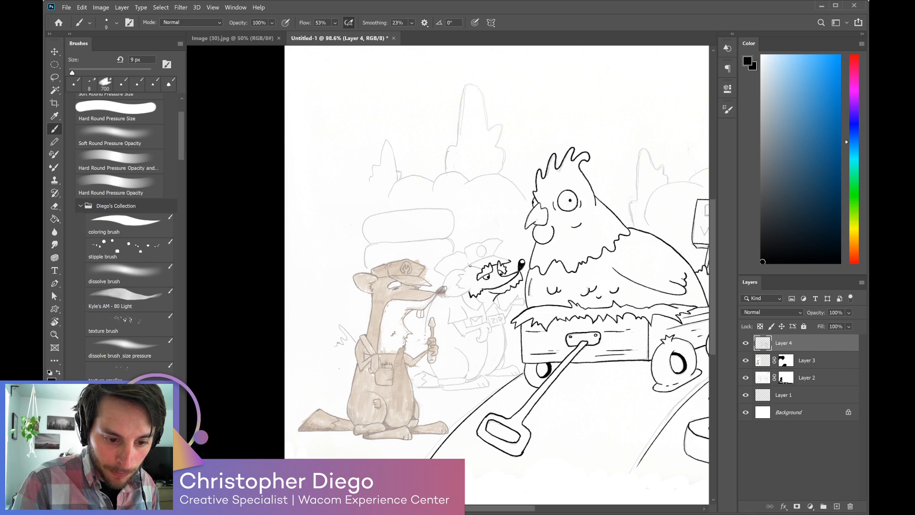
{"action": "left_click_drag", "start_coordinate": [469, 265], "coordinate": [493, 256]}
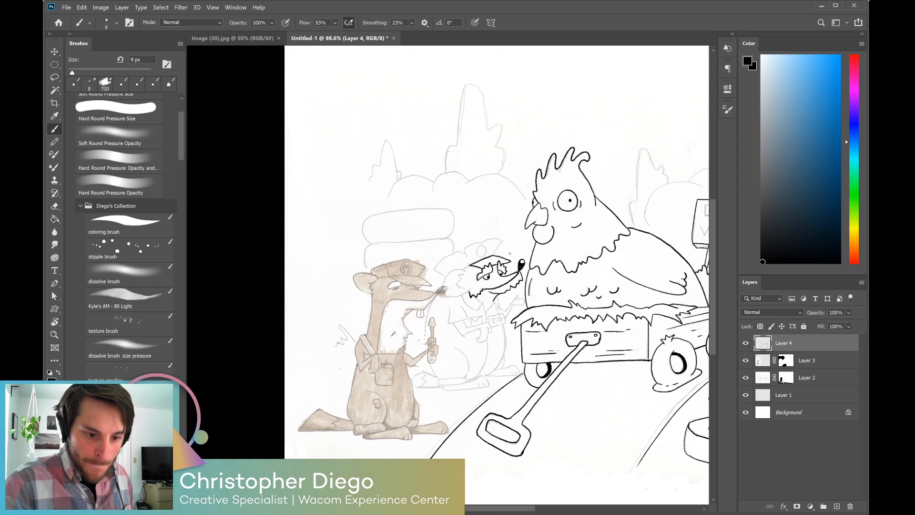
{"action": "left_click_drag", "start_coordinate": [493, 239], "coordinate": [465, 250]}
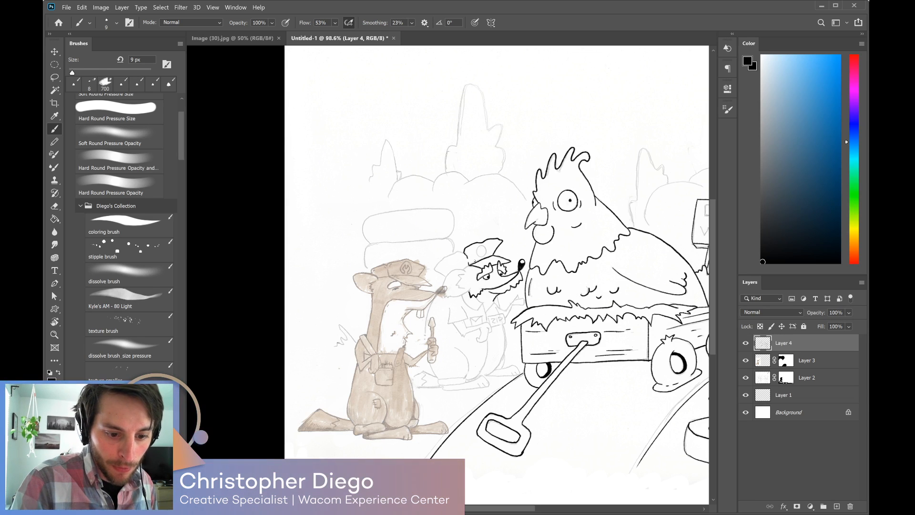
{"action": "left_click_drag", "start_coordinate": [463, 251], "coordinate": [436, 265]}
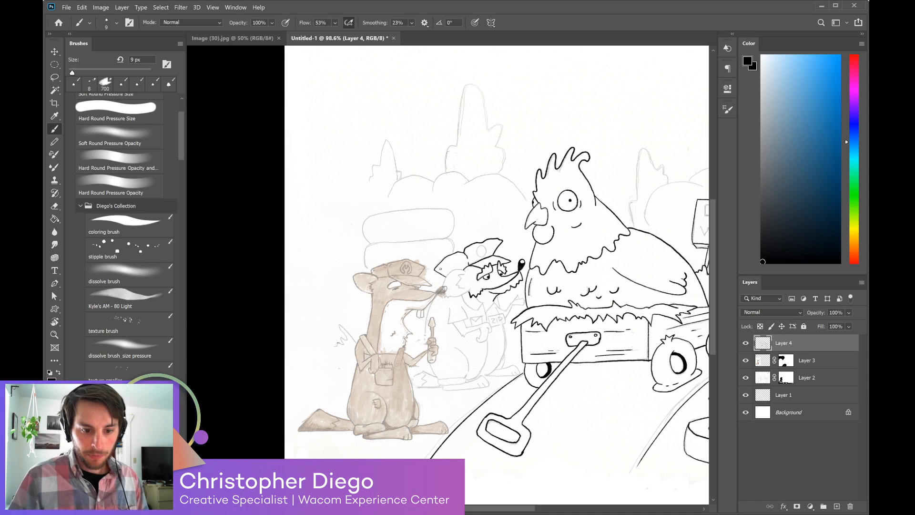
{"action": "mouse_move", "coordinate": [445, 282]}
{"action": "left_mouse_down"}
{"action": "mouse_move", "coordinate": [455, 270]}
{"action": "mouse_move", "coordinate": [456, 285]}
{"action": "left_mouse_up"}
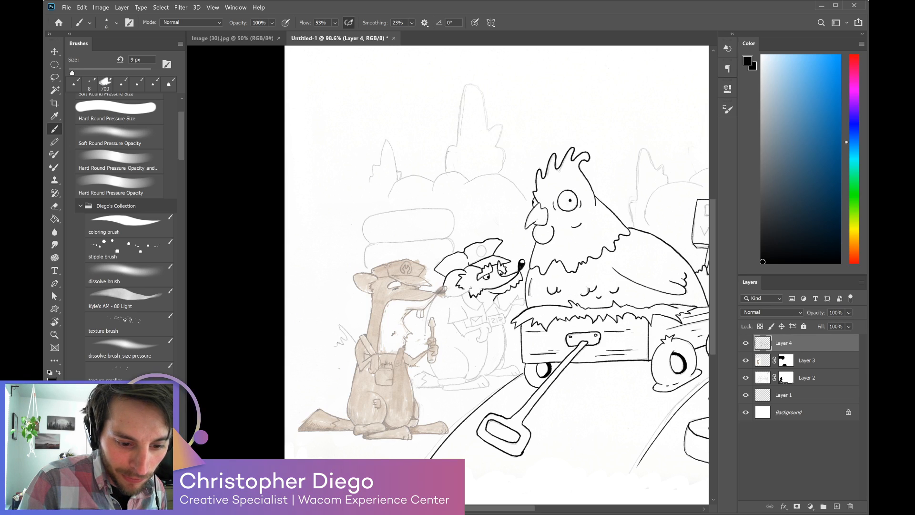
{"action": "mouse_move", "coordinate": [456, 295]}
{"action": "left_mouse_down"}
{"action": "mouse_move", "coordinate": [447, 297]}
{"action": "mouse_move", "coordinate": [468, 263]}
{"action": "left_mouse_up"}
Ink the middle weasel's neck fur and shirt collar below the chin.
{"action": "mouse_move", "coordinate": [672, 358]}
{"action": "left_mouse_down"}
{"action": "mouse_move", "coordinate": [508, 365]}
{"action": "mouse_move", "coordinate": [518, 336]}
{"action": "mouse_move", "coordinate": [560, 311]}
{"action": "mouse_move", "coordinate": [629, 343]}
{"action": "mouse_move", "coordinate": [648, 341]}
{"action": "left_mouse_up"}
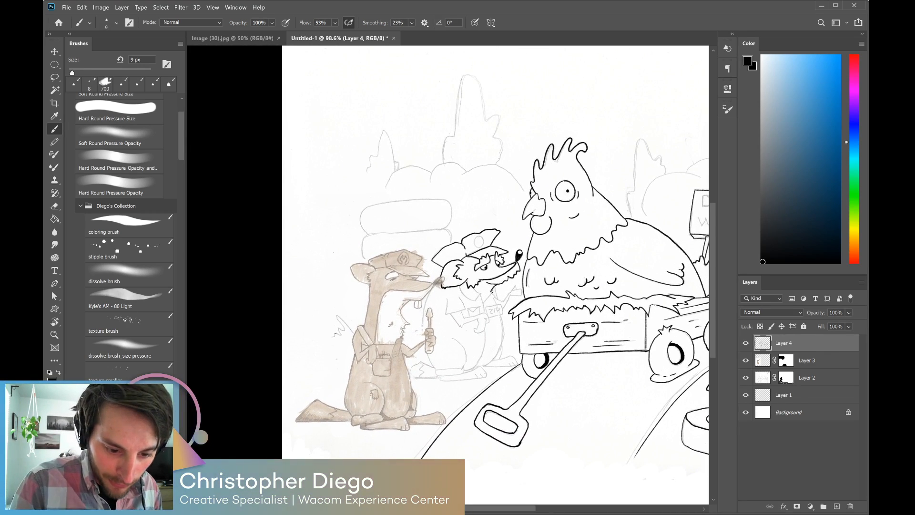
{"action": "mouse_move", "coordinate": [491, 293]}
{"action": "left_mouse_down"}
{"action": "mouse_move", "coordinate": [496, 298]}
{"action": "mouse_move", "coordinate": [495, 290]}
{"action": "left_mouse_up"}
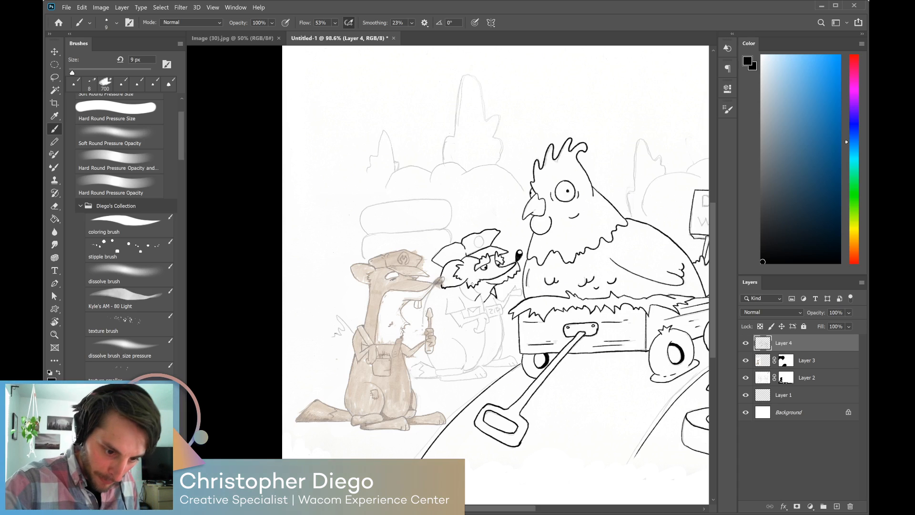
{"action": "left_click_drag", "start_coordinate": [465, 295], "coordinate": [473, 300]}
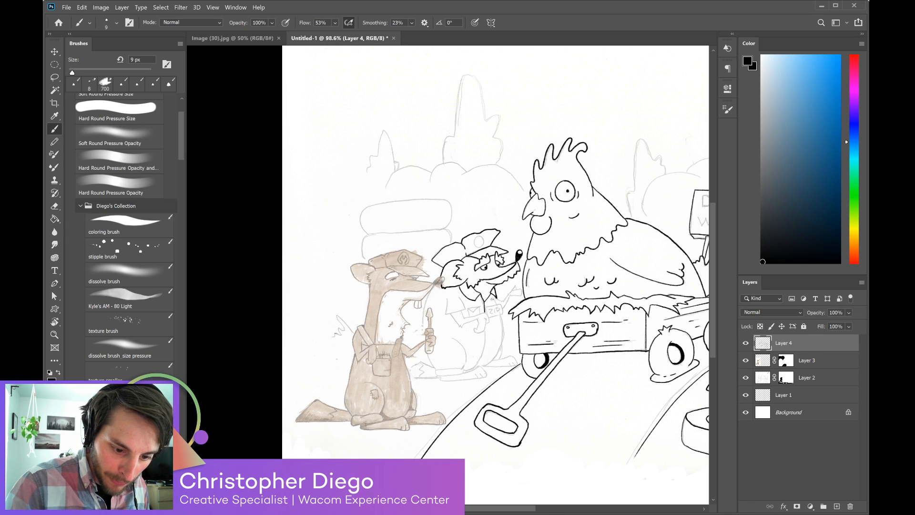
Ink the middle weasel's button row, ZIP tag, arms and hands, and the belly edge nearest the wagon.
{"action": "left_click_drag", "start_coordinate": [485, 330], "coordinate": [480, 357]}
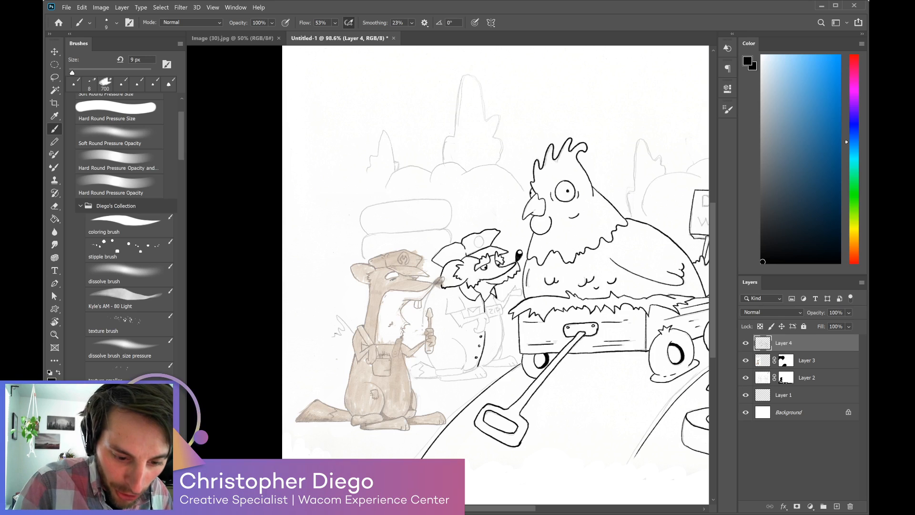
{"action": "mouse_move", "coordinate": [485, 308]}
{"action": "left_mouse_down"}
{"action": "mouse_move", "coordinate": [499, 303]}
{"action": "mouse_move", "coordinate": [501, 313]}
{"action": "left_mouse_up"}
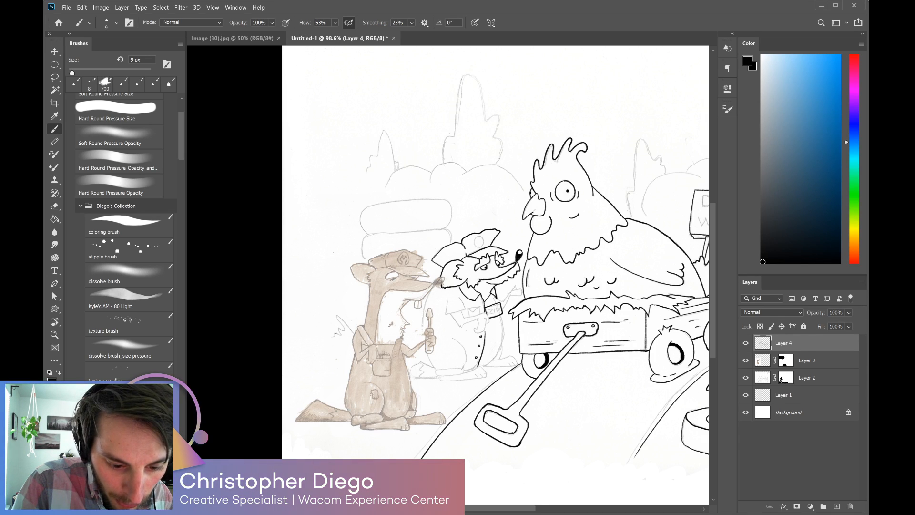
{"action": "left_click_drag", "start_coordinate": [487, 308], "coordinate": [492, 314]}
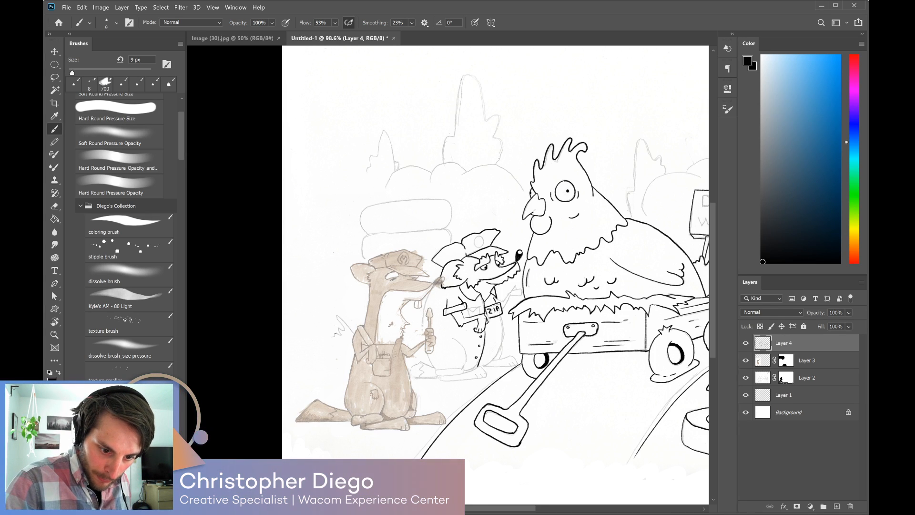
{"action": "left_click_drag", "start_coordinate": [500, 316], "coordinate": [502, 339]}
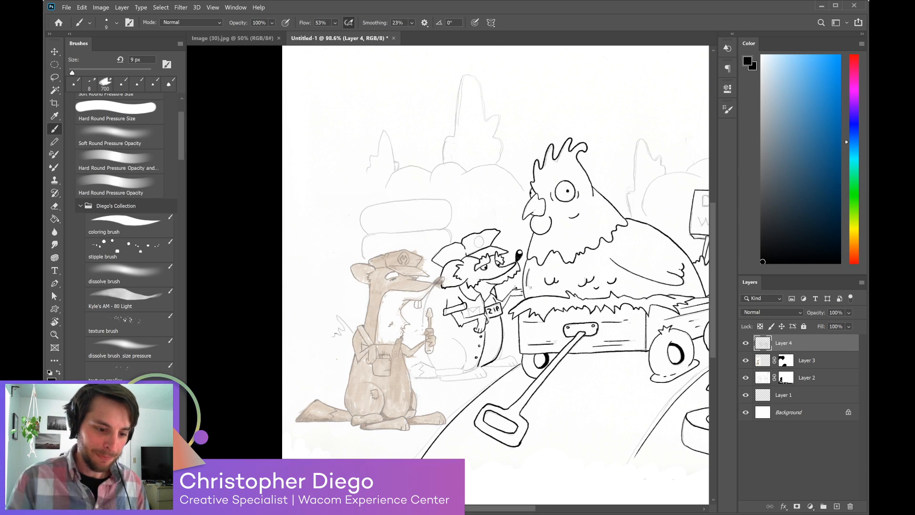
Ink the middle weasel's rounded back, thigh curve, trouser cuff and the foot nearest the wagon.
{"action": "left_click_drag", "start_coordinate": [430, 290], "coordinate": [420, 332]}
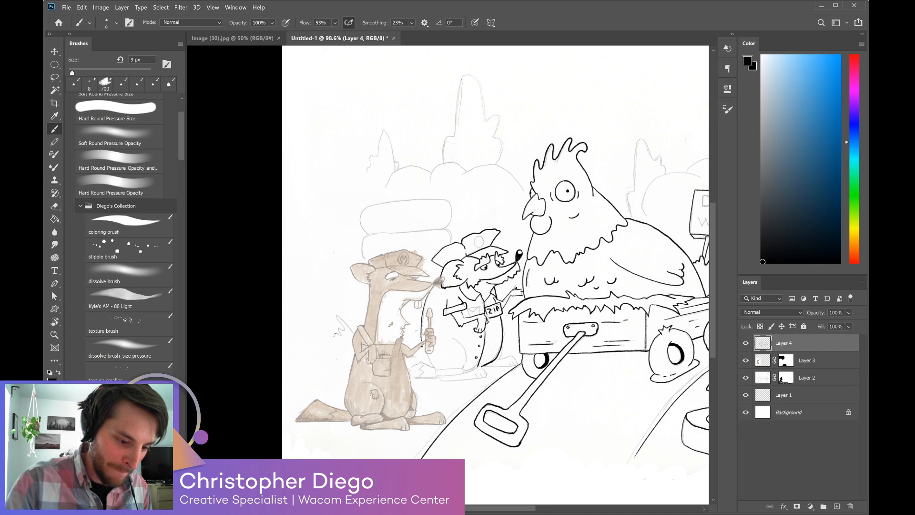
{"action": "left_click_drag", "start_coordinate": [423, 353], "coordinate": [428, 363]}
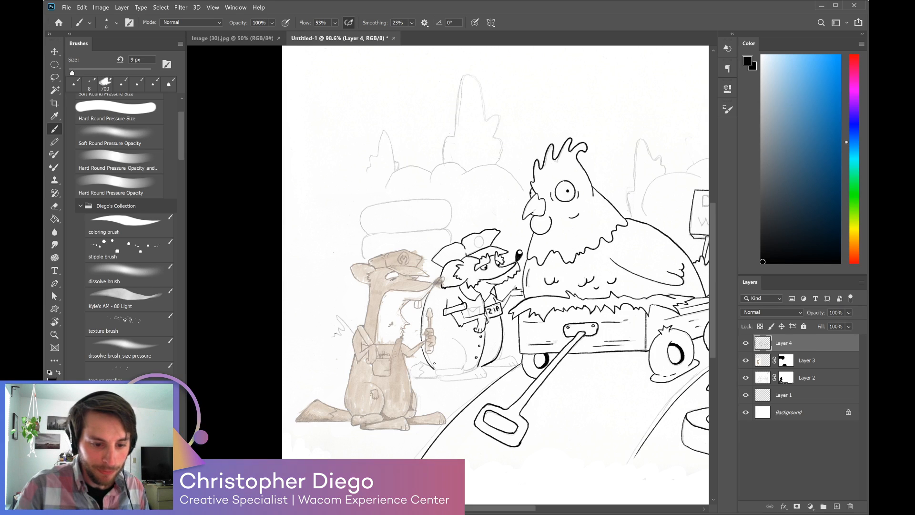
{"action": "left_click_drag", "start_coordinate": [463, 350], "coordinate": [466, 359]}
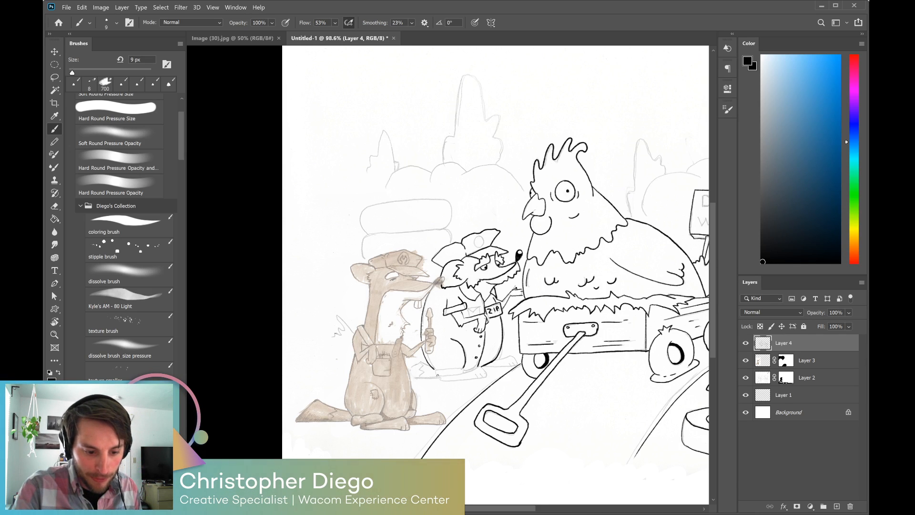
{"action": "left_click_drag", "start_coordinate": [447, 377], "coordinate": [457, 375]}
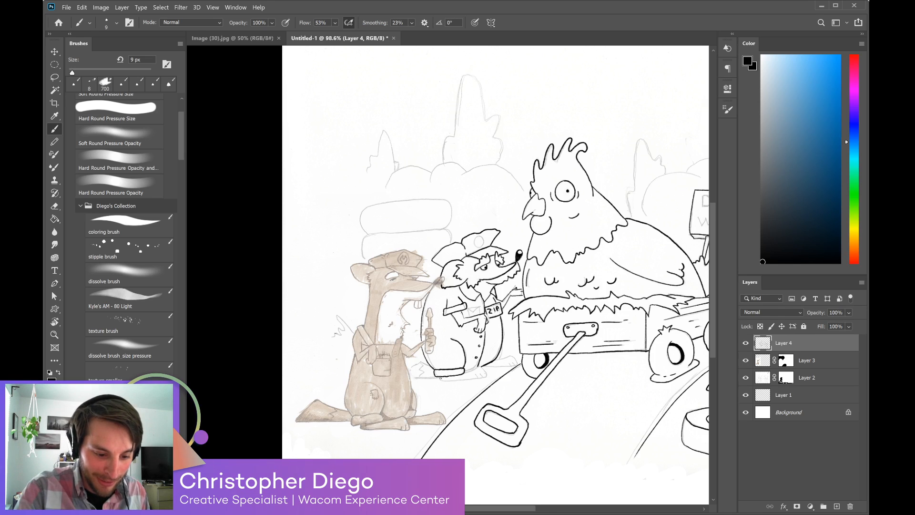
{"action": "left_click_drag", "start_coordinate": [471, 372], "coordinate": [486, 373]}
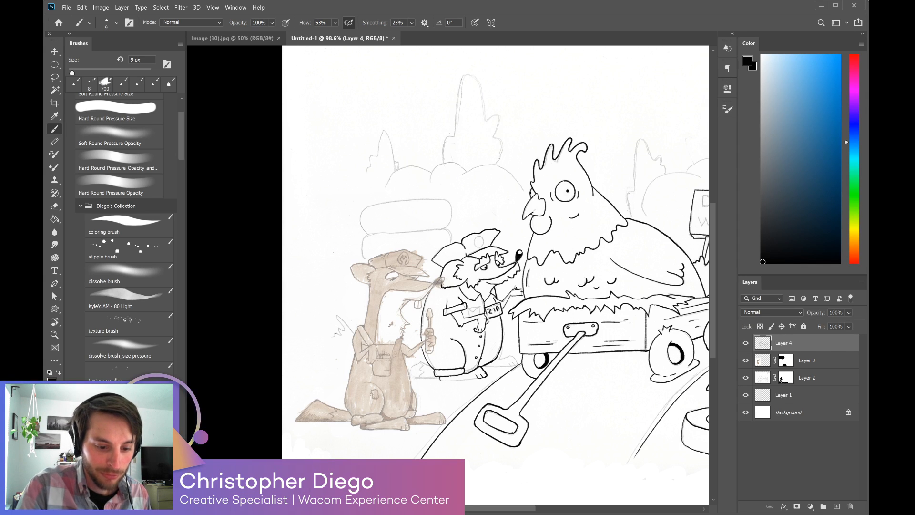
Ink the lower contours and toes of the middle weasel's feet.
{"action": "key", "text": "r"}
{"action": "left_click_drag", "start_coordinate": [614, 340], "coordinate": [530, 455]}
{"action": "key", "text": "b"}
{"action": "left_click_drag", "start_coordinate": [369, 345], "coordinate": [395, 367]}
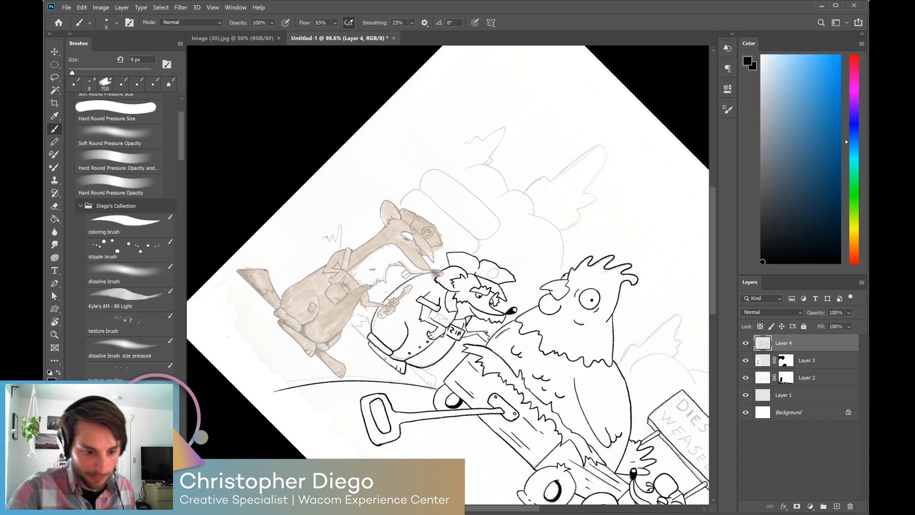
{"action": "left_click_drag", "start_coordinate": [410, 365], "coordinate": [434, 387]}
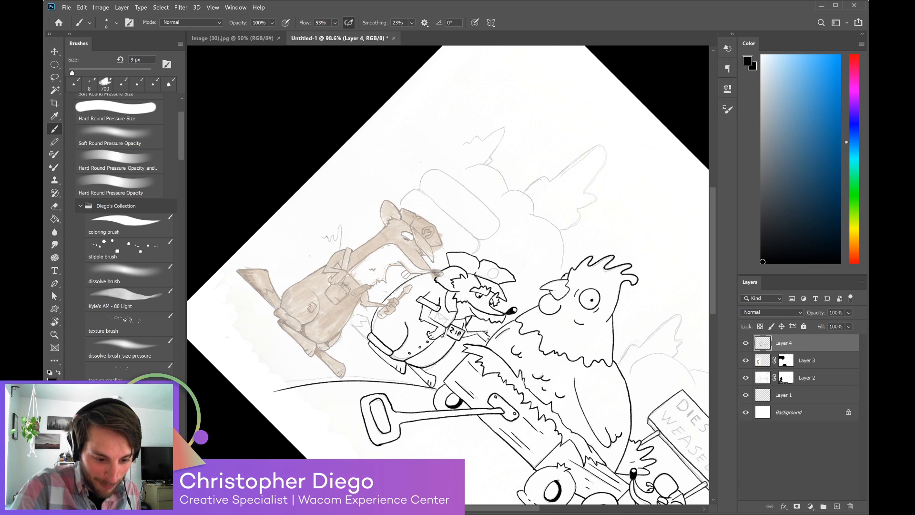
Ink the middle weasel's foot beside the brown weasel and the envelope held at his chest.
{"action": "key", "text": "r"}
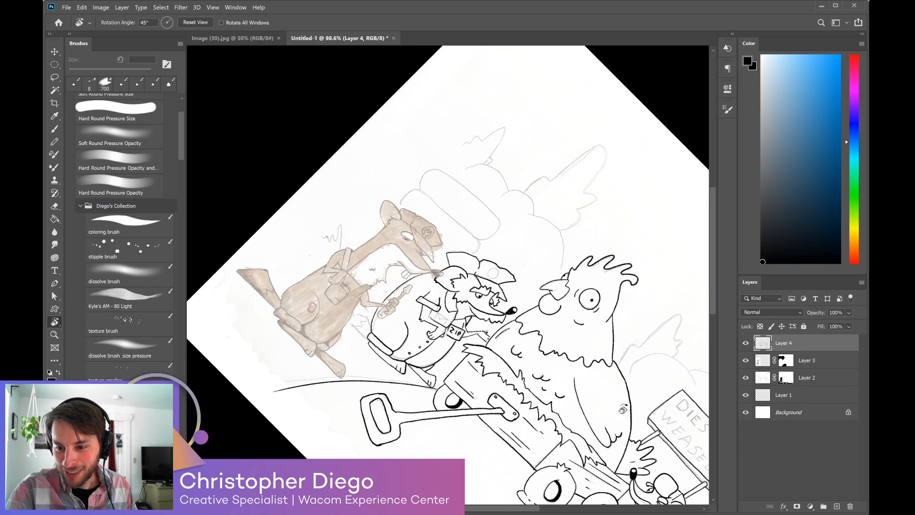
{"action": "left_click_drag", "start_coordinate": [640, 399], "coordinate": [650, 346]}
{"action": "left_click_drag", "start_coordinate": [640, 326], "coordinate": [627, 297]}
{"action": "key", "text": "b"}
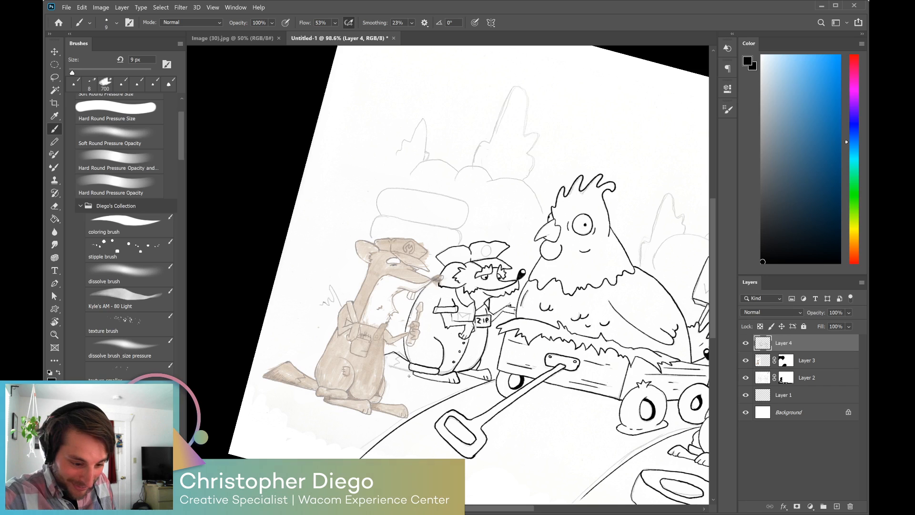
{"action": "left_click_drag", "start_coordinate": [389, 367], "coordinate": [401, 370]}
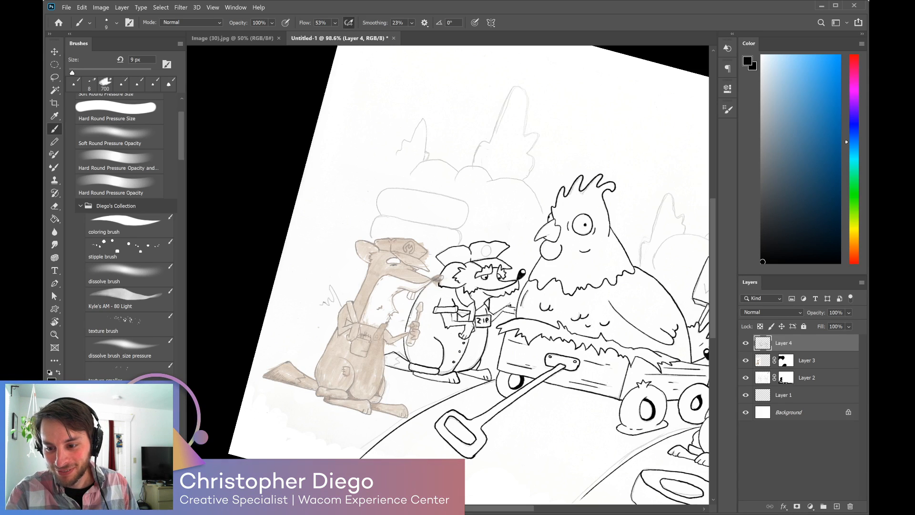
Ink the brown weasel's shoulder strap, bent arm and the hand resting beside the pocket.
{"action": "key", "text": "r"}
{"action": "left_click_drag", "start_coordinate": [675, 380], "coordinate": [679, 362]}
{"action": "left_click_drag", "start_coordinate": [619, 371], "coordinate": [554, 355]}
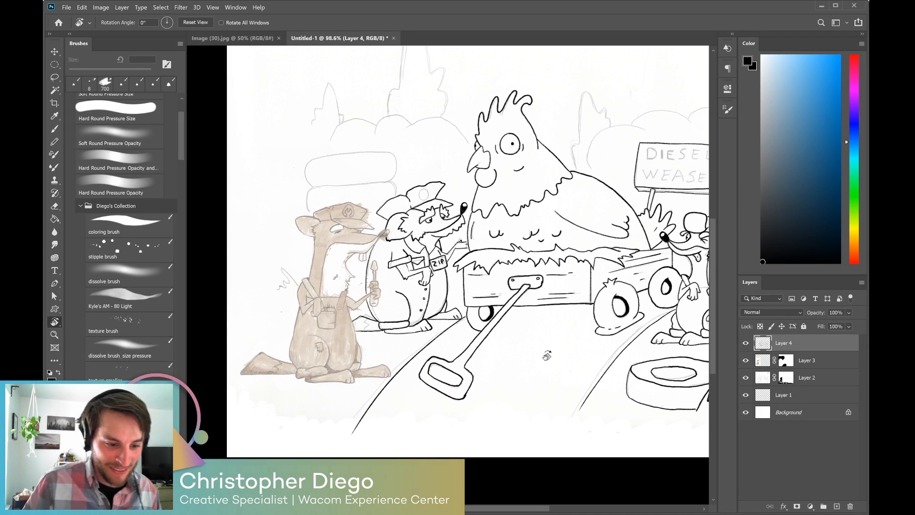
{"action": "key", "text": "b"}
{"action": "left_click_drag", "start_coordinate": [314, 237], "coordinate": [309, 278]}
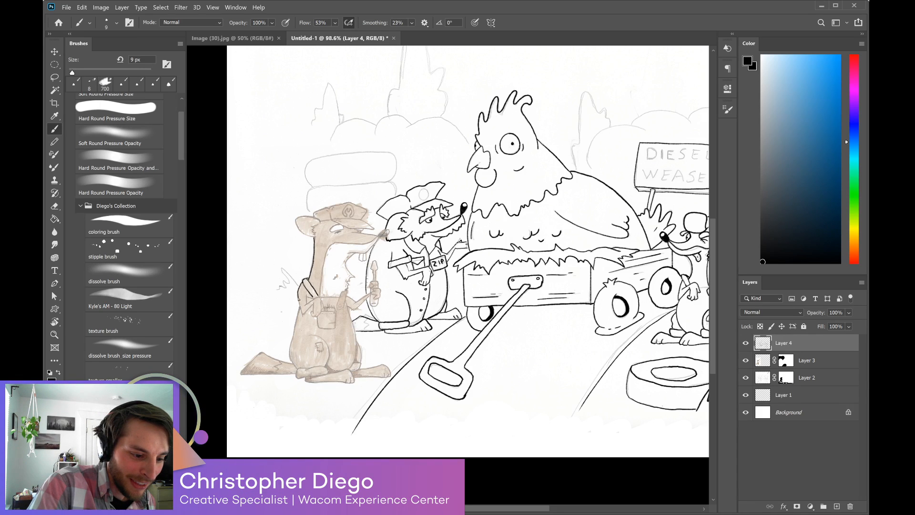
{"action": "left_click_drag", "start_coordinate": [299, 300], "coordinate": [305, 317]}
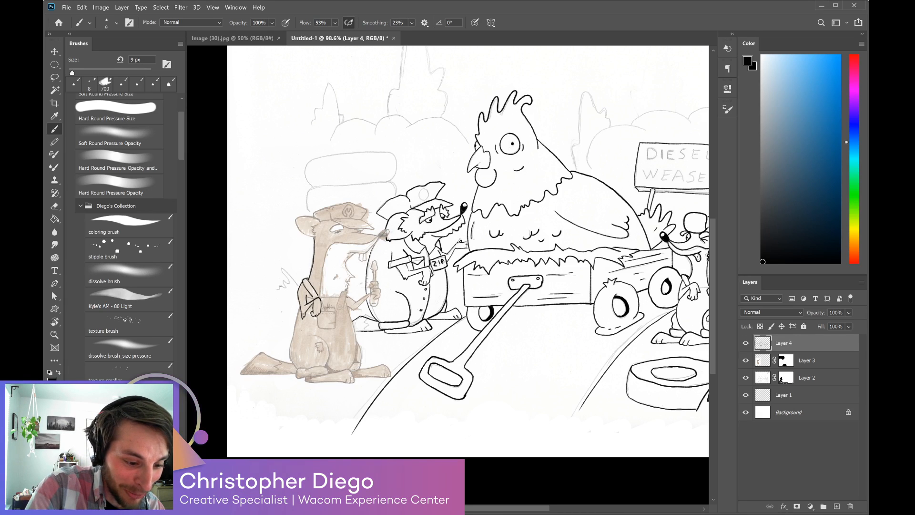
Ink the brown weasel's front overall strap, chest pocket with its contents, and the bib's upper edge.
{"action": "left_click_drag", "start_coordinate": [349, 290], "coordinate": [345, 298]}
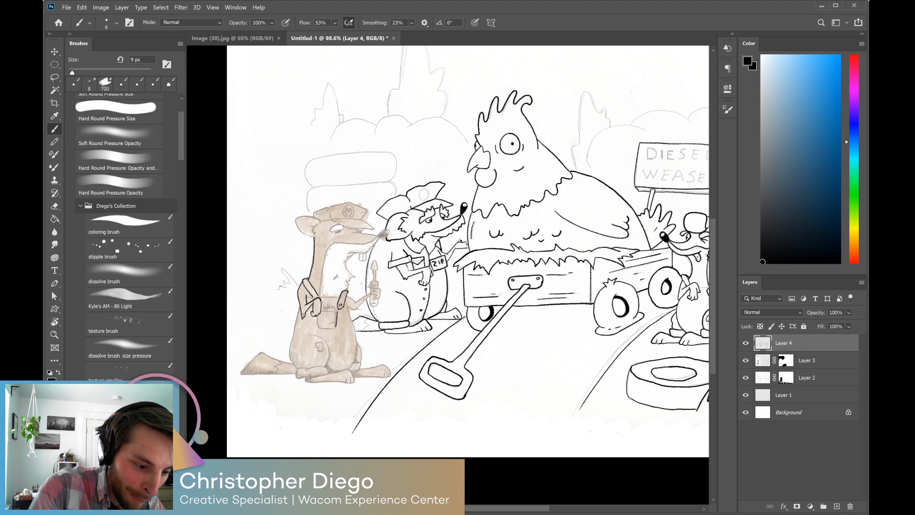
{"action": "mouse_move", "coordinate": [318, 327]}
{"action": "left_mouse_down"}
{"action": "mouse_move", "coordinate": [332, 329]}
{"action": "mouse_move", "coordinate": [335, 311]}
{"action": "left_mouse_up"}
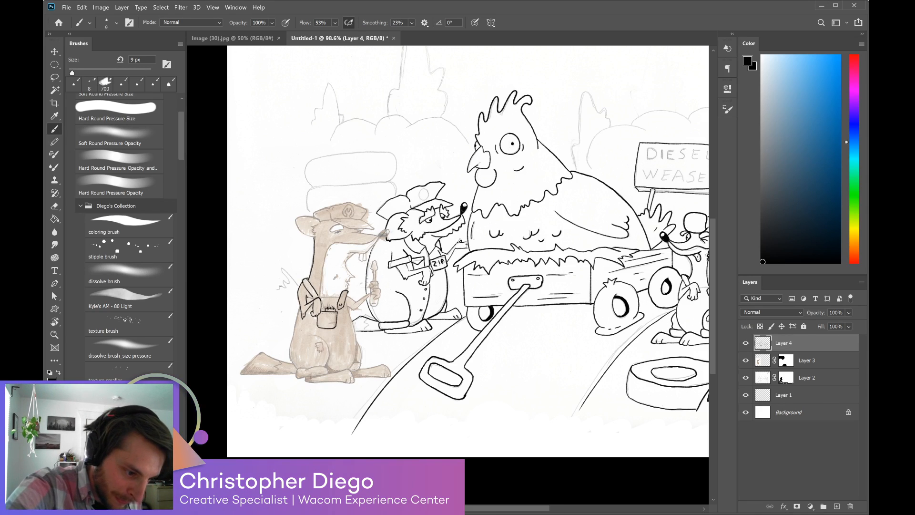
{"action": "left_click_drag", "start_coordinate": [319, 298], "coordinate": [329, 296]}
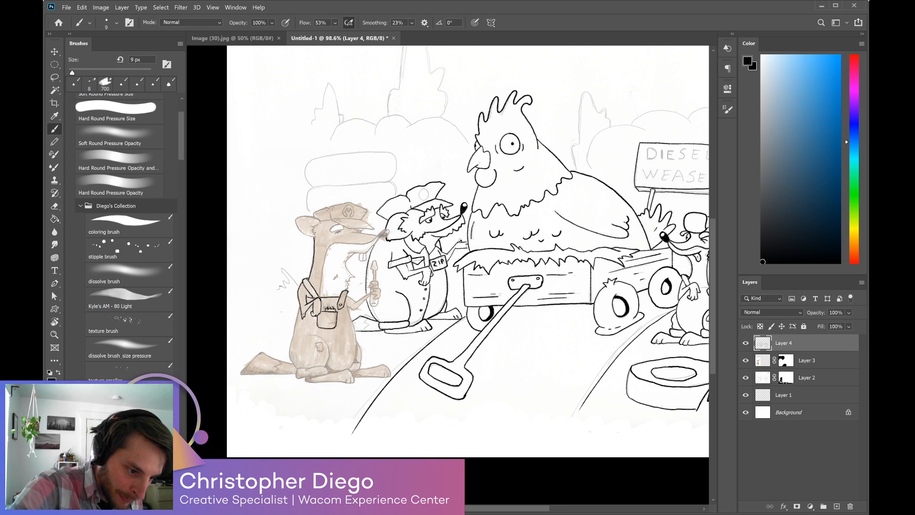
{"action": "key", "text": "e"}
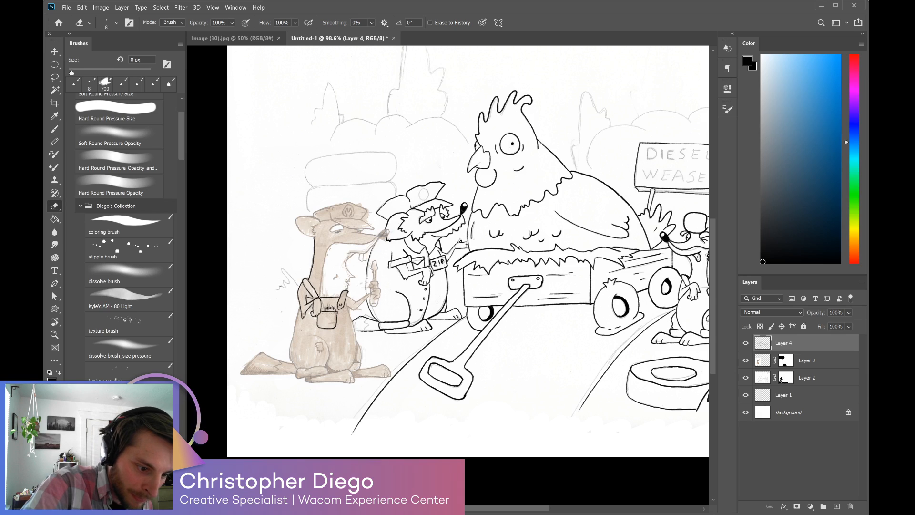
{"action": "key", "text": "b"}
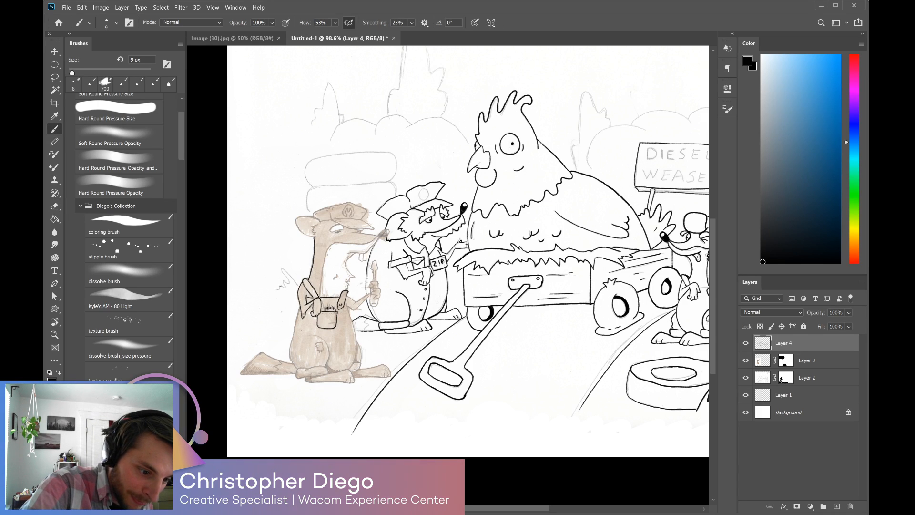
Ink the brown weasel's bib side, lower belly and leg, and the foot with its toes pointing toward the road.
{"action": "left_click_drag", "start_coordinate": [316, 296], "coordinate": [312, 299]}
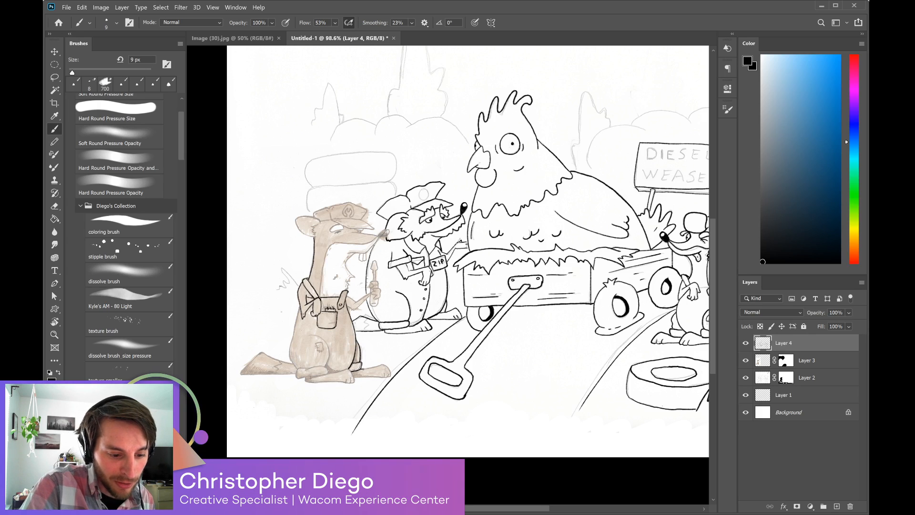
{"action": "left_click_drag", "start_coordinate": [378, 366], "coordinate": [386, 367]}
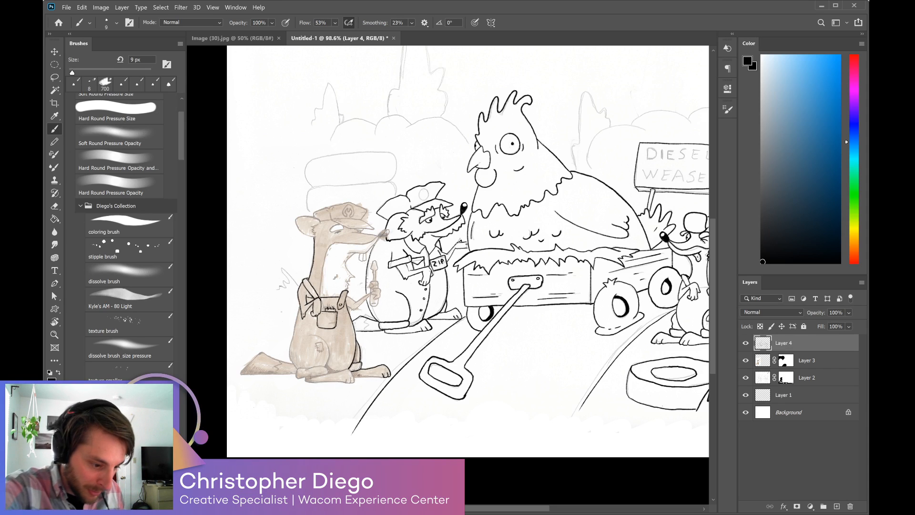
{"action": "left_click_drag", "start_coordinate": [360, 376], "coordinate": [383, 377]}
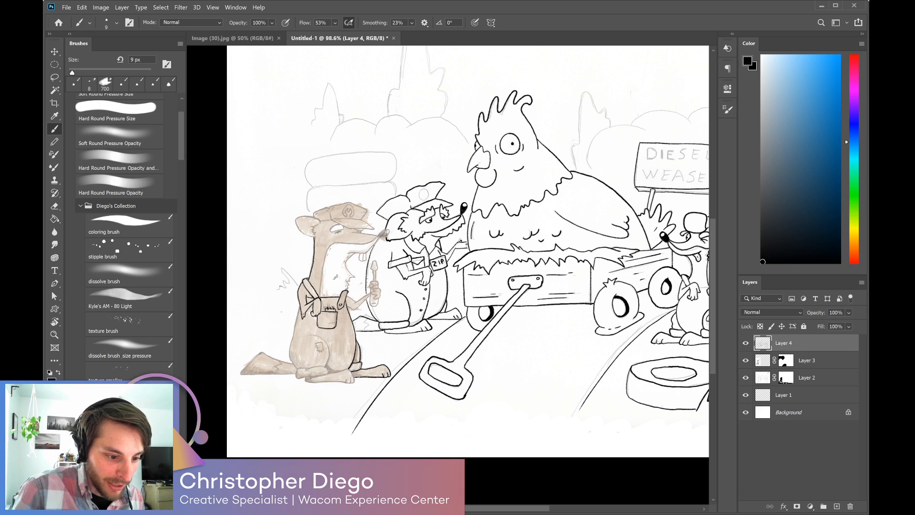
Ink the brown weasel's jagged chest fur below the chin, redoing the first stroke.
{"action": "left_click_drag", "start_coordinate": [345, 258], "coordinate": [350, 272]}
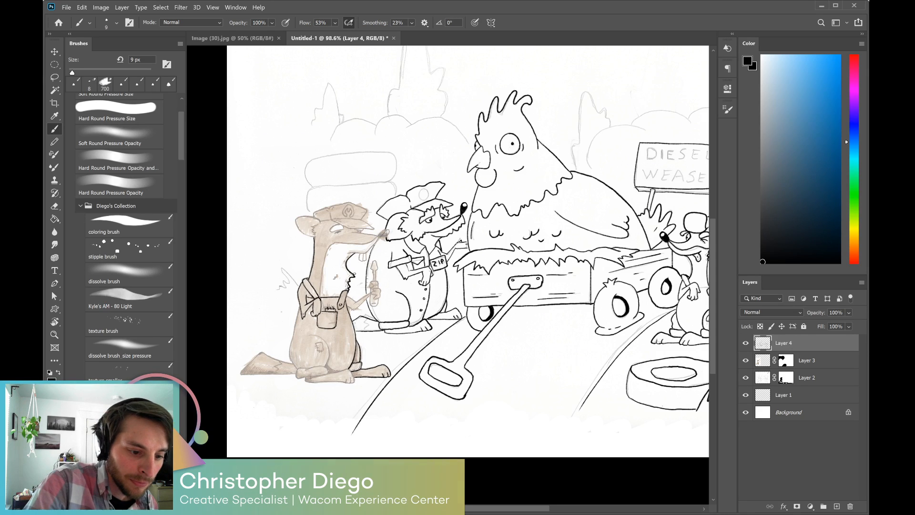
{"action": "key", "text": "ctrl+z"}
{"action": "left_click_drag", "start_coordinate": [352, 255], "coordinate": [349, 275]}
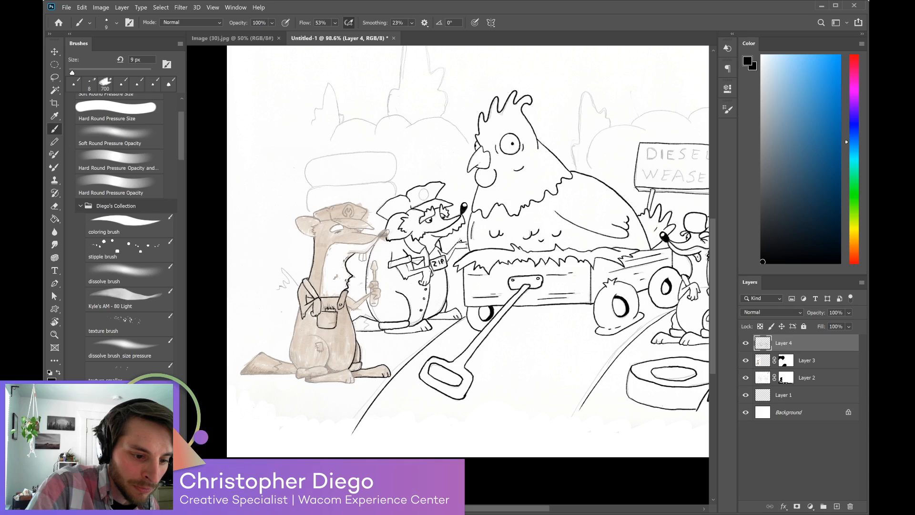
Ink the brown weasel's solid black nose, snout, tooth, eye, furry ear, neck and chest tufts.
{"action": "key", "text": "r"}
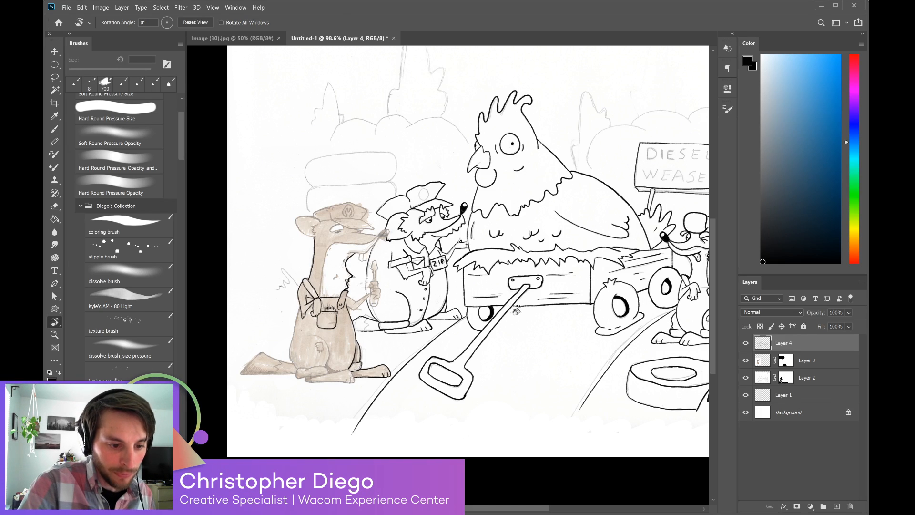
{"action": "left_click_drag", "start_coordinate": [520, 314], "coordinate": [522, 258]}
{"action": "left_click_drag", "start_coordinate": [461, 367], "coordinate": [517, 297]}
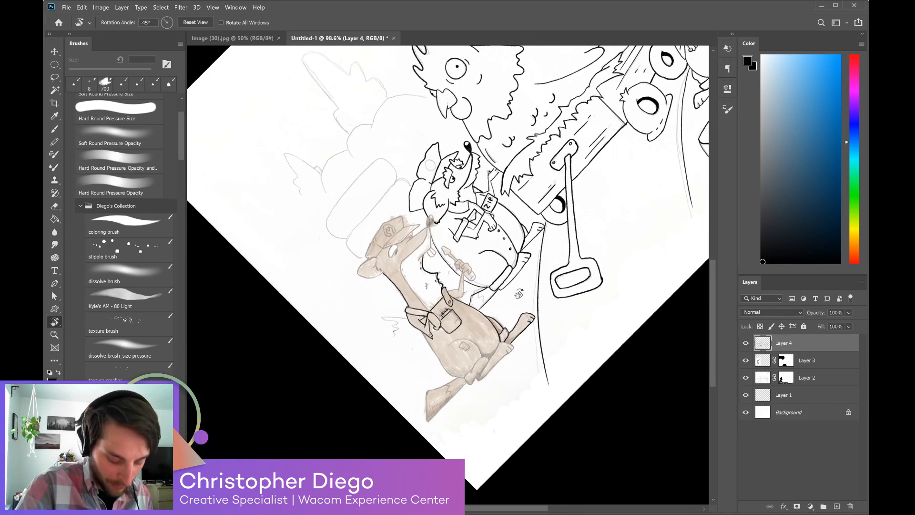
{"action": "key", "text": "b"}
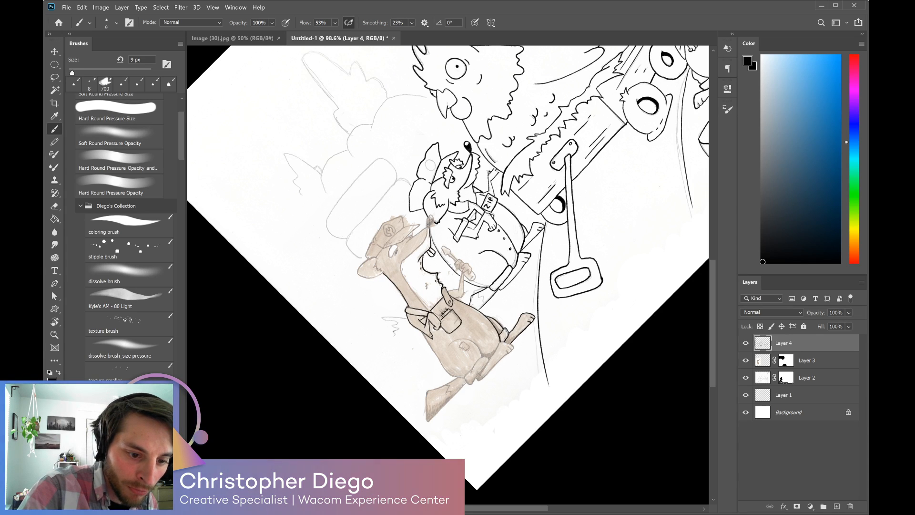
{"action": "left_click_drag", "start_coordinate": [430, 218], "coordinate": [428, 224]}
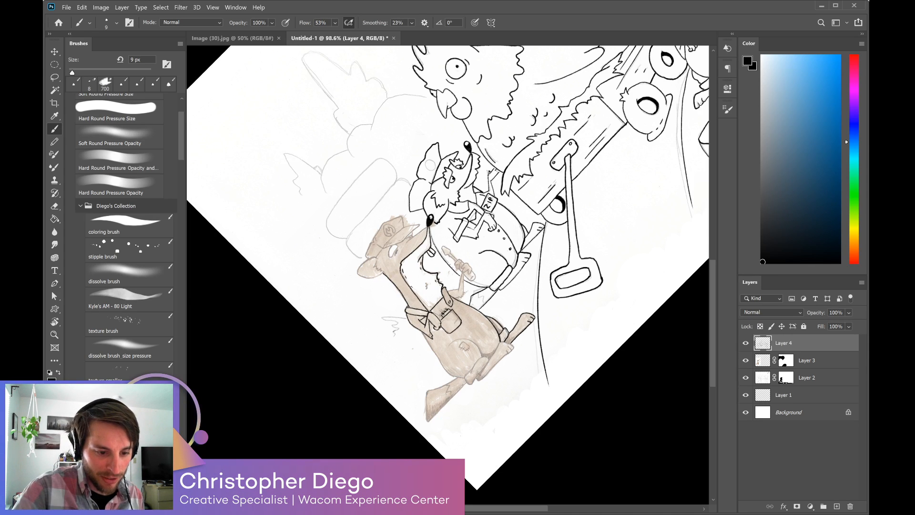
{"action": "left_click_drag", "start_coordinate": [426, 283], "coordinate": [427, 288]}
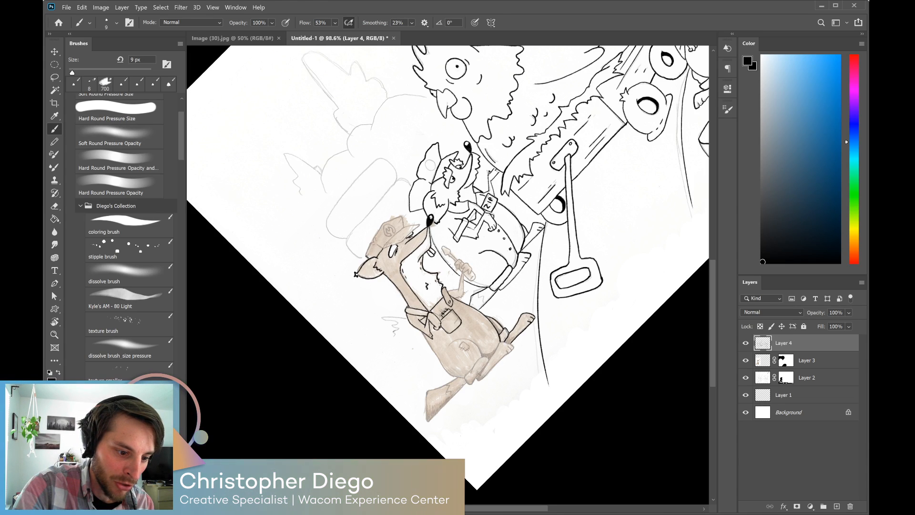
Ink the crown and brim of the brown weasel's cap.
{"action": "left_click_drag", "start_coordinate": [370, 246], "coordinate": [365, 256]}
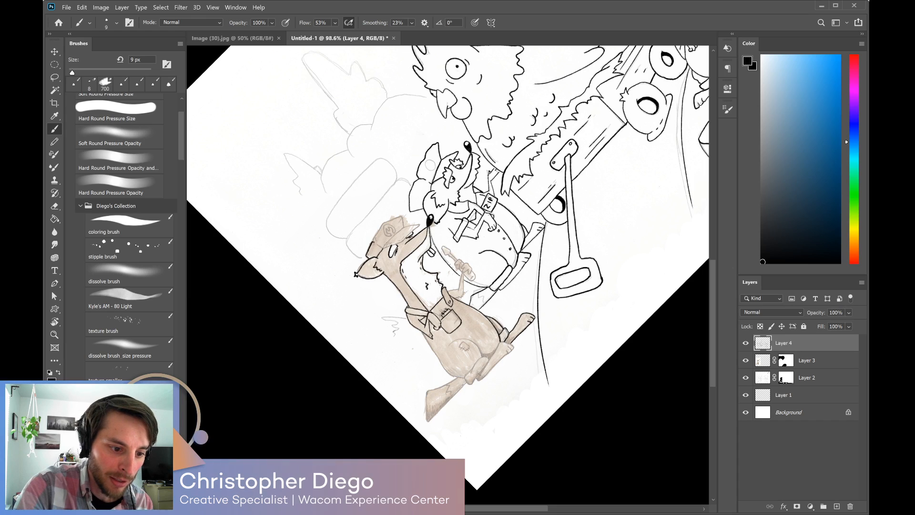
{"action": "left_click_drag", "start_coordinate": [376, 235], "coordinate": [383, 224]}
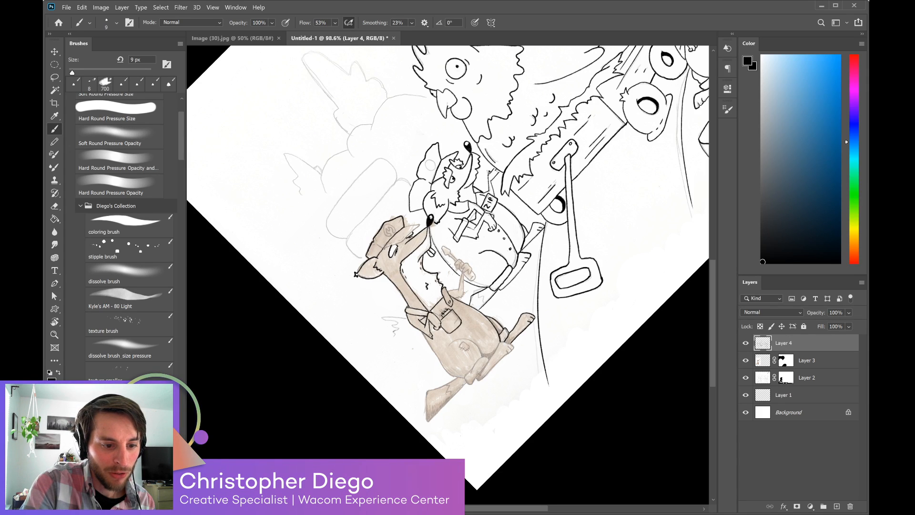
{"action": "left_click_drag", "start_coordinate": [409, 233], "coordinate": [417, 227]}
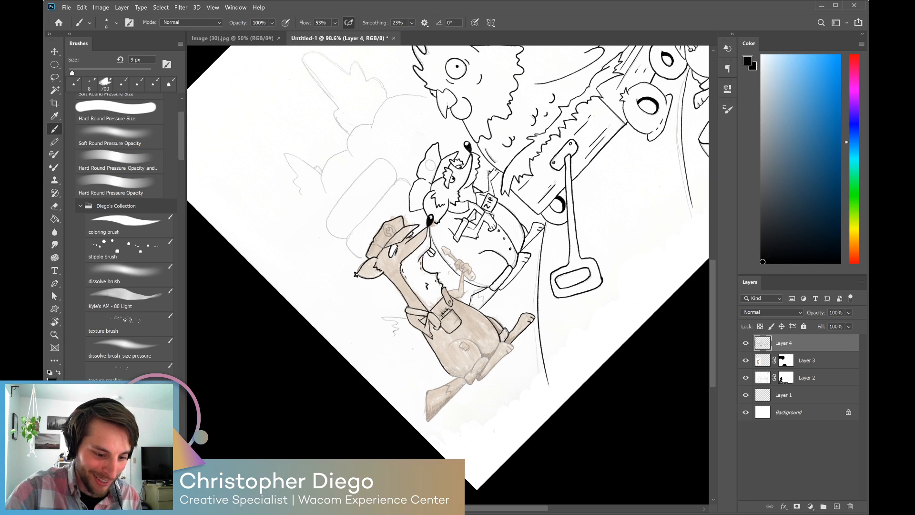
Ink the brown weasel's curved thigh, the stitched patch on its overalls, the tail outline and the leg cuff.
{"action": "key", "text": "r"}
{"action": "left_click_drag", "start_coordinate": [631, 299], "coordinate": [486, 404]}
{"action": "key", "text": "b"}
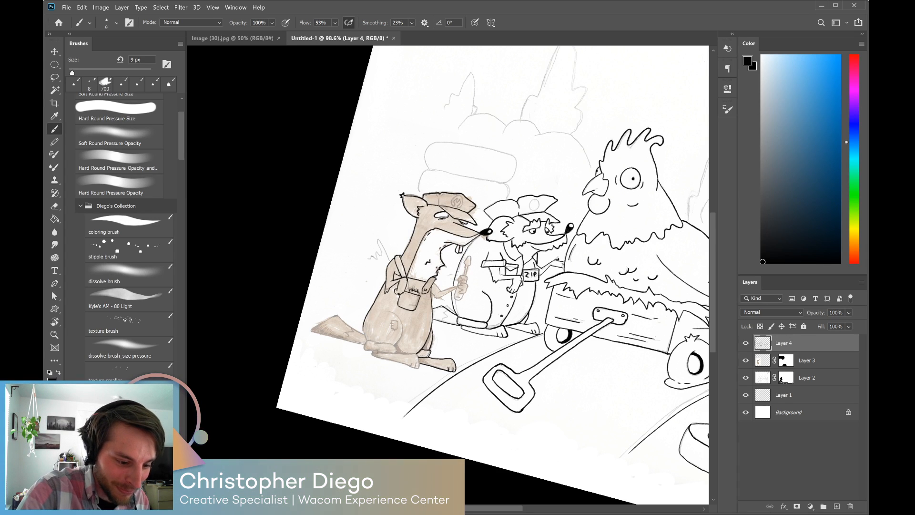
{"action": "left_click_drag", "start_coordinate": [364, 324], "coordinate": [363, 337]}
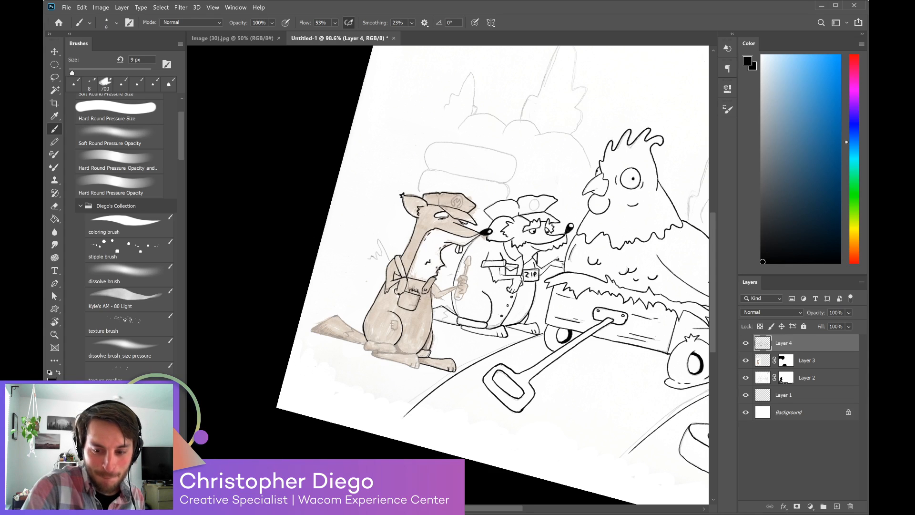
{"action": "left_click_drag", "start_coordinate": [389, 321], "coordinate": [391, 332]}
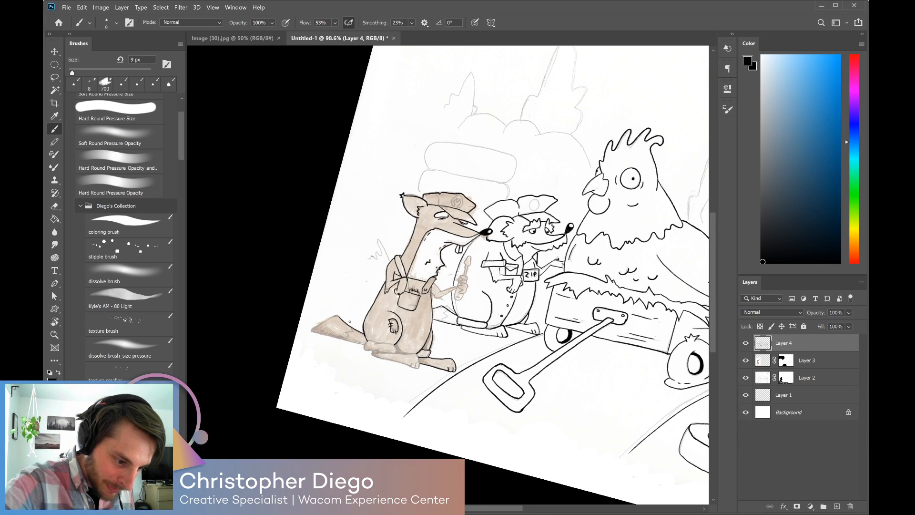
{"action": "mouse_move", "coordinate": [330, 318]}
{"action": "left_mouse_down"}
{"action": "mouse_move", "coordinate": [314, 332]}
{"action": "mouse_move", "coordinate": [361, 345]}
{"action": "left_mouse_up"}
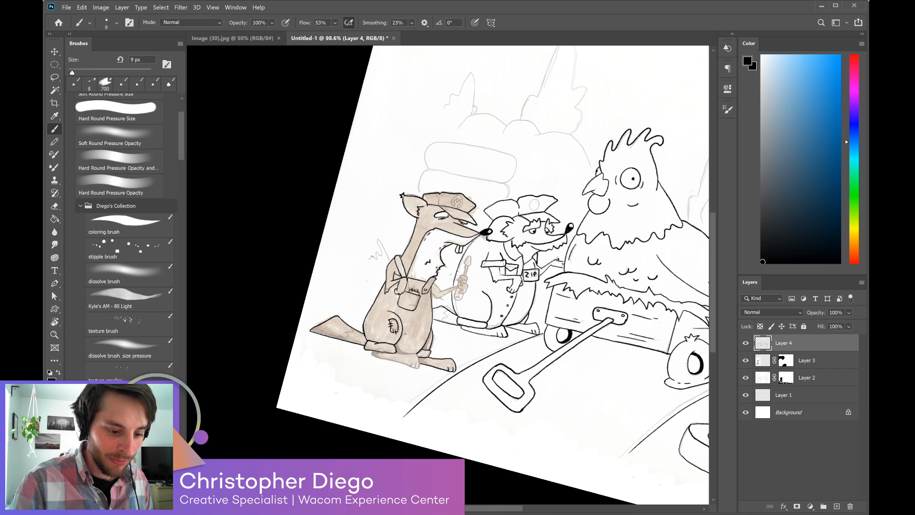
Straighten the canvas rotation to 0° and ink the jagged grass tuft behind the brown weasel's back.
{"action": "key", "text": "r"}
{"action": "left_click_drag", "start_coordinate": [563, 344], "coordinate": [501, 409]}
{"action": "key", "text": "b"}
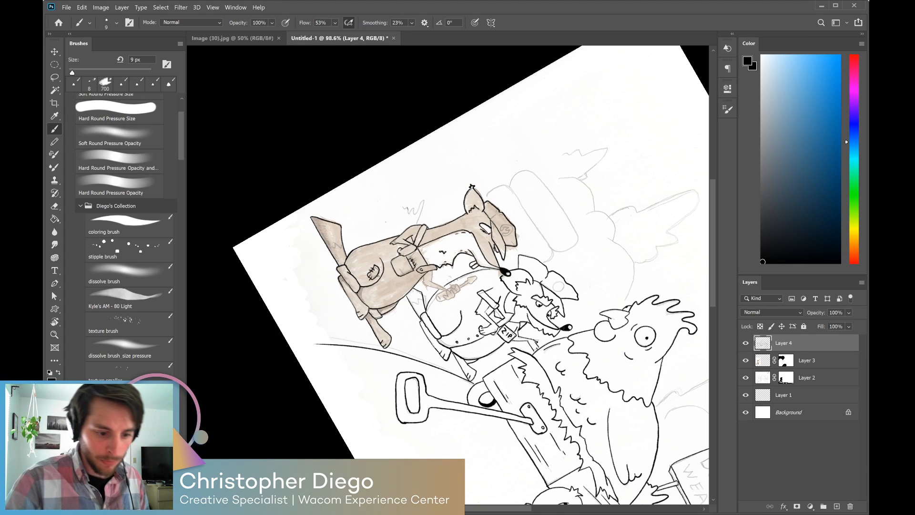
{"action": "key", "text": "r"}
{"action": "left_click_drag", "start_coordinate": [623, 431], "coordinate": [618, 238]}
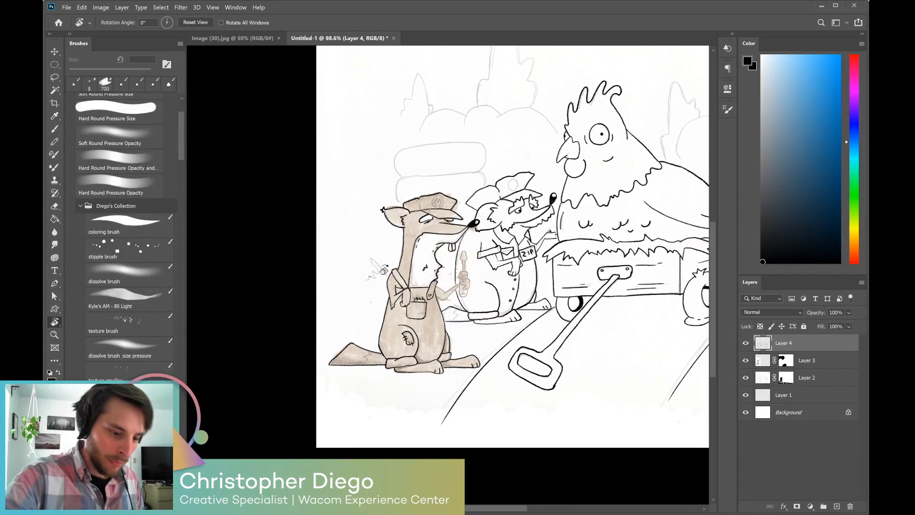
{"action": "key", "text": "b"}
{"action": "mouse_move", "coordinate": [389, 277]}
{"action": "left_mouse_down"}
{"action": "mouse_move", "coordinate": [382, 270]}
{"action": "mouse_move", "coordinate": [376, 278]}
{"action": "left_mouse_up"}
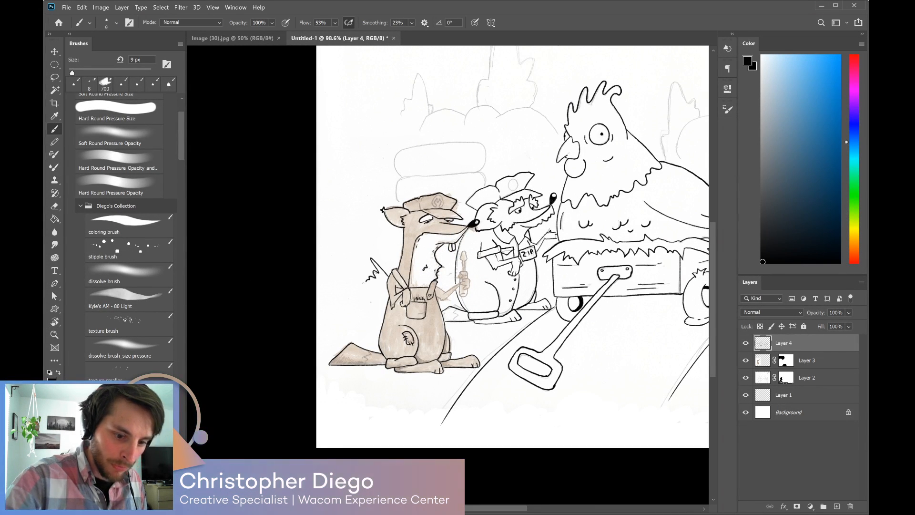
Hide Layer 3 and Layer 2 to check the inked line art on its own, and show both again.
{"action": "left_click_drag", "start_coordinate": [629, 295], "coordinate": [461, 339]}
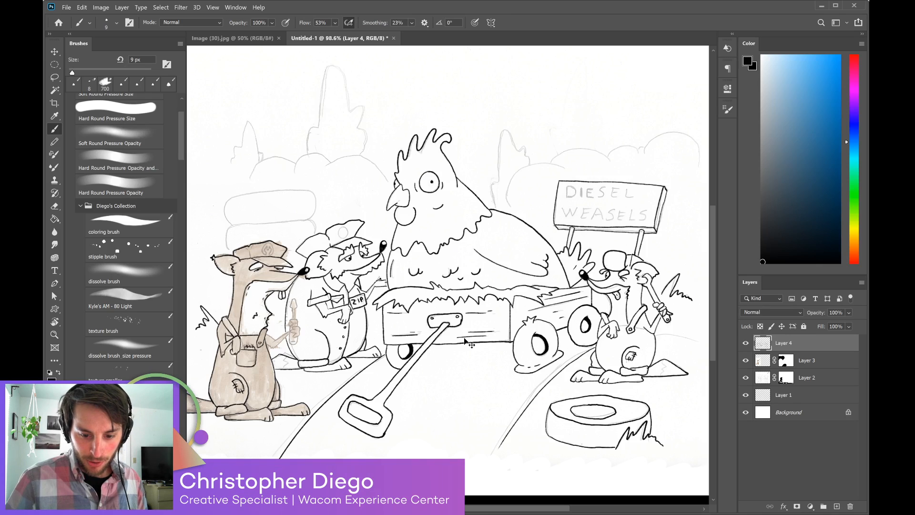
{"action": "key", "text": "ctrl+minus"}
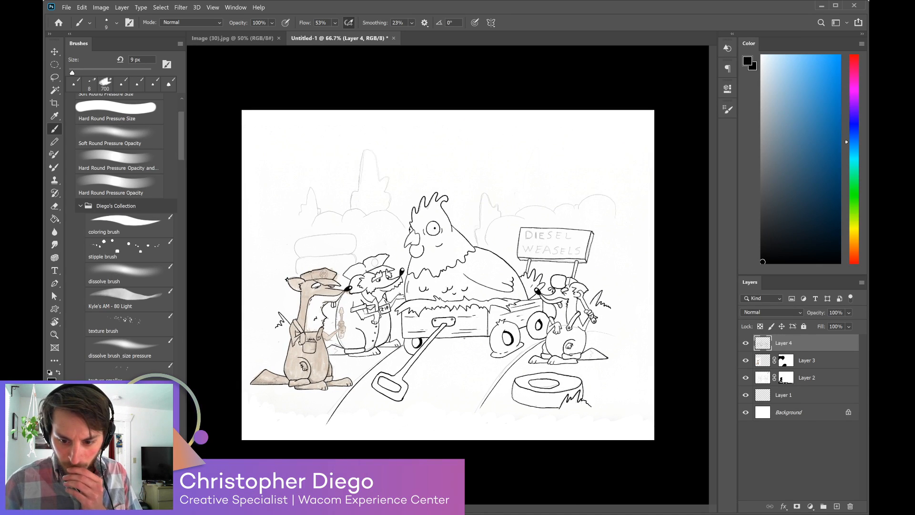
{"action": "left_click_drag", "start_coordinate": [746, 361], "coordinate": [752, 374]}
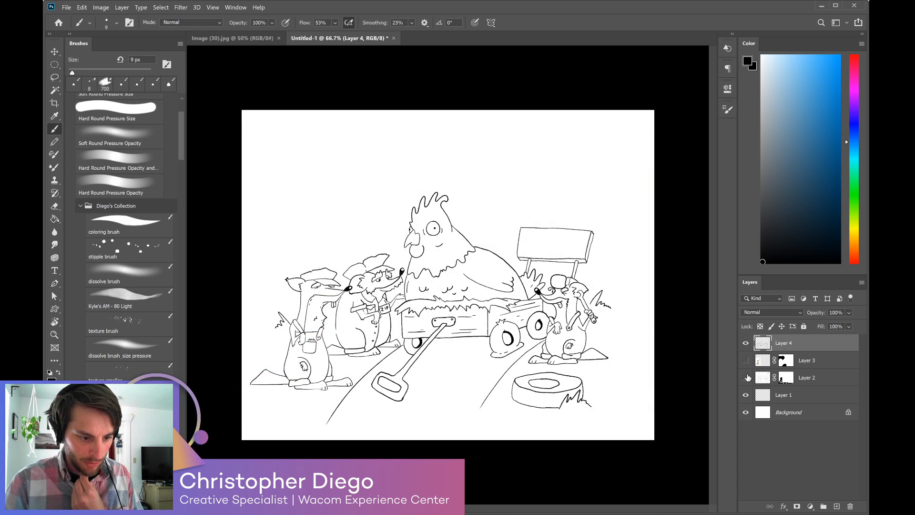
{"action": "left_click", "coordinate": [746, 377]}
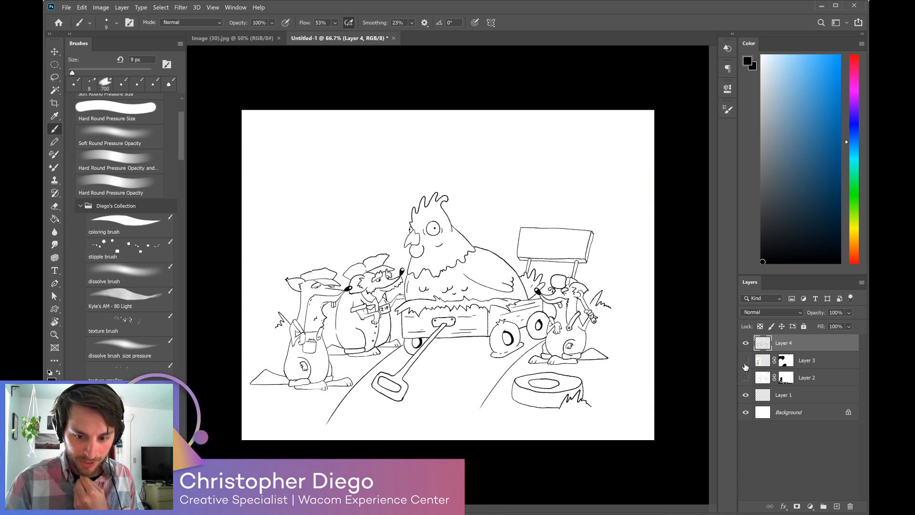
{"action": "left_click", "coordinate": [746, 377]}
Ink the brown weasel's raised forearm, its hand and the screwdriver it is holding.
{"action": "key", "text": "ctrl+plus"}
{"action": "key", "text": "ctrl+plus"}
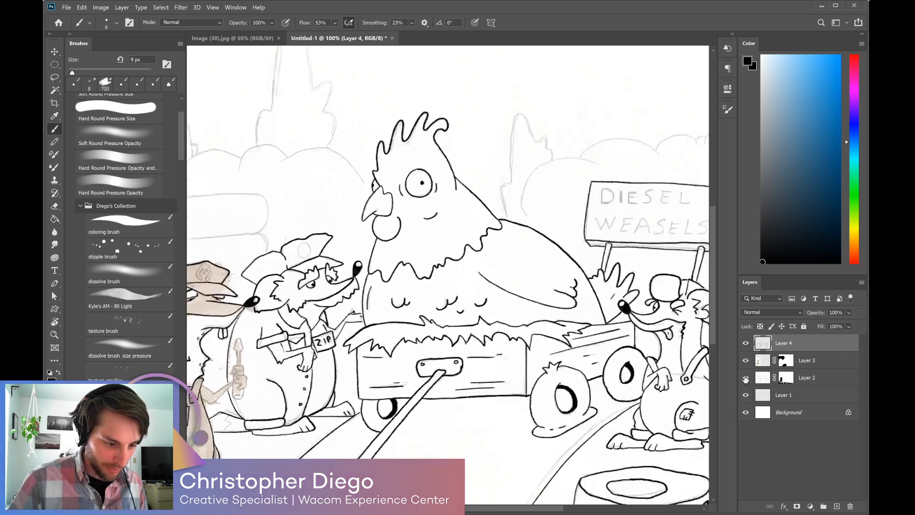
{"action": "left_click_drag", "start_coordinate": [388, 415], "coordinate": [683, 259]}
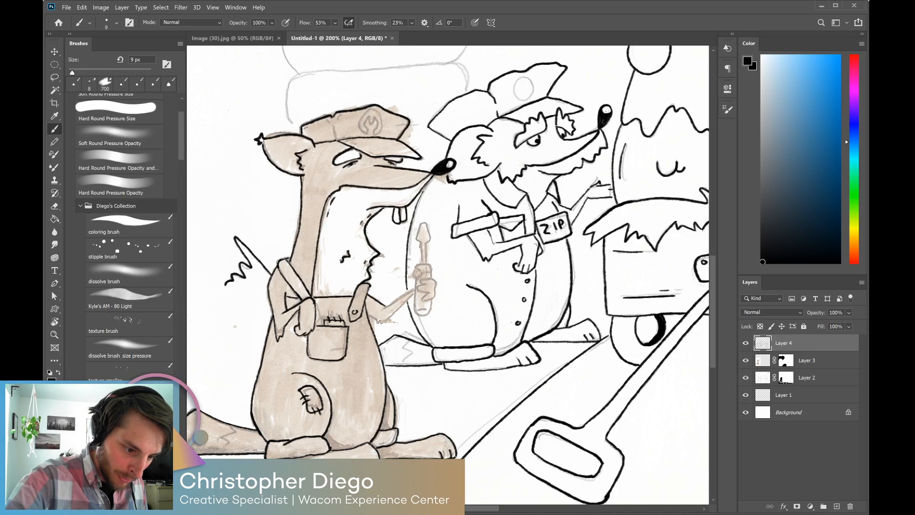
{"action": "left_click_drag", "start_coordinate": [374, 319], "coordinate": [384, 323]}
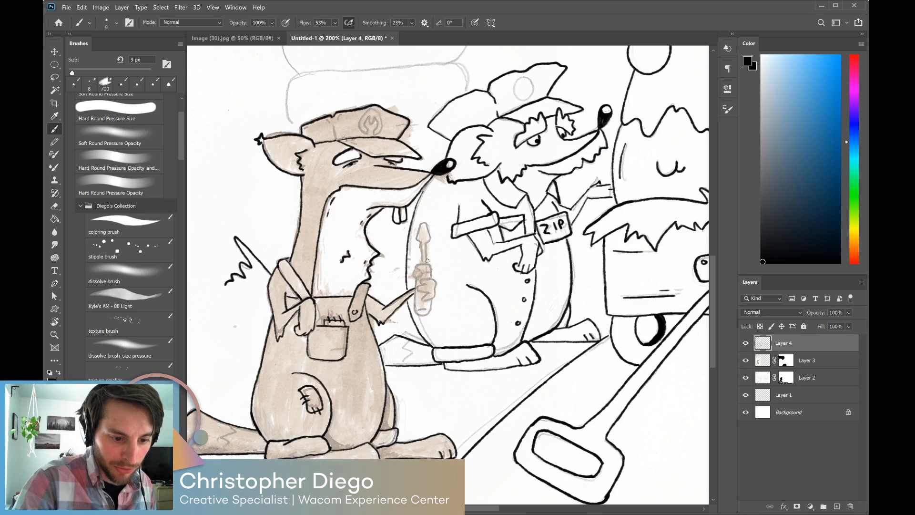
{"action": "mouse_move", "coordinate": [416, 280]}
{"action": "left_mouse_down"}
{"action": "mouse_move", "coordinate": [416, 311]}
{"action": "mouse_move", "coordinate": [431, 309]}
{"action": "mouse_move", "coordinate": [422, 315]}
{"action": "left_mouse_up"}
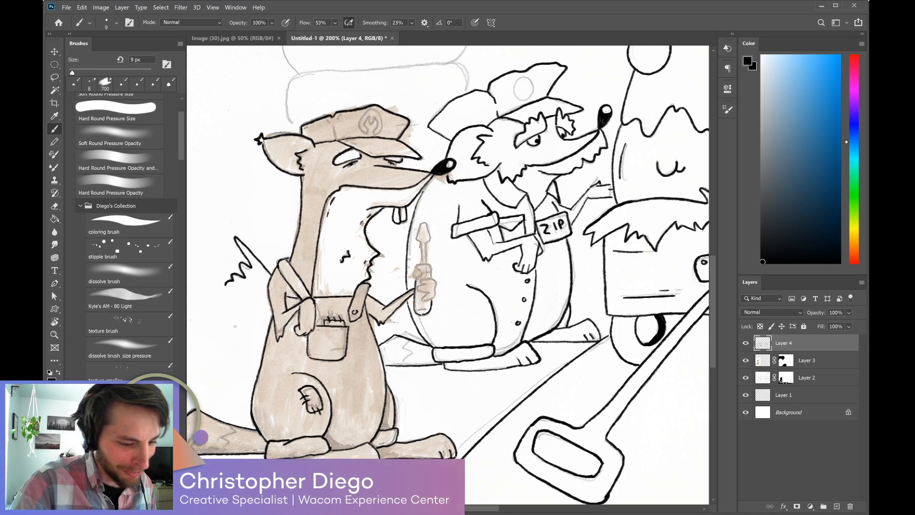
{"action": "mouse_move", "coordinate": [427, 279]}
{"action": "left_mouse_down"}
{"action": "mouse_move", "coordinate": [416, 291]}
{"action": "mouse_move", "coordinate": [431, 300]}
{"action": "mouse_move", "coordinate": [430, 278]}
{"action": "mouse_move", "coordinate": [418, 269]}
{"action": "mouse_move", "coordinate": [413, 277]}
{"action": "mouse_move", "coordinate": [431, 265]}
{"action": "mouse_move", "coordinate": [433, 310]}
{"action": "left_mouse_up"}
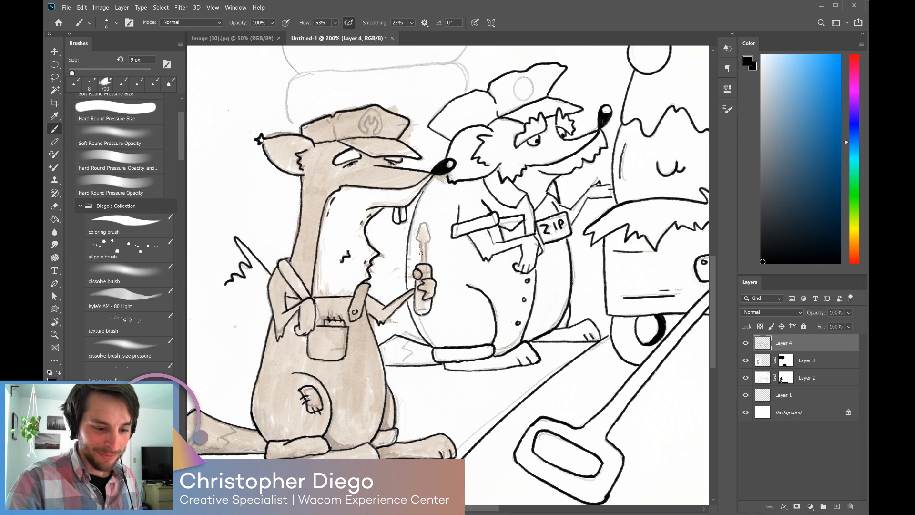
{"action": "left_click_drag", "start_coordinate": [421, 243], "coordinate": [425, 265]}
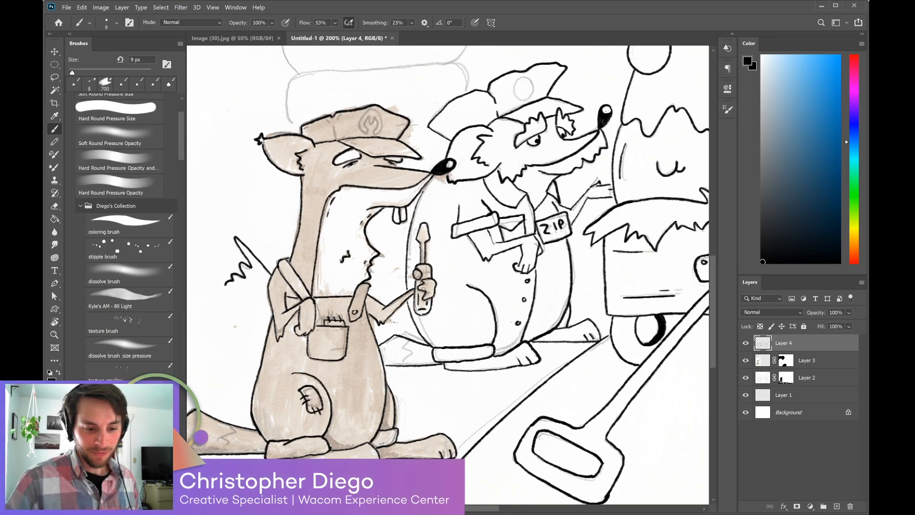
Review the whole inked scene with the Layer 2 and Layer 3 sketches hidden, and restore both layers.
{"action": "key", "text": "ctrl+minus"}
{"action": "key", "text": "ctrl+minus"}
{"action": "left_click_drag", "start_coordinate": [746, 363], "coordinate": [746, 379]}
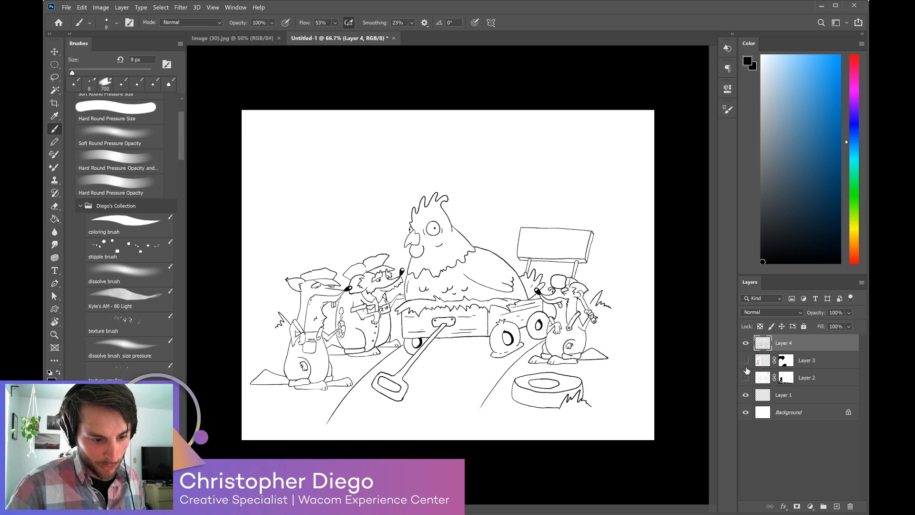
{"action": "left_click_drag", "start_coordinate": [746, 364], "coordinate": [750, 374]}
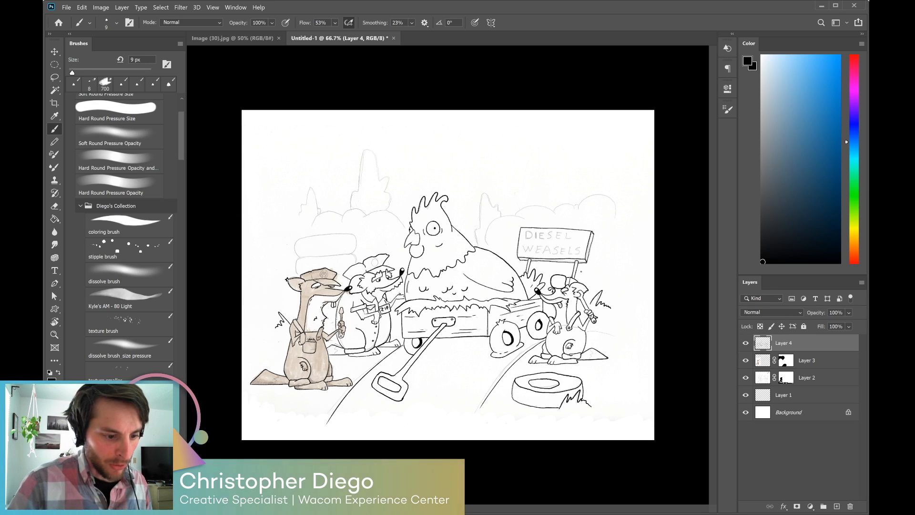
{"action": "key", "text": "ctrl+plus"}
{"action": "left_click_drag", "start_coordinate": [404, 367], "coordinate": [477, 362]}
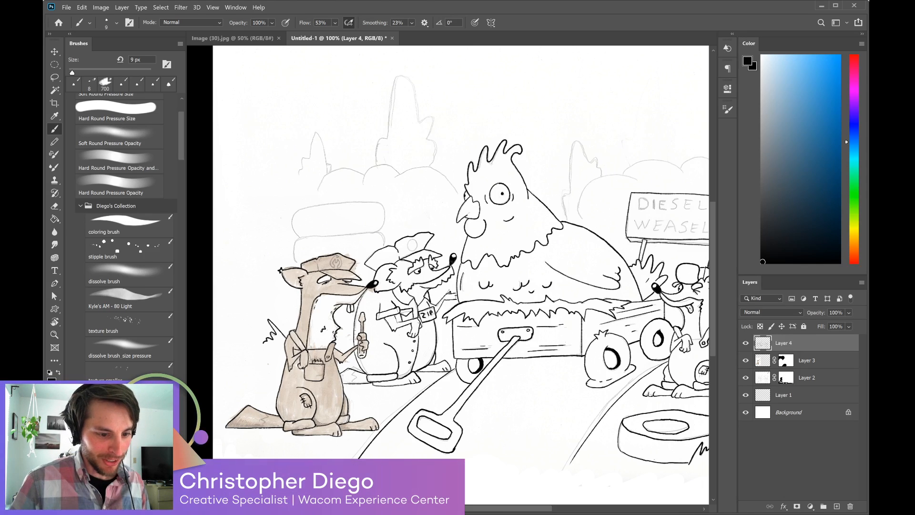
{"action": "left_click_drag", "start_coordinate": [337, 256], "coordinate": [279, 262]}
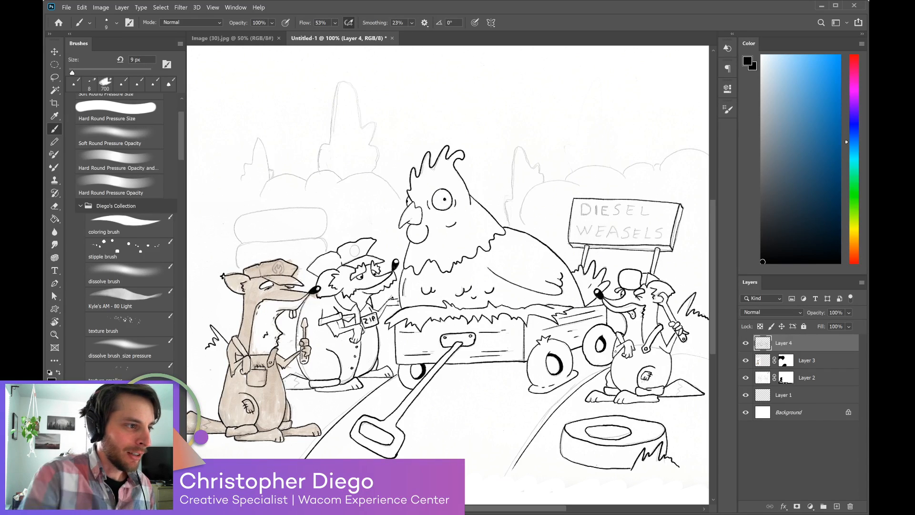
Create a small blank square document and save the weasel drawing as diesel weasels.psd.
{"action": "left_click", "coordinate": [75, 18]}
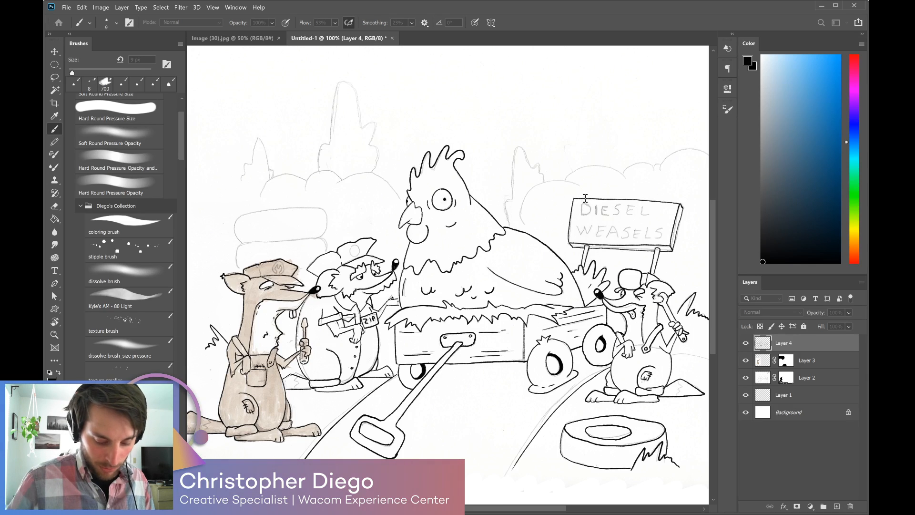
{"action": "left_click", "coordinate": [250, 39]}
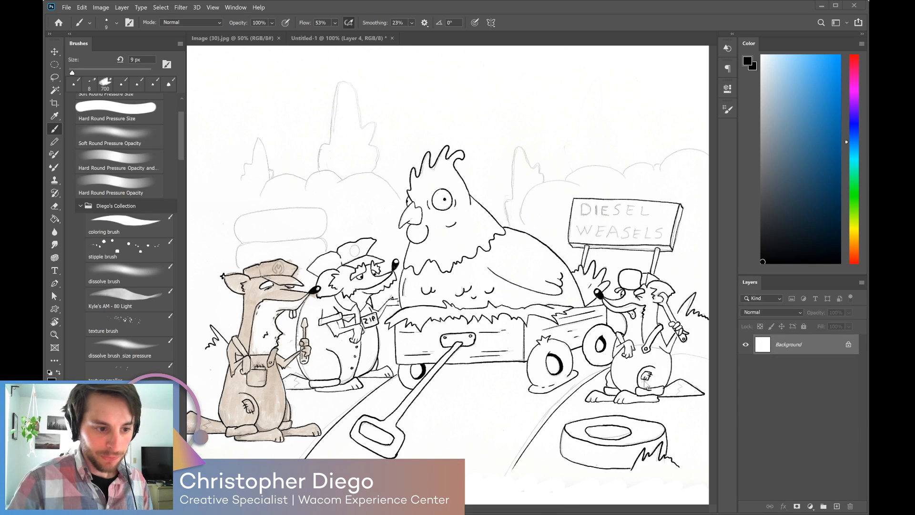
{"action": "left_click_drag", "start_coordinate": [251, 46], "coordinate": [442, 35]}
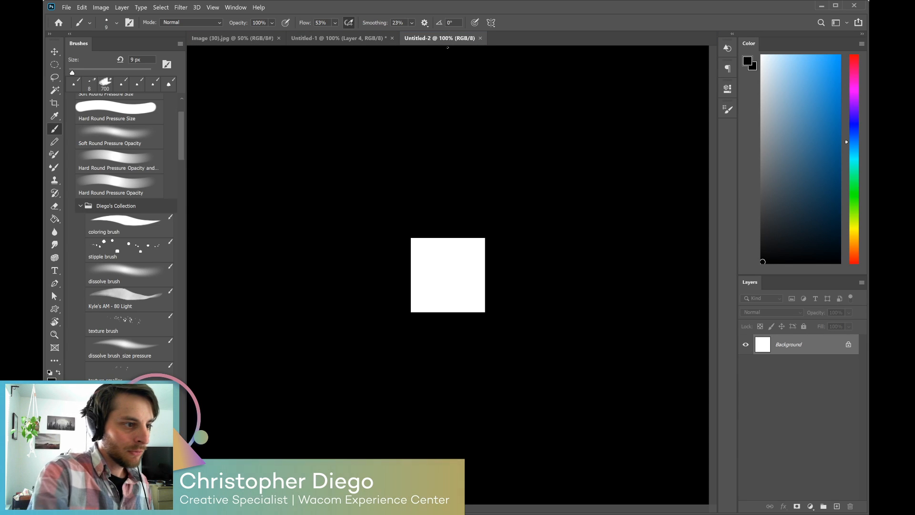
{"action": "left_click", "coordinate": [322, 39]}
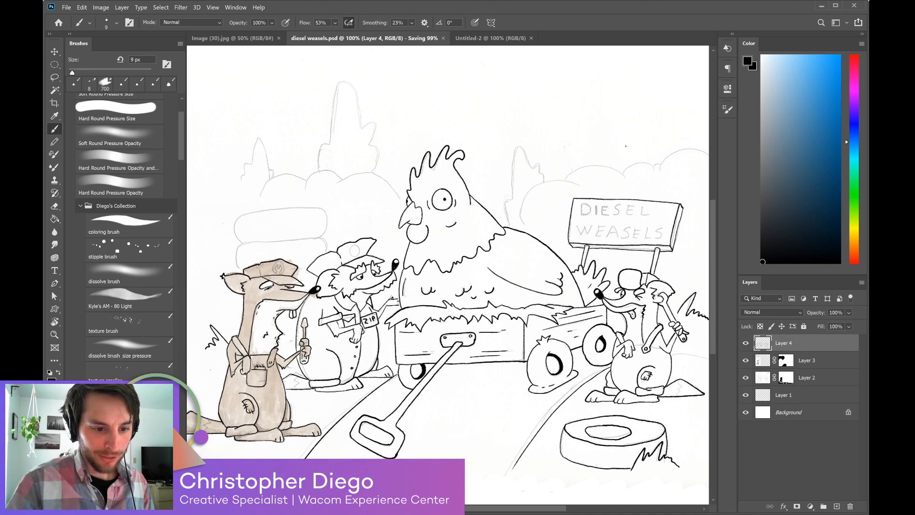
Bring the black wrench image into Untitled-2, scaled to about 35%, rotated 90° upright and placed in the lower middle.
{"action": "left_click", "coordinate": [492, 39]}
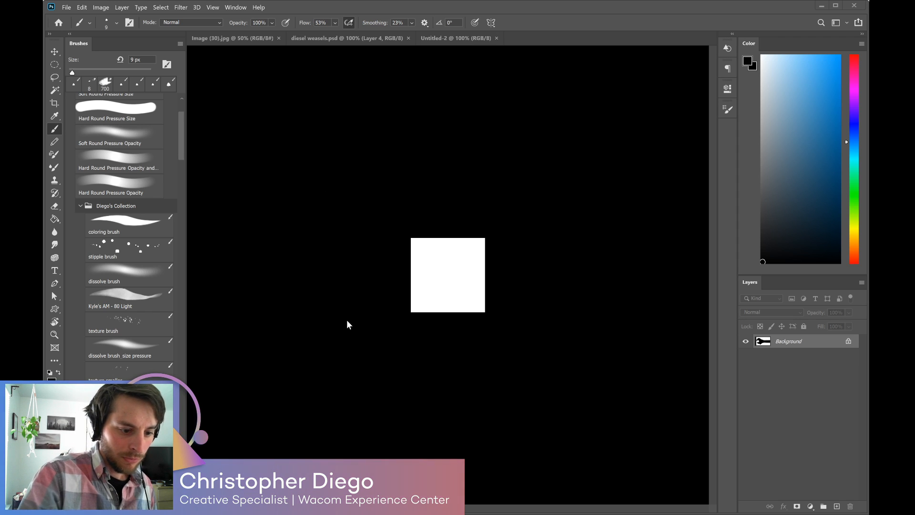
{"action": "key", "text": "v"}
{"action": "left_click_drag", "start_coordinate": [339, 395], "coordinate": [447, 288]}
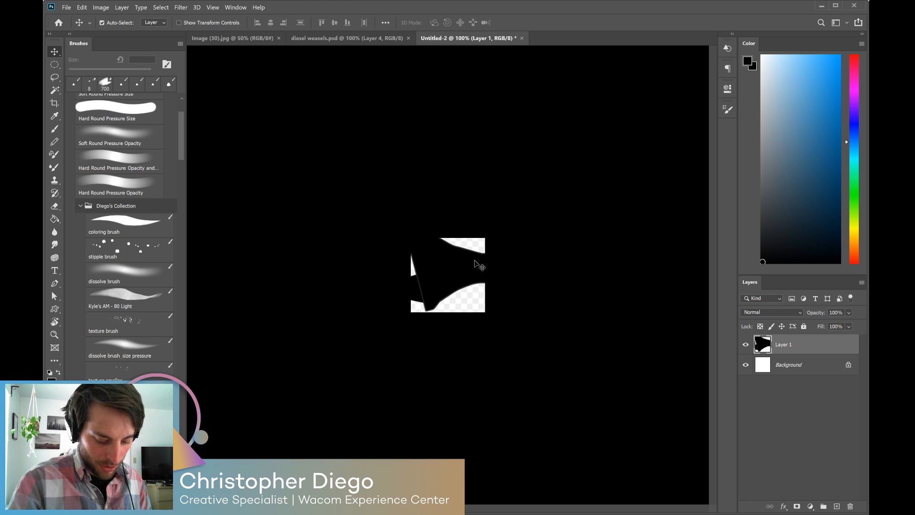
{"action": "left_click_drag", "start_coordinate": [533, 226], "coordinate": [472, 310]}
{"action": "left_click_drag", "start_coordinate": [475, 234], "coordinate": [468, 244]}
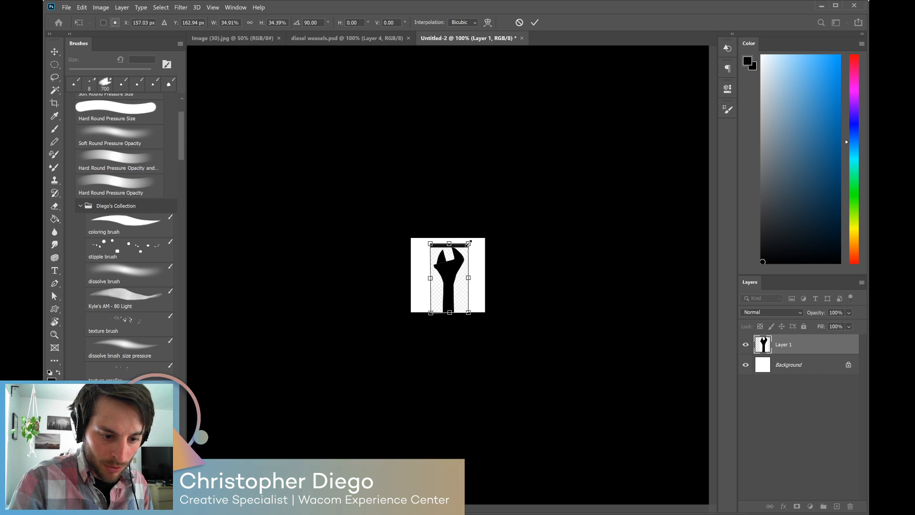
{"action": "mouse_move", "coordinate": [449, 288]}
{"action": "left_mouse_down"}
{"action": "mouse_move", "coordinate": [448, 301]}
{"action": "mouse_move", "coordinate": [450, 292]}
{"action": "left_mouse_up"}
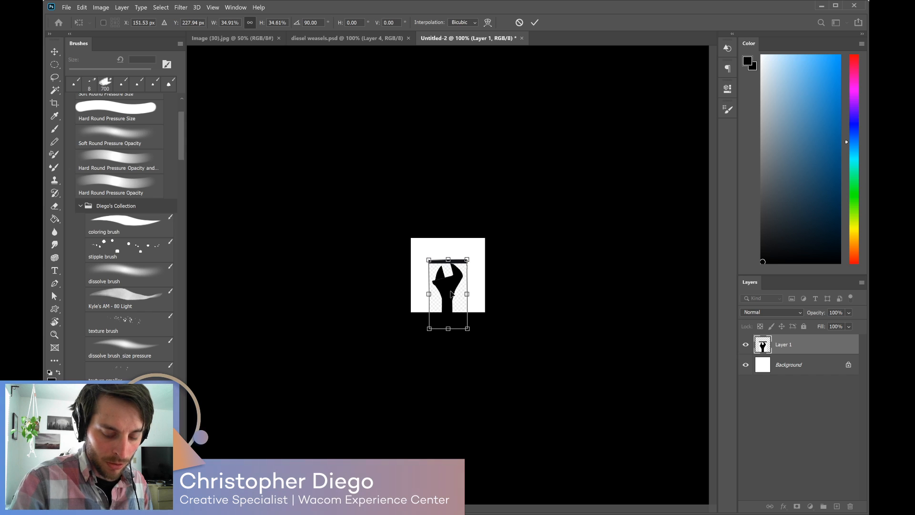
{"action": "key", "text": "Return"}
{"action": "key", "text": "ctrl+v"}
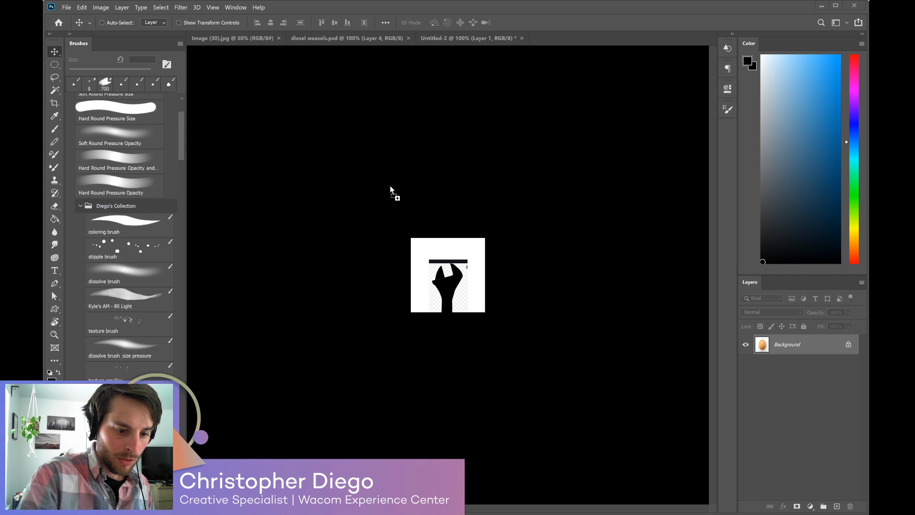
{"action": "left_click_drag", "start_coordinate": [456, 292], "coordinate": [492, 265]}
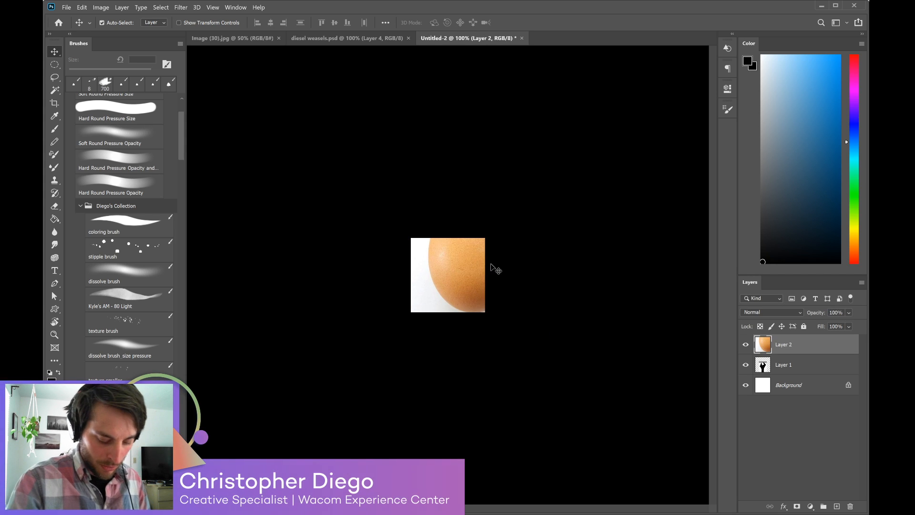
{"action": "key", "text": "ctrl+t"}
{"action": "left_click_drag", "start_coordinate": [545, 159], "coordinate": [486, 227]}
{"action": "left_click_drag", "start_coordinate": [455, 269], "coordinate": [450, 273]}
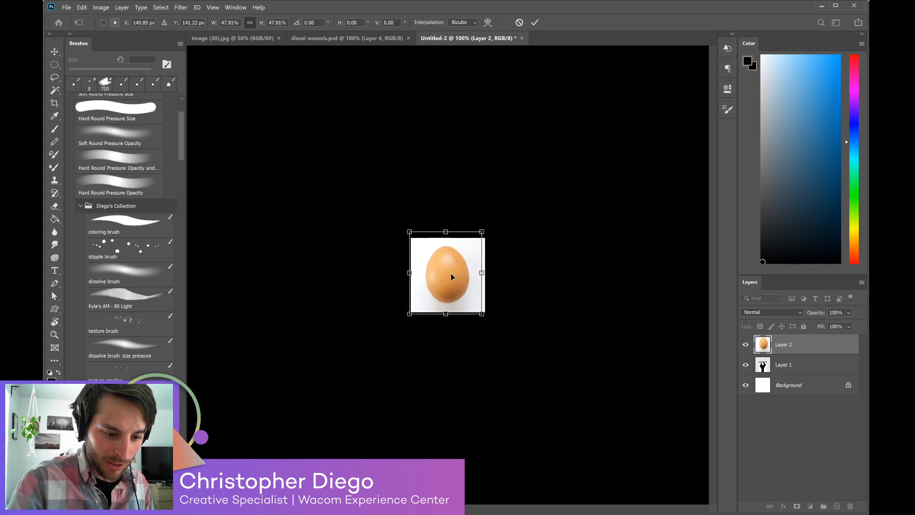
{"action": "key", "text": "Escape"}
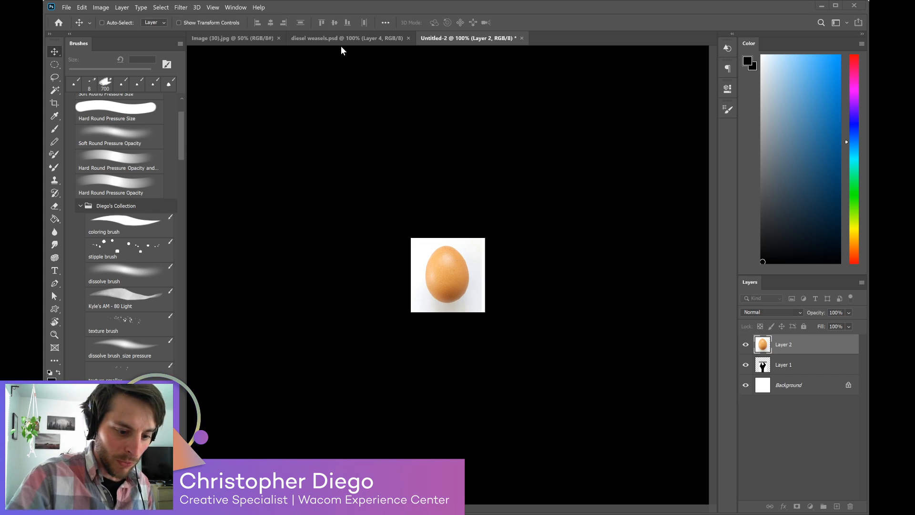
Scale the egg image on Layer 2 to about 51% and center it over the canvas.
{"action": "left_click_drag", "start_coordinate": [469, 276], "coordinate": [451, 287]}
{"action": "key", "text": "ctrl+t"}
{"action": "left_click_drag", "start_coordinate": [524, 179], "coordinate": [453, 263]}
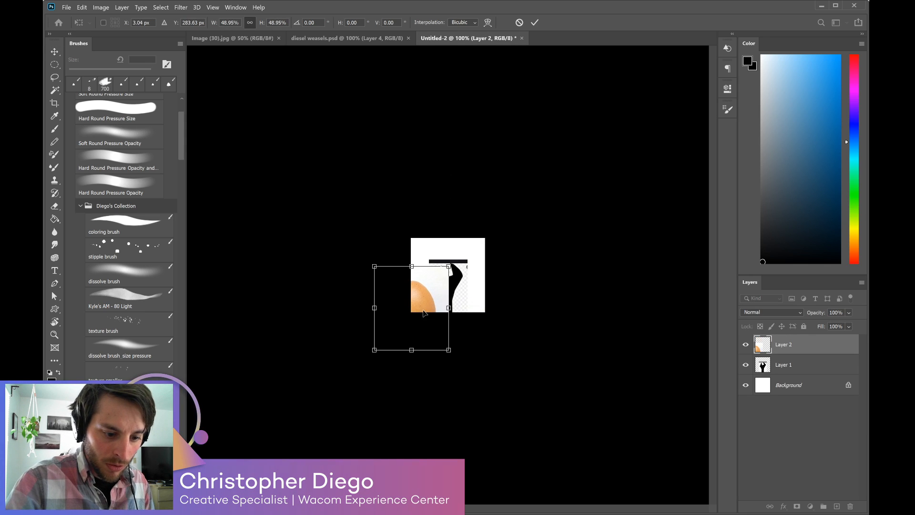
{"action": "left_click_drag", "start_coordinate": [419, 310], "coordinate": [453, 281]}
{"action": "left_click_drag", "start_coordinate": [482, 235], "coordinate": [486, 231]}
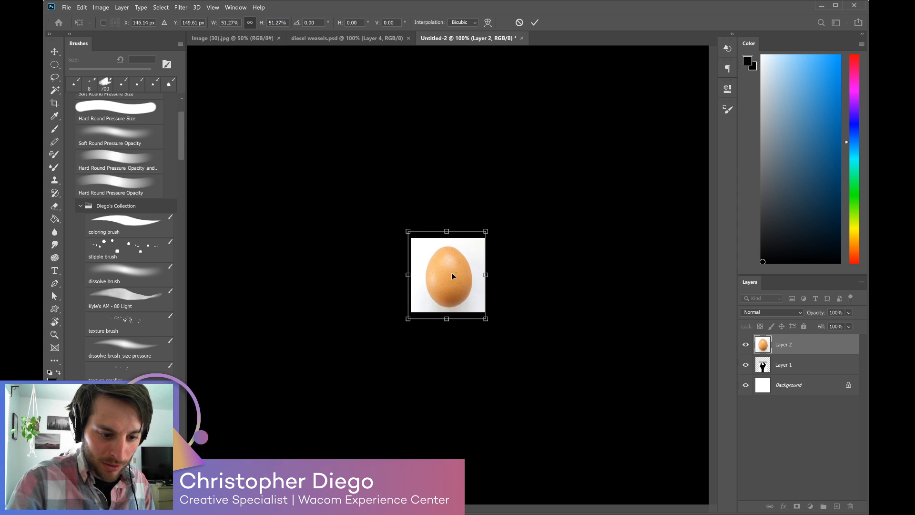
{"action": "left_click_drag", "start_coordinate": [451, 277], "coordinate": [448, 274]}
{"action": "key", "text": "Return"}
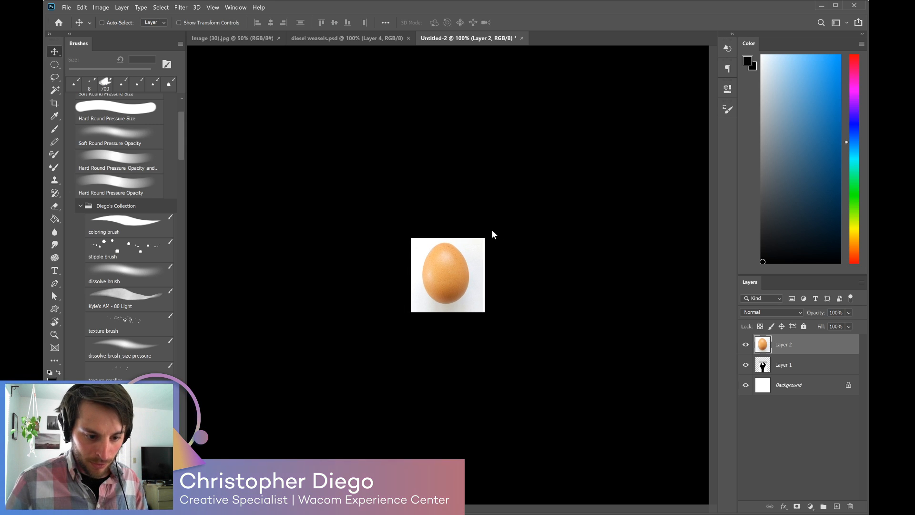
Select the whole egg on Layer 2, starting with the Magic Wand and completing it with the Quick Selection tool.
{"action": "key", "text": "ctrl+plus"}
{"action": "key", "text": "w"}
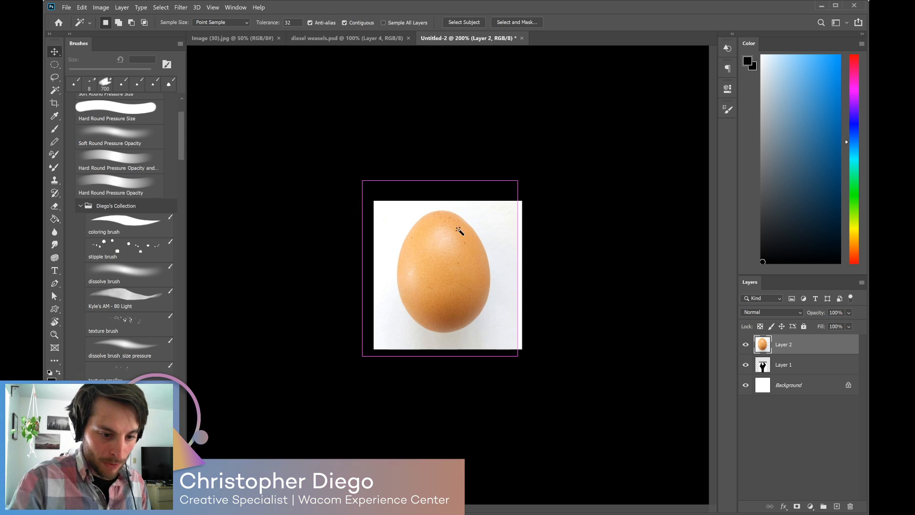
{"action": "left_click", "coordinate": [459, 269]}
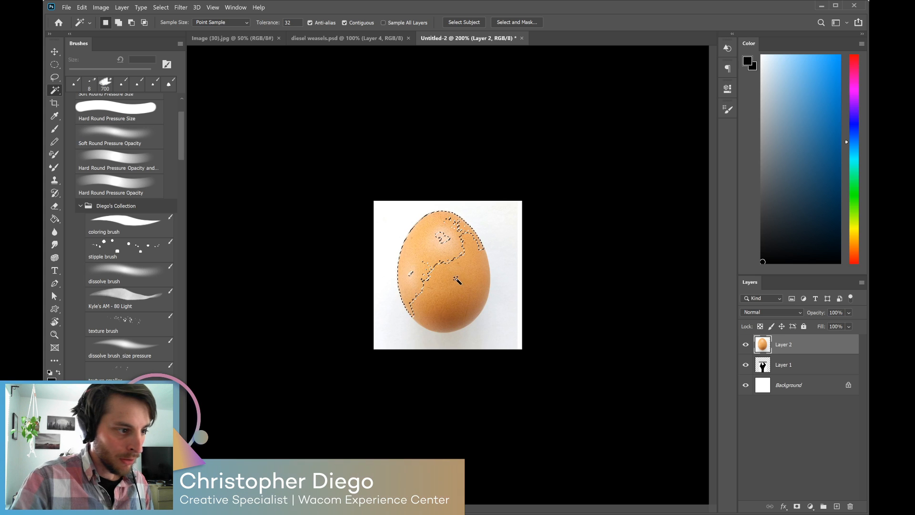
{"action": "left_click", "coordinate": [461, 288], "text": "shift"}
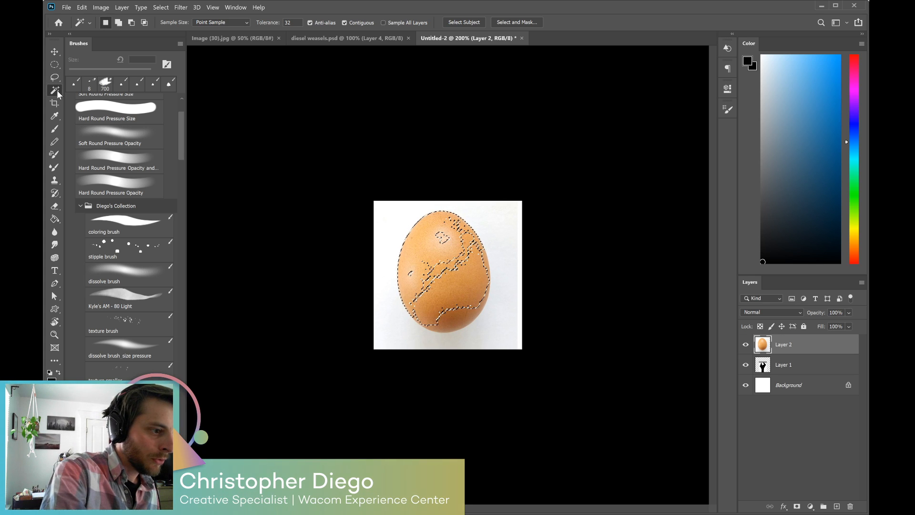
{"action": "key", "text": "shift+w"}
{"action": "mouse_move", "coordinate": [444, 250]}
{"action": "left_mouse_down"}
{"action": "mouse_move", "coordinate": [433, 267]}
{"action": "mouse_move", "coordinate": [445, 271]}
{"action": "mouse_move", "coordinate": [455, 248]}
{"action": "left_mouse_up"}
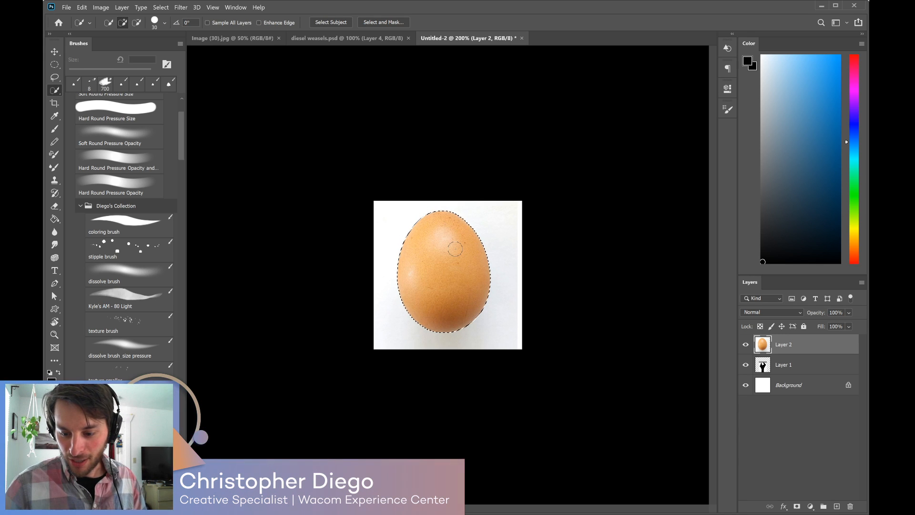
Add a new layer above the egg and fill the egg selection with black using a 30 px brush.
{"action": "left_click", "coordinate": [836, 506]}
{"action": "key", "text": "b"}
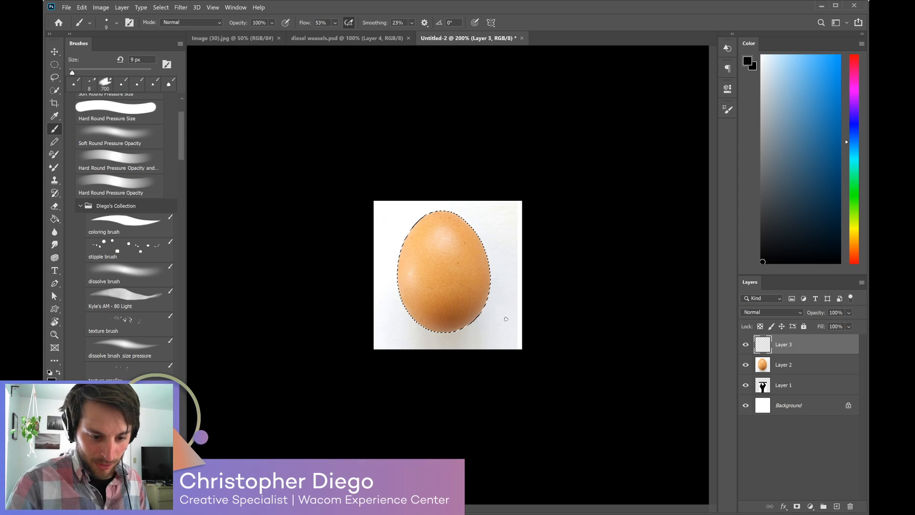
{"action": "key", "text": "bracketright"}
{"action": "key", "text": "bracketright"}
{"action": "key", "text": "bracketright"}
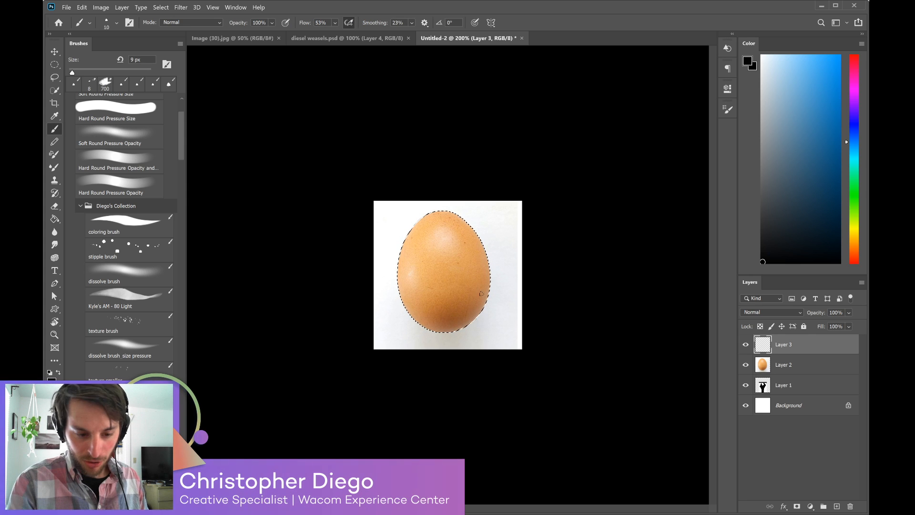
{"action": "mouse_move", "coordinate": [419, 224]}
{"action": "left_mouse_down"}
{"action": "mouse_move", "coordinate": [432, 210]}
{"action": "mouse_move", "coordinate": [401, 249]}
{"action": "mouse_move", "coordinate": [406, 292]}
{"action": "mouse_move", "coordinate": [415, 238]}
{"action": "mouse_move", "coordinate": [430, 232]}
{"action": "mouse_move", "coordinate": [416, 329]}
{"action": "mouse_move", "coordinate": [467, 196]}
{"action": "mouse_move", "coordinate": [418, 336]}
{"action": "mouse_move", "coordinate": [455, 198]}
{"action": "mouse_move", "coordinate": [422, 270]}
{"action": "mouse_move", "coordinate": [427, 310]}
{"action": "mouse_move", "coordinate": [449, 244]}
{"action": "mouse_move", "coordinate": [440, 305]}
{"action": "mouse_move", "coordinate": [458, 269]}
{"action": "mouse_move", "coordinate": [452, 317]}
{"action": "mouse_move", "coordinate": [486, 239]}
{"action": "mouse_move", "coordinate": [461, 332]}
{"action": "mouse_move", "coordinate": [483, 288]}
{"action": "mouse_move", "coordinate": [472, 232]}
{"action": "left_mouse_up"}
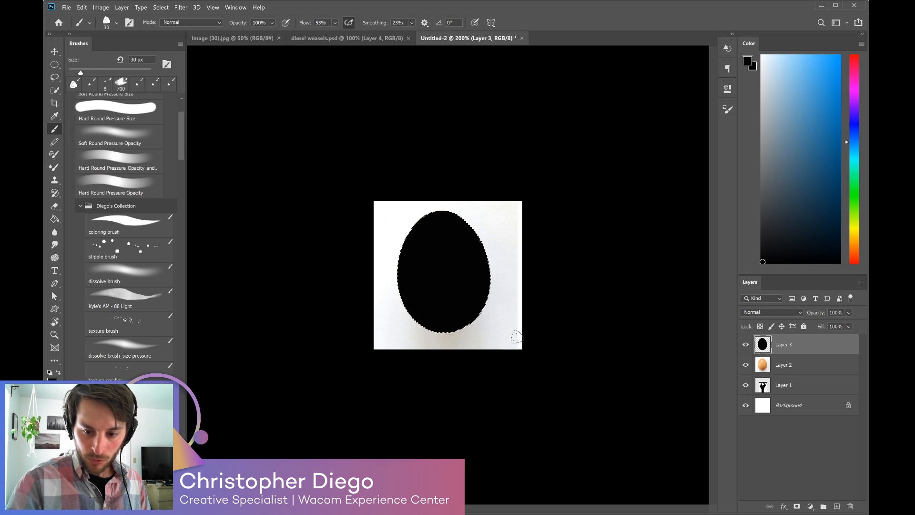
Hide Layer 3 and Layer 2, clear the egg selection and quick-select the wrench shape on Layer 1.
{"action": "left_click_drag", "start_coordinate": [745, 344], "coordinate": [747, 371]}
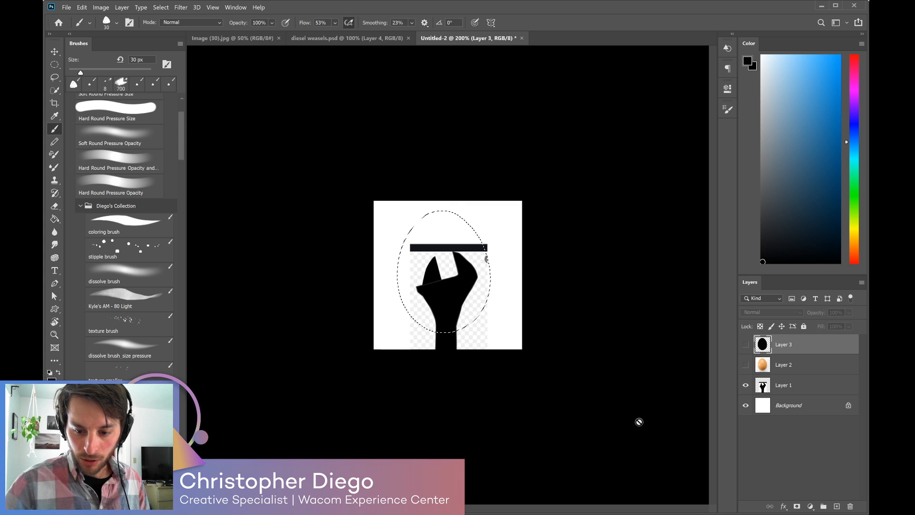
{"action": "left_click", "coordinate": [765, 388]}
{"action": "key", "text": "ctrl+d"}
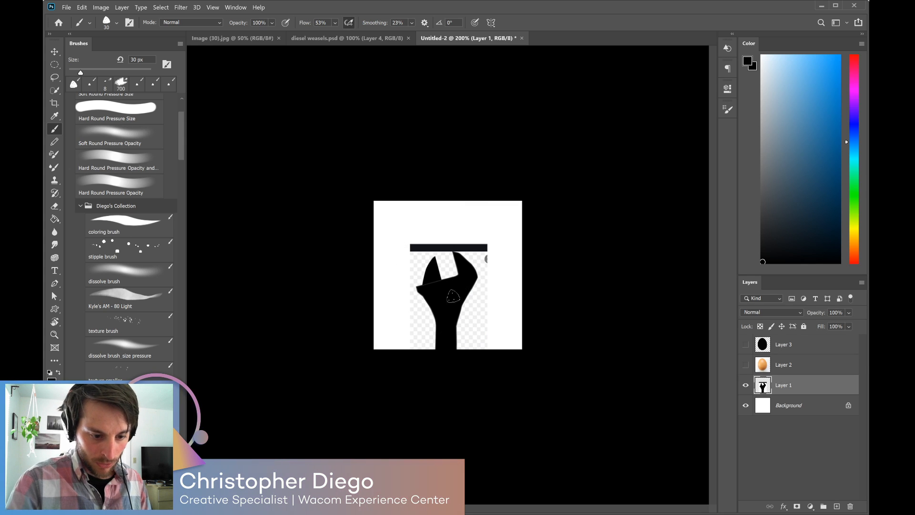
{"action": "key", "text": "w"}
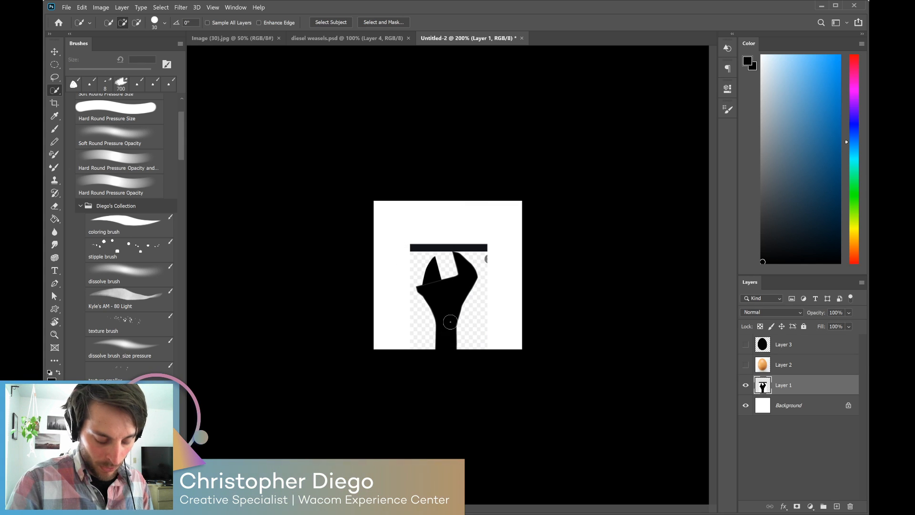
{"action": "mouse_move", "coordinate": [445, 307]}
{"action": "left_mouse_down"}
{"action": "mouse_move", "coordinate": [443, 286]}
{"action": "mouse_move", "coordinate": [465, 302]}
{"action": "left_mouse_up"}
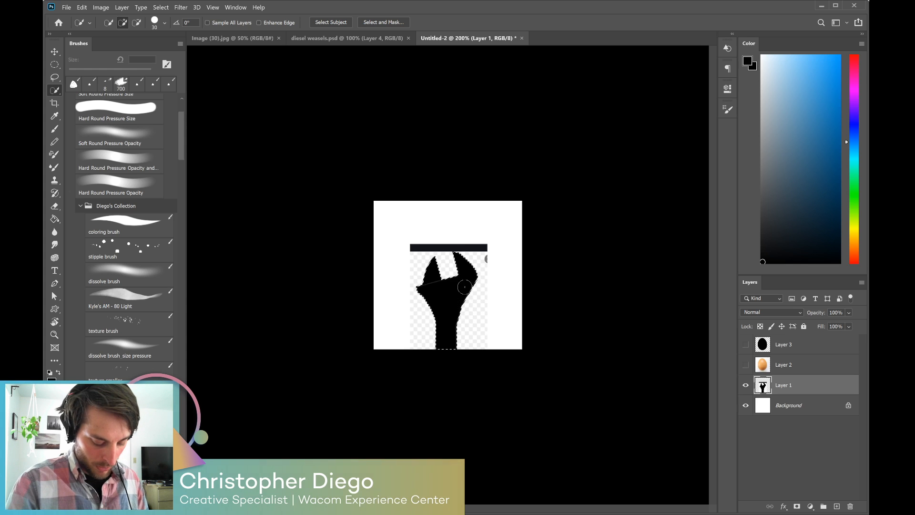
Paint the selected wrench muted blue directly on Layer 1.
{"action": "left_click", "coordinate": [795, 134]}
{"action": "key", "text": "b"}
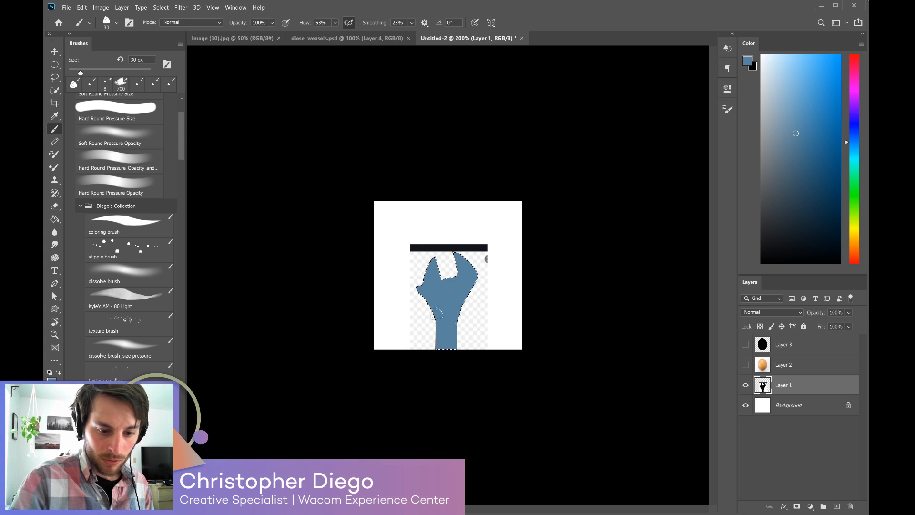
Show Layer 3, shift its black egg and the blue wrench's selection outline slightly upward, and clear the selection.
{"action": "left_click", "coordinate": [763, 348]}
{"action": "left_click", "coordinate": [746, 345]}
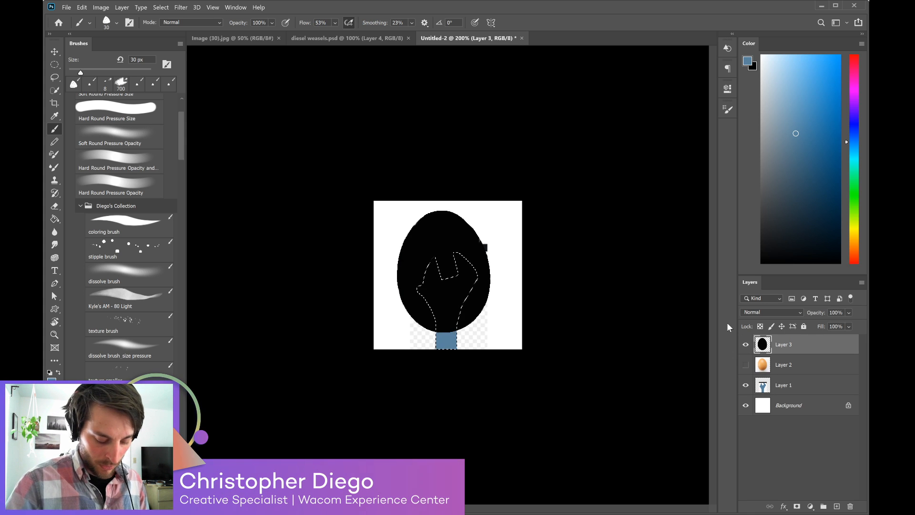
{"action": "key", "text": "v"}
{"action": "left_click_drag", "start_coordinate": [479, 304], "coordinate": [481, 293]}
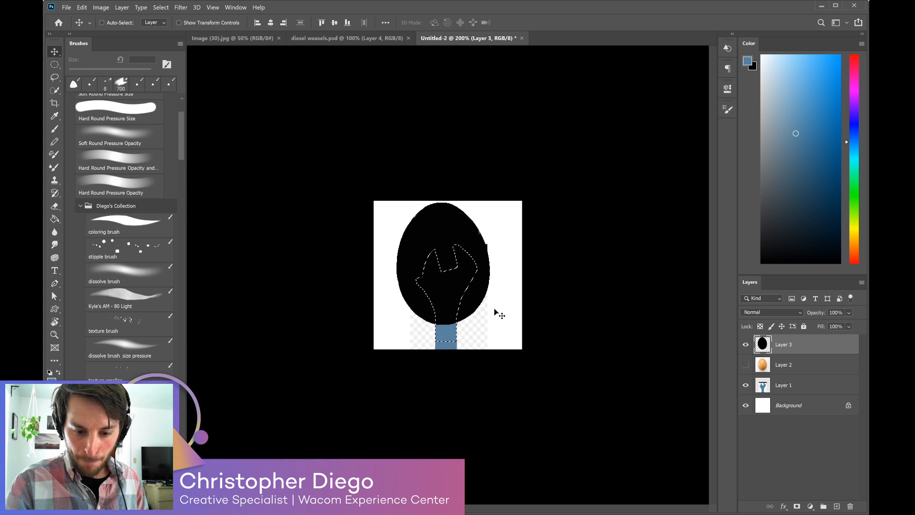
{"action": "key", "text": "ctrl+d"}
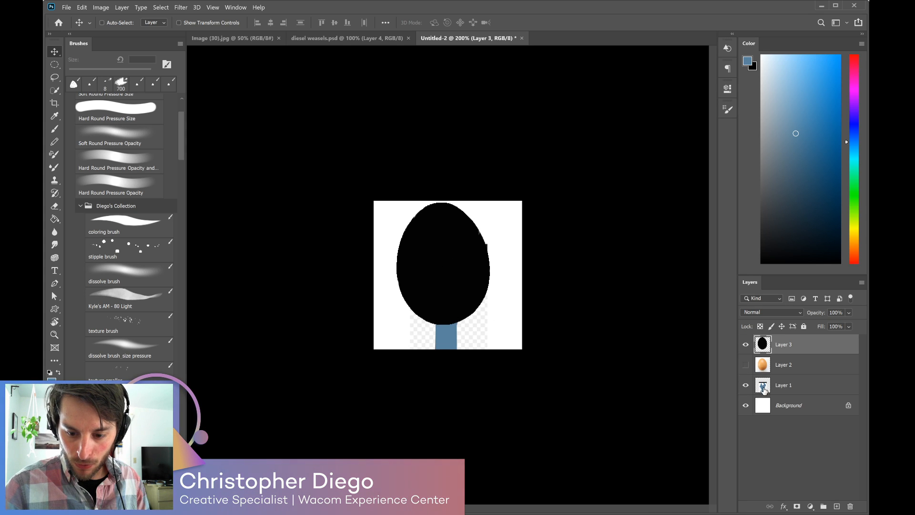
Bring back the wrench selection with Layer 1 active, and undo the egg move and the wrench's blue paint.
{"action": "left_click", "coordinate": [768, 390]}
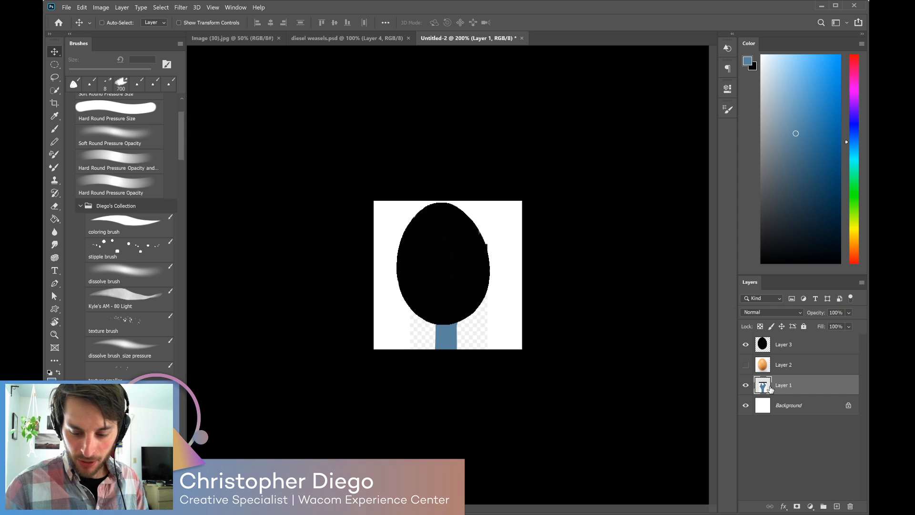
{"action": "key", "text": "ctrl+shift+d"}
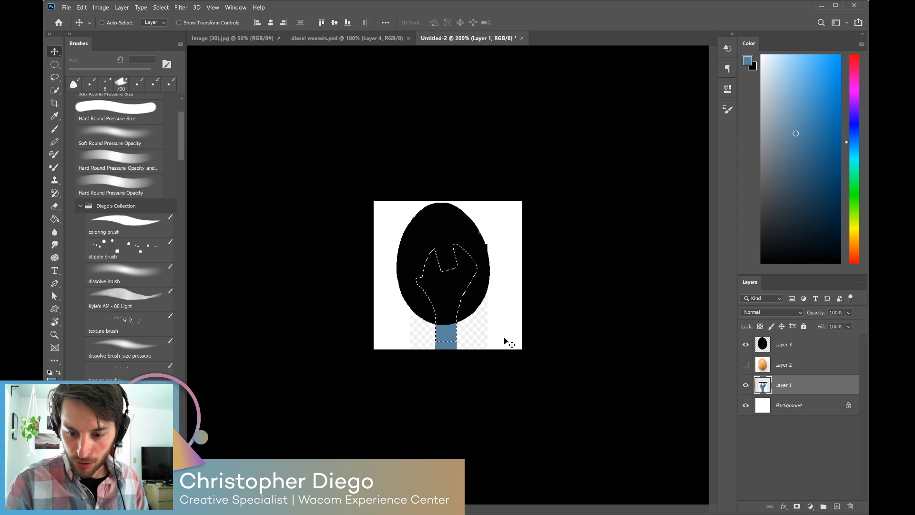
{"action": "key", "text": "ctrl+z"}
{"action": "key", "text": "ctrl+z"}
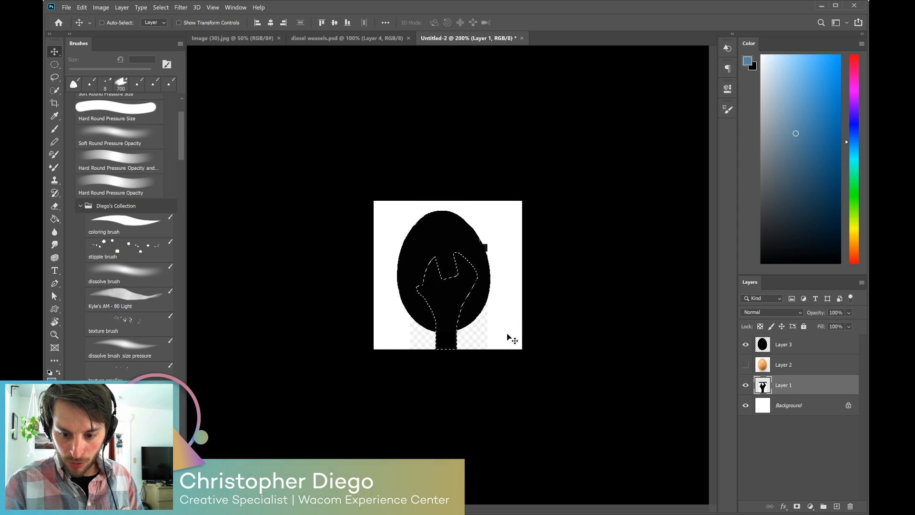
Add a new layer directly above Layer 1, hide Layer 3 and paint the selected wrench shape muted blue.
{"action": "left_click", "coordinate": [836, 506]}
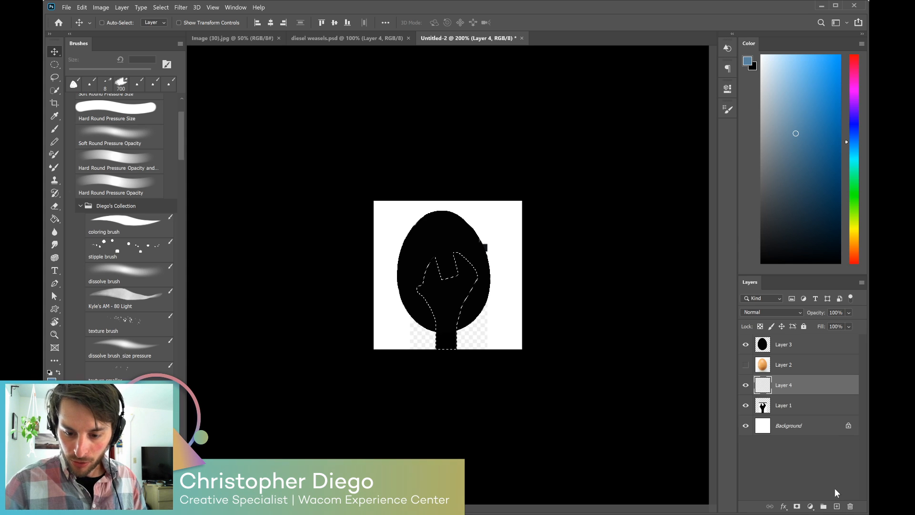
{"action": "key", "text": "b"}
{"action": "left_click_drag", "start_coordinate": [464, 258], "coordinate": [459, 329]}
{"action": "left_click", "coordinate": [791, 129]}
{"action": "left_click", "coordinate": [745, 344]}
{"action": "mouse_move", "coordinate": [472, 277]}
{"action": "left_mouse_down"}
{"action": "mouse_move", "coordinate": [443, 305]}
{"action": "mouse_move", "coordinate": [435, 300]}
{"action": "mouse_move", "coordinate": [451, 350]}
{"action": "left_mouse_up"}
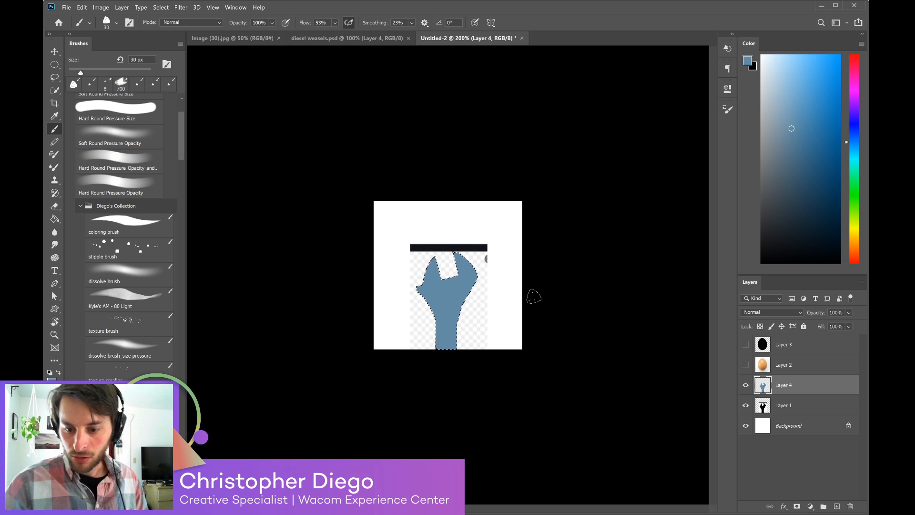
Show the black egg layer, Layer 3, and hide Layer 1.
{"action": "left_click", "coordinate": [746, 345]}
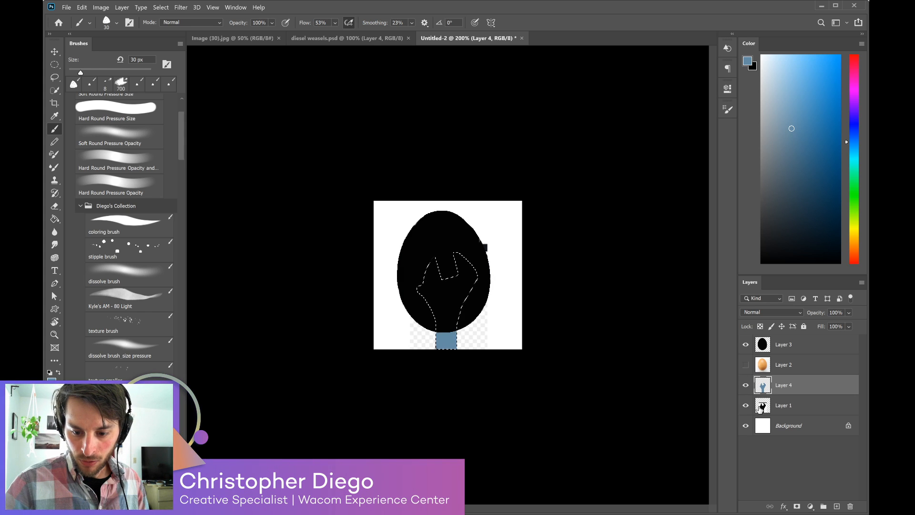
{"action": "left_click", "coordinate": [762, 405]}
{"action": "left_click", "coordinate": [746, 405]}
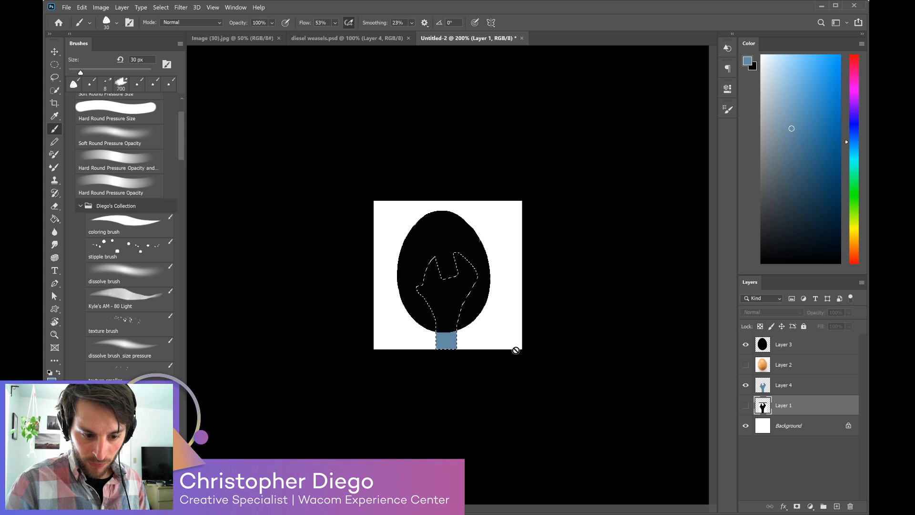
{"action": "key", "text": "v"}
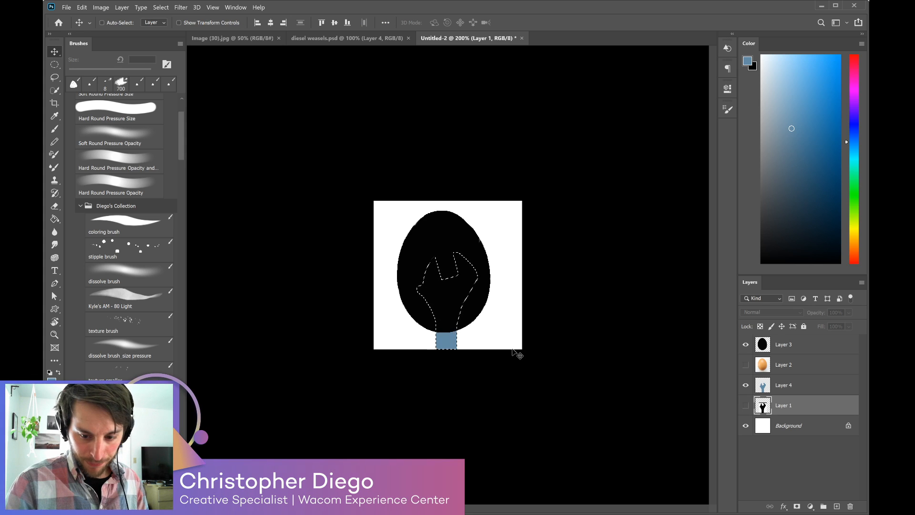
Deselect, stack Layer 4 above the black egg layer, and move the blue wrench up onto the egg.
{"action": "key", "text": "ctrl+d"}
{"action": "left_click", "coordinate": [772, 387]}
{"action": "left_click_drag", "start_coordinate": [768, 341], "coordinate": [767, 336]}
{"action": "left_click_drag", "start_coordinate": [451, 343], "coordinate": [448, 330]}
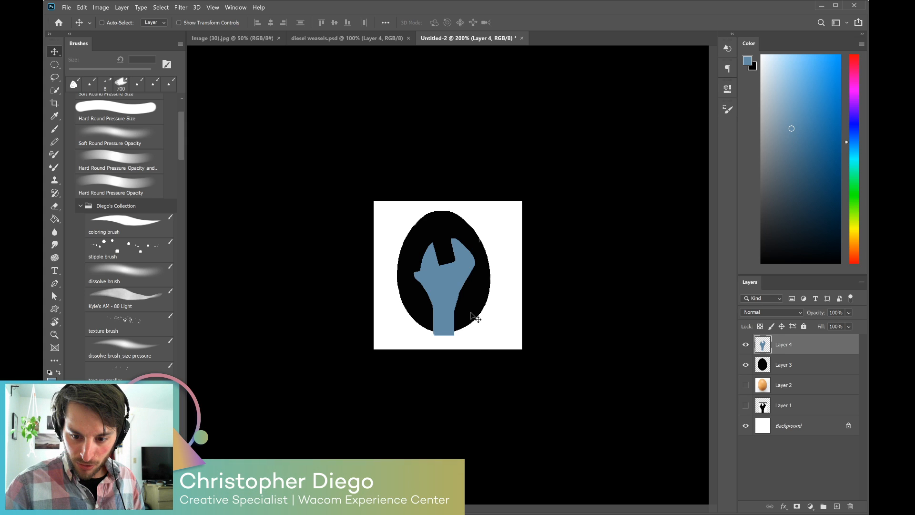
Load the wrench shape of Layer 4 as a selection and hide that layer.
{"action": "key", "text": "ctrl"}
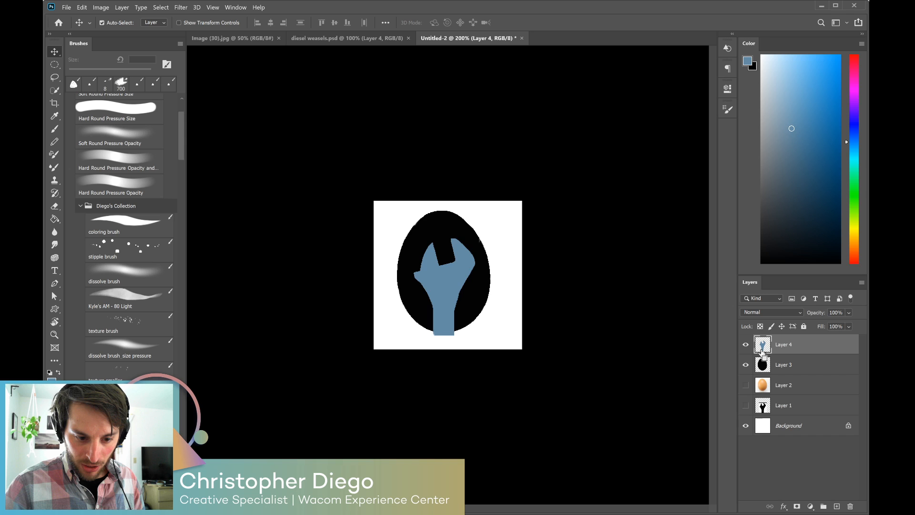
{"action": "left_click", "coordinate": [763, 353], "text": "ctrl"}
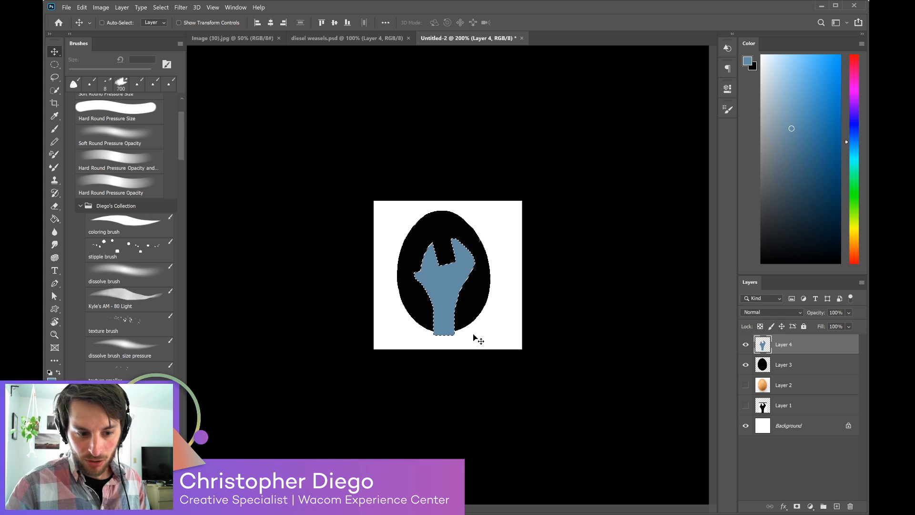
{"action": "left_click", "coordinate": [745, 344]}
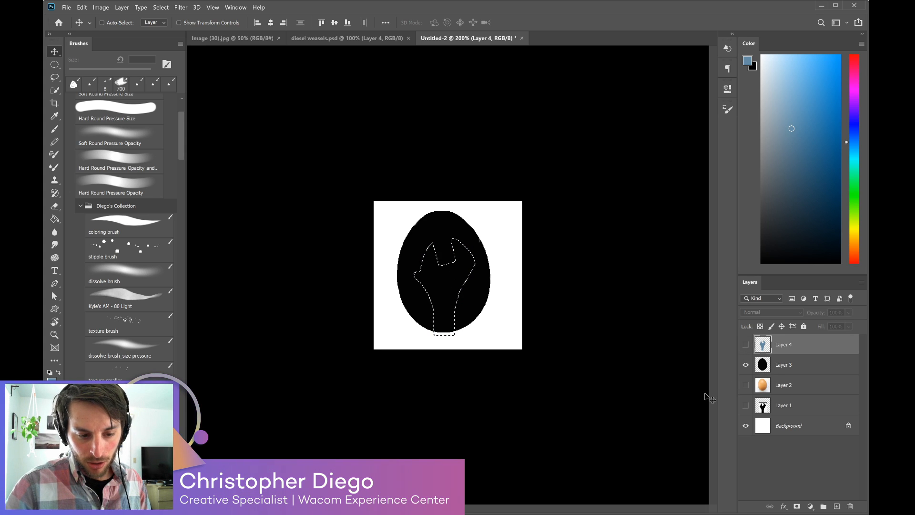
Erase the selected wrench shape out of the black egg on Layer 3 with a 150 px eraser, then deselect.
{"action": "left_click", "coordinate": [765, 365]}
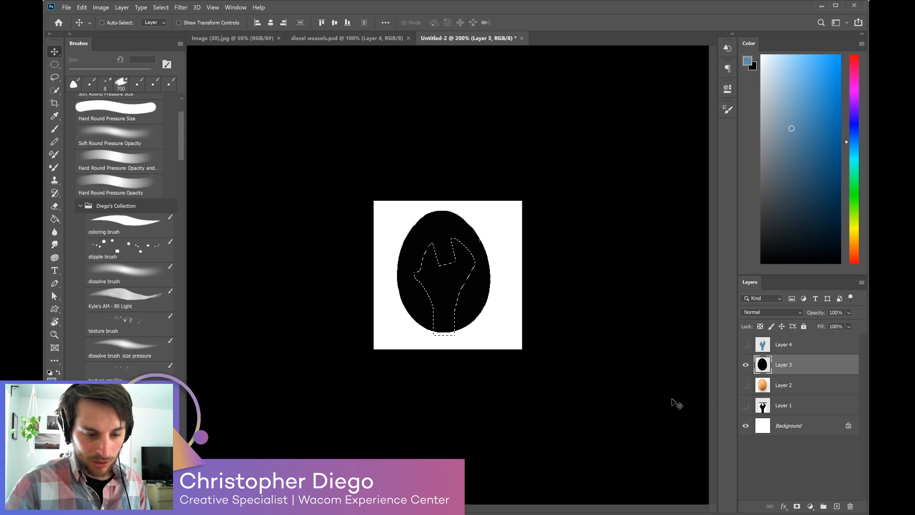
{"action": "key", "text": "e"}
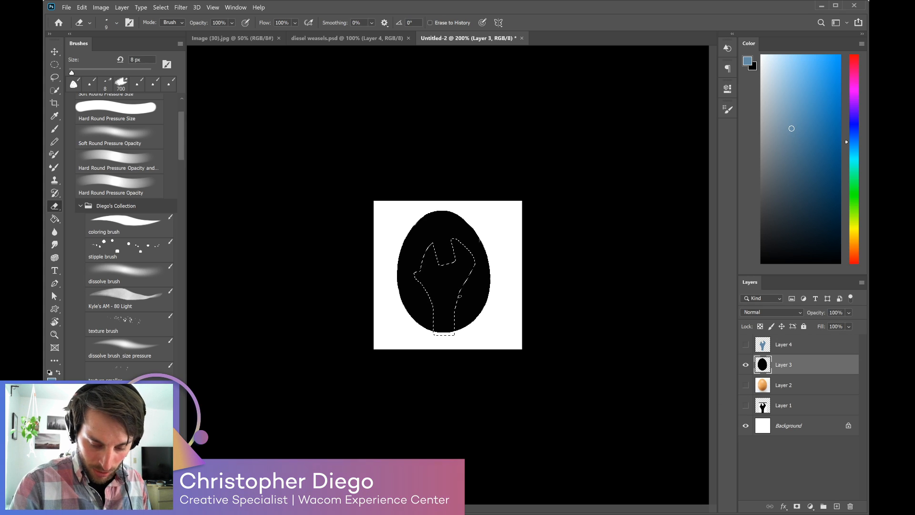
{"action": "key", "text": "bracketright"}
{"action": "key", "text": "bracketright"}
{"action": "key", "text": "bracketright"}
{"action": "key", "text": "bracketright"}
{"action": "key", "text": "bracketright"}
{"action": "key", "text": "bracketright"}
{"action": "key", "text": "bracketright"}
{"action": "key", "text": "bracketright"}
{"action": "key", "text": "bracketright"}
{"action": "key", "text": "bracketright"}
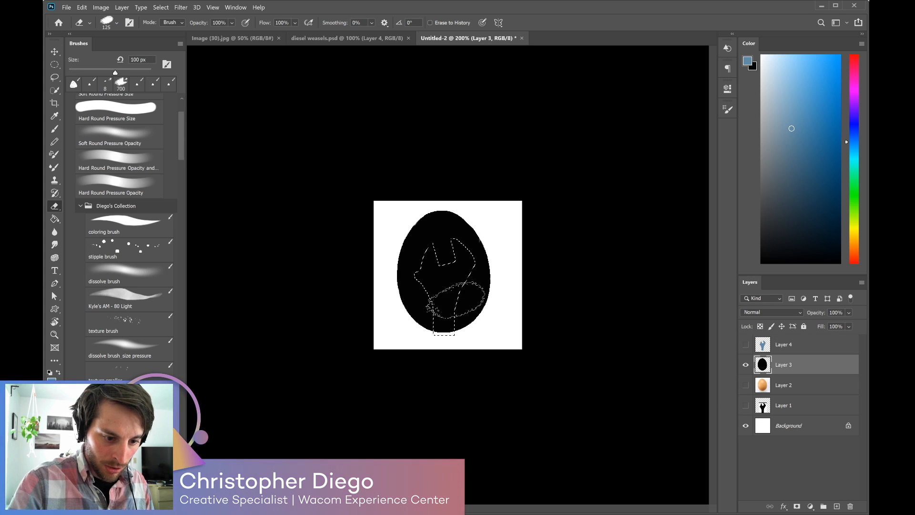
{"action": "mouse_move", "coordinate": [458, 251]}
{"action": "left_mouse_down"}
{"action": "mouse_move", "coordinate": [417, 283]}
{"action": "mouse_move", "coordinate": [459, 273]}
{"action": "left_mouse_up"}
{"action": "key", "text": "ctrl+d"}
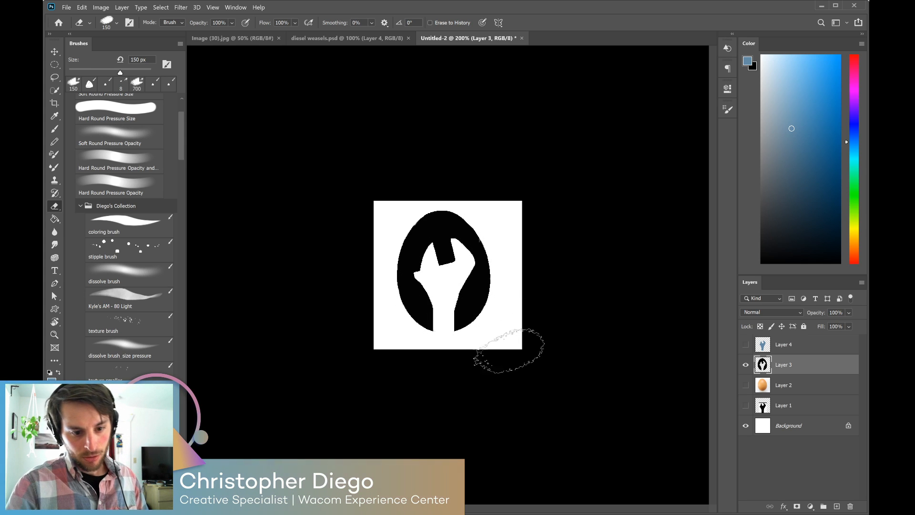
Copy the egg-shaped wrench badge from Untitled-2 into diesel weasels.psd with the Move tool.
{"action": "key", "text": "v"}
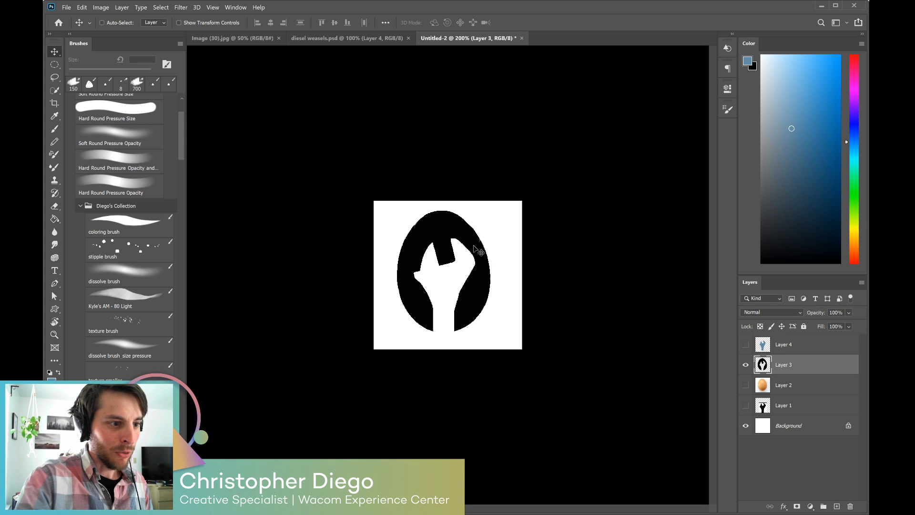
{"action": "left_click", "coordinate": [336, 38]}
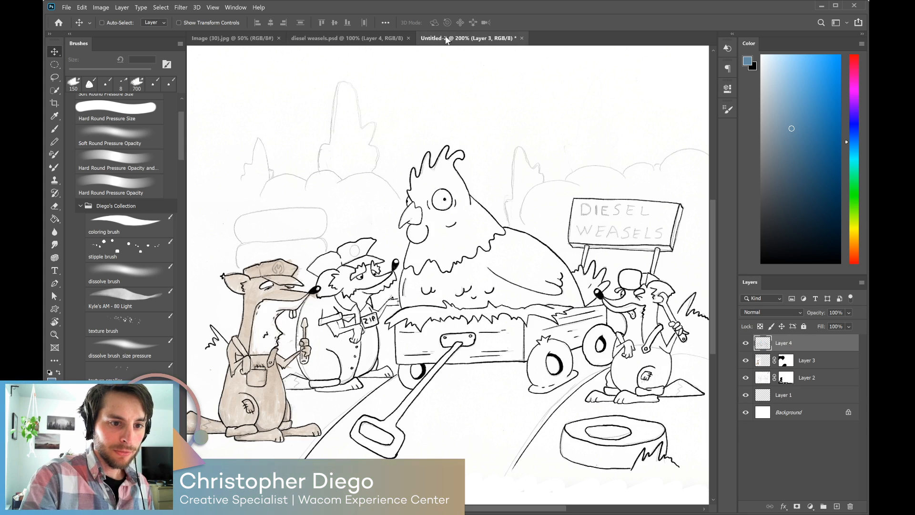
{"action": "left_click", "coordinate": [446, 38]}
{"action": "left_click_drag", "start_coordinate": [477, 279], "coordinate": [399, 227]}
Scale the badge to about 22.5%, rotate it about -12°, and place it on the middle weasel's cap.
{"action": "key", "text": "ctrl+t"}
{"action": "left_click_drag", "start_coordinate": [394, 165], "coordinate": [365, 203]}
{"action": "left_click_drag", "start_coordinate": [356, 209], "coordinate": [357, 243]}
{"action": "key", "text": "ctrl+plus"}
{"action": "key", "text": "ctrl+plus"}
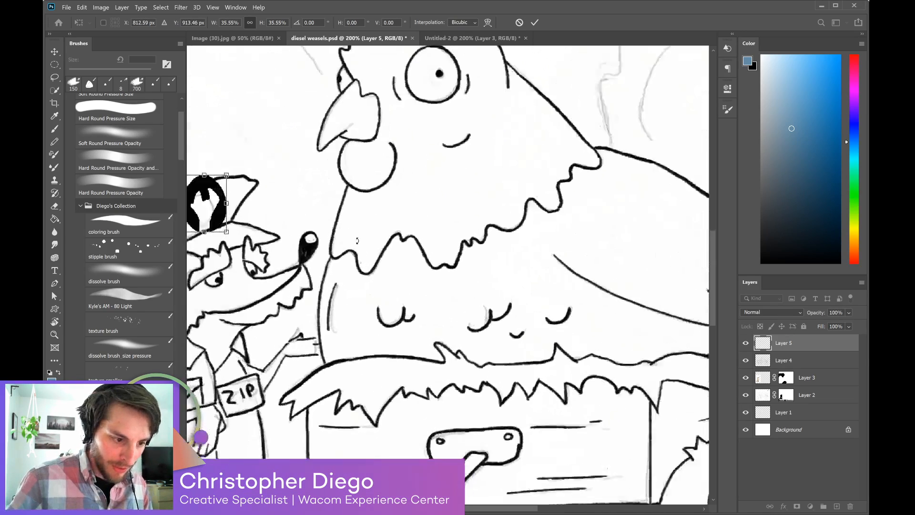
{"action": "left_click_drag", "start_coordinate": [343, 311], "coordinate": [674, 323]}
{"action": "left_click_drag", "start_coordinate": [516, 219], "coordinate": [514, 223]}
{"action": "left_click_drag", "start_coordinate": [526, 180], "coordinate": [511, 200]}
{"action": "left_click_drag", "start_coordinate": [504, 234], "coordinate": [533, 235]}
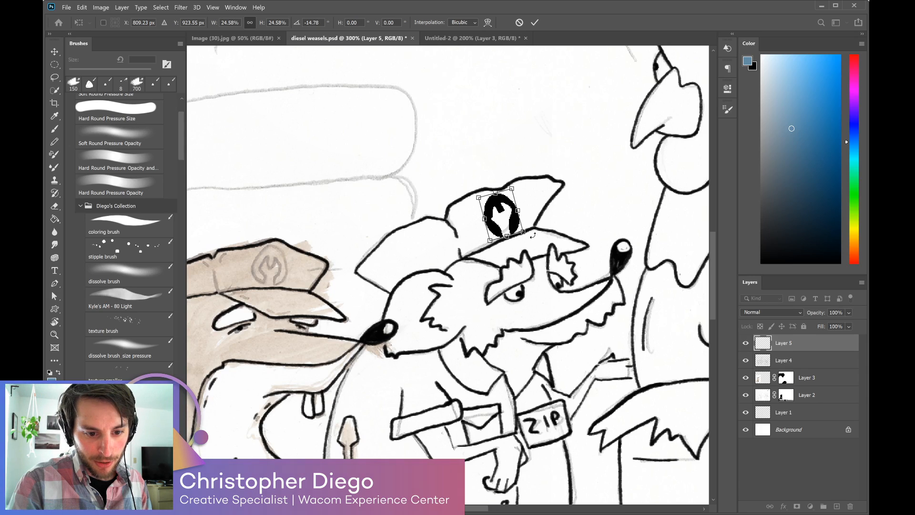
{"action": "left_click_drag", "start_coordinate": [511, 186], "coordinate": [509, 194]}
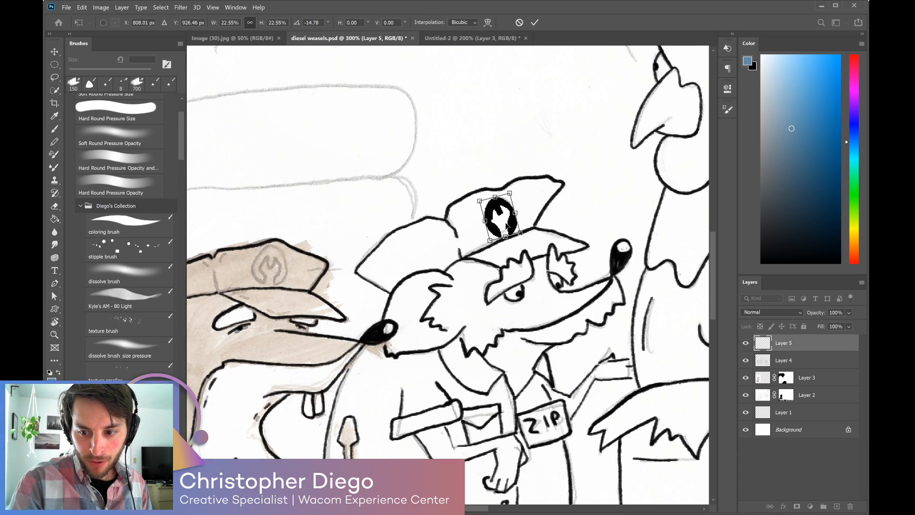
{"action": "left_click_drag", "start_coordinate": [502, 228], "coordinate": [532, 231]}
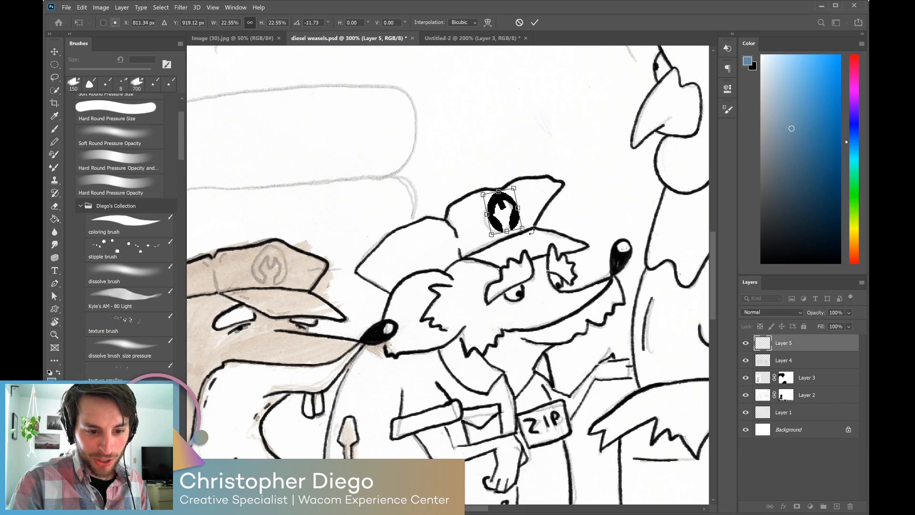
{"action": "key", "text": "Return"}
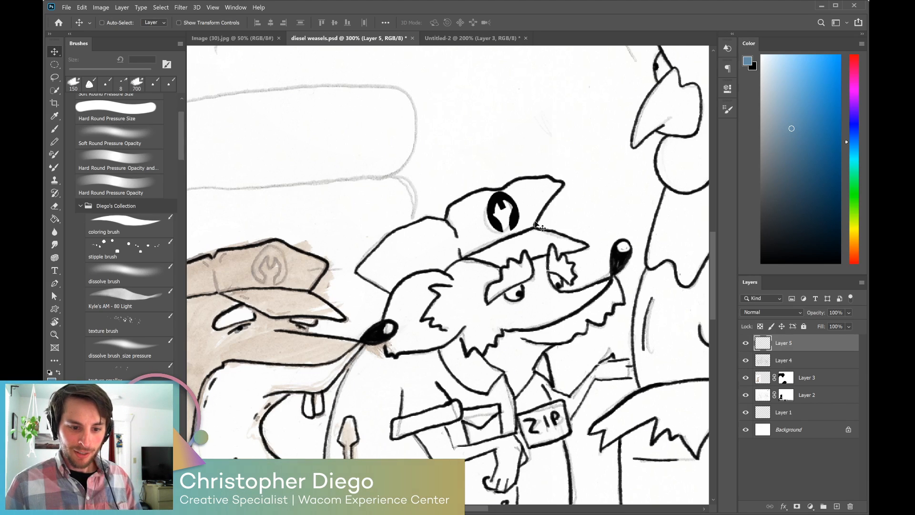
Reset the foreground and background colours to the default black and white.
{"action": "key", "text": "ctrl+minus"}
{"action": "key", "text": "ctrl+minus"}
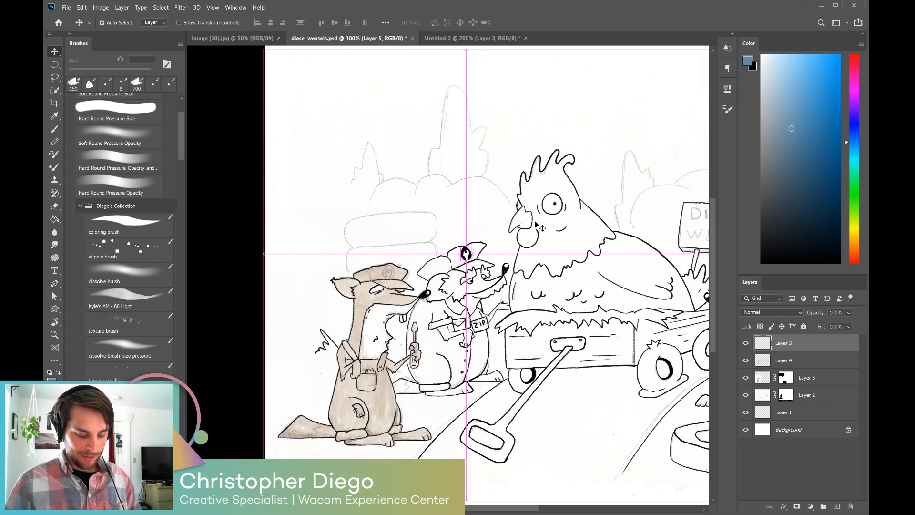
{"action": "key", "text": "ctrl+semicolon"}
{"action": "key", "text": "d"}
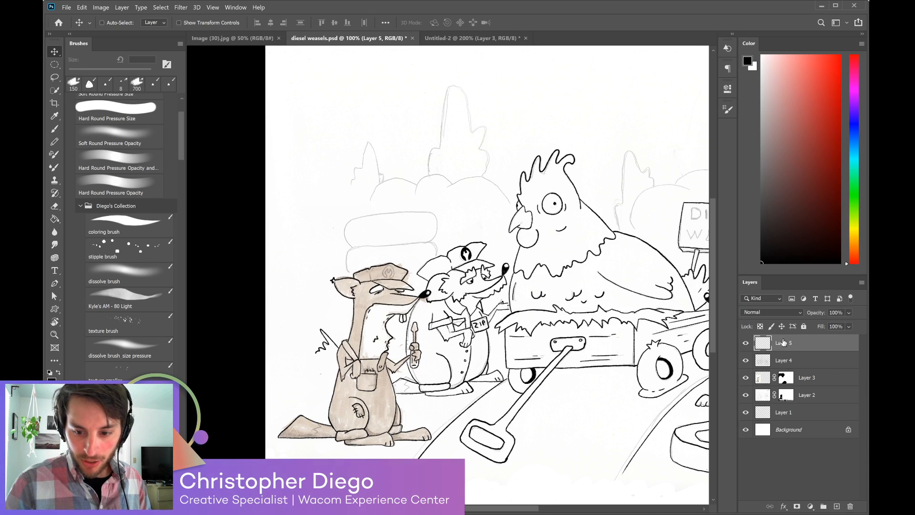
Duplicate the badge layer, move the copy onto the brown weasel's cap, and rotate it about 19°.
{"action": "left_click_drag", "start_coordinate": [762, 342], "coordinate": [837, 506]}
{"action": "left_click_drag", "start_coordinate": [477, 260], "coordinate": [399, 278]}
{"action": "key", "text": "ctrl+t"}
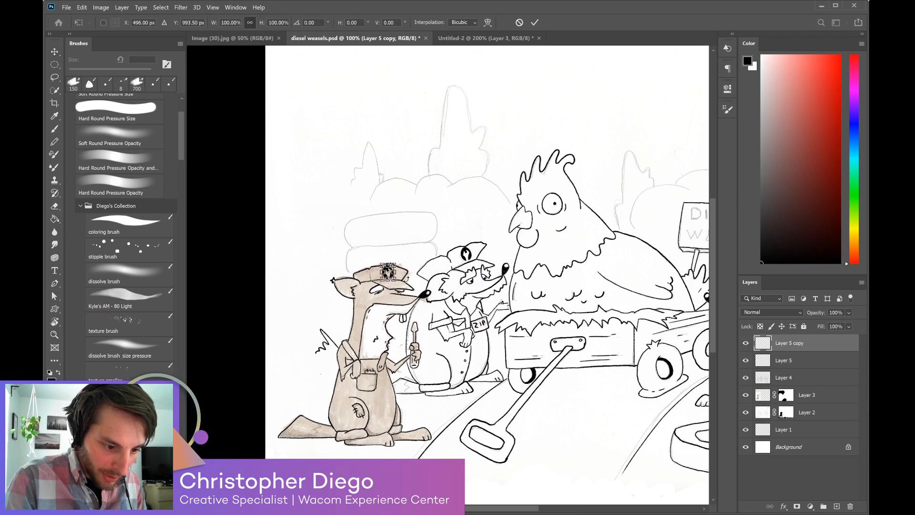
{"action": "left_click_drag", "start_coordinate": [404, 282], "coordinate": [399, 283]}
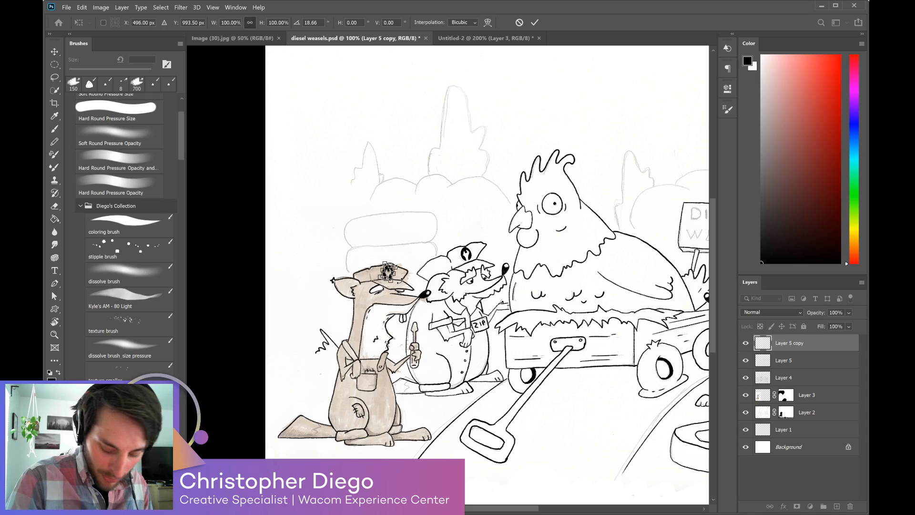
{"action": "key", "text": "Return"}
Copy the badge from Untitled-2 onto the Diesel Weasels sign, scaled to about 42% and rotated about 13°.
{"action": "left_click_drag", "start_coordinate": [637, 358], "coordinate": [520, 370]}
{"action": "key", "text": "ctrl+minus"}
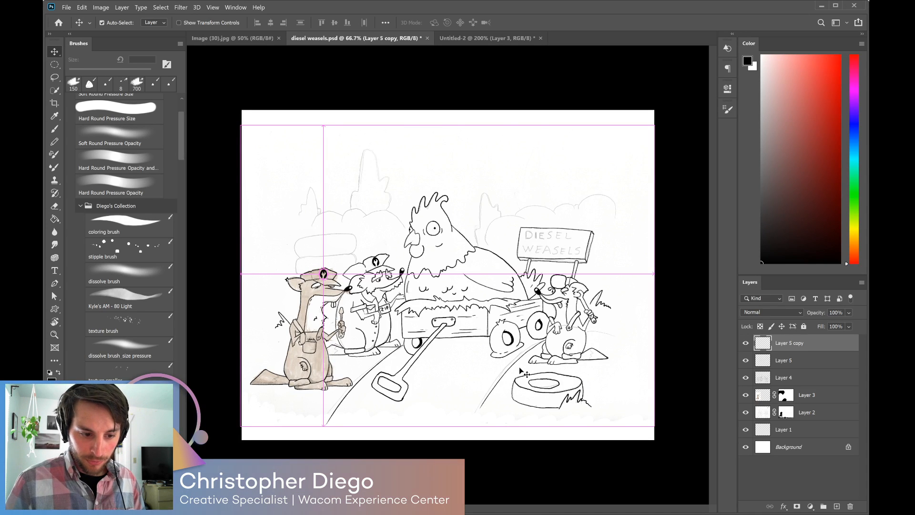
{"action": "key", "text": "ctrl+plus"}
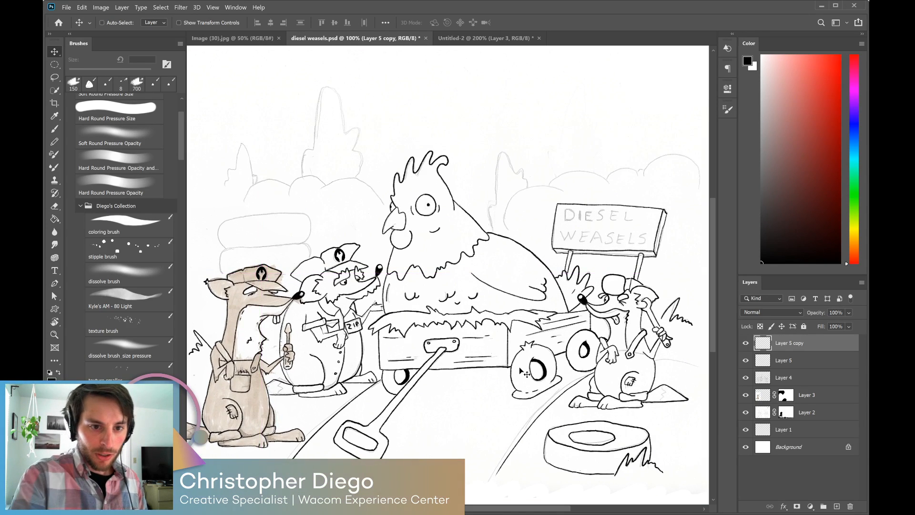
{"action": "key", "text": "ctrl+Tab"}
{"action": "mouse_move", "coordinate": [457, 245]}
{"action": "left_mouse_down"}
{"action": "mouse_move", "coordinate": [419, 248]}
{"action": "mouse_move", "coordinate": [365, 40]}
{"action": "mouse_move", "coordinate": [626, 262]}
{"action": "mouse_move", "coordinate": [640, 257]}
{"action": "mouse_move", "coordinate": [651, 224]}
{"action": "left_mouse_up"}
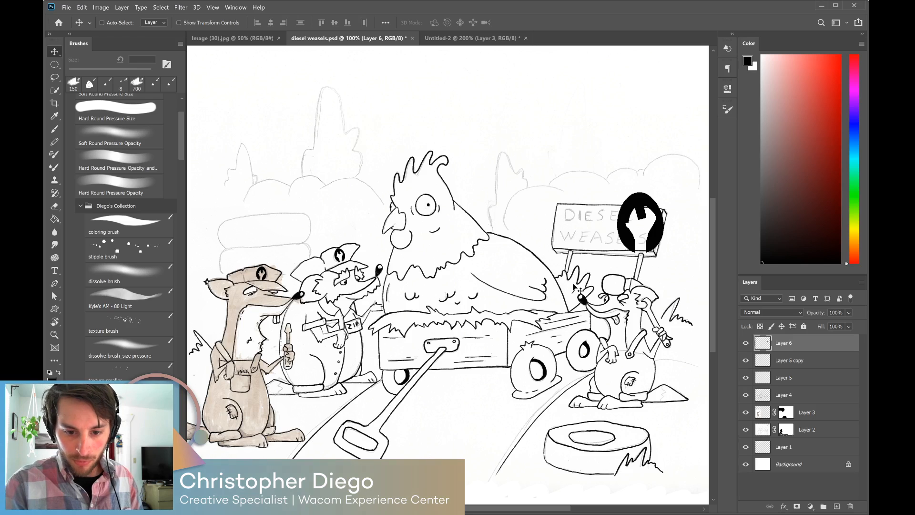
{"action": "key", "text": "ctrl+t"}
{"action": "left_click_drag", "start_coordinate": [667, 254], "coordinate": [645, 225]}
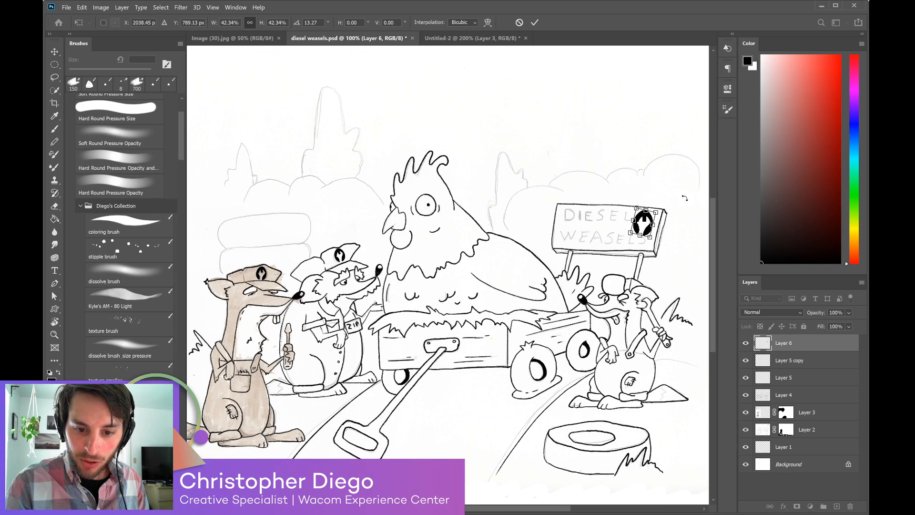
{"action": "key", "text": "Return"}
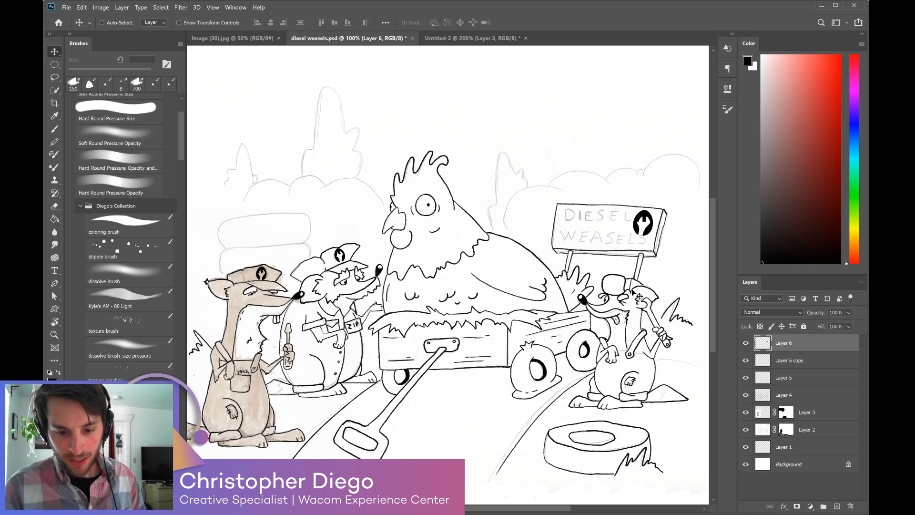
Merge Layer 4, Layer 5, Layer 5 copy and Layer 6 into one layer and rename it "line work".
{"action": "left_click", "coordinate": [744, 396]}
{"action": "left_click", "coordinate": [744, 395]}
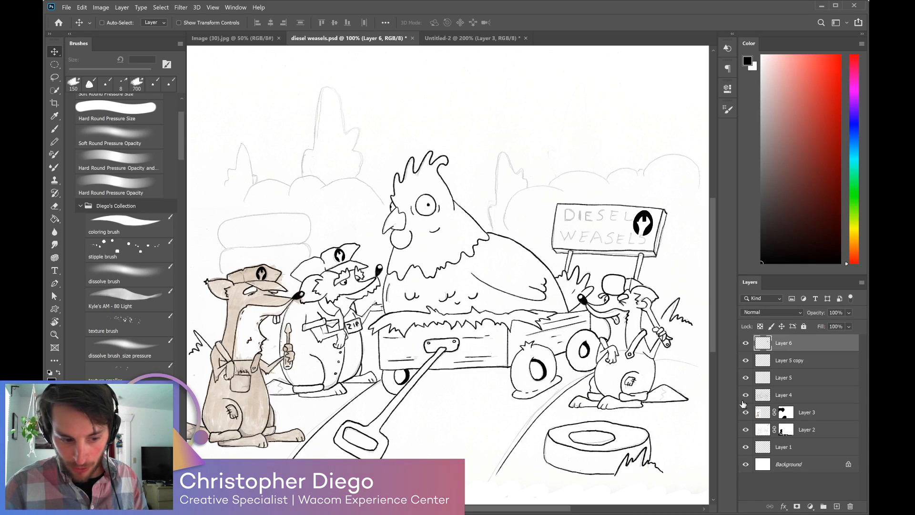
{"action": "left_click", "coordinate": [797, 397], "text": "shift"}
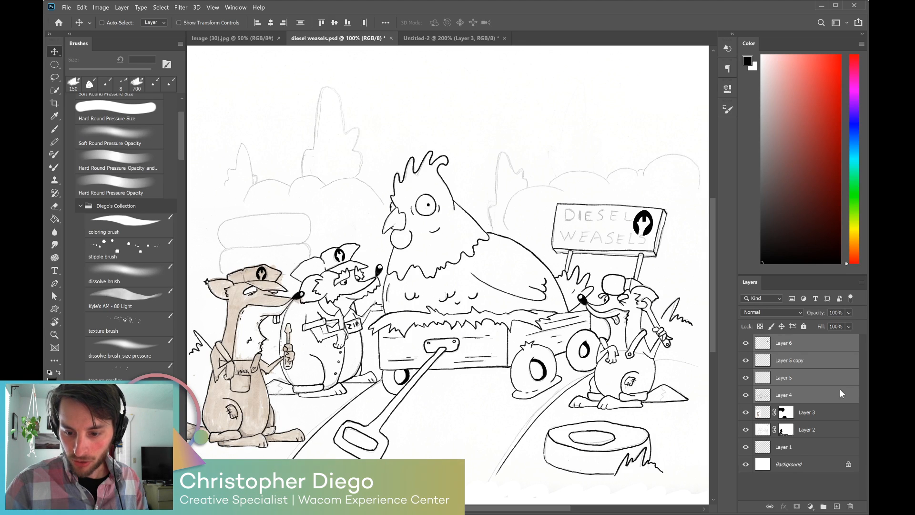
{"action": "key", "text": "ctrl+e"}
{"action": "double_click", "coordinate": [784, 343]}
{"action": "type", "text": "line work"}
{"action": "key", "text": "Return"}
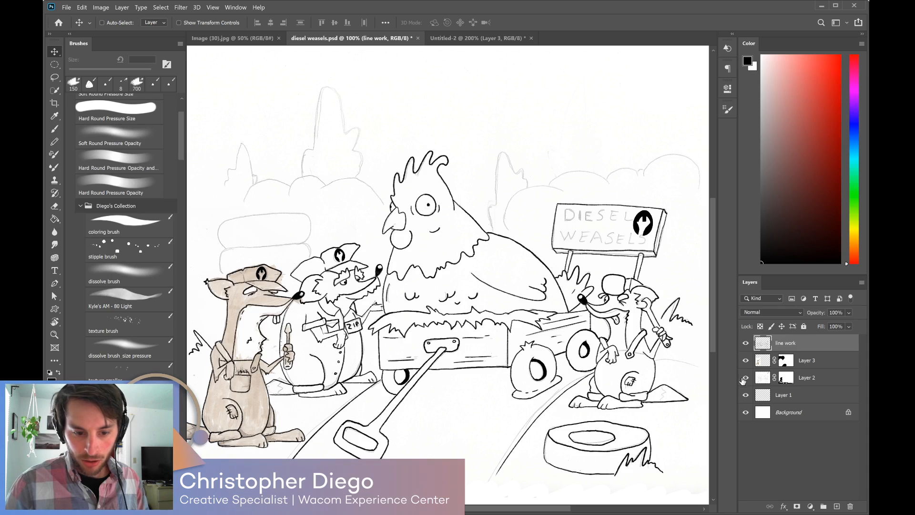
Add a new empty layer directly beneath the line work layer.
{"action": "left_click", "coordinate": [837, 506], "text": "ctrl"}
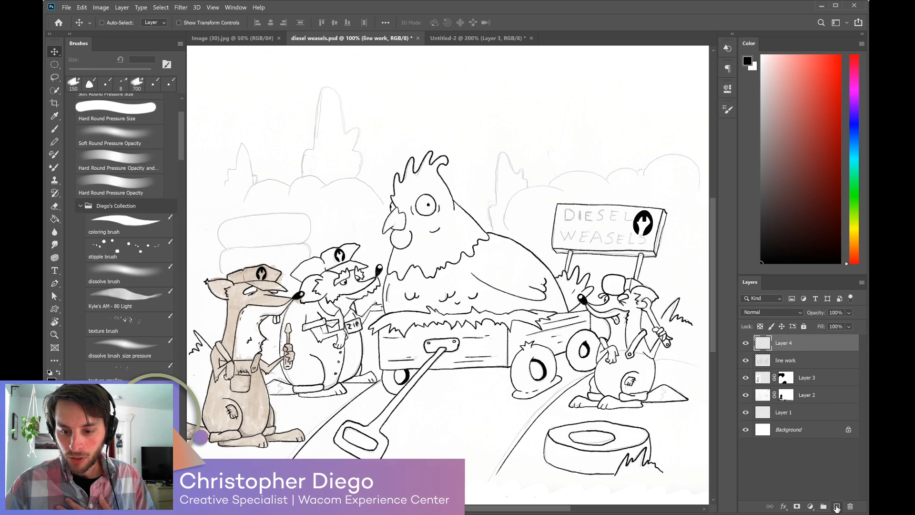
{"action": "left_click", "coordinate": [788, 361]}
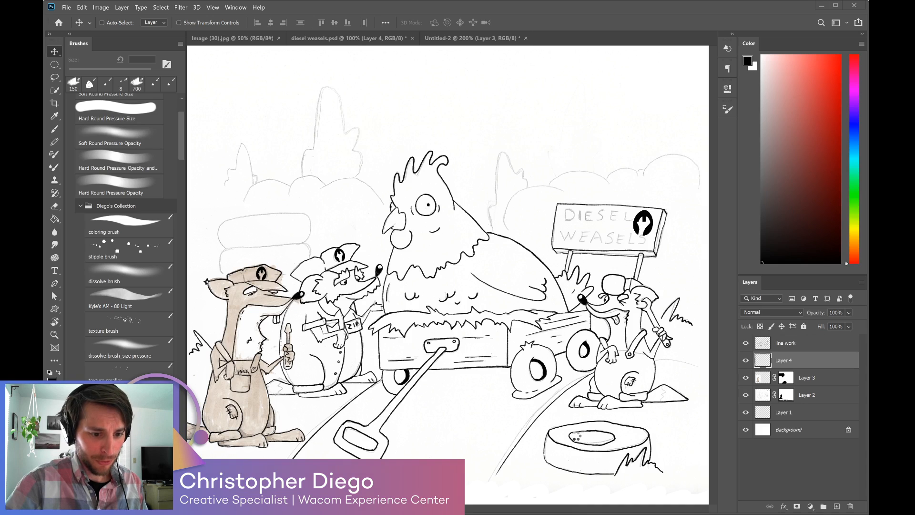
Open the reference images color schemes.JPG, color scheme 2.JPG and back ground.JPG as tabbed documents.
{"action": "key", "text": "ctrl+shift+e"}
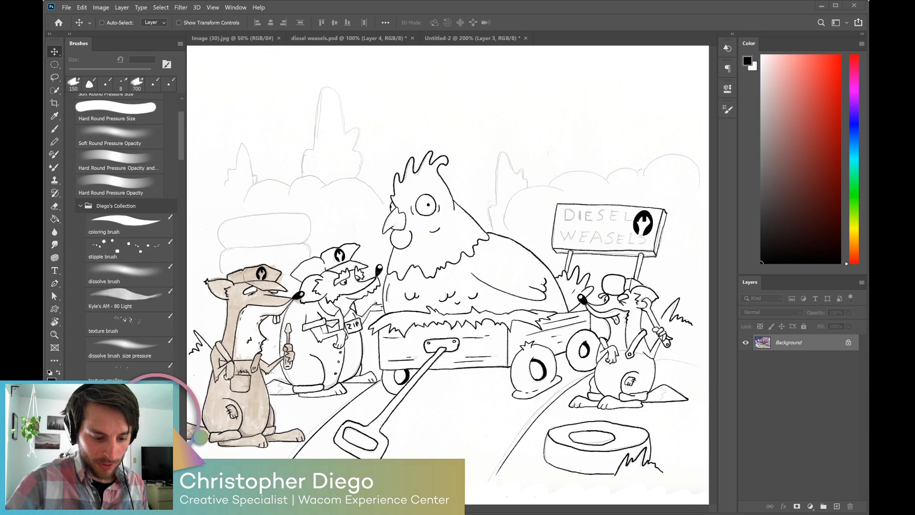
{"action": "left_click_drag", "start_coordinate": [369, 70], "coordinate": [528, 38]}
{"action": "left_click_drag", "start_coordinate": [305, 58], "coordinate": [534, 38]}
{"action": "mouse_move", "coordinate": [363, 48]}
{"action": "left_mouse_down"}
{"action": "mouse_move", "coordinate": [342, 49]}
{"action": "mouse_move", "coordinate": [352, 36]}
{"action": "left_mouse_up"}
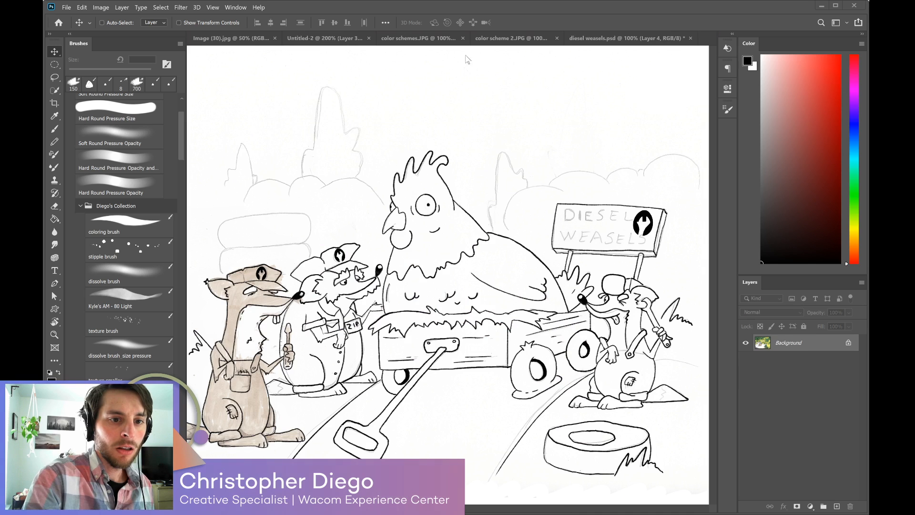
{"action": "left_click_drag", "start_coordinate": [472, 37], "coordinate": [470, 37]}
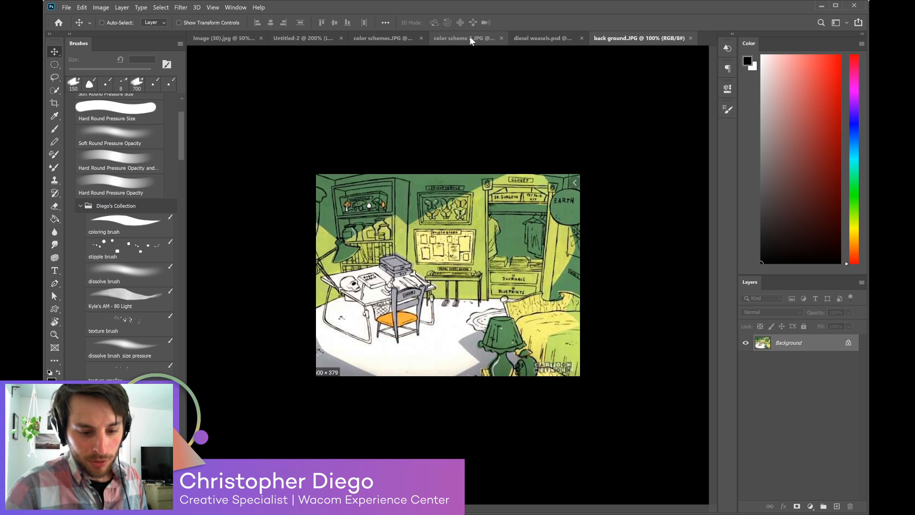
Compare the diesel weasels.psd line drawing with the color scheme 2.JPG and color schemes.JPG reference images.
{"action": "left_click", "coordinate": [554, 42]}
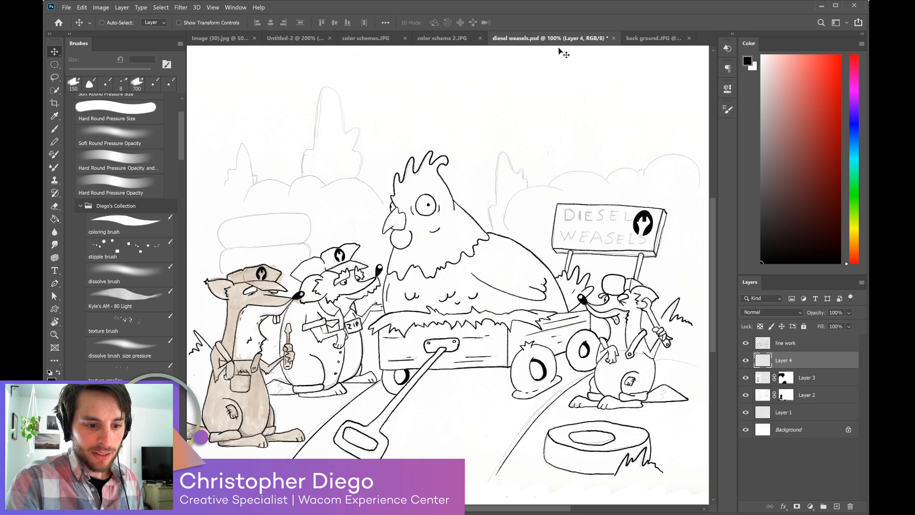
{"action": "left_click", "coordinate": [463, 39]}
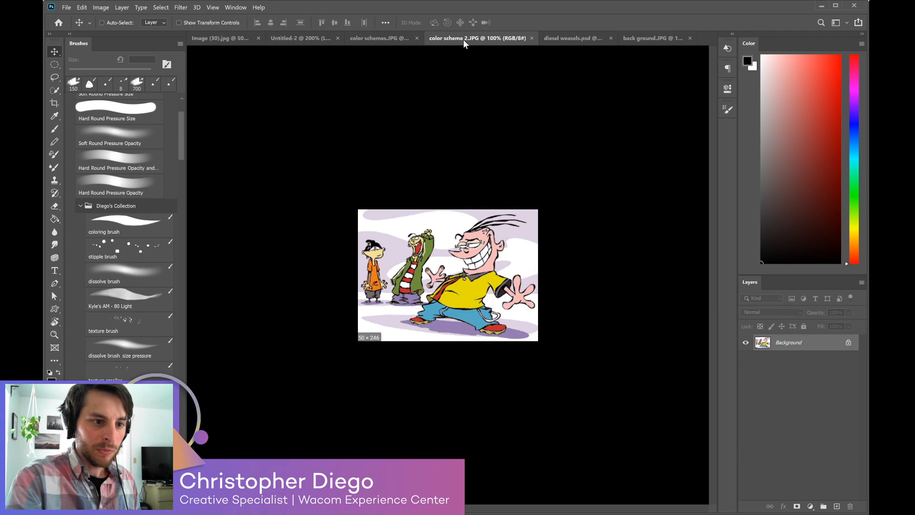
{"action": "left_click", "coordinate": [402, 39]}
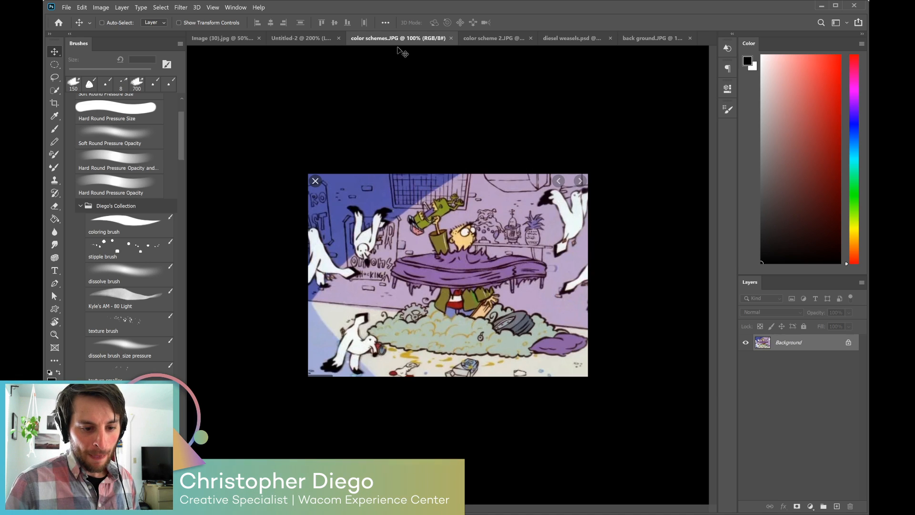
{"action": "left_click", "coordinate": [505, 42]}
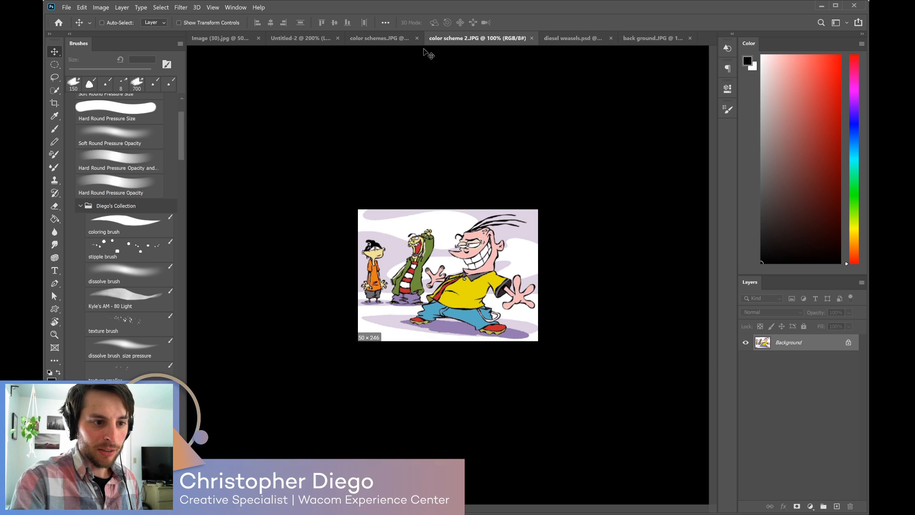
{"action": "left_click", "coordinate": [384, 42]}
{"action": "left_click", "coordinate": [551, 38]}
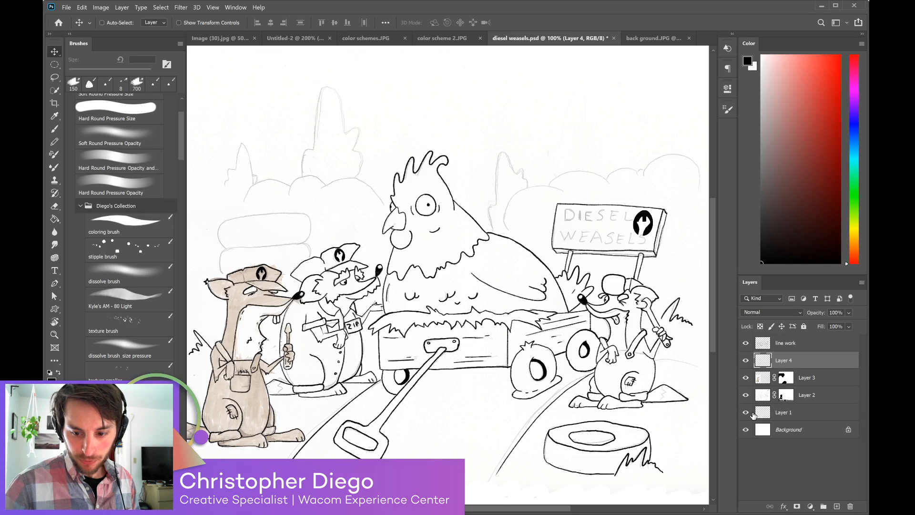
Hide Layer 3, which holds the brown tone on the leftmost weasel.
{"action": "left_click", "coordinate": [746, 396]}
{"action": "left_click", "coordinate": [746, 396]}
{"action": "left_click", "coordinate": [746, 381]}
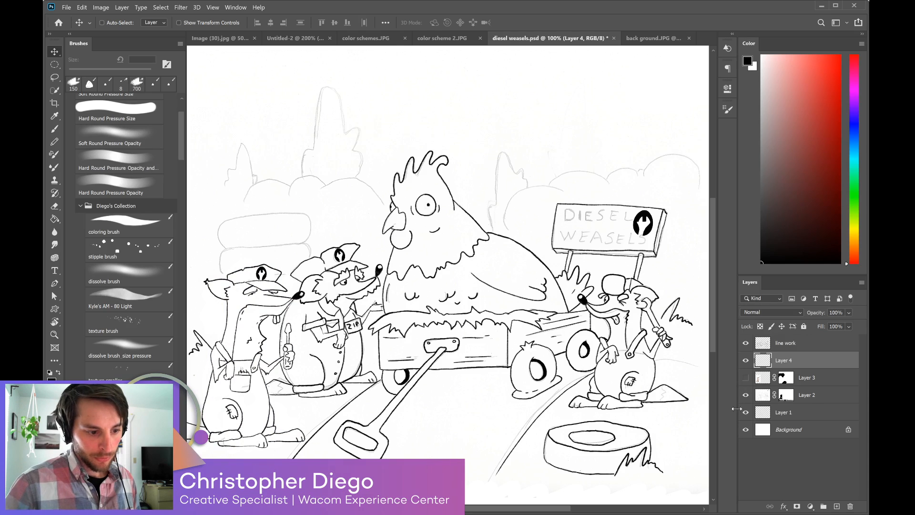
{"action": "mouse_move", "coordinate": [466, 374]}
{"action": "left_mouse_down"}
{"action": "mouse_move", "coordinate": [506, 372]}
{"action": "mouse_move", "coordinate": [479, 356]}
{"action": "left_mouse_up"}
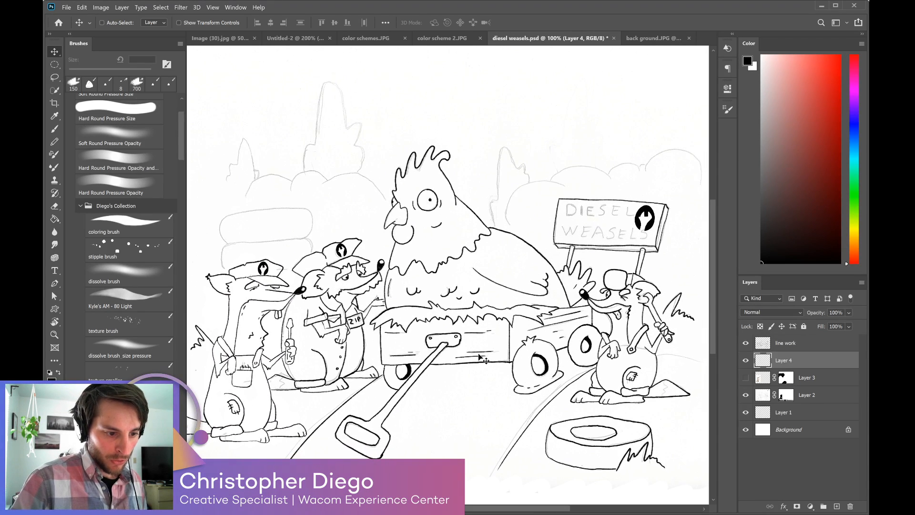
Sample the mattress purple from color schemes.JPG and brush a purple swatch on Layer 4 above the sign in diesel weasels.psd.
{"action": "left_click", "coordinate": [451, 38]}
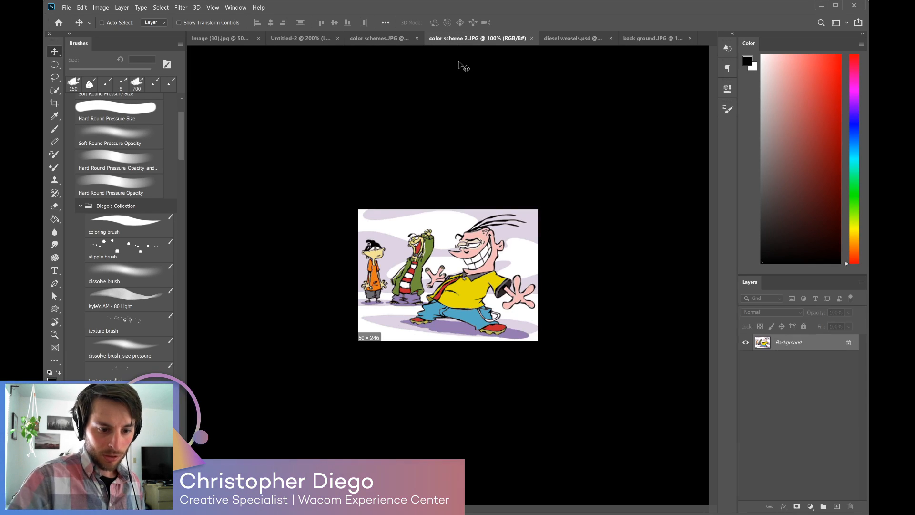
{"action": "key", "text": "b"}
{"action": "left_click", "coordinate": [575, 38]}
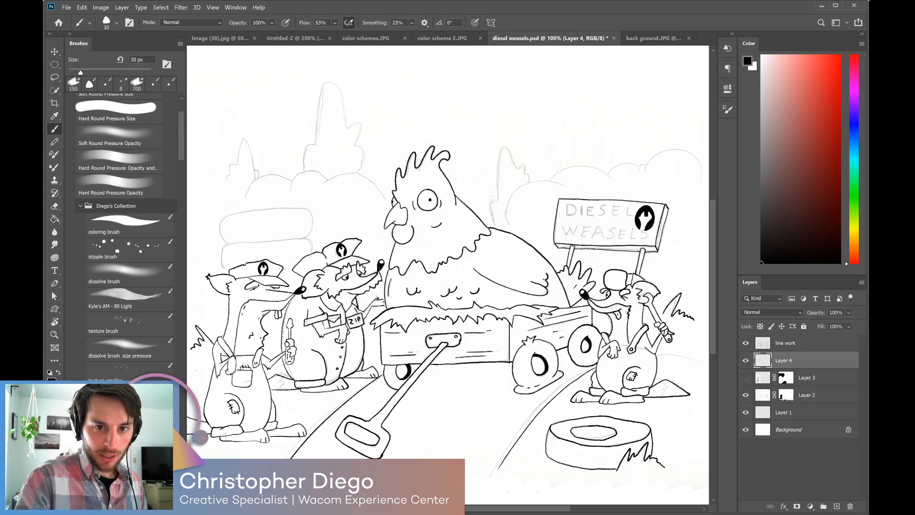
{"action": "left_click", "coordinate": [663, 39]}
{"action": "left_click", "coordinate": [434, 38]}
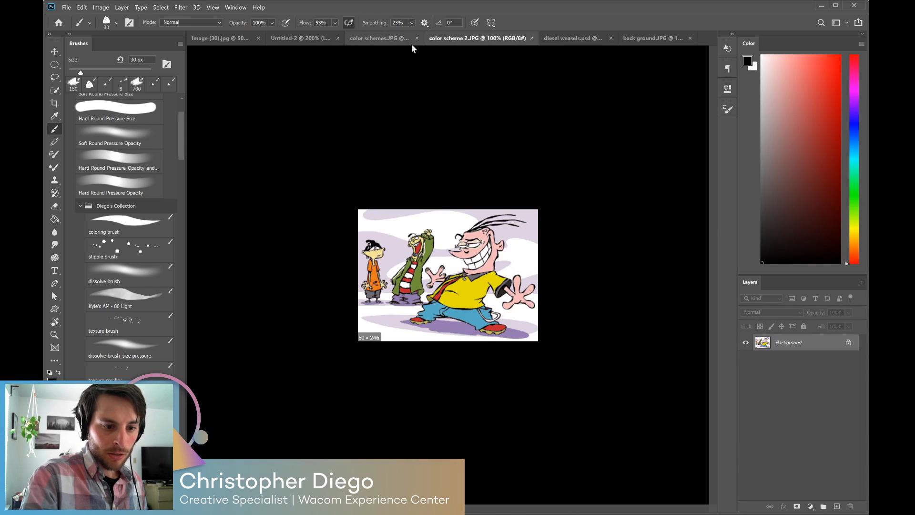
{"action": "left_click", "coordinate": [388, 39]}
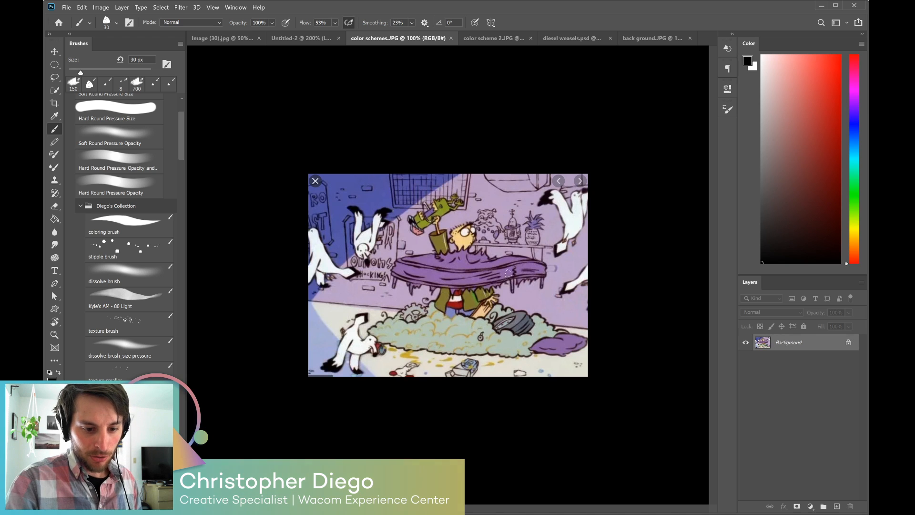
{"action": "left_click", "coordinate": [508, 273], "text": "alt"}
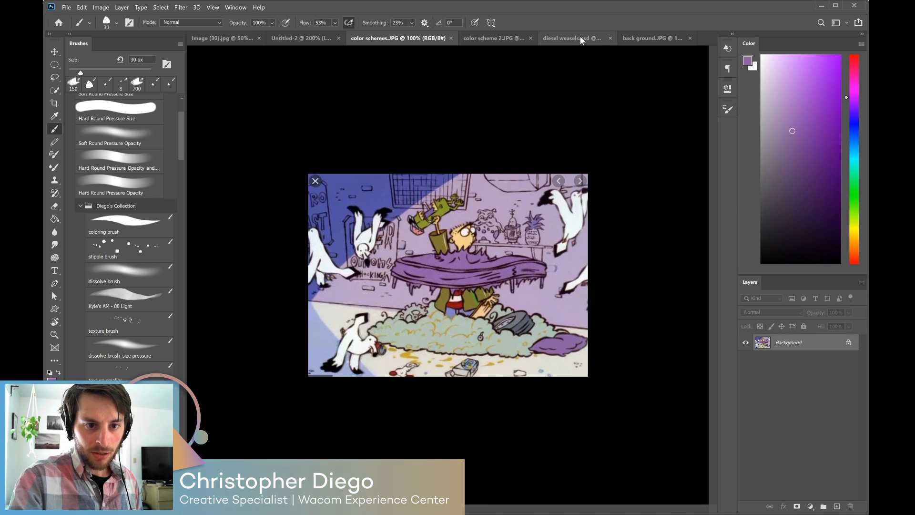
{"action": "left_click", "coordinate": [579, 39]}
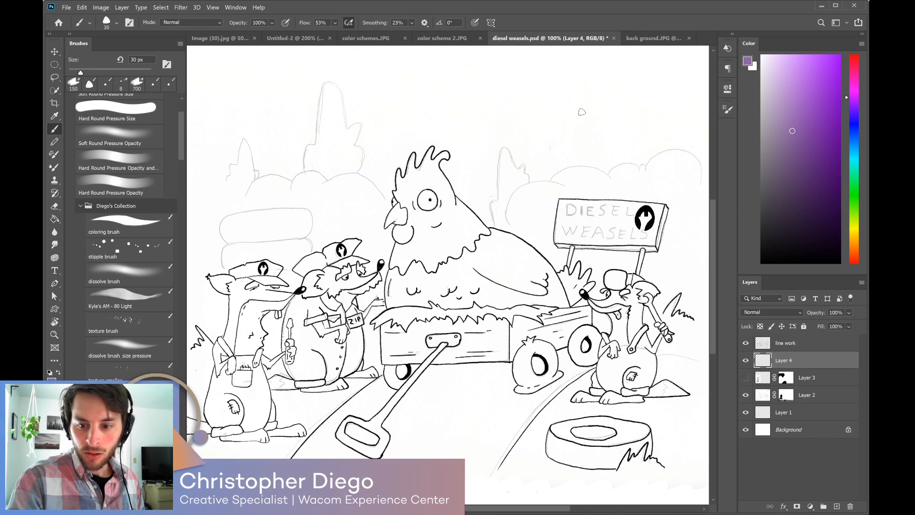
{"action": "mouse_move", "coordinate": [580, 96]}
{"action": "left_mouse_down"}
{"action": "mouse_move", "coordinate": [593, 79]}
{"action": "mouse_move", "coordinate": [610, 88]}
{"action": "mouse_move", "coordinate": [619, 74]}
{"action": "left_mouse_up"}
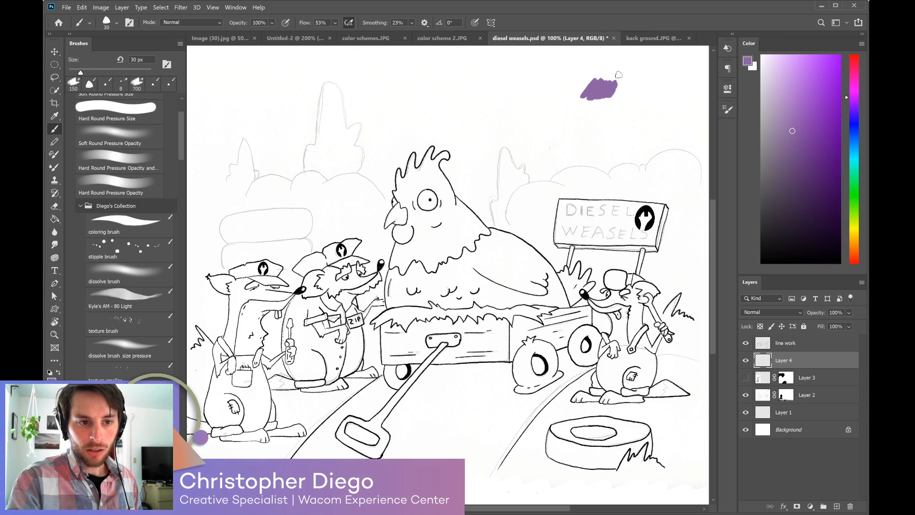
Sample the dark blue wall from color schemes.JPG and brush a blue swatch beside the purple one in the drawing.
{"action": "left_click", "coordinate": [442, 38]}
{"action": "left_click", "coordinate": [383, 39]}
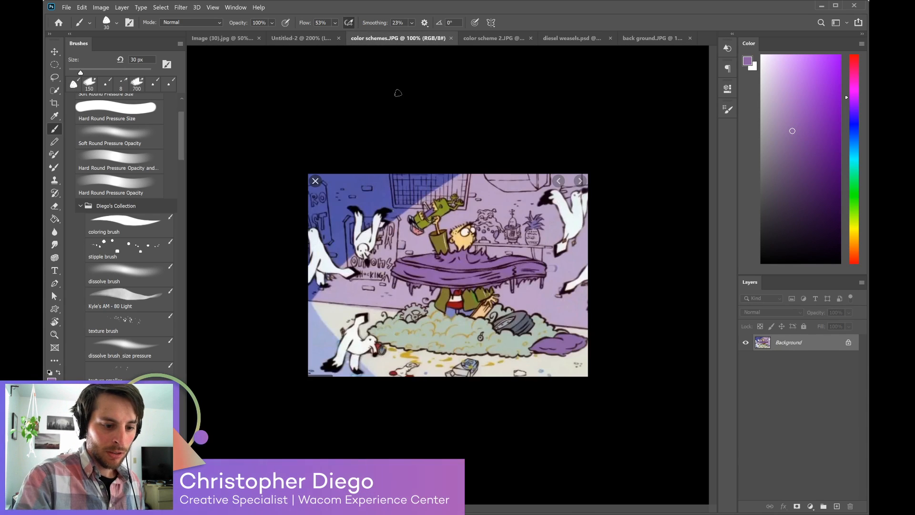
{"action": "left_click", "coordinate": [378, 193], "text": "alt"}
{"action": "left_click", "coordinate": [557, 38]}
{"action": "mouse_move", "coordinate": [615, 95]}
{"action": "left_mouse_down"}
{"action": "mouse_move", "coordinate": [638, 90]}
{"action": "mouse_move", "coordinate": [627, 112]}
{"action": "mouse_move", "coordinate": [617, 87]}
{"action": "mouse_move", "coordinate": [636, 114]}
{"action": "left_mouse_up"}
Sample the green of the middle character's coat in color scheme 2.JPG and paint a green swatch next to the blue one.
{"action": "left_click", "coordinate": [454, 39]}
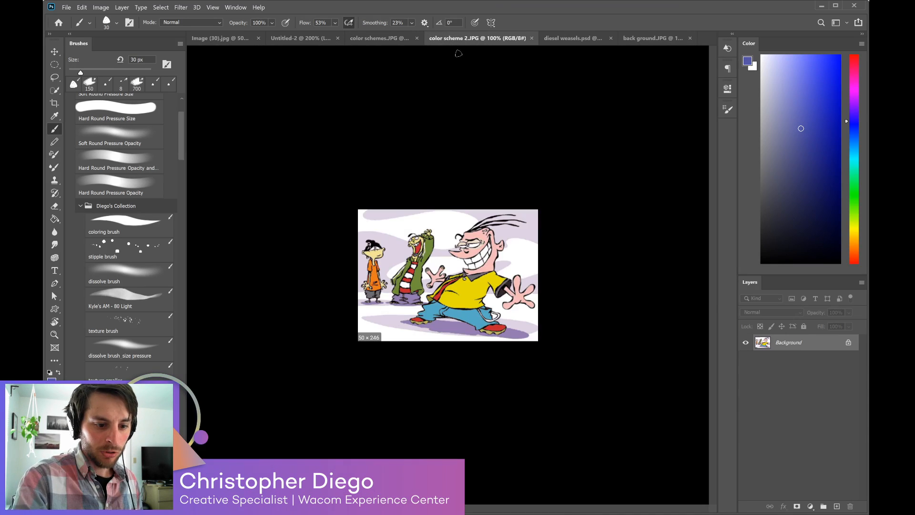
{"action": "left_click", "coordinate": [430, 242], "text": "alt"}
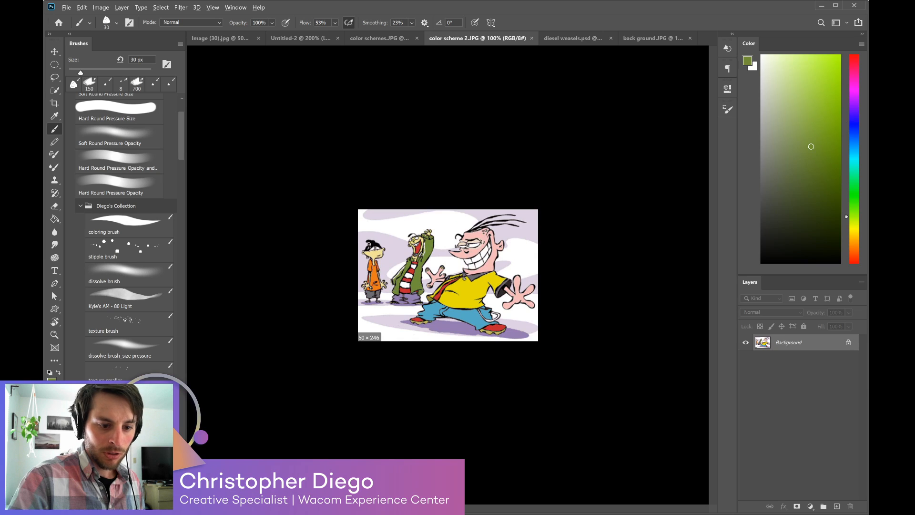
{"action": "left_click", "coordinate": [576, 40]}
{"action": "mouse_move", "coordinate": [638, 116]}
{"action": "left_mouse_down"}
{"action": "mouse_move", "coordinate": [654, 106]}
{"action": "mouse_move", "coordinate": [665, 119]}
{"action": "mouse_move", "coordinate": [651, 106]}
{"action": "mouse_move", "coordinate": [651, 123]}
{"action": "left_mouse_up"}
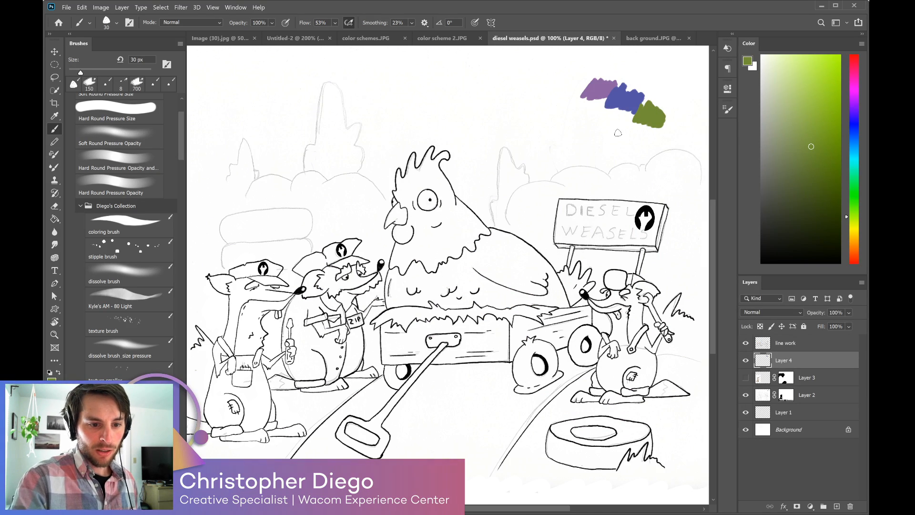
Sample the light yellow-green wall from back ground.JPG and paint its swatch to the right of the dark green one.
{"action": "left_click", "coordinate": [662, 40]}
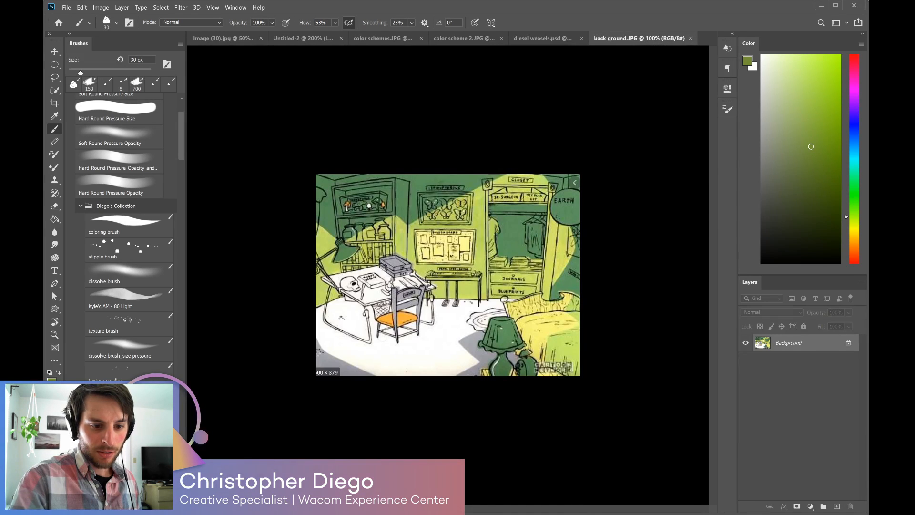
{"action": "left_click", "coordinate": [481, 233], "text": "alt"}
{"action": "left_click", "coordinate": [543, 39]}
{"action": "mouse_move", "coordinate": [663, 125]}
{"action": "left_mouse_down"}
{"action": "mouse_move", "coordinate": [679, 115]}
{"action": "mouse_move", "coordinate": [689, 120]}
{"action": "mouse_move", "coordinate": [667, 132]}
{"action": "mouse_move", "coordinate": [682, 132]}
{"action": "left_mouse_up"}
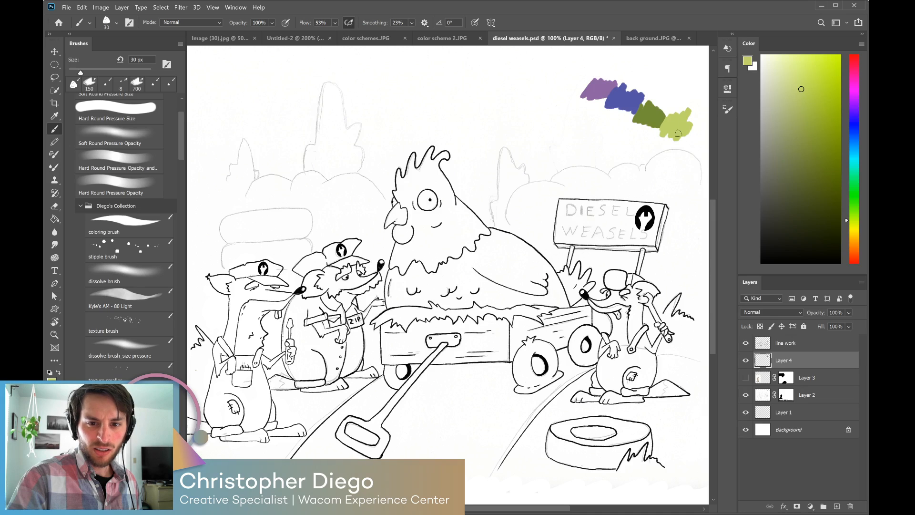
Sample the orange chair seat from back ground.JPG and paint an orange swatch above the green ones.
{"action": "left_click", "coordinate": [661, 38]}
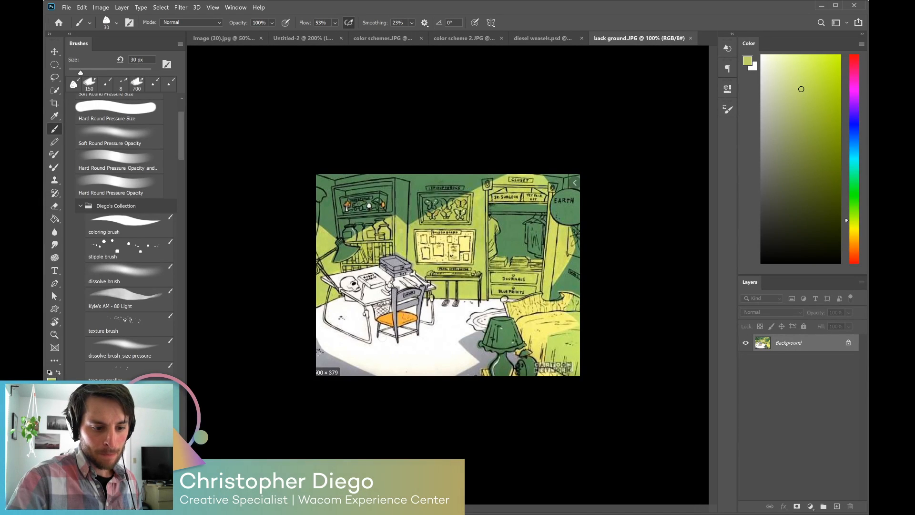
{"action": "left_click", "coordinate": [405, 314], "text": "alt"}
{"action": "left_click", "coordinate": [564, 39]}
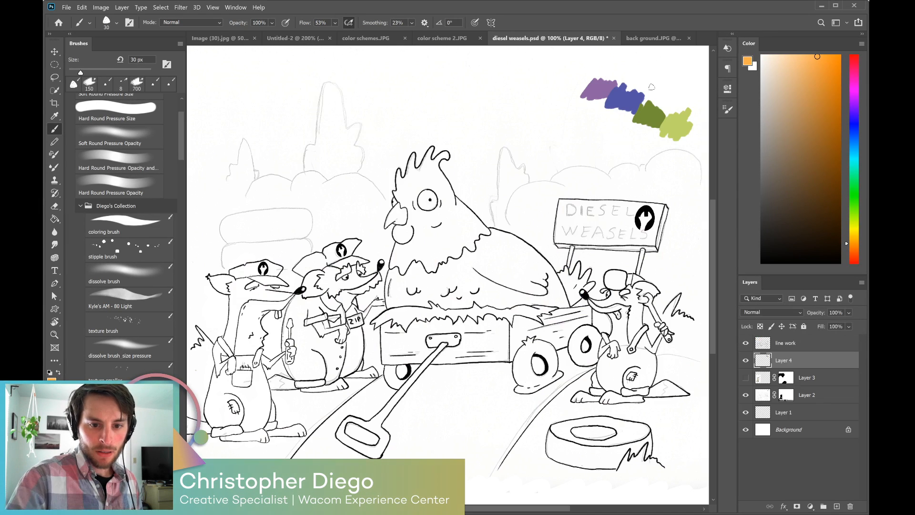
{"action": "left_click_drag", "start_coordinate": [660, 88], "coordinate": [677, 101]}
Sample the pale grey-green of the heap in color schemes.JPG and paint its swatch above the blue and orange ones.
{"action": "left_click", "coordinate": [454, 39]}
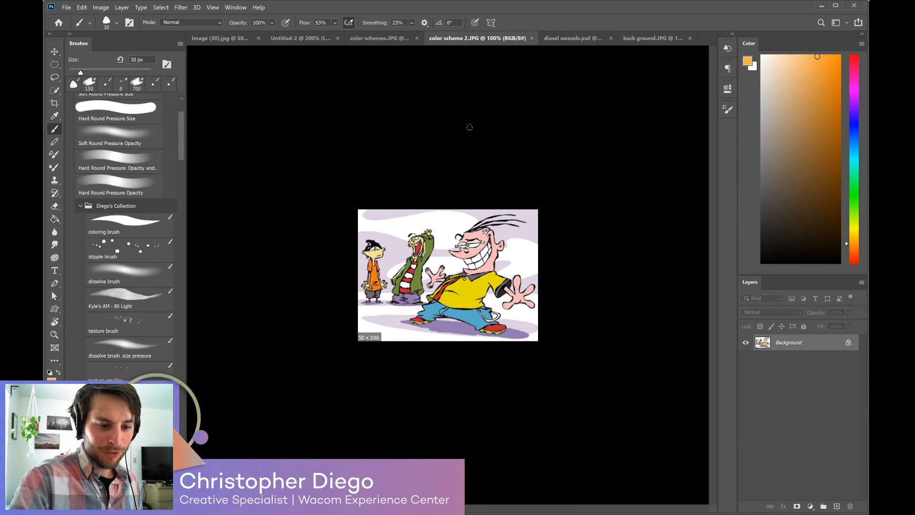
{"action": "left_click", "coordinate": [382, 41]}
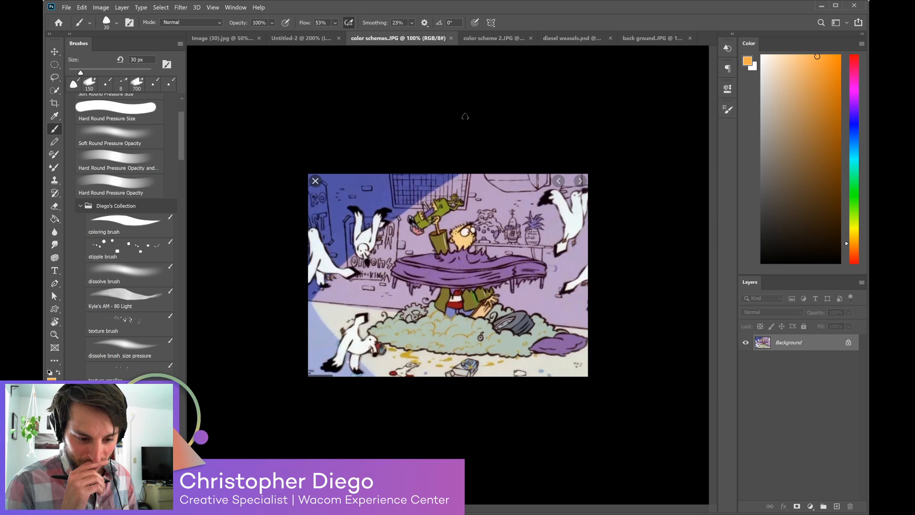
{"action": "left_click", "coordinate": [464, 324], "text": "alt"}
{"action": "left_click", "coordinate": [648, 39]}
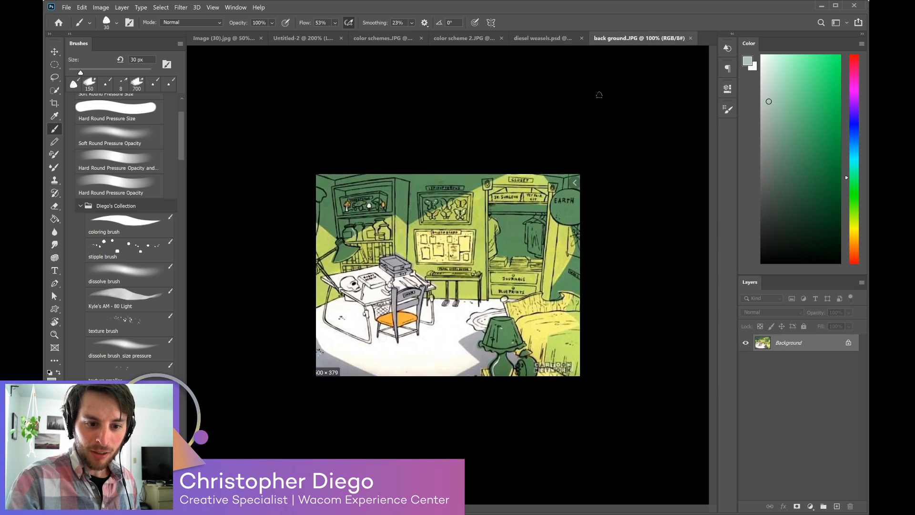
{"action": "left_click", "coordinate": [549, 38]}
{"action": "mouse_move", "coordinate": [648, 70]}
{"action": "left_mouse_down"}
{"action": "mouse_move", "coordinate": [646, 88]}
{"action": "mouse_move", "coordinate": [652, 64]}
{"action": "mouse_move", "coordinate": [631, 71]}
{"action": "mouse_move", "coordinate": [655, 89]}
{"action": "left_mouse_up"}
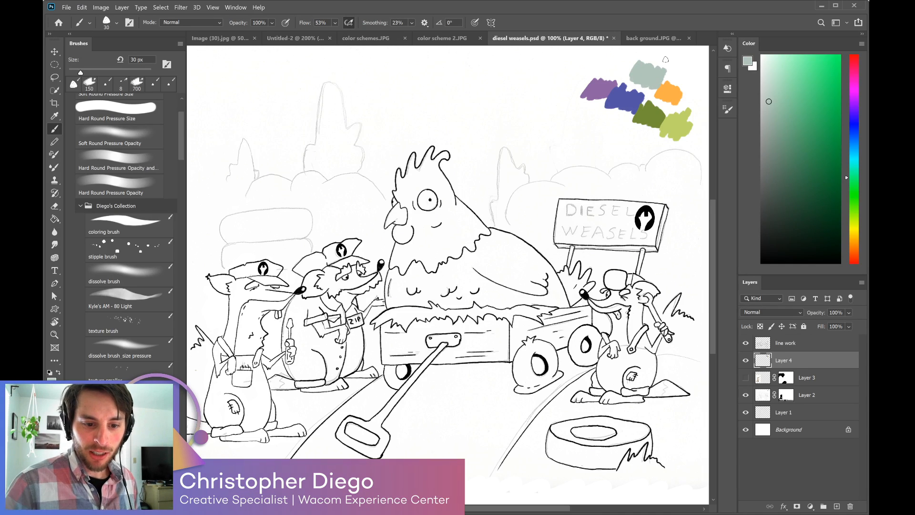
Sample the orange swatch, darken it to brown, and paint a brown swatch below the purple one.
{"action": "left_click", "coordinate": [446, 40]}
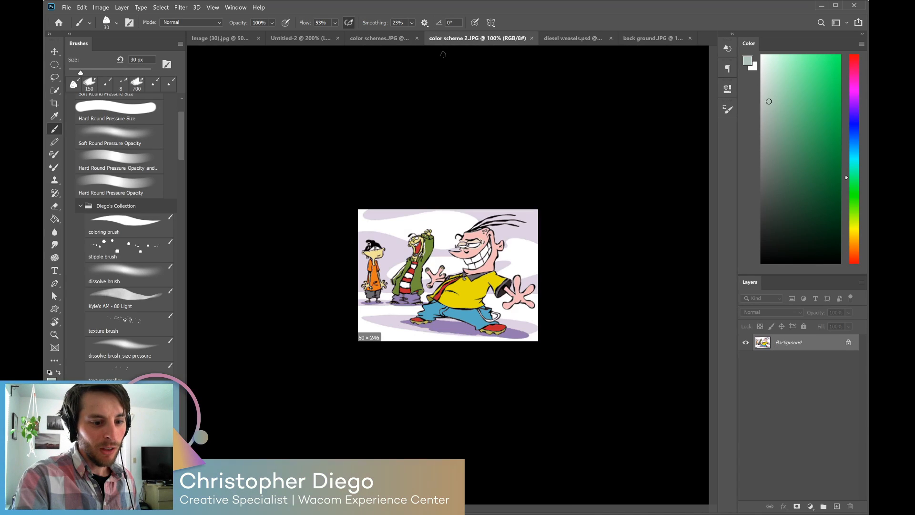
{"action": "left_click", "coordinate": [404, 39]}
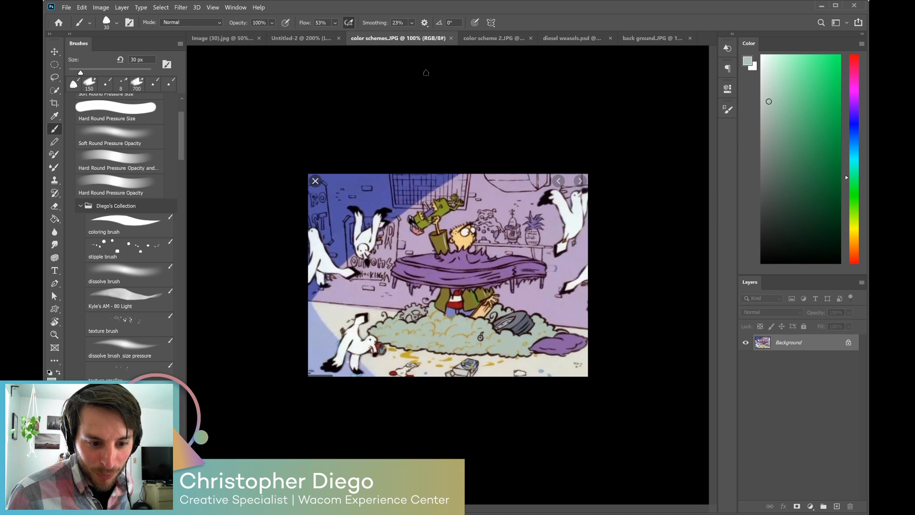
{"action": "left_click", "coordinate": [639, 39]}
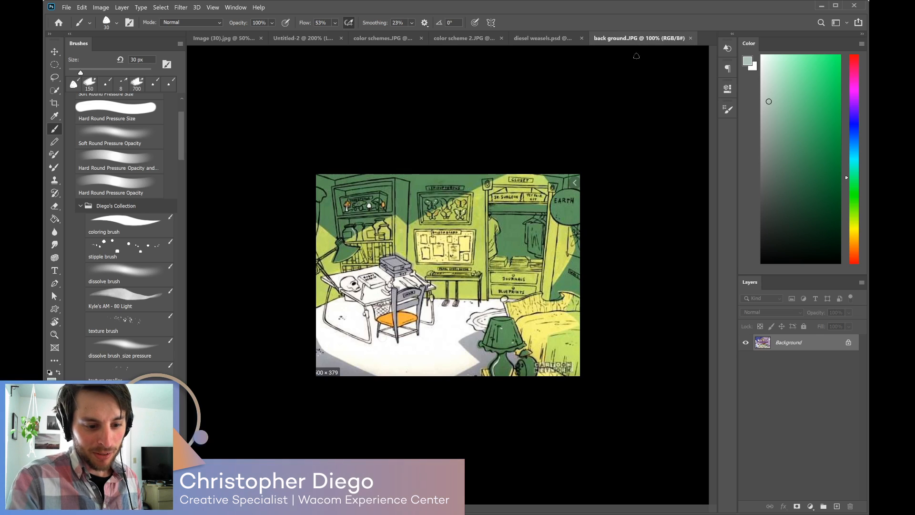
{"action": "left_click", "coordinate": [562, 40]}
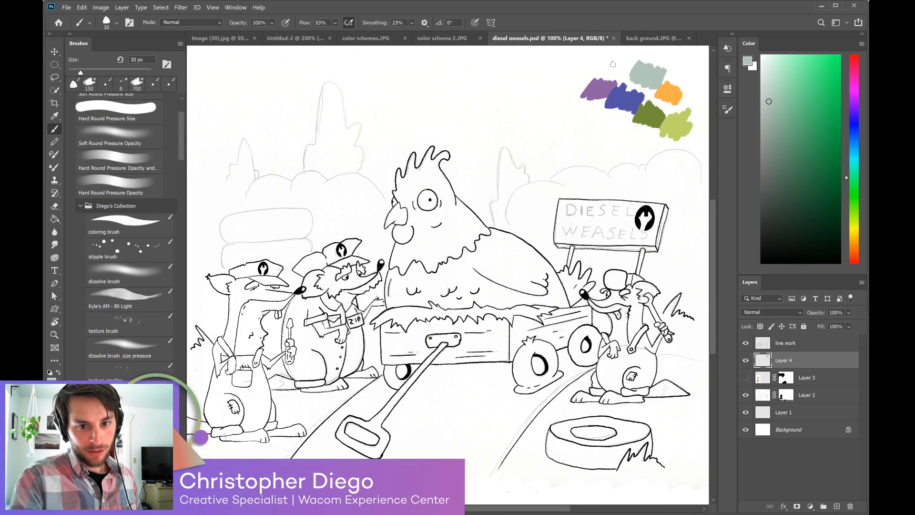
{"action": "left_click", "coordinate": [674, 90], "text": "alt"}
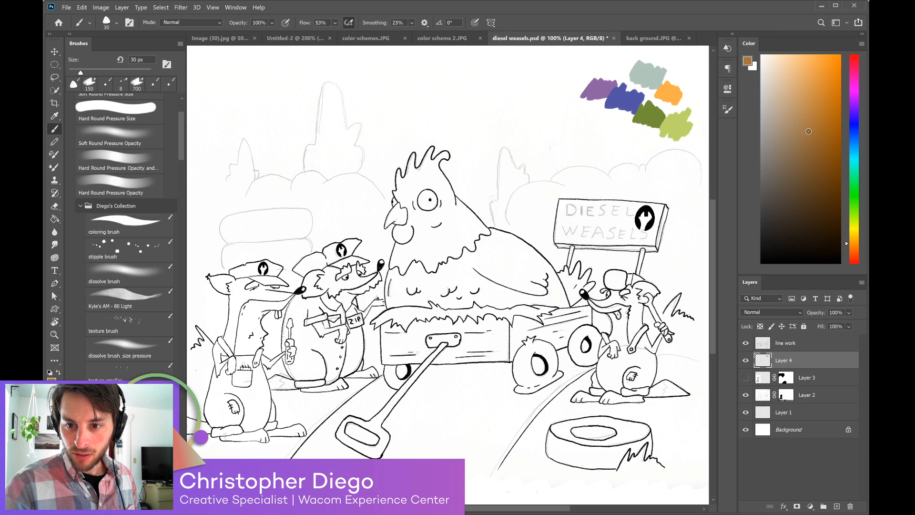
{"action": "mouse_move", "coordinate": [589, 125]}
{"action": "left_mouse_down"}
{"action": "mouse_move", "coordinate": [609, 130]}
{"action": "mouse_move", "coordinate": [586, 126]}
{"action": "mouse_move", "coordinate": [602, 132]}
{"action": "left_mouse_up"}
Sample the pink skin of the large character in color scheme 2.JPG and paint a pink swatch above the purple one.
{"action": "left_click", "coordinate": [453, 35]}
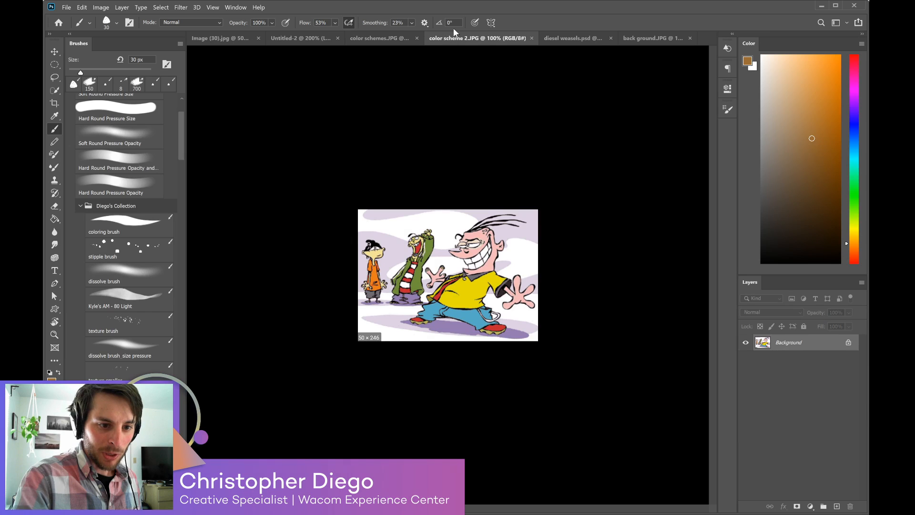
{"action": "left_click", "coordinate": [475, 245], "text": "alt"}
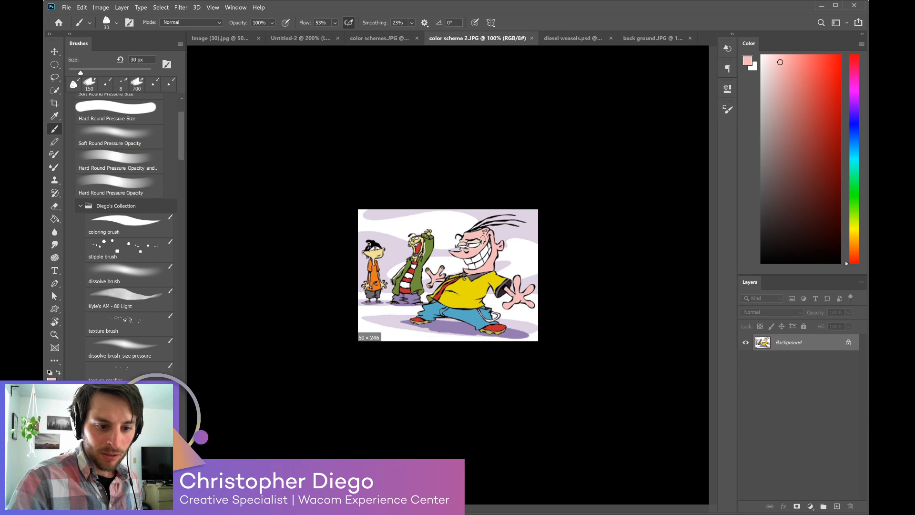
{"action": "left_click", "coordinate": [648, 38]}
{"action": "left_click", "coordinate": [548, 37]}
{"action": "mouse_move", "coordinate": [587, 62]}
{"action": "left_mouse_down"}
{"action": "mouse_move", "coordinate": [577, 77]}
{"action": "mouse_move", "coordinate": [567, 71]}
{"action": "mouse_move", "coordinate": [579, 60]}
{"action": "mouse_move", "coordinate": [586, 74]}
{"action": "left_mouse_up"}
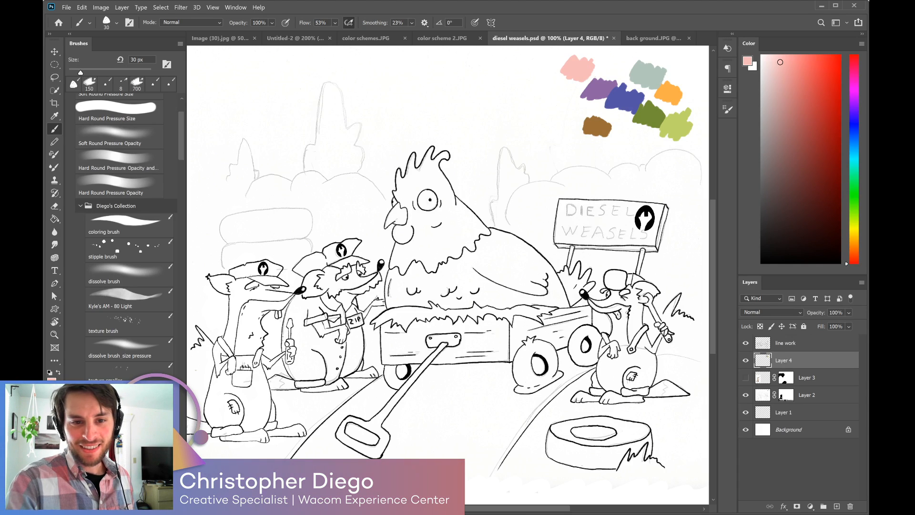
{"action": "left_click_drag", "start_coordinate": [564, 66], "coordinate": [594, 68]}
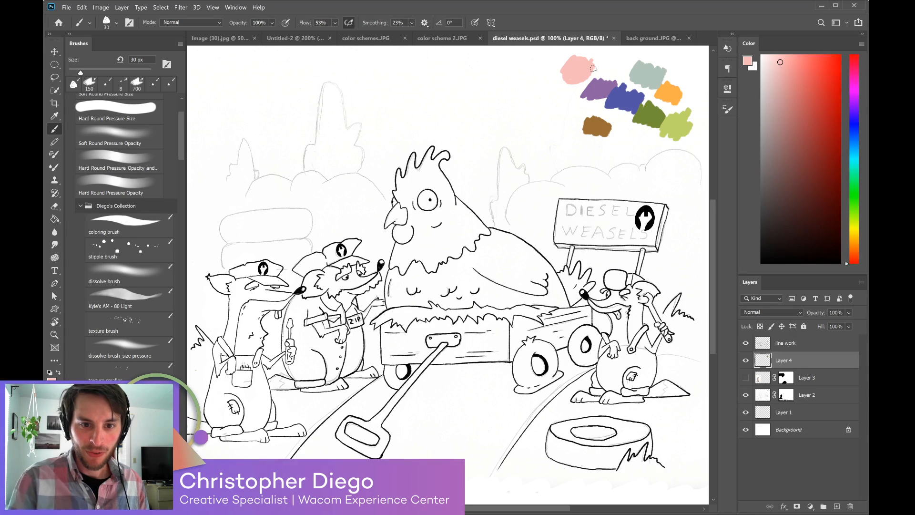
Sample the purple swatch, lighten it, and fill a new layer placed directly below the swatch layer with it.
{"action": "left_click", "coordinate": [602, 87], "text": "alt"}
{"action": "left_click", "coordinate": [786, 106]}
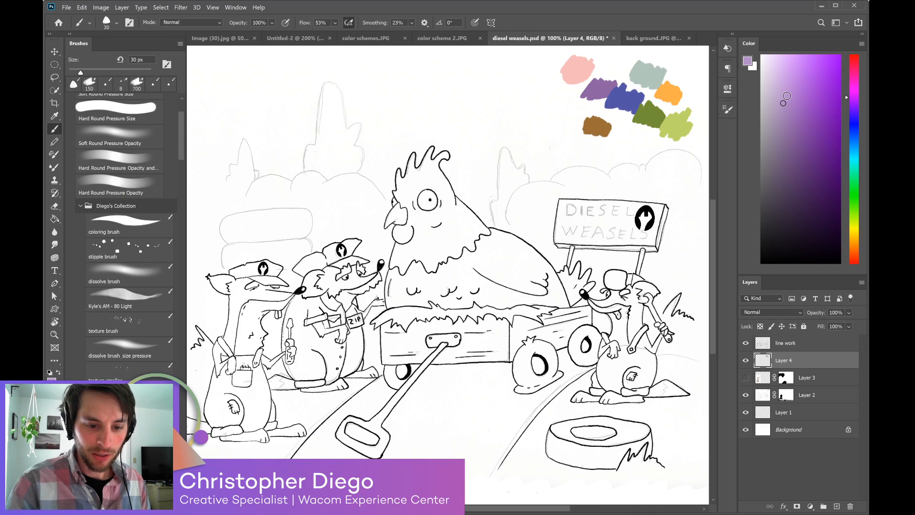
{"action": "left_click", "coordinate": [837, 506]}
{"action": "left_click_drag", "start_coordinate": [795, 361], "coordinate": [791, 385]}
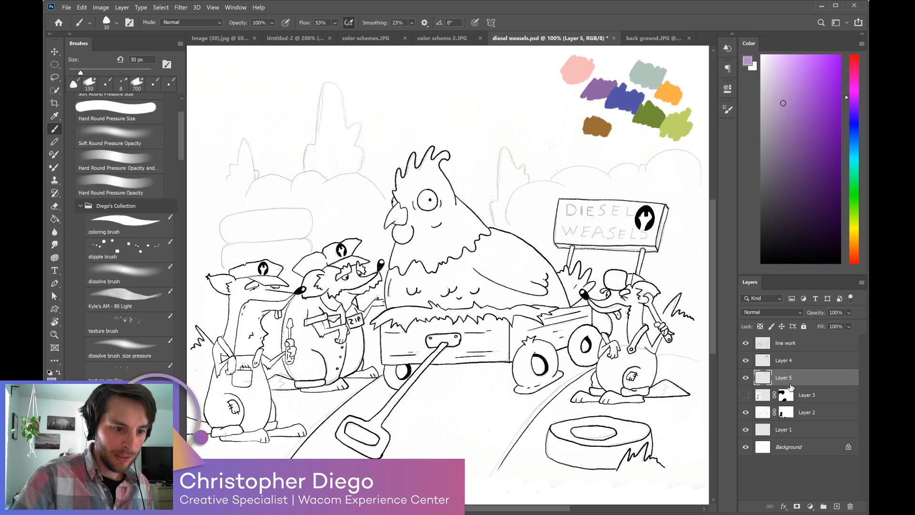
{"action": "key", "text": "g"}
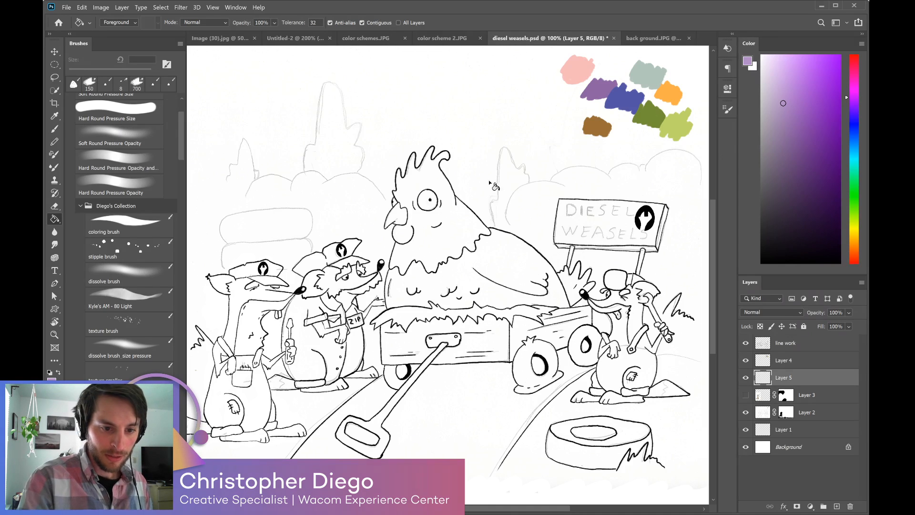
{"action": "left_click", "coordinate": [488, 182]}
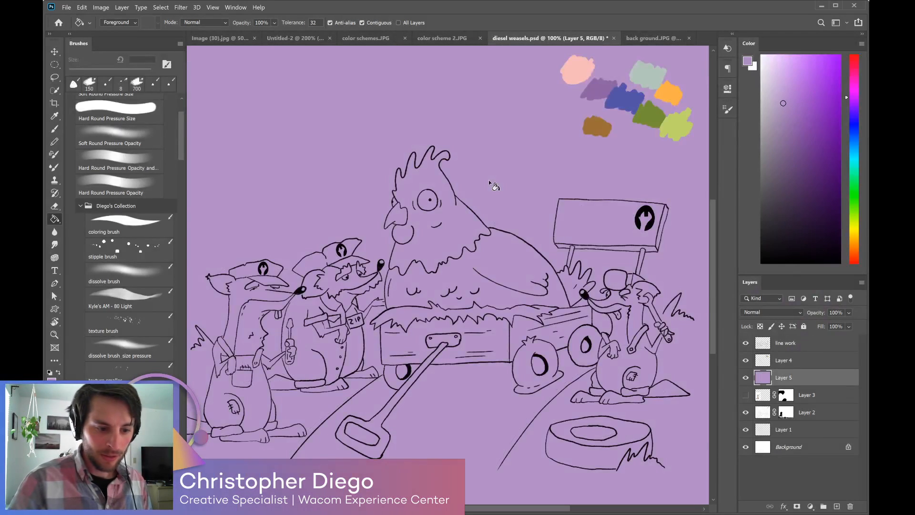
{"action": "left_click", "coordinate": [763, 414]}
{"action": "left_click", "coordinate": [810, 380]}
{"action": "left_click_drag", "start_coordinate": [812, 379], "coordinate": [806, 422]}
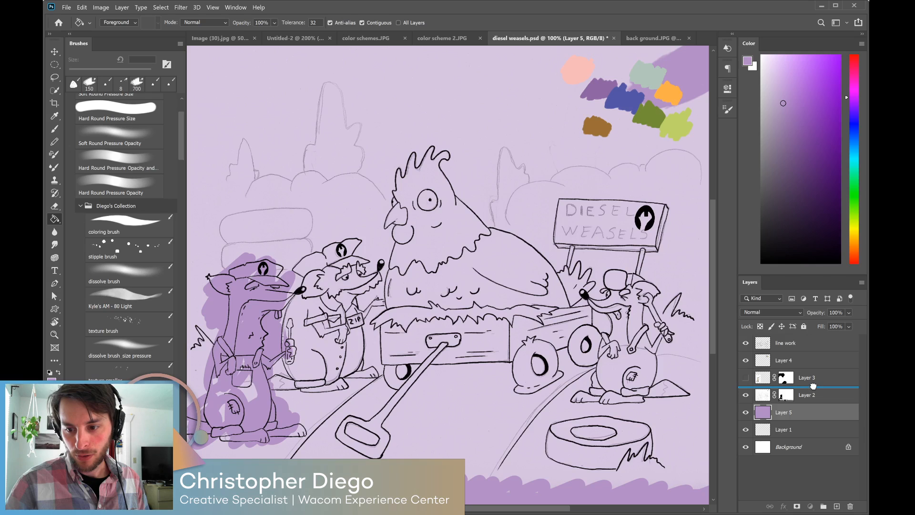
{"action": "left_click_drag", "start_coordinate": [818, 372], "coordinate": [813, 371]}
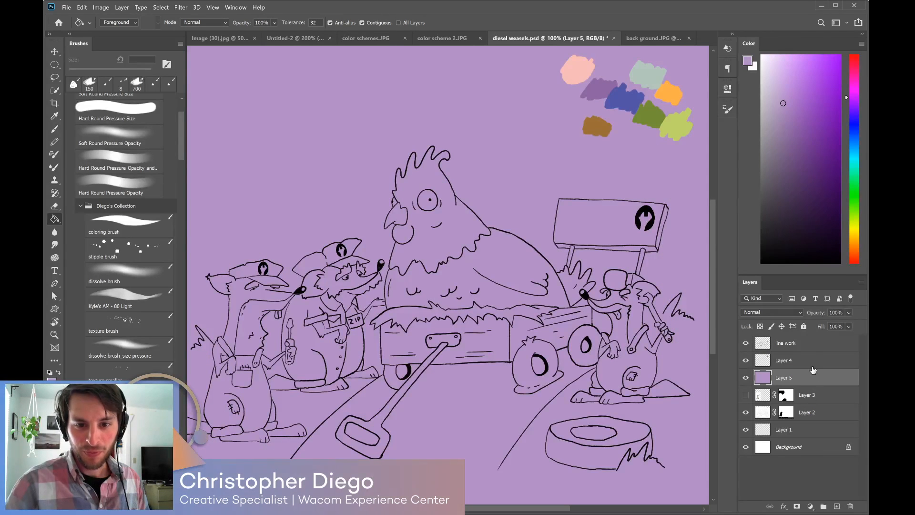
Refill Layer 5 with a paler lavender and move the Layer 2 sketch directly above it.
{"action": "left_click", "coordinate": [776, 72]}
{"action": "left_click", "coordinate": [508, 171]}
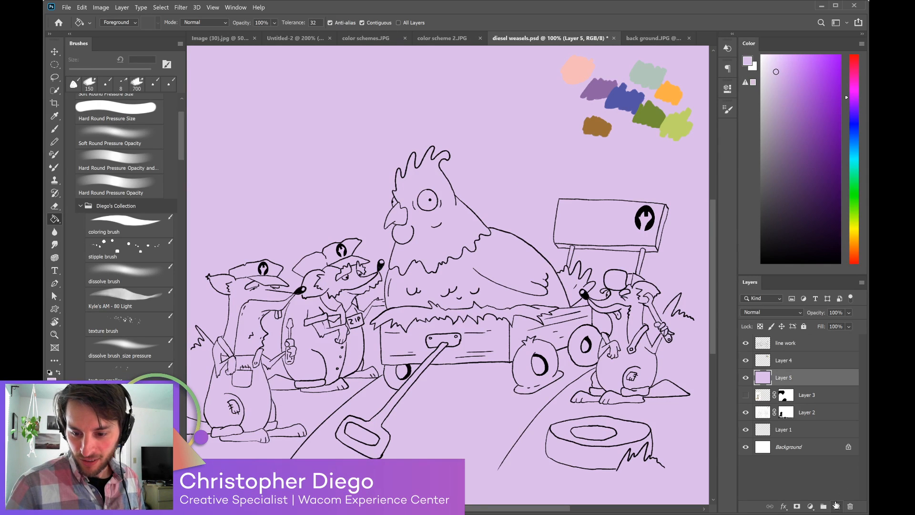
{"action": "left_click", "coordinate": [767, 410]}
{"action": "left_click_drag", "start_coordinate": [767, 407], "coordinate": [774, 378]}
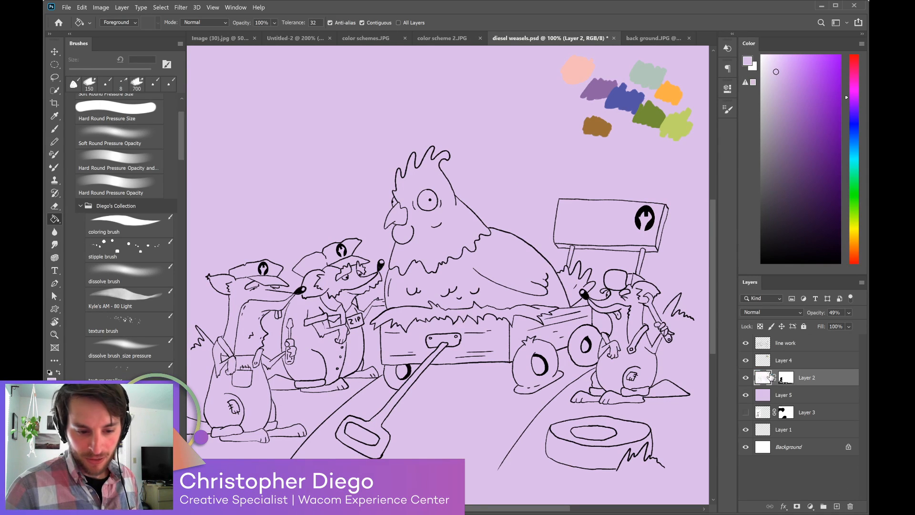
Add a new layer above the sketch and lasso the background bushes and trees together with everything below them.
{"action": "left_click", "coordinate": [837, 506]}
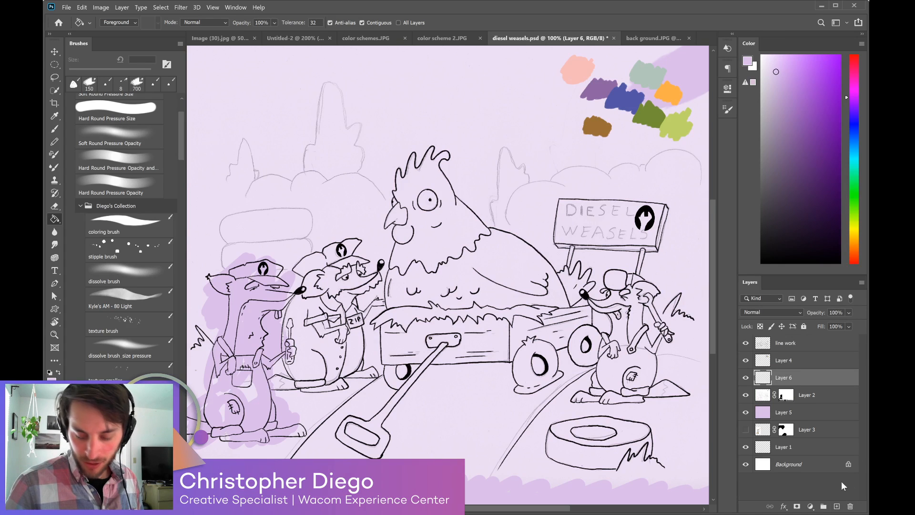
{"action": "left_click", "coordinate": [55, 77]}
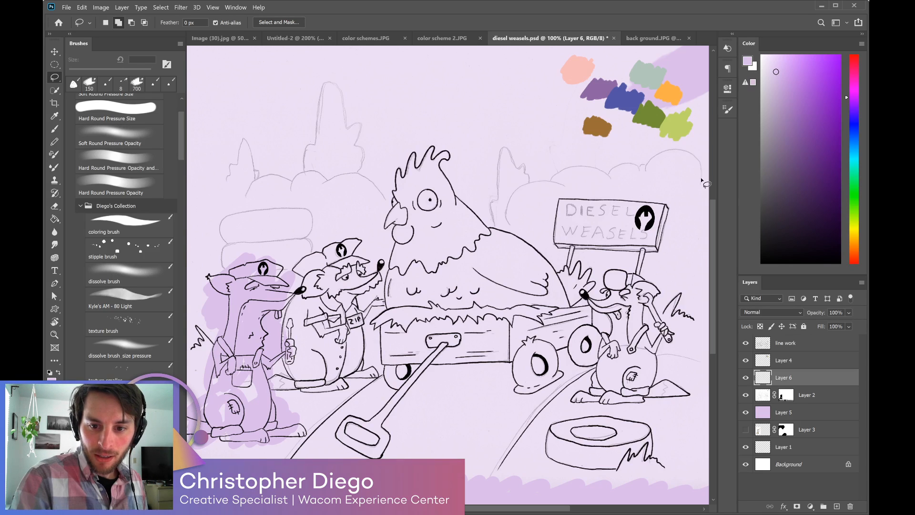
{"action": "key", "text": "ctrl+minus"}
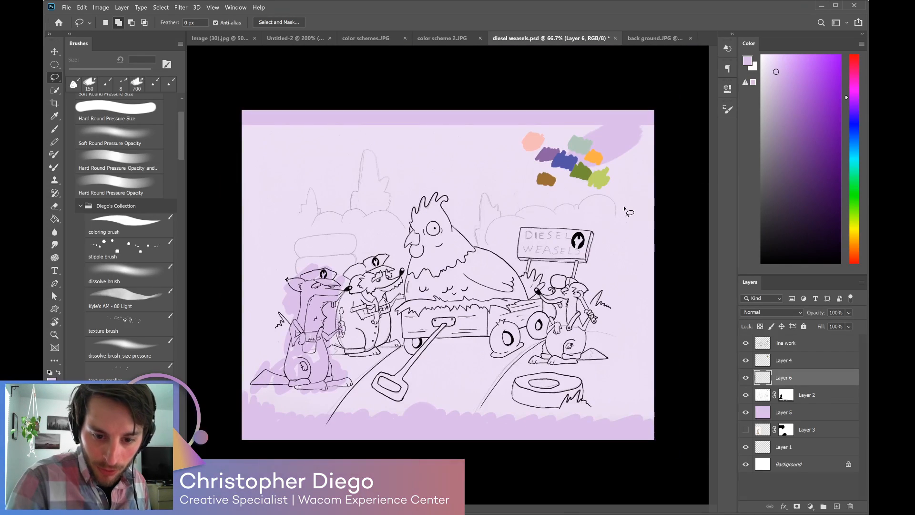
{"action": "mouse_move", "coordinate": [630, 208]}
{"action": "left_mouse_down"}
{"action": "mouse_move", "coordinate": [656, 212]}
{"action": "mouse_move", "coordinate": [657, 226]}
{"action": "mouse_move", "coordinate": [652, 212]}
{"action": "mouse_move", "coordinate": [600, 197]}
{"action": "mouse_move", "coordinate": [578, 210]}
{"action": "mouse_move", "coordinate": [536, 206]}
{"action": "mouse_move", "coordinate": [501, 215]}
{"action": "left_mouse_up"}
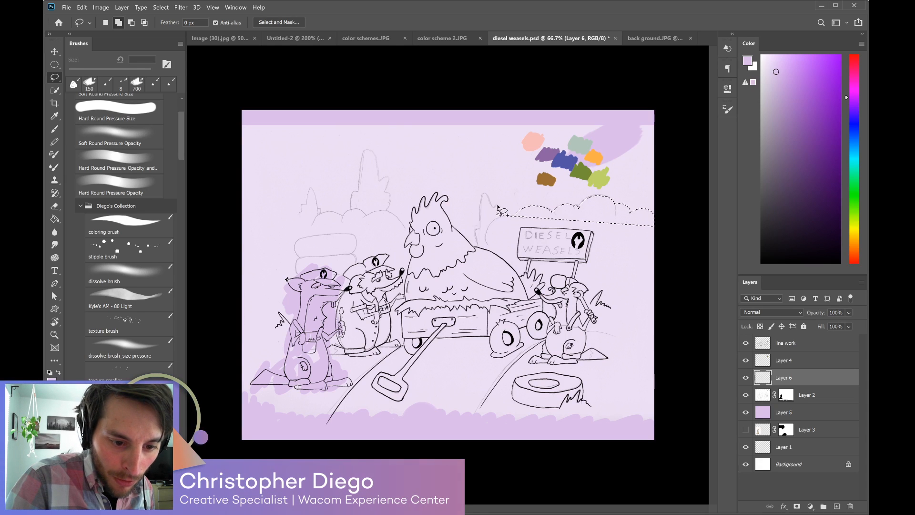
{"action": "mouse_move", "coordinate": [479, 231]}
{"action": "left_mouse_down"}
{"action": "mouse_move", "coordinate": [478, 247]}
{"action": "mouse_move", "coordinate": [510, 238]}
{"action": "mouse_move", "coordinate": [662, 246]}
{"action": "mouse_move", "coordinate": [663, 215]}
{"action": "left_mouse_up"}
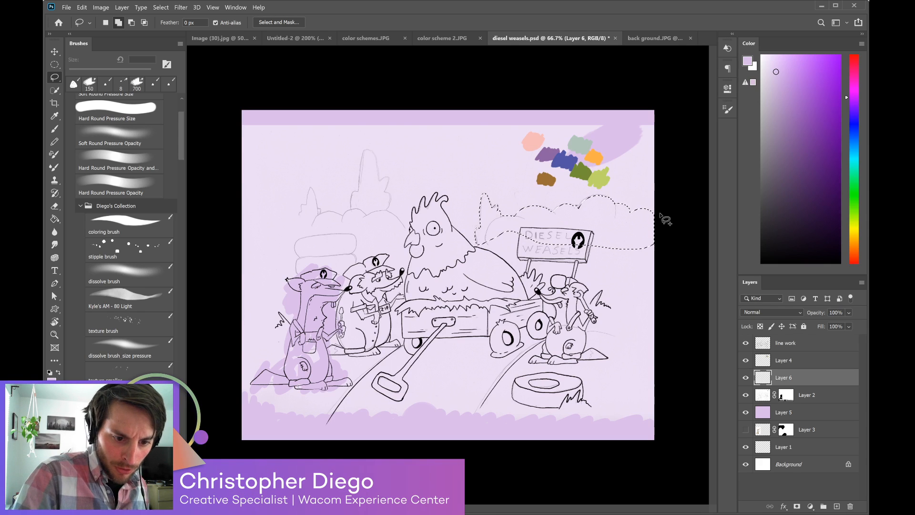
{"action": "mouse_move", "coordinate": [406, 229]}
{"action": "left_mouse_down"}
{"action": "mouse_move", "coordinate": [377, 155]}
{"action": "mouse_move", "coordinate": [354, 210]}
{"action": "mouse_move", "coordinate": [317, 220]}
{"action": "mouse_move", "coordinate": [212, 286]}
{"action": "mouse_move", "coordinate": [305, 446]}
{"action": "mouse_move", "coordinate": [677, 329]}
{"action": "mouse_move", "coordinate": [666, 382]}
{"action": "left_mouse_up"}
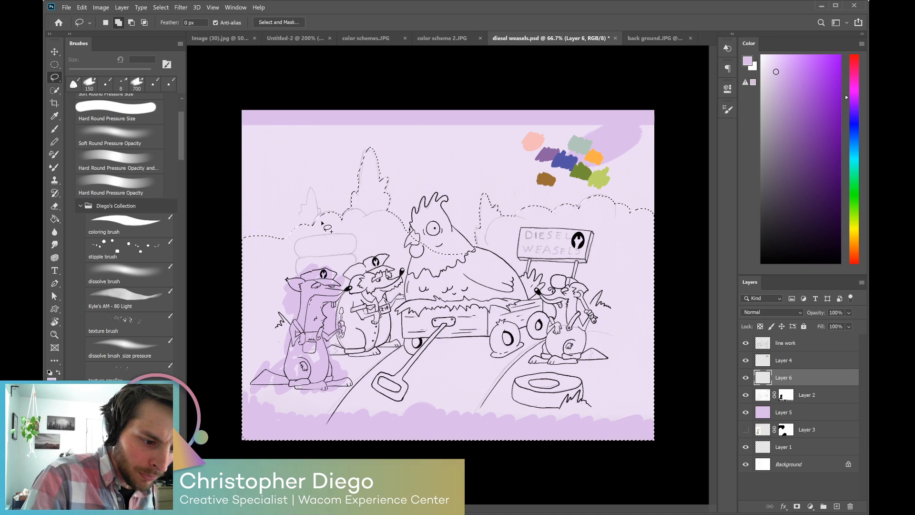
{"action": "mouse_move", "coordinate": [325, 222]}
{"action": "left_mouse_down"}
{"action": "mouse_move", "coordinate": [310, 188]}
{"action": "mouse_move", "coordinate": [296, 224]}
{"action": "mouse_move", "coordinate": [301, 240]}
{"action": "mouse_move", "coordinate": [315, 236]}
{"action": "mouse_move", "coordinate": [320, 210]}
{"action": "left_mouse_up"}
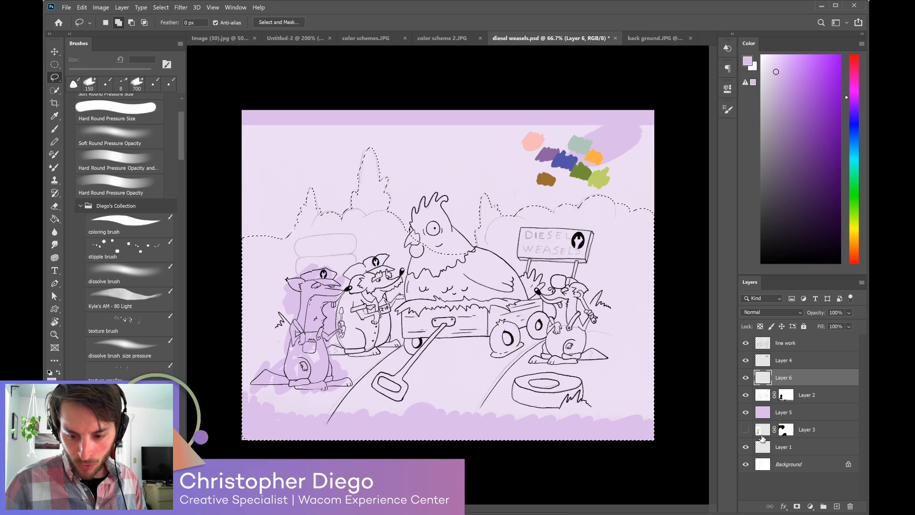
Hide the Layer 2 sketch, fill the tree and bush selection with a slightly darker lavender, and deselect.
{"action": "left_click", "coordinate": [745, 433]}
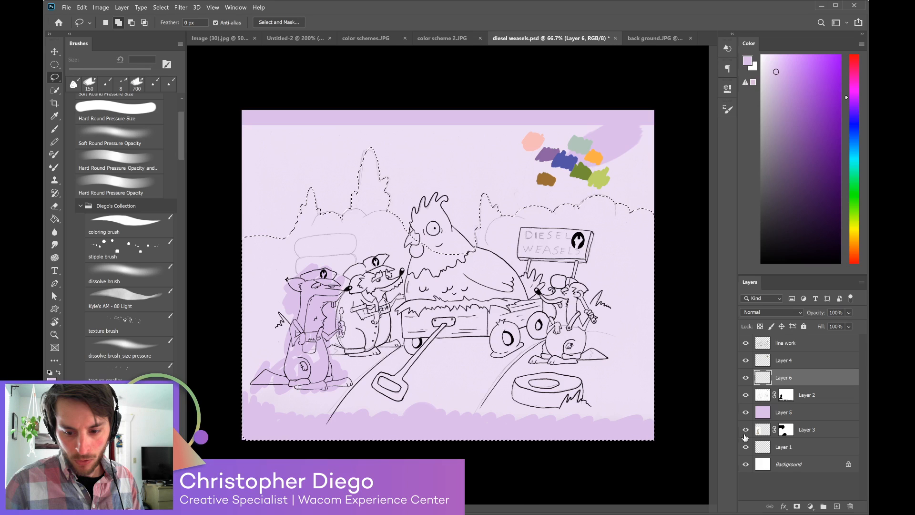
{"action": "left_click", "coordinate": [745, 431]}
{"action": "left_click", "coordinate": [745, 395]}
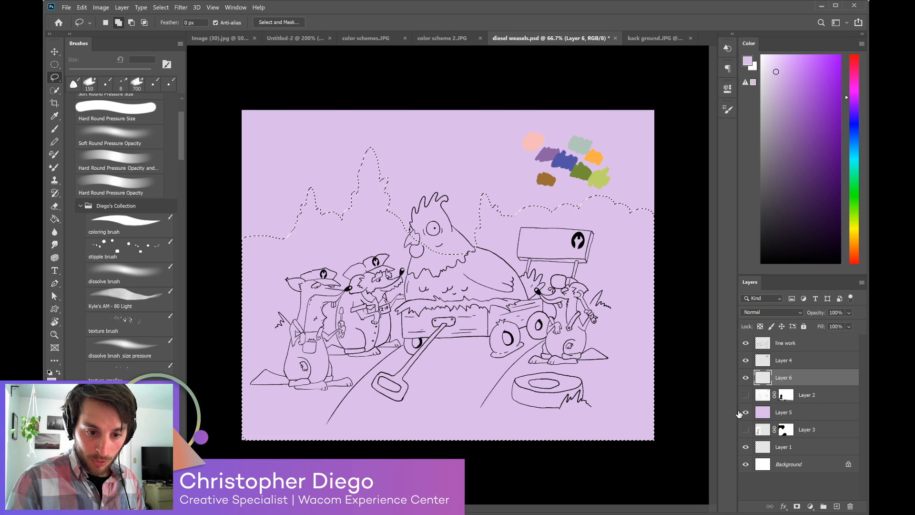
{"action": "key", "text": "g"}
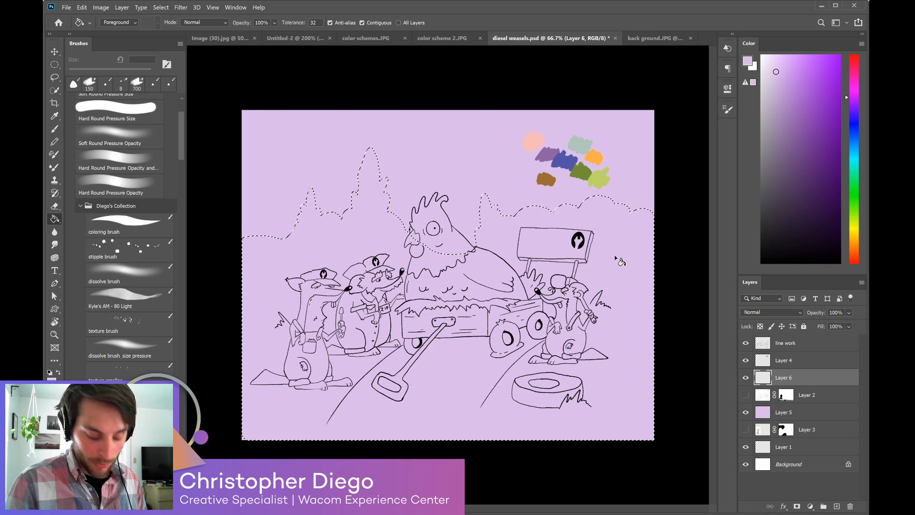
{"action": "left_click", "coordinate": [787, 77]}
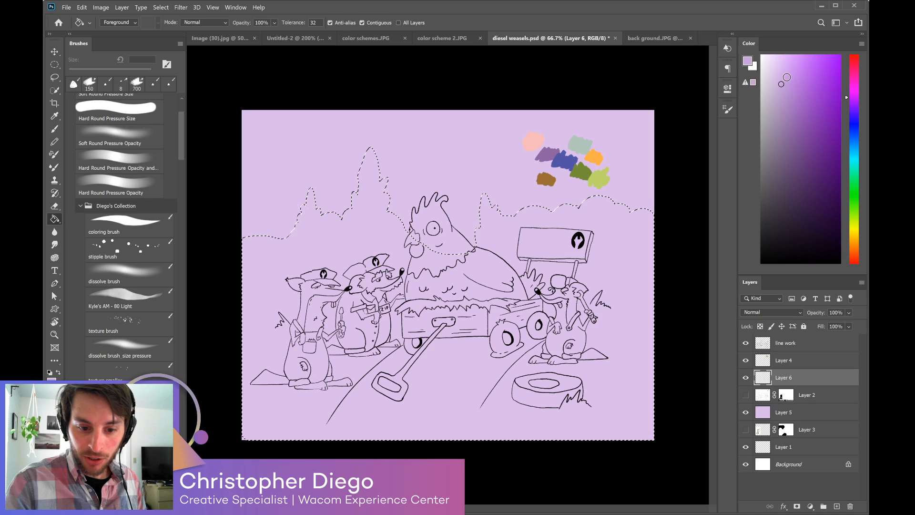
{"action": "left_click", "coordinate": [625, 259]}
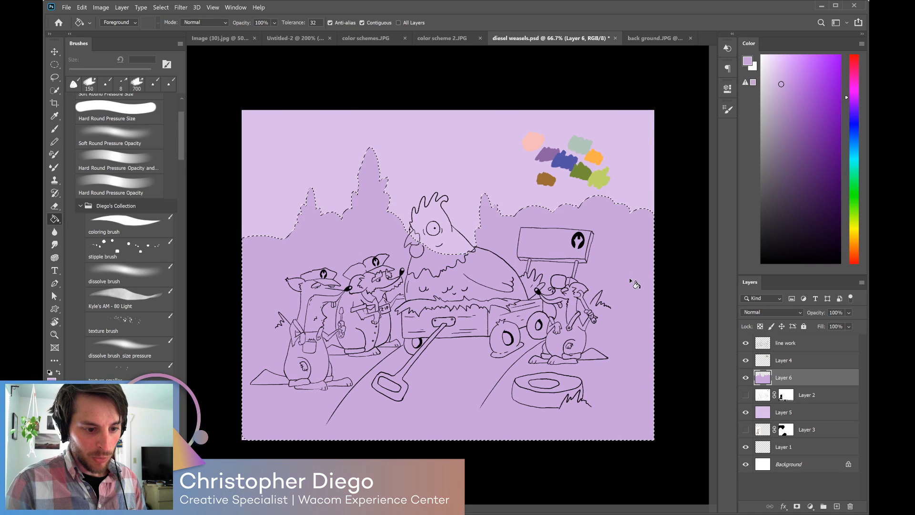
{"action": "key", "text": "ctrl+d"}
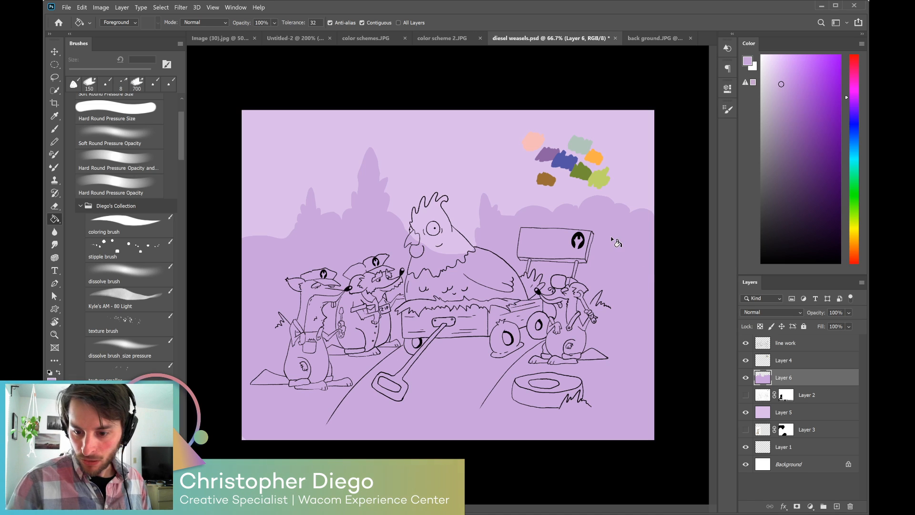
Add a new layer, show the Layer 2 sketch above Layer 6, and lasso the stacked rounded shapes behind the weasels.
{"action": "left_click", "coordinate": [837, 505]}
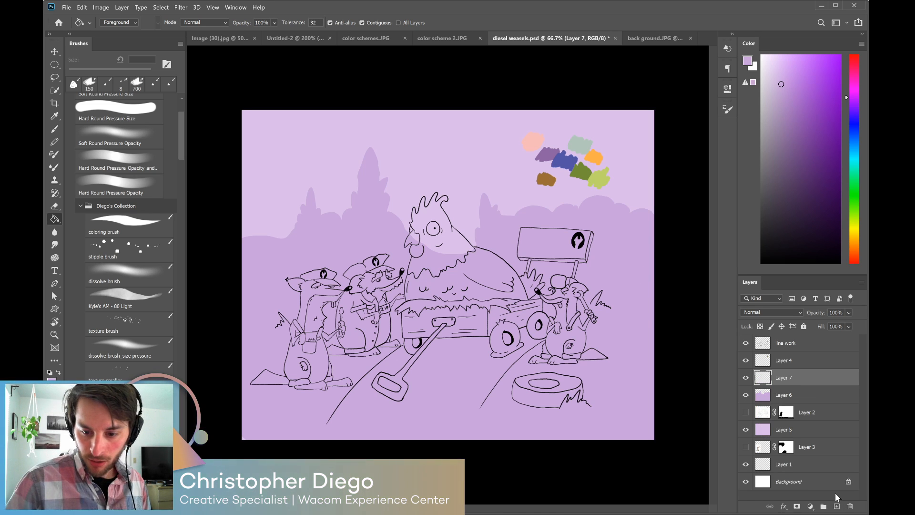
{"action": "left_click", "coordinate": [746, 412]}
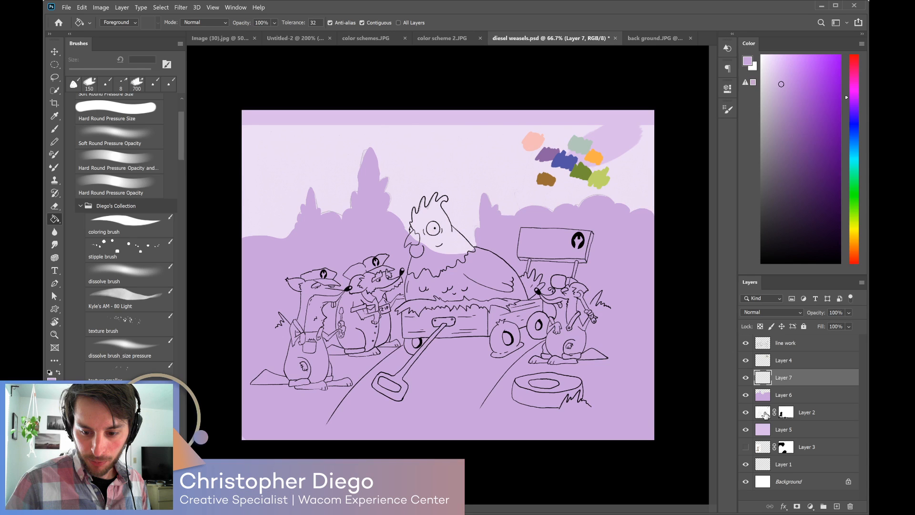
{"action": "left_click_drag", "start_coordinate": [765, 415], "coordinate": [759, 389]}
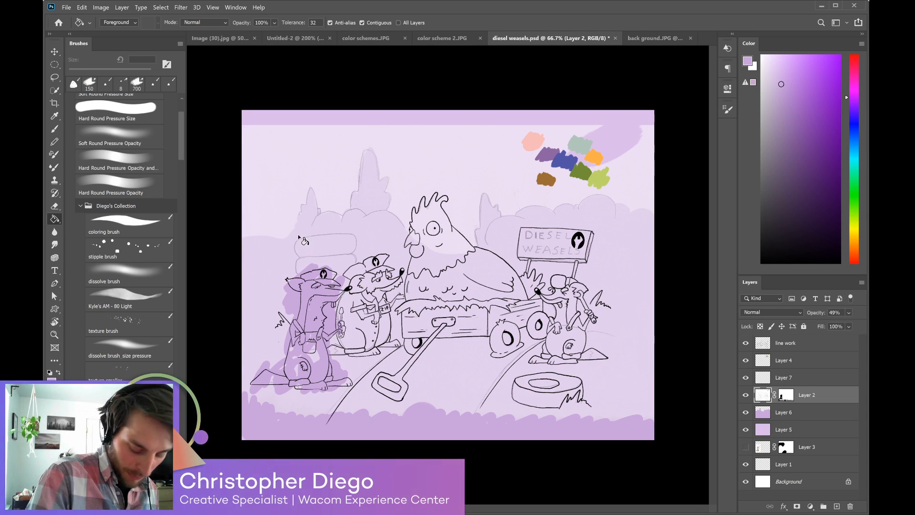
{"action": "key", "text": "l"}
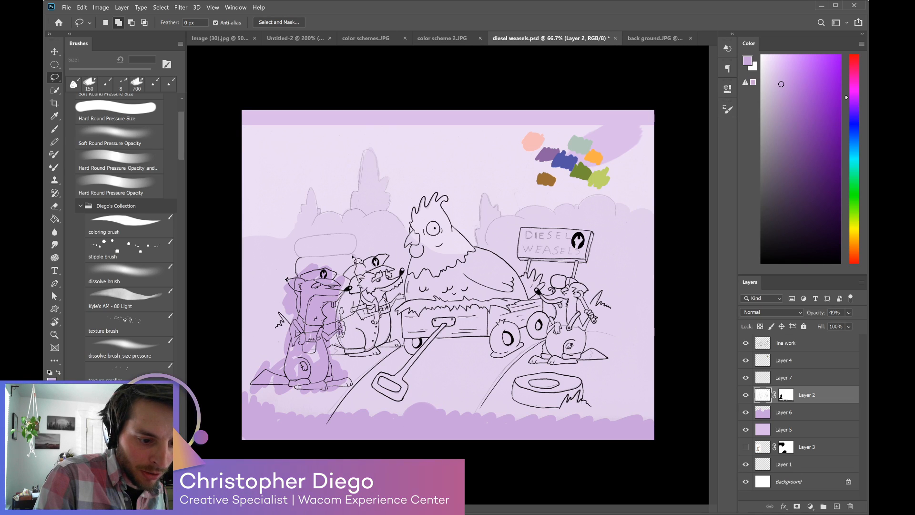
{"action": "mouse_move", "coordinate": [352, 240]}
{"action": "left_mouse_down"}
{"action": "mouse_move", "coordinate": [305, 243]}
{"action": "mouse_move", "coordinate": [304, 254]}
{"action": "left_mouse_up"}
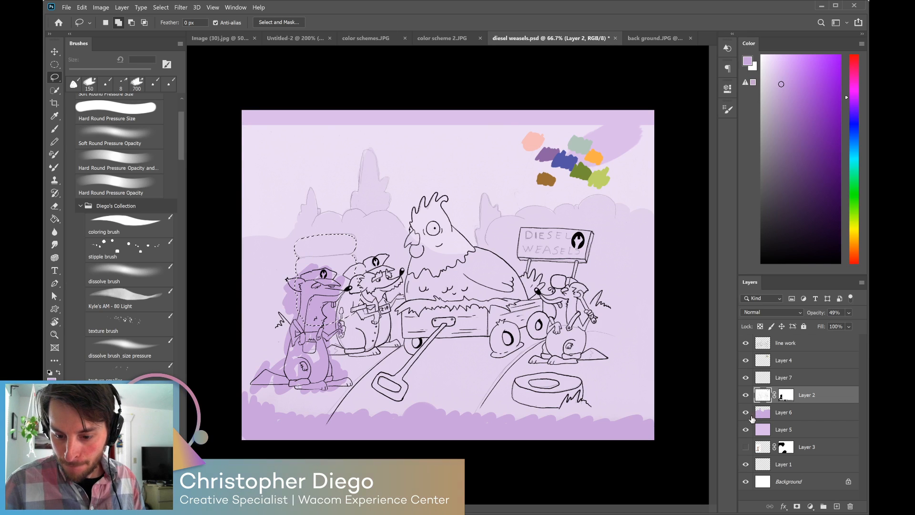
Hide the Layer 2 sketch, fill the stacked-shape selection with darker purple on a new layer above Layer 6, and deselect.
{"action": "left_click", "coordinate": [747, 395]}
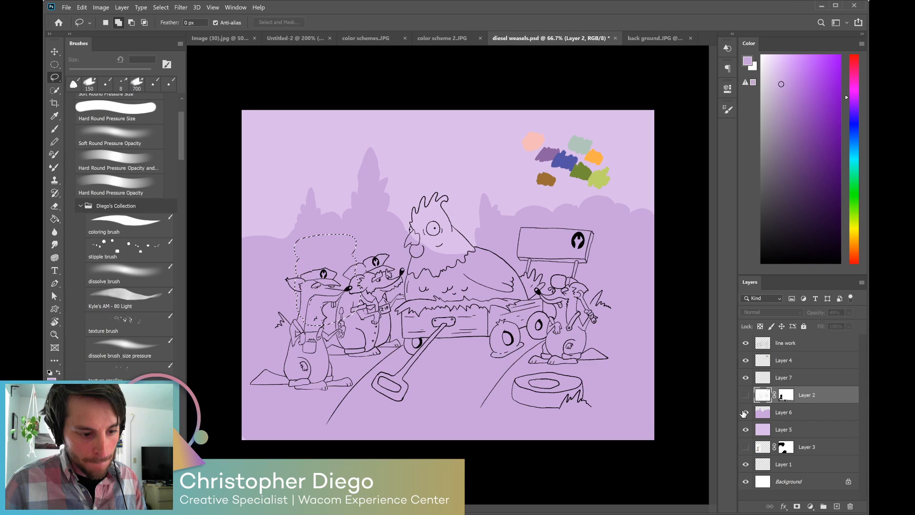
{"action": "left_click", "coordinate": [778, 431]}
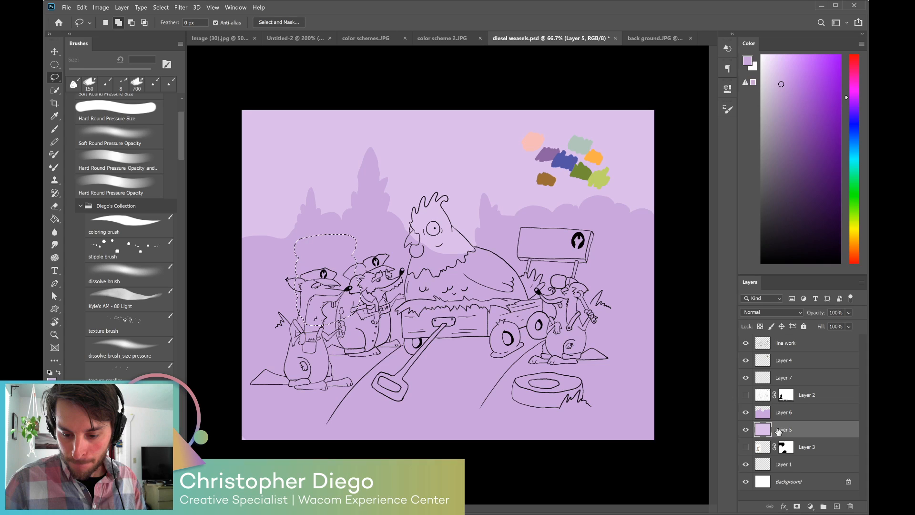
{"action": "left_click", "coordinate": [784, 413]}
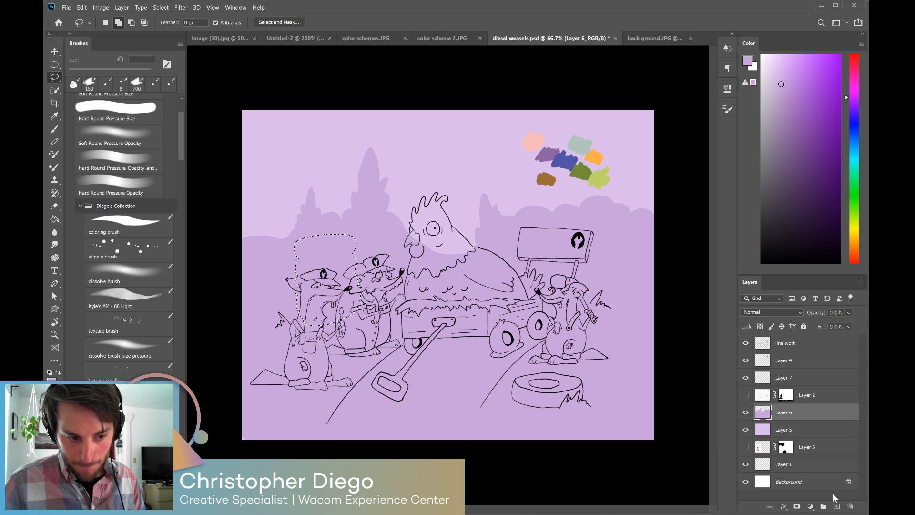
{"action": "left_click", "coordinate": [837, 506]}
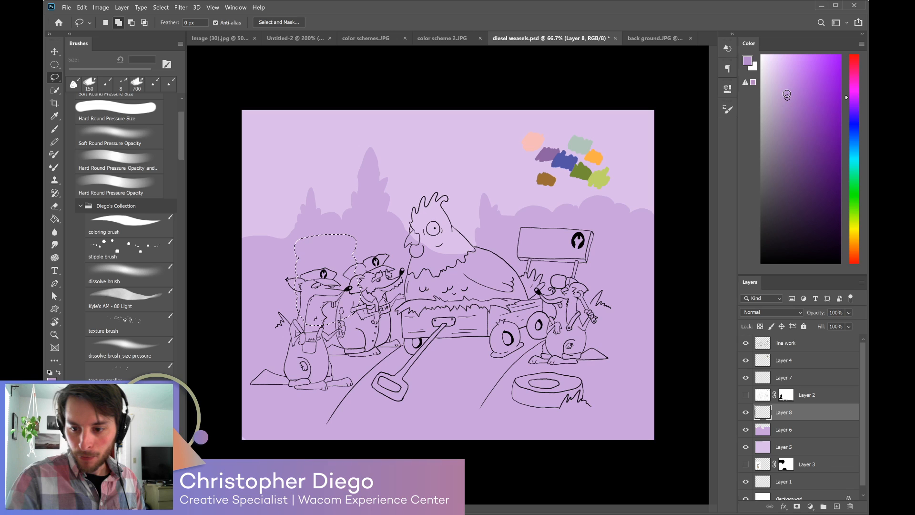
{"action": "key", "text": "g"}
{"action": "left_click", "coordinate": [342, 291]}
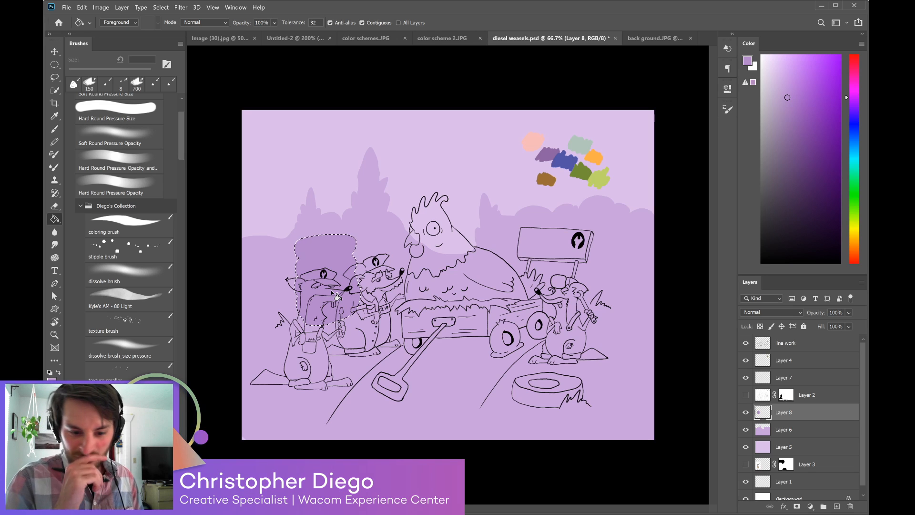
{"action": "key", "text": "ctrl+d"}
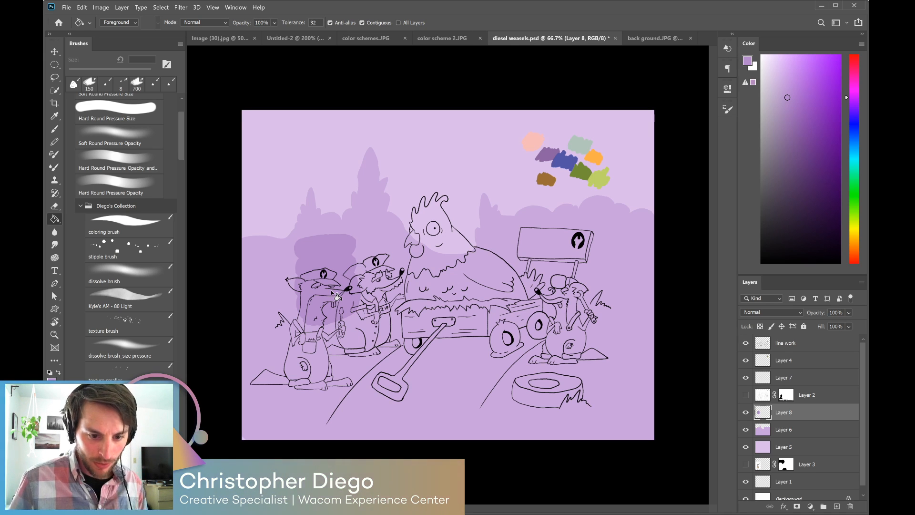
Sample the yellow-green swatch, add a new layer, and lasso the foreground ground with a grassy upper edge across the canvas.
{"action": "left_click", "coordinate": [599, 180], "text": "alt"}
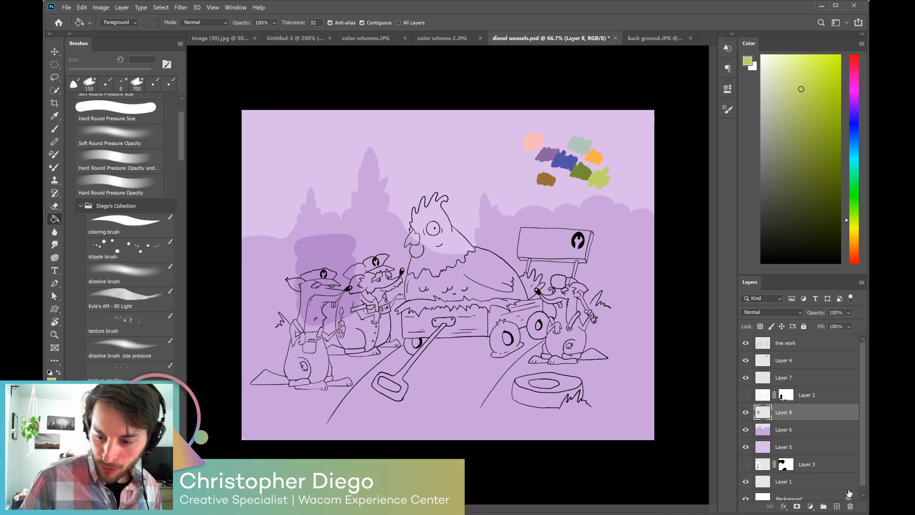
{"action": "key", "text": "ctrl+shift+alt+n"}
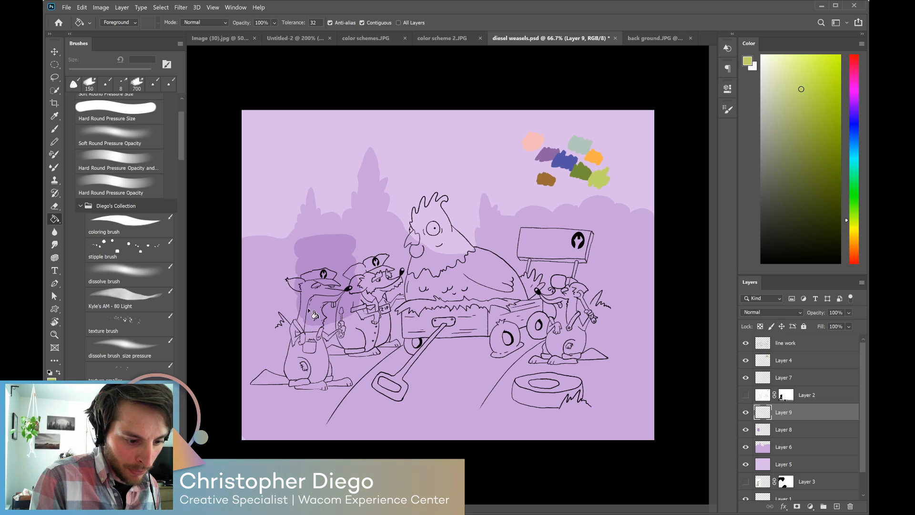
{"action": "left_click", "coordinate": [270, 317]}
{"action": "key", "text": "ctrl+z"}
{"action": "key", "text": "l"}
{"action": "mouse_move", "coordinate": [300, 303]}
{"action": "left_mouse_down"}
{"action": "mouse_move", "coordinate": [307, 309]}
{"action": "mouse_move", "coordinate": [244, 329]}
{"action": "mouse_move", "coordinate": [244, 425]}
{"action": "mouse_move", "coordinate": [521, 450]}
{"action": "mouse_move", "coordinate": [686, 349]}
{"action": "mouse_move", "coordinate": [643, 310]}
{"action": "mouse_move", "coordinate": [610, 310]}
{"action": "mouse_move", "coordinate": [597, 298]}
{"action": "mouse_move", "coordinate": [591, 307]}
{"action": "mouse_move", "coordinate": [419, 320]}
{"action": "mouse_move", "coordinate": [305, 309]}
{"action": "left_mouse_up"}
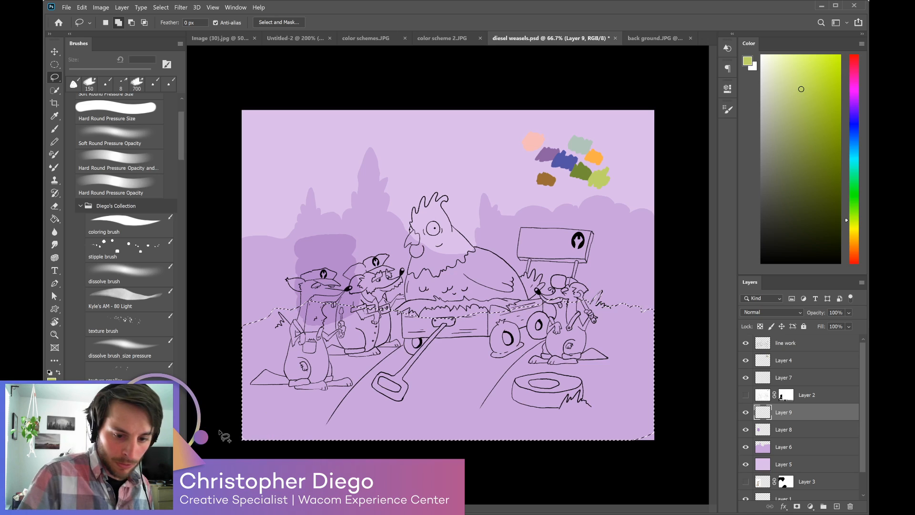
Fill the foreground ground selection on Layer 9 with the yellow-green and deselect.
{"action": "key", "text": "g"}
{"action": "left_click", "coordinate": [505, 409]}
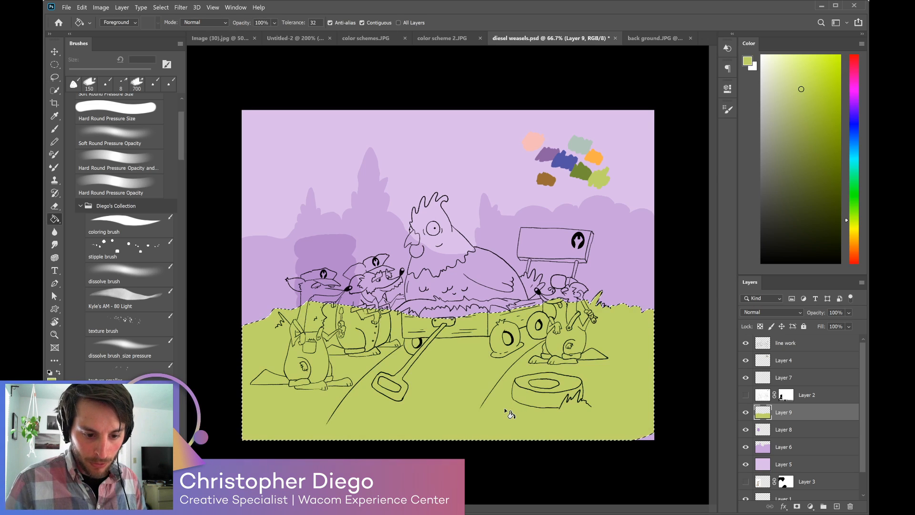
{"action": "key", "text": "ctrl+d"}
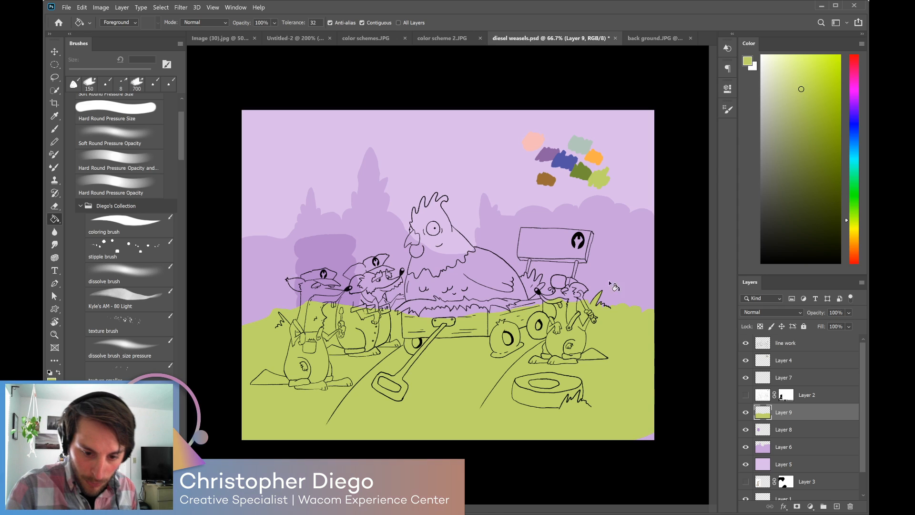
{"action": "key", "text": "b"}
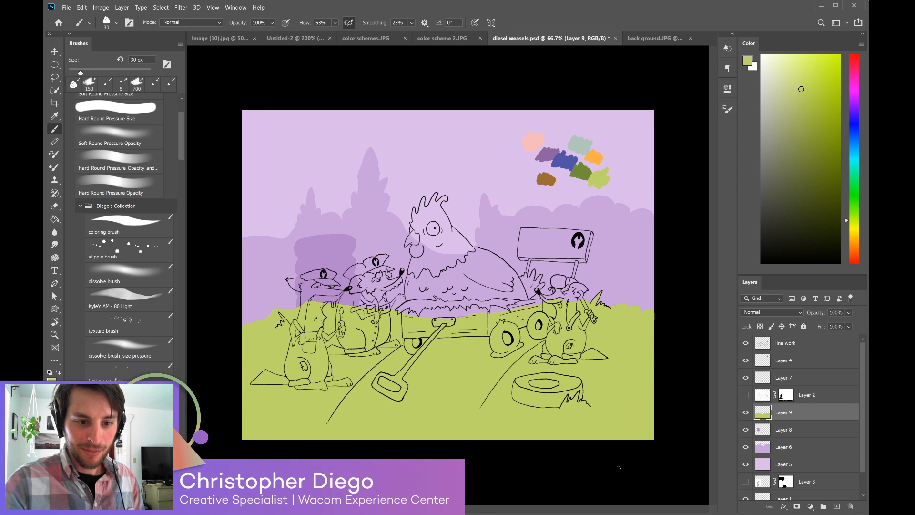
{"action": "left_click", "coordinate": [532, 141], "text": "alt"}
{"action": "left_click", "coordinate": [444, 251]}
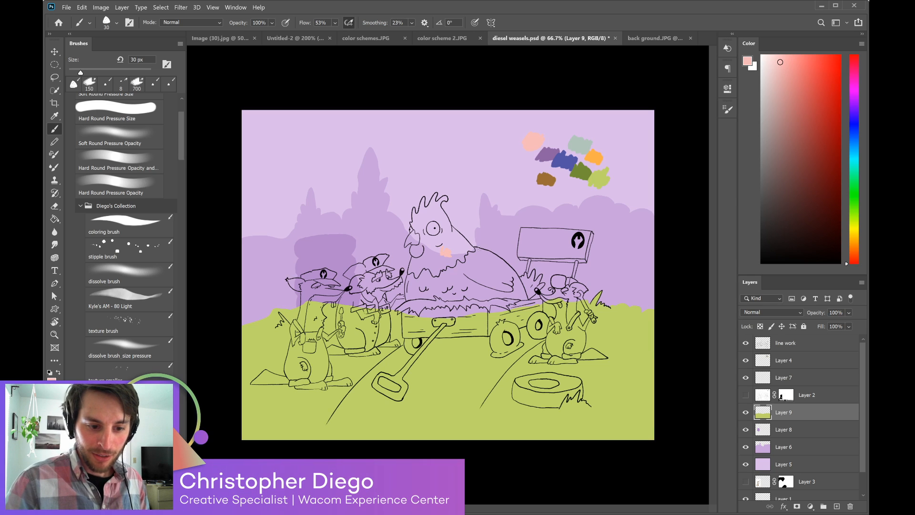
{"action": "key", "text": "ctrl+z"}
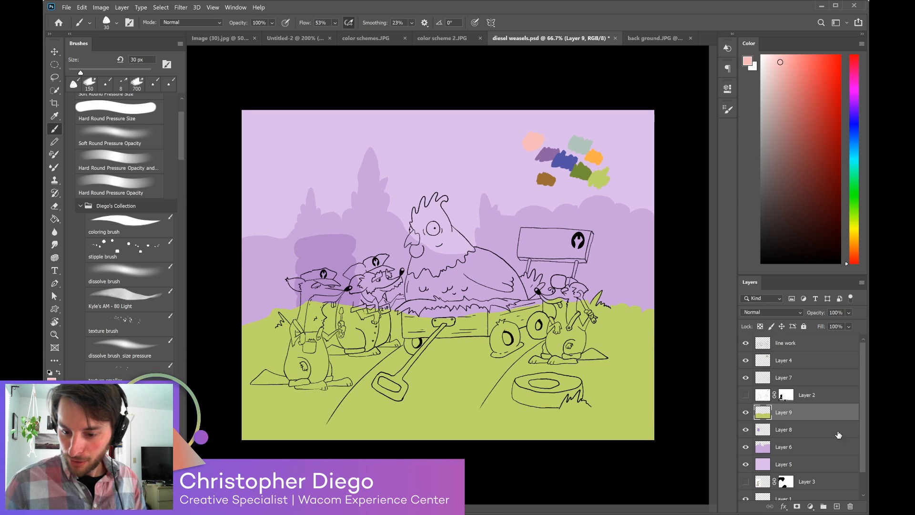
Group Layers 5, 6, 8 and 9 and name the group background.
{"action": "left_click", "coordinate": [818, 466], "text": "shift"}
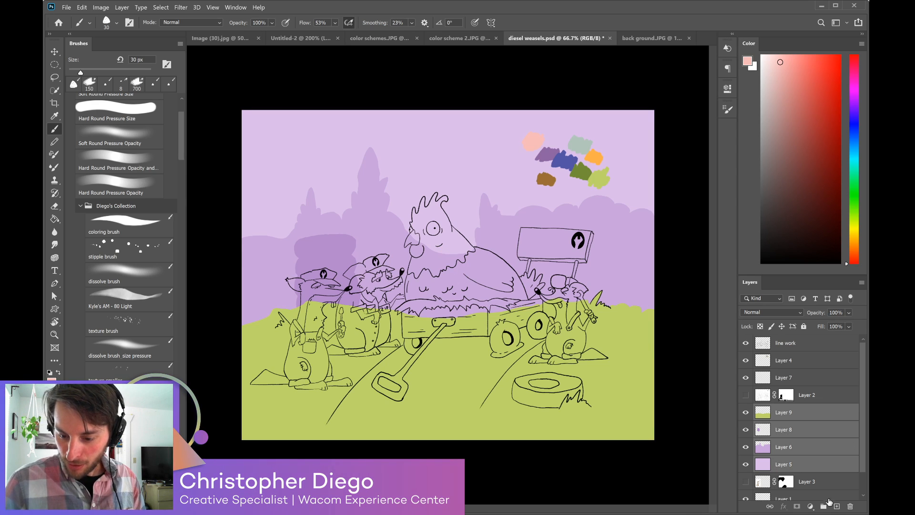
{"action": "left_click", "coordinate": [823, 506]}
{"action": "double_click", "coordinate": [784, 409]}
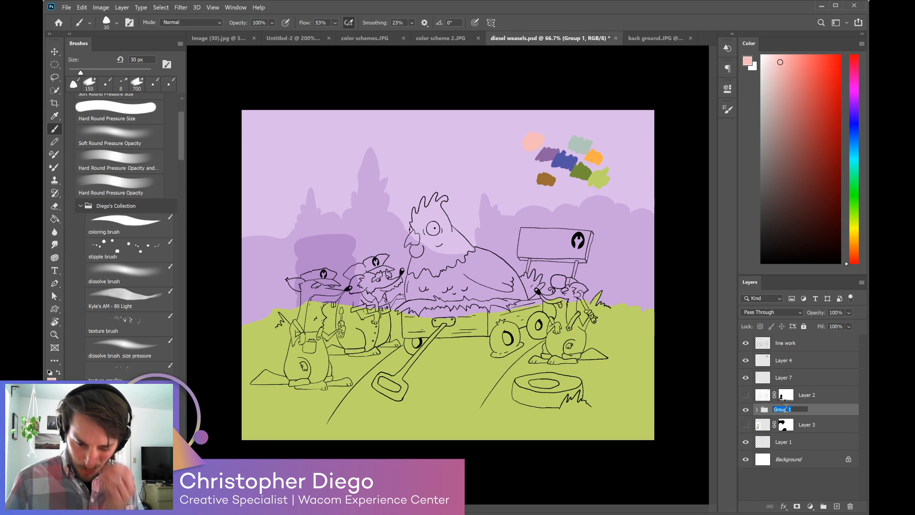
{"action": "type", "text": "baackgr"}
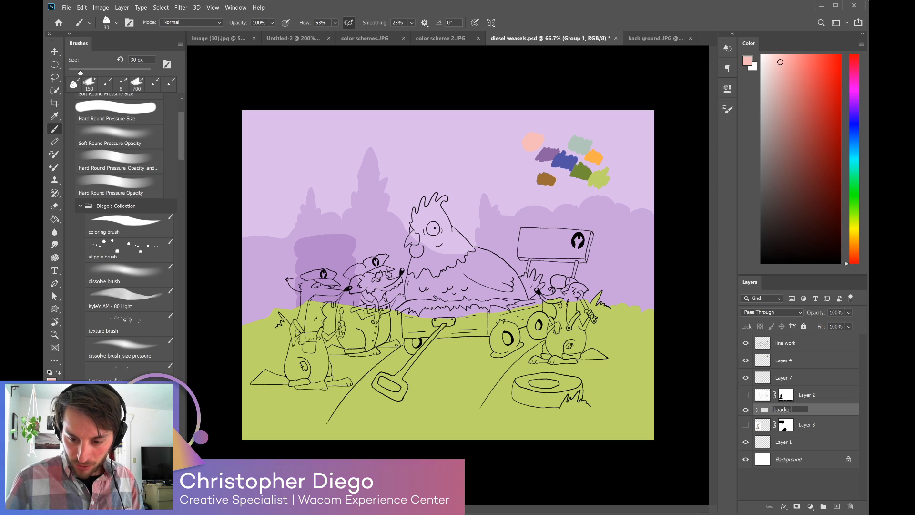
{"action": "type", "text": "ckground"}
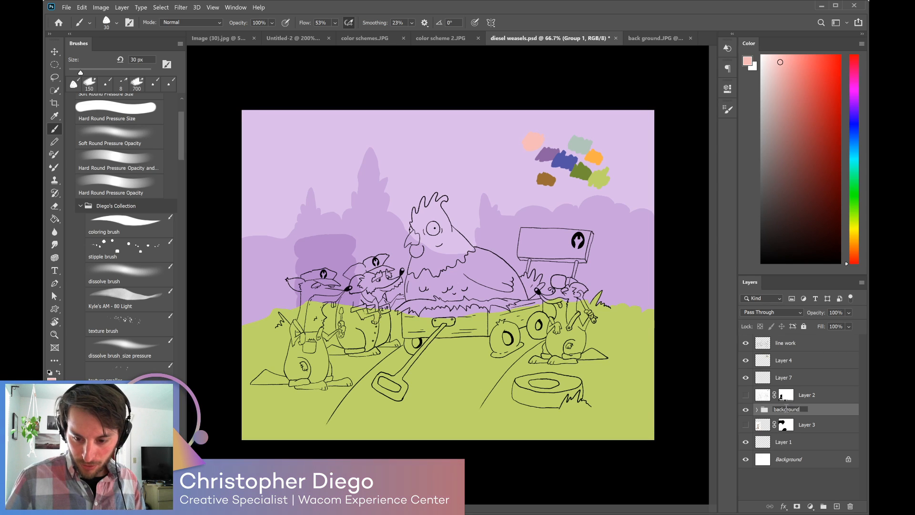
{"action": "key", "text": "Return"}
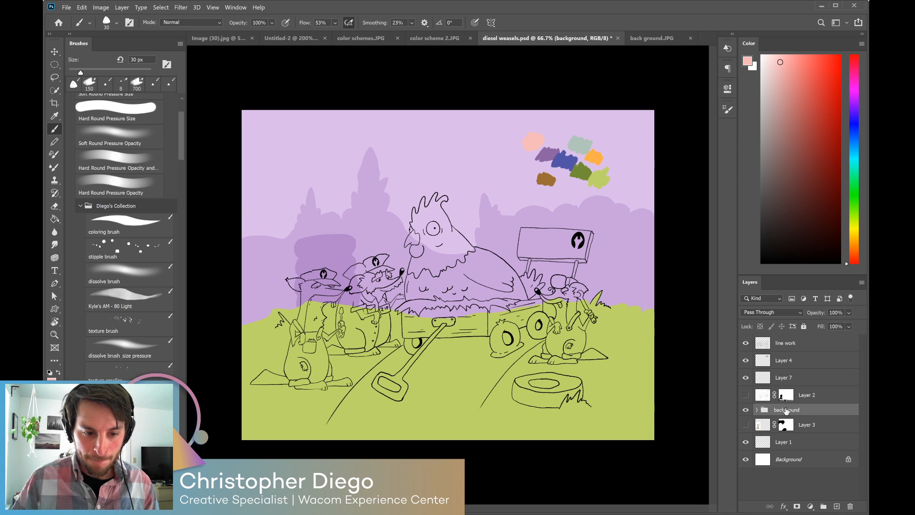
Add a new layer directly above the background group and choose the coloring brush.
{"action": "key", "text": "ctrl+plus"}
{"action": "left_click_drag", "start_coordinate": [666, 385], "coordinate": [522, 314]}
{"action": "key", "text": "ctrl+plus"}
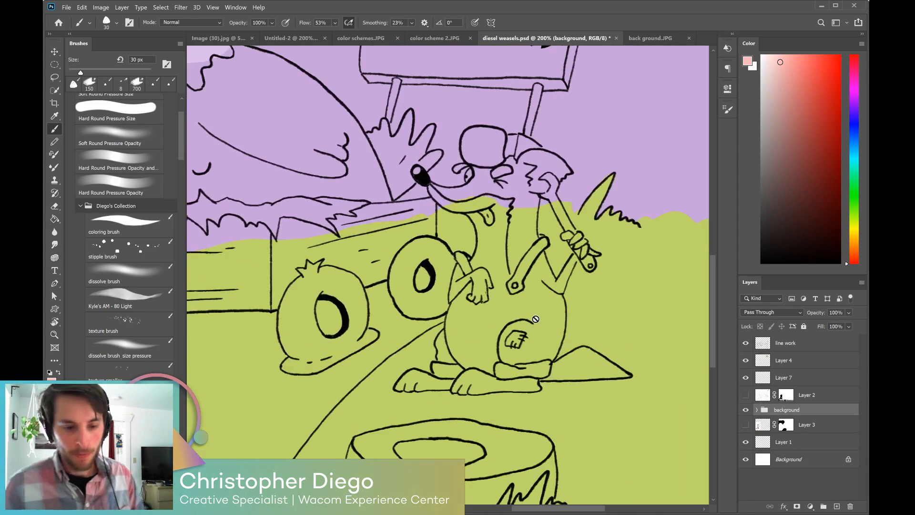
{"action": "key", "text": "ctrl+minus"}
{"action": "left_click_drag", "start_coordinate": [541, 285], "coordinate": [532, 315]}
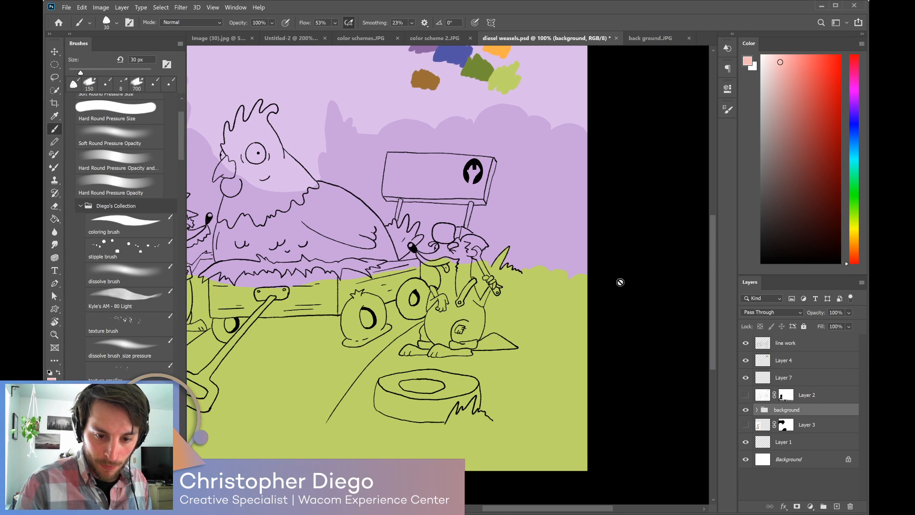
{"action": "left_click", "coordinate": [763, 395]}
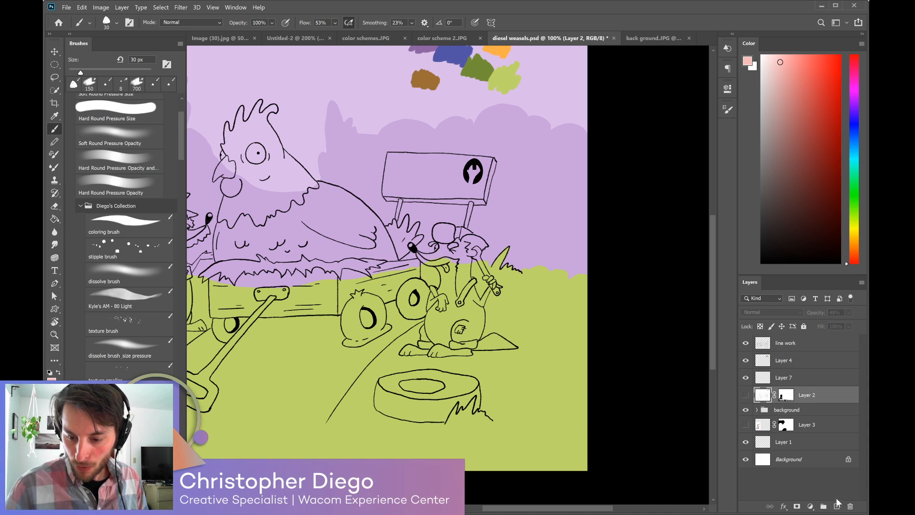
{"action": "left_click", "coordinate": [762, 413]}
{"action": "left_click", "coordinate": [837, 506]}
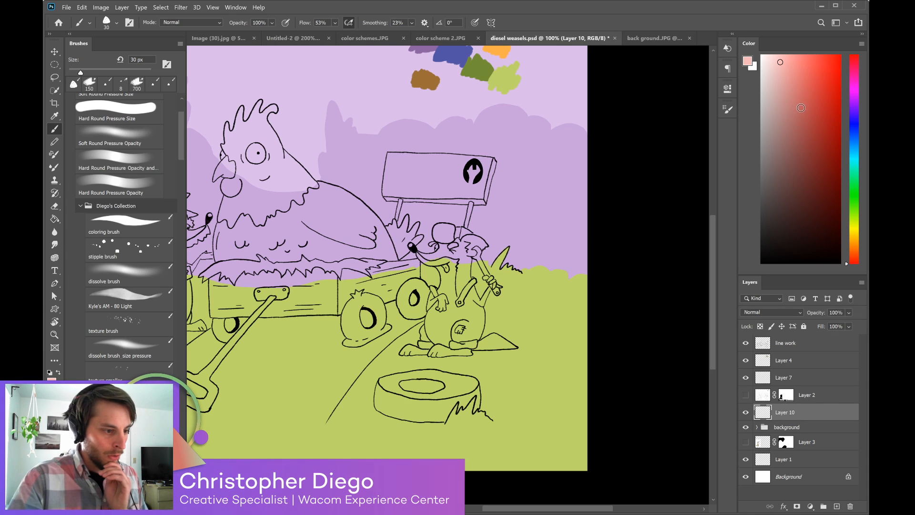
{"action": "left_click", "coordinate": [137, 228]}
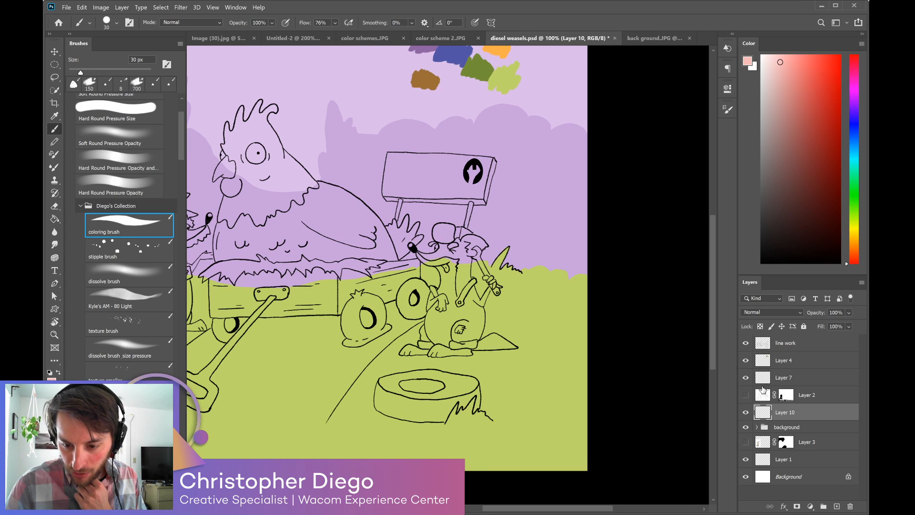
Toggle the visibility of Layer 7, Layer 4 and the line work layer to check their contents.
{"action": "left_click", "coordinate": [745, 378]}
{"action": "left_click", "coordinate": [746, 361]}
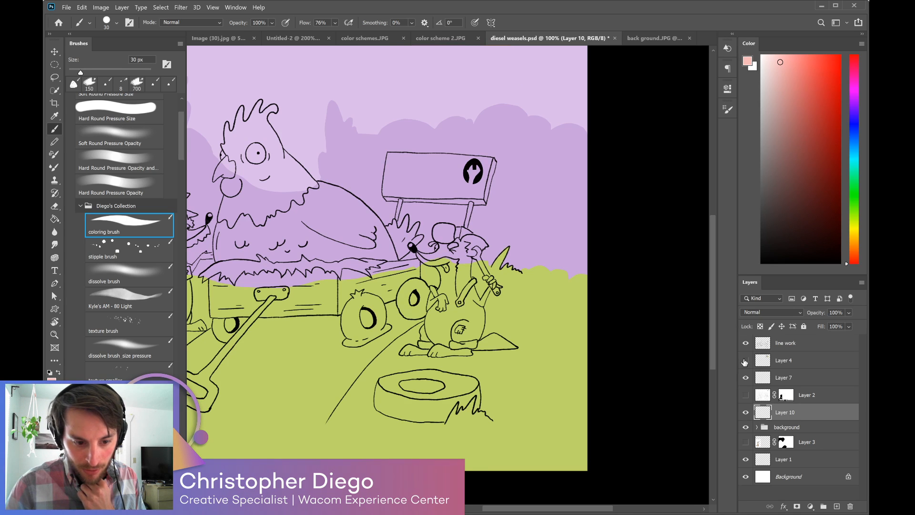
{"action": "left_click", "coordinate": [745, 361]}
{"action": "left_click", "coordinate": [745, 343]}
{"action": "left_click", "coordinate": [746, 343]}
On the line work layer, add a short black stroke at the right-hand weasel's overalls waist with a 10 px inking brush.
{"action": "left_click", "coordinate": [762, 344]}
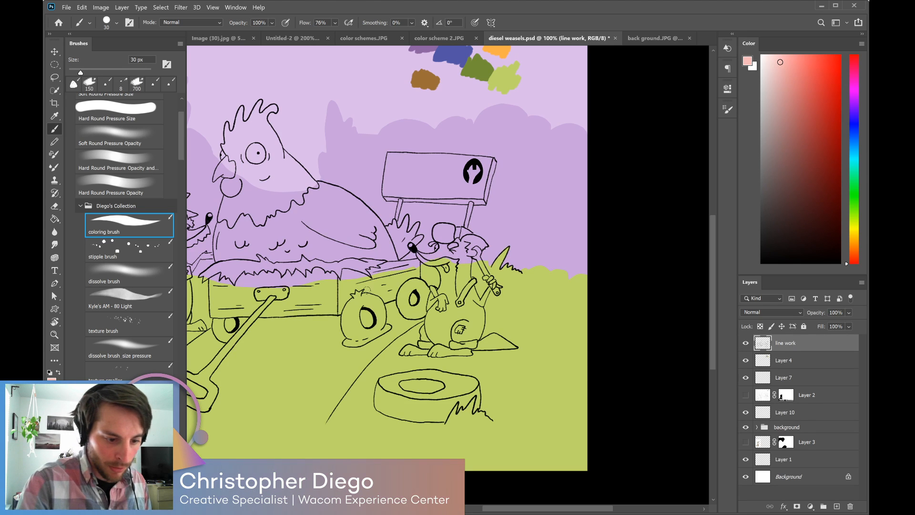
{"action": "key", "text": "d"}
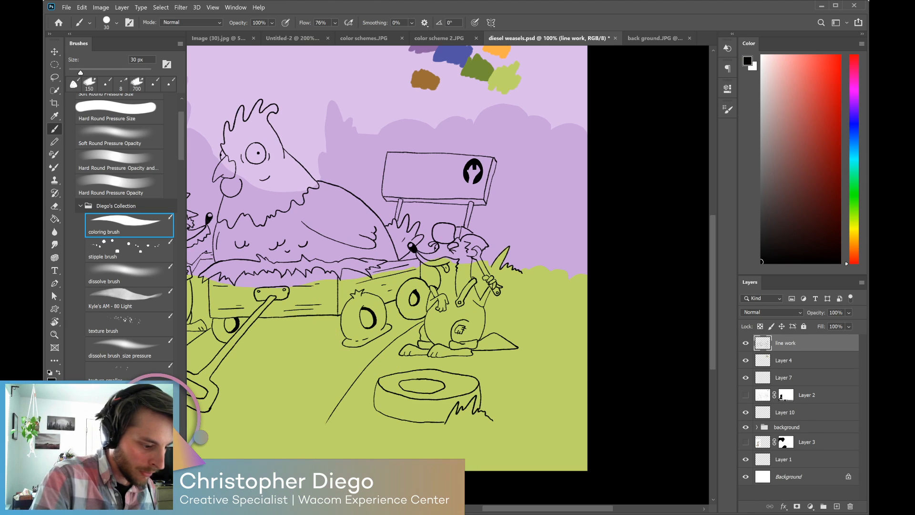
{"action": "left_click", "coordinate": [74, 84]}
{"action": "key", "text": "bracketleft"}
{"action": "key", "text": "bracketleft"}
{"action": "key", "text": "bracketleft"}
{"action": "key", "text": "bracketleft"}
{"action": "key", "text": "bracketleft"}
{"action": "key", "text": "bracketleft"}
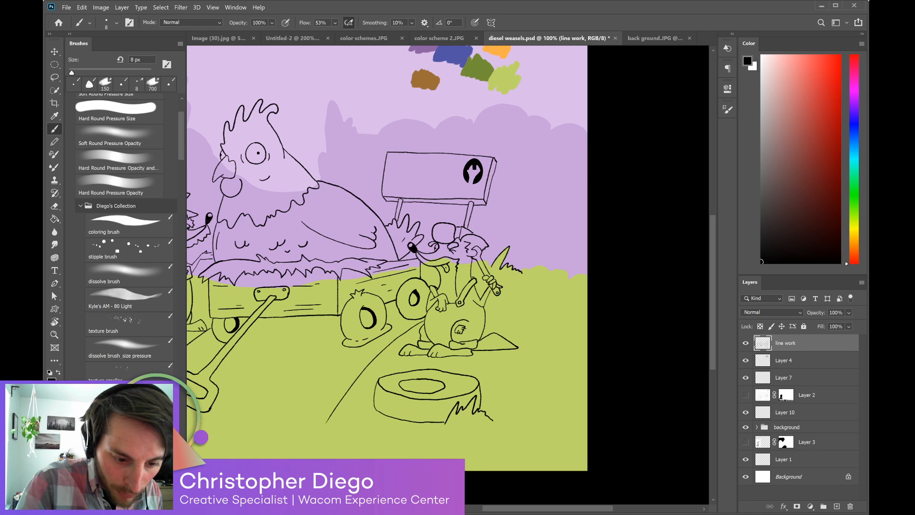
{"action": "key", "text": "bracketright"}
{"action": "key", "text": "bracketright"}
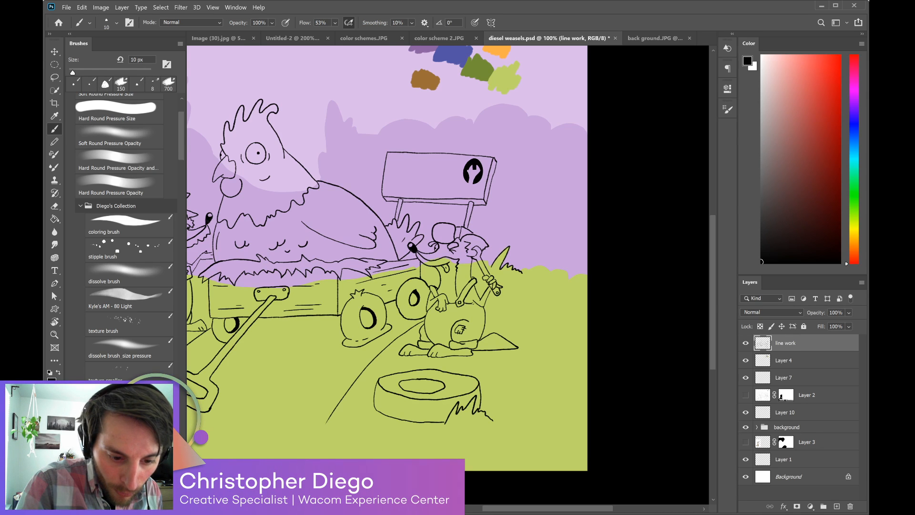
{"action": "left_click_drag", "start_coordinate": [474, 302], "coordinate": [482, 306]}
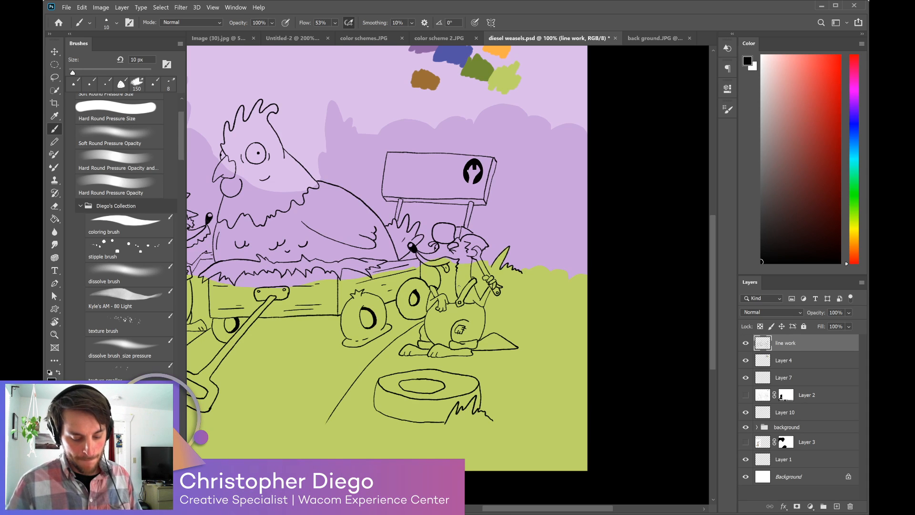
Switch to the coloring brush, sample the blue swatch, lighten it to pale periwinkle, and make Layer 10 active.
{"action": "left_click", "coordinate": [133, 233]}
{"action": "left_click", "coordinate": [460, 55], "text": "alt"}
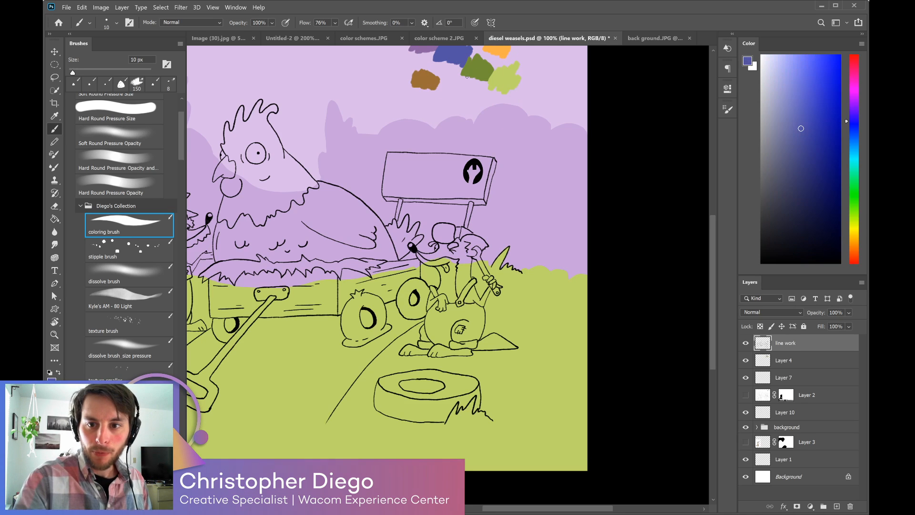
{"action": "left_click", "coordinate": [782, 85]}
{"action": "mouse_move", "coordinate": [455, 263]}
{"action": "left_mouse_down"}
{"action": "mouse_move", "coordinate": [455, 305]}
{"action": "mouse_move", "coordinate": [454, 282]}
{"action": "left_mouse_up"}
{"action": "key", "text": "ctrl+z"}
{"action": "left_click", "coordinate": [768, 414]}
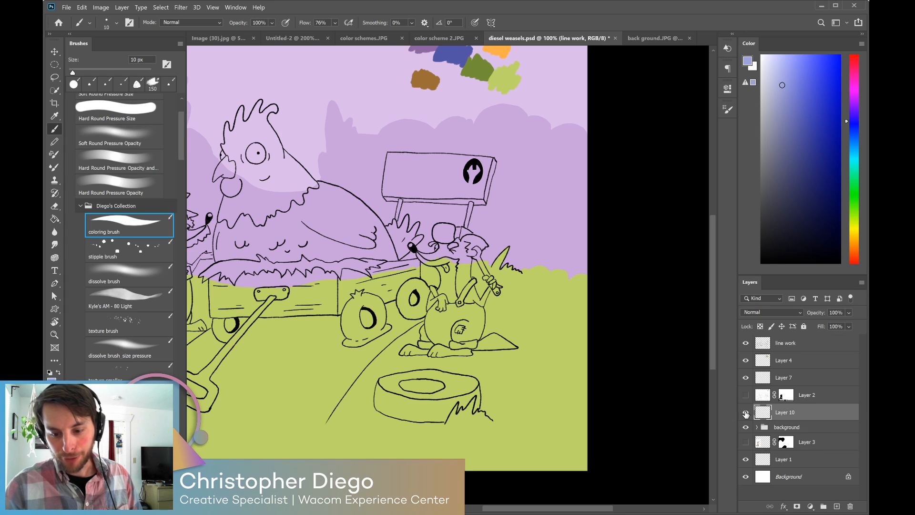
Rename Layer 10 as weasel on the right.
{"action": "double_click", "coordinate": [793, 411]}
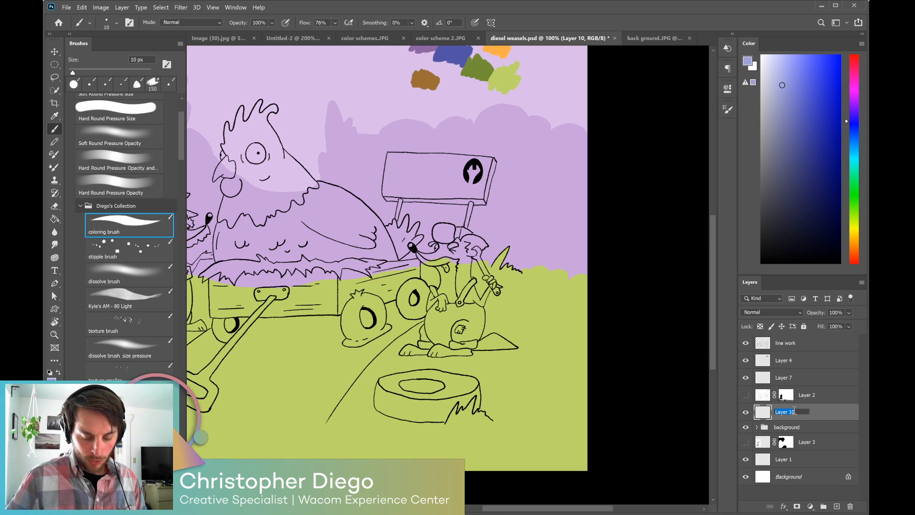
{"action": "type", "text": "weas"}
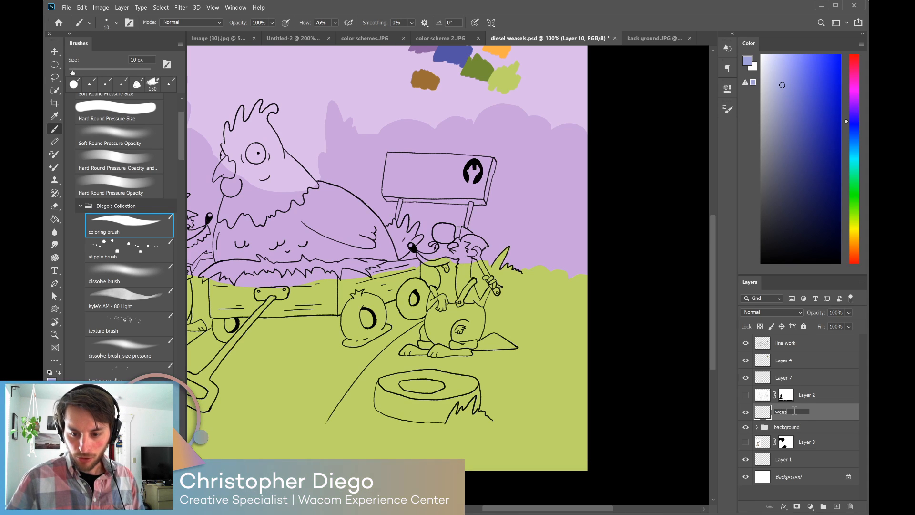
{"action": "type", "text": "el on the right"}
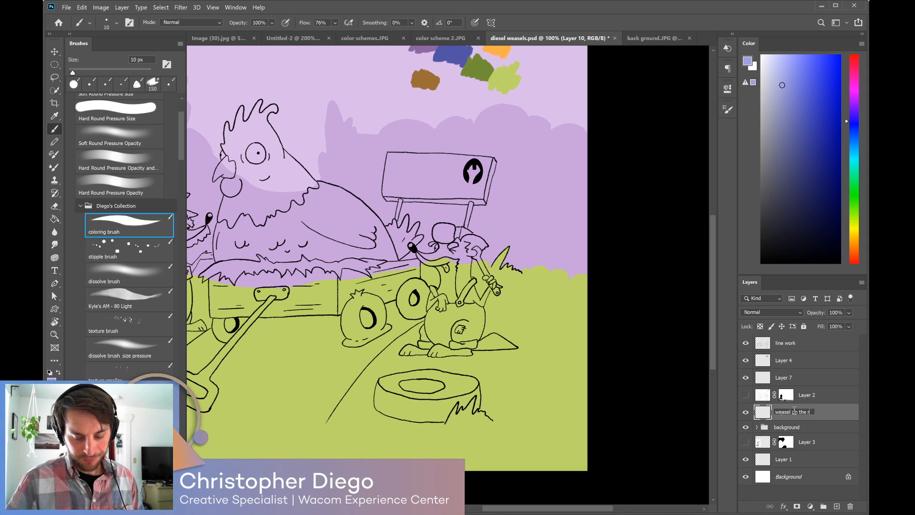
{"action": "key", "text": "Return"}
Block in the right-hand weasel's head, torso and front foot in pale periwinkle, enlarging the coloring brush to 35 px.
{"action": "mouse_move", "coordinate": [451, 270]}
{"action": "left_mouse_down"}
{"action": "mouse_move", "coordinate": [444, 240]}
{"action": "mouse_move", "coordinate": [439, 250]}
{"action": "mouse_move", "coordinate": [439, 231]}
{"action": "mouse_move", "coordinate": [449, 238]}
{"action": "mouse_move", "coordinate": [441, 227]}
{"action": "mouse_move", "coordinate": [434, 258]}
{"action": "mouse_move", "coordinate": [455, 289]}
{"action": "mouse_move", "coordinate": [460, 250]}
{"action": "mouse_move", "coordinate": [465, 261]}
{"action": "mouse_move", "coordinate": [455, 231]}
{"action": "mouse_move", "coordinate": [464, 232]}
{"action": "mouse_move", "coordinate": [447, 228]}
{"action": "mouse_move", "coordinate": [456, 221]}
{"action": "mouse_move", "coordinate": [474, 251]}
{"action": "left_mouse_up"}
{"action": "key", "text": "bracketright"}
{"action": "key", "text": "bracketright"}
{"action": "key", "text": "bracketright"}
{"action": "key", "text": "bracketright"}
{"action": "key", "text": "bracketright"}
{"action": "key", "text": "bracketright"}
{"action": "key", "text": "bracketright"}
{"action": "key", "text": "bracketleft"}
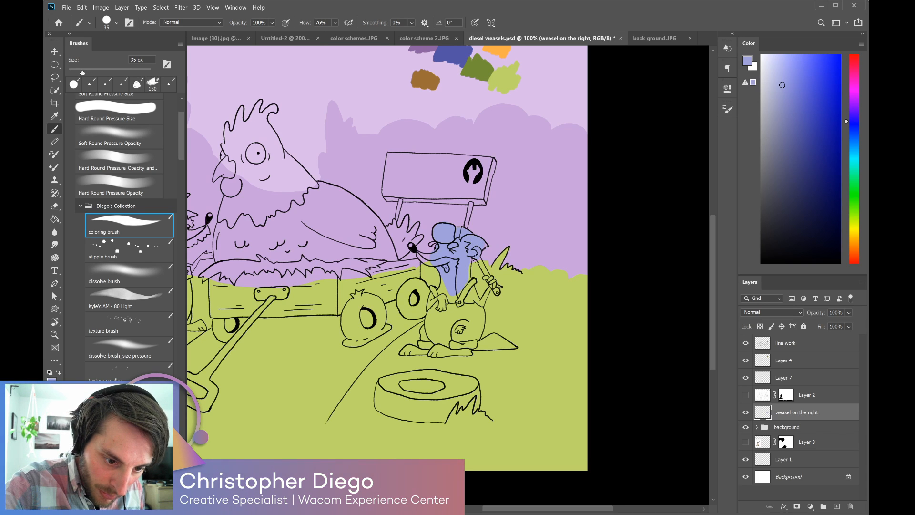
{"action": "mouse_move", "coordinate": [468, 268]}
{"action": "left_mouse_down"}
{"action": "mouse_move", "coordinate": [471, 303]}
{"action": "mouse_move", "coordinate": [469, 281]}
{"action": "mouse_move", "coordinate": [450, 318]}
{"action": "mouse_move", "coordinate": [441, 279]}
{"action": "mouse_move", "coordinate": [432, 322]}
{"action": "mouse_move", "coordinate": [432, 292]}
{"action": "mouse_move", "coordinate": [432, 339]}
{"action": "mouse_move", "coordinate": [431, 318]}
{"action": "mouse_move", "coordinate": [456, 328]}
{"action": "mouse_move", "coordinate": [470, 301]}
{"action": "mouse_move", "coordinate": [464, 339]}
{"action": "mouse_move", "coordinate": [435, 352]}
{"action": "mouse_move", "coordinate": [423, 329]}
{"action": "mouse_move", "coordinate": [422, 346]}
{"action": "left_mouse_up"}
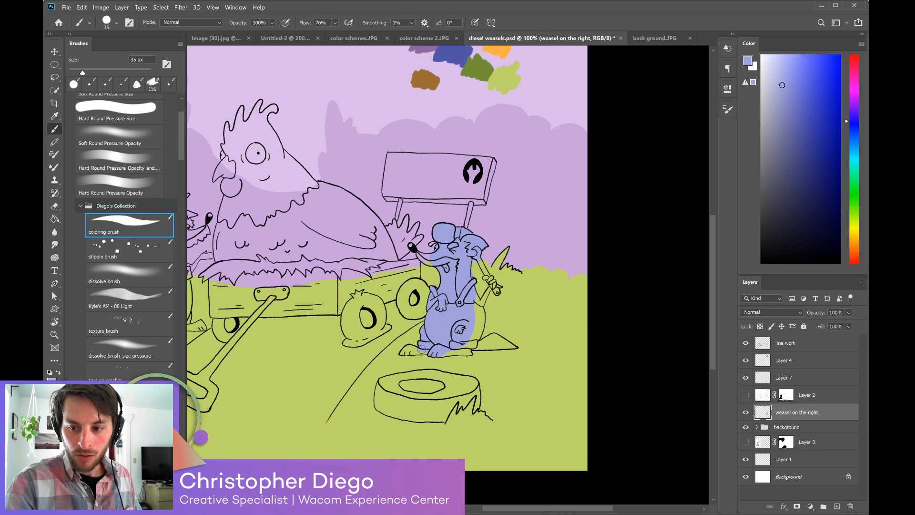
{"action": "left_click_drag", "start_coordinate": [432, 344], "coordinate": [402, 352]}
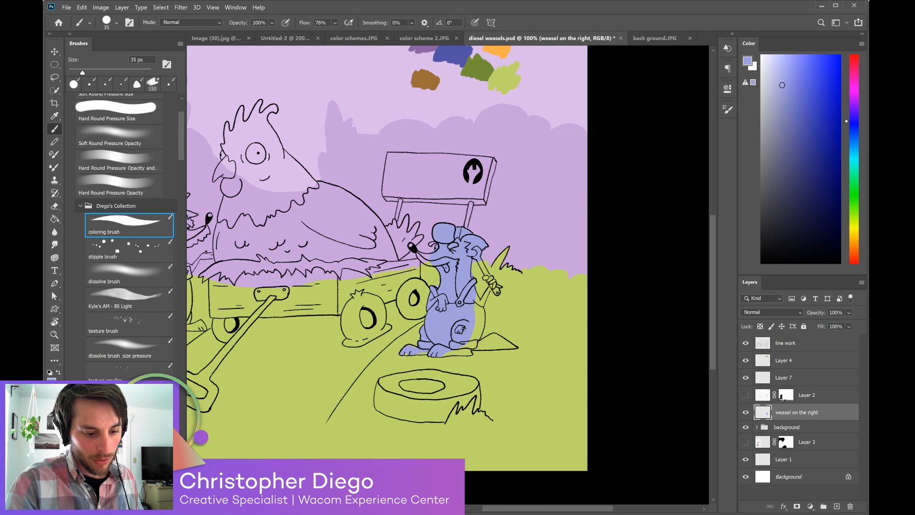
Fill in the weasel's remaining belly, foot, raised arm and tail with pale periwinkle, reducing the brush to 20 px for the details.
{"action": "mouse_move", "coordinate": [461, 329]}
{"action": "left_mouse_down"}
{"action": "mouse_move", "coordinate": [451, 352]}
{"action": "mouse_move", "coordinate": [472, 339]}
{"action": "mouse_move", "coordinate": [471, 351]}
{"action": "left_mouse_up"}
{"action": "left_click_drag", "start_coordinate": [476, 311], "coordinate": [481, 341]}
{"action": "key", "text": "bracketleft"}
{"action": "key", "text": "bracketleft"}
{"action": "key", "text": "bracketleft"}
{"action": "mouse_move", "coordinate": [477, 303]}
{"action": "left_mouse_down"}
{"action": "mouse_move", "coordinate": [485, 279]}
{"action": "mouse_move", "coordinate": [494, 287]}
{"action": "mouse_move", "coordinate": [482, 264]}
{"action": "left_mouse_up"}
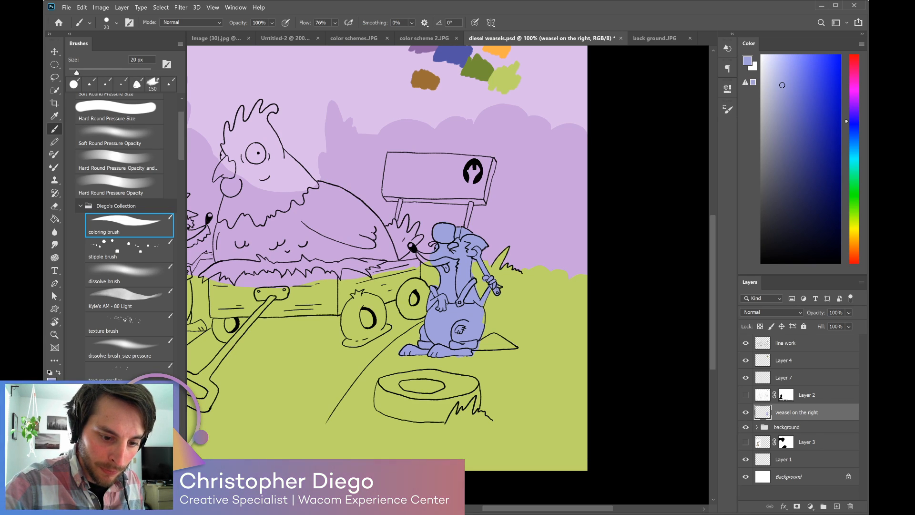
{"action": "mouse_move", "coordinate": [479, 342]}
{"action": "left_mouse_down"}
{"action": "mouse_move", "coordinate": [489, 346]}
{"action": "mouse_move", "coordinate": [498, 335]}
{"action": "mouse_move", "coordinate": [501, 348]}
{"action": "mouse_move", "coordinate": [498, 339]}
{"action": "mouse_move", "coordinate": [513, 344]}
{"action": "mouse_move", "coordinate": [497, 338]}
{"action": "left_mouse_up"}
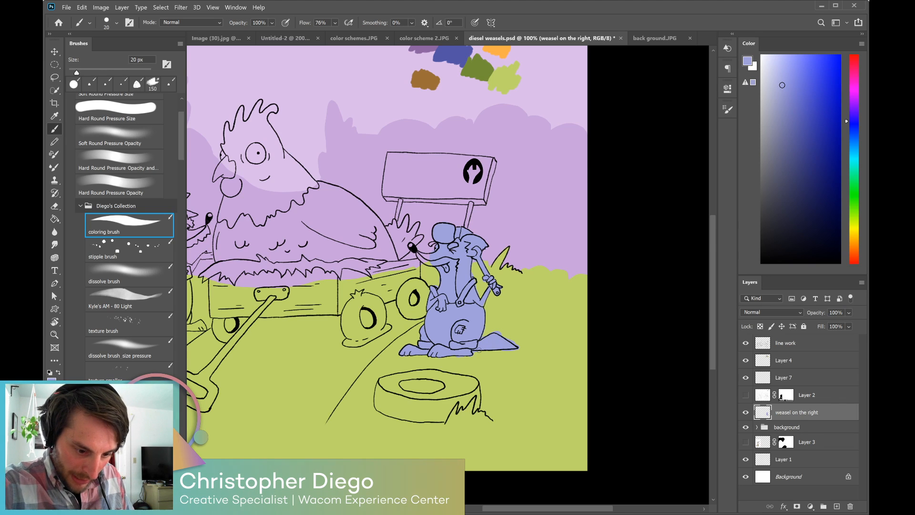
{"action": "left_click_drag", "start_coordinate": [500, 349], "coordinate": [478, 348]}
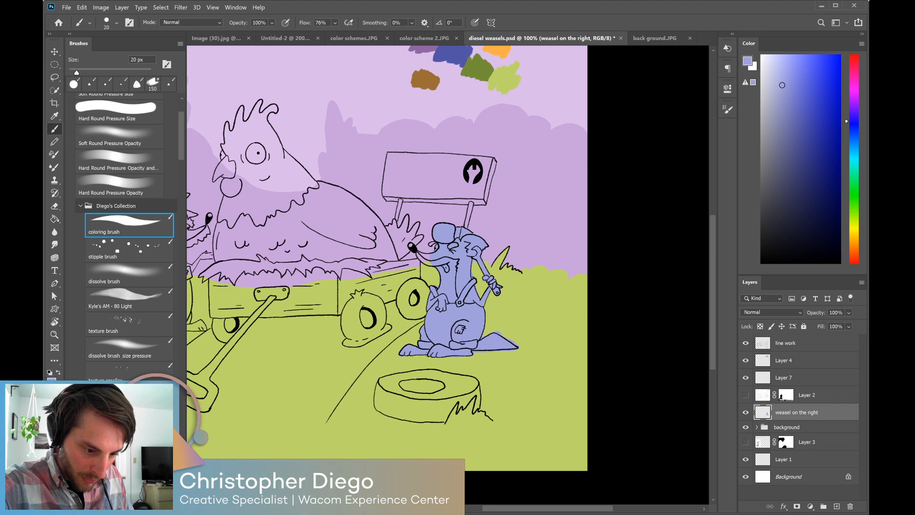
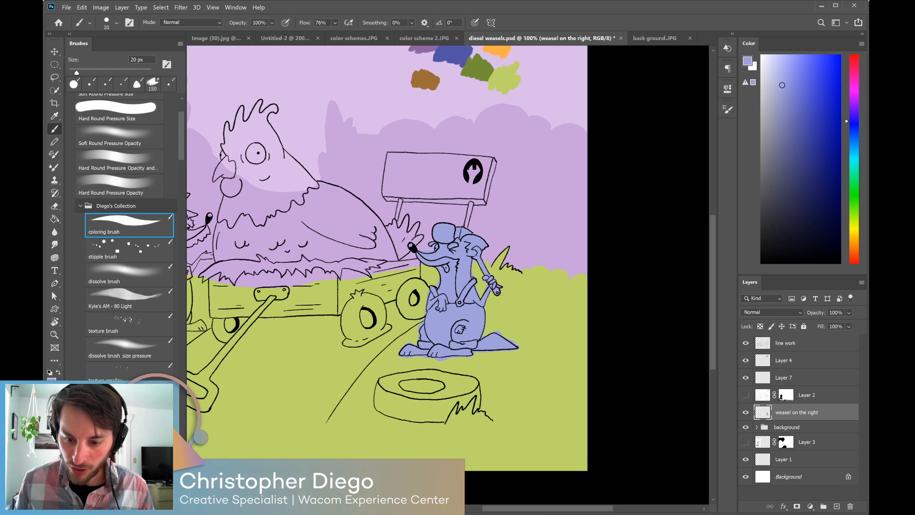
Add a new layer above the weasel on the right layer and clip it to that layer.
{"action": "left_click", "coordinate": [836, 506]}
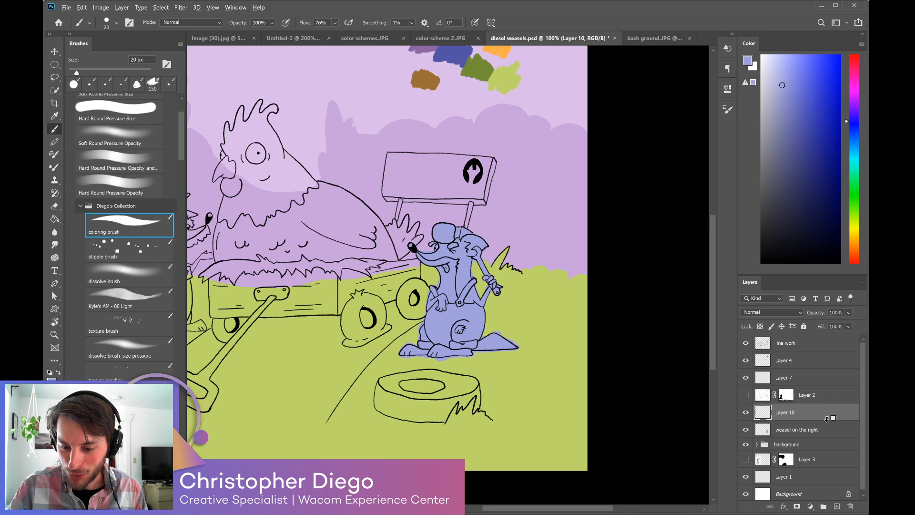
{"action": "left_click", "coordinate": [834, 416], "text": "alt"}
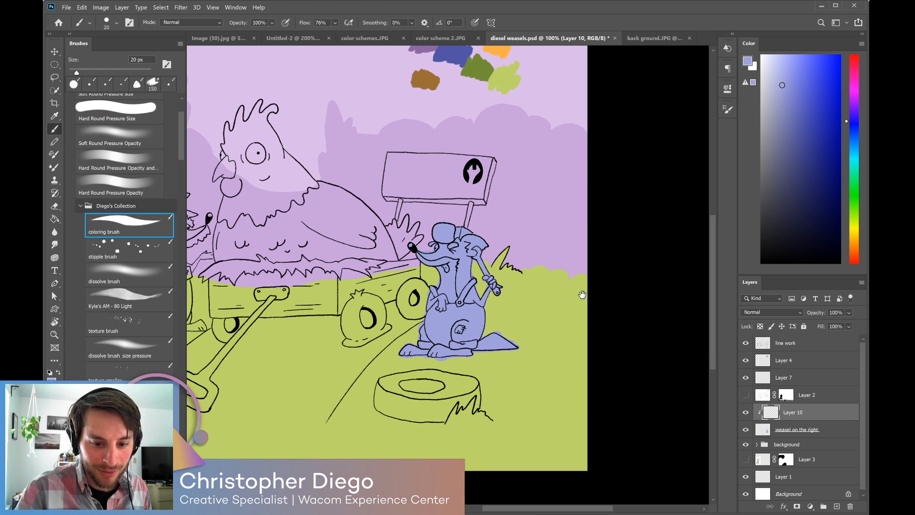
Sample the brown swatch from the palette as the painting colour.
{"action": "scroll", "coordinate": [582, 295], "scroll_direction": "up", "scroll_amount": 3}
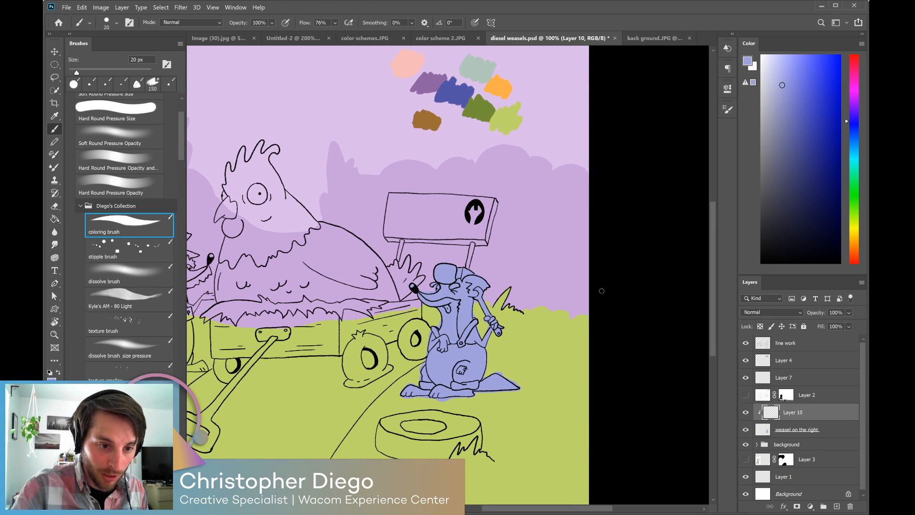
{"action": "left_click", "coordinate": [429, 125], "text": "alt"}
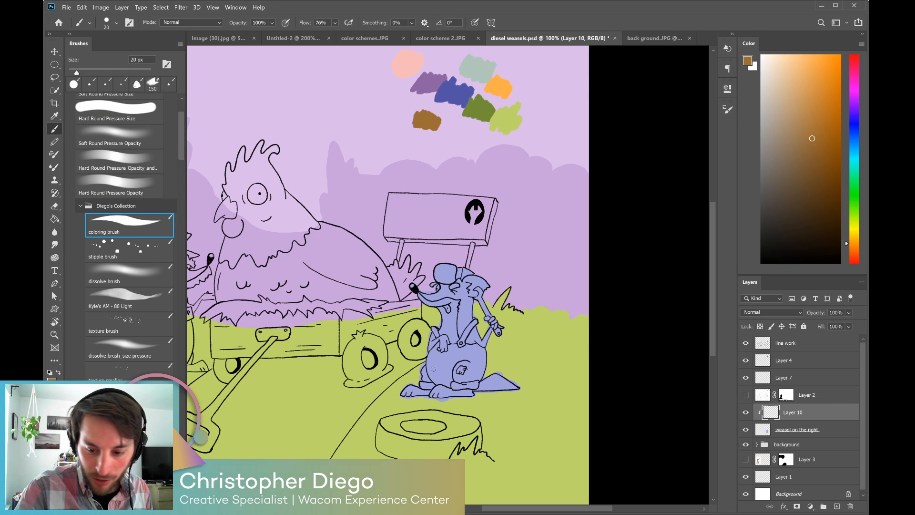
{"action": "mouse_move", "coordinate": [505, 317]}
{"action": "left_mouse_down"}
{"action": "mouse_move", "coordinate": [399, 396]}
{"action": "mouse_move", "coordinate": [418, 389]}
{"action": "left_mouse_up"}
{"action": "mouse_move", "coordinate": [491, 347]}
{"action": "left_mouse_down"}
{"action": "mouse_move", "coordinate": [422, 399]}
{"action": "mouse_move", "coordinate": [432, 400]}
{"action": "left_mouse_up"}
{"action": "mouse_move", "coordinate": [492, 365]}
{"action": "left_mouse_down"}
{"action": "mouse_move", "coordinate": [441, 403]}
{"action": "mouse_move", "coordinate": [451, 402]}
{"action": "left_mouse_up"}
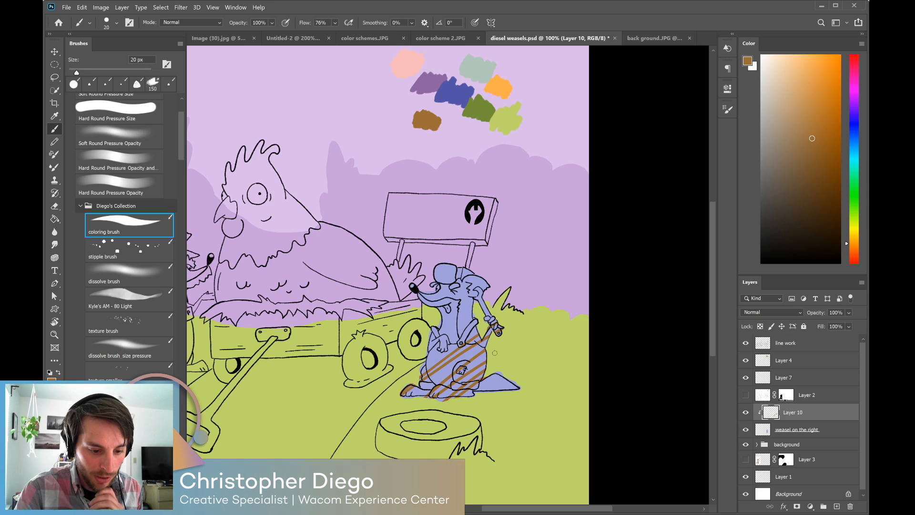
{"action": "key", "text": "ctrl+z"}
{"action": "key", "text": "ctrl+z"}
{"action": "key", "text": "ctrl+z"}
{"action": "key", "text": "ctrl+z"}
{"action": "key", "text": "ctrl+z"}
{"action": "key", "text": "ctrl+z"}
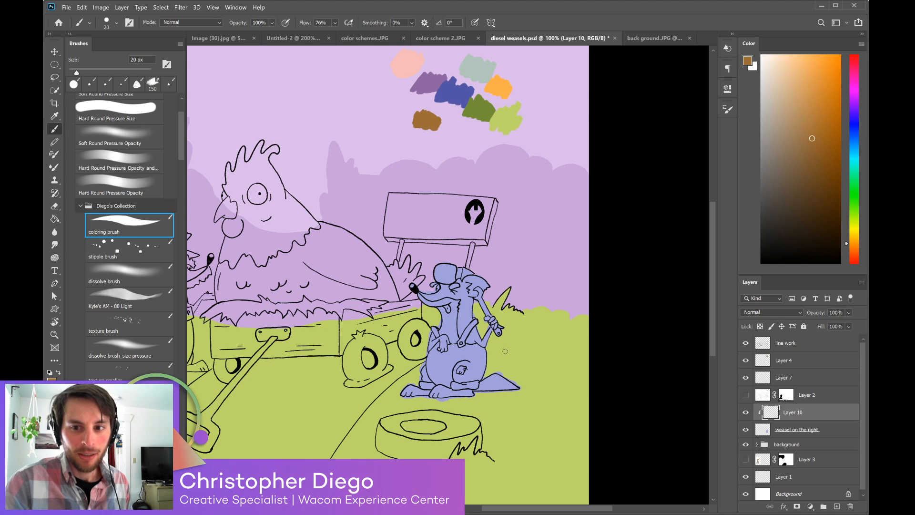
Lighten the brown slightly and paint the right-hand weasel's back, raised arm and hand with the brush at 15 px.
{"action": "left_click", "coordinate": [812, 114]}
{"action": "mouse_move", "coordinate": [461, 305]}
{"action": "left_mouse_down"}
{"action": "mouse_move", "coordinate": [463, 333]}
{"action": "mouse_move", "coordinate": [462, 305]}
{"action": "mouse_move", "coordinate": [467, 319]}
{"action": "left_mouse_up"}
{"action": "key", "text": "bracketleft"}
{"action": "key", "text": "bracketleft"}
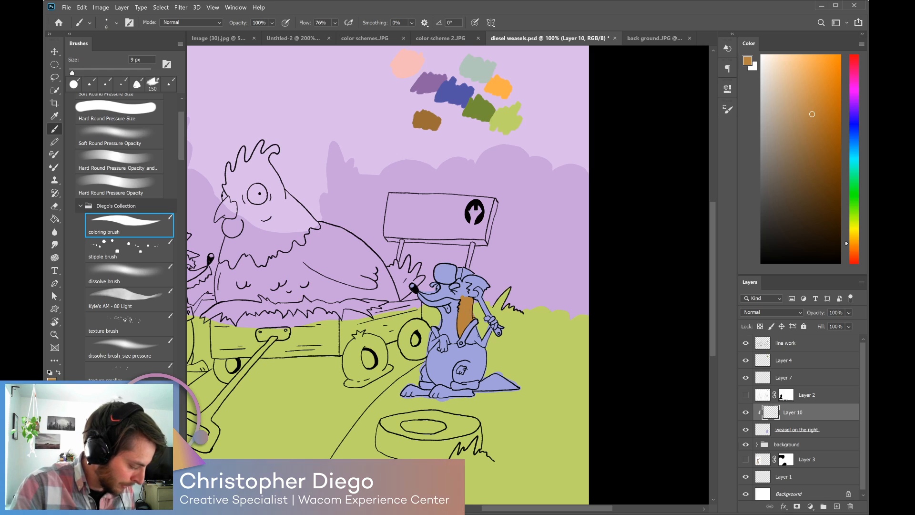
{"action": "key", "text": "bracketright"}
{"action": "key", "text": "bracketright"}
{"action": "left_click_drag", "start_coordinate": [475, 326], "coordinate": [474, 336]}
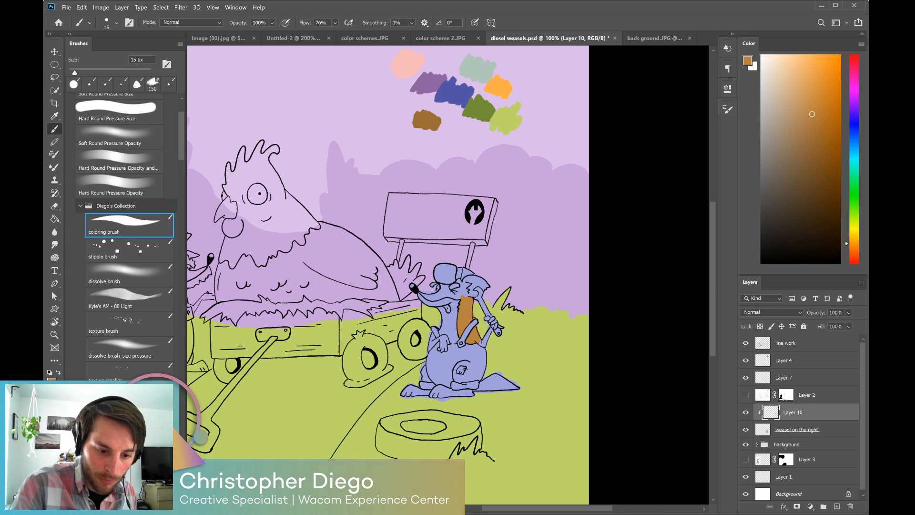
{"action": "left_click_drag", "start_coordinate": [483, 339], "coordinate": [487, 332]}
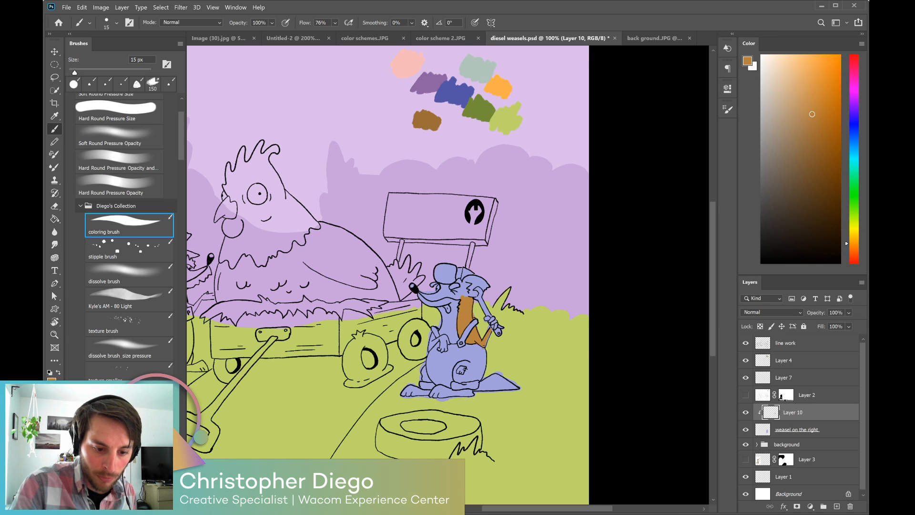
{"action": "key", "text": "bracketleft"}
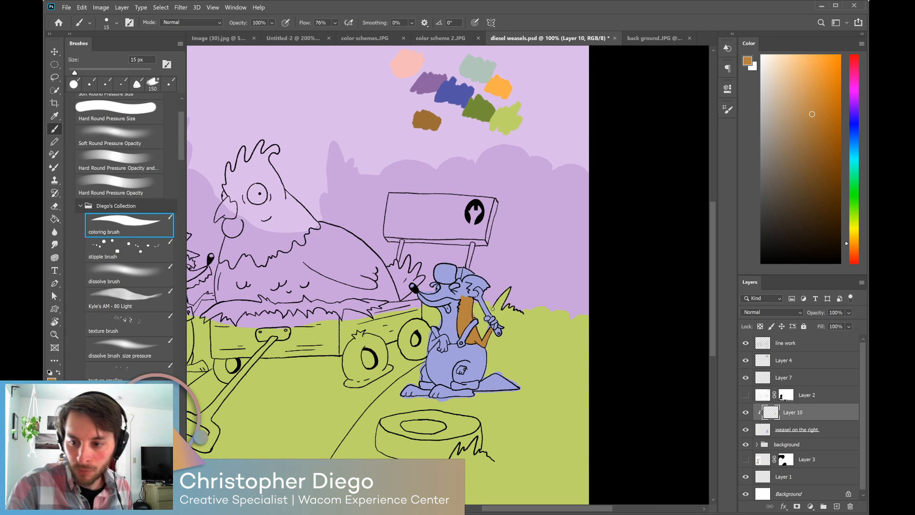
{"action": "key", "text": "bracketright"}
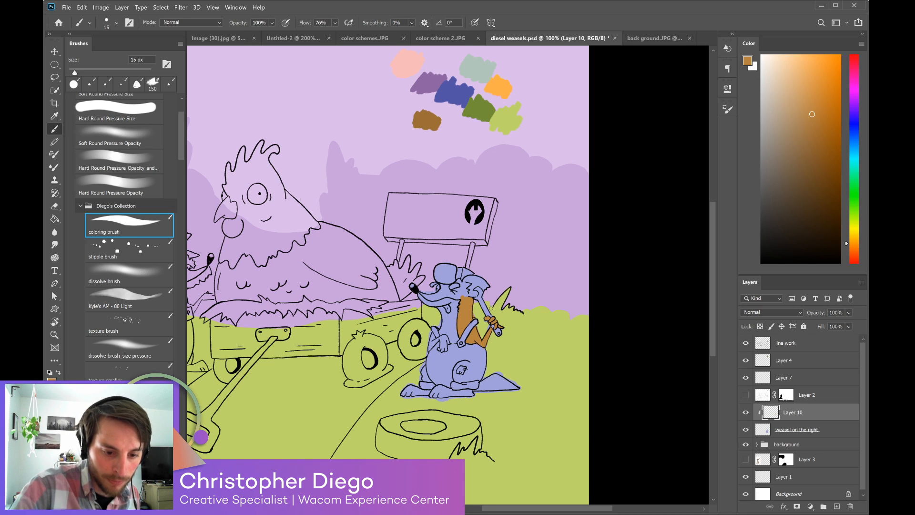
Paint the weasel's head and snout brown with a 20 px brush, reducing it to 10 px for the ear area beside the cap.
{"action": "key", "text": "bracketright"}
{"action": "mouse_move", "coordinate": [461, 287]}
{"action": "left_mouse_down"}
{"action": "mouse_move", "coordinate": [452, 292]}
{"action": "mouse_move", "coordinate": [470, 282]}
{"action": "mouse_move", "coordinate": [467, 294]}
{"action": "mouse_move", "coordinate": [450, 295]}
{"action": "mouse_move", "coordinate": [447, 287]}
{"action": "mouse_move", "coordinate": [438, 295]}
{"action": "left_mouse_up"}
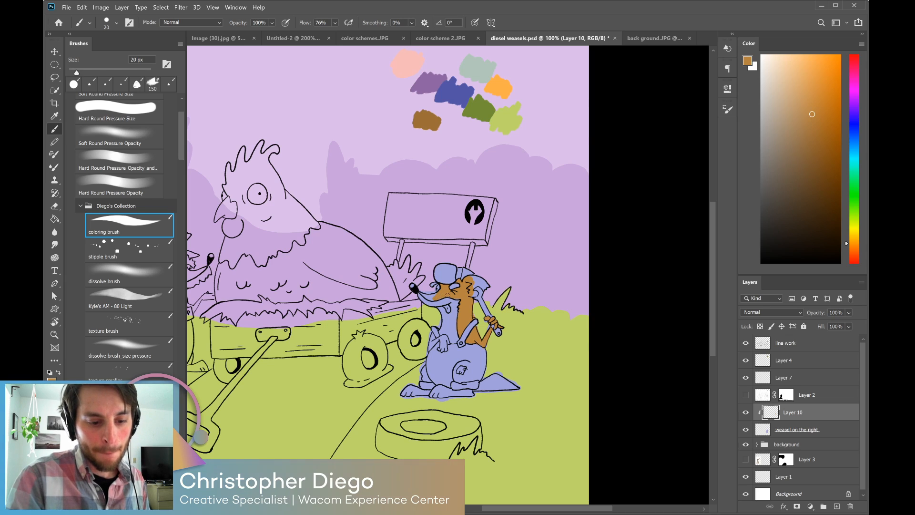
{"action": "key", "text": "bracketleft"}
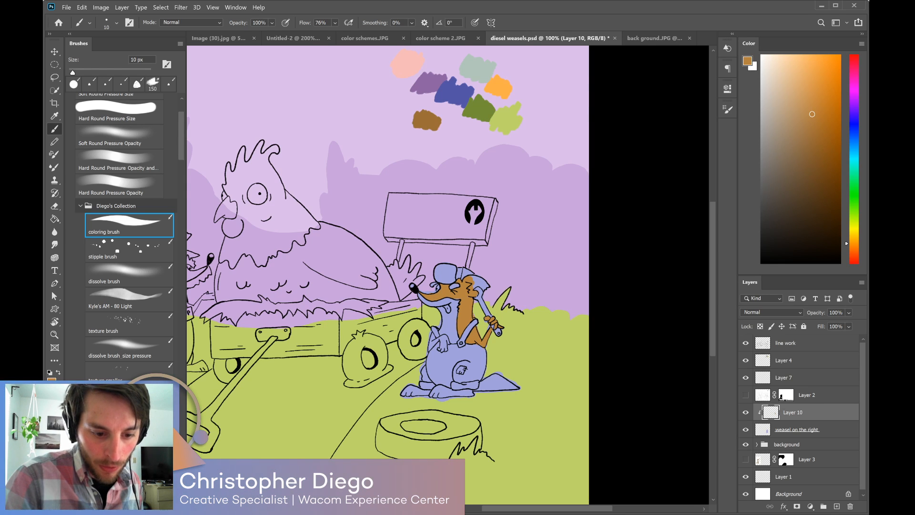
{"action": "left_click_drag", "start_coordinate": [471, 278], "coordinate": [476, 280]}
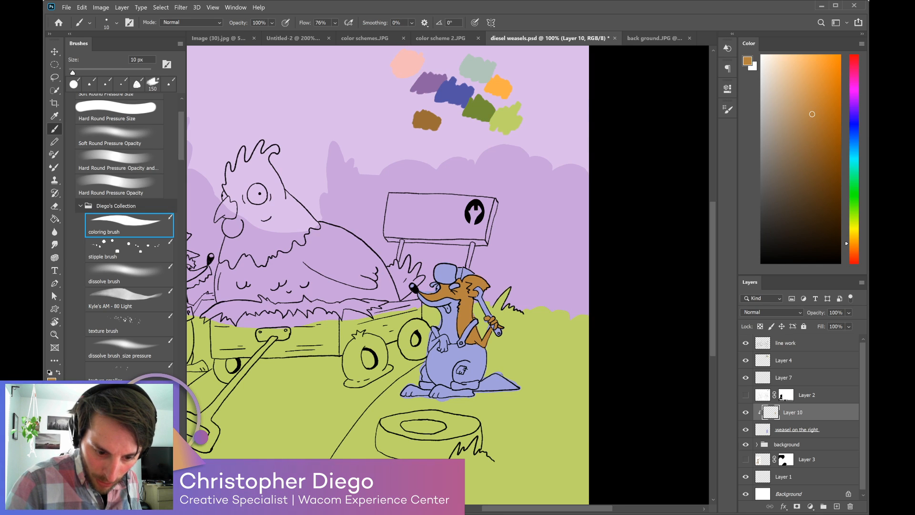
Paint both of the weasel's feet brown with the 10 px brush and reduce the eraser size to 15 px.
{"action": "left_click_drag", "start_coordinate": [439, 390], "coordinate": [472, 394]}
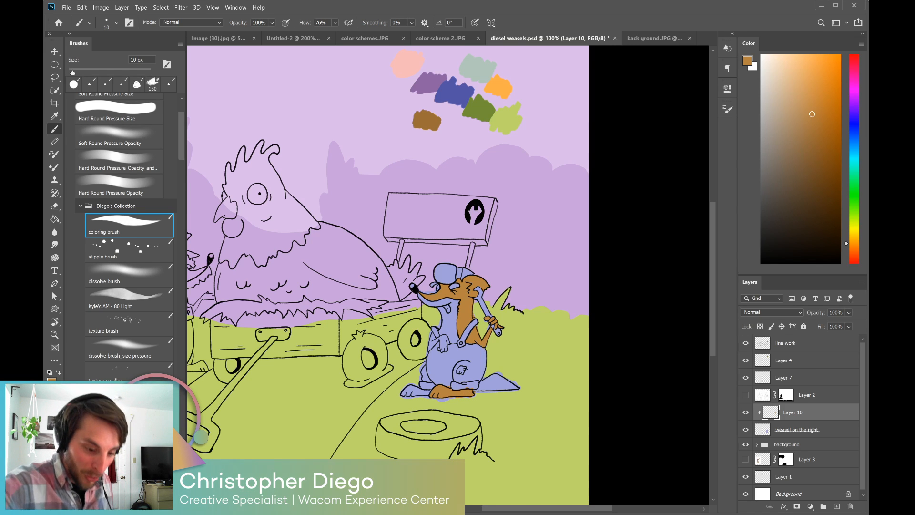
{"action": "key", "text": "e"}
{"action": "key", "text": "bracketright"}
{"action": "key", "text": "bracketright"}
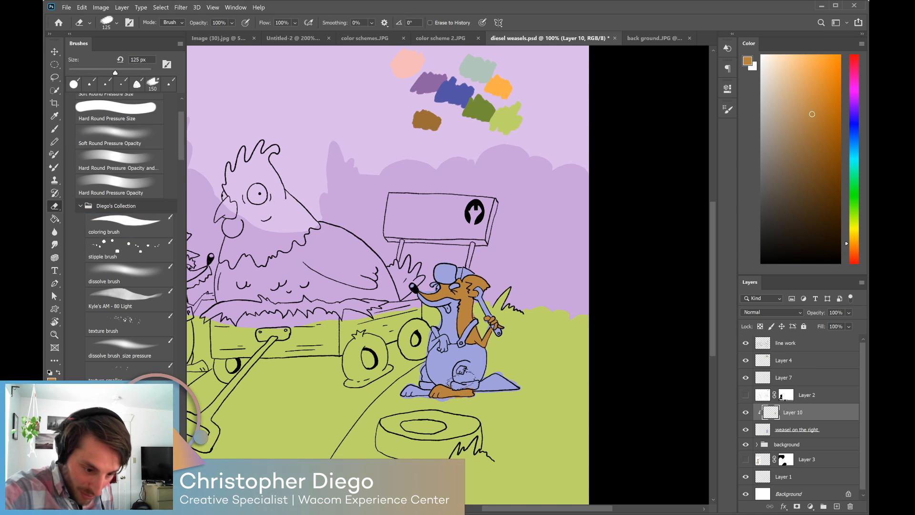
{"action": "key", "text": "bracketleft"}
{"action": "key", "text": "bracketleft"}
{"action": "key", "text": "bracketleft"}
{"action": "key", "text": "bracketleft"}
{"action": "key", "text": "bracketleft"}
{"action": "key", "text": "bracketleft"}
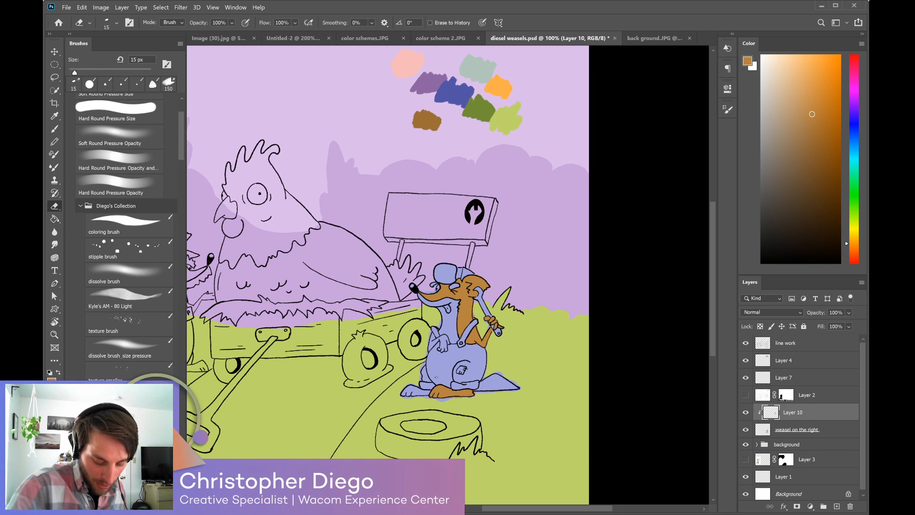
{"action": "key", "text": "b"}
{"action": "mouse_move", "coordinate": [410, 388]}
{"action": "left_mouse_down"}
{"action": "mouse_move", "coordinate": [404, 395]}
{"action": "mouse_move", "coordinate": [417, 391]}
{"action": "left_mouse_up"}
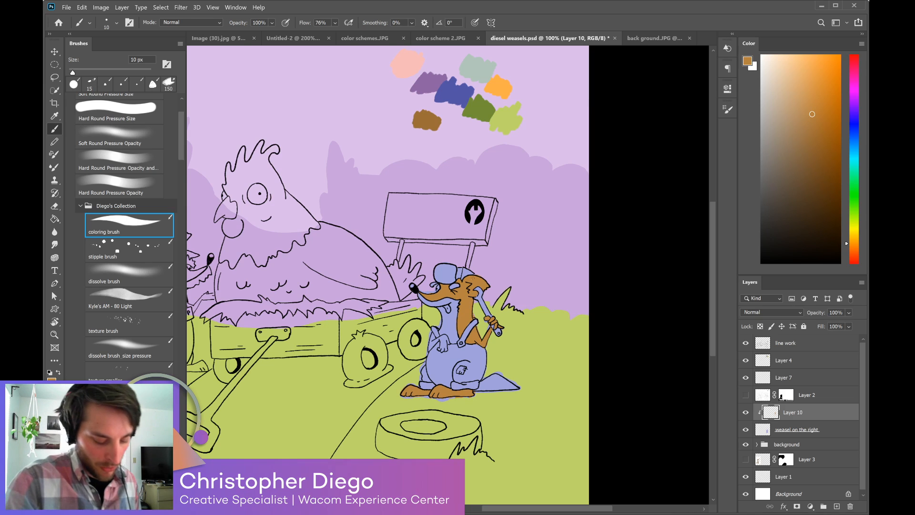
{"action": "key", "text": "e"}
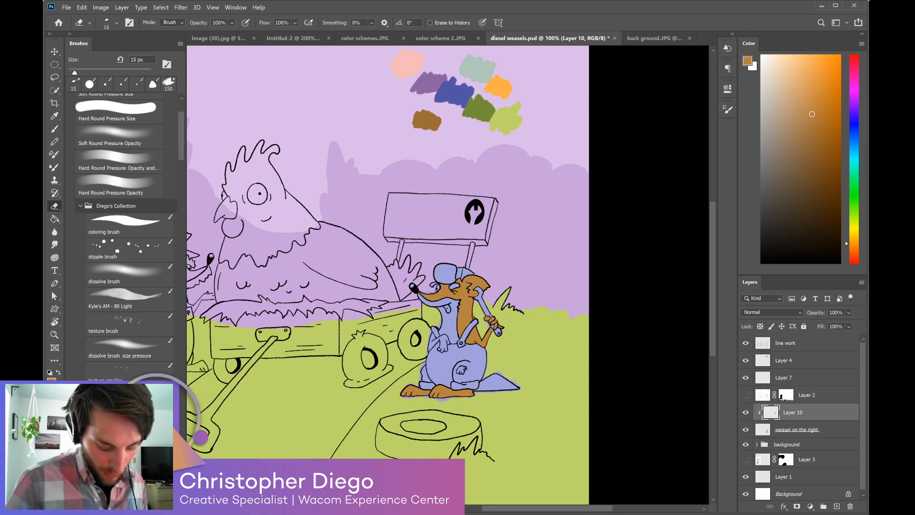
{"action": "key", "text": "b"}
Choose a pale cream colour and add a new layer above Layer 10, clipped to the weasel base.
{"action": "left_click_drag", "start_coordinate": [787, 87], "coordinate": [776, 71]}
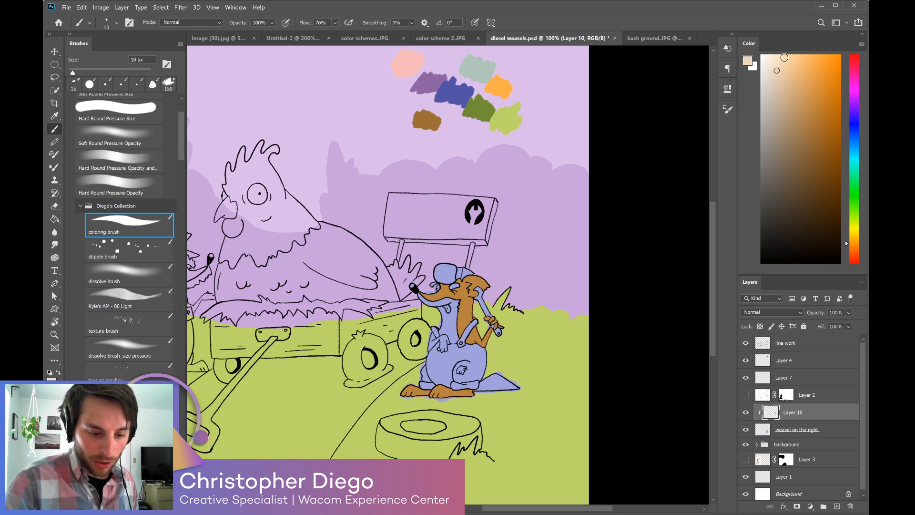
{"action": "mouse_move", "coordinate": [449, 317]}
{"action": "left_mouse_down"}
{"action": "mouse_move", "coordinate": [451, 328]}
{"action": "mouse_move", "coordinate": [454, 311]}
{"action": "mouse_move", "coordinate": [455, 321]}
{"action": "mouse_move", "coordinate": [441, 309]}
{"action": "mouse_move", "coordinate": [450, 328]}
{"action": "mouse_move", "coordinate": [445, 315]}
{"action": "left_mouse_up"}
{"action": "left_click", "coordinate": [836, 506]}
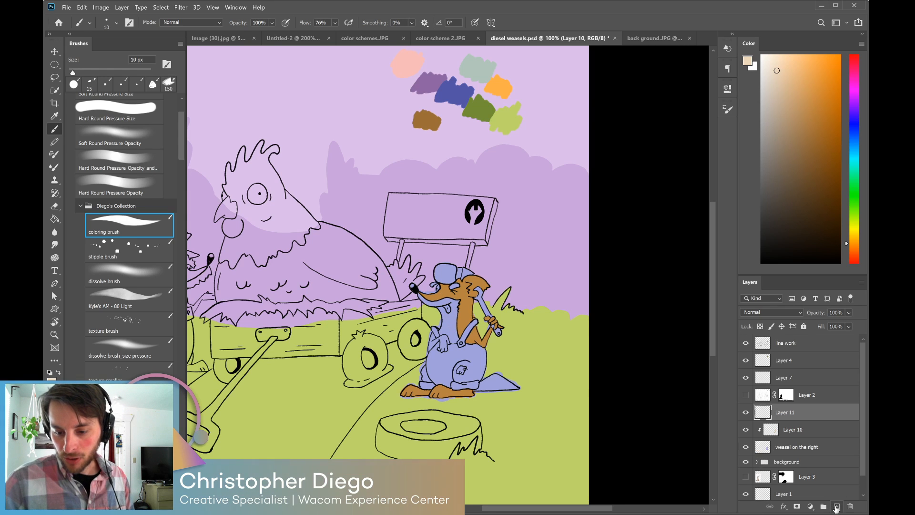
{"action": "left_click", "coordinate": [826, 420], "text": "alt"}
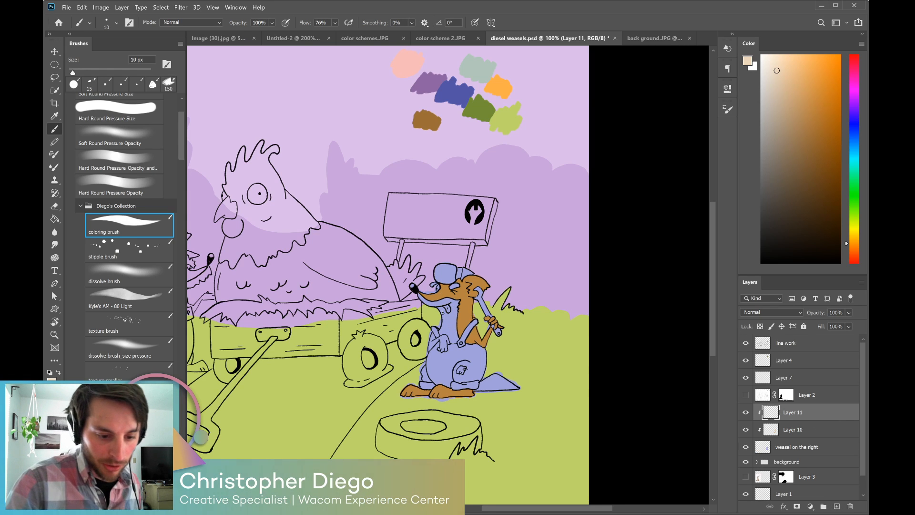
Paint the weasel's throat, chest, eyes and jagged tail tip pale cream on Layer 11.
{"action": "mouse_move", "coordinate": [444, 319]}
{"action": "left_mouse_down"}
{"action": "mouse_move", "coordinate": [447, 326]}
{"action": "mouse_move", "coordinate": [455, 303]}
{"action": "left_mouse_up"}
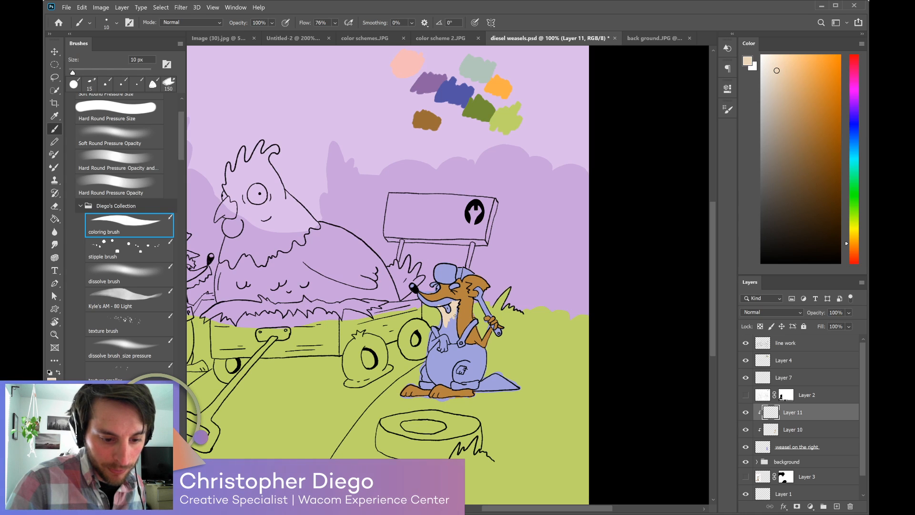
{"action": "left_click_drag", "start_coordinate": [455, 314], "coordinate": [448, 318]}
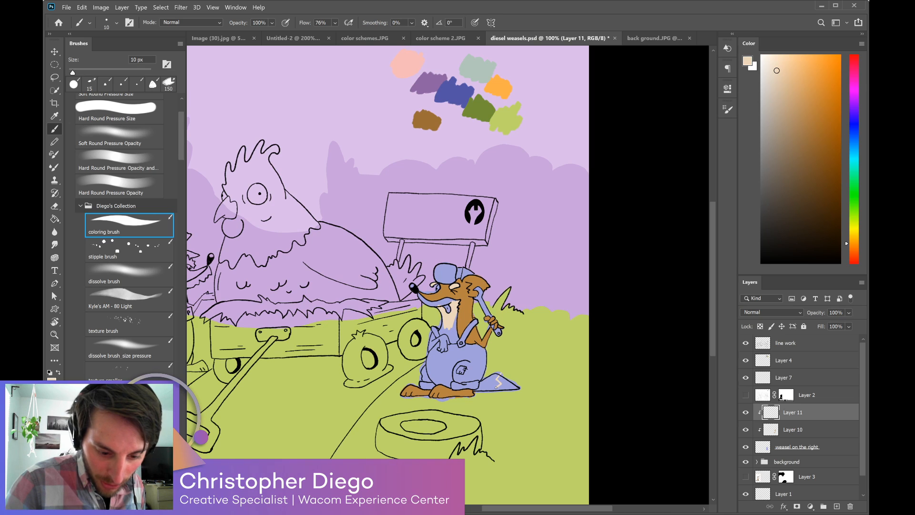
{"action": "left_click_drag", "start_coordinate": [504, 376], "coordinate": [517, 386]}
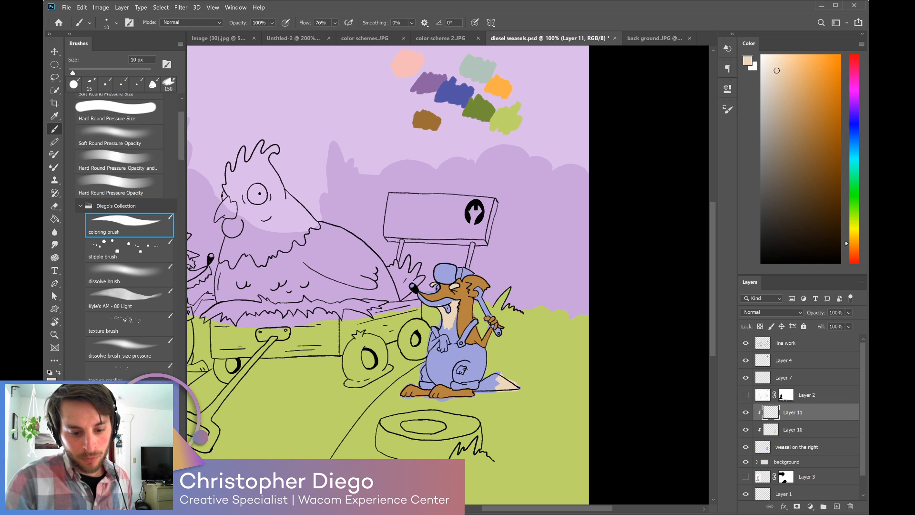
Resample the brown, fill the rest of the weasel's tail on Layer 10 and clean its edge with the 15 px eraser.
{"action": "left_click", "coordinate": [768, 429]}
{"action": "left_click", "coordinate": [454, 389], "text": "alt"}
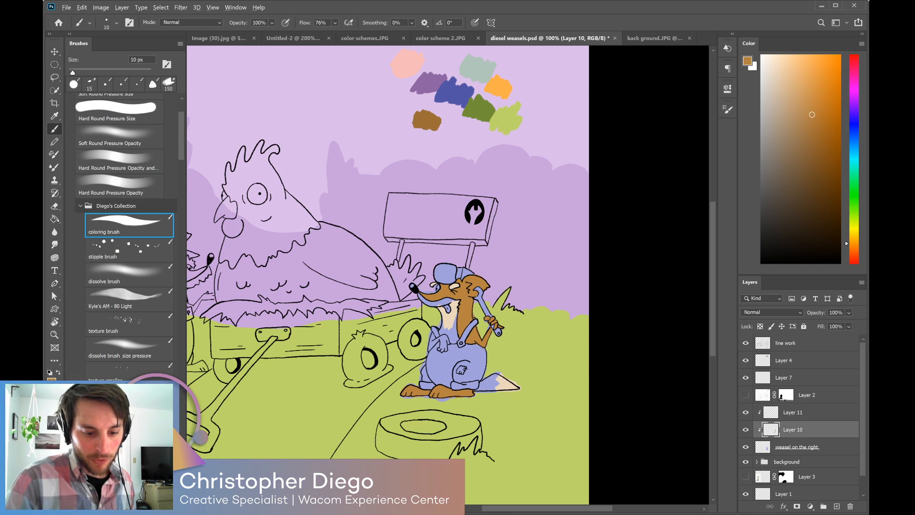
{"action": "mouse_move", "coordinate": [479, 381]}
{"action": "left_mouse_down"}
{"action": "mouse_move", "coordinate": [482, 388]}
{"action": "mouse_move", "coordinate": [499, 368]}
{"action": "left_mouse_up"}
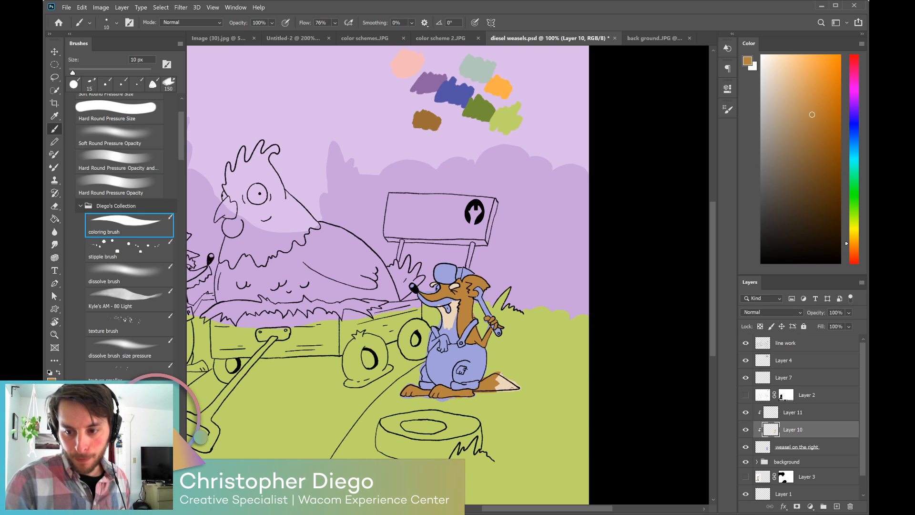
{"action": "key", "text": "bracketright"}
{"action": "key", "text": "e"}
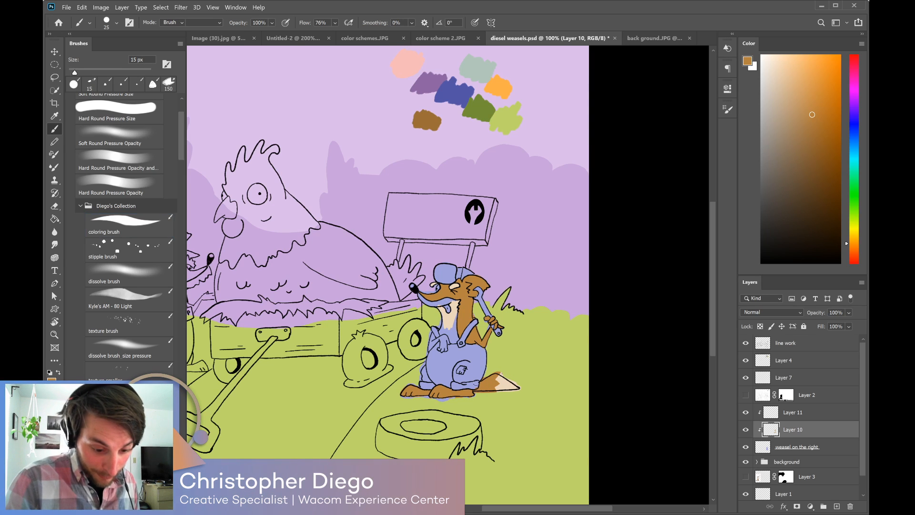
{"action": "left_click_drag", "start_coordinate": [477, 388], "coordinate": [487, 370]}
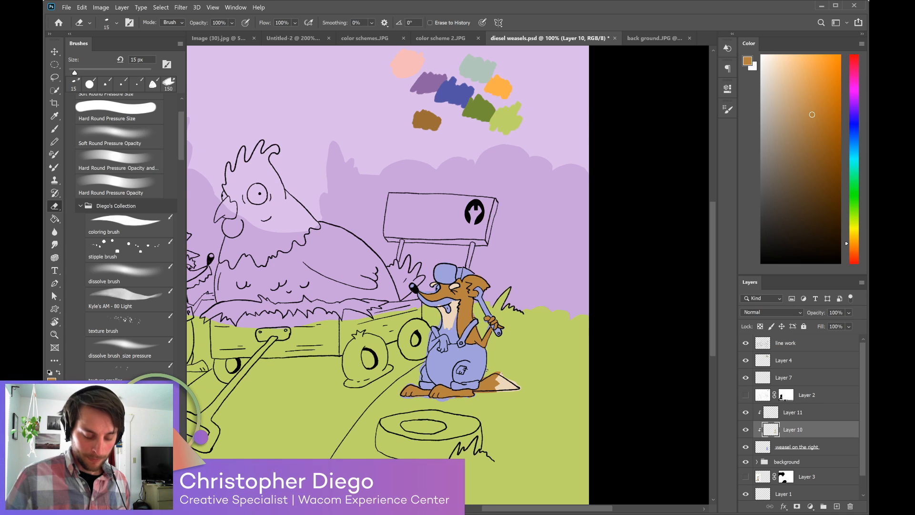
Resample the cream and fill the remaining lower chest above the overalls on Layer 11 with the 25 px brush.
{"action": "key", "text": "b"}
{"action": "left_click", "coordinate": [784, 414]}
{"action": "left_click", "coordinate": [452, 315], "text": "alt"}
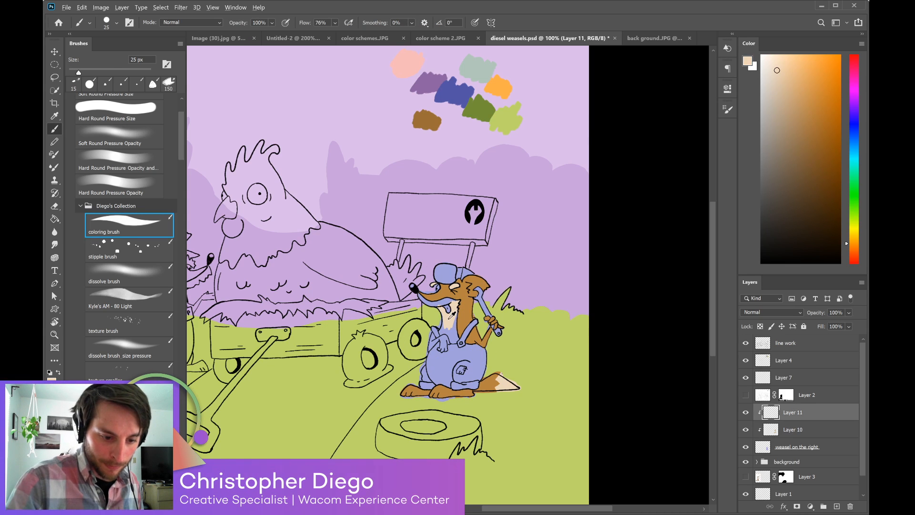
{"action": "left_click_drag", "start_coordinate": [443, 329], "coordinate": [449, 332]}
Resample the brown and paint the weasel's front arm and hand on Layer 10, reducing the brush to 10 px for the details.
{"action": "left_click", "coordinate": [471, 313], "text": "alt"}
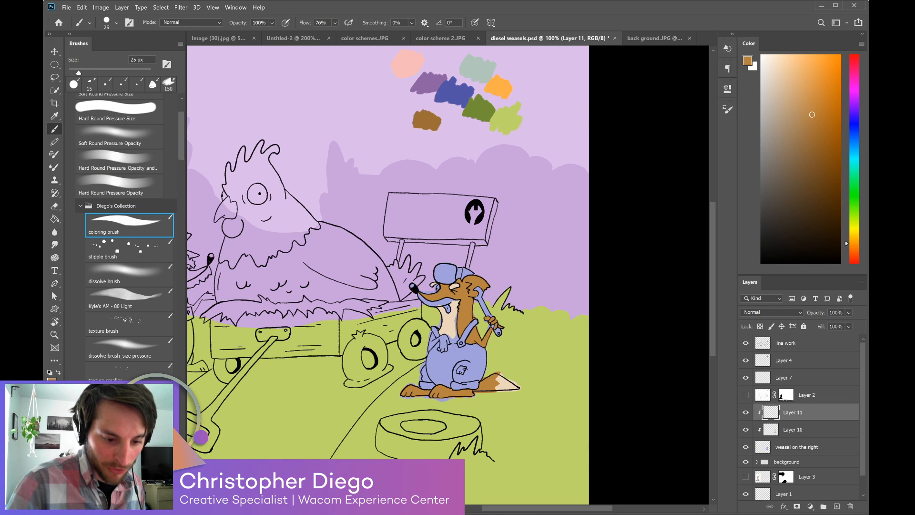
{"action": "left_click", "coordinate": [775, 432]}
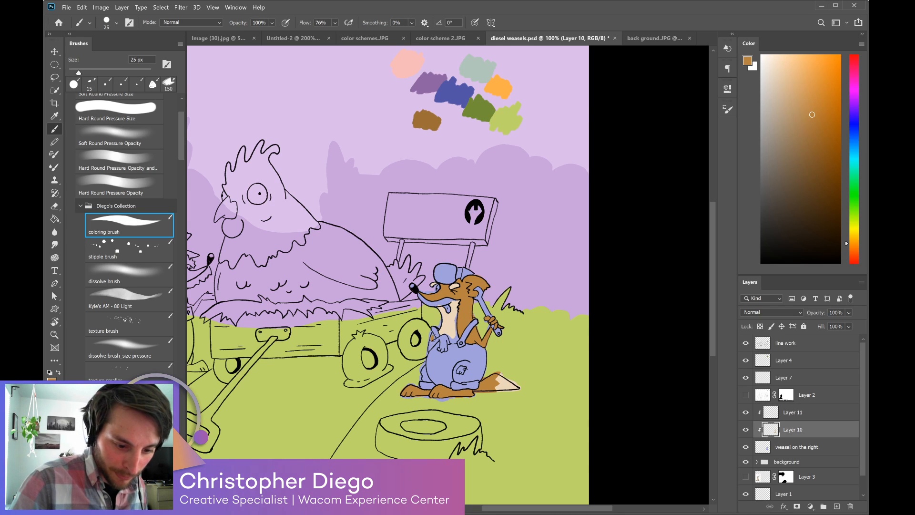
{"action": "mouse_move", "coordinate": [433, 336]}
{"action": "left_mouse_down"}
{"action": "mouse_move", "coordinate": [430, 346]}
{"action": "mouse_move", "coordinate": [444, 343]}
{"action": "left_mouse_up"}
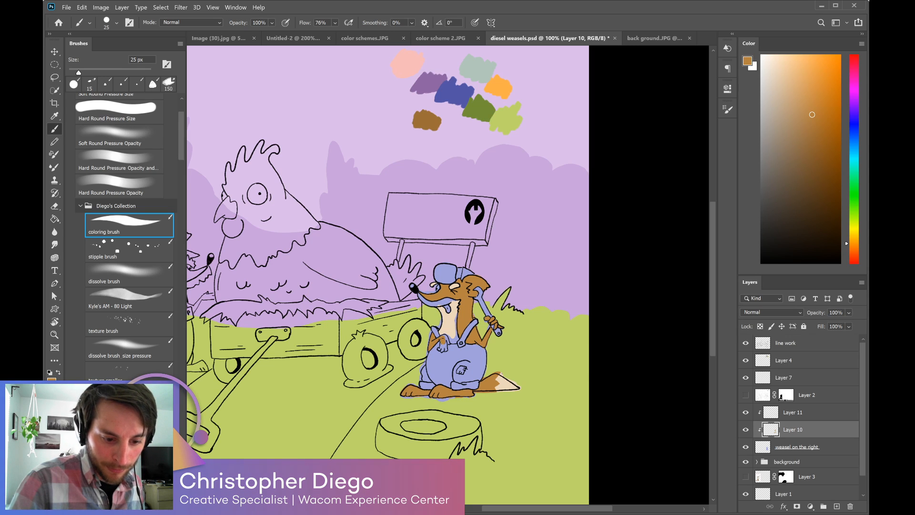
{"action": "key", "text": "bracketleft"}
{"action": "key", "text": "bracketleft"}
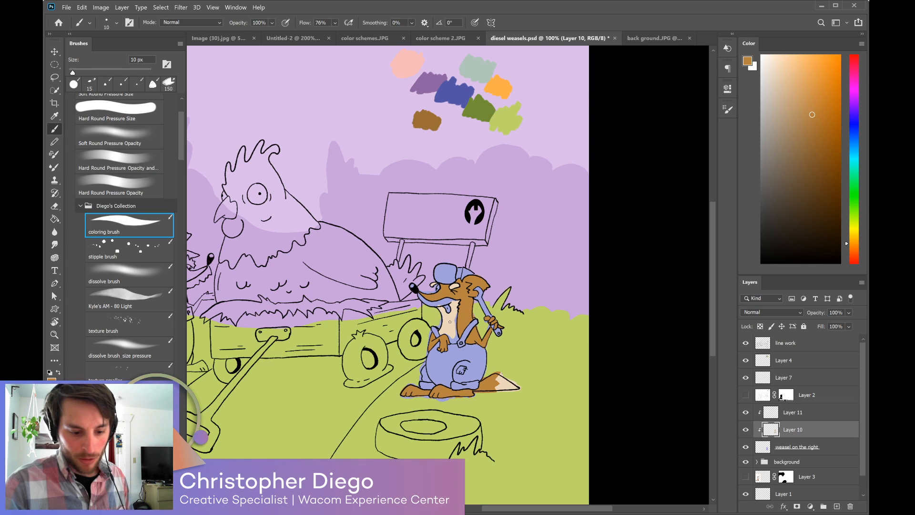
Resample the cream and paint the weasel's lower jaw on Layer 11, erasing excess around the mouth.
{"action": "left_click", "coordinate": [509, 382], "text": "alt"}
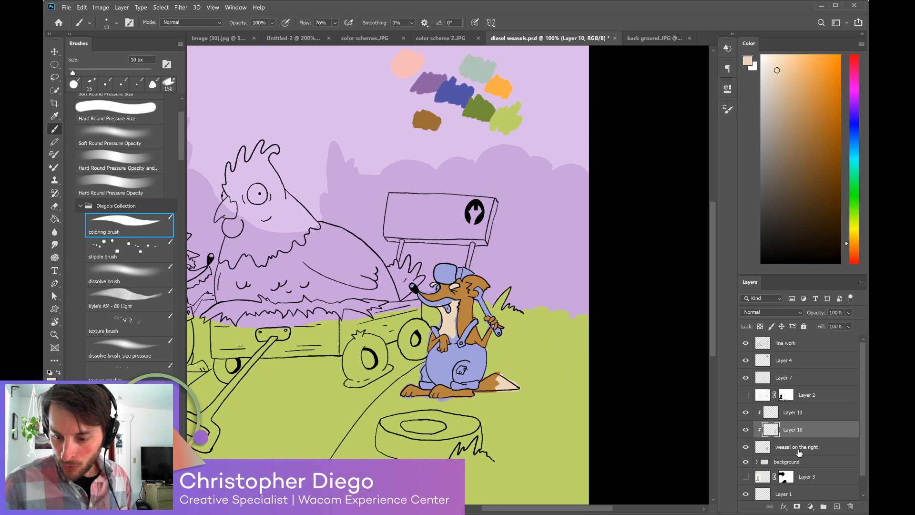
{"action": "left_click", "coordinate": [797, 415]}
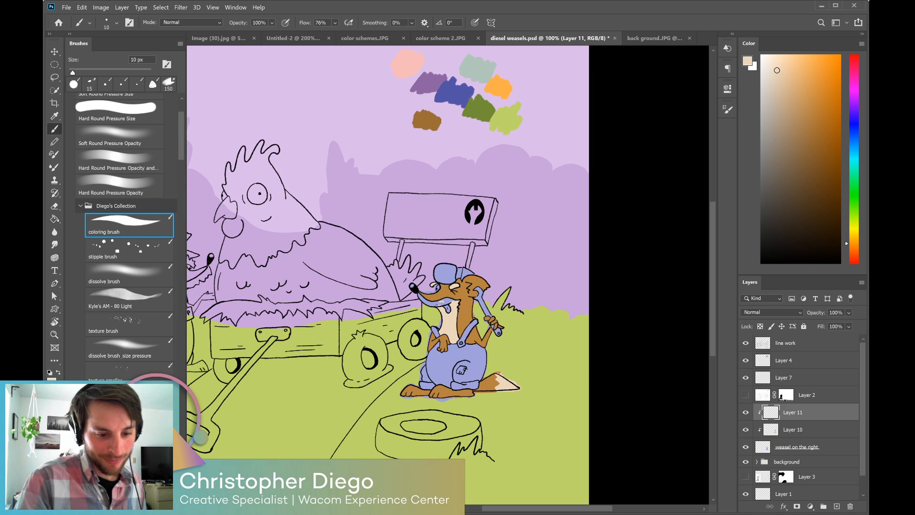
{"action": "key", "text": "e"}
{"action": "left_click_drag", "start_coordinate": [452, 299], "coordinate": [455, 301]}
{"action": "key", "text": "b"}
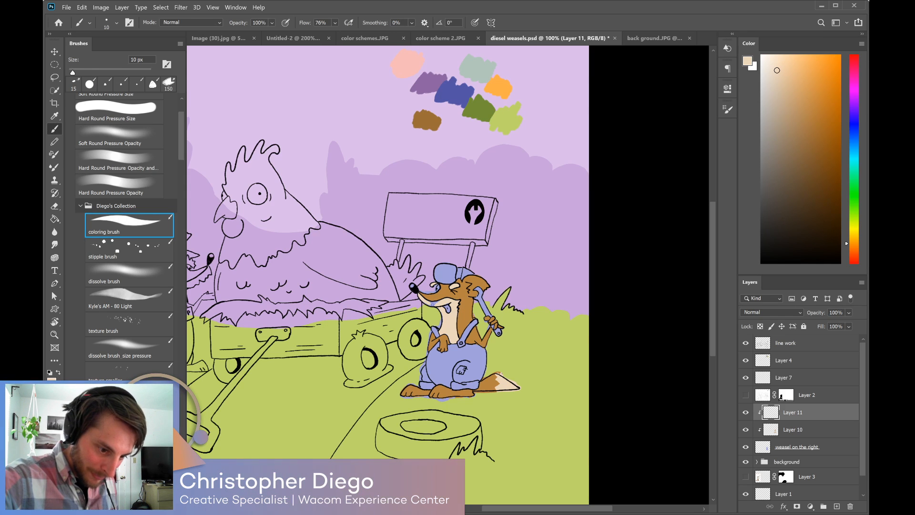
Finish the cream touch-up on the jaw, add a layer clipped above Layer 11, and colour the right-hand weasel's eye yellow.
{"action": "left_click_drag", "start_coordinate": [433, 302], "coordinate": [443, 301]}
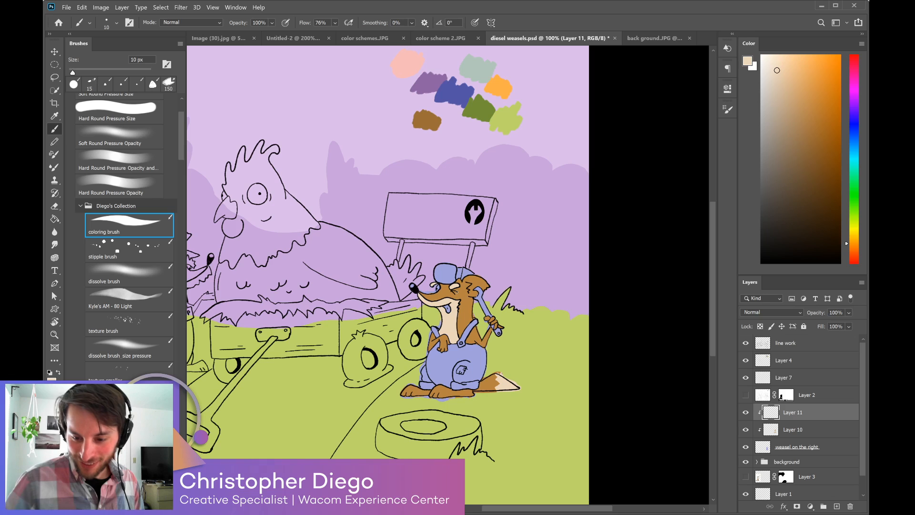
{"action": "left_click", "coordinate": [837, 506]}
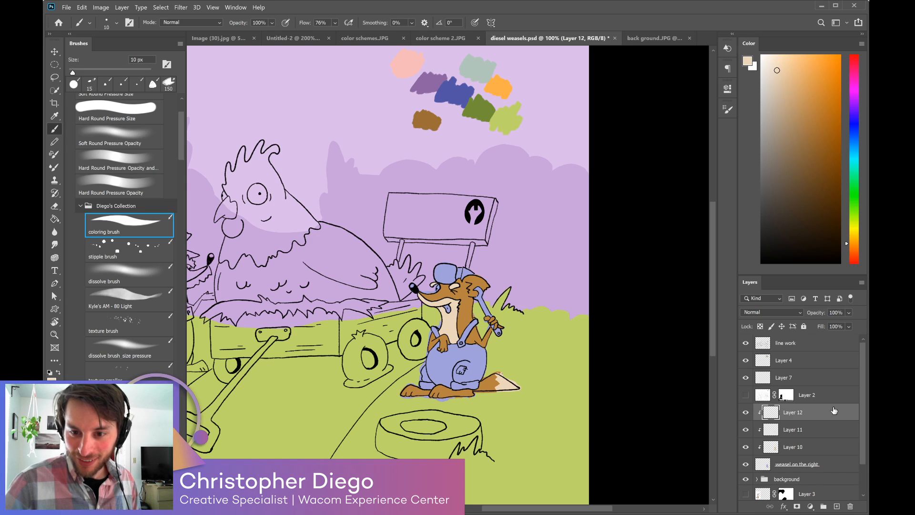
{"action": "left_click", "coordinate": [854, 234]}
{"action": "left_click", "coordinate": [815, 68]}
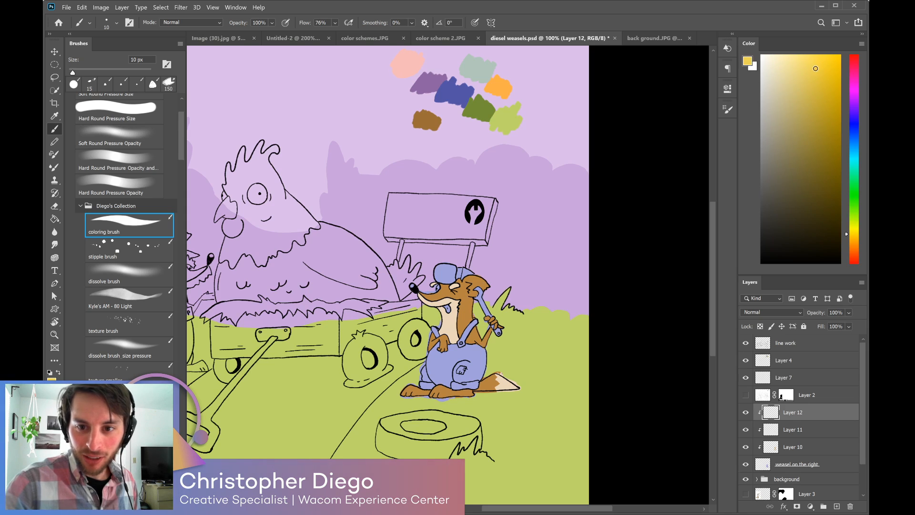
{"action": "left_click", "coordinate": [817, 67]}
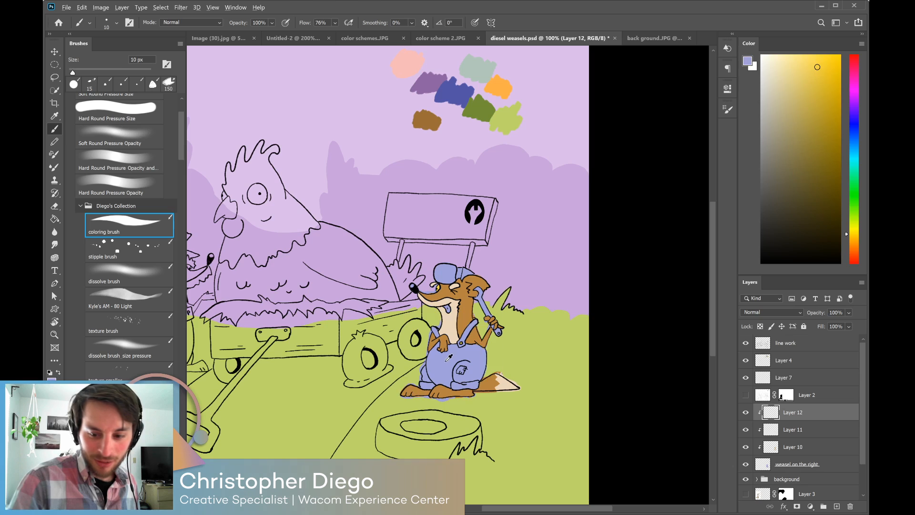
Lighten the sampled overalls blue and paint the patch and trouser cuffs on the "weasel on the right" layer.
{"action": "left_click", "coordinate": [450, 359], "text": "alt"}
{"action": "left_click", "coordinate": [763, 466]}
{"action": "left_click_drag", "start_coordinate": [782, 84], "coordinate": [773, 66]}
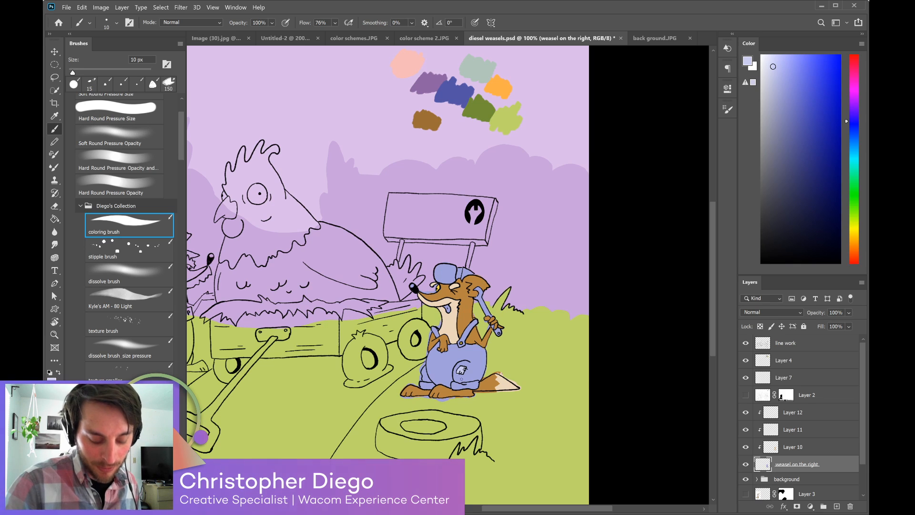
{"action": "key", "text": "e"}
{"action": "key", "text": "b"}
{"action": "left_click", "coordinate": [458, 376], "text": "alt"}
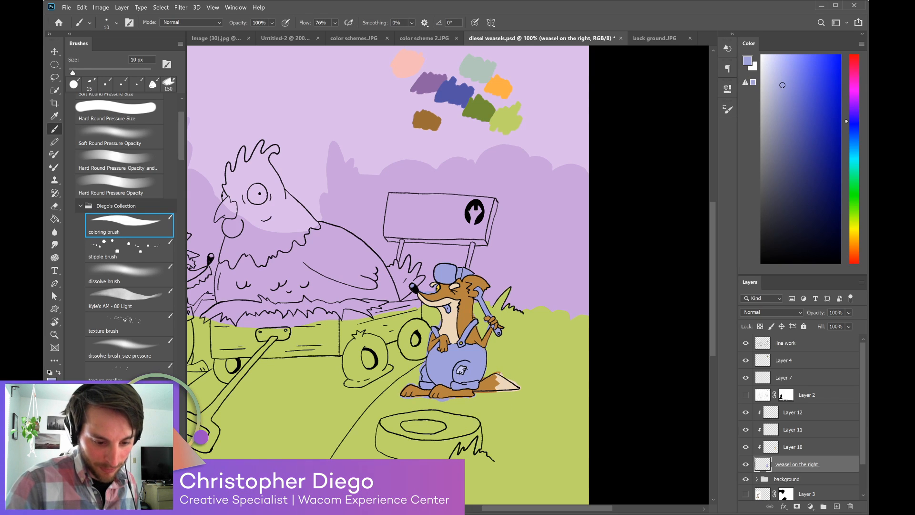
{"action": "left_click", "coordinate": [461, 371], "text": "alt"}
{"action": "left_click_drag", "start_coordinate": [455, 384], "coordinate": [460, 387]}
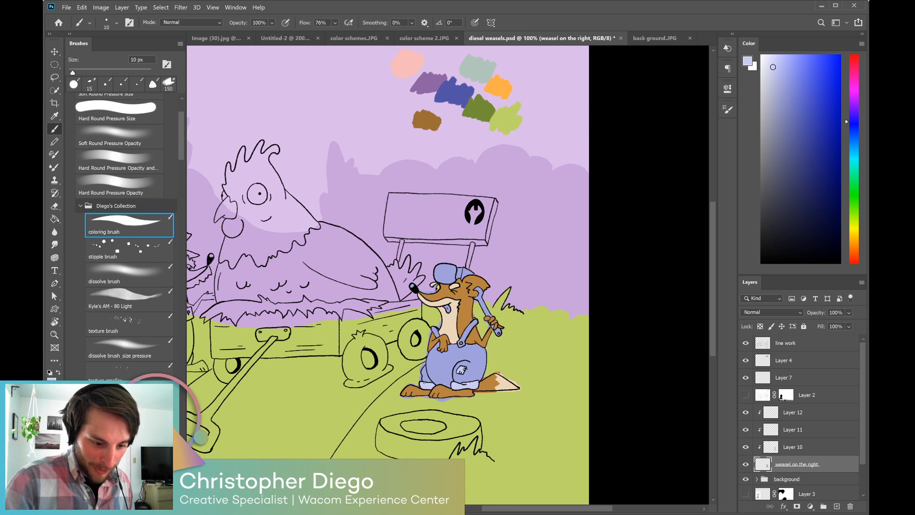
Clean up beside the wrench with the 15 px eraser and paint the wrench in the cuffs' pale blue with the 10 px brush.
{"action": "left_click", "coordinate": [429, 372], "text": "alt"}
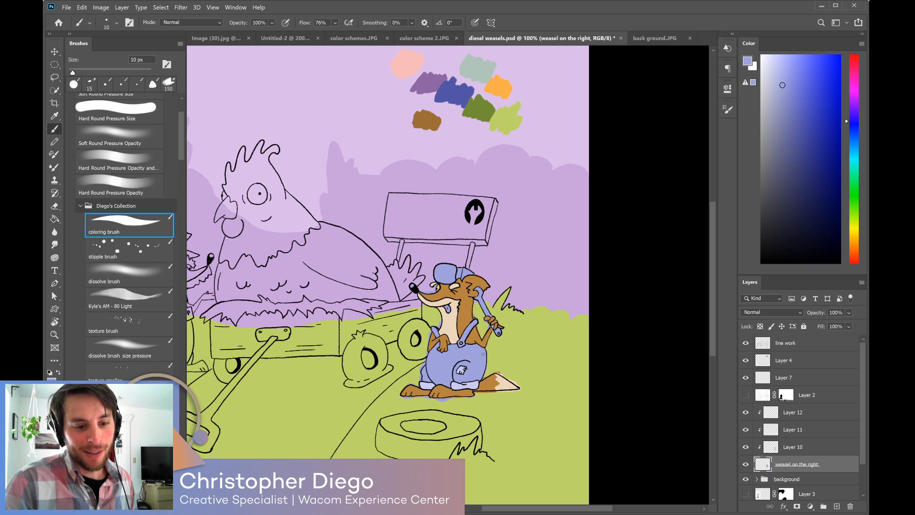
{"action": "key", "text": "e"}
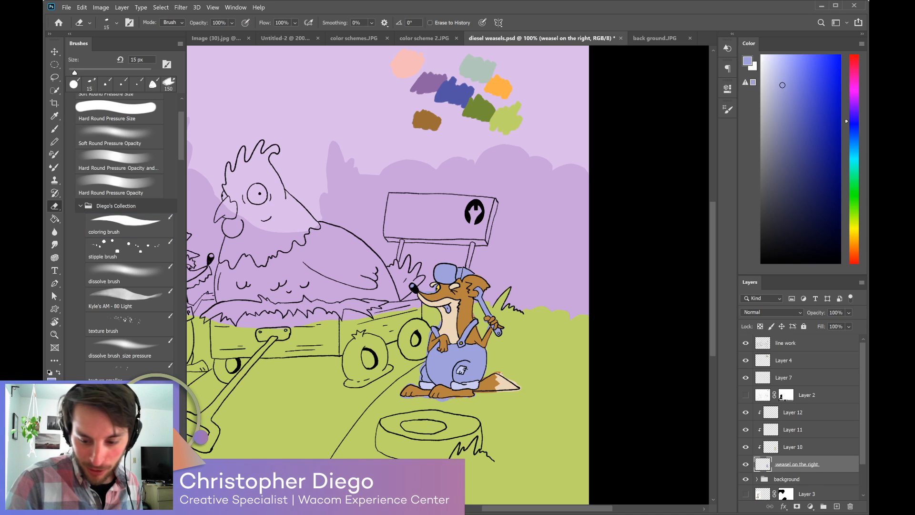
{"action": "left_click", "coordinate": [499, 333]}
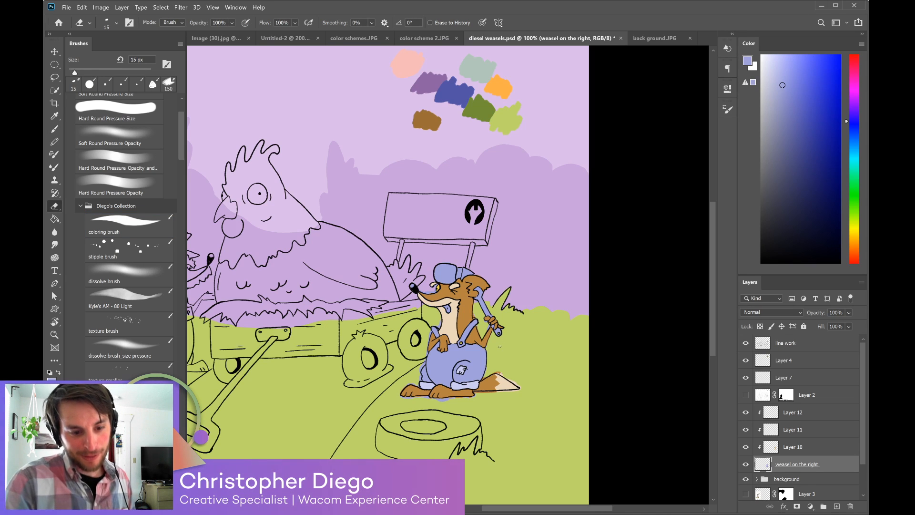
{"action": "key", "text": "b"}
{"action": "left_click", "coordinate": [479, 377], "text": "alt"}
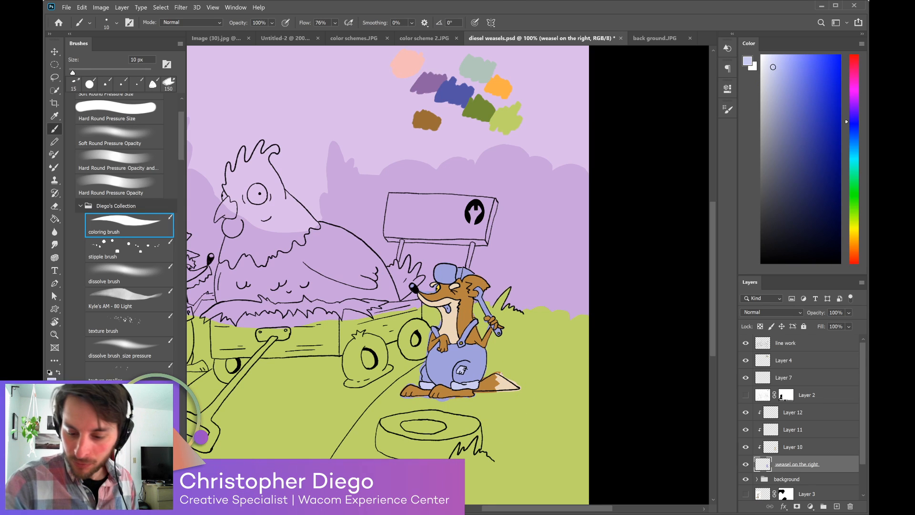
{"action": "left_click_drag", "start_coordinate": [482, 305], "coordinate": [498, 329]}
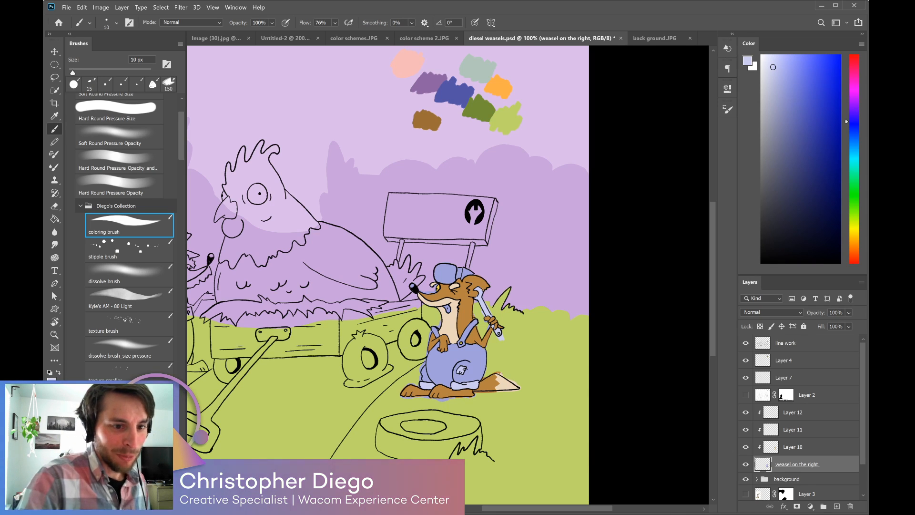
Sample the palette's purple and paint the weasel's cap on a new clipped layer above Layer 12.
{"action": "left_click", "coordinate": [436, 80], "text": "alt"}
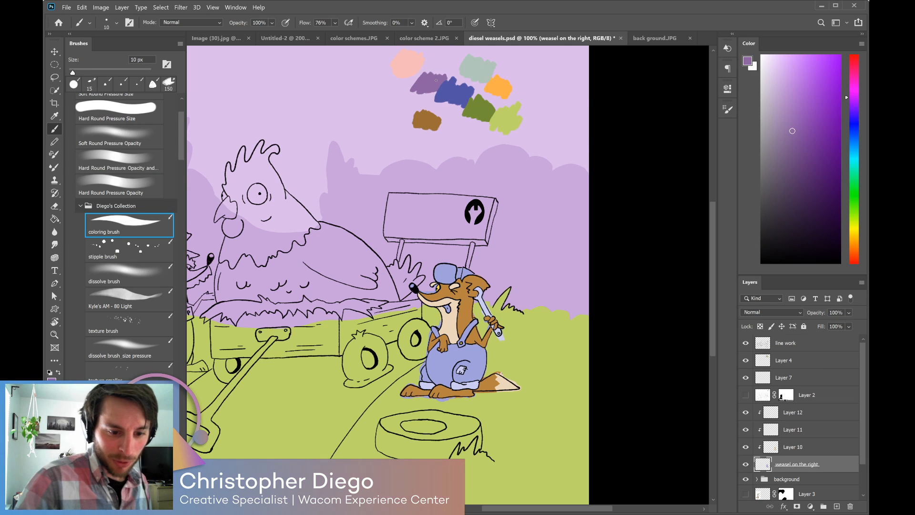
{"action": "left_click", "coordinate": [805, 413]}
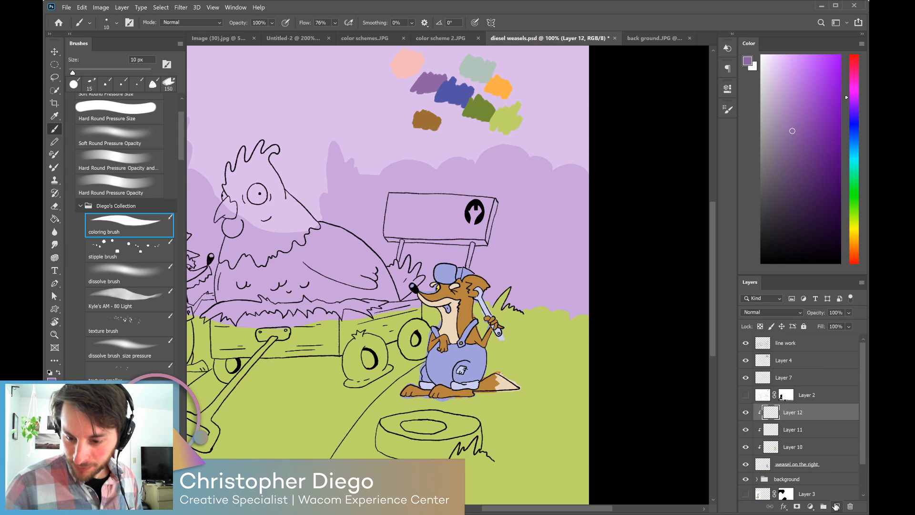
{"action": "left_click", "coordinate": [837, 506]}
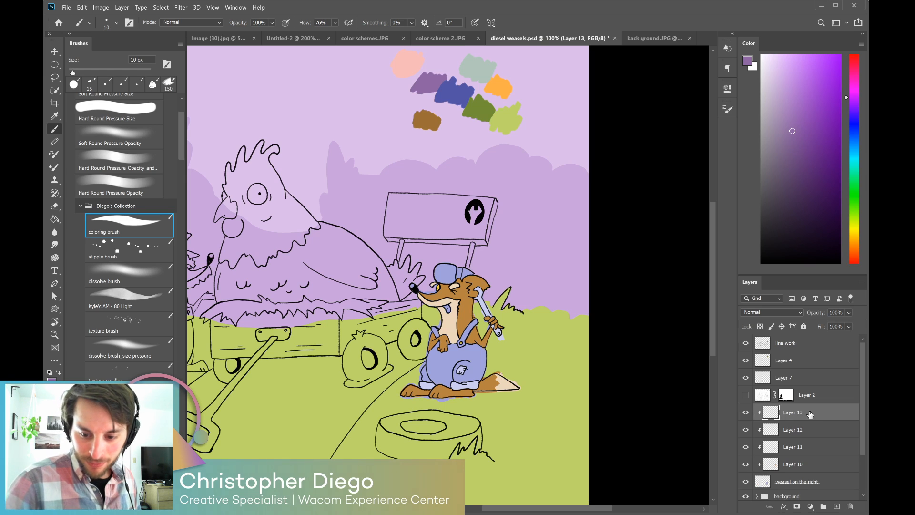
{"action": "mouse_move", "coordinate": [441, 271]}
{"action": "left_mouse_down"}
{"action": "mouse_move", "coordinate": [450, 269]}
{"action": "mouse_move", "coordinate": [442, 282]}
{"action": "left_mouse_up"}
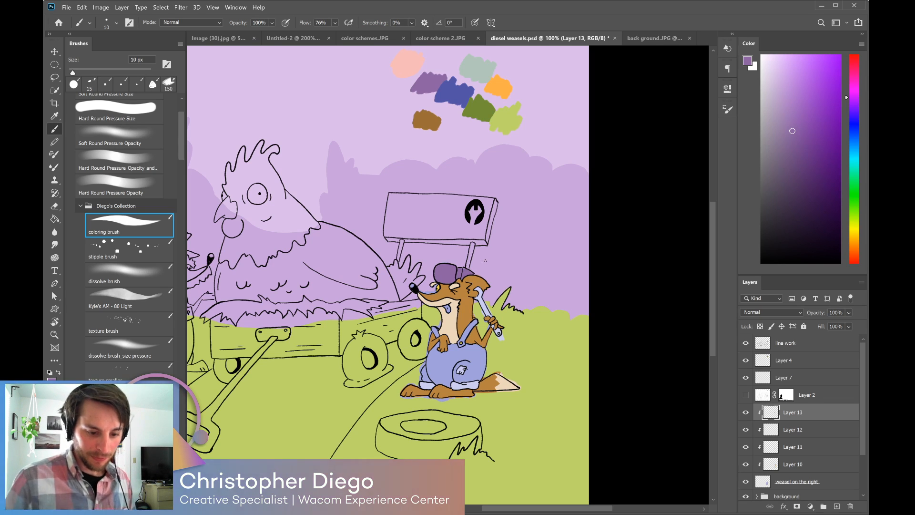
Erase the colour spilling outside the tail, feet and wrench outlines on the "weasel on the right" layer with the 15 px eraser.
{"action": "key", "text": "ctrl+minus"}
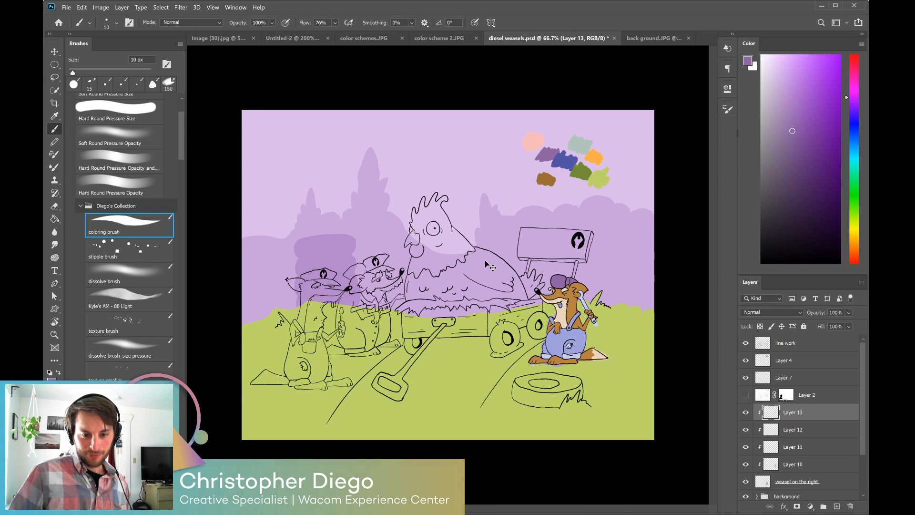
{"action": "key", "text": "ctrl+plus"}
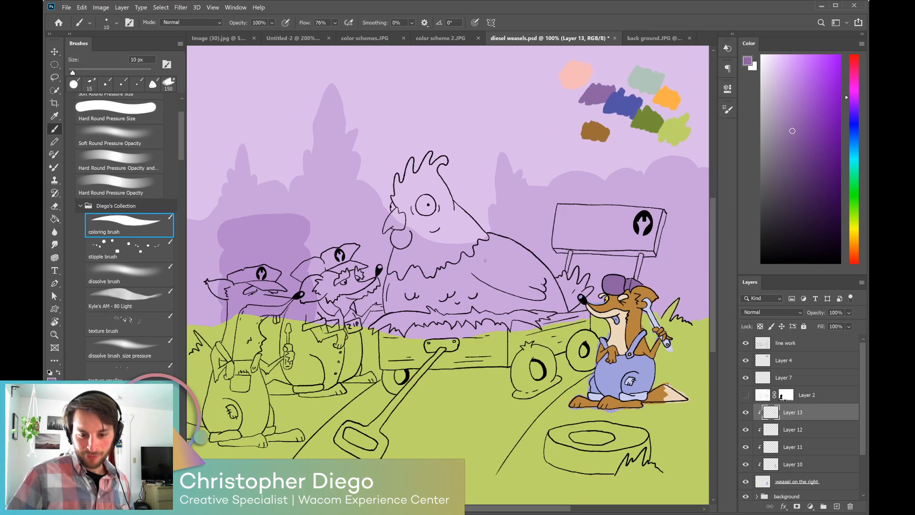
{"action": "left_click_drag", "start_coordinate": [670, 386], "coordinate": [618, 370]}
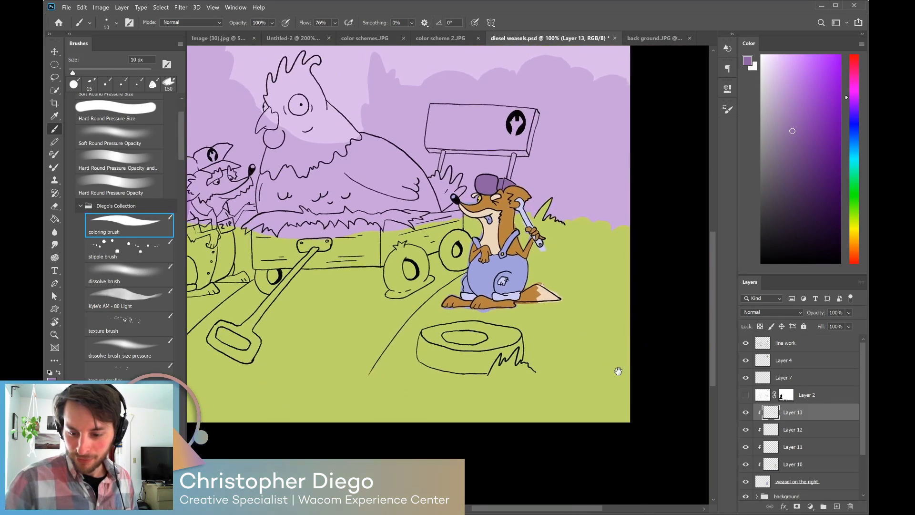
{"action": "left_click_drag", "start_coordinate": [861, 434], "coordinate": [862, 444]}
{"action": "left_click", "coordinate": [793, 473]}
{"action": "key", "text": "z"}
{"action": "left_click_drag", "start_coordinate": [518, 274], "coordinate": [532, 278]}
{"action": "key", "text": "b"}
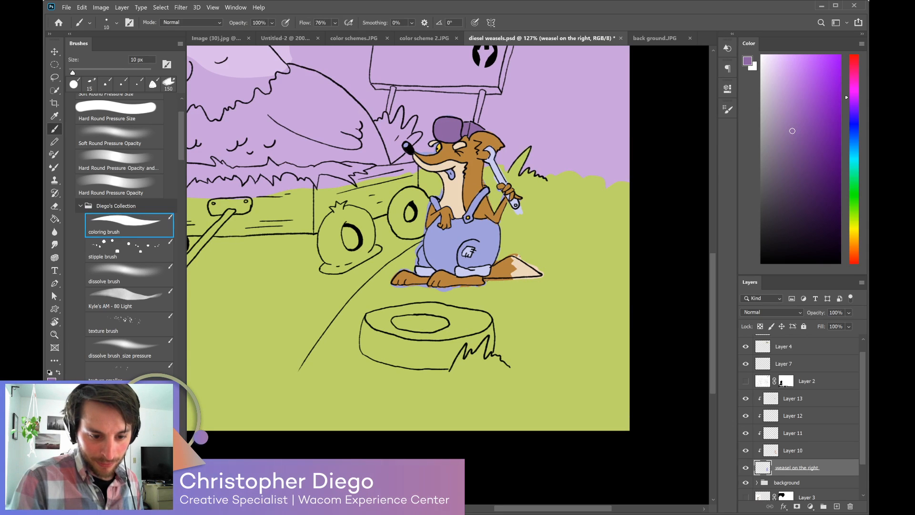
{"action": "key", "text": "e"}
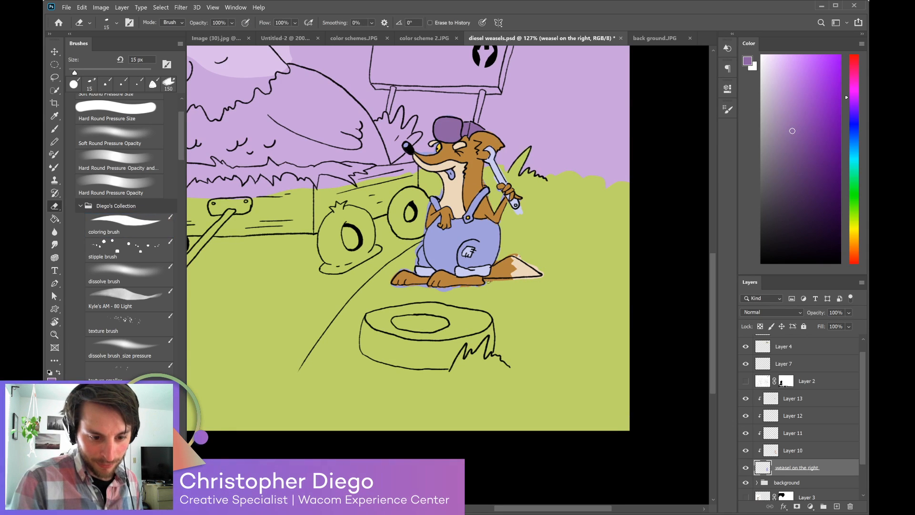
{"action": "mouse_move", "coordinate": [484, 279]}
{"action": "left_mouse_down"}
{"action": "mouse_move", "coordinate": [507, 280]}
{"action": "mouse_move", "coordinate": [489, 281]}
{"action": "mouse_move", "coordinate": [542, 278]}
{"action": "left_mouse_up"}
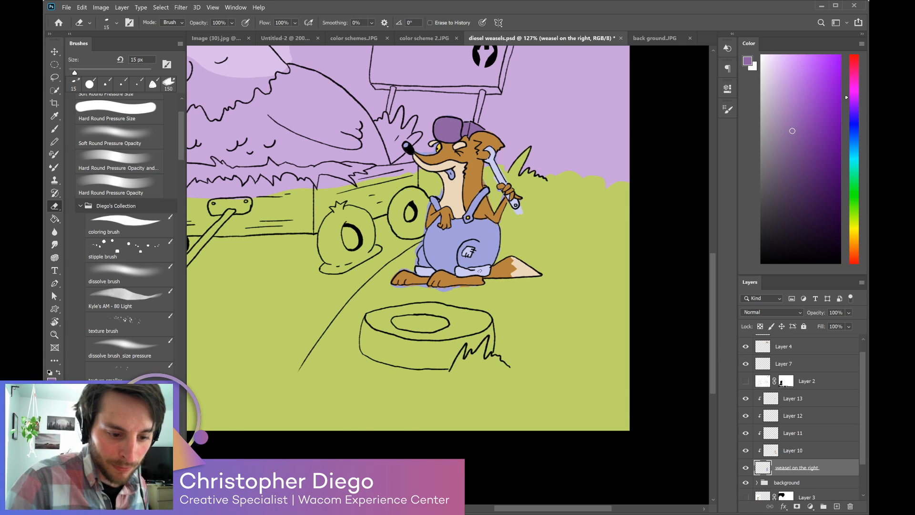
{"action": "left_click_drag", "start_coordinate": [456, 290], "coordinate": [442, 287]}
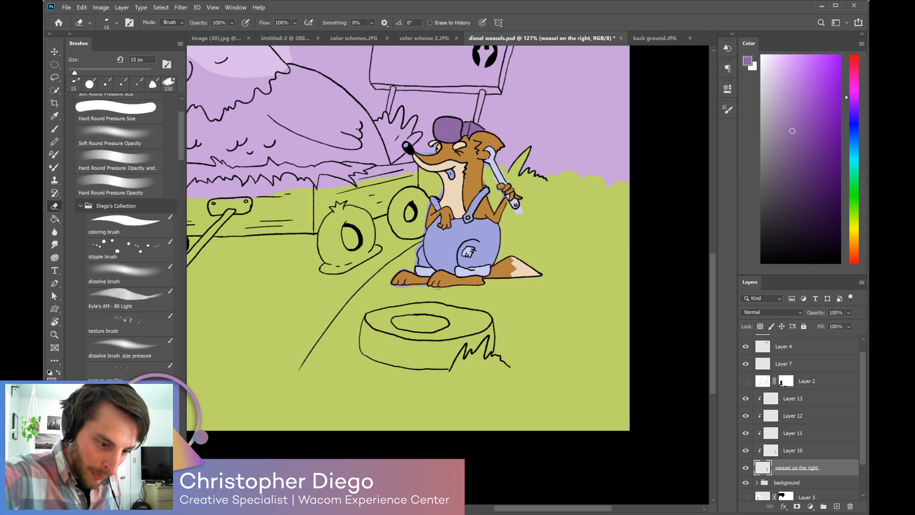
{"action": "mouse_move", "coordinate": [431, 287]}
{"action": "left_mouse_down"}
{"action": "mouse_move", "coordinate": [396, 285]}
{"action": "mouse_move", "coordinate": [416, 286]}
{"action": "left_mouse_up"}
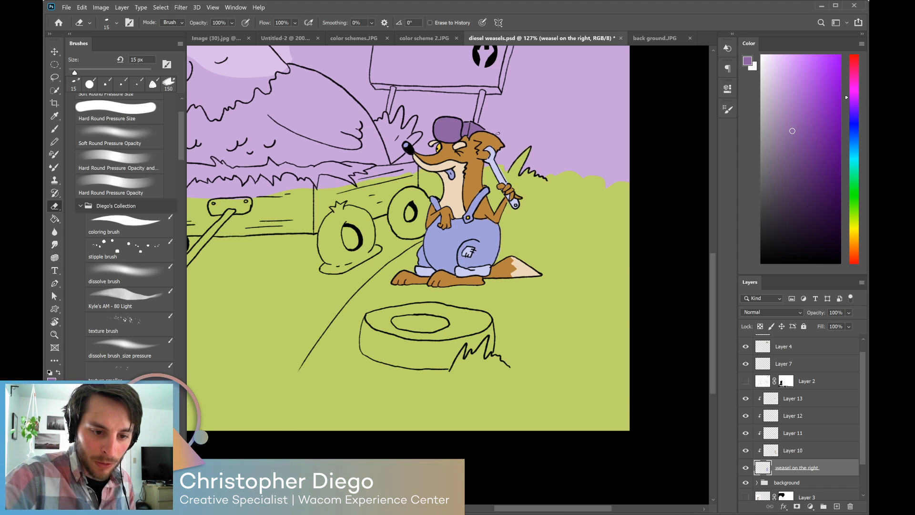
Add a clipped layer above Layer 13, sample the palette's pink, and paint the weasel's tongue and nose highlight.
{"action": "key", "text": "b"}
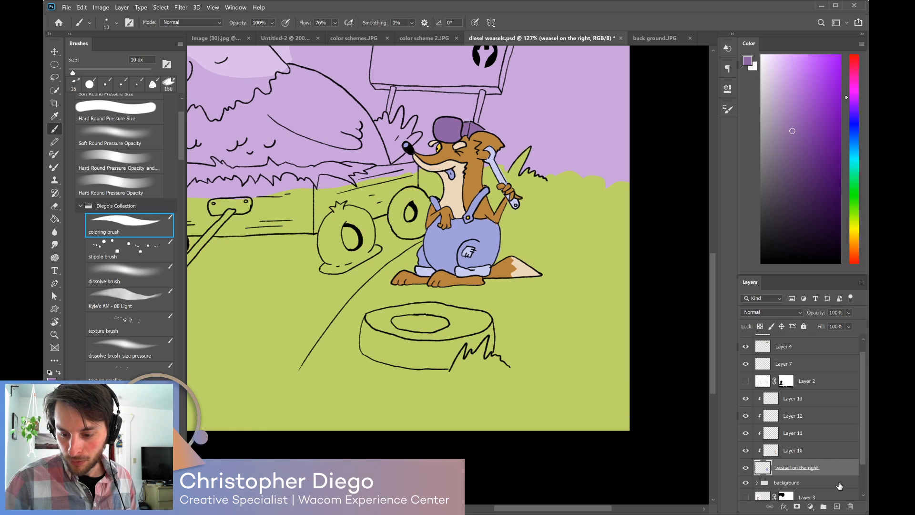
{"action": "left_click", "coordinate": [810, 399]}
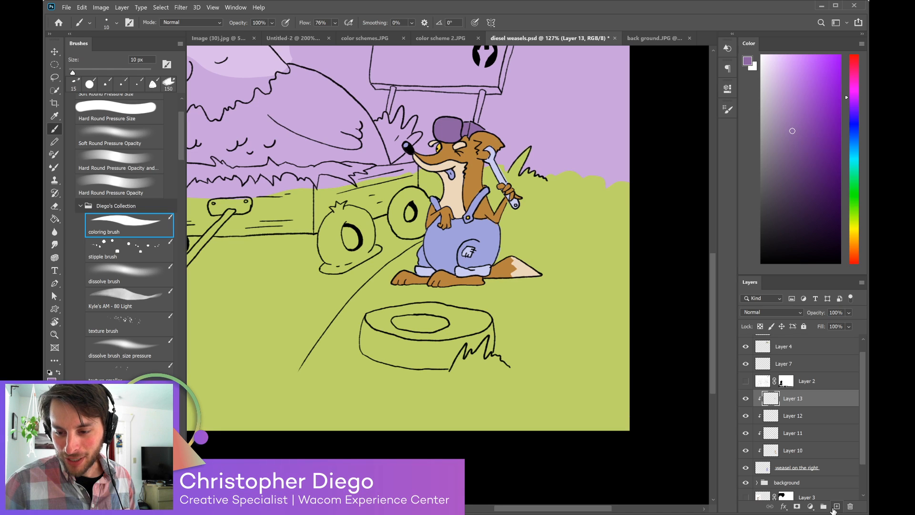
{"action": "left_click", "coordinate": [836, 507]}
{"action": "left_click", "coordinate": [826, 406], "text": "alt"}
{"action": "left_click_drag", "start_coordinate": [577, 222], "coordinate": [584, 419]}
{"action": "left_click", "coordinate": [406, 66], "text": "alt"}
{"action": "left_click_drag", "start_coordinate": [537, 349], "coordinate": [556, 277]}
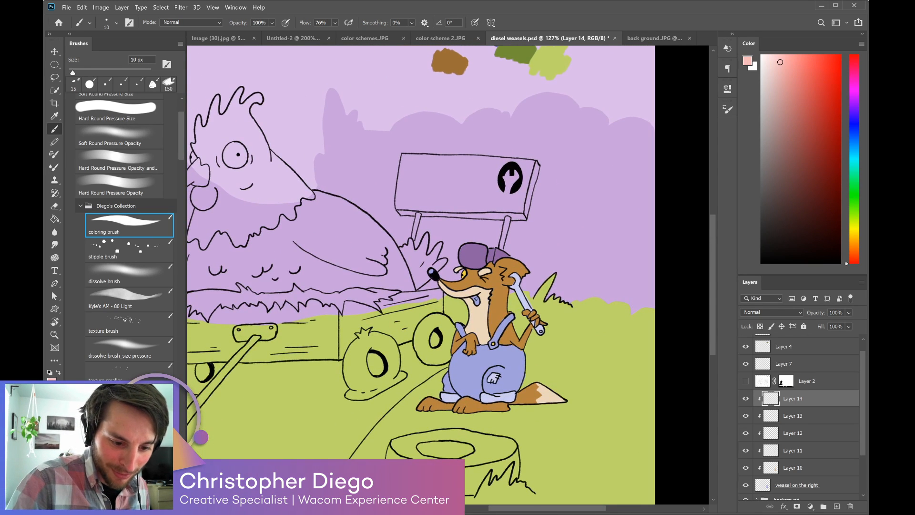
{"action": "left_click_drag", "start_coordinate": [475, 299], "coordinate": [477, 302]}
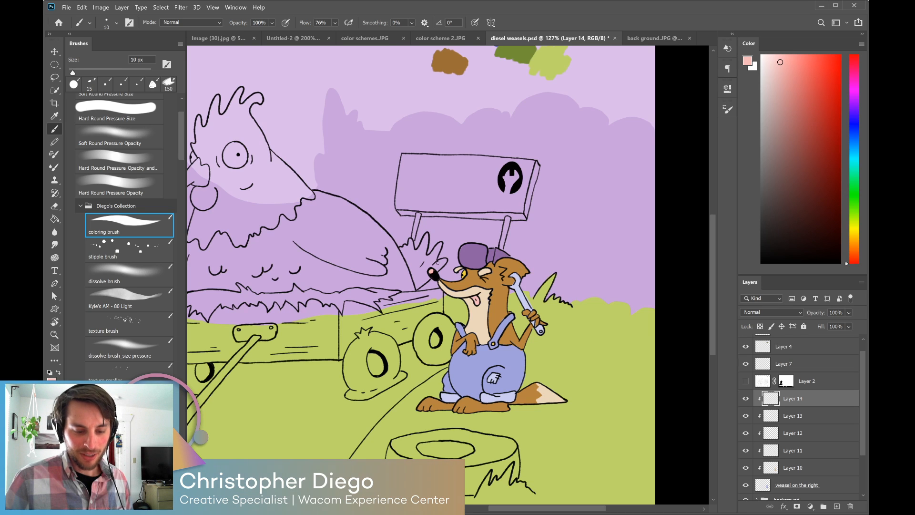
Group the "weasel on the right" layer with Layers 10 to 14 and rename the group "right weasel".
{"action": "key", "text": "ctrl+minus"}
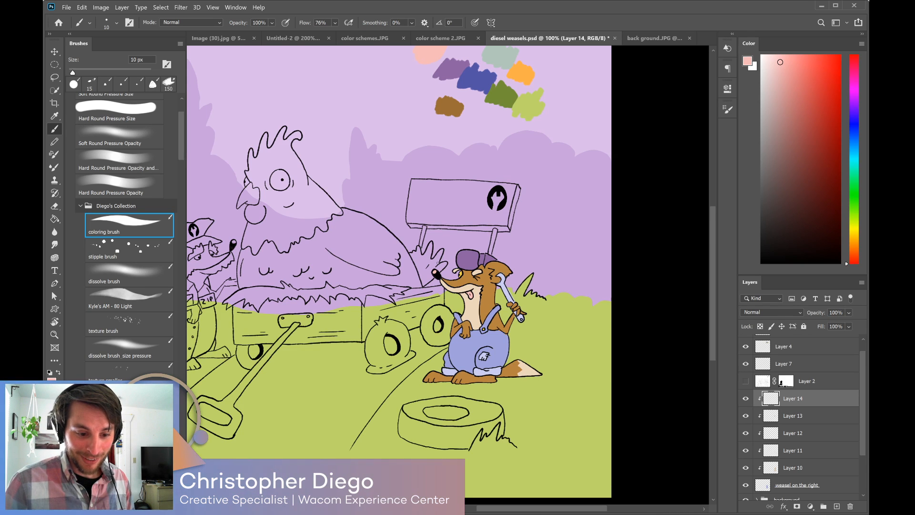
{"action": "mouse_move", "coordinate": [418, 380]}
{"action": "left_mouse_down"}
{"action": "mouse_move", "coordinate": [498, 371]}
{"action": "mouse_move", "coordinate": [502, 396]}
{"action": "mouse_move", "coordinate": [647, 376]}
{"action": "mouse_move", "coordinate": [582, 369]}
{"action": "mouse_move", "coordinate": [689, 358]}
{"action": "mouse_move", "coordinate": [629, 356]}
{"action": "left_mouse_up"}
{"action": "left_click_drag", "start_coordinate": [610, 407], "coordinate": [569, 403]}
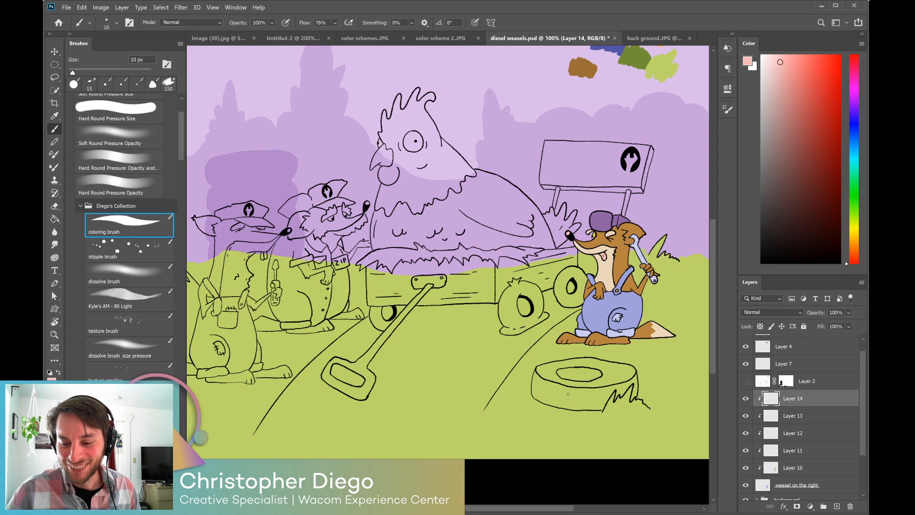
{"action": "left_click", "coordinate": [834, 484], "text": "shift"}
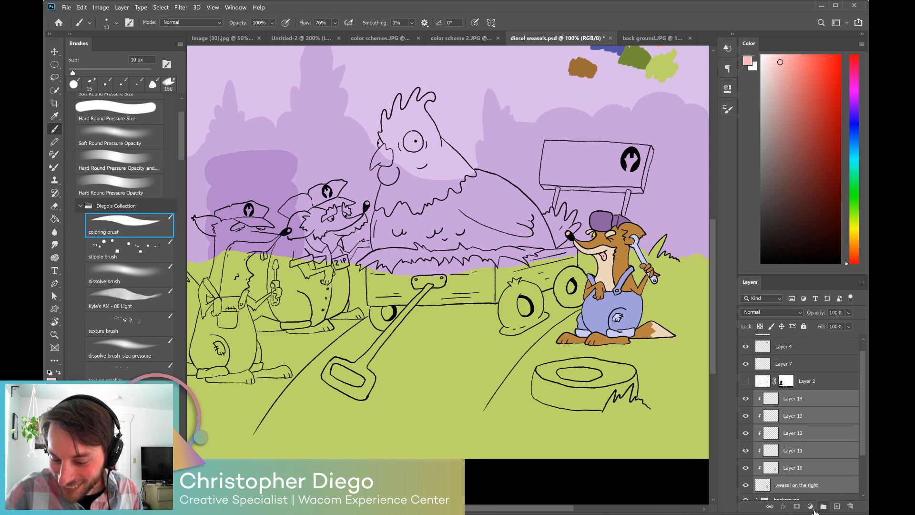
{"action": "left_click", "coordinate": [823, 506]}
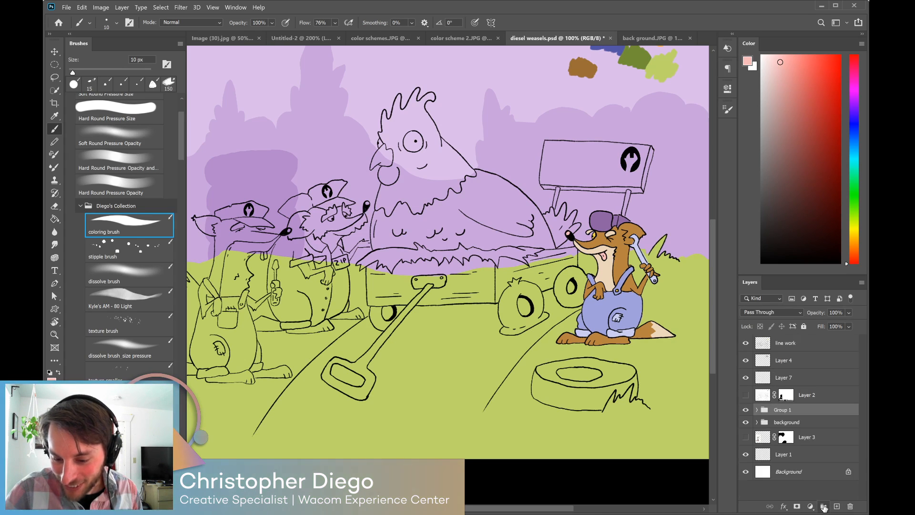
{"action": "left_click", "coordinate": [795, 400]}
{"action": "left_click", "coordinate": [805, 410]}
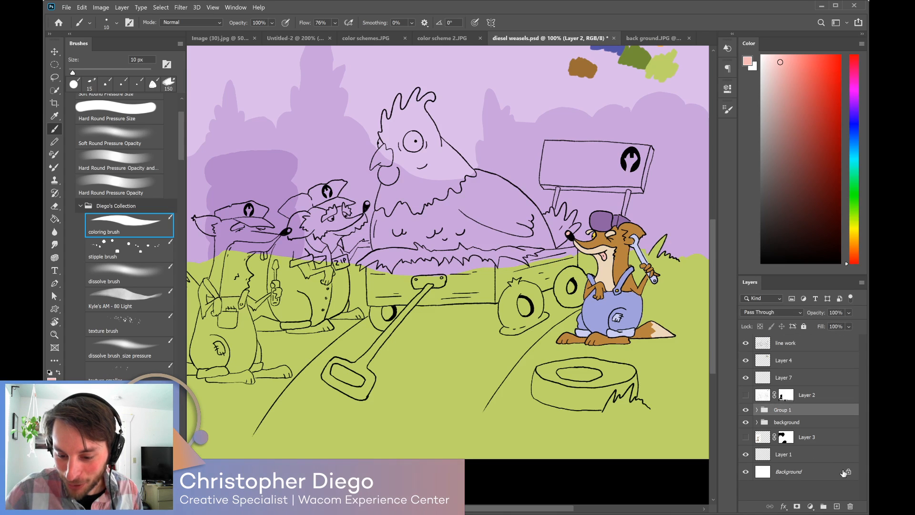
{"action": "double_click", "coordinate": [786, 410]}
{"action": "type", "text": "rig"}
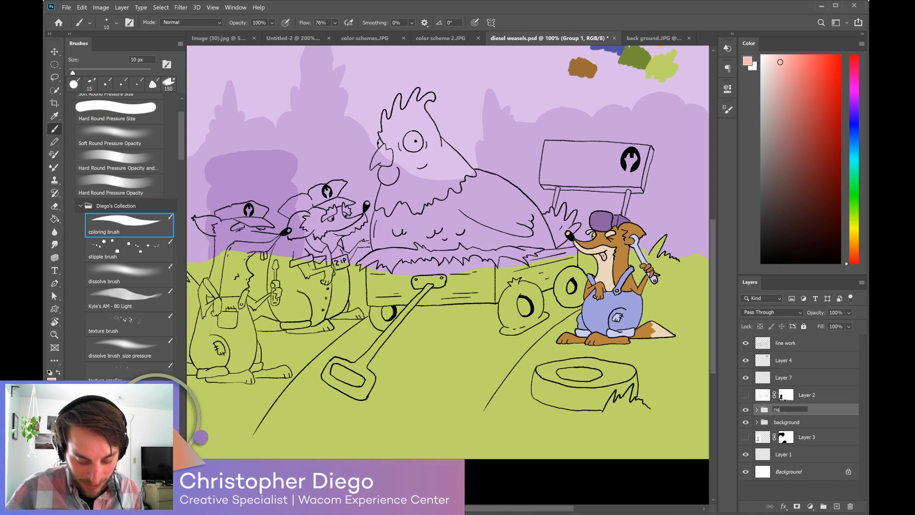
{"action": "type", "text": "ht weasel"}
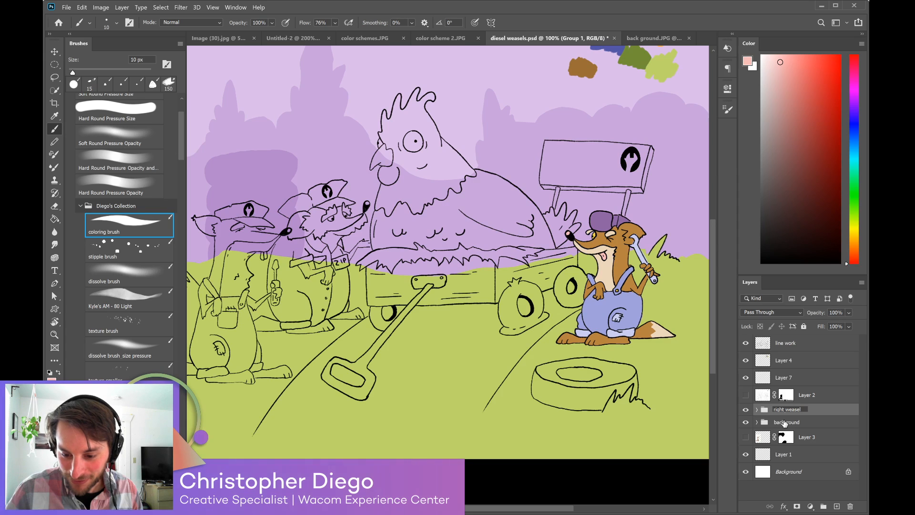
Rename the weasel group "right sneazel" and add a new layer above it.
{"action": "key", "text": "BackSpace"}
{"action": "key", "text": "BackSpace"}
{"action": "key", "text": "BackSpace"}
{"action": "key", "text": "BackSpace"}
{"action": "type", "text": "sneazel"}
{"action": "key", "text": "Return"}
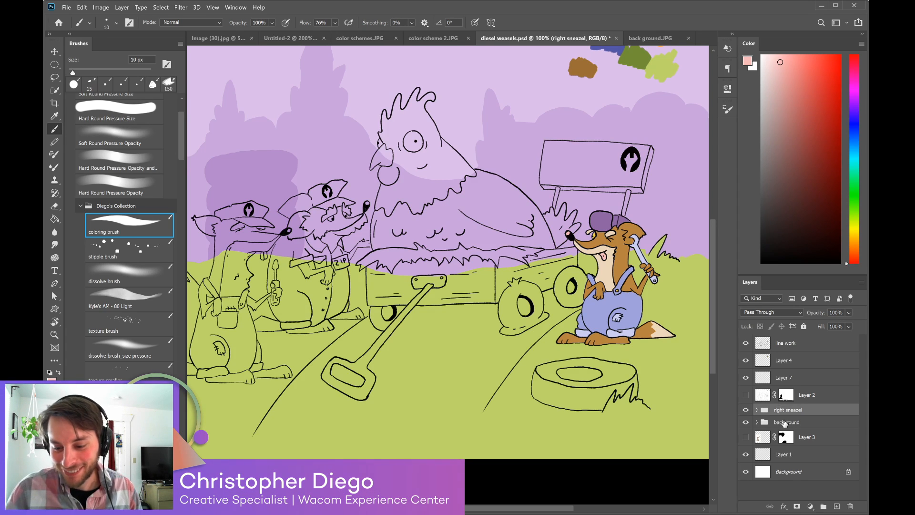
{"action": "left_click", "coordinate": [838, 506]}
Try the weasel overalls' light blue on the chicken's head with a 35 px brush.
{"action": "left_click_drag", "start_coordinate": [411, 380], "coordinate": [489, 400]}
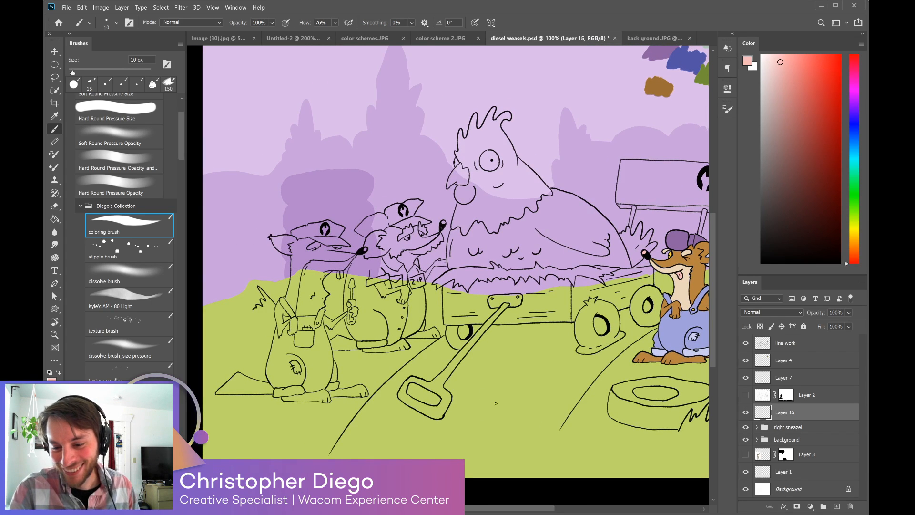
{"action": "left_click", "coordinate": [679, 325], "text": "alt"}
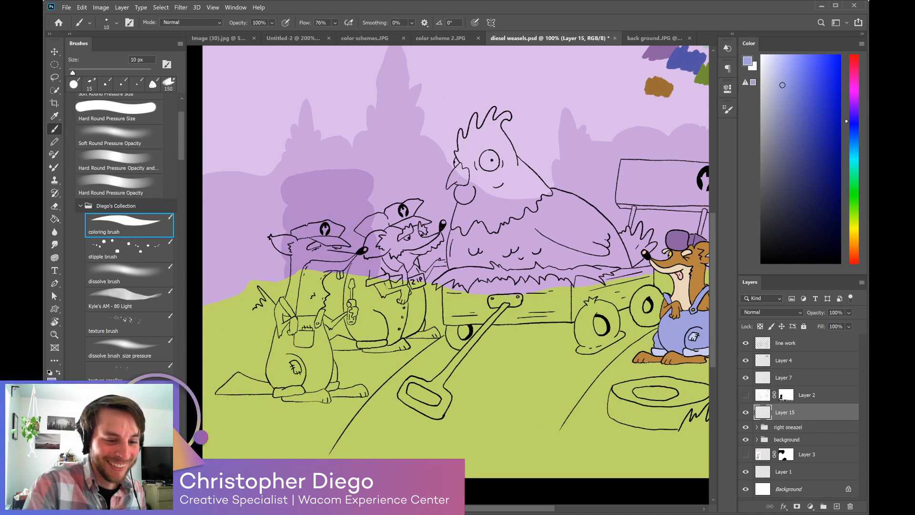
{"action": "left_click_drag", "start_coordinate": [578, 394], "coordinate": [597, 423]}
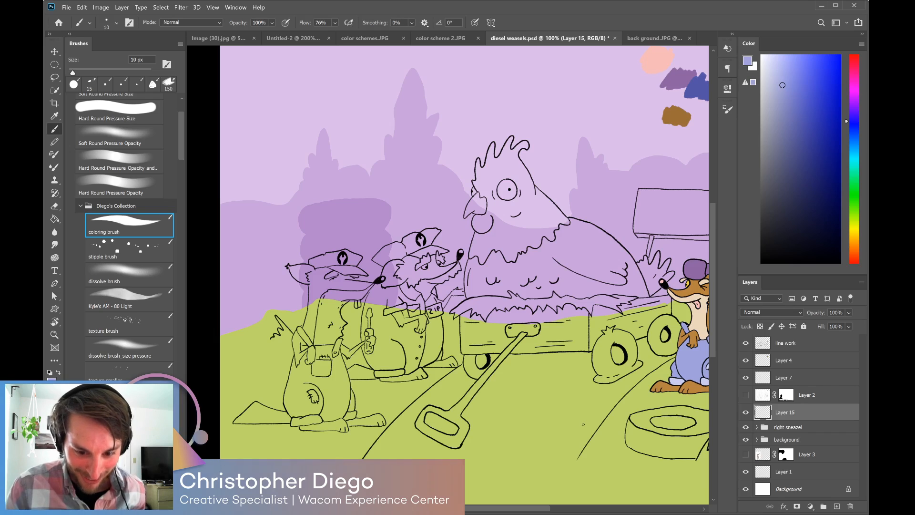
{"action": "mouse_move", "coordinate": [626, 412]}
{"action": "left_mouse_down"}
{"action": "mouse_move", "coordinate": [518, 417]}
{"action": "mouse_move", "coordinate": [537, 426]}
{"action": "mouse_move", "coordinate": [580, 418]}
{"action": "mouse_move", "coordinate": [578, 403]}
{"action": "left_mouse_up"}
{"action": "key", "text": "bracketright"}
{"action": "key", "text": "bracketright"}
{"action": "key", "text": "bracketright"}
{"action": "key", "text": "bracketright"}
{"action": "key", "text": "bracketright"}
{"action": "mouse_move", "coordinate": [442, 178]}
{"action": "left_mouse_down"}
{"action": "mouse_move", "coordinate": [432, 190]}
{"action": "mouse_move", "coordinate": [421, 179]}
{"action": "mouse_move", "coordinate": [424, 186]}
{"action": "left_mouse_up"}
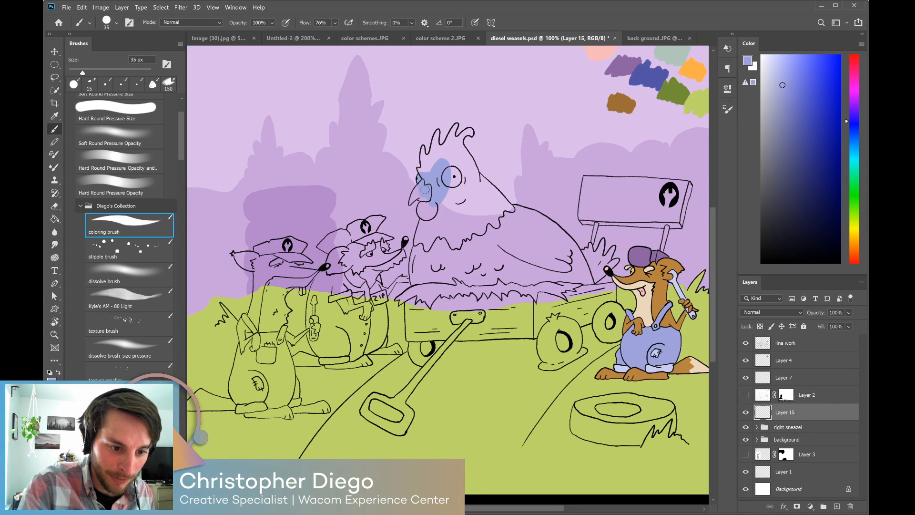
{"action": "key", "text": "ctrl+z"}
Sample the palette's pink and cover the chicken, its straw and the wagon on Layer 15, enlarging the brush from 35 to 80 px.
{"action": "left_click_drag", "start_coordinate": [556, 332], "coordinate": [522, 388]}
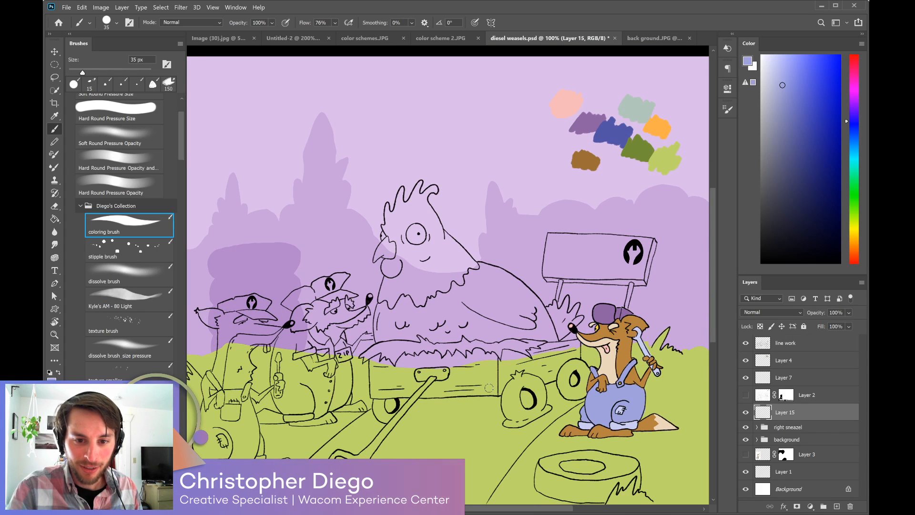
{"action": "left_click", "coordinate": [566, 102], "text": "alt"}
{"action": "mouse_move", "coordinate": [396, 244]}
{"action": "left_mouse_down"}
{"action": "mouse_move", "coordinate": [405, 216]}
{"action": "mouse_move", "coordinate": [381, 248]}
{"action": "mouse_move", "coordinate": [392, 246]}
{"action": "mouse_move", "coordinate": [395, 281]}
{"action": "mouse_move", "coordinate": [388, 253]}
{"action": "mouse_move", "coordinate": [411, 260]}
{"action": "left_mouse_up"}
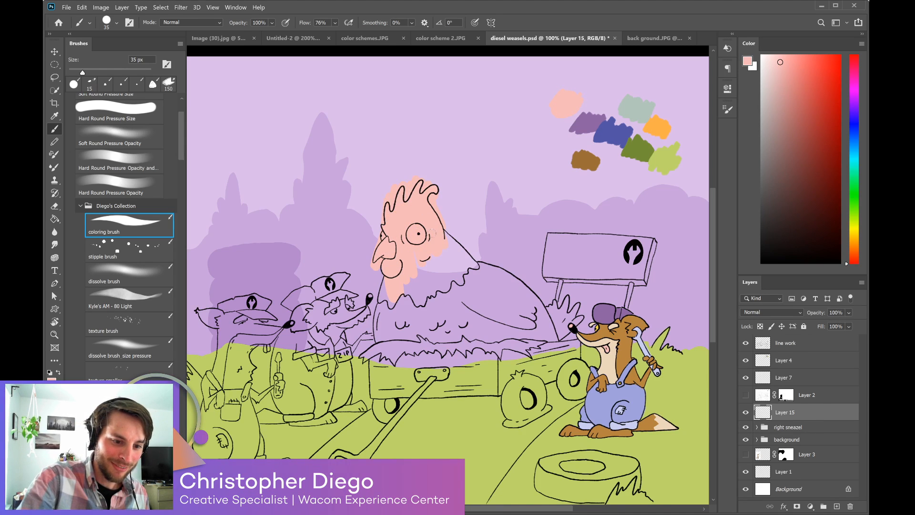
{"action": "mouse_move", "coordinate": [416, 272]}
{"action": "left_mouse_down"}
{"action": "mouse_move", "coordinate": [400, 309]}
{"action": "mouse_move", "coordinate": [375, 332]}
{"action": "mouse_move", "coordinate": [388, 347]}
{"action": "mouse_move", "coordinate": [383, 339]}
{"action": "mouse_move", "coordinate": [415, 295]}
{"action": "left_mouse_up"}
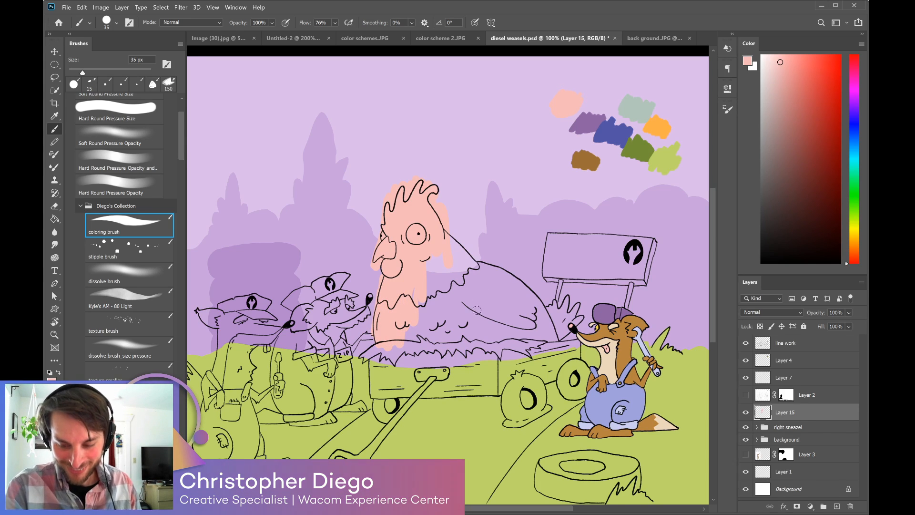
{"action": "key", "text": "bracketright"}
{"action": "key", "text": "bracketright"}
{"action": "key", "text": "bracketright"}
{"action": "key", "text": "bracketright"}
{"action": "key", "text": "bracketright"}
{"action": "key", "text": "bracketright"}
{"action": "mouse_move", "coordinate": [425, 274]}
{"action": "left_mouse_down"}
{"action": "mouse_move", "coordinate": [455, 246]}
{"action": "mouse_move", "coordinate": [485, 280]}
{"action": "mouse_move", "coordinate": [413, 310]}
{"action": "mouse_move", "coordinate": [414, 321]}
{"action": "mouse_move", "coordinate": [462, 320]}
{"action": "mouse_move", "coordinate": [457, 297]}
{"action": "mouse_move", "coordinate": [479, 270]}
{"action": "mouse_move", "coordinate": [485, 287]}
{"action": "mouse_move", "coordinate": [513, 294]}
{"action": "mouse_move", "coordinate": [530, 322]}
{"action": "mouse_move", "coordinate": [408, 343]}
{"action": "mouse_move", "coordinate": [419, 348]}
{"action": "mouse_move", "coordinate": [395, 343]}
{"action": "mouse_move", "coordinate": [368, 356]}
{"action": "mouse_move", "coordinate": [392, 351]}
{"action": "mouse_move", "coordinate": [381, 375]}
{"action": "mouse_move", "coordinate": [420, 362]}
{"action": "mouse_move", "coordinate": [408, 380]}
{"action": "mouse_move", "coordinate": [484, 338]}
{"action": "mouse_move", "coordinate": [460, 372]}
{"action": "mouse_move", "coordinate": [523, 353]}
{"action": "mouse_move", "coordinate": [501, 379]}
{"action": "mouse_move", "coordinate": [523, 317]}
{"action": "mouse_move", "coordinate": [542, 320]}
{"action": "mouse_move", "coordinate": [529, 302]}
{"action": "mouse_move", "coordinate": [552, 343]}
{"action": "mouse_move", "coordinate": [560, 308]}
{"action": "mouse_move", "coordinate": [550, 345]}
{"action": "mouse_move", "coordinate": [568, 311]}
{"action": "mouse_move", "coordinate": [542, 354]}
{"action": "mouse_move", "coordinate": [567, 341]}
{"action": "mouse_move", "coordinate": [576, 392]}
{"action": "mouse_move", "coordinate": [552, 338]}
{"action": "mouse_move", "coordinate": [522, 364]}
{"action": "mouse_move", "coordinate": [541, 377]}
{"action": "mouse_move", "coordinate": [555, 373]}
{"action": "mouse_move", "coordinate": [511, 399]}
{"action": "mouse_move", "coordinate": [521, 414]}
{"action": "mouse_move", "coordinate": [531, 405]}
{"action": "mouse_move", "coordinate": [522, 417]}
{"action": "mouse_move", "coordinate": [514, 415]}
{"action": "mouse_move", "coordinate": [541, 400]}
{"action": "mouse_move", "coordinate": [534, 415]}
{"action": "mouse_move", "coordinate": [520, 388]}
{"action": "mouse_move", "coordinate": [384, 379]}
{"action": "mouse_move", "coordinate": [379, 402]}
{"action": "mouse_move", "coordinate": [414, 388]}
{"action": "mouse_move", "coordinate": [367, 450]}
{"action": "mouse_move", "coordinate": [337, 457]}
{"action": "left_mouse_up"}
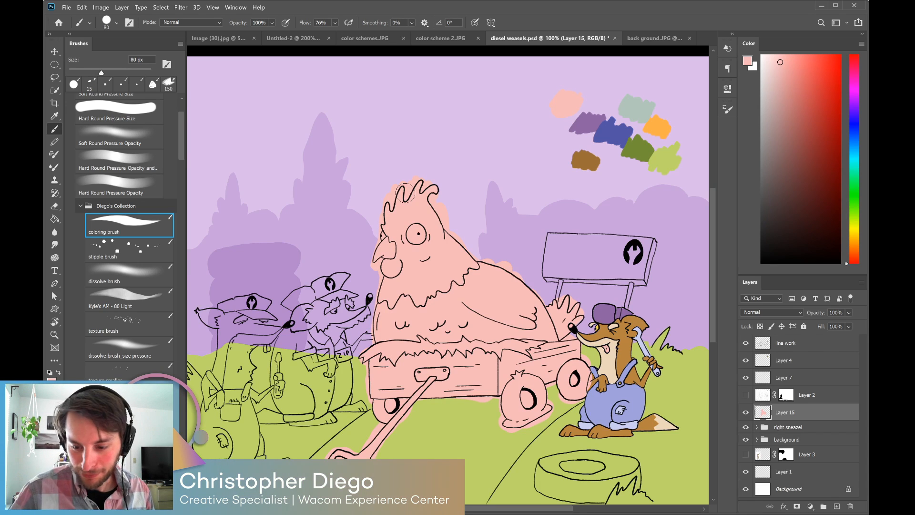
Add a new layer clipped to Layer 15 and ready a 40 px brush with the palette's orange.
{"action": "left_click", "coordinate": [836, 507]}
{"action": "left_click", "coordinate": [830, 419], "text": "alt"}
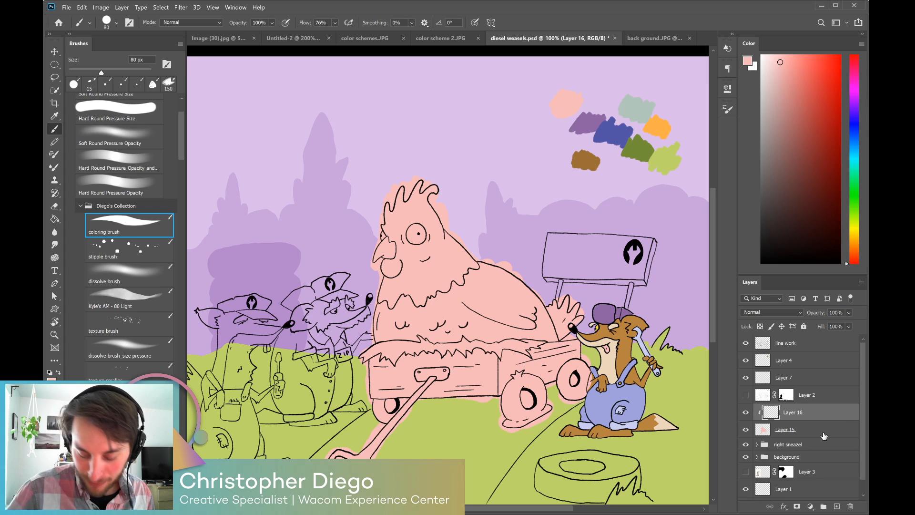
{"action": "left_click", "coordinate": [657, 129], "text": "alt"}
{"action": "key", "text": "bracketleft"}
{"action": "key", "text": "bracketleft"}
{"action": "key", "text": "bracketleft"}
{"action": "key", "text": "bracketleft"}
Rename Layer 15 as "chicken base color".
{"action": "double_click", "coordinate": [785, 430]}
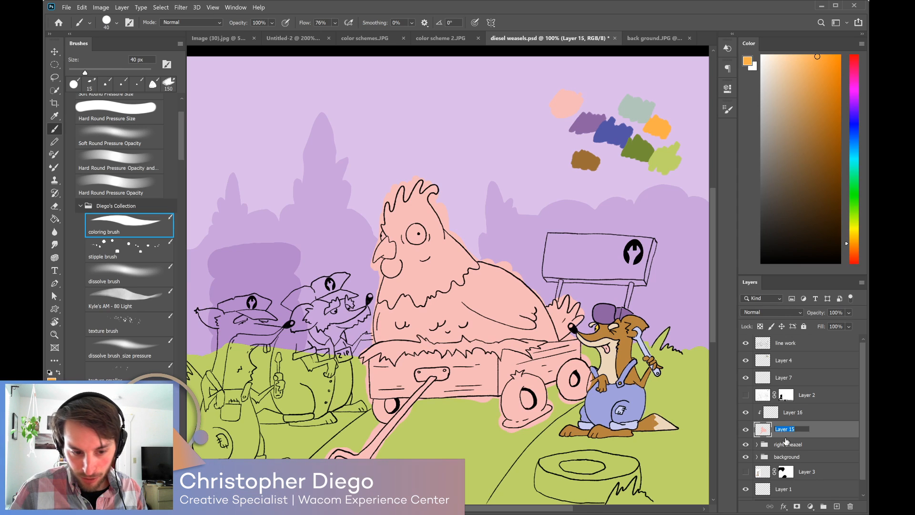
{"action": "type", "text": "chicken base"}
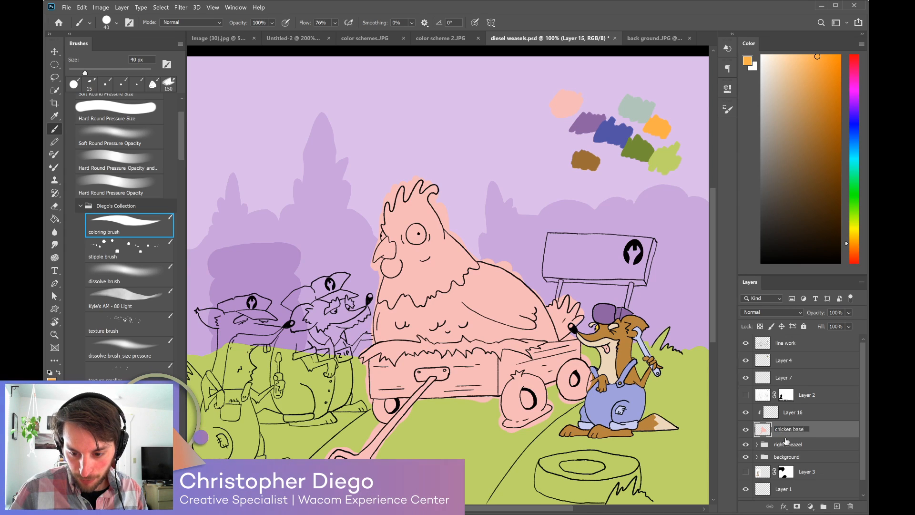
{"action": "type", "text": " color"}
{"action": "key", "text": "Return"}
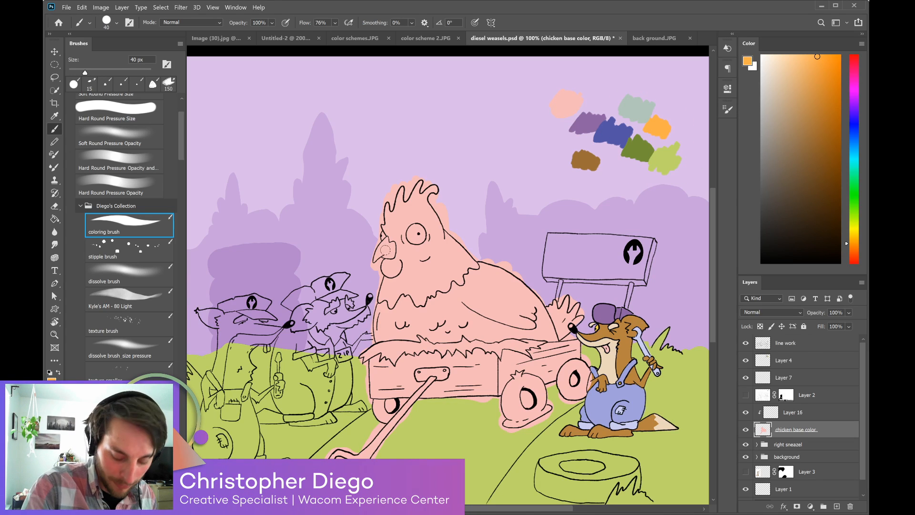
Try painting the chicken's beak orange on the "chicken base color" layer with a 10 px brush.
{"action": "key", "text": "bracketleft"}
{"action": "key", "text": "bracketleft"}
{"action": "key", "text": "bracketleft"}
{"action": "mouse_move", "coordinate": [385, 242]}
{"action": "left_mouse_down"}
{"action": "mouse_move", "coordinate": [377, 255]}
{"action": "mouse_move", "coordinate": [386, 238]}
{"action": "left_mouse_up"}
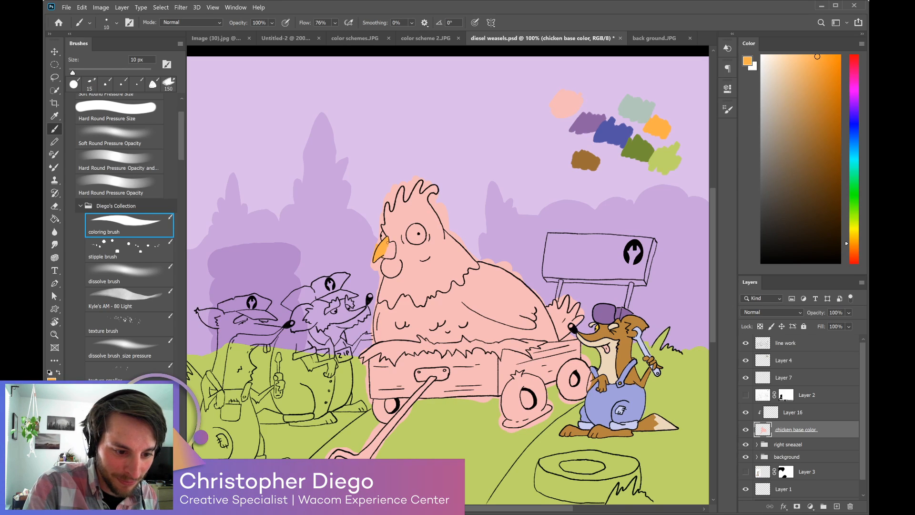
{"action": "left_click_drag", "start_coordinate": [391, 244], "coordinate": [386, 250]}
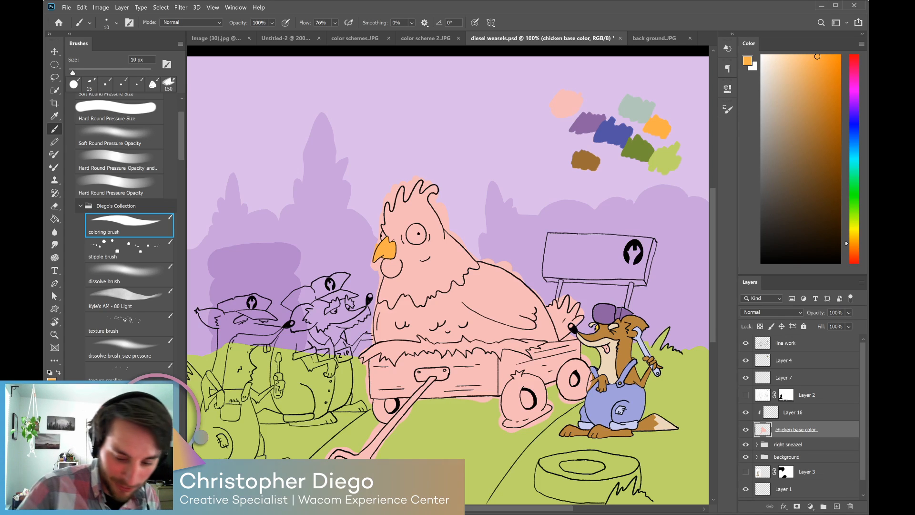
{"action": "key", "text": "ctrl+plus"}
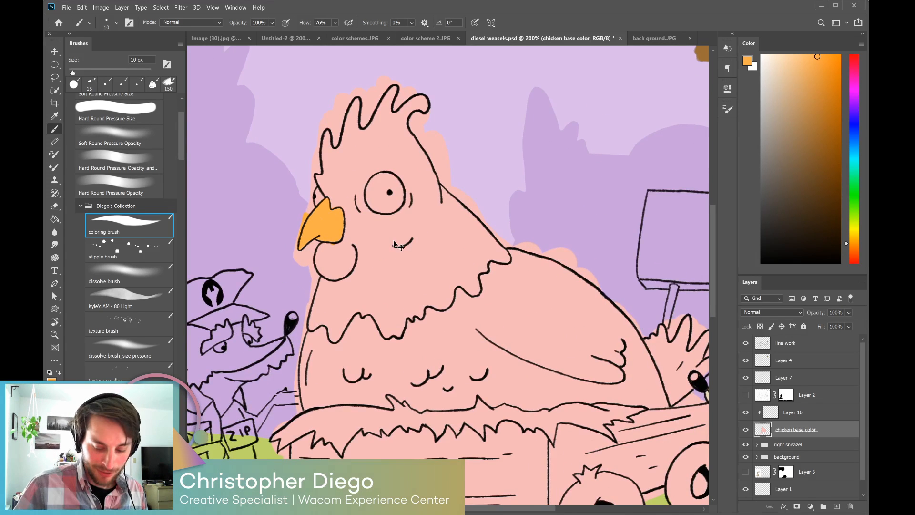
{"action": "key", "text": "ctrl+minus"}
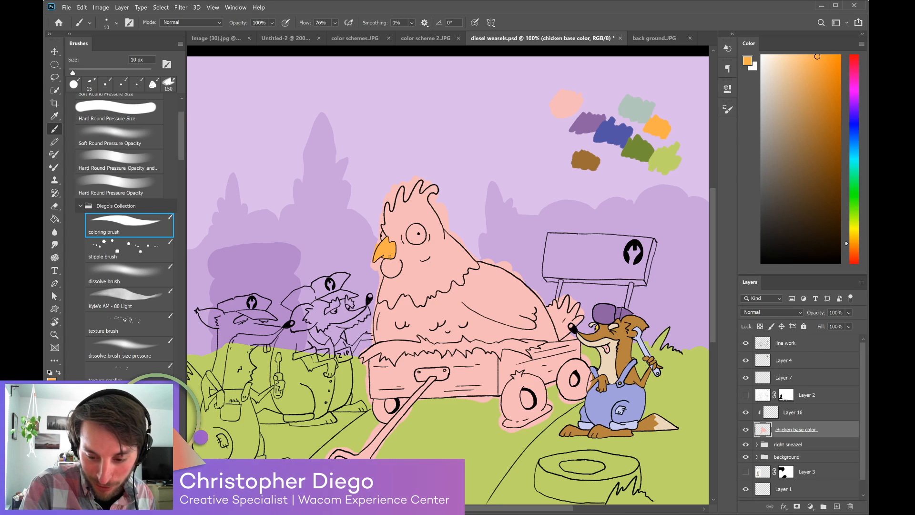
{"action": "key", "text": "ctrl+z"}
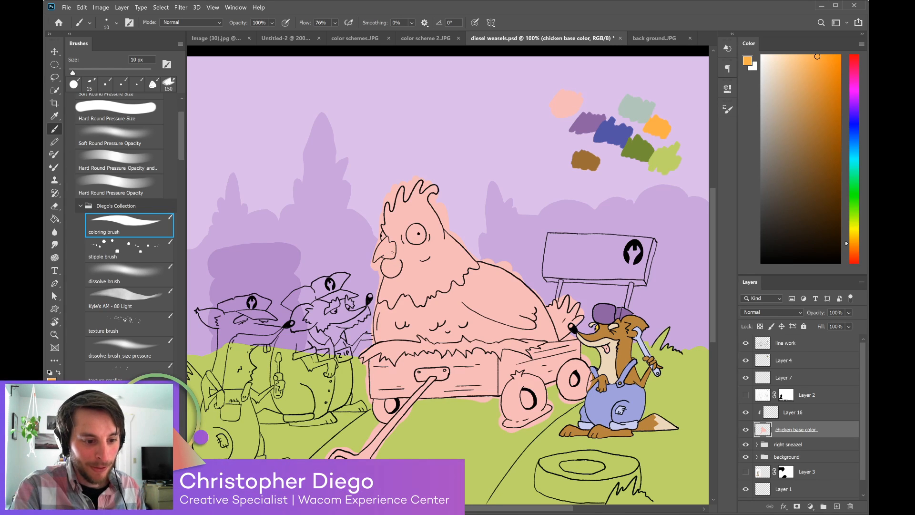
Paint the chicken's beak orange on the clipped Layer 16 with the 10 px brush.
{"action": "left_click", "coordinate": [772, 413]}
{"action": "mouse_move", "coordinate": [380, 246]}
{"action": "left_mouse_down"}
{"action": "mouse_move", "coordinate": [376, 258]}
{"action": "mouse_move", "coordinate": [383, 255]}
{"action": "left_mouse_up"}
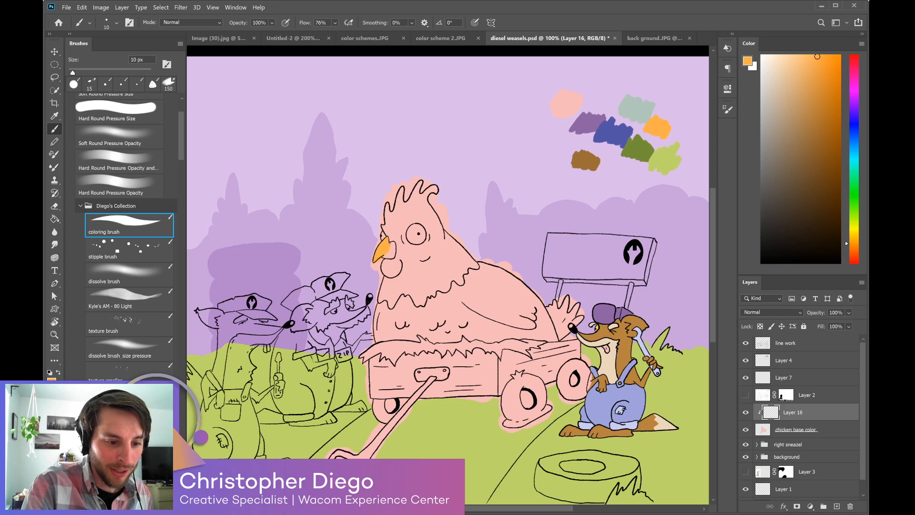
{"action": "left_click_drag", "start_coordinate": [393, 249], "coordinate": [392, 252]}
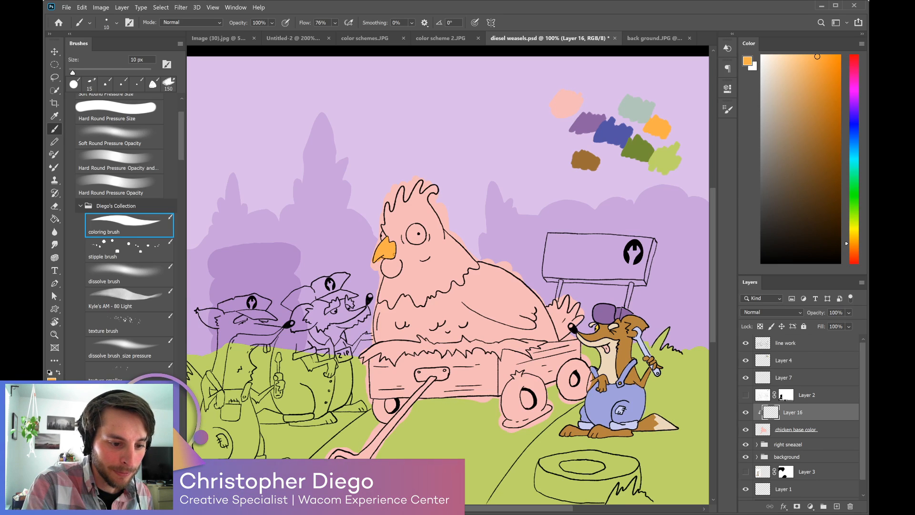
Add another clipped layer above Layer 16 and paint the chicken's eye white.
{"action": "left_click", "coordinate": [836, 506]}
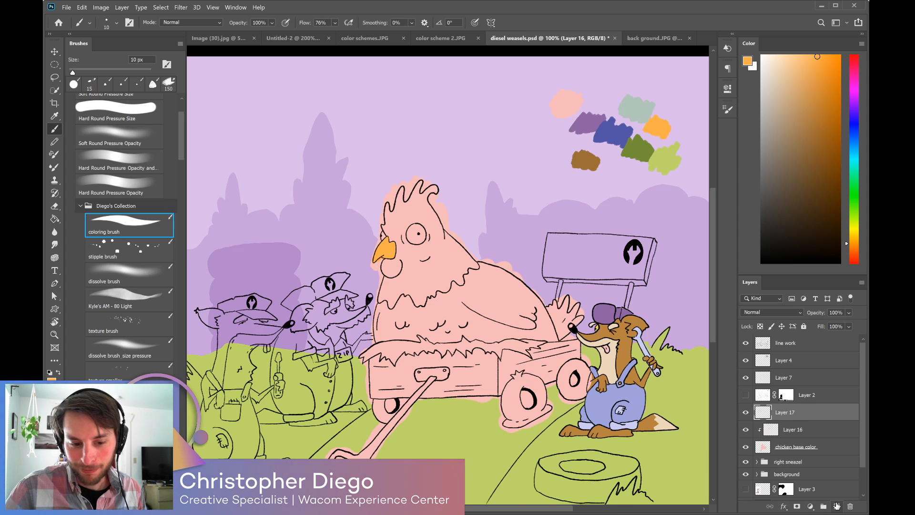
{"action": "left_click", "coordinate": [834, 420], "text": "alt"}
{"action": "left_click", "coordinate": [763, 55]}
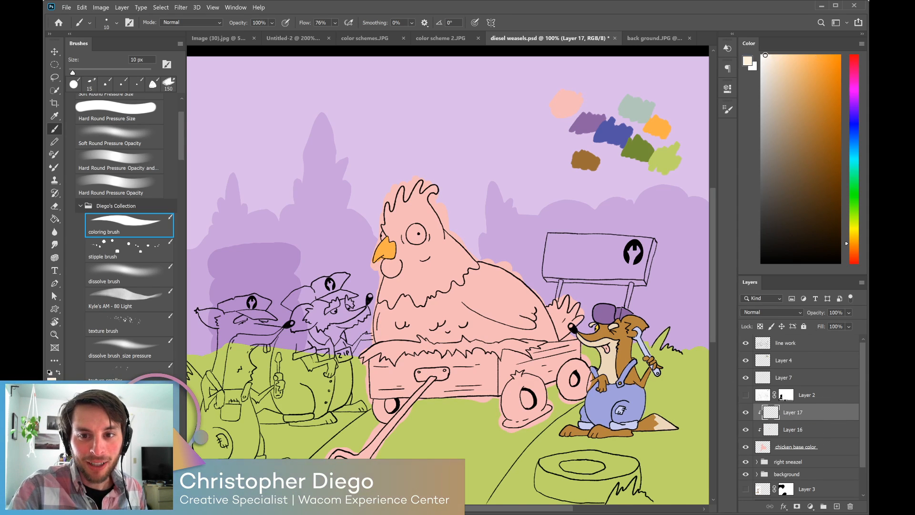
{"action": "mouse_move", "coordinate": [418, 227]}
{"action": "left_mouse_down"}
{"action": "mouse_move", "coordinate": [409, 233]}
{"action": "mouse_move", "coordinate": [416, 237]}
{"action": "left_mouse_up"}
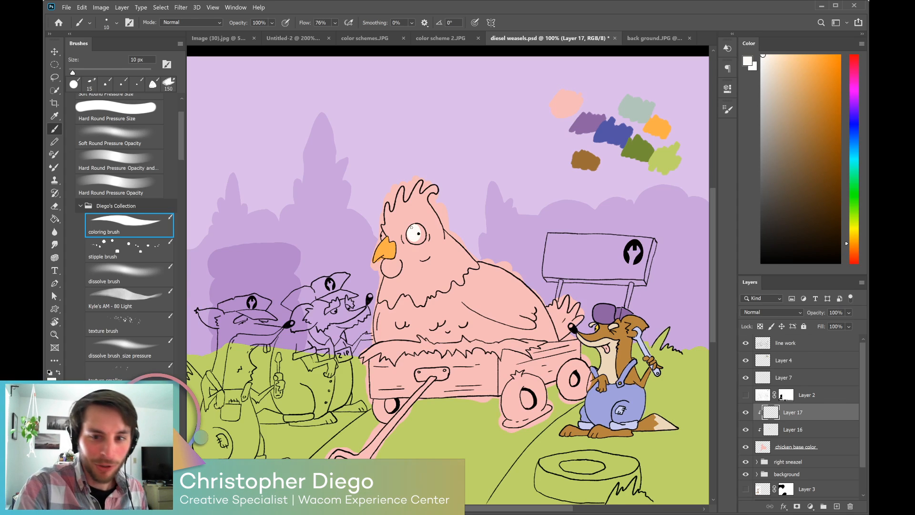
Mix a pale yellow from the weasel's sampled yellow and repaint the chicken's eyes with it on Layer 17.
{"action": "left_click", "coordinate": [770, 56]}
{"action": "left_click", "coordinate": [658, 129], "text": "alt"}
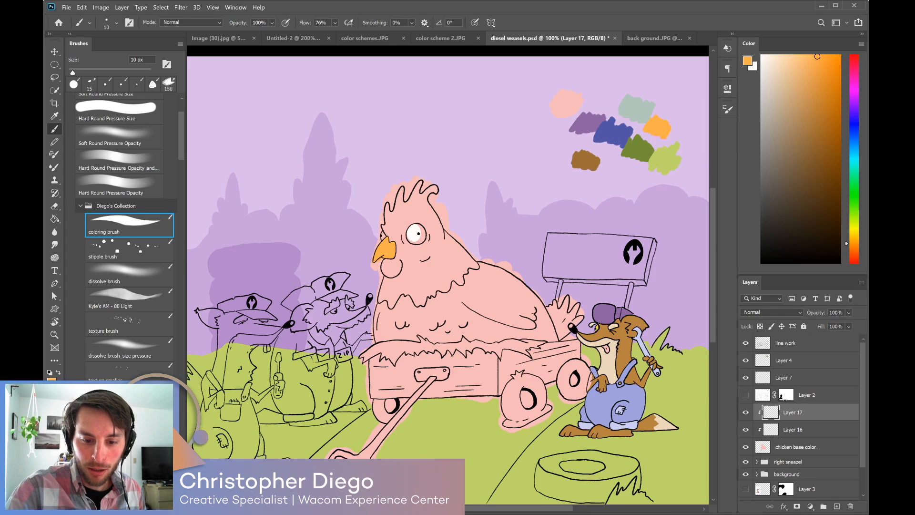
{"action": "left_click", "coordinate": [600, 325], "text": "alt"}
{"action": "left_click", "coordinate": [777, 58]}
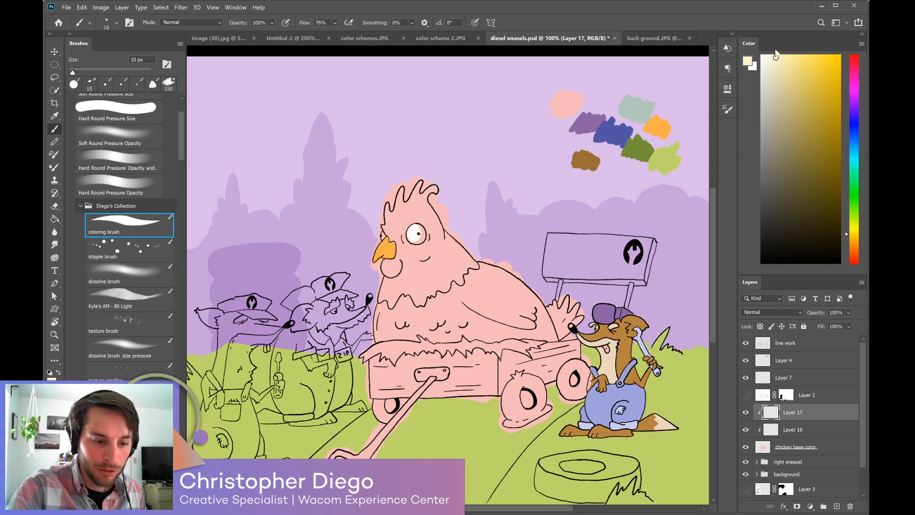
{"action": "mouse_move", "coordinate": [421, 231]}
{"action": "left_mouse_down"}
{"action": "mouse_move", "coordinate": [416, 242]}
{"action": "mouse_move", "coordinate": [418, 225]}
{"action": "left_mouse_up"}
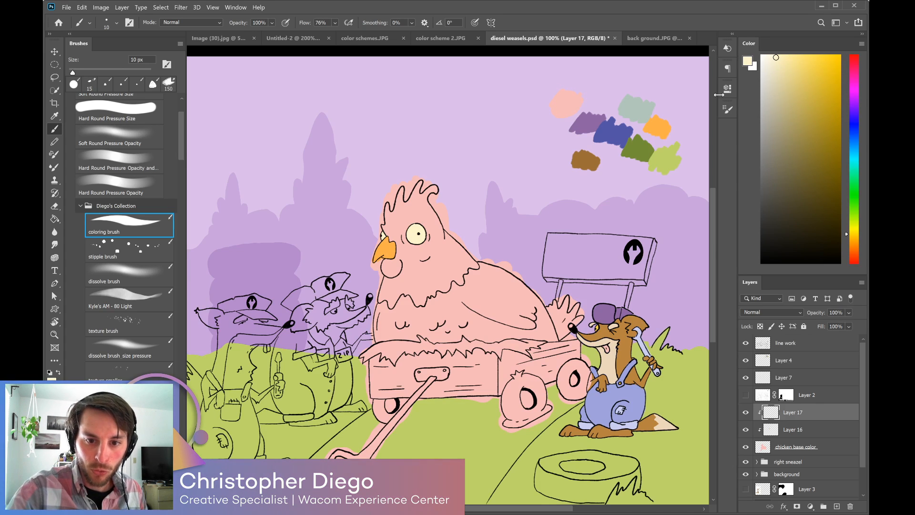
Paint the straw on top of the wagon golden yellow with the 15 px coloring brush, on a new clipped layer above Layer 17.
{"action": "left_click", "coordinate": [596, 327], "text": "alt"}
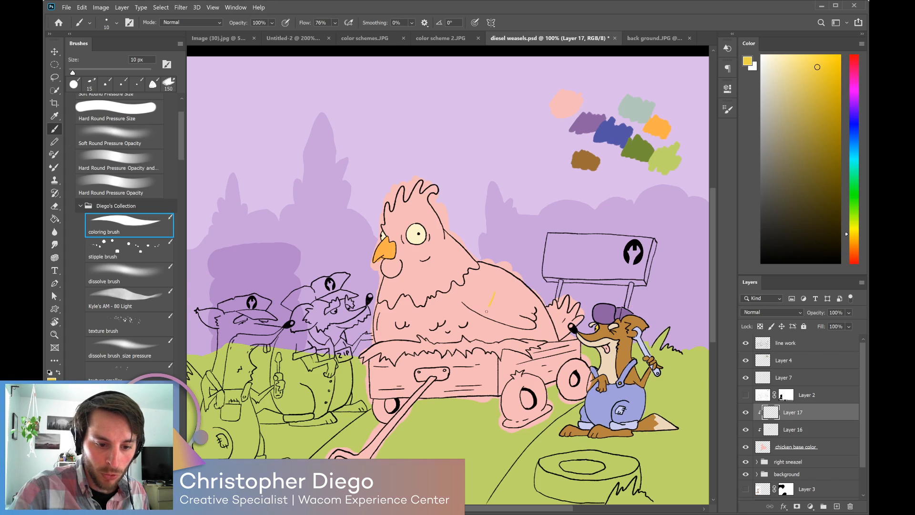
{"action": "key", "text": "ctrl+z"}
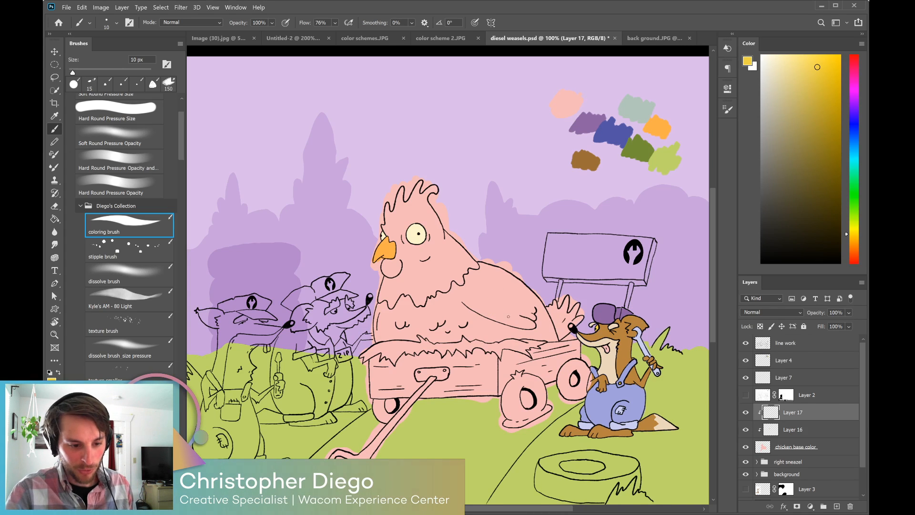
{"action": "key", "text": "bracketright"}
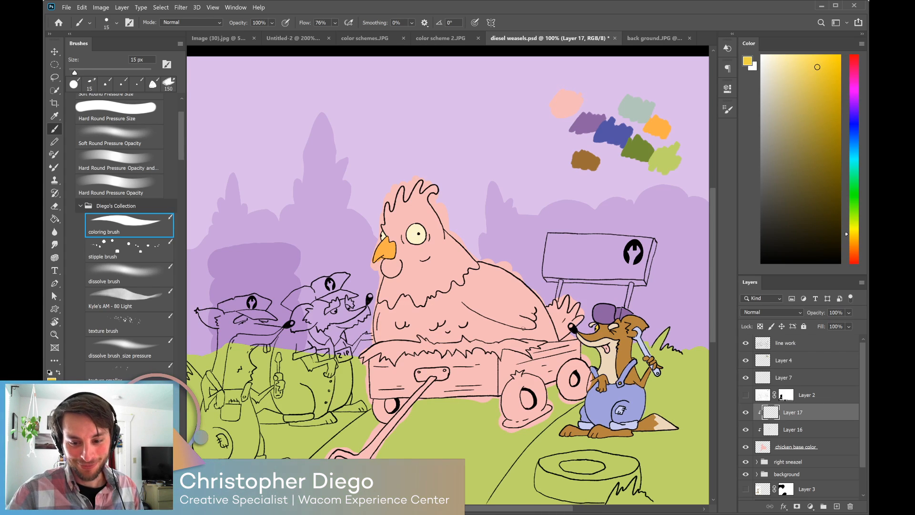
{"action": "left_click", "coordinate": [836, 506]}
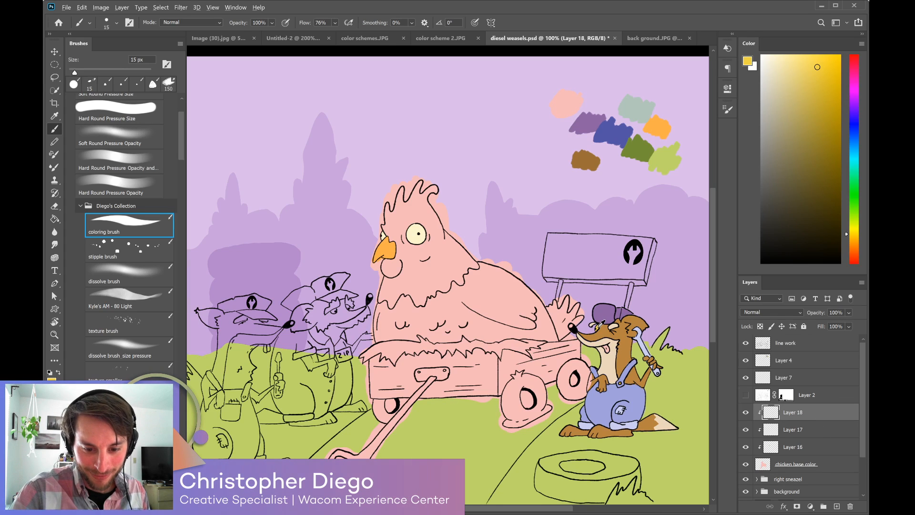
{"action": "left_click_drag", "start_coordinate": [497, 348], "coordinate": [522, 346]}
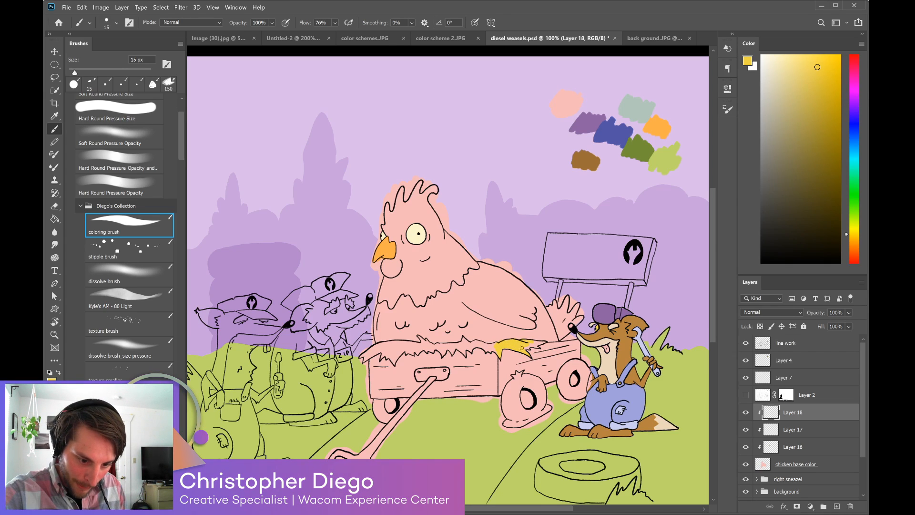
{"action": "left_click_drag", "start_coordinate": [534, 343], "coordinate": [532, 345]}
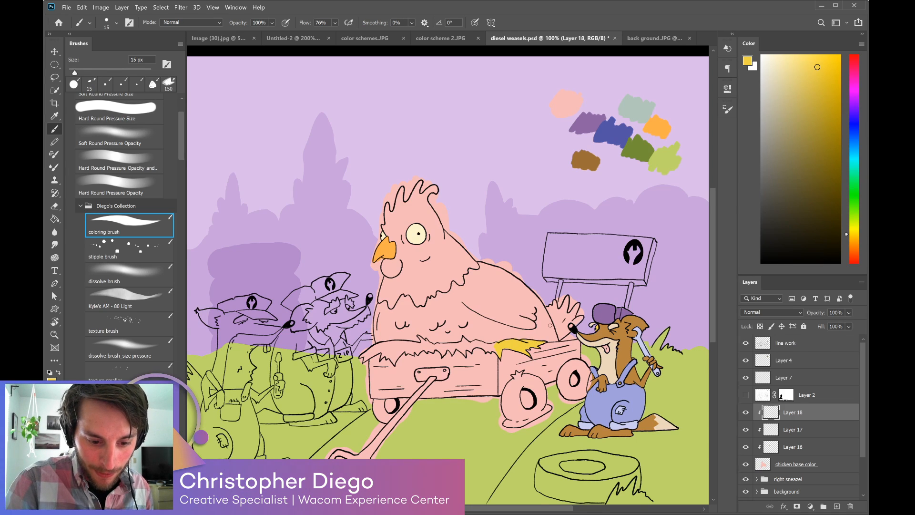
{"action": "left_click_drag", "start_coordinate": [463, 338], "coordinate": [469, 347]}
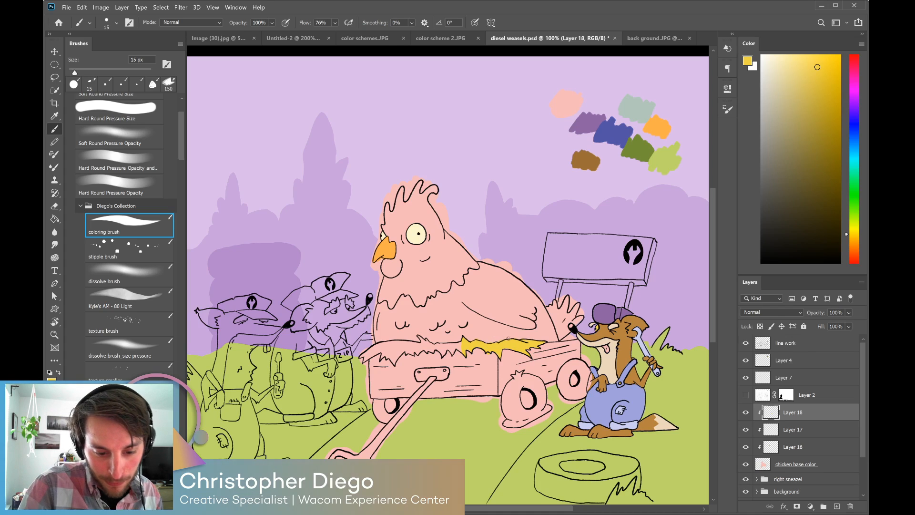
{"action": "key", "text": "e"}
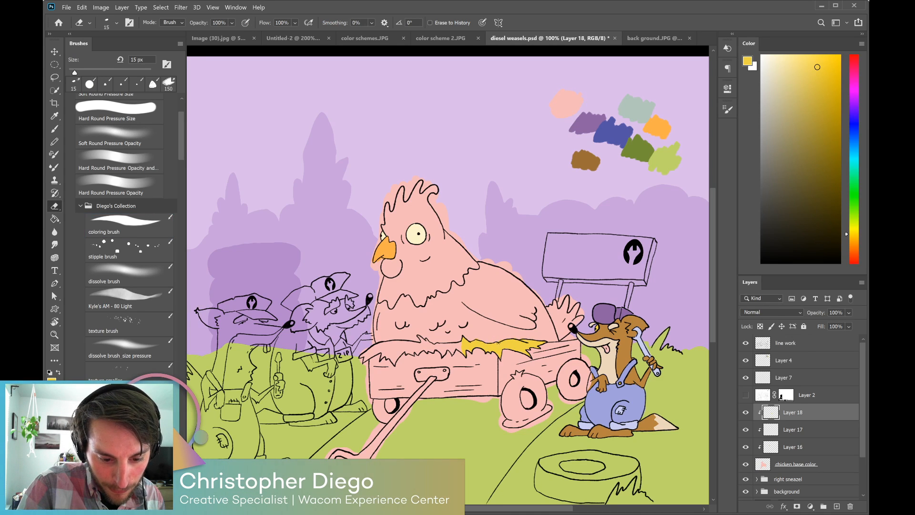
{"action": "key", "text": "b"}
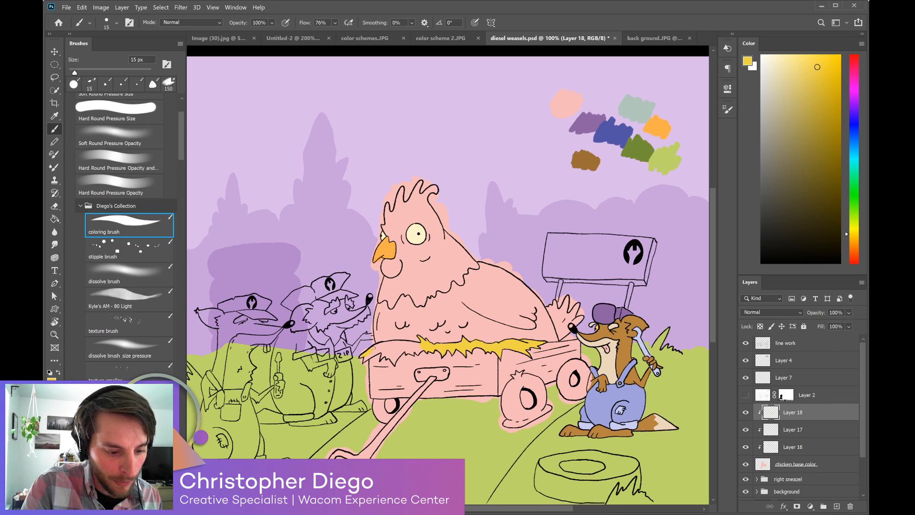
{"action": "left_click_drag", "start_coordinate": [374, 352], "coordinate": [380, 348]}
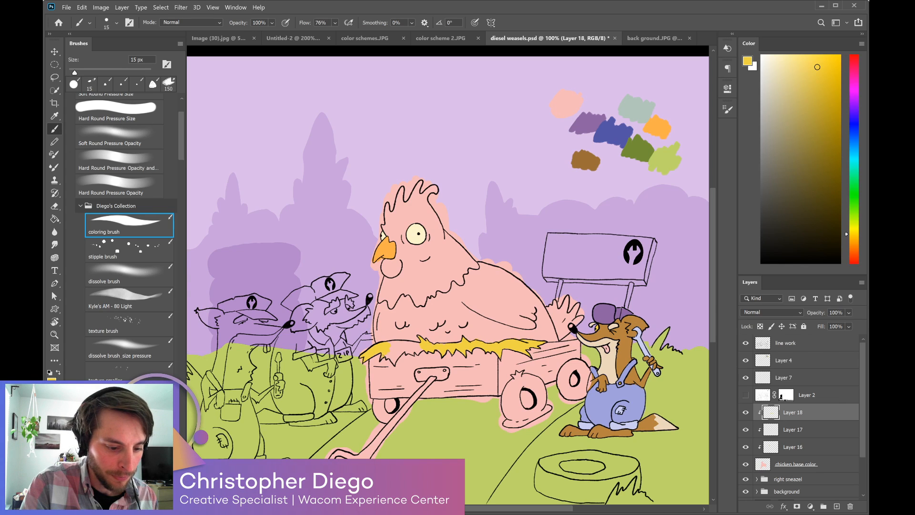
{"action": "left_click_drag", "start_coordinate": [390, 349], "coordinate": [389, 357]}
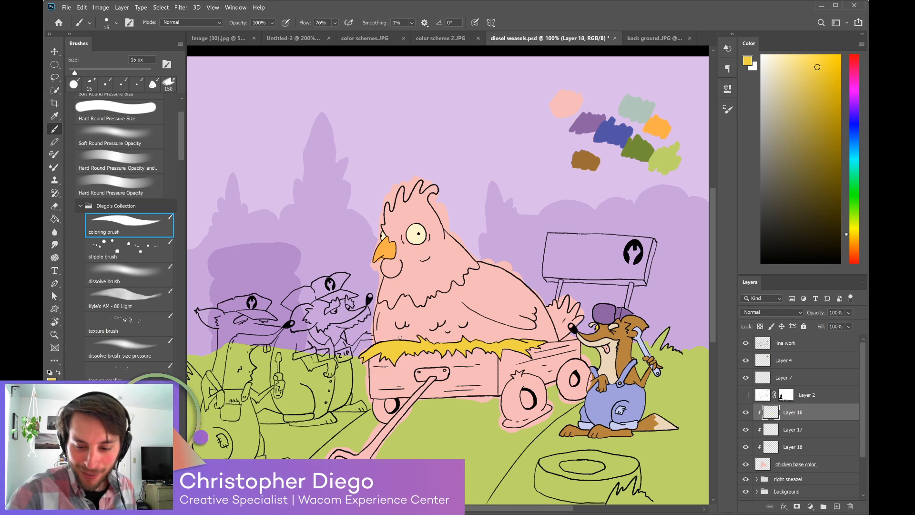
Erase the pink base inside the hub openings of the three wagon wheels on the "chicken base color" layer.
{"action": "left_click", "coordinate": [765, 465]}
{"action": "key", "text": "e"}
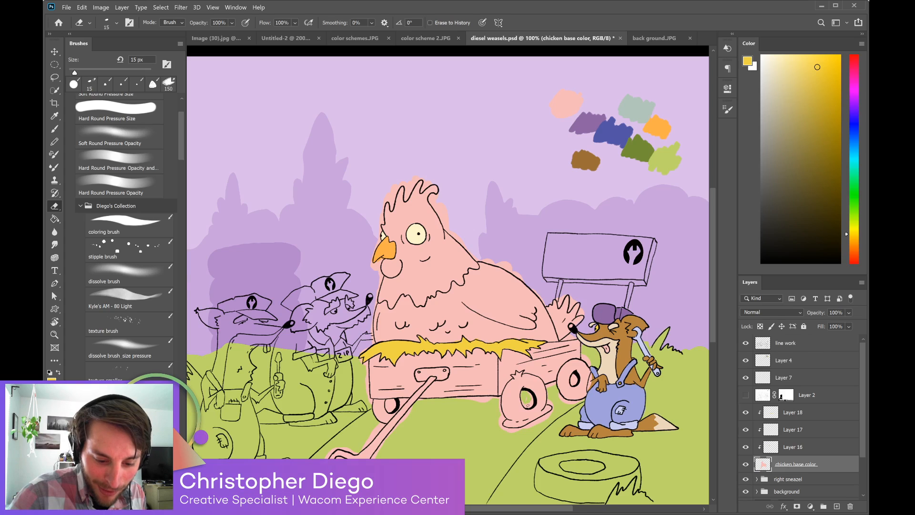
{"action": "left_click_drag", "start_coordinate": [532, 401], "coordinate": [529, 403]}
{"action": "left_click_drag", "start_coordinate": [574, 378], "coordinate": [573, 376]}
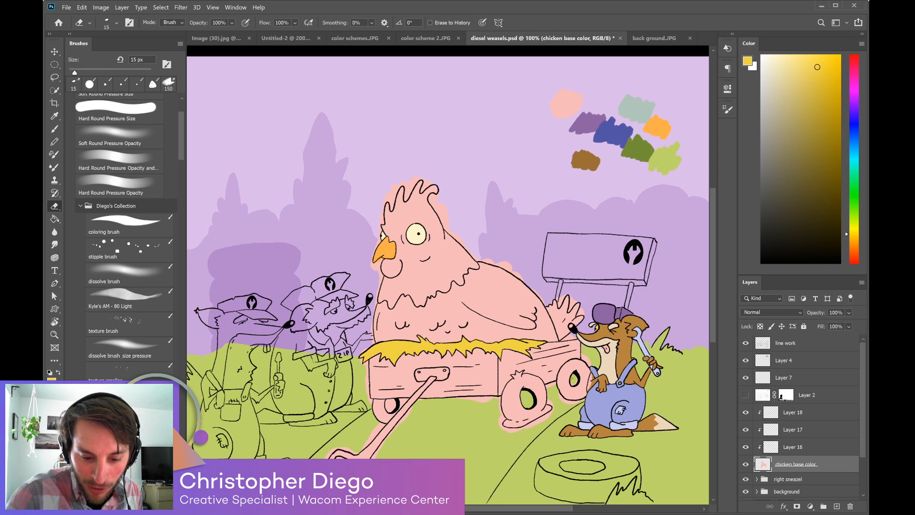
{"action": "left_click_drag", "start_coordinate": [391, 406], "coordinate": [387, 403]}
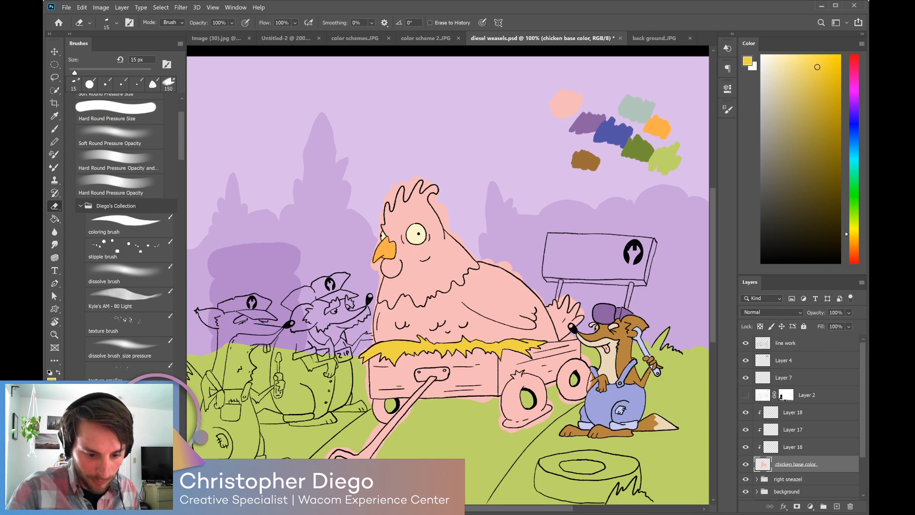
{"action": "key", "text": "b"}
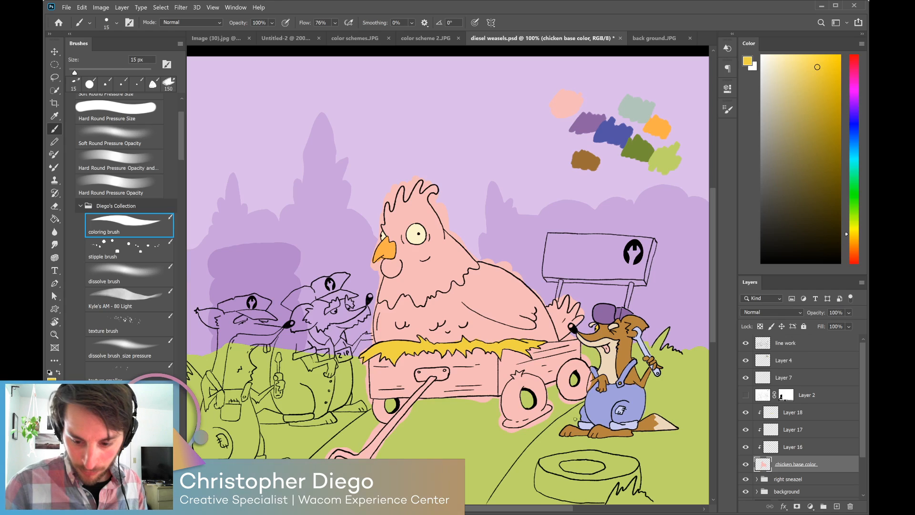
{"action": "key", "text": "e"}
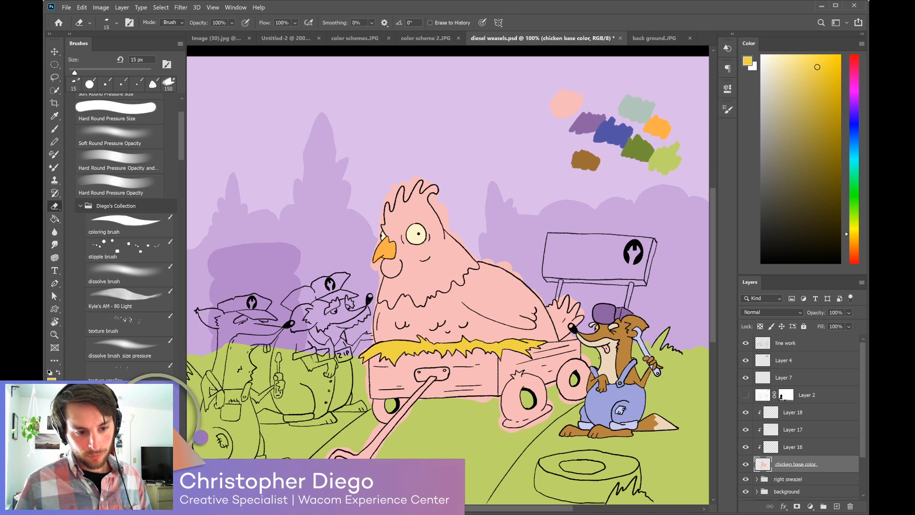
{"action": "key", "text": "b"}
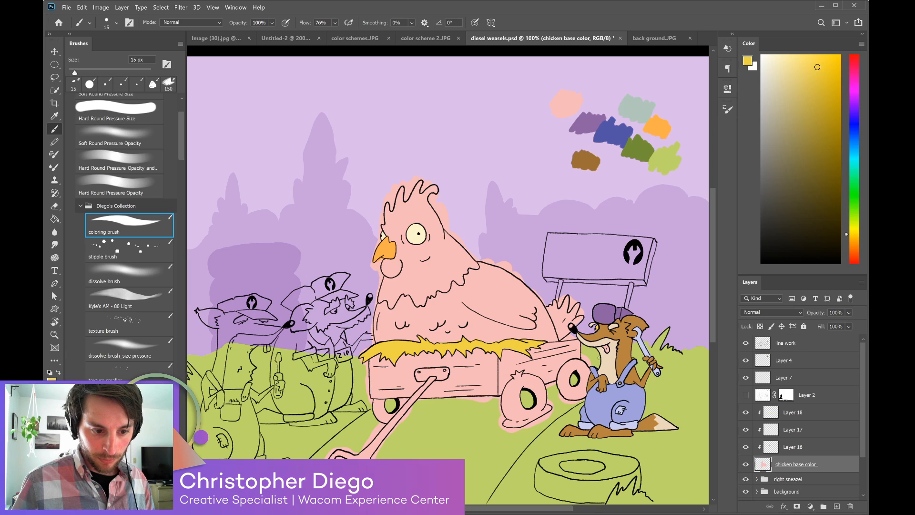
Lasso the chicken's face and neck, lock the base layer's transparent pixels, and fill the selection with a warm off-white.
{"action": "key", "text": "l"}
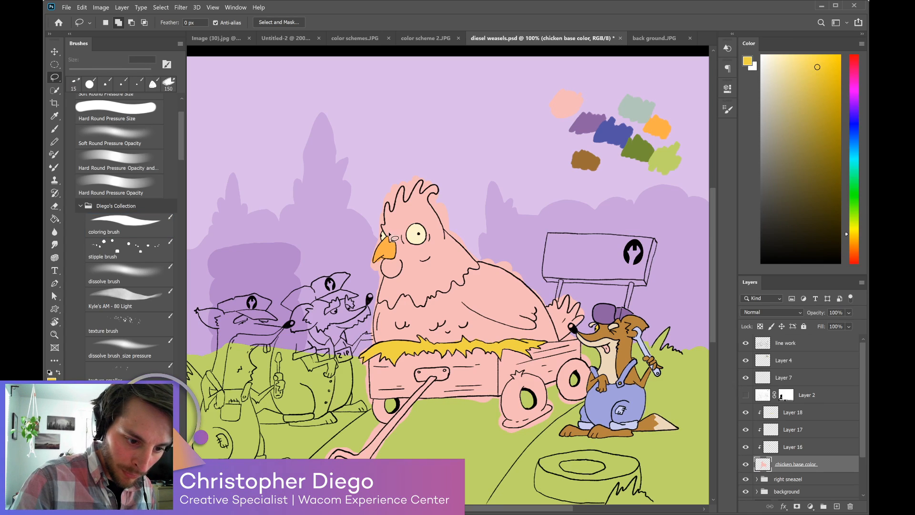
{"action": "mouse_move", "coordinate": [391, 234]}
{"action": "left_mouse_down"}
{"action": "mouse_move", "coordinate": [441, 209]}
{"action": "mouse_move", "coordinate": [472, 241]}
{"action": "mouse_move", "coordinate": [482, 273]}
{"action": "mouse_move", "coordinate": [440, 293]}
{"action": "mouse_move", "coordinate": [430, 311]}
{"action": "mouse_move", "coordinate": [409, 299]}
{"action": "mouse_move", "coordinate": [393, 311]}
{"action": "mouse_move", "coordinate": [383, 297]}
{"action": "mouse_move", "coordinate": [405, 266]}
{"action": "mouse_move", "coordinate": [387, 233]}
{"action": "left_mouse_up"}
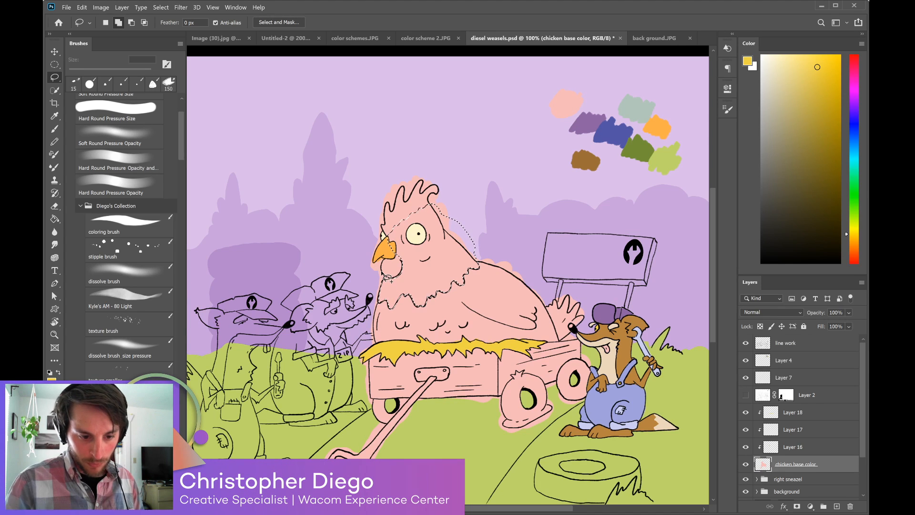
{"action": "key", "text": "g"}
{"action": "key", "text": "slash"}
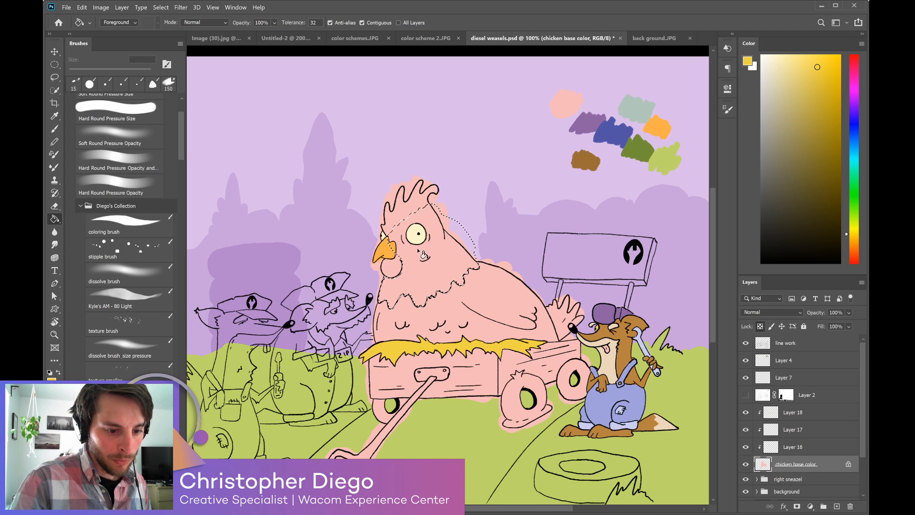
{"action": "left_click", "coordinate": [767, 54]}
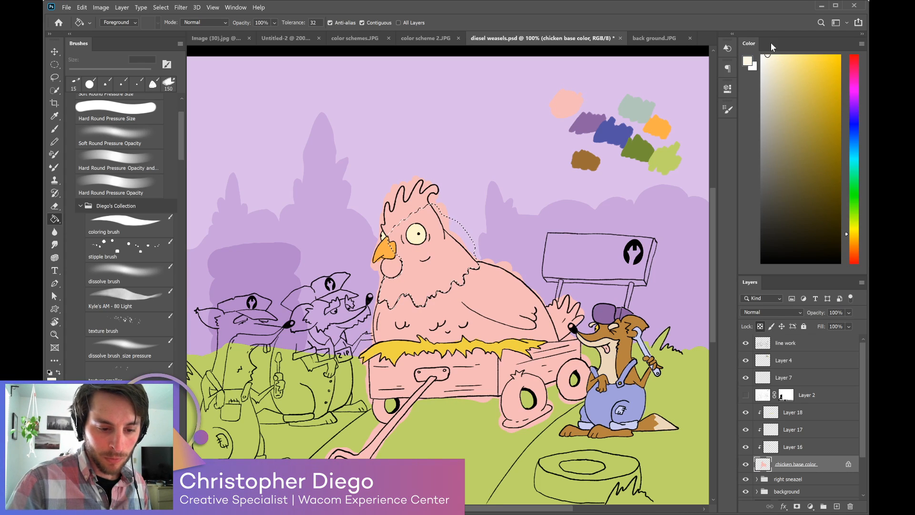
{"action": "left_click", "coordinate": [443, 304]}
{"action": "key", "text": "ctrl+d"}
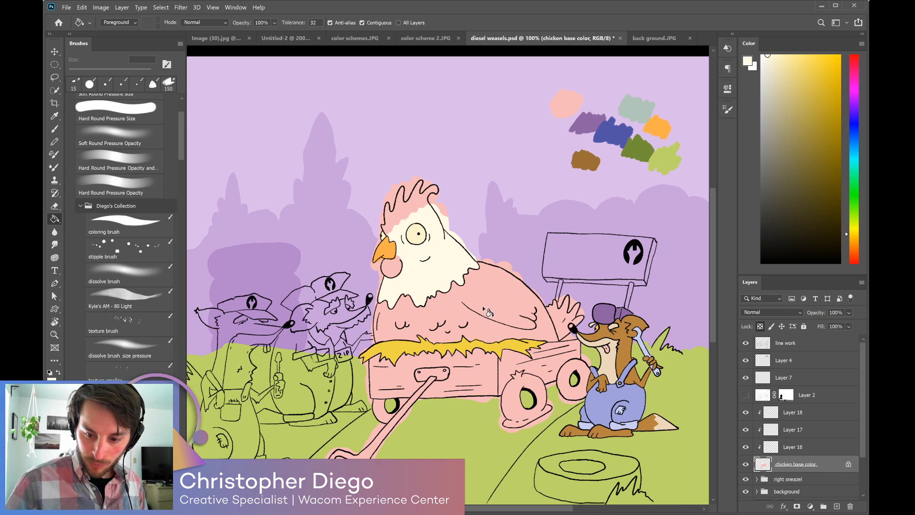
Unlock the base layer's transparency and erase the off-white and pink overflow behind the chicken's head and neck.
{"action": "left_click", "coordinate": [760, 326]}
{"action": "key", "text": "e"}
{"action": "left_click_drag", "start_coordinate": [435, 207], "coordinate": [472, 255]}
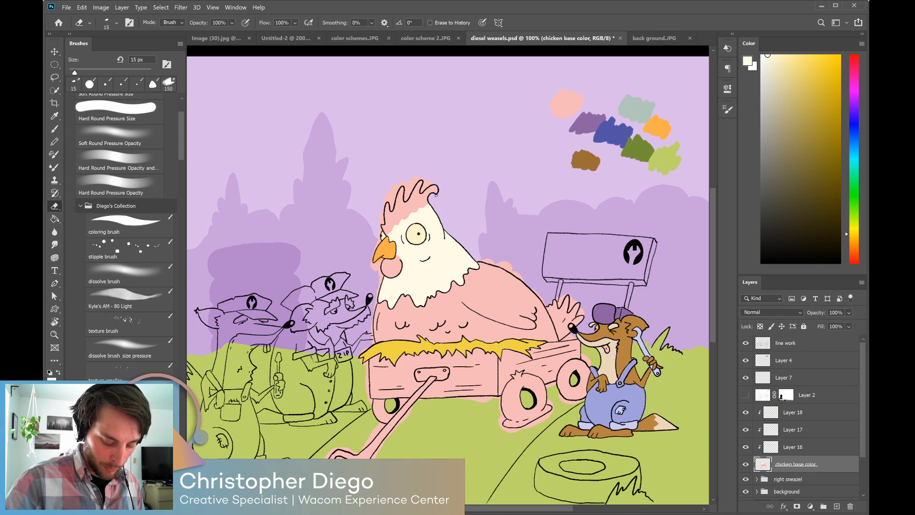
Touch up the border between the chicken's face and comb with the off-white and the sampled pink.
{"action": "key", "text": "b"}
{"action": "left_click", "coordinate": [399, 238]}
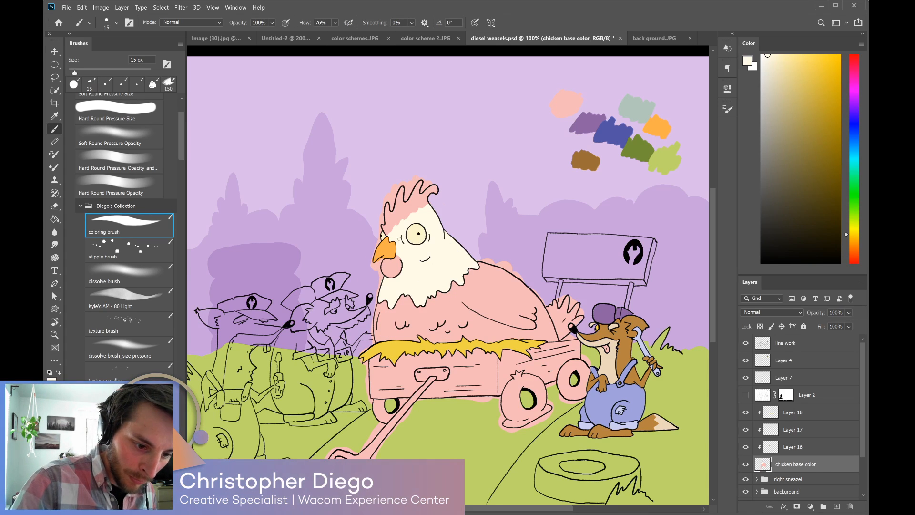
{"action": "left_click", "coordinate": [399, 262], "text": "alt"}
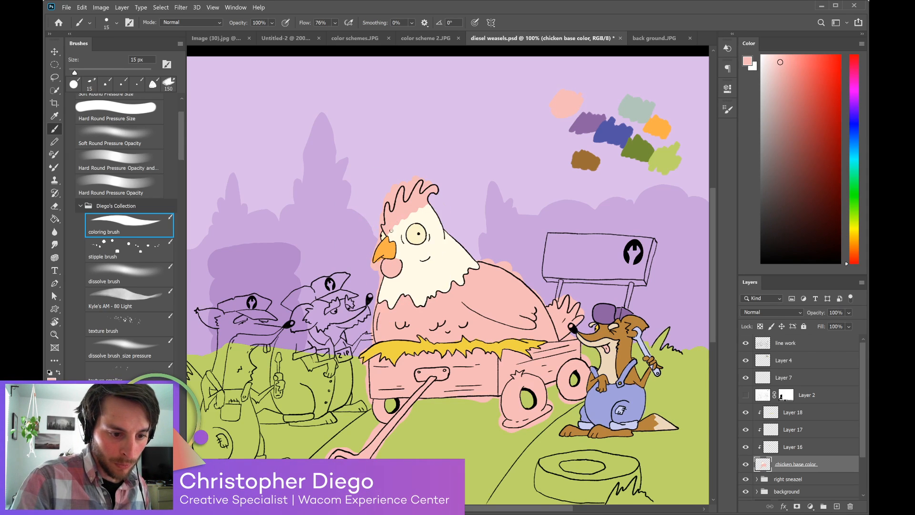
{"action": "left_click_drag", "start_coordinate": [391, 238], "coordinate": [427, 205]}
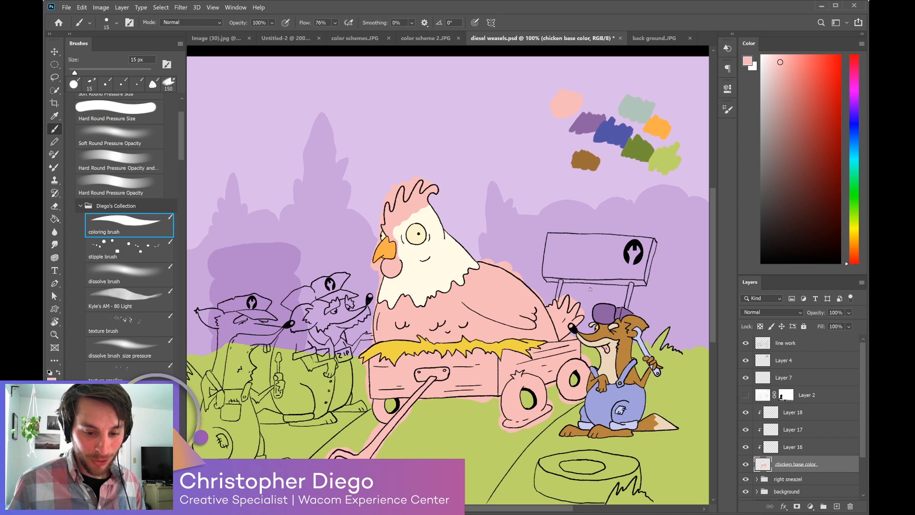
Mix a dark purple from the palette's sampled purple and add a new clipped layer directly above "chicken base color".
{"action": "left_click", "coordinate": [591, 122], "text": "alt"}
{"action": "left_click", "coordinate": [813, 182]}
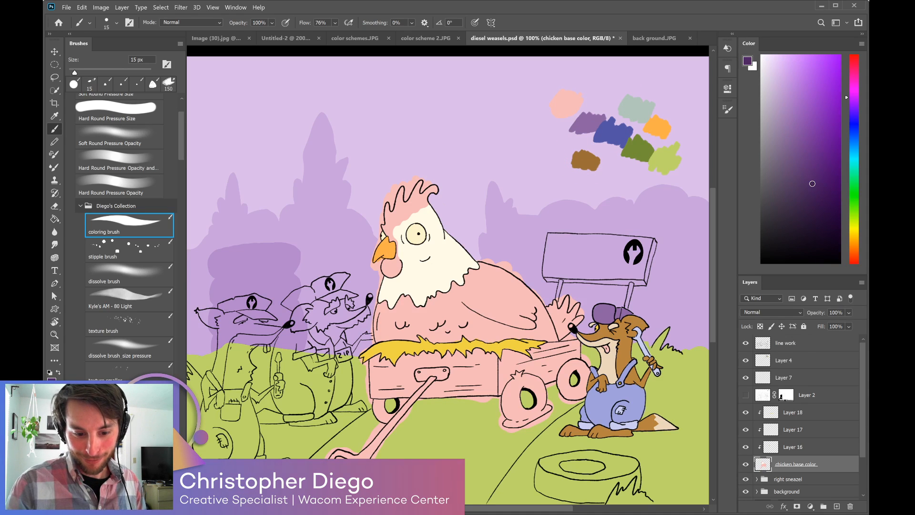
{"action": "left_click", "coordinate": [836, 506]}
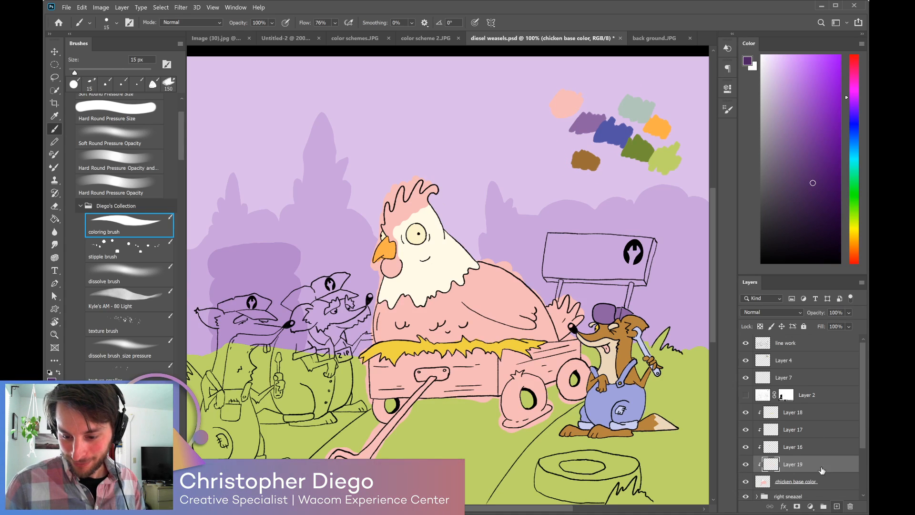
{"action": "double_click", "coordinate": [784, 464]}
{"action": "left_click", "coordinate": [764, 466]}
{"action": "left_click", "coordinate": [825, 471], "text": "alt"}
{"action": "left_click", "coordinate": [826, 455], "text": "alt"}
{"action": "left_click", "coordinate": [833, 436], "text": "alt"}
{"action": "left_click", "coordinate": [836, 417], "text": "alt"}
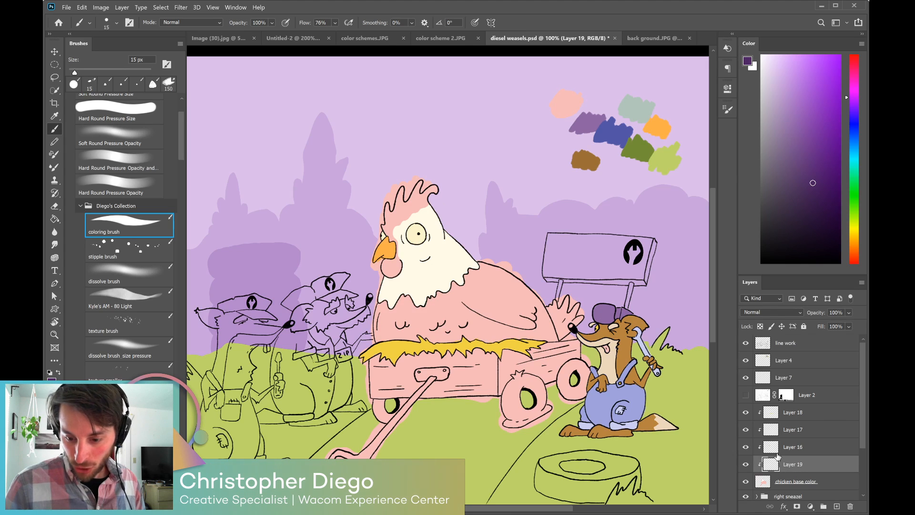
Paint the wagon's large front wheel on Layer 19 with the blue sampled from the palette.
{"action": "left_click_drag", "start_coordinate": [511, 385], "coordinate": [507, 405]}
{"action": "key", "text": "ctrl+z"}
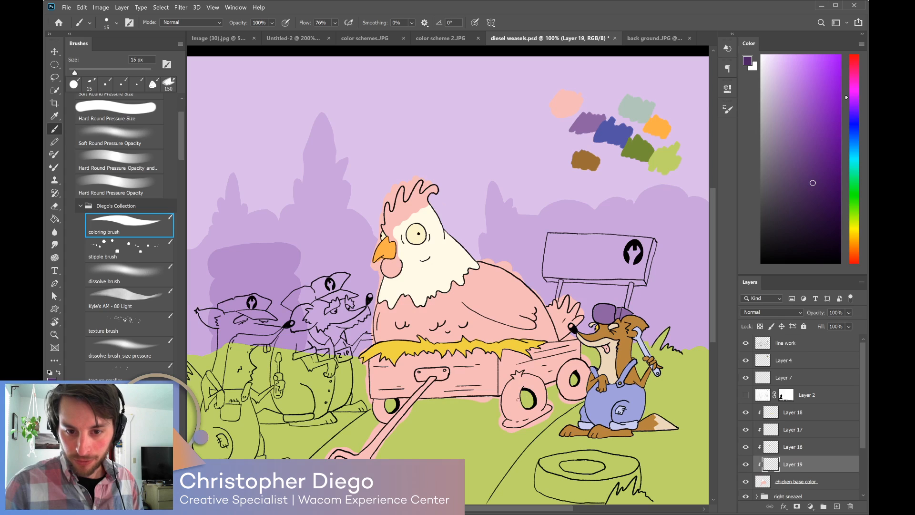
{"action": "left_click", "coordinate": [611, 136], "text": "alt"}
{"action": "mouse_move", "coordinate": [518, 387]}
{"action": "left_mouse_down"}
{"action": "mouse_move", "coordinate": [515, 408]}
{"action": "mouse_move", "coordinate": [516, 386]}
{"action": "mouse_move", "coordinate": [524, 398]}
{"action": "mouse_move", "coordinate": [529, 389]}
{"action": "mouse_move", "coordinate": [516, 415]}
{"action": "mouse_move", "coordinate": [526, 417]}
{"action": "mouse_move", "coordinate": [513, 423]}
{"action": "mouse_move", "coordinate": [536, 418]}
{"action": "mouse_move", "coordinate": [526, 412]}
{"action": "mouse_move", "coordinate": [499, 430]}
{"action": "mouse_move", "coordinate": [511, 415]}
{"action": "mouse_move", "coordinate": [499, 433]}
{"action": "mouse_move", "coordinate": [517, 422]}
{"action": "mouse_move", "coordinate": [506, 387]}
{"action": "mouse_move", "coordinate": [535, 350]}
{"action": "mouse_move", "coordinate": [523, 383]}
{"action": "mouse_move", "coordinate": [532, 380]}
{"action": "mouse_move", "coordinate": [545, 399]}
{"action": "mouse_move", "coordinate": [528, 376]}
{"action": "left_mouse_up"}
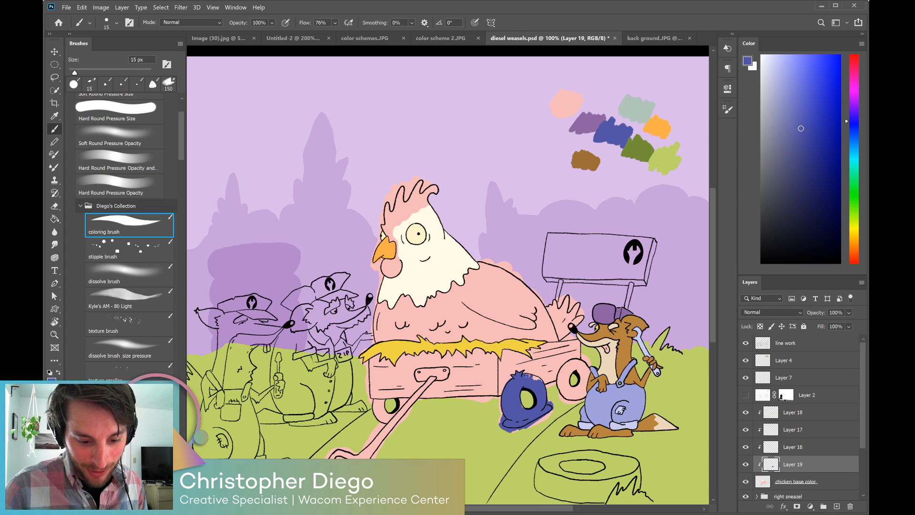
{"action": "left_click_drag", "start_coordinate": [530, 377], "coordinate": [539, 380]}
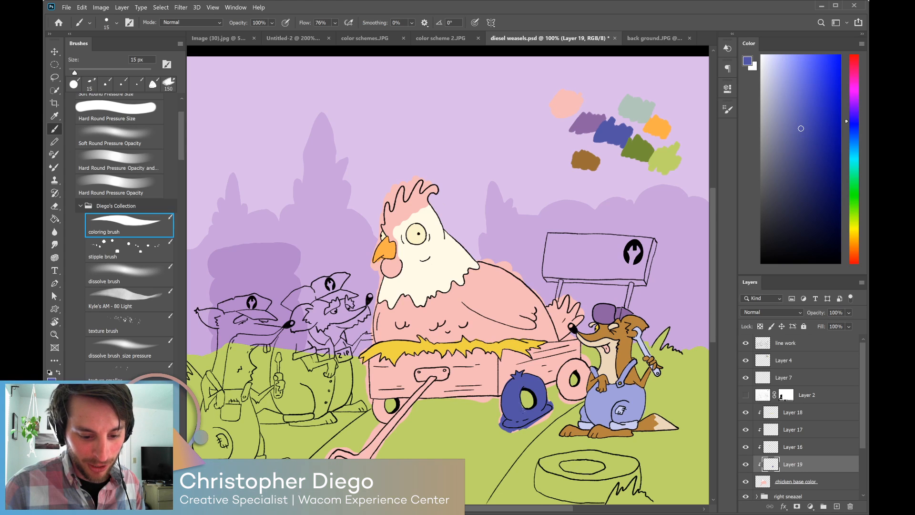
{"action": "key", "text": "e"}
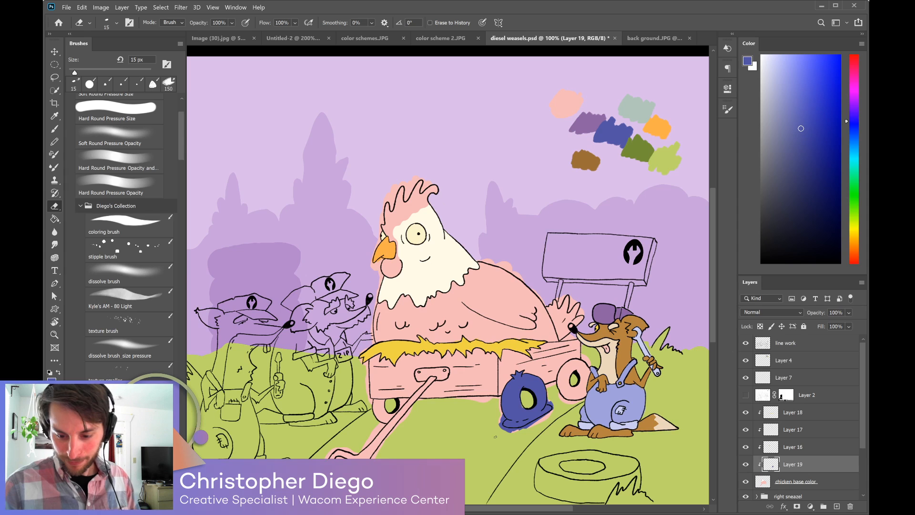
{"action": "left_click", "coordinate": [763, 482]}
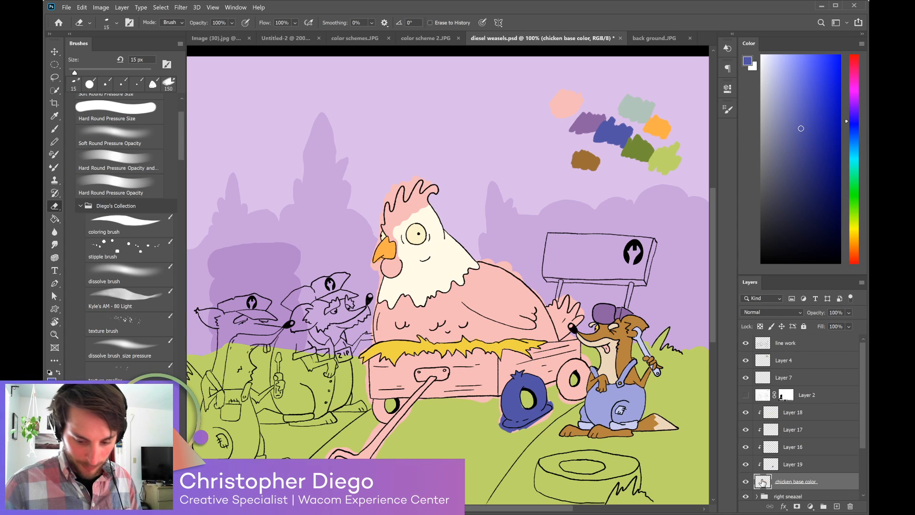
{"action": "key", "text": "b"}
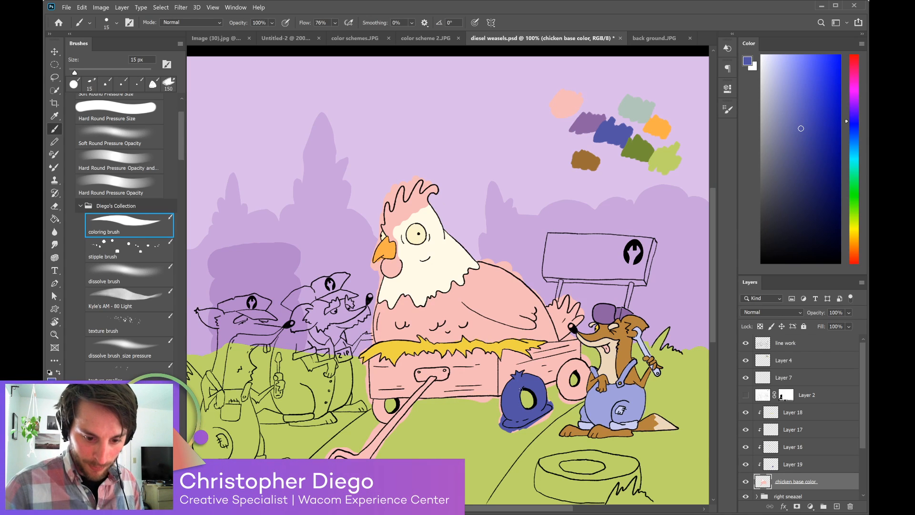
{"action": "mouse_move", "coordinate": [570, 371]}
{"action": "left_mouse_down"}
{"action": "mouse_move", "coordinate": [571, 369]}
{"action": "mouse_move", "coordinate": [565, 390]}
{"action": "mouse_move", "coordinate": [574, 380]}
{"action": "mouse_move", "coordinate": [567, 383]}
{"action": "mouse_move", "coordinate": [566, 364]}
{"action": "mouse_move", "coordinate": [583, 382]}
{"action": "mouse_move", "coordinate": [590, 370]}
{"action": "mouse_move", "coordinate": [585, 394]}
{"action": "mouse_move", "coordinate": [568, 397]}
{"action": "mouse_move", "coordinate": [560, 388]}
{"action": "mouse_move", "coordinate": [566, 369]}
{"action": "mouse_move", "coordinate": [587, 369]}
{"action": "mouse_move", "coordinate": [584, 382]}
{"action": "mouse_move", "coordinate": [589, 367]}
{"action": "mouse_move", "coordinate": [581, 367]}
{"action": "left_mouse_up"}
{"action": "key", "text": "ctrl+z"}
Paint the wagon's far-side wheel and the wheel behind the handle blue on Layer 19.
{"action": "left_click", "coordinate": [770, 461]}
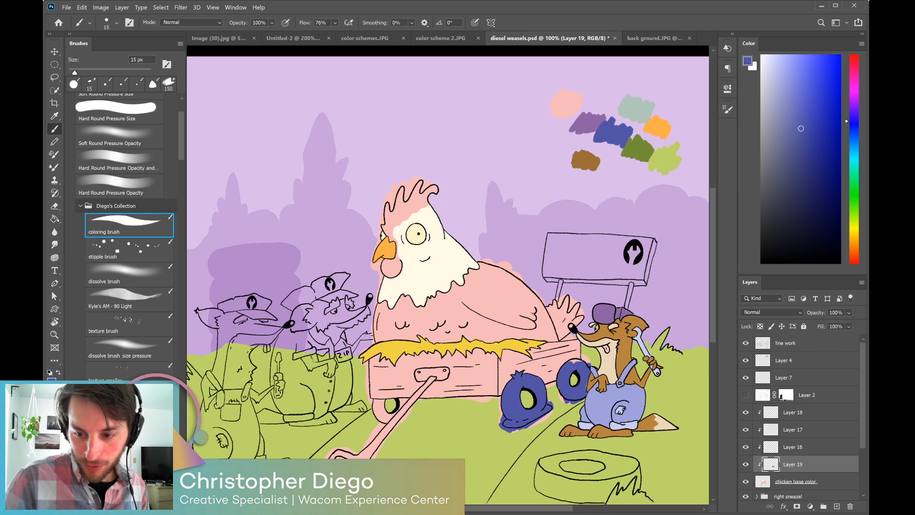
{"action": "mouse_move", "coordinate": [582, 362]}
{"action": "left_mouse_down"}
{"action": "mouse_move", "coordinate": [569, 364]}
{"action": "mouse_move", "coordinate": [581, 363]}
{"action": "mouse_move", "coordinate": [558, 387]}
{"action": "left_mouse_up"}
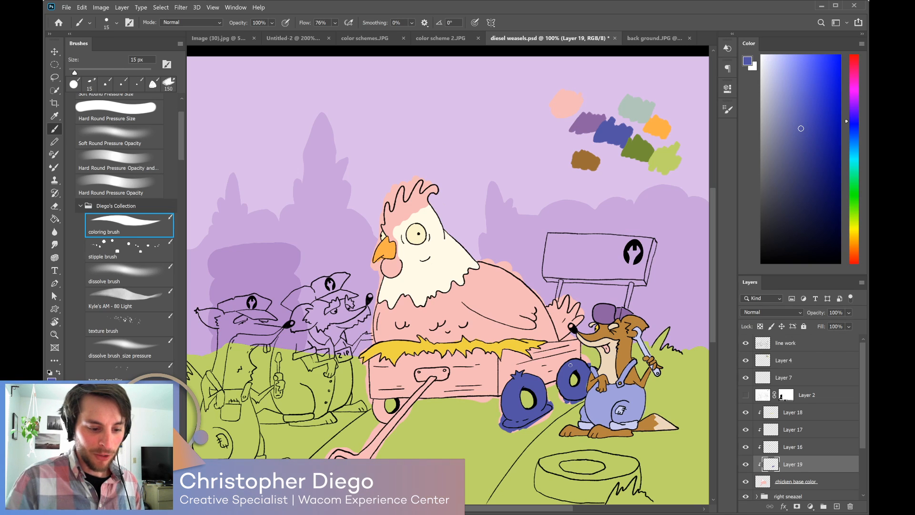
{"action": "mouse_move", "coordinate": [377, 402]}
{"action": "left_mouse_down"}
{"action": "mouse_move", "coordinate": [389, 420]}
{"action": "mouse_move", "coordinate": [382, 423]}
{"action": "left_mouse_up"}
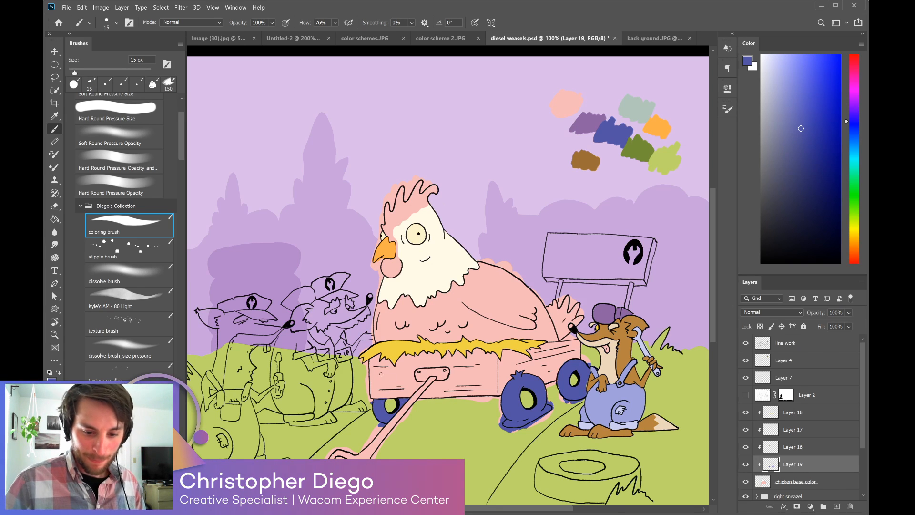
Sample the brown from the standing weasel's fur and add a new clipped layer directly beneath Layer 19.
{"action": "left_click", "coordinate": [626, 353], "text": "alt"}
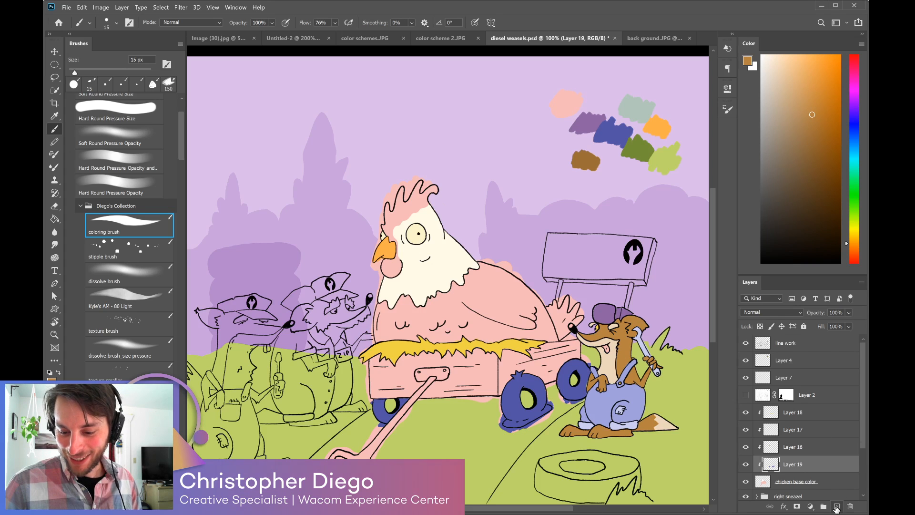
{"action": "left_click", "coordinate": [836, 506]}
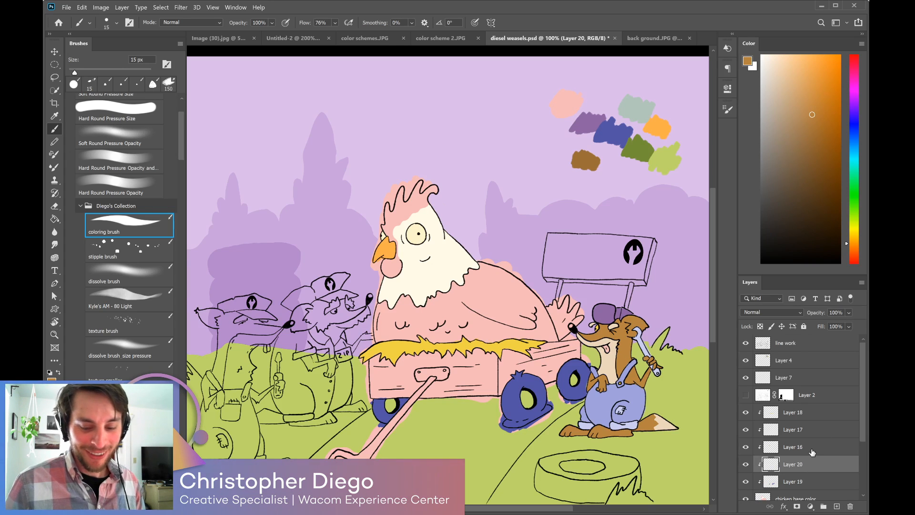
{"action": "left_click_drag", "start_coordinate": [806, 466], "coordinate": [805, 487]}
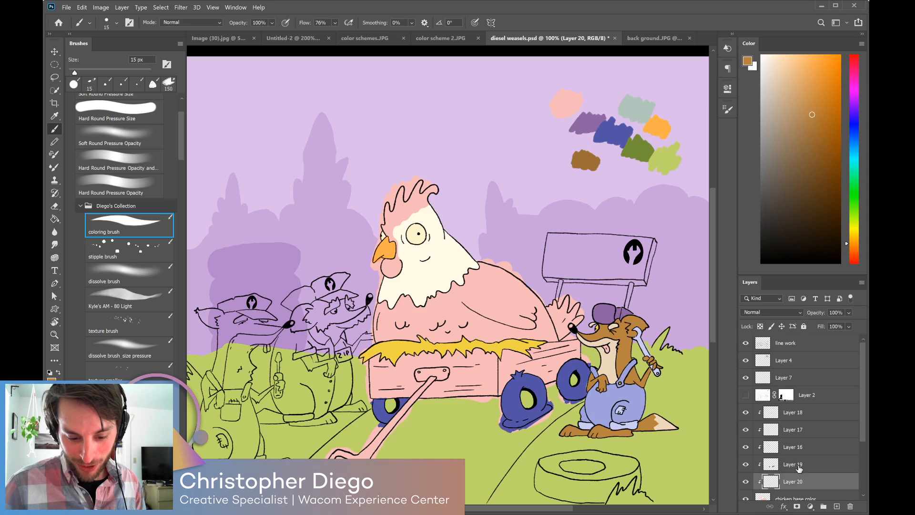
Paint the wagon's wooden body with the sampled brown on Layer 20, using an 80 px brush.
{"action": "key", "text": "bracketright"}
{"action": "key", "text": "bracketright"}
{"action": "key", "text": "bracketright"}
{"action": "key", "text": "bracketright"}
{"action": "key", "text": "bracketright"}
{"action": "key", "text": "bracketright"}
{"action": "key", "text": "bracketright"}
{"action": "key", "text": "bracketright"}
{"action": "key", "text": "bracketright"}
{"action": "key", "text": "bracketright"}
{"action": "mouse_move", "coordinate": [511, 380]}
{"action": "left_mouse_down"}
{"action": "mouse_move", "coordinate": [546, 377]}
{"action": "mouse_move", "coordinate": [496, 390]}
{"action": "mouse_move", "coordinate": [506, 354]}
{"action": "mouse_move", "coordinate": [577, 350]}
{"action": "mouse_move", "coordinate": [548, 367]}
{"action": "mouse_move", "coordinate": [491, 376]}
{"action": "mouse_move", "coordinate": [483, 396]}
{"action": "mouse_move", "coordinate": [483, 358]}
{"action": "mouse_move", "coordinate": [460, 362]}
{"action": "mouse_move", "coordinate": [457, 393]}
{"action": "mouse_move", "coordinate": [446, 386]}
{"action": "mouse_move", "coordinate": [427, 400]}
{"action": "mouse_move", "coordinate": [453, 355]}
{"action": "mouse_move", "coordinate": [375, 376]}
{"action": "mouse_move", "coordinate": [386, 392]}
{"action": "mouse_move", "coordinate": [428, 385]}
{"action": "left_mouse_up"}
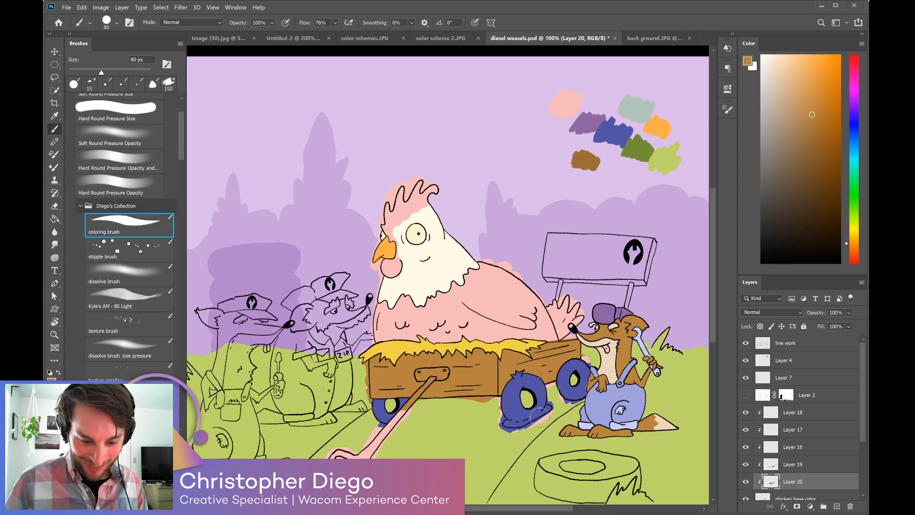
Paint the handle's mounting bracket on the wagon front with the wheels' blue on Layer 19, using a 9 px brush.
{"action": "left_click", "coordinate": [540, 417], "text": "alt"}
{"action": "key", "text": "bracketleft"}
{"action": "key", "text": "bracketleft"}
{"action": "key", "text": "bracketleft"}
{"action": "key", "text": "bracketleft"}
{"action": "key", "text": "bracketleft"}
{"action": "key", "text": "bracketleft"}
{"action": "key", "text": "bracketleft"}
{"action": "key", "text": "bracketleft"}
{"action": "left_click", "coordinate": [834, 505]}
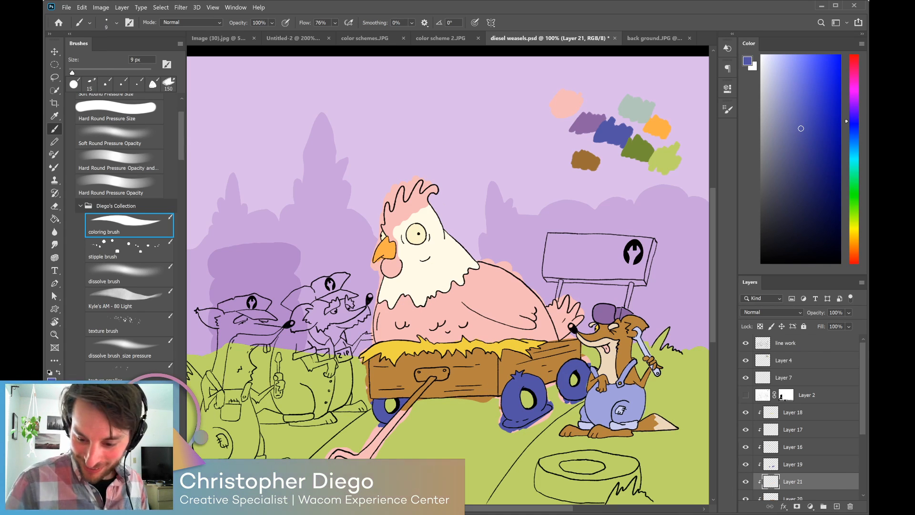
{"action": "key", "text": "ctrl+z"}
{"action": "left_click", "coordinate": [771, 466]}
{"action": "left_click_drag", "start_coordinate": [423, 379], "coordinate": [419, 377]}
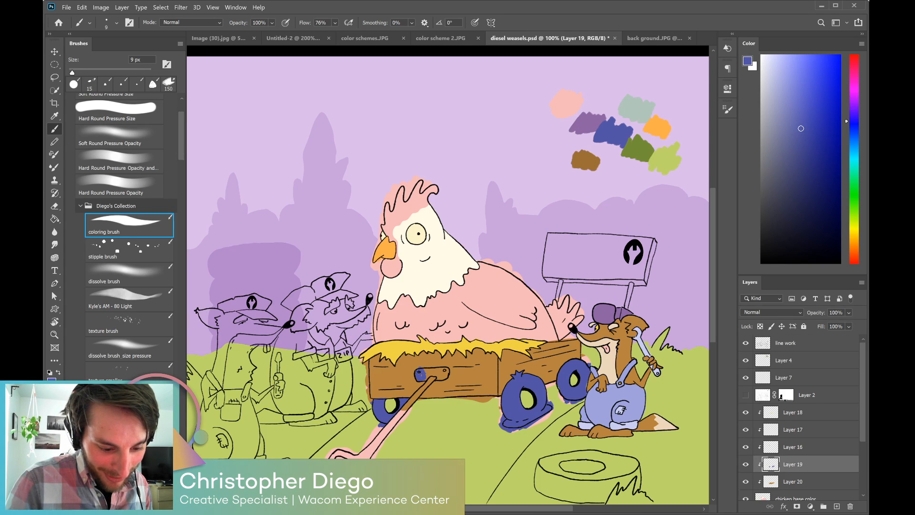
{"action": "left_click_drag", "start_coordinate": [426, 375], "coordinate": [435, 375]}
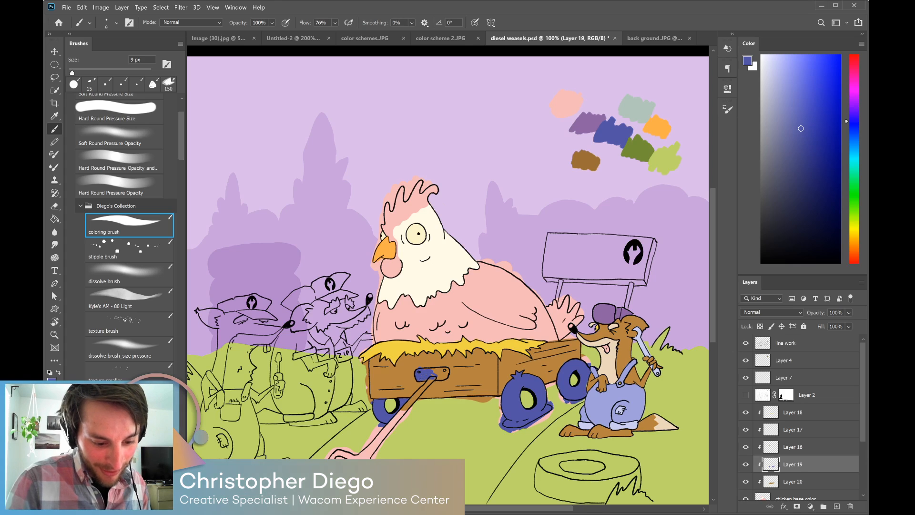
{"action": "left_click_drag", "start_coordinate": [428, 370], "coordinate": [439, 368]}
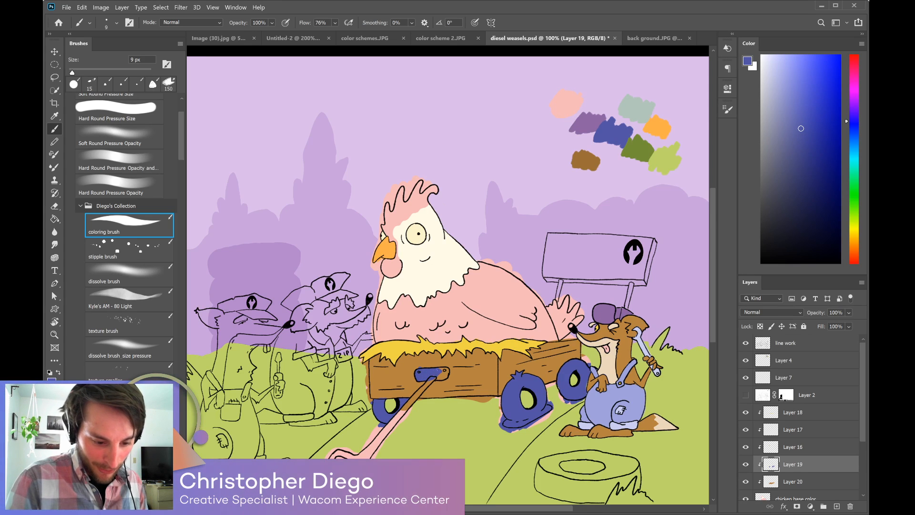
{"action": "left_click_drag", "start_coordinate": [446, 367], "coordinate": [442, 378]}
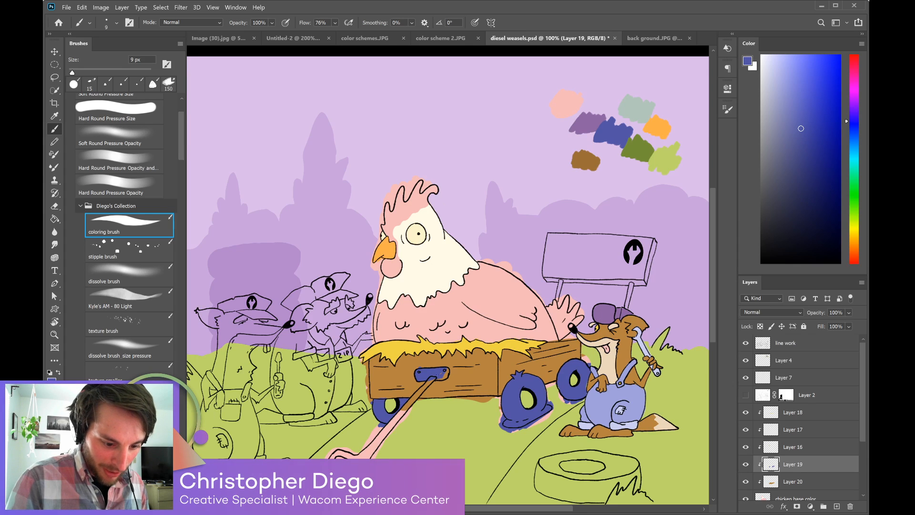
{"action": "left_click_drag", "start_coordinate": [447, 368], "coordinate": [446, 378]}
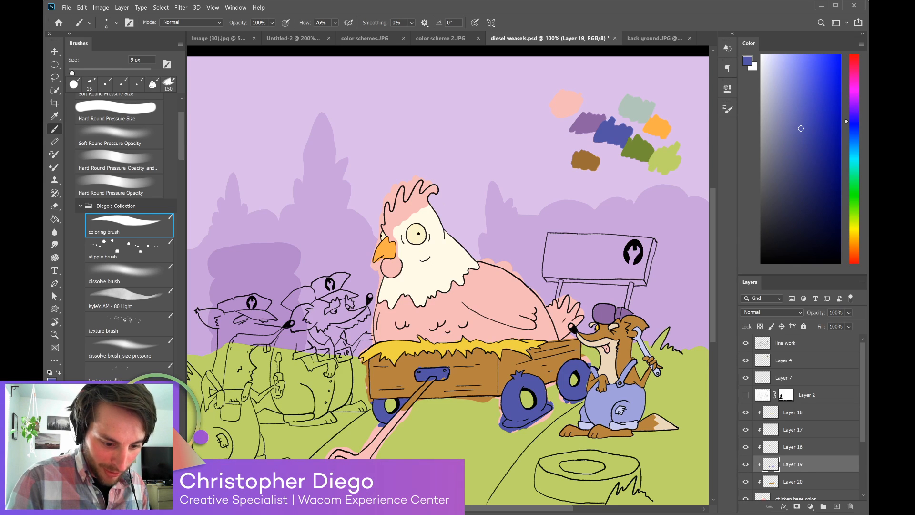
Paint the wagon's pull handle blue down to its grip on Layer 19, using a 15 px brush.
{"action": "key", "text": "e"}
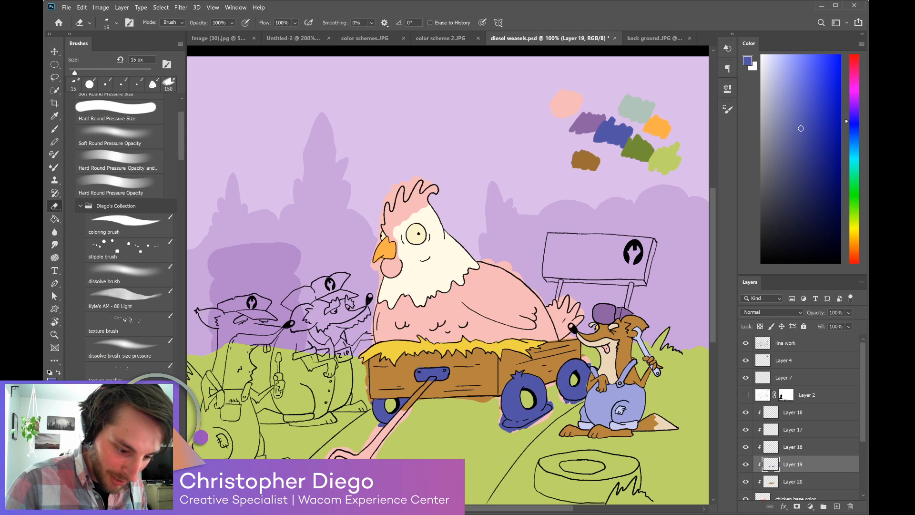
{"action": "key", "text": "b"}
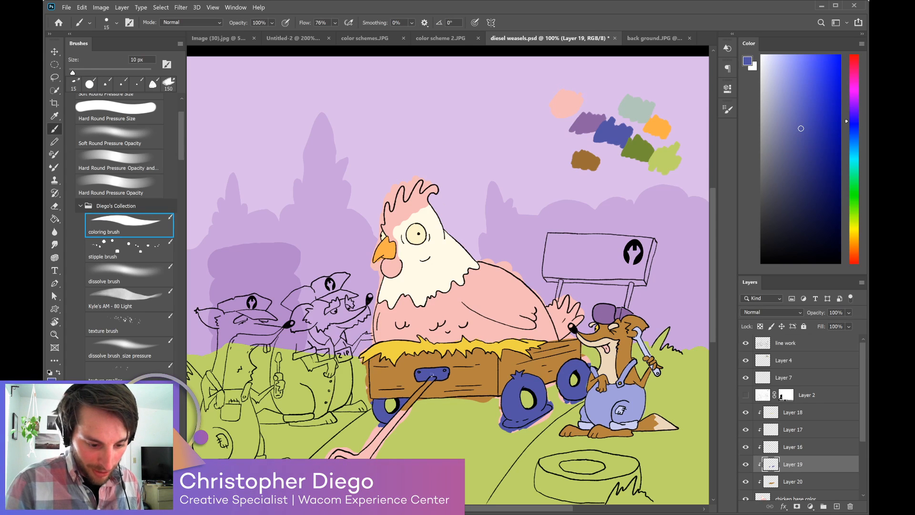
{"action": "mouse_move", "coordinate": [411, 401]}
{"action": "left_mouse_down"}
{"action": "mouse_move", "coordinate": [430, 382]}
{"action": "mouse_move", "coordinate": [370, 446]}
{"action": "left_mouse_up"}
{"action": "key", "text": "e"}
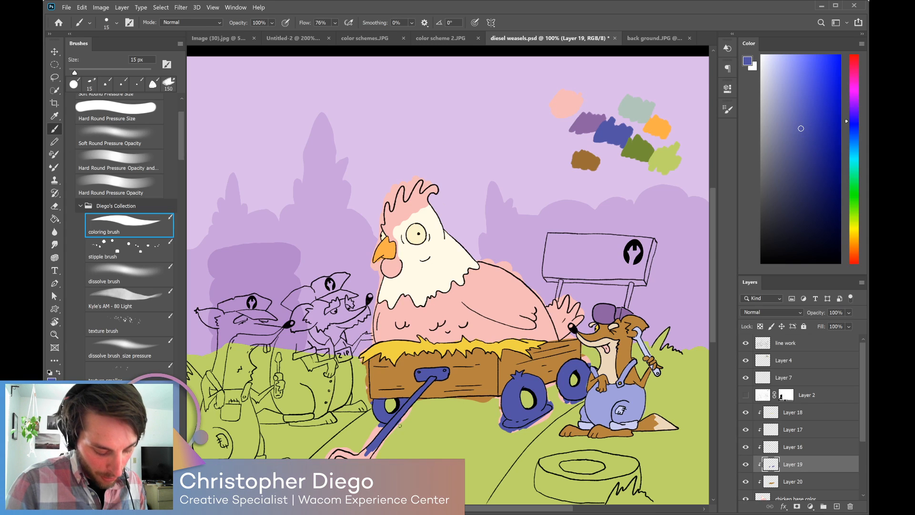
{"action": "key", "text": "e"}
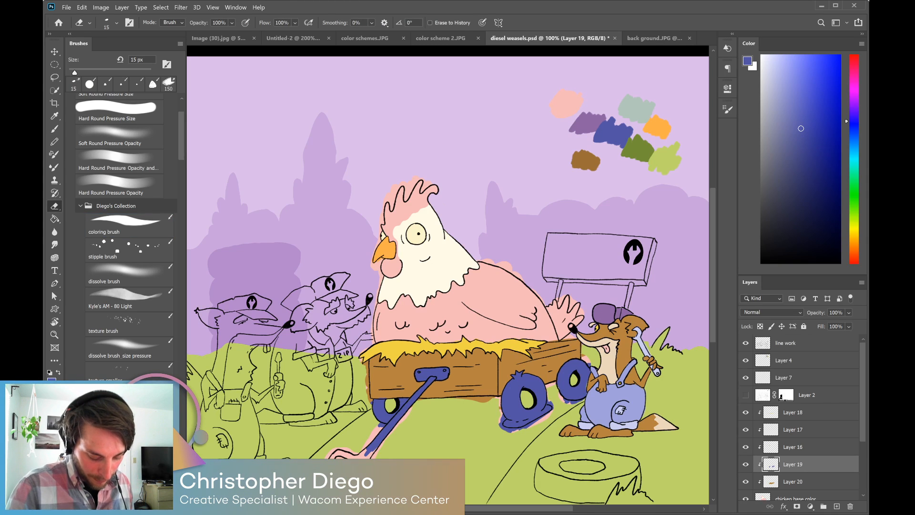
{"action": "key", "text": "b"}
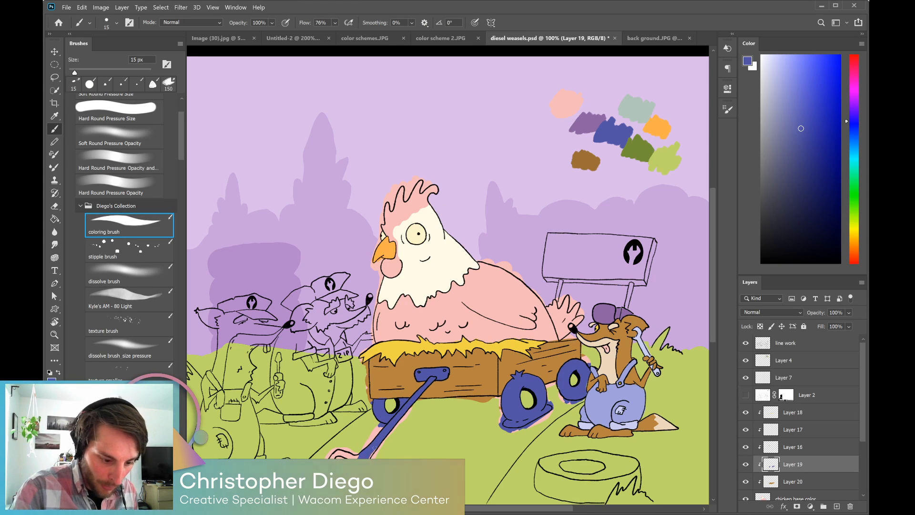
{"action": "key", "text": "e"}
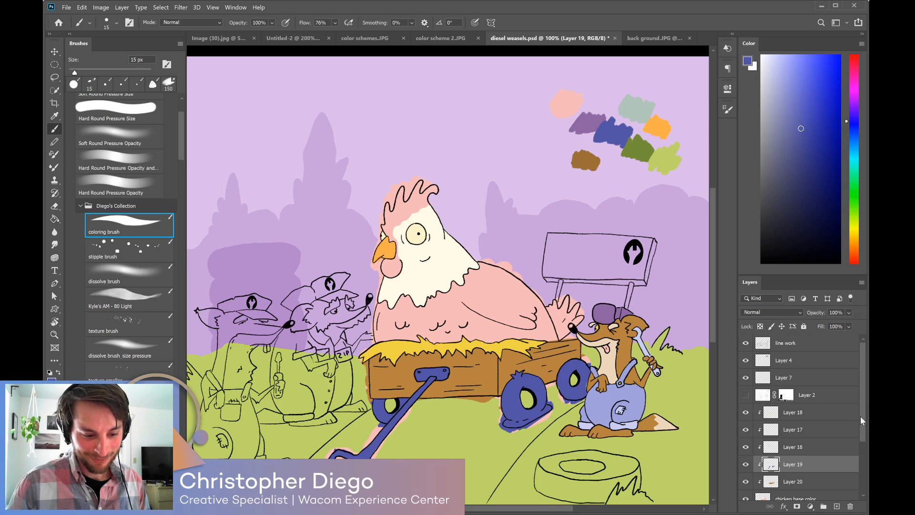
Erase the overflow around the wagon's flat front wheel and far-side wheel on the "chicken base color" layer.
{"action": "scroll", "coordinate": [864, 428], "scroll_direction": "down", "scroll_amount": 2}
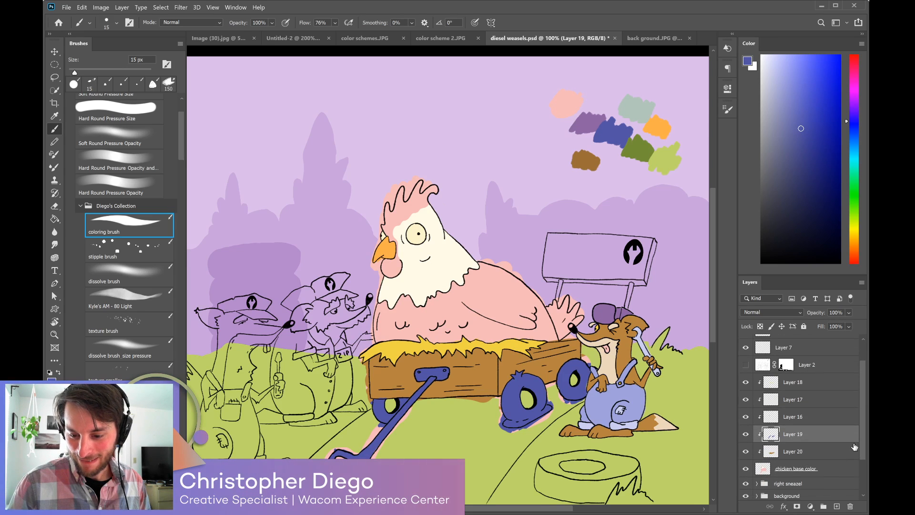
{"action": "left_click", "coordinate": [796, 468]}
{"action": "key", "text": "e"}
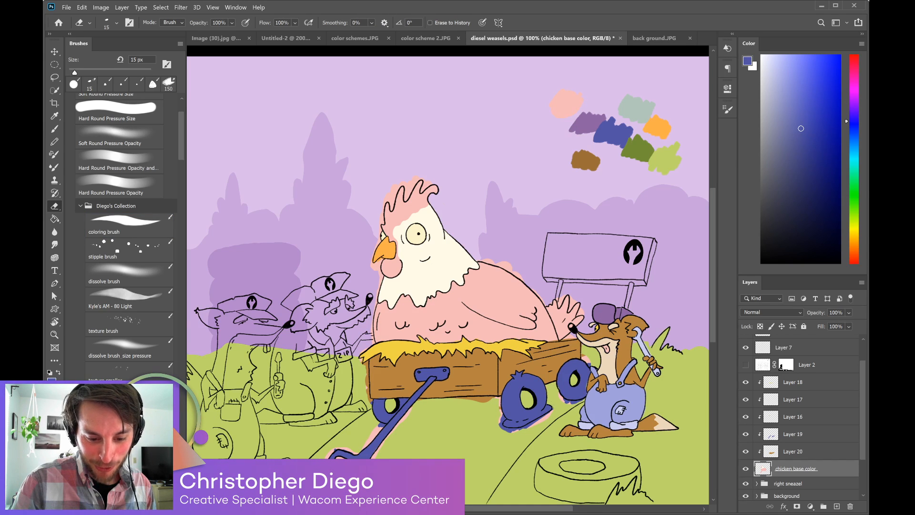
{"action": "left_click_drag", "start_coordinate": [551, 415], "coordinate": [530, 422]}
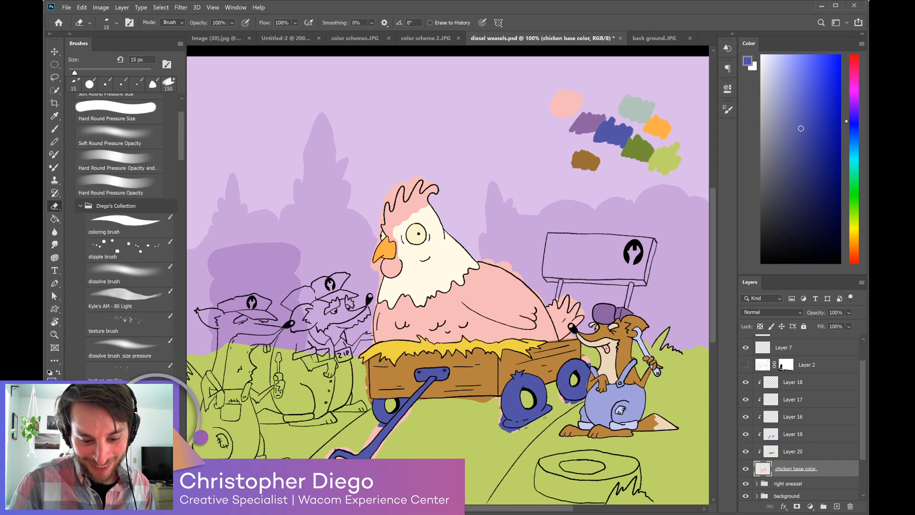
{"action": "left_click_drag", "start_coordinate": [517, 428], "coordinate": [512, 433]}
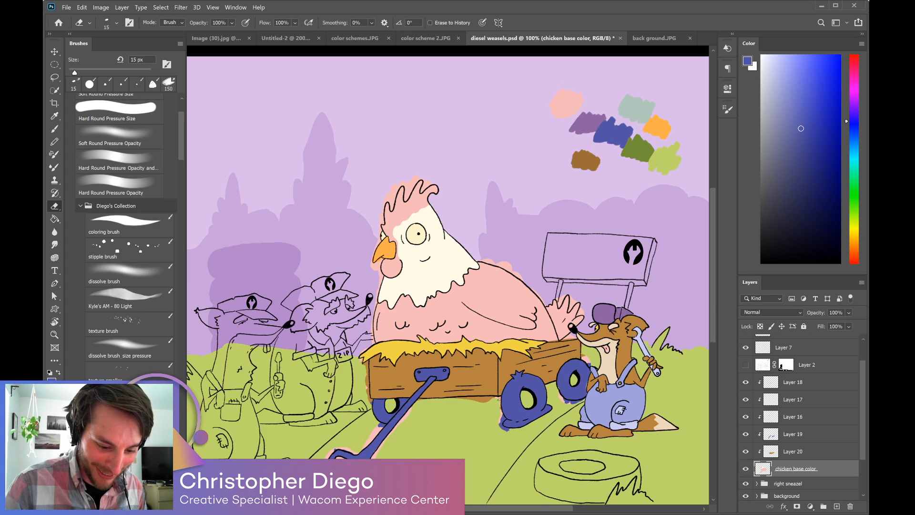
{"action": "mouse_move", "coordinate": [500, 425]}
{"action": "left_mouse_down"}
{"action": "mouse_move", "coordinate": [500, 416]}
{"action": "mouse_move", "coordinate": [508, 428]}
{"action": "left_mouse_up"}
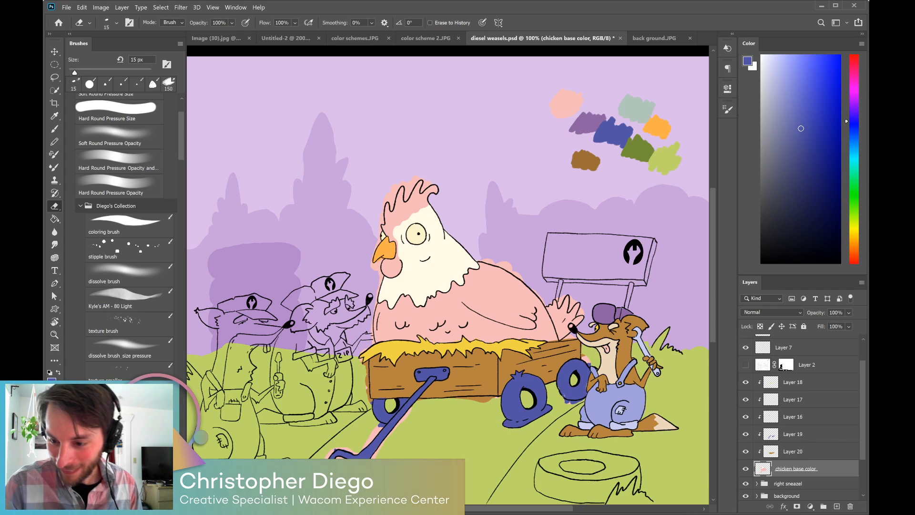
{"action": "left_click_drag", "start_coordinate": [565, 399], "coordinate": [571, 401]}
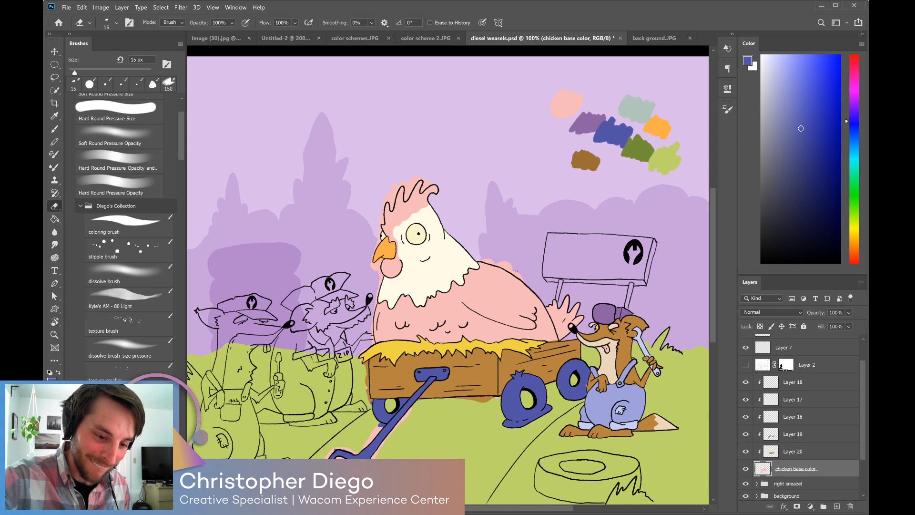
Erase the pink overflow along the chicken's back and around its beak and wattle.
{"action": "left_click_drag", "start_coordinate": [501, 264], "coordinate": [514, 267]}
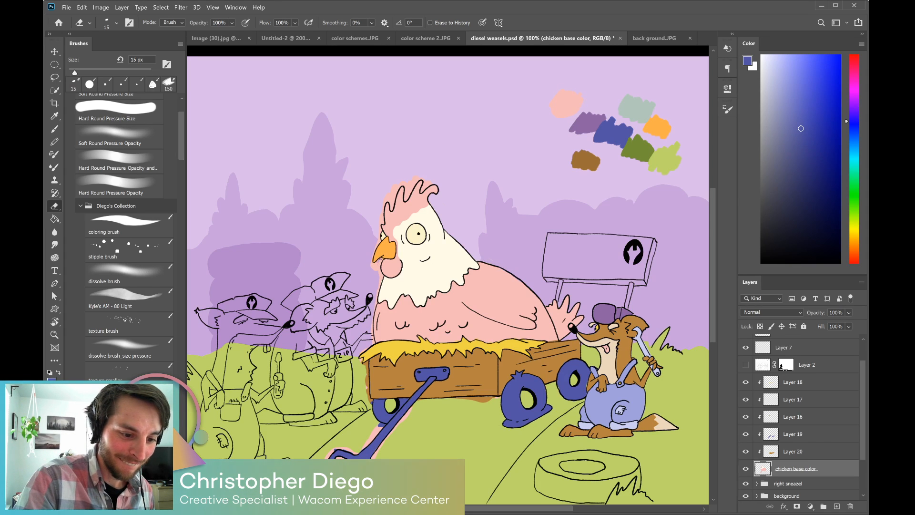
{"action": "left_click_drag", "start_coordinate": [379, 270], "coordinate": [371, 261]}
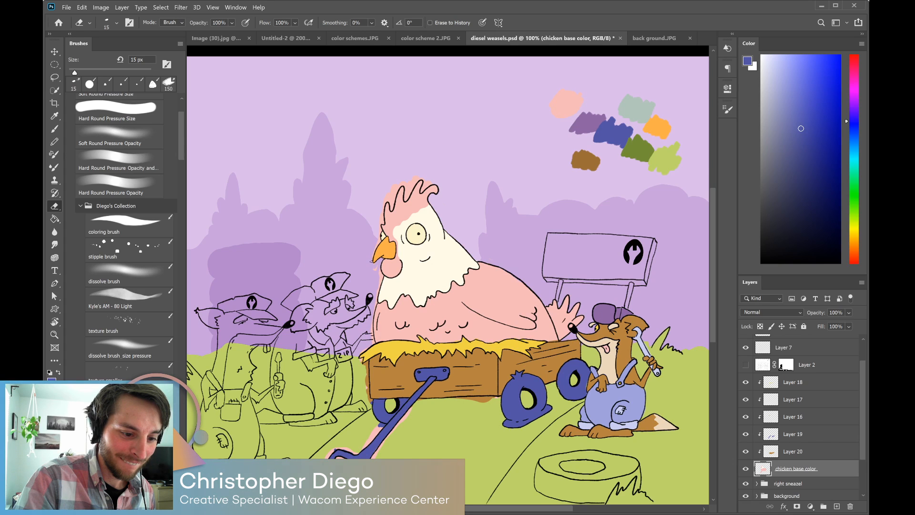
{"action": "left_click_drag", "start_coordinate": [382, 275], "coordinate": [377, 291]}
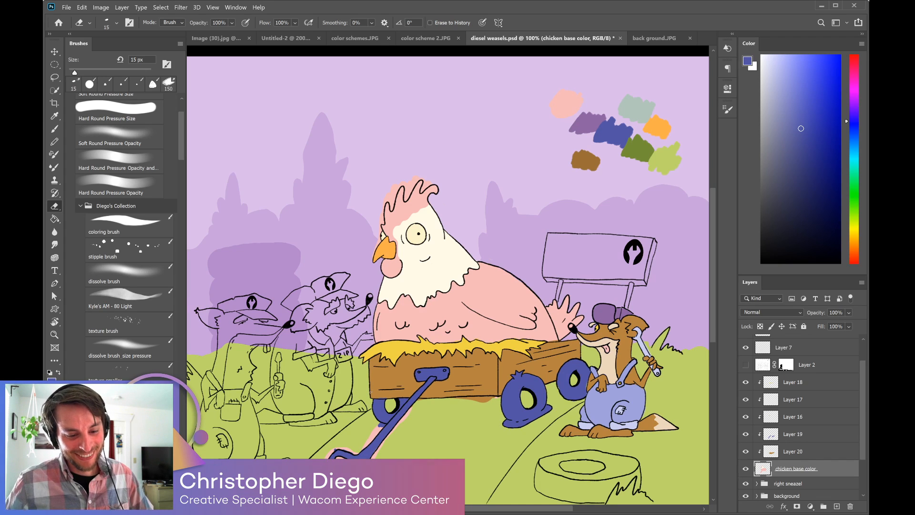
Erase the brown overflow along the wagon's underside between the wheels on the "chicken base color" layer.
{"action": "key", "text": "r"}
{"action": "left_click_drag", "start_coordinate": [615, 323], "coordinate": [505, 448]}
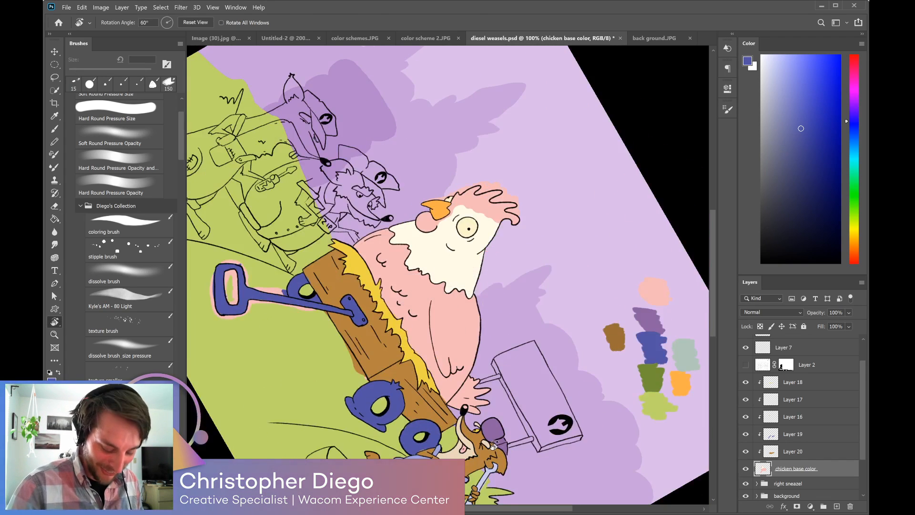
{"action": "key", "text": "e"}
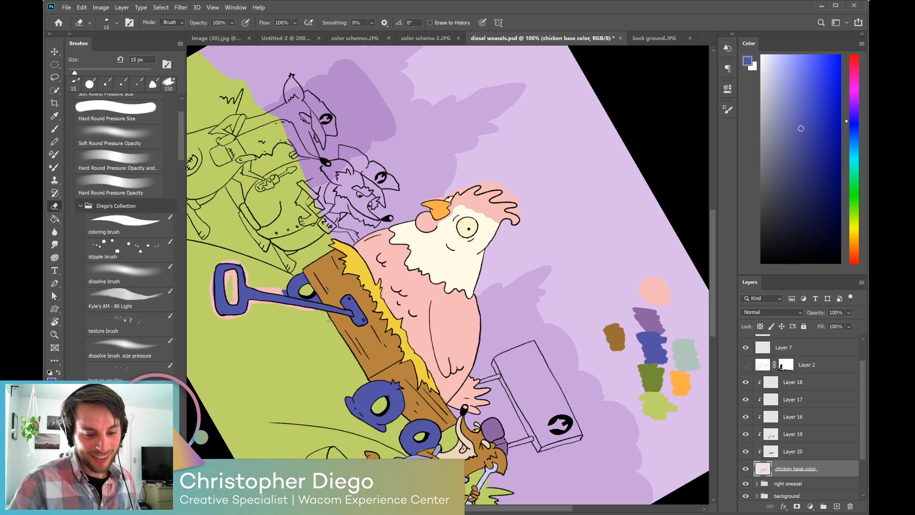
{"action": "left_click_drag", "start_coordinate": [491, 374], "coordinate": [596, 360]}
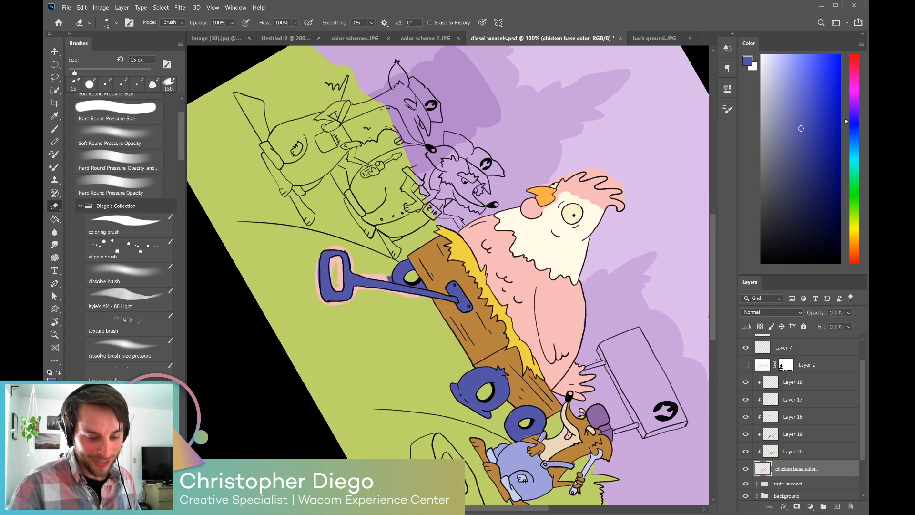
Erase the pink overflow inside the pull handle's grip and along both sides of its shaft with the 15 px eraser.
{"action": "key", "text": "r"}
{"action": "left_click_drag", "start_coordinate": [649, 426], "coordinate": [563, 138]}
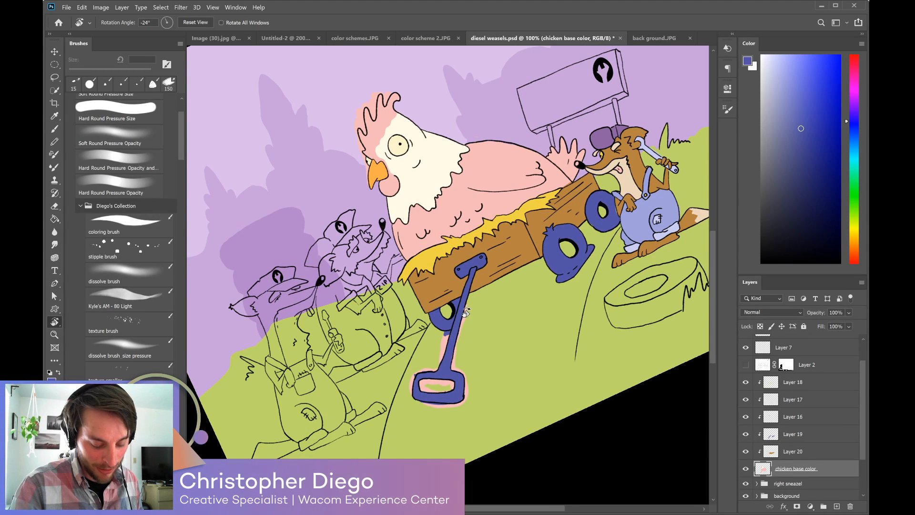
{"action": "key", "text": "e"}
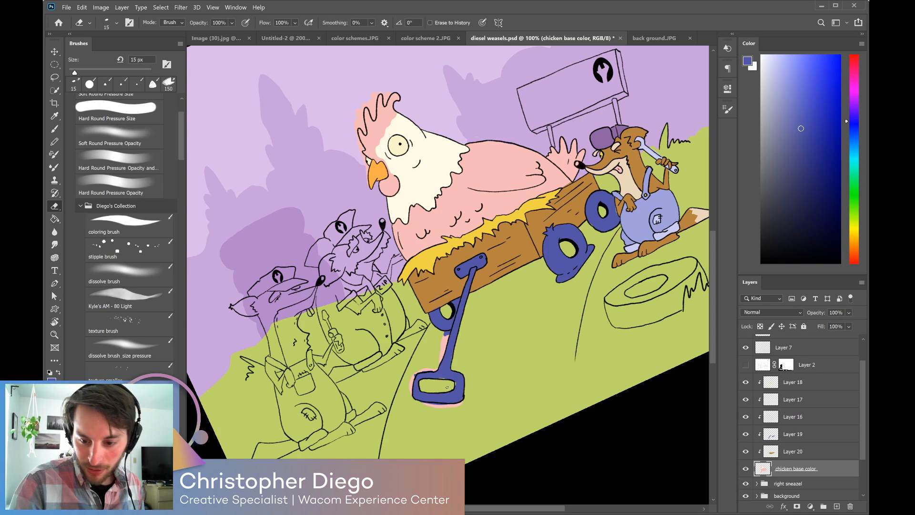
{"action": "key", "text": "b"}
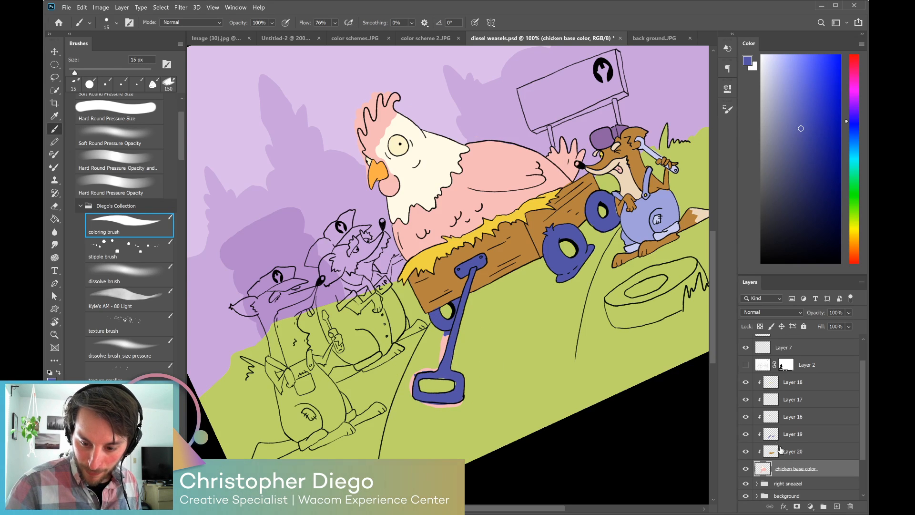
{"action": "left_click_drag", "start_coordinate": [447, 378], "coordinate": [456, 388]}
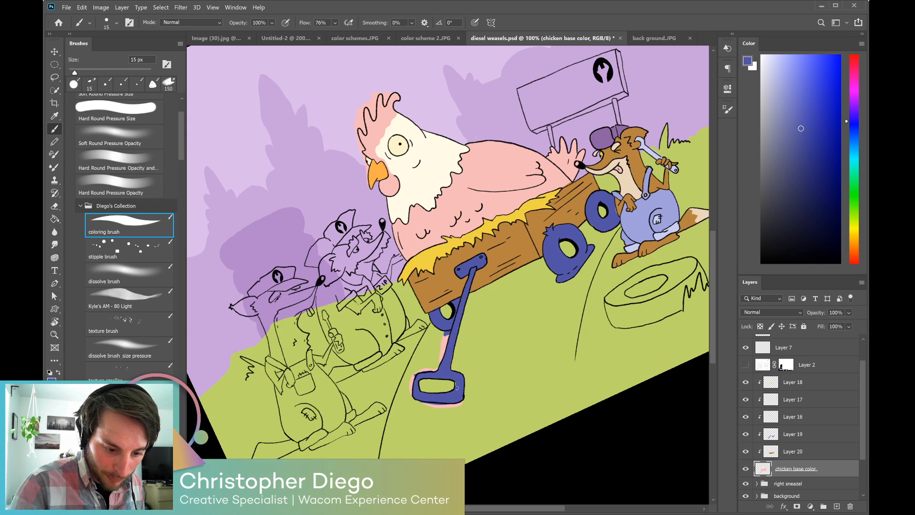
{"action": "key", "text": "e"}
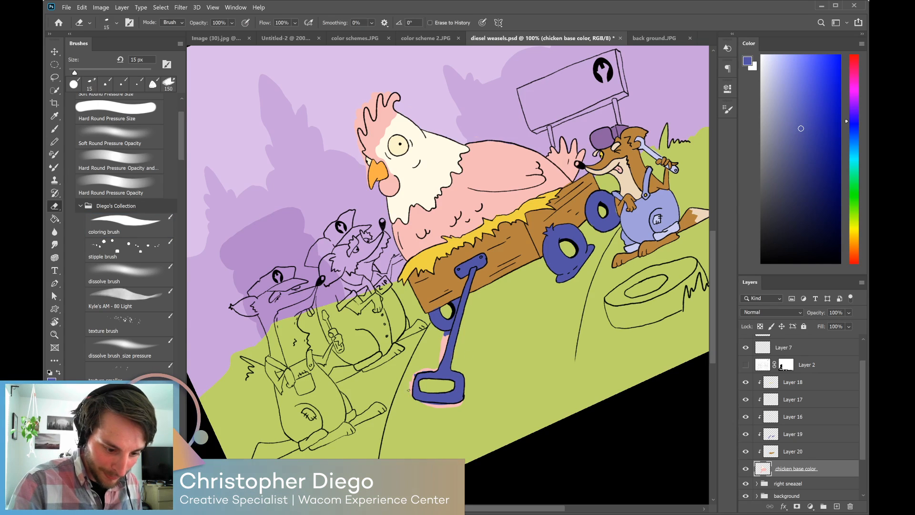
{"action": "left_click_drag", "start_coordinate": [448, 335], "coordinate": [444, 335]}
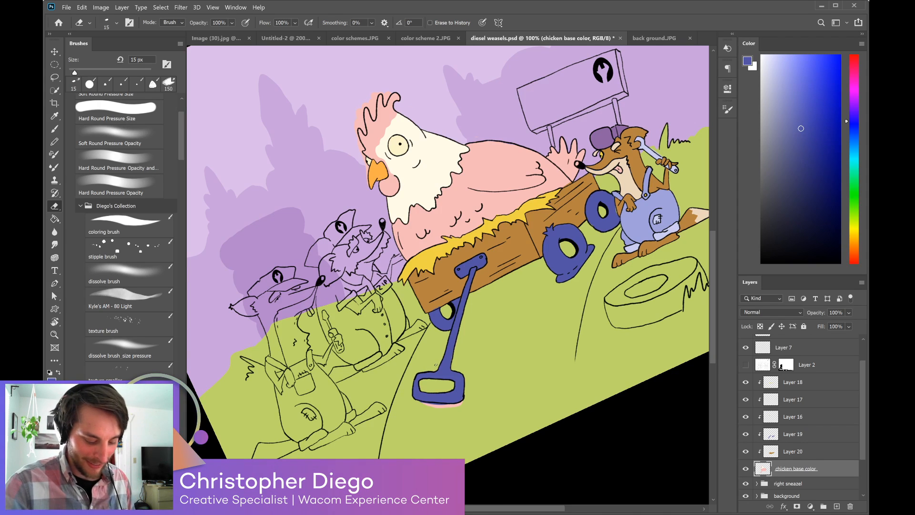
Erase the remaining pink overflow along the outer end of the handle's grip.
{"action": "key", "text": "r"}
{"action": "left_click_drag", "start_coordinate": [677, 305], "coordinate": [527, 443]}
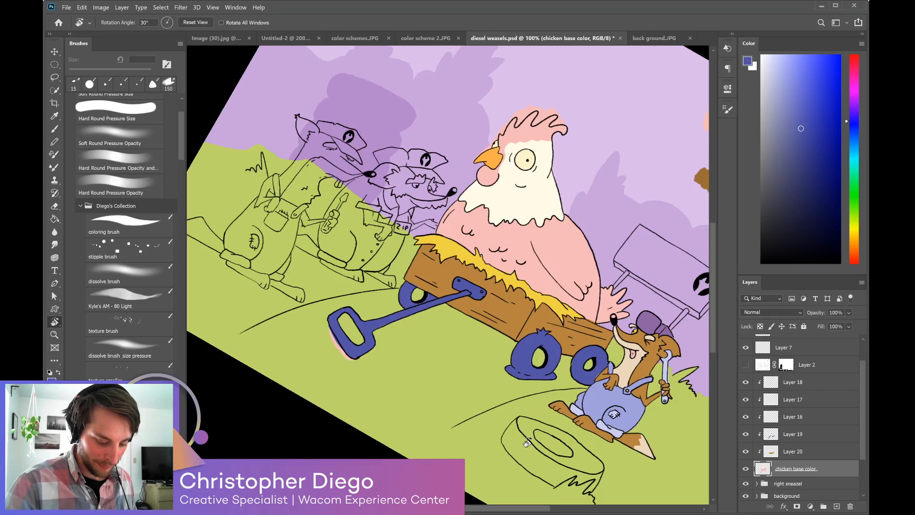
{"action": "key", "text": "e"}
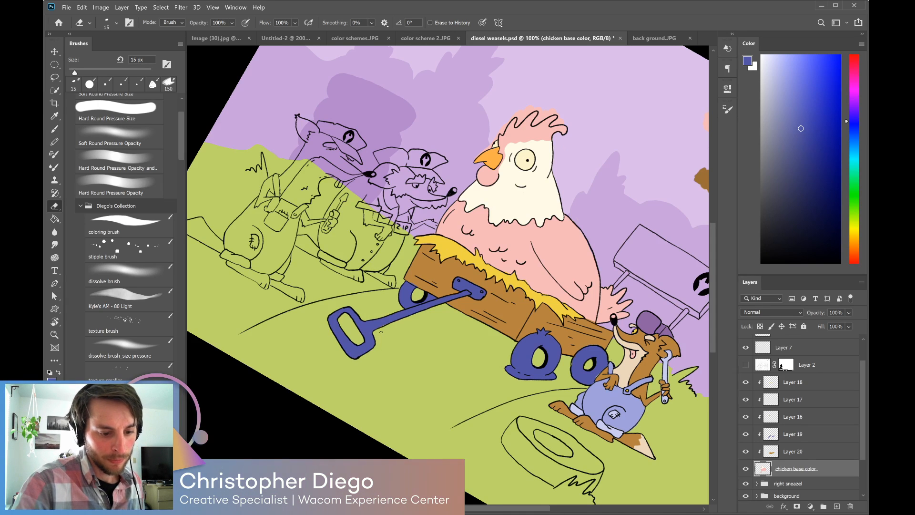
Return the canvas to 0° rotation and erase the pink overflow around the chicken's comb.
{"action": "key", "text": "r"}
{"action": "mouse_move", "coordinate": [658, 470]}
{"action": "left_mouse_down"}
{"action": "mouse_move", "coordinate": [675, 420]}
{"action": "mouse_move", "coordinate": [677, 345]}
{"action": "left_mouse_up"}
{"action": "left_click_drag", "start_coordinate": [640, 303], "coordinate": [637, 395]}
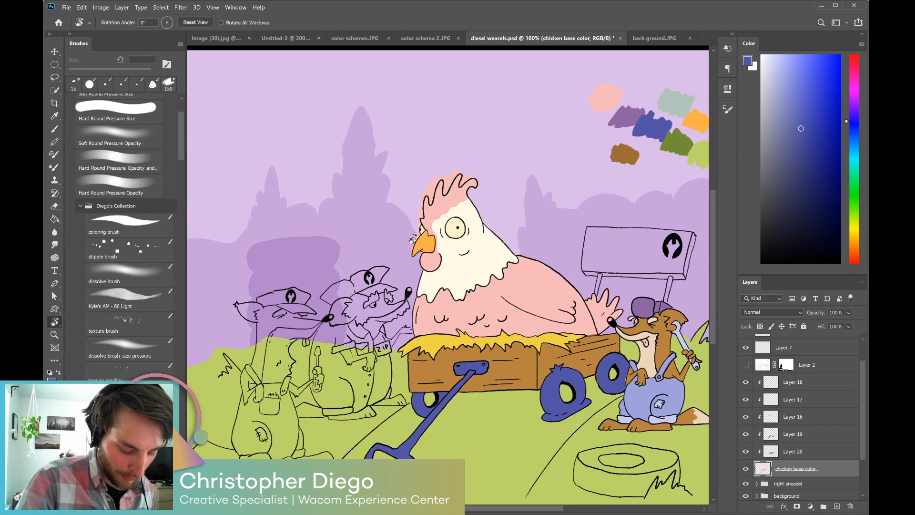
{"action": "key", "text": "e"}
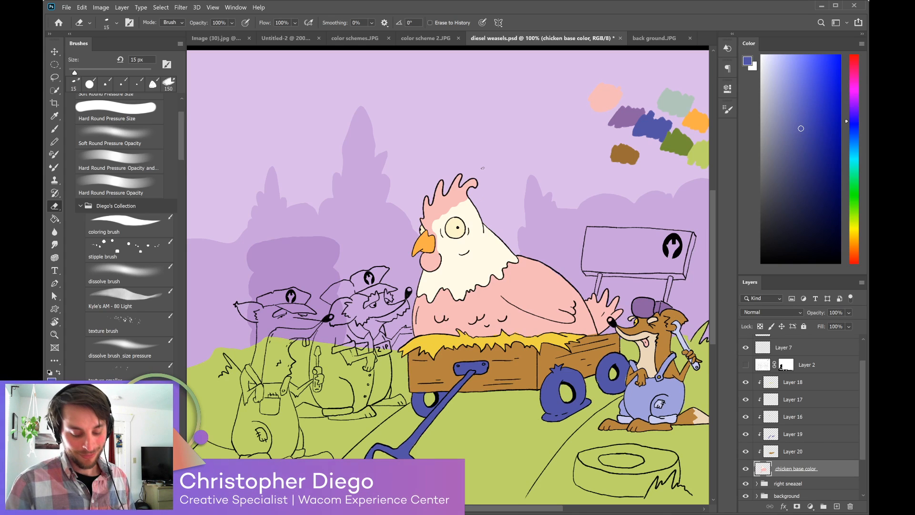
{"action": "key", "text": "b"}
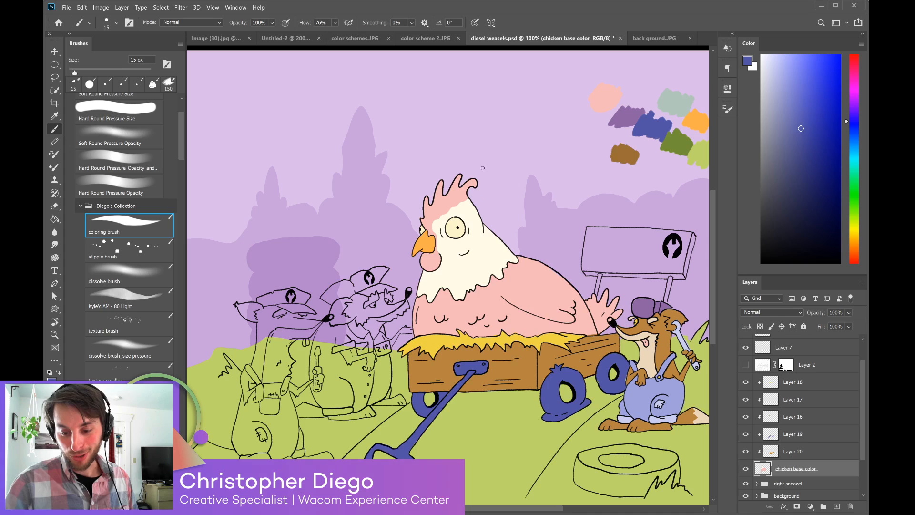
{"action": "left_click", "coordinate": [772, 452]}
{"action": "left_click", "coordinate": [591, 320], "text": "alt"}
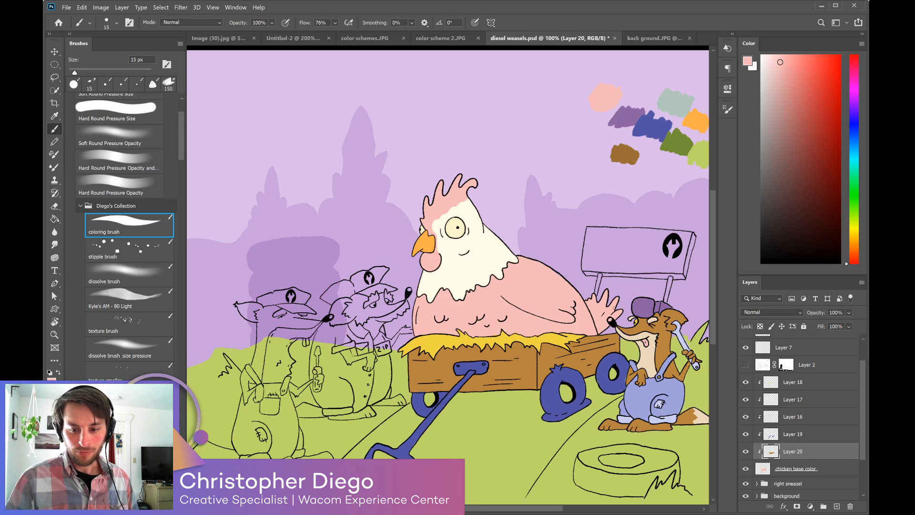
{"action": "left_click", "coordinate": [773, 434]}
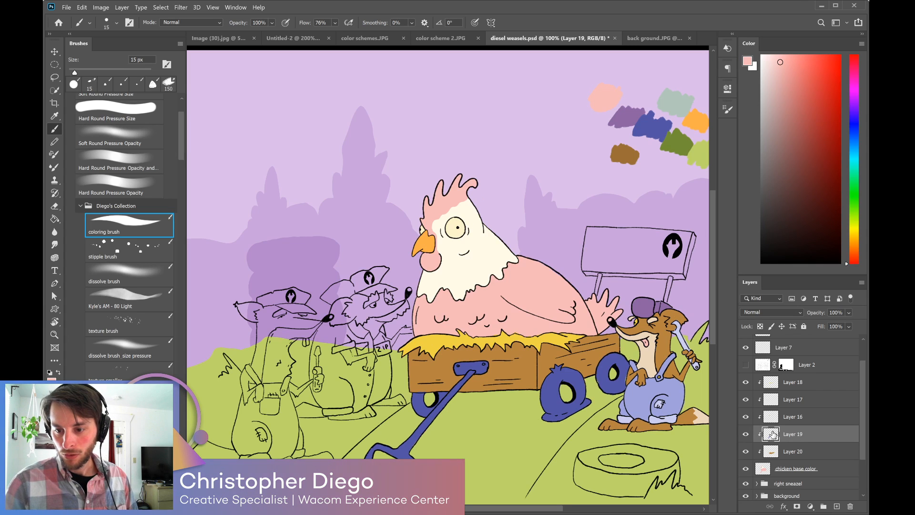
{"action": "left_click_drag", "start_coordinate": [493, 406], "coordinate": [508, 361]}
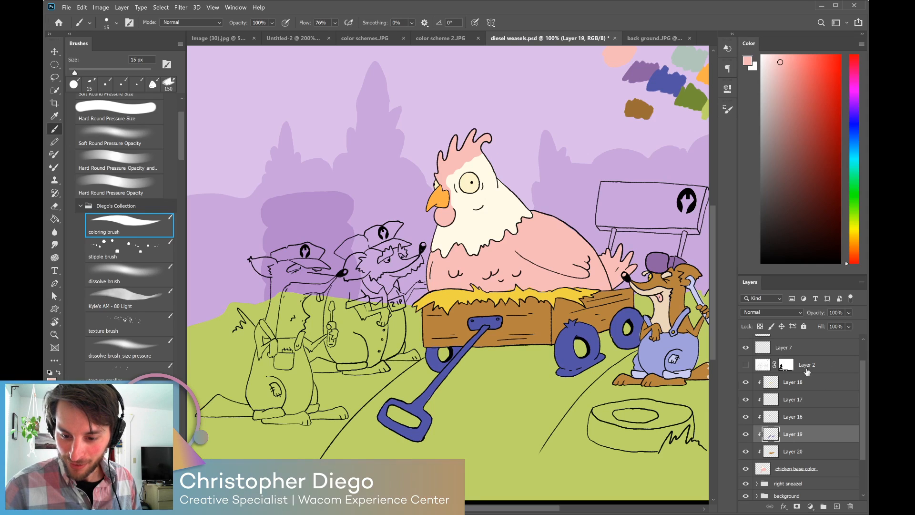
{"action": "left_click", "coordinate": [827, 364]}
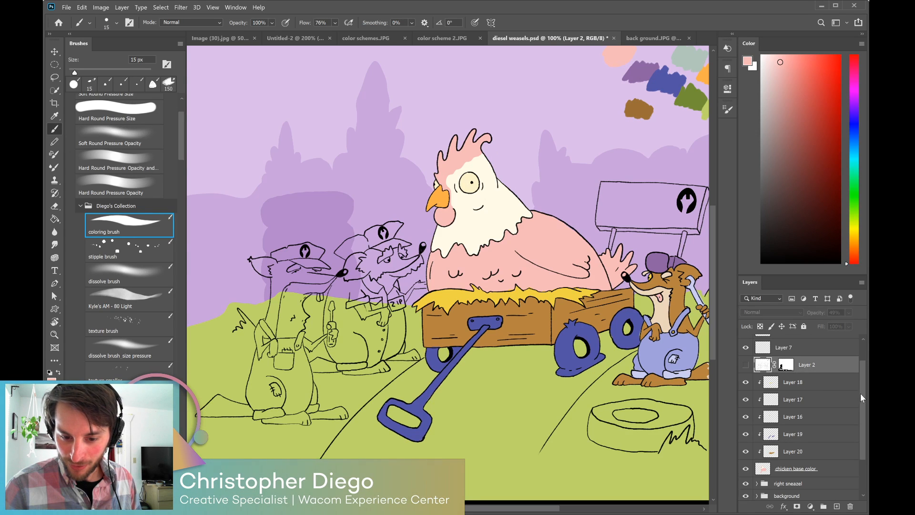
{"action": "left_click", "coordinate": [780, 455]}
{"action": "left_click", "coordinate": [781, 471]}
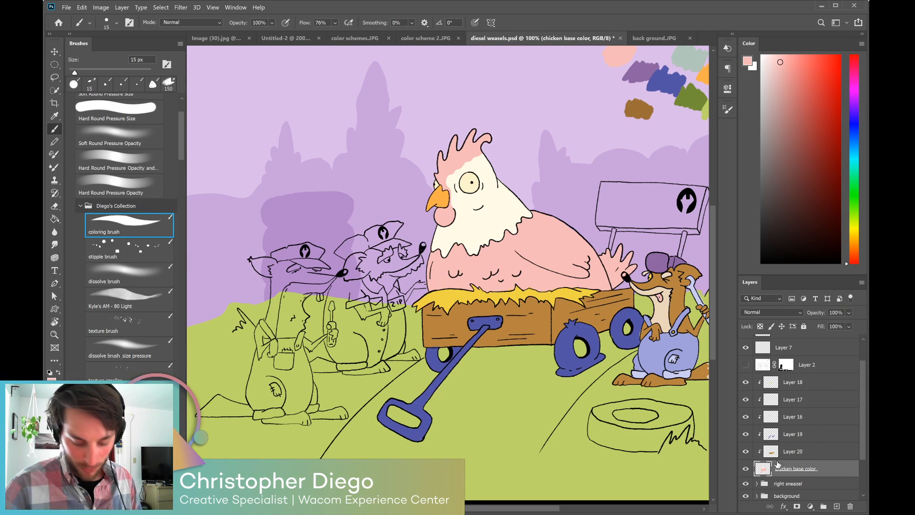
{"action": "left_click", "coordinate": [612, 335], "text": "alt"}
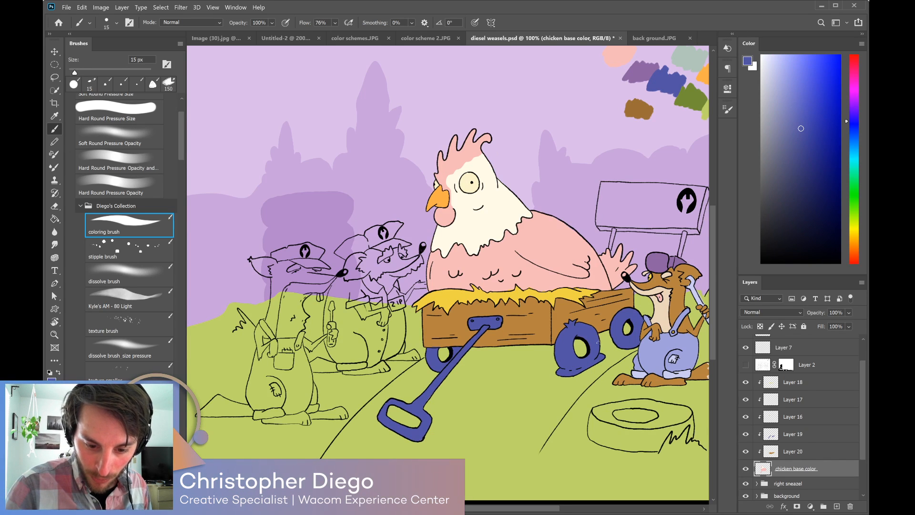
{"action": "key", "text": "e"}
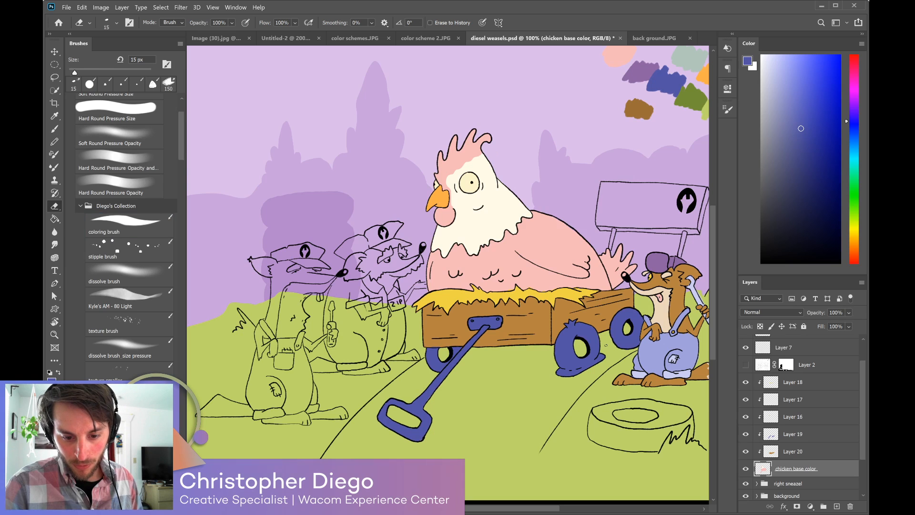
{"action": "left_click_drag", "start_coordinate": [650, 342], "coordinate": [588, 408]}
{"action": "key", "text": "ctrl+minus"}
{"action": "key", "text": "ctrl+minus"}
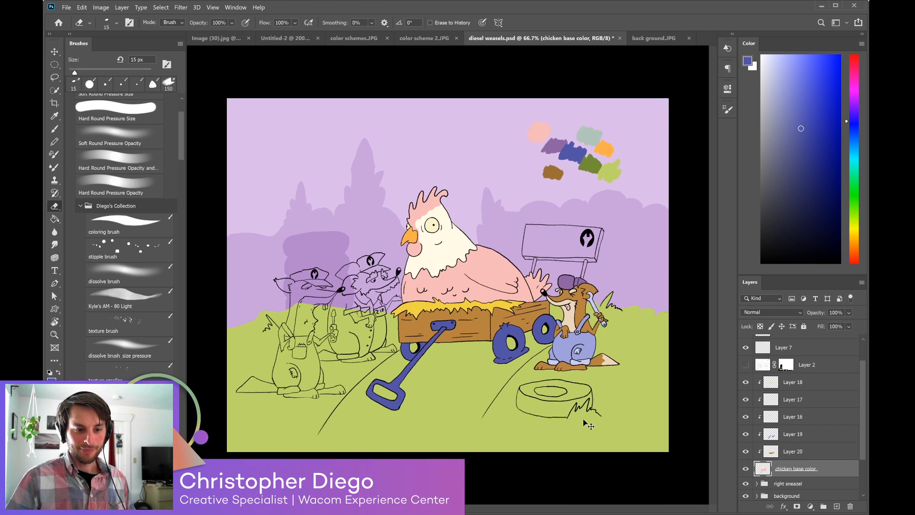
{"action": "key", "text": "ctrl+plus"}
Group the layers from "chicken base color" up to Layer 18 and name the group "chicken".
{"action": "key", "text": "b"}
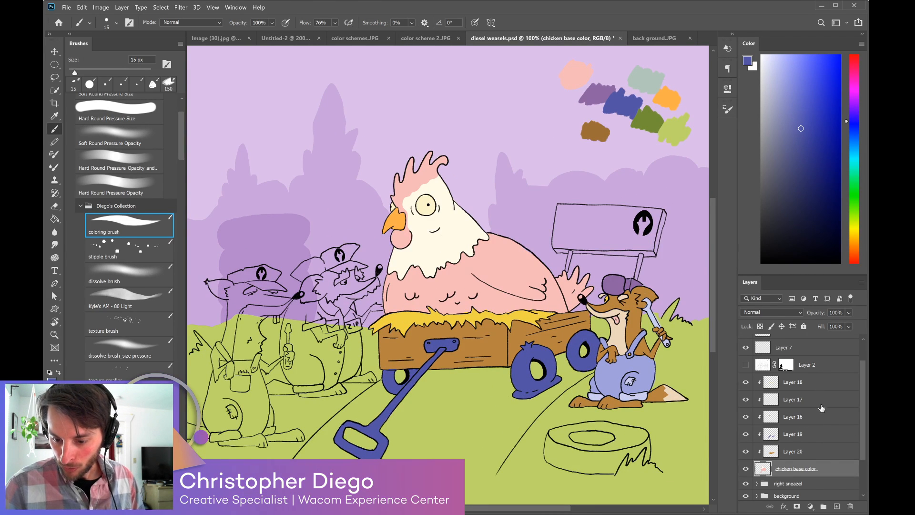
{"action": "left_click", "coordinate": [815, 383], "text": "shift"}
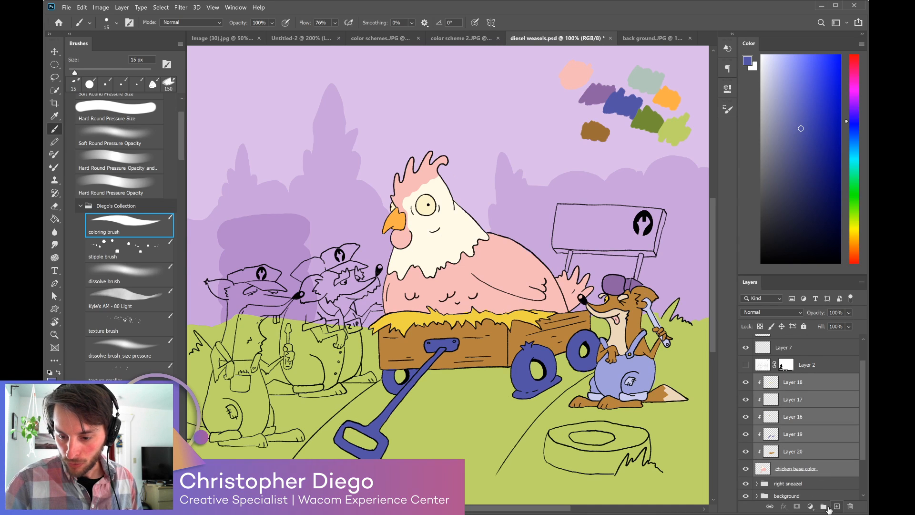
{"action": "left_click", "coordinate": [829, 507]}
{"action": "double_click", "coordinate": [786, 409]}
{"action": "type", "text": "chicken"}
{"action": "key", "text": "Return"}
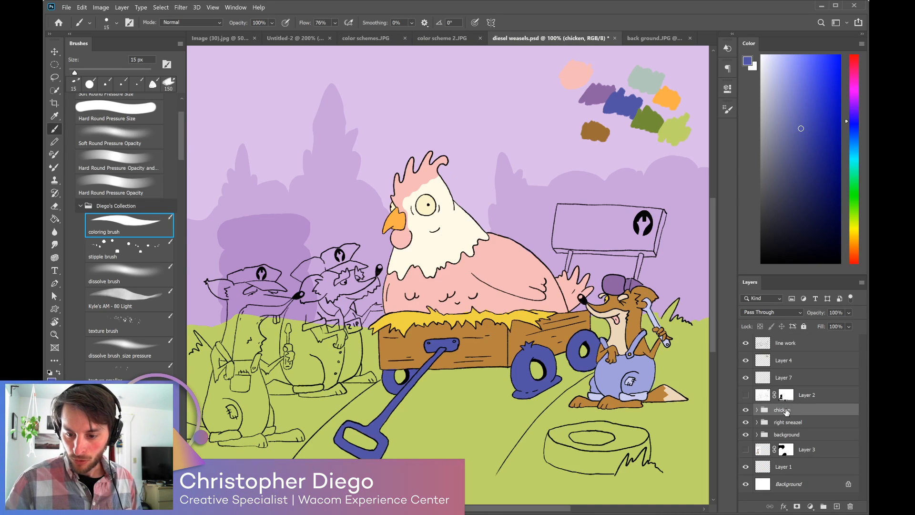
Paint the tire lying on the grass with the weasel hat's purple on a new layer, using a 35 px brush.
{"action": "left_click", "coordinate": [837, 507]}
{"action": "left_click", "coordinate": [618, 286], "text": "alt"}
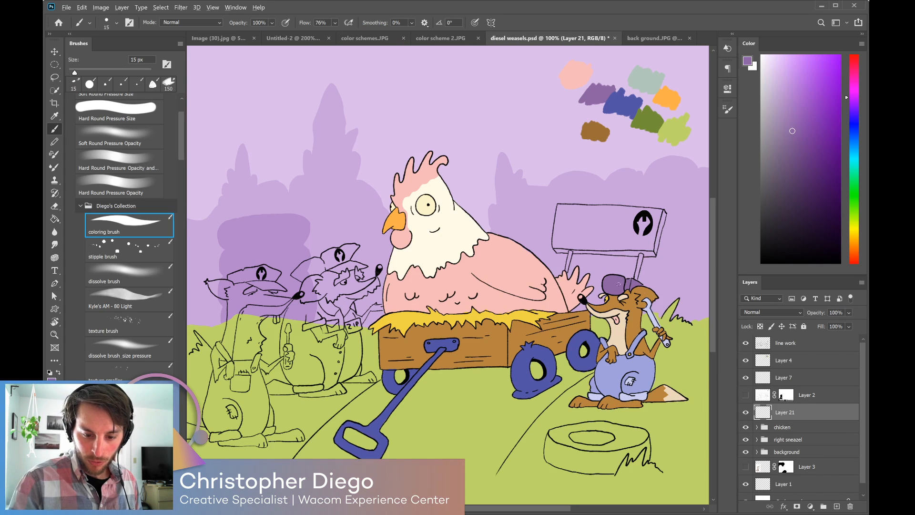
{"action": "key", "text": "bracketright"}
{"action": "key", "text": "bracketright"}
{"action": "key", "text": "bracketright"}
{"action": "key", "text": "bracketright"}
{"action": "mouse_move", "coordinate": [612, 438]}
{"action": "left_mouse_down"}
{"action": "mouse_move", "coordinate": [581, 433]}
{"action": "mouse_move", "coordinate": [590, 439]}
{"action": "mouse_move", "coordinate": [611, 303]}
{"action": "mouse_move", "coordinate": [598, 443]}
{"action": "mouse_move", "coordinate": [583, 453]}
{"action": "mouse_move", "coordinate": [568, 432]}
{"action": "mouse_move", "coordinate": [554, 431]}
{"action": "mouse_move", "coordinate": [547, 456]}
{"action": "mouse_move", "coordinate": [561, 461]}
{"action": "mouse_move", "coordinate": [548, 459]}
{"action": "mouse_move", "coordinate": [579, 459]}
{"action": "mouse_move", "coordinate": [588, 470]}
{"action": "mouse_move", "coordinate": [617, 452]}
{"action": "mouse_move", "coordinate": [596, 467]}
{"action": "mouse_move", "coordinate": [610, 468]}
{"action": "mouse_move", "coordinate": [616, 451]}
{"action": "mouse_move", "coordinate": [612, 470]}
{"action": "mouse_move", "coordinate": [623, 434]}
{"action": "mouse_move", "coordinate": [568, 431]}
{"action": "mouse_move", "coordinate": [631, 447]}
{"action": "left_mouse_up"}
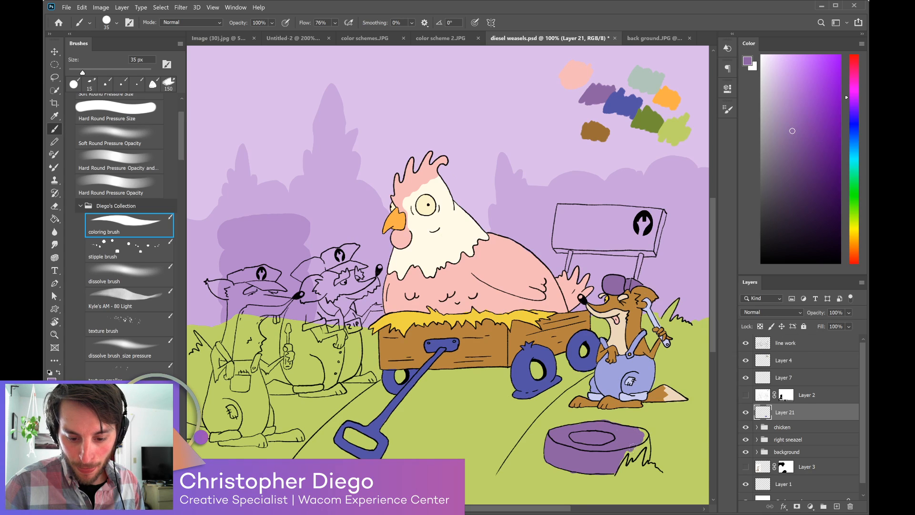
Fill the tire's remaining edge around the grass blades with purple, using a 20 px brush.
{"action": "key", "text": "bracketleft"}
{"action": "key", "text": "bracketleft"}
{"action": "mouse_move", "coordinate": [632, 451]}
{"action": "left_mouse_down"}
{"action": "mouse_move", "coordinate": [640, 431]}
{"action": "mouse_move", "coordinate": [646, 443]}
{"action": "mouse_move", "coordinate": [638, 429]}
{"action": "mouse_move", "coordinate": [633, 459]}
{"action": "left_mouse_up"}
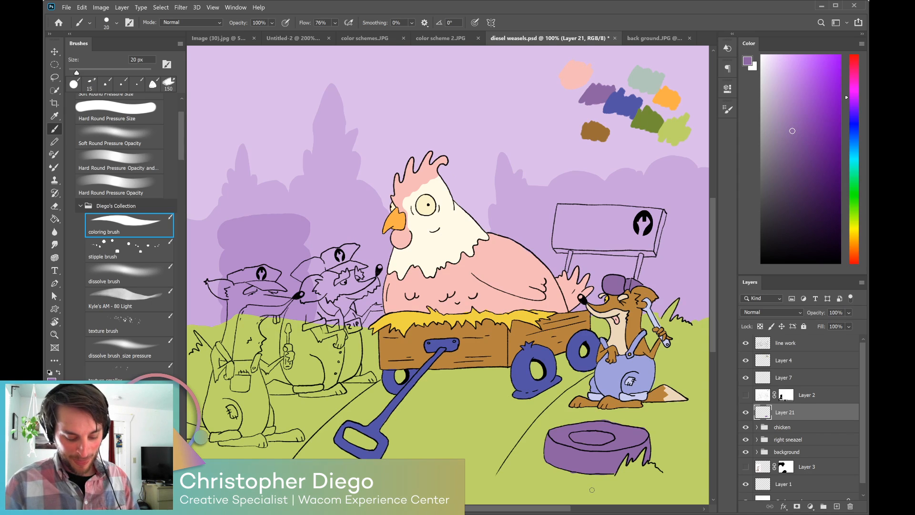
Paint the tire's upper face around its hole with the sign's light purple on a new layer clipped to the tire's base.
{"action": "left_click", "coordinate": [606, 233], "text": "alt"}
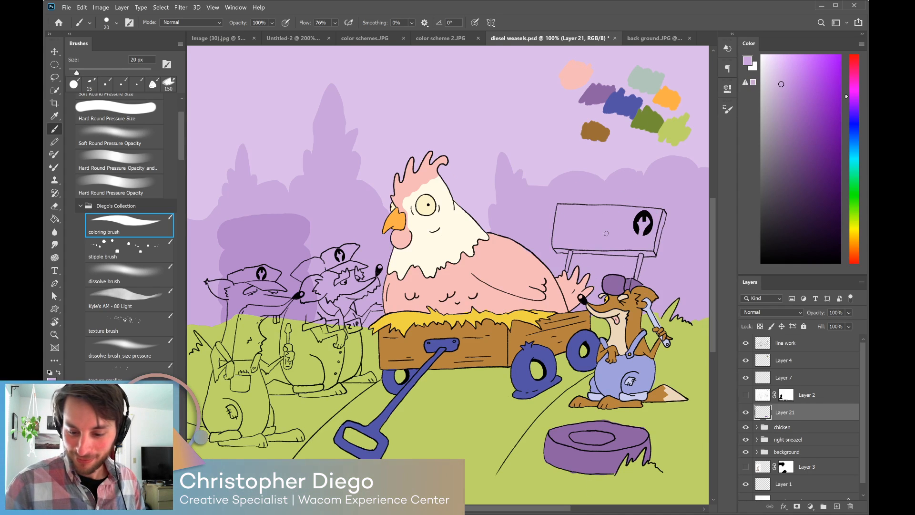
{"action": "left_click", "coordinate": [836, 506]}
{"action": "left_click", "coordinate": [821, 421], "text": "alt"}
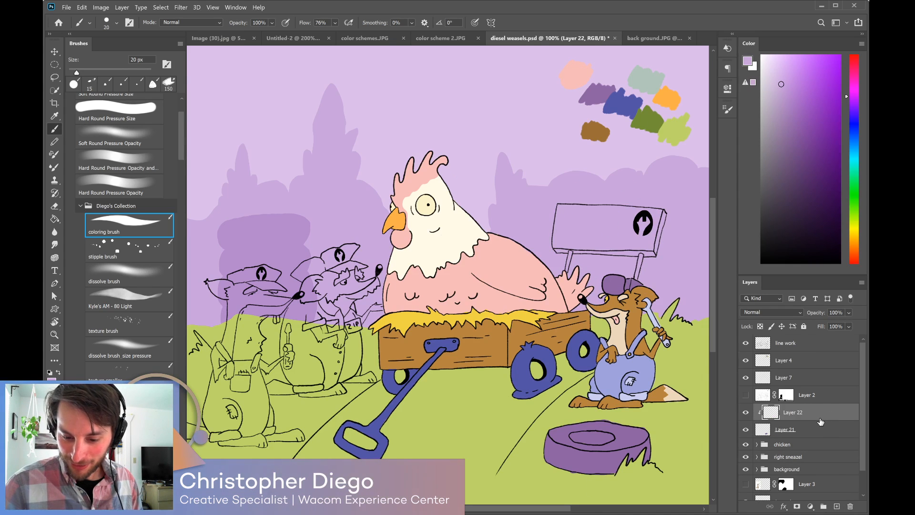
{"action": "mouse_move", "coordinate": [592, 423]}
{"action": "left_mouse_down"}
{"action": "mouse_move", "coordinate": [551, 431]}
{"action": "mouse_move", "coordinate": [616, 426]}
{"action": "mouse_move", "coordinate": [603, 421]}
{"action": "mouse_move", "coordinate": [641, 435]}
{"action": "mouse_move", "coordinate": [603, 427]}
{"action": "mouse_move", "coordinate": [616, 445]}
{"action": "mouse_move", "coordinate": [623, 432]}
{"action": "mouse_move", "coordinate": [616, 442]}
{"action": "mouse_move", "coordinate": [640, 437]}
{"action": "mouse_move", "coordinate": [614, 445]}
{"action": "mouse_move", "coordinate": [646, 435]}
{"action": "mouse_move", "coordinate": [613, 450]}
{"action": "left_mouse_up"}
{"action": "key", "text": "r"}
{"action": "left_click_drag", "start_coordinate": [658, 418], "coordinate": [428, 443]}
{"action": "left_click_drag", "start_coordinate": [429, 443], "coordinate": [469, 291]}
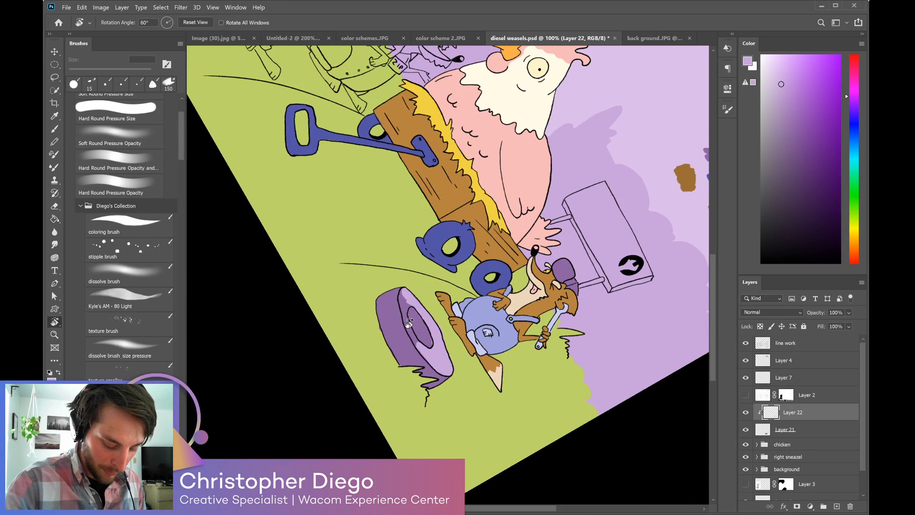
{"action": "key", "text": "b"}
{"action": "mouse_move", "coordinate": [414, 342]}
{"action": "left_mouse_down"}
{"action": "mouse_move", "coordinate": [400, 291]}
{"action": "mouse_move", "coordinate": [410, 327]}
{"action": "left_mouse_up"}
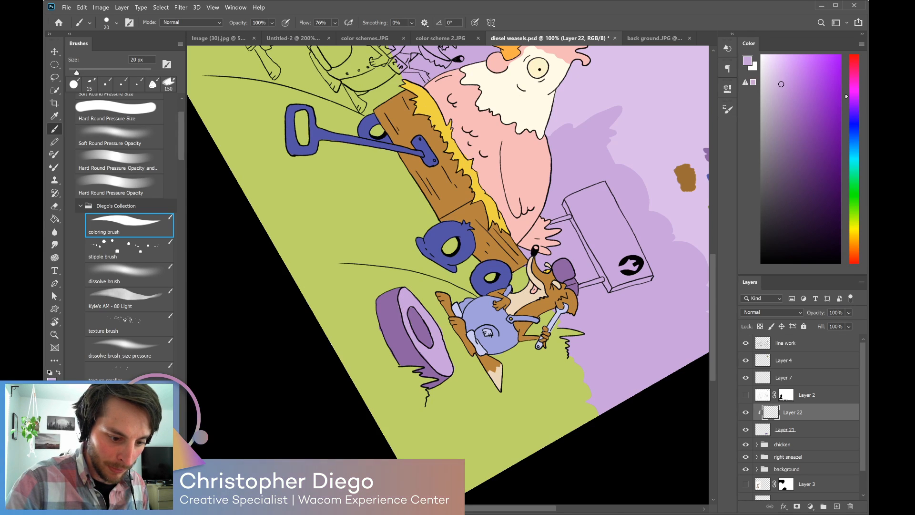
Clean up the light purple edge around the tire's hole with the 15 px eraser on Layer 22, and select Layer 21.
{"action": "key", "text": "e"}
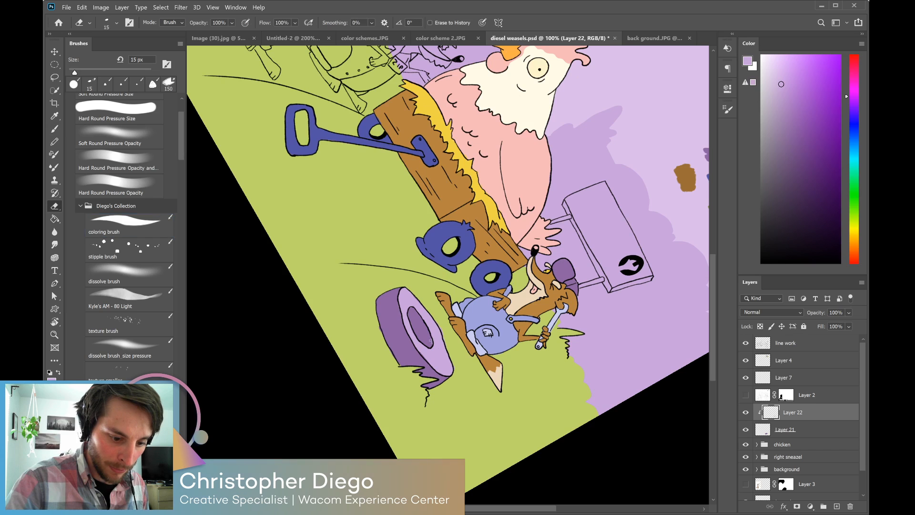
{"action": "key", "text": "b"}
{"action": "key", "text": "e"}
{"action": "left_click_drag", "start_coordinate": [430, 337], "coordinate": [425, 324]}
{"action": "key", "text": "b"}
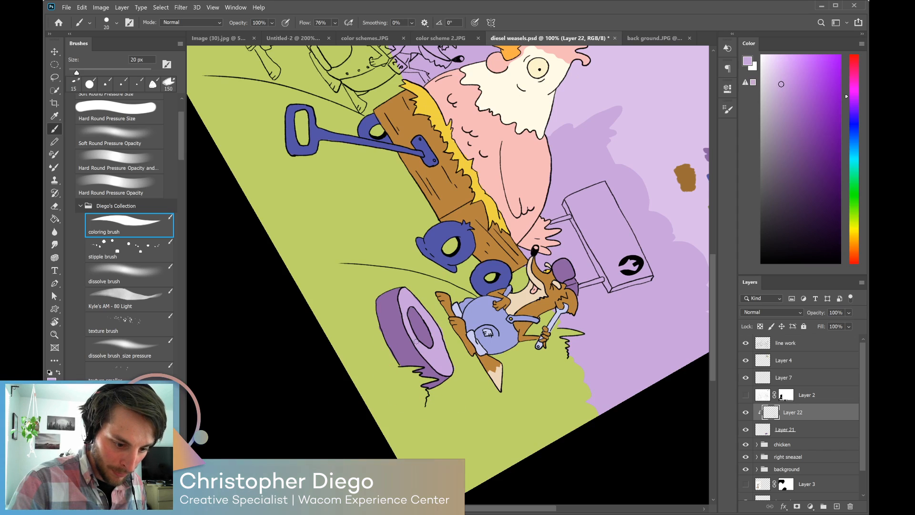
{"action": "left_click", "coordinate": [794, 429]}
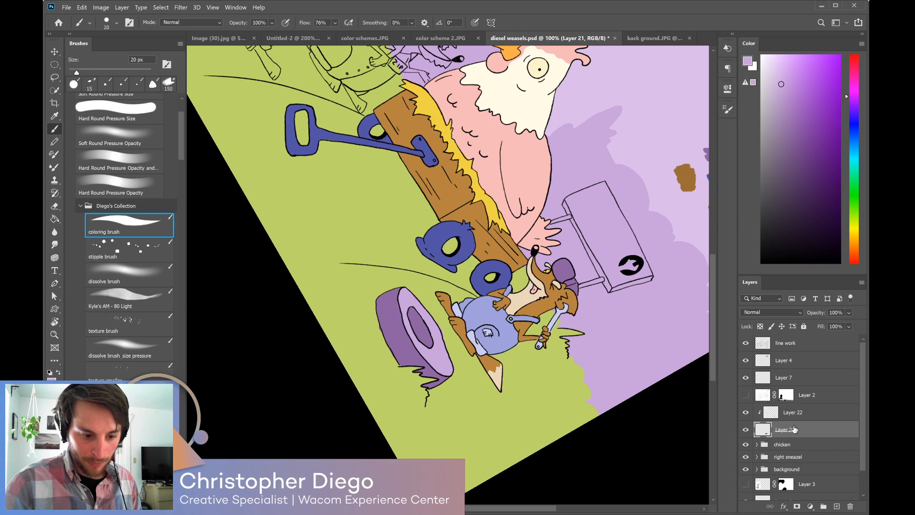
Touch up the purple edge of the tire's base on Layer 21 with the 15 px eraser and return the canvas to upright.
{"action": "key", "text": "e"}
{"action": "left_click_drag", "start_coordinate": [445, 340], "coordinate": [448, 348]}
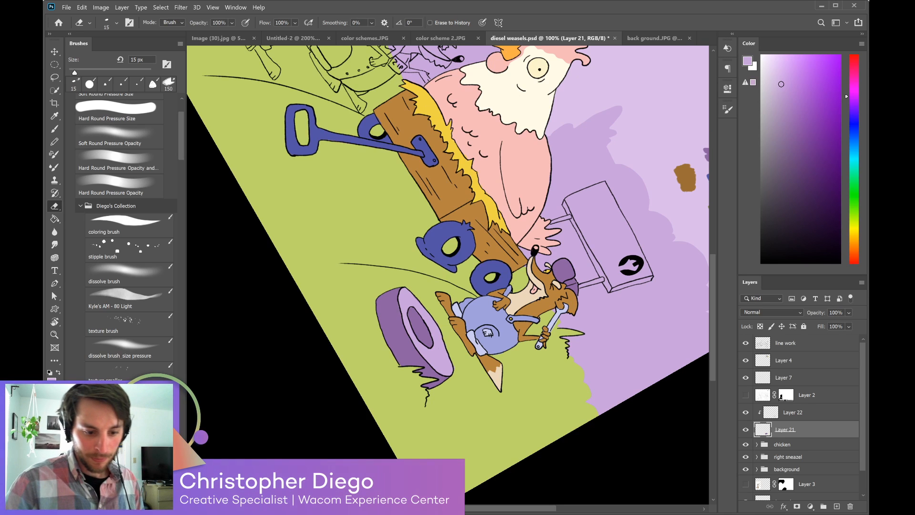
{"action": "key", "text": "r"}
{"action": "mouse_move", "coordinate": [625, 423]}
{"action": "left_mouse_down"}
{"action": "mouse_move", "coordinate": [658, 343]}
{"action": "mouse_move", "coordinate": [657, 227]}
{"action": "left_mouse_up"}
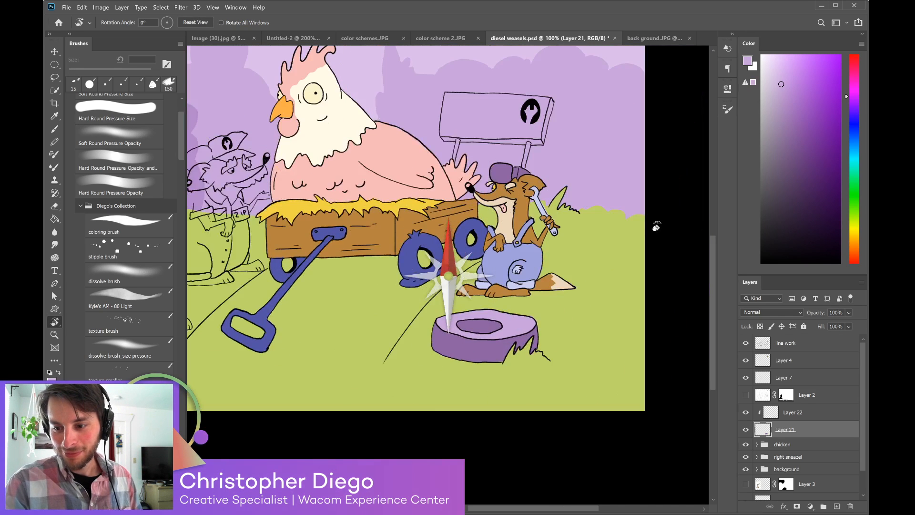
Group the tire's base layer with its clipped Layer 22 and name the group "tire".
{"action": "left_click_drag", "start_coordinate": [534, 328], "coordinate": [548, 364]}
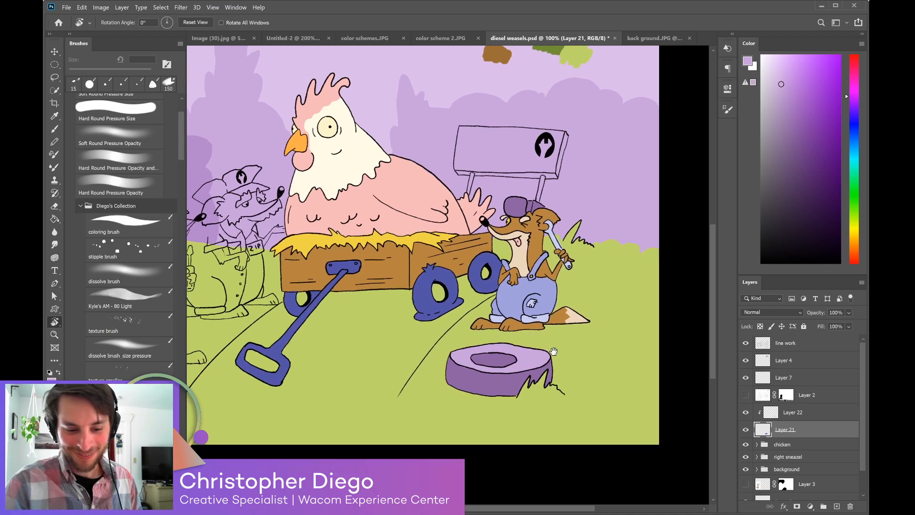
{"action": "left_click_drag", "start_coordinate": [447, 377], "coordinate": [468, 375]}
{"action": "key", "text": "e"}
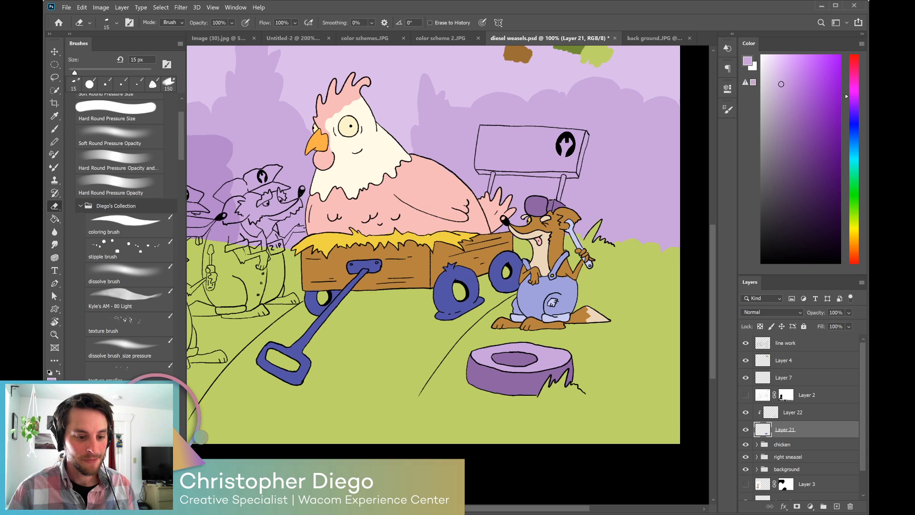
{"action": "left_click_drag", "start_coordinate": [497, 368], "coordinate": [598, 373]}
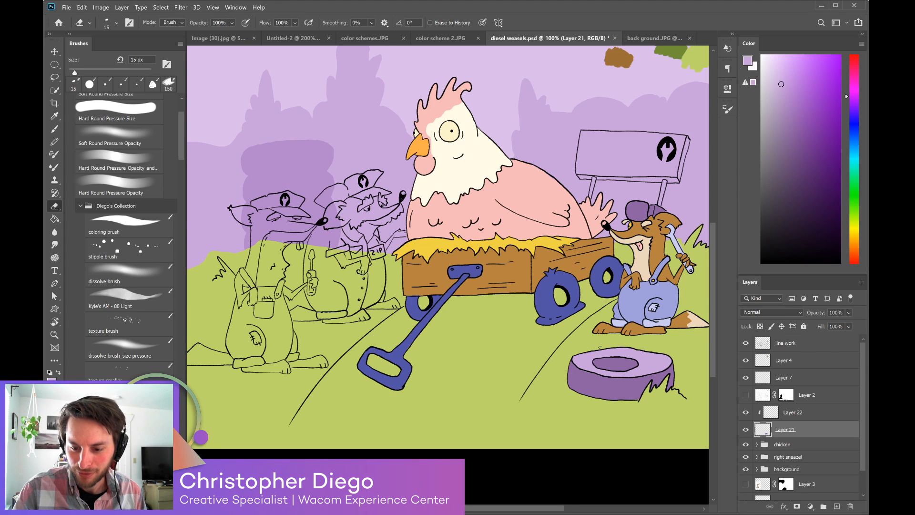
{"action": "left_click", "coordinate": [796, 412], "text": "shift"}
{"action": "key", "text": "ctrl+g"}
{"action": "double_click", "coordinate": [796, 410]}
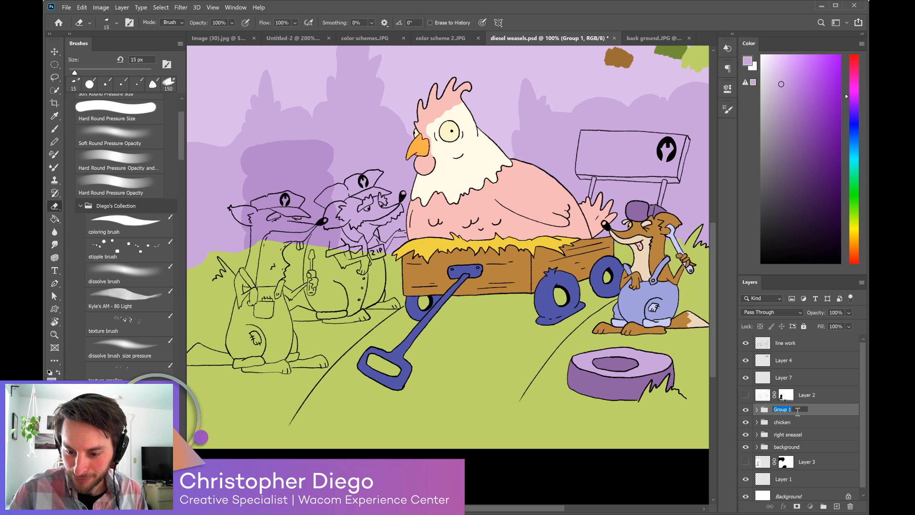
{"action": "type", "text": "tire"}
{"action": "key", "text": "Return"}
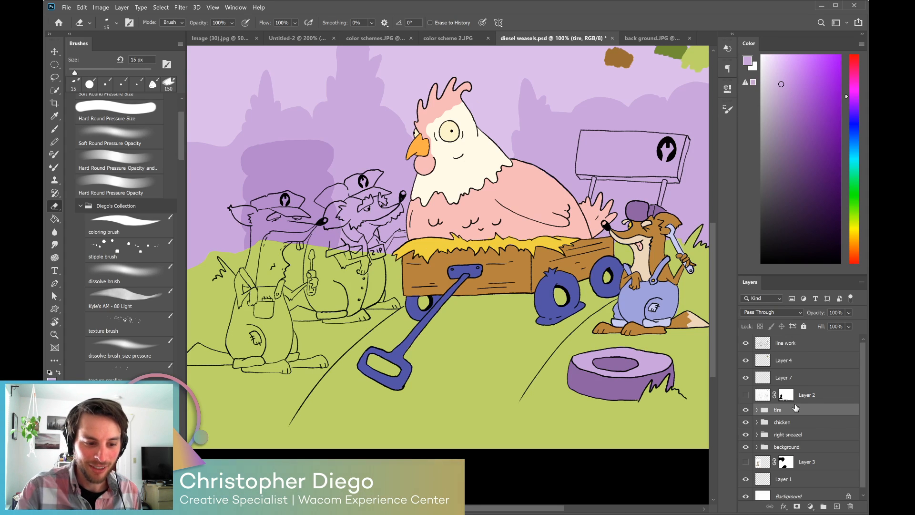
Add a new layer above the tire group and name it "middle sneazels".
{"action": "left_click_drag", "start_coordinate": [473, 362], "coordinate": [529, 377]}
{"action": "mouse_move", "coordinate": [590, 358]}
{"action": "left_mouse_down"}
{"action": "mouse_move", "coordinate": [510, 367]}
{"action": "mouse_move", "coordinate": [548, 354]}
{"action": "mouse_move", "coordinate": [537, 373]}
{"action": "mouse_move", "coordinate": [550, 371]}
{"action": "left_mouse_up"}
{"action": "mouse_move", "coordinate": [622, 314]}
{"action": "left_mouse_down"}
{"action": "mouse_move", "coordinate": [532, 381]}
{"action": "mouse_move", "coordinate": [618, 294]}
{"action": "left_mouse_up"}
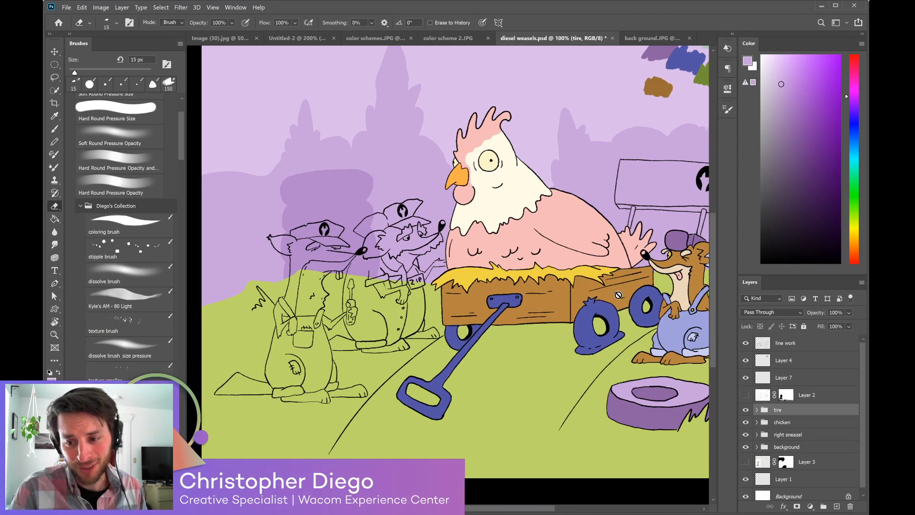
{"action": "left_click_drag", "start_coordinate": [618, 295], "coordinate": [579, 304]}
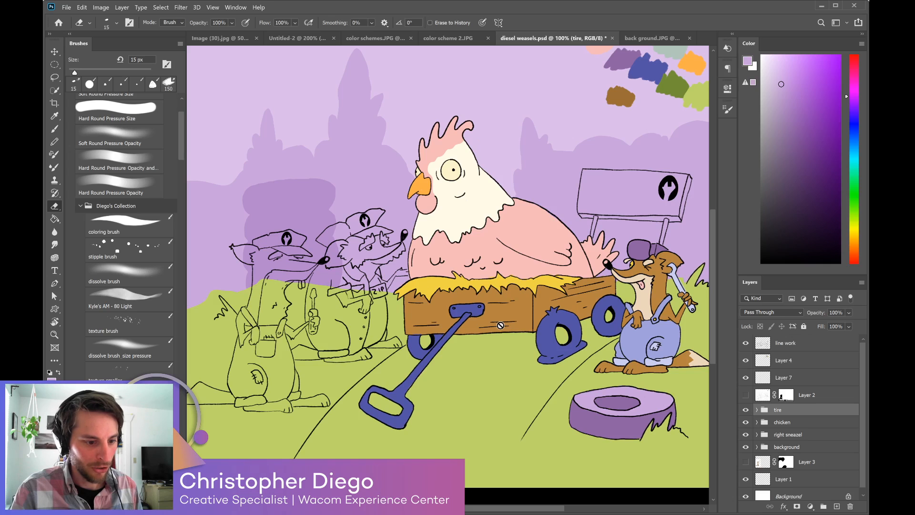
{"action": "left_click_drag", "start_coordinate": [439, 374], "coordinate": [479, 390]}
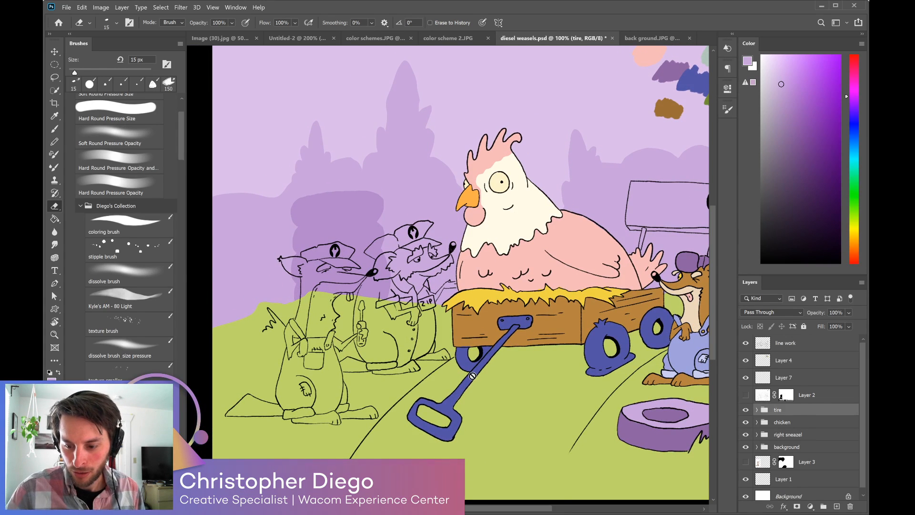
{"action": "left_click", "coordinate": [836, 506]}
{"action": "double_click", "coordinate": [790, 412]}
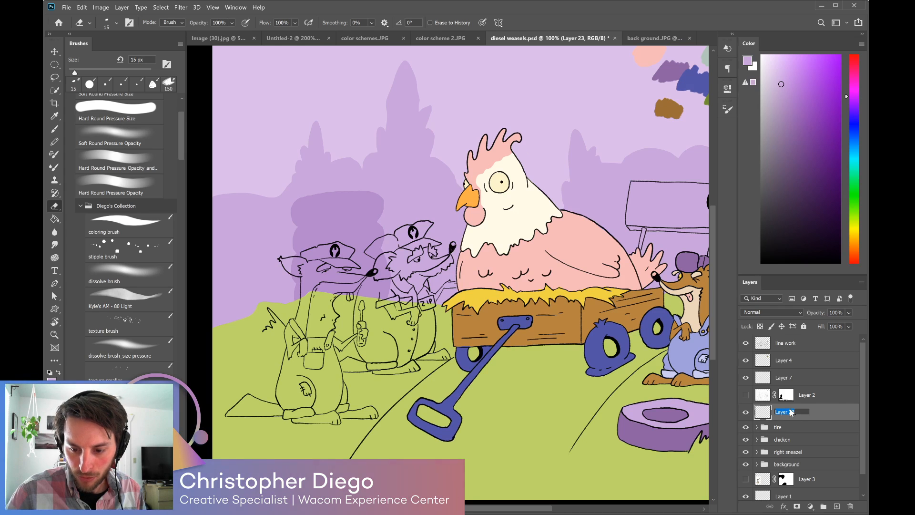
{"action": "type", "text": "middle sn"}
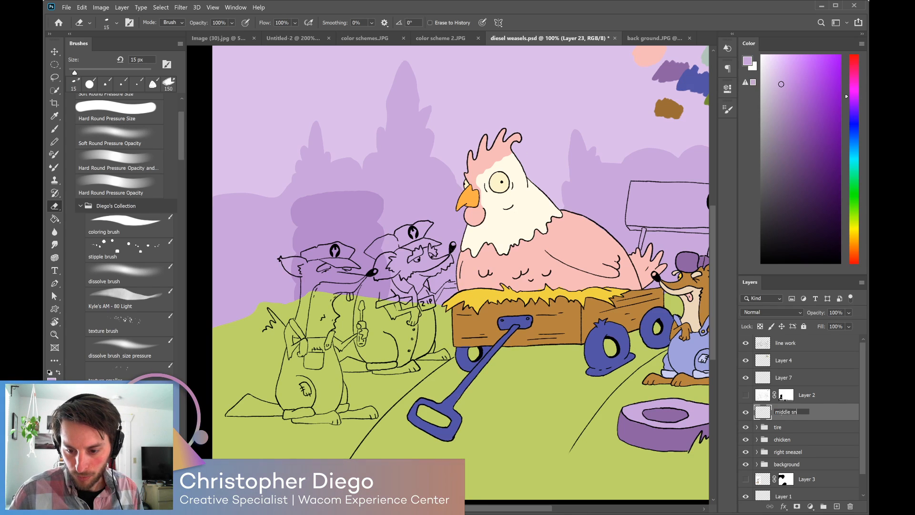
{"action": "type", "text": "eazels"}
{"action": "key", "text": "Return"}
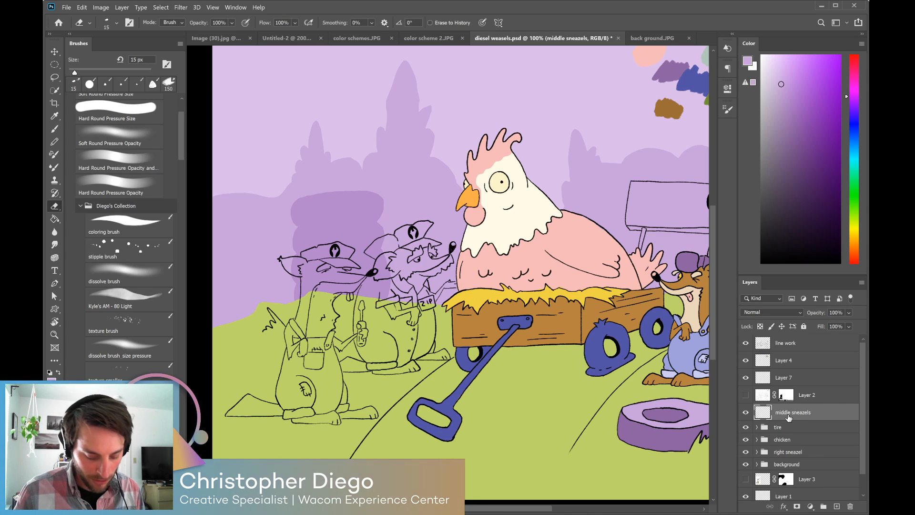
Paint most of the middle weasel's body with the light blue of the right weasel's overalls, using a 35 px brush.
{"action": "key", "text": "b"}
{"action": "left_click", "coordinate": [686, 351], "text": "alt"}
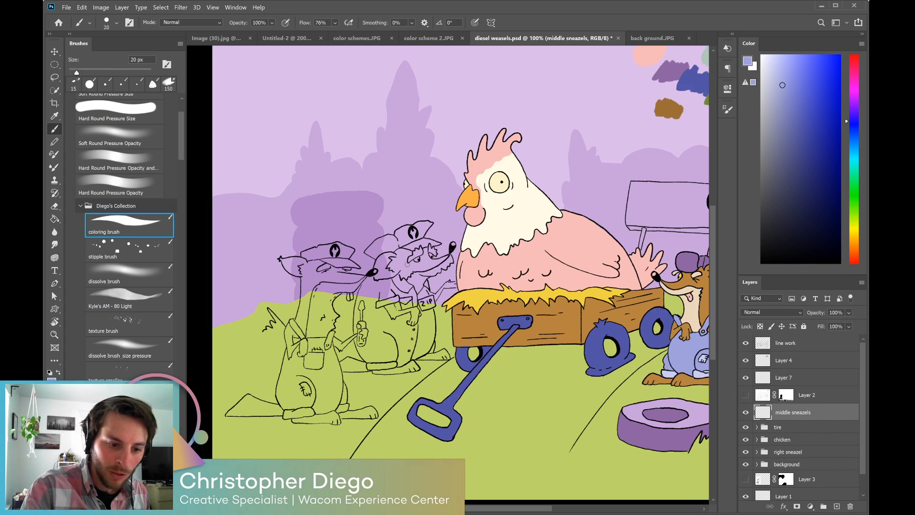
{"action": "key", "text": "bracketright"}
{"action": "key", "text": "bracketright"}
{"action": "key", "text": "bracketright"}
{"action": "mouse_move", "coordinate": [404, 268]}
{"action": "left_mouse_down"}
{"action": "mouse_move", "coordinate": [399, 308]}
{"action": "mouse_move", "coordinate": [405, 265]}
{"action": "mouse_move", "coordinate": [389, 296]}
{"action": "mouse_move", "coordinate": [384, 275]}
{"action": "mouse_move", "coordinate": [389, 306]}
{"action": "mouse_move", "coordinate": [384, 295]}
{"action": "mouse_move", "coordinate": [374, 309]}
{"action": "mouse_move", "coordinate": [368, 281]}
{"action": "mouse_move", "coordinate": [365, 327]}
{"action": "mouse_move", "coordinate": [368, 278]}
{"action": "mouse_move", "coordinate": [362, 296]}
{"action": "mouse_move", "coordinate": [365, 351]}
{"action": "mouse_move", "coordinate": [384, 356]}
{"action": "mouse_move", "coordinate": [380, 344]}
{"action": "mouse_move", "coordinate": [380, 359]}
{"action": "mouse_move", "coordinate": [368, 352]}
{"action": "mouse_move", "coordinate": [378, 323]}
{"action": "mouse_move", "coordinate": [383, 357]}
{"action": "mouse_move", "coordinate": [394, 348]}
{"action": "mouse_move", "coordinate": [389, 370]}
{"action": "left_mouse_up"}
{"action": "mouse_move", "coordinate": [385, 325]}
{"action": "left_mouse_down"}
{"action": "mouse_move", "coordinate": [410, 315]}
{"action": "mouse_move", "coordinate": [421, 329]}
{"action": "mouse_move", "coordinate": [427, 286]}
{"action": "mouse_move", "coordinate": [415, 244]}
{"action": "mouse_move", "coordinate": [403, 253]}
{"action": "left_mouse_up"}
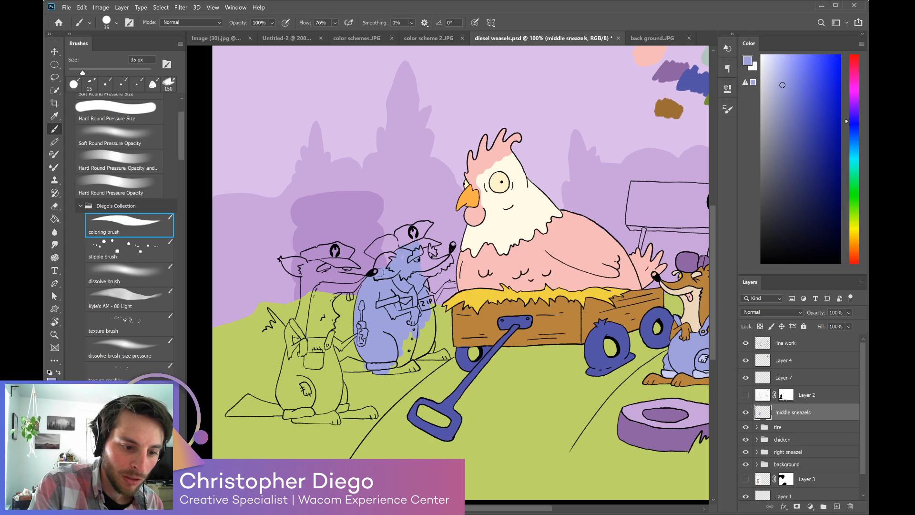
Extend the middle weasel's light blue base over the hat, snout, rest of the belly, feet and tail.
{"action": "mouse_move", "coordinate": [377, 266]}
{"action": "left_mouse_down"}
{"action": "mouse_move", "coordinate": [392, 246]}
{"action": "mouse_move", "coordinate": [368, 252]}
{"action": "mouse_move", "coordinate": [387, 237]}
{"action": "mouse_move", "coordinate": [378, 244]}
{"action": "mouse_move", "coordinate": [426, 226]}
{"action": "mouse_move", "coordinate": [419, 236]}
{"action": "mouse_move", "coordinate": [429, 247]}
{"action": "mouse_move", "coordinate": [432, 220]}
{"action": "left_mouse_up"}
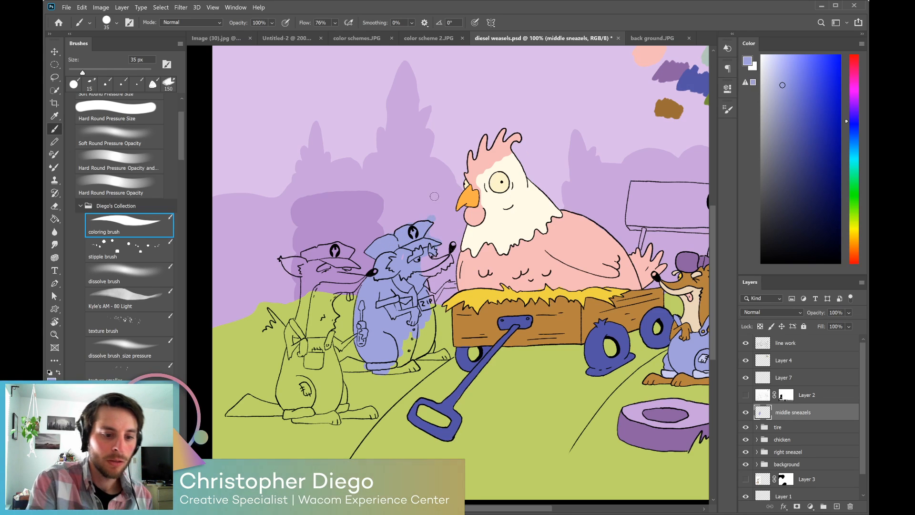
{"action": "mouse_move", "coordinate": [429, 261]}
{"action": "left_mouse_down"}
{"action": "mouse_move", "coordinate": [434, 270]}
{"action": "mouse_move", "coordinate": [449, 258]}
{"action": "left_mouse_up"}
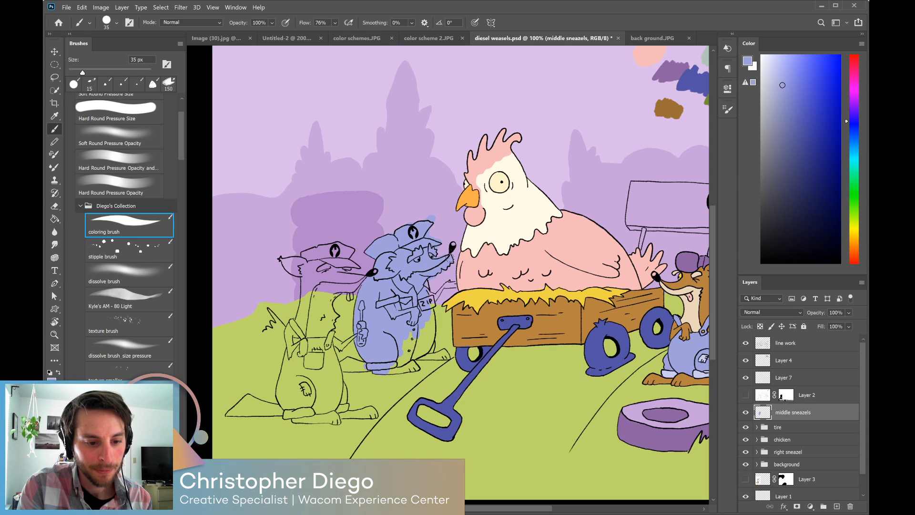
{"action": "mouse_move", "coordinate": [426, 293]}
{"action": "left_mouse_down"}
{"action": "mouse_move", "coordinate": [449, 284]}
{"action": "mouse_move", "coordinate": [398, 371]}
{"action": "mouse_move", "coordinate": [420, 327]}
{"action": "mouse_move", "coordinate": [424, 357]}
{"action": "mouse_move", "coordinate": [431, 347]}
{"action": "mouse_move", "coordinate": [431, 358]}
{"action": "mouse_move", "coordinate": [448, 355]}
{"action": "mouse_move", "coordinate": [429, 362]}
{"action": "left_mouse_up"}
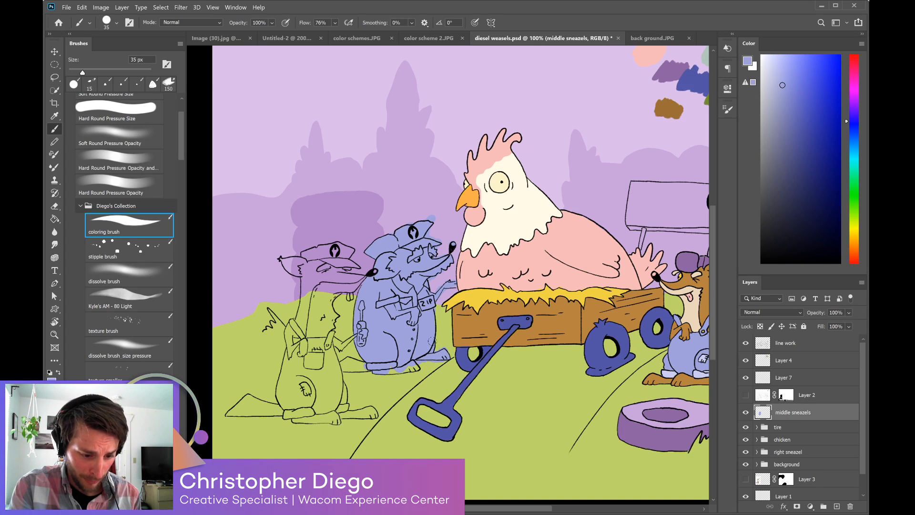
{"action": "left_click_drag", "start_coordinate": [432, 331], "coordinate": [433, 328]}
{"action": "mouse_move", "coordinate": [410, 372]}
{"action": "left_mouse_down"}
{"action": "mouse_move", "coordinate": [418, 368]}
{"action": "mouse_move", "coordinate": [376, 371]}
{"action": "mouse_move", "coordinate": [349, 359]}
{"action": "mouse_move", "coordinate": [346, 368]}
{"action": "mouse_move", "coordinate": [357, 359]}
{"action": "left_mouse_up"}
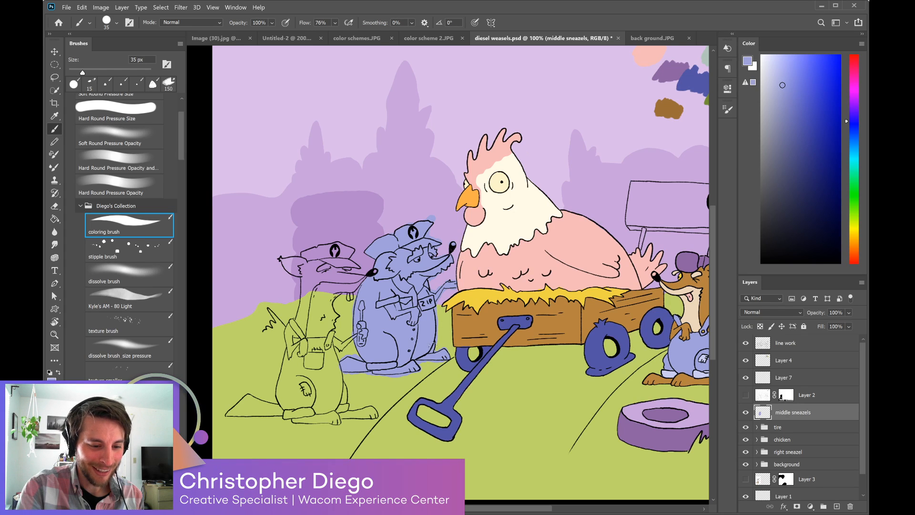
{"action": "left_click_drag", "start_coordinate": [342, 367], "coordinate": [355, 353]}
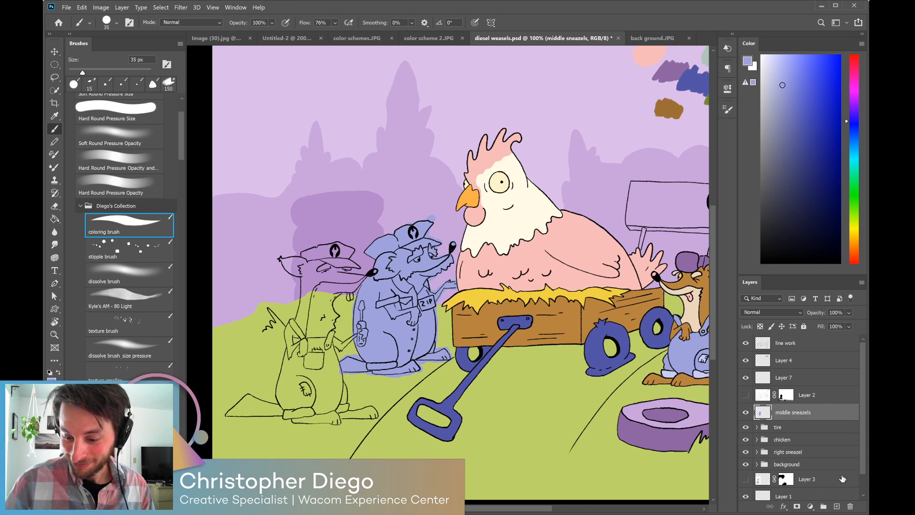
Add a new layer clipped to the middle sneazels layer and sample the right weasel's brown fur.
{"action": "left_click", "coordinate": [836, 506]}
{"action": "left_click", "coordinate": [821, 418], "text": "alt"}
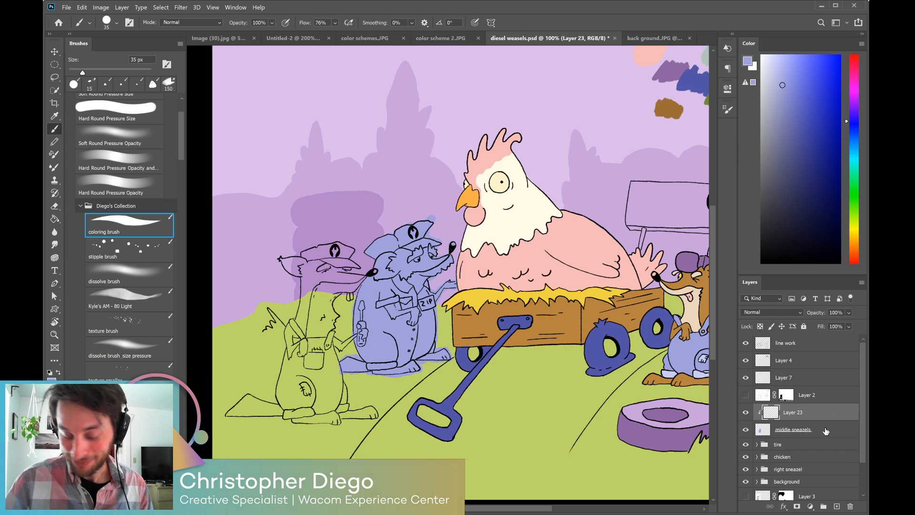
{"action": "left_click", "coordinate": [706, 305], "text": "alt"}
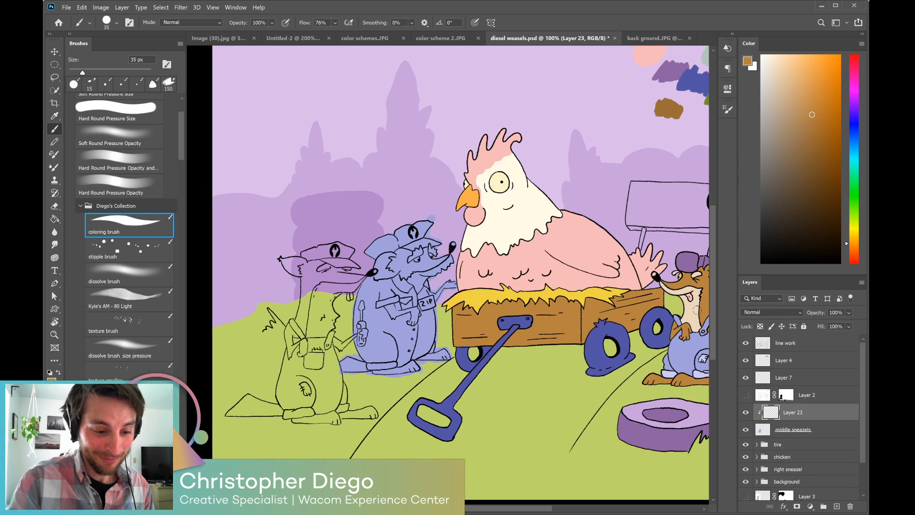
Paint the middle weasel's cheek, face and snout brown on the clipped layer with a 10 px brush.
{"action": "key", "text": "bracketleft"}
{"action": "key", "text": "bracketleft"}
{"action": "key", "text": "bracketleft"}
{"action": "key", "text": "bracketleft"}
{"action": "key", "text": "bracketleft"}
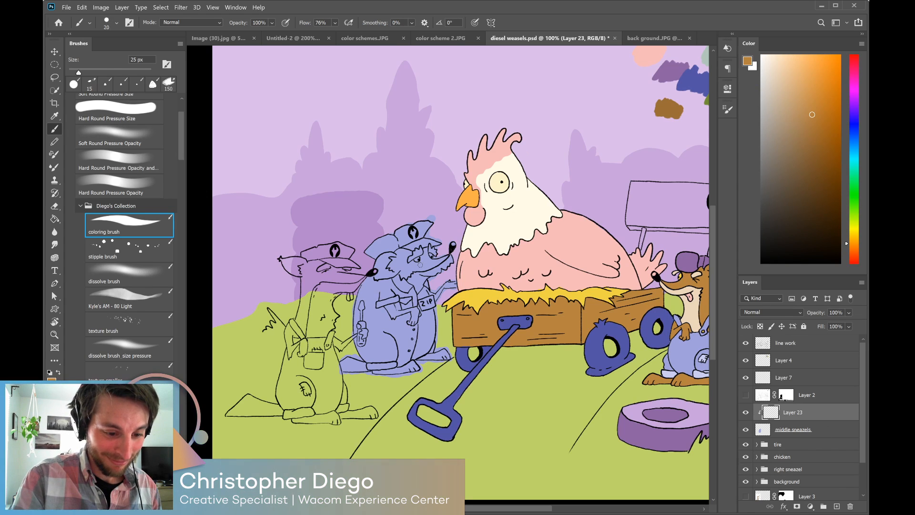
{"action": "mouse_move", "coordinate": [605, 287]}
{"action": "left_mouse_down"}
{"action": "mouse_move", "coordinate": [560, 299]}
{"action": "mouse_move", "coordinate": [619, 280]}
{"action": "left_mouse_up"}
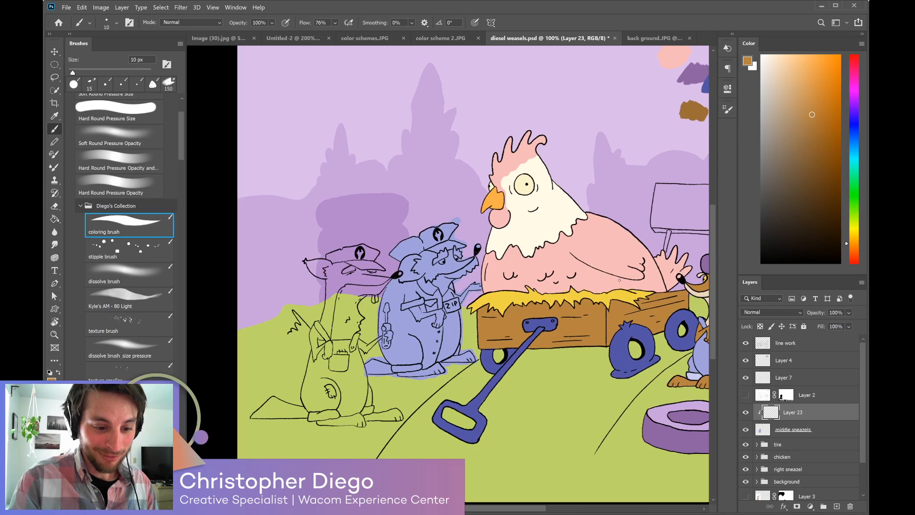
{"action": "left_click", "coordinate": [419, 261]}
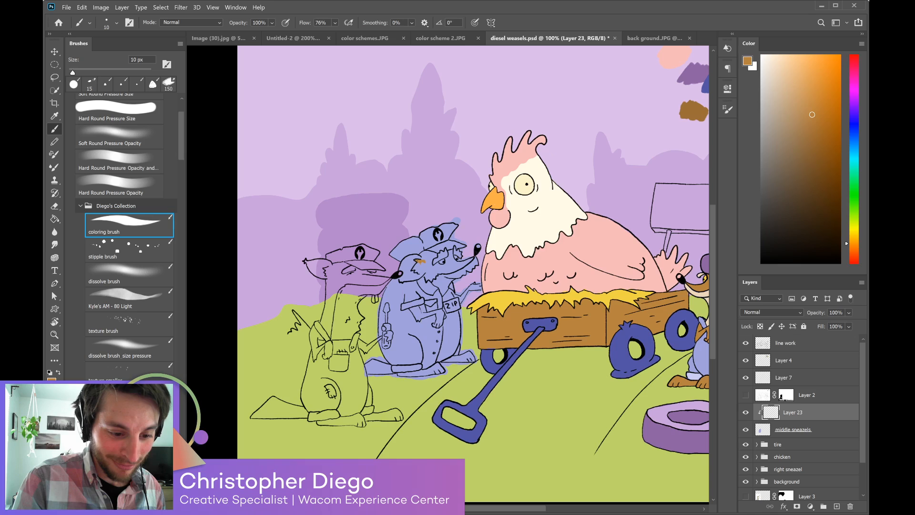
{"action": "mouse_move", "coordinate": [418, 263]}
{"action": "left_mouse_down"}
{"action": "mouse_move", "coordinate": [424, 271]}
{"action": "mouse_move", "coordinate": [424, 258]}
{"action": "left_mouse_up"}
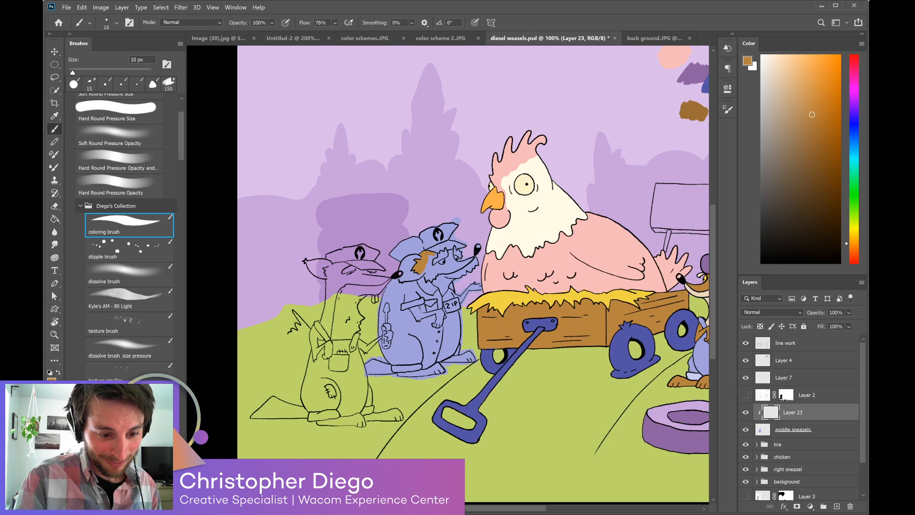
{"action": "mouse_move", "coordinate": [428, 254]}
{"action": "left_mouse_down"}
{"action": "mouse_move", "coordinate": [434, 273]}
{"action": "mouse_move", "coordinate": [432, 262]}
{"action": "left_mouse_up"}
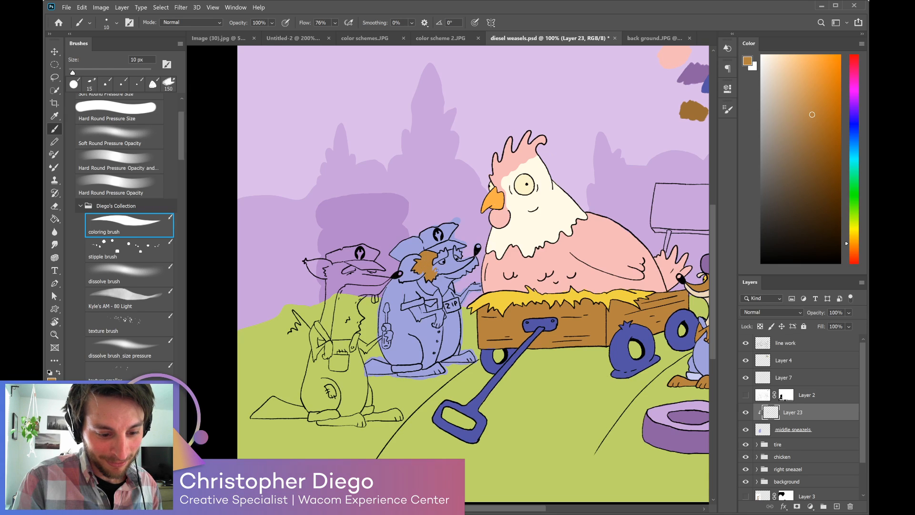
{"action": "left_click_drag", "start_coordinate": [437, 268], "coordinate": [433, 275]}
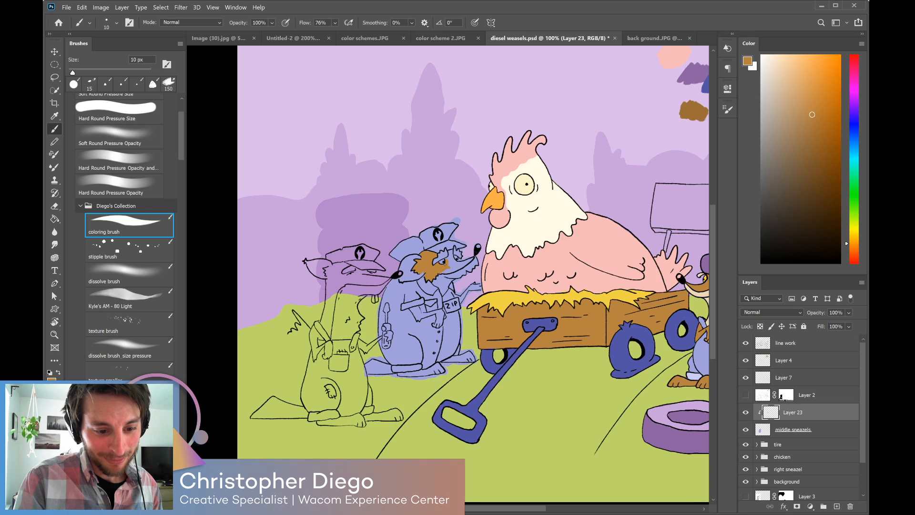
{"action": "left_click_drag", "start_coordinate": [449, 262], "coordinate": [470, 260]}
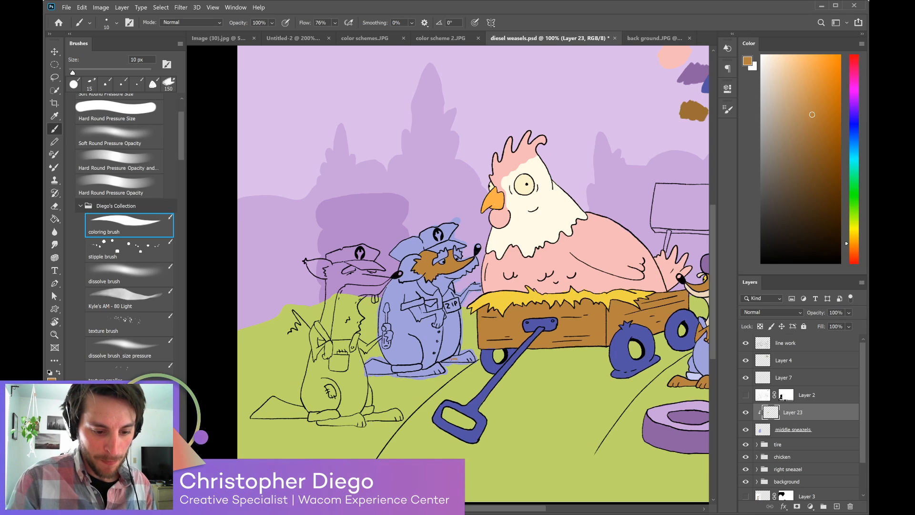
Paint the middle weasel's feet brown, enlarging the brush to 20 px for the nearer foot.
{"action": "left_click_drag", "start_coordinate": [459, 356], "coordinate": [472, 358]}
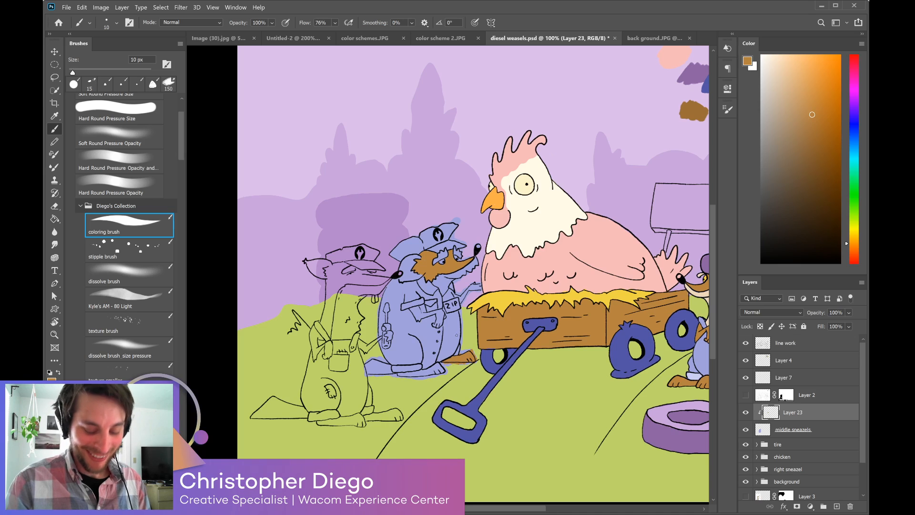
{"action": "key", "text": "bracketright"}
{"action": "mouse_move", "coordinate": [434, 377]}
{"action": "left_mouse_down"}
{"action": "mouse_move", "coordinate": [438, 366]}
{"action": "mouse_move", "coordinate": [440, 374]}
{"action": "mouse_move", "coordinate": [401, 375]}
{"action": "mouse_move", "coordinate": [420, 373]}
{"action": "left_mouse_up"}
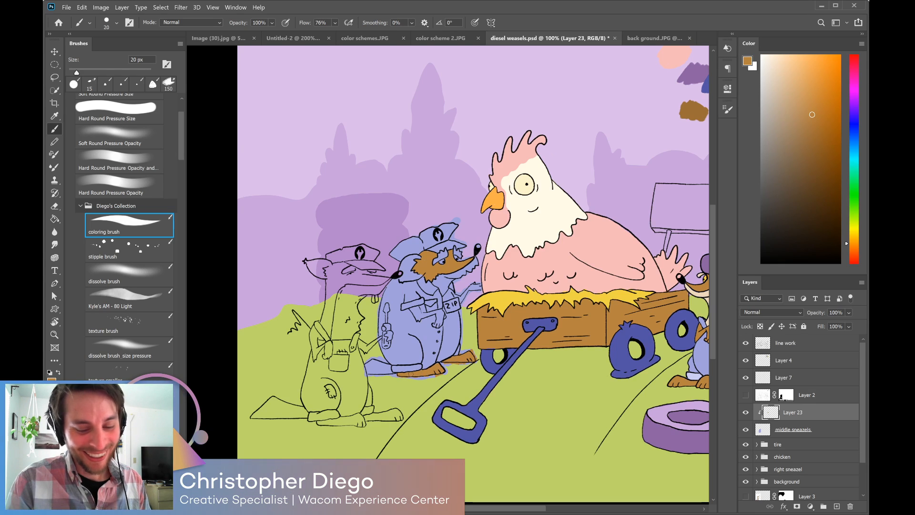
Erase the lettering on the middle weasel's name tag in the line work layer and letter VIN in black with a 9 px brush.
{"action": "left_click", "coordinate": [806, 344]}
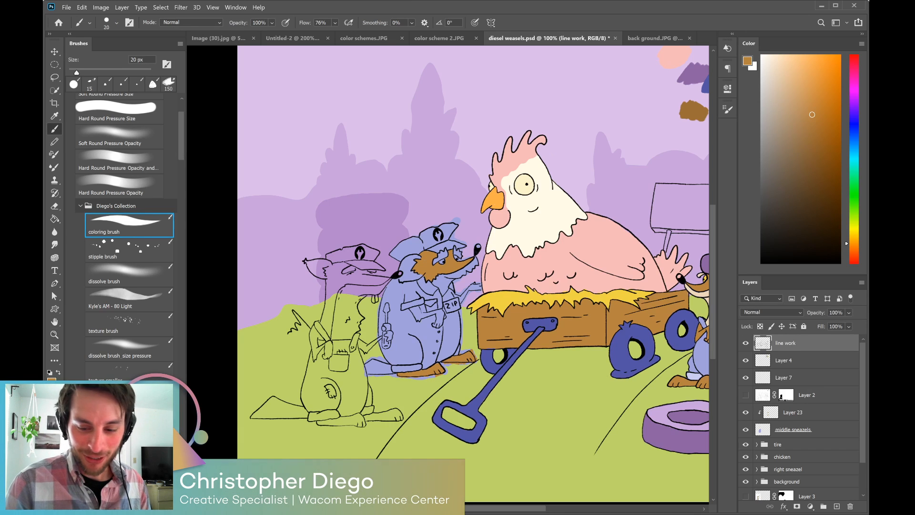
{"action": "key", "text": "e"}
{"action": "left_click_drag", "start_coordinate": [451, 306], "coordinate": [455, 304]}
{"action": "key", "text": "b"}
{"action": "key", "text": "bracketleft"}
{"action": "key", "text": "bracketleft"}
{"action": "left_click_drag", "start_coordinate": [449, 309], "coordinate": [449, 310]}
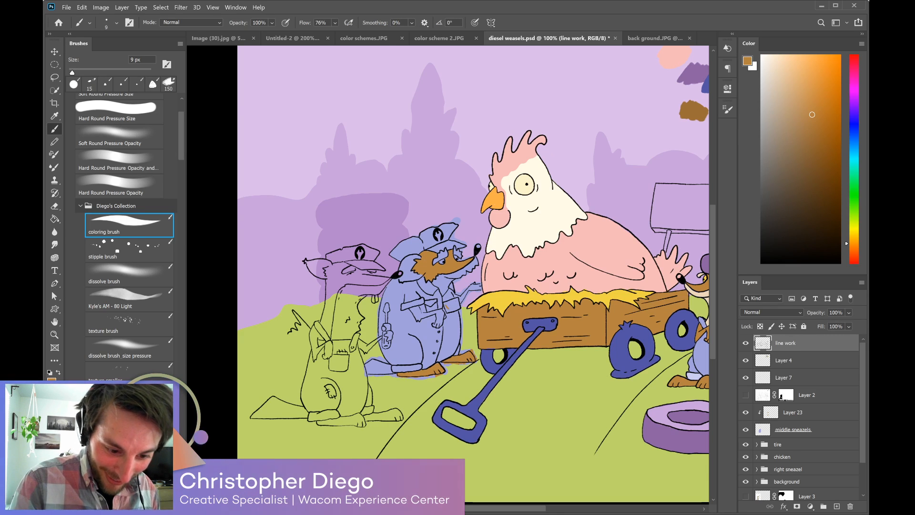
{"action": "key", "text": "d"}
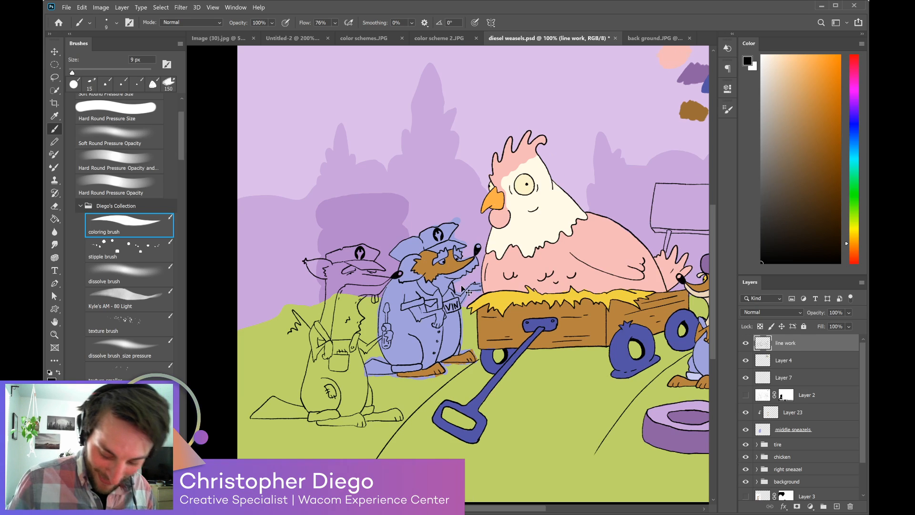
{"action": "key", "text": "ctrl+plus"}
{"action": "key", "text": "ctrl+plus"}
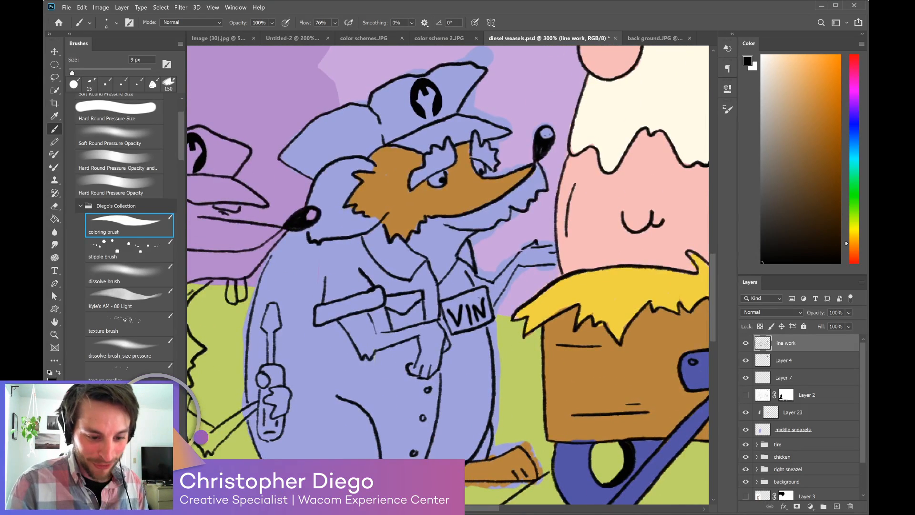
On Layer 23, paint the middle weasel's tail and folded arm with the brown sampled from its foot.
{"action": "key", "text": "ctrl+minus"}
{"action": "key", "text": "ctrl+minus"}
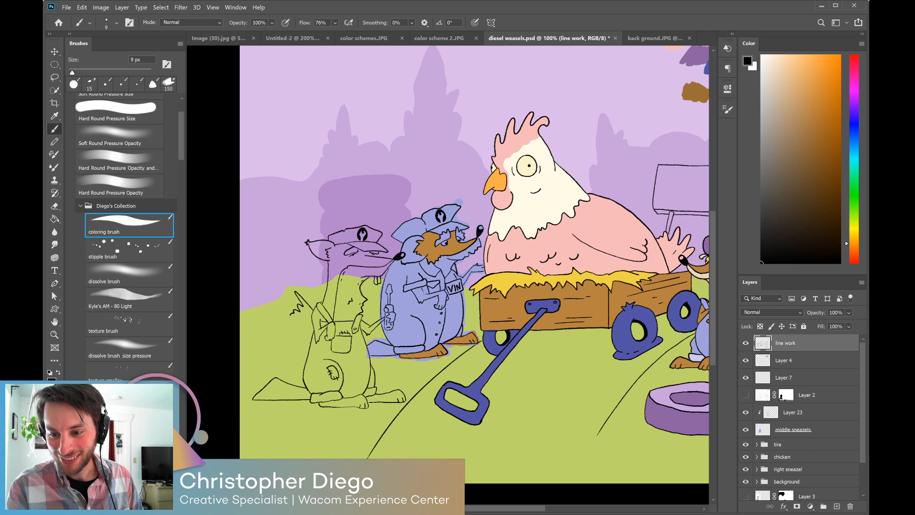
{"action": "left_click", "coordinate": [464, 341], "text": "alt"}
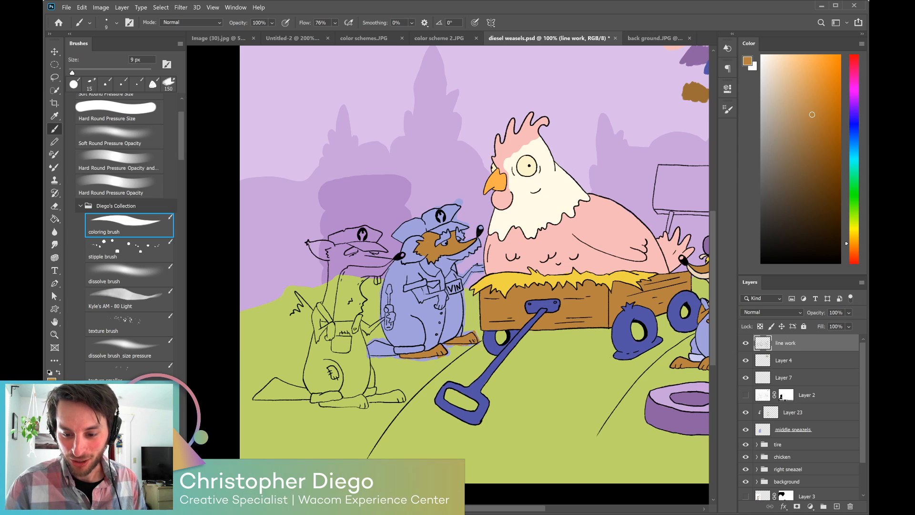
{"action": "left_click", "coordinate": [791, 377]}
{"action": "left_click", "coordinate": [746, 377]}
{"action": "left_click", "coordinate": [746, 378]}
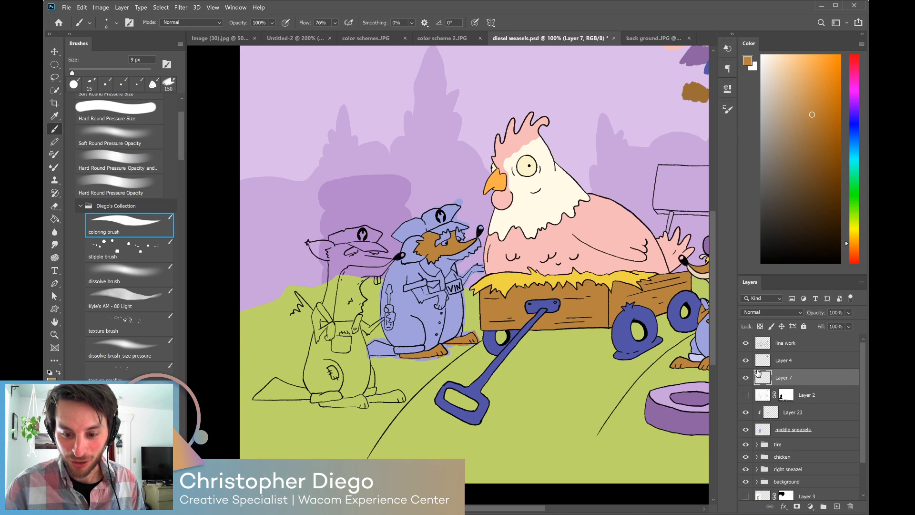
{"action": "left_click", "coordinate": [759, 414]}
{"action": "mouse_move", "coordinate": [374, 342]}
{"action": "left_mouse_down"}
{"action": "mouse_move", "coordinate": [369, 355]}
{"action": "mouse_move", "coordinate": [374, 340]}
{"action": "mouse_move", "coordinate": [379, 355]}
{"action": "mouse_move", "coordinate": [391, 354]}
{"action": "left_mouse_up"}
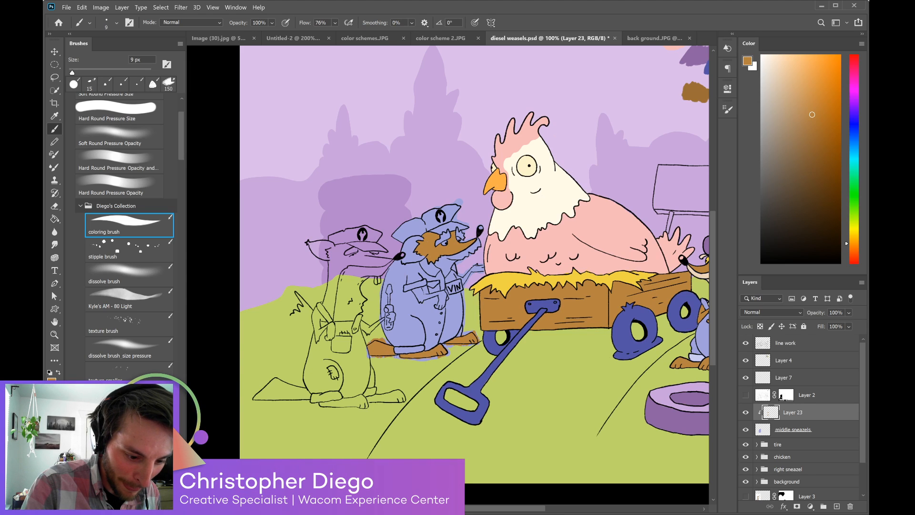
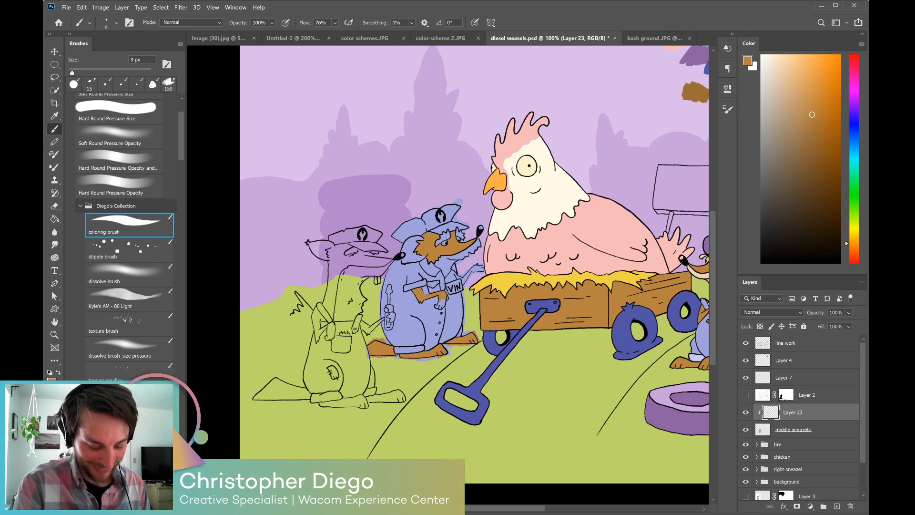
Paint the middle weasel's outstretched hand beside the wagon in the same brown.
{"action": "key", "text": "e"}
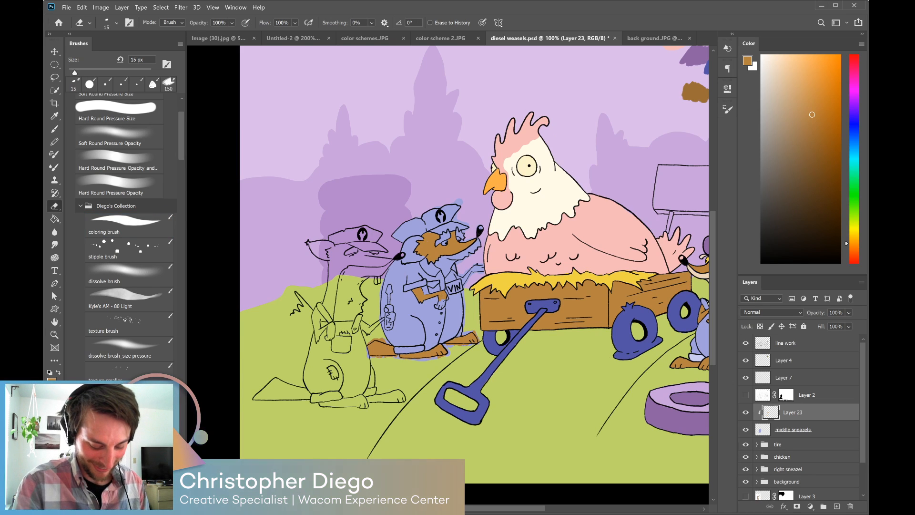
{"action": "key", "text": "b"}
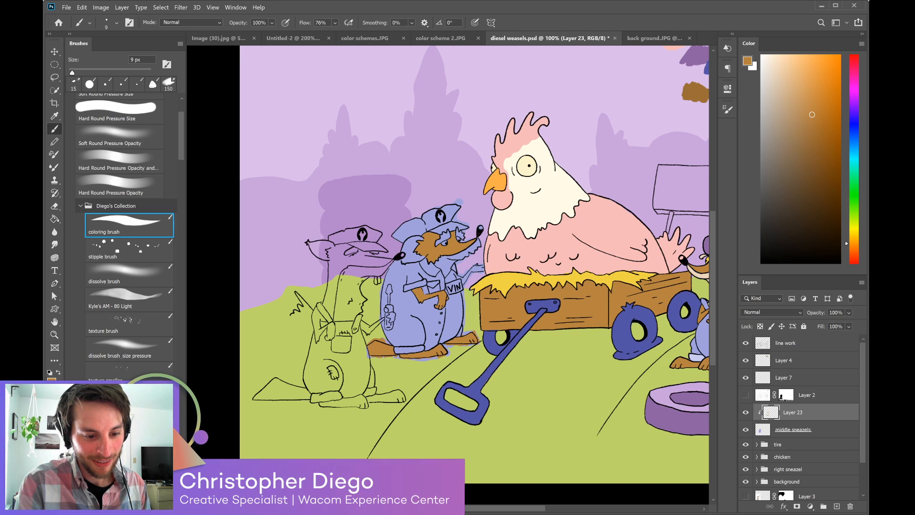
{"action": "left_click_drag", "start_coordinate": [469, 272], "coordinate": [468, 275]}
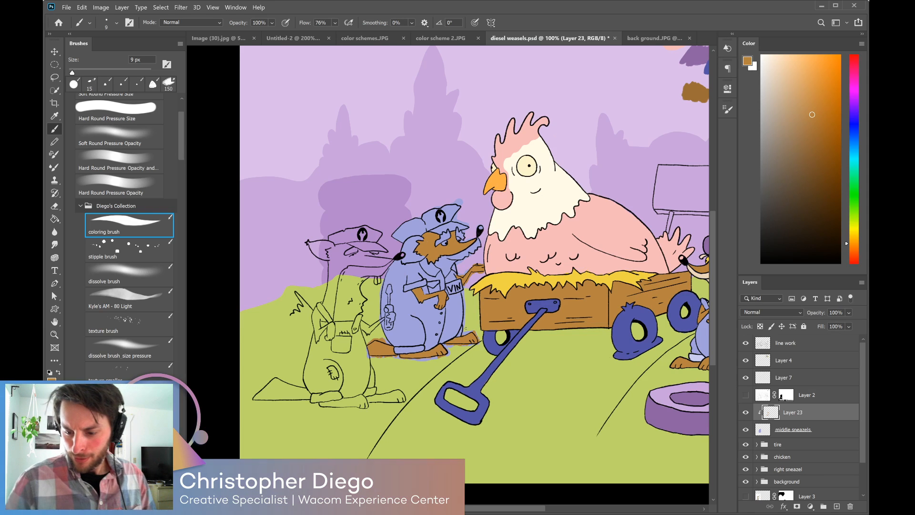
Add a new layer above Layer 23 and paint the middle weasel's ear with the cream sampled from the right weasel's belly.
{"action": "left_click", "coordinate": [836, 506]}
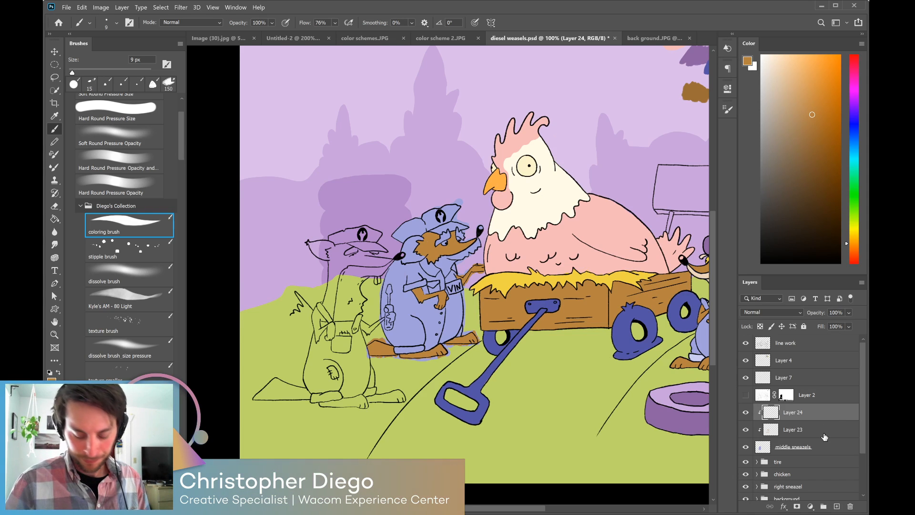
{"action": "left_click", "coordinate": [418, 292], "text": "alt"}
{"action": "left_click", "coordinate": [791, 89]}
{"action": "left_click_drag", "start_coordinate": [599, 371], "coordinate": [543, 375]}
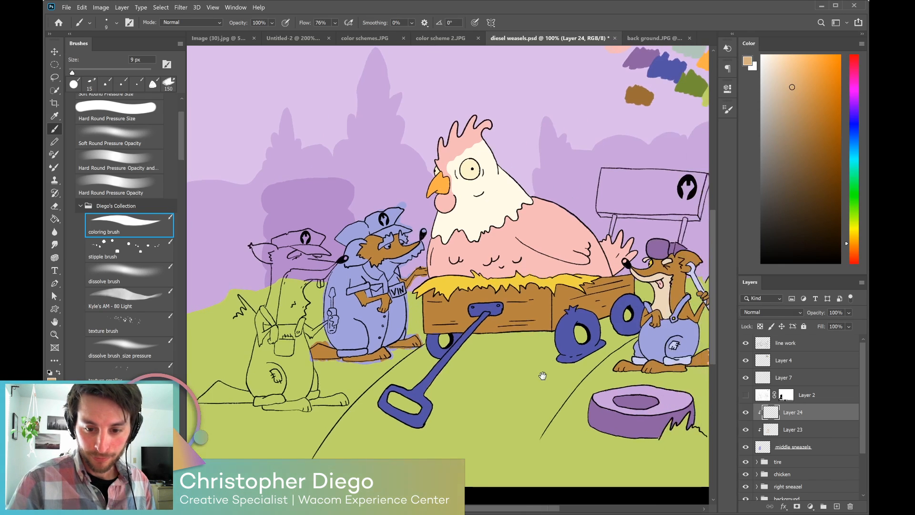
{"action": "left_click", "coordinate": [662, 302], "text": "alt"}
{"action": "left_click_drag", "start_coordinate": [469, 344], "coordinate": [506, 340]}
{"action": "mouse_move", "coordinate": [403, 251]}
{"action": "left_mouse_down"}
{"action": "mouse_move", "coordinate": [403, 260]}
{"action": "mouse_move", "coordinate": [396, 251]}
{"action": "left_mouse_up"}
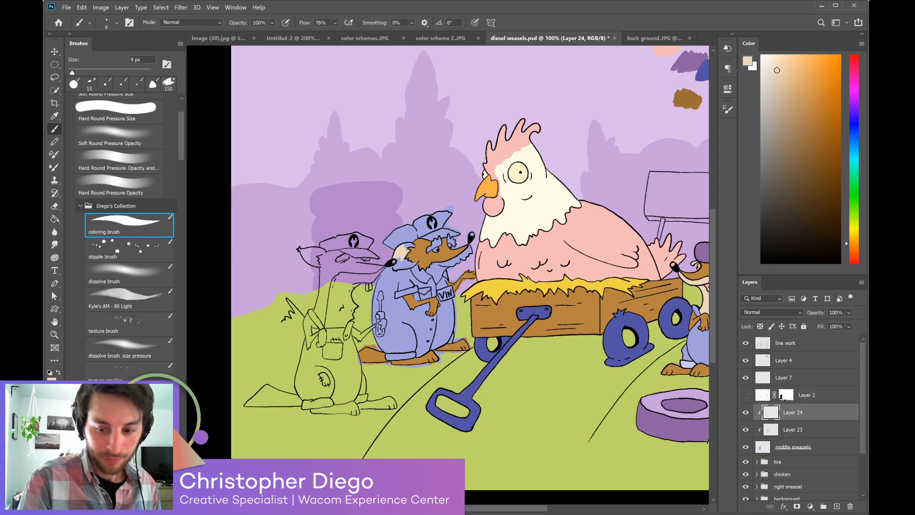
{"action": "left_click_drag", "start_coordinate": [399, 247], "coordinate": [408, 244]}
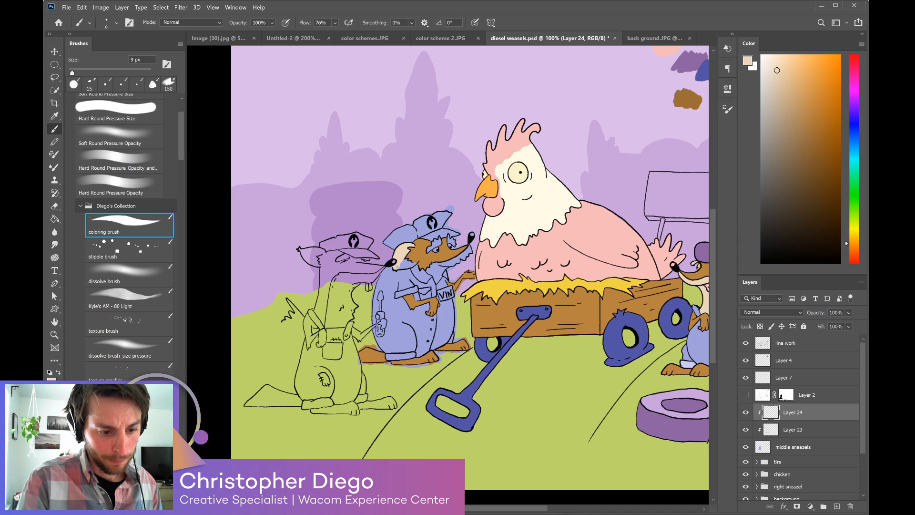
{"action": "left_click_drag", "start_coordinate": [406, 260], "coordinate": [404, 268]}
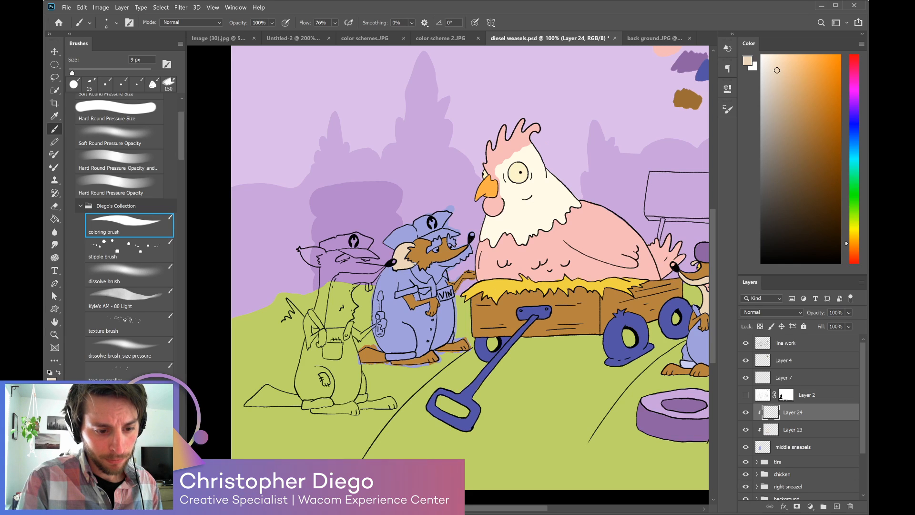
Paint the middle weasel's eyebrows, lower muzzle and cheek fur cream.
{"action": "left_click_drag", "start_coordinate": [438, 241], "coordinate": [429, 249]}
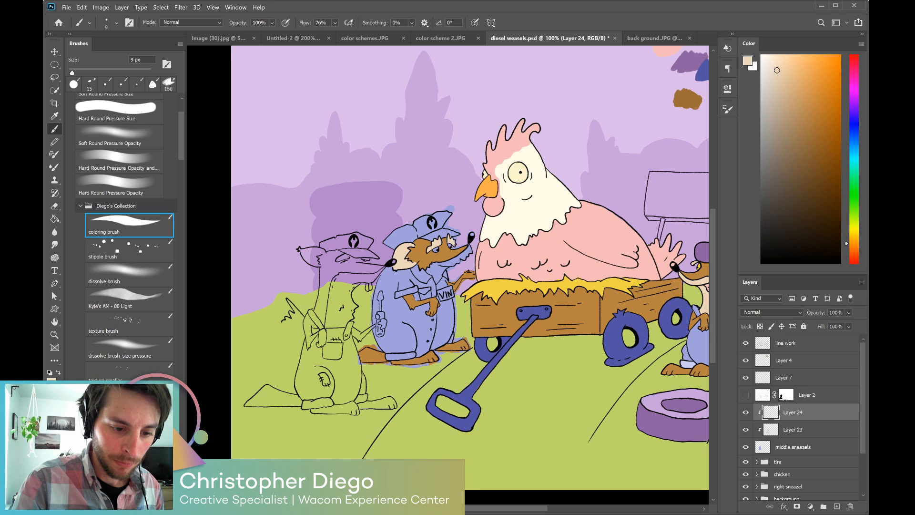
{"action": "mouse_move", "coordinate": [463, 258]}
{"action": "left_mouse_down"}
{"action": "mouse_move", "coordinate": [444, 266]}
{"action": "mouse_move", "coordinate": [467, 252]}
{"action": "left_mouse_up"}
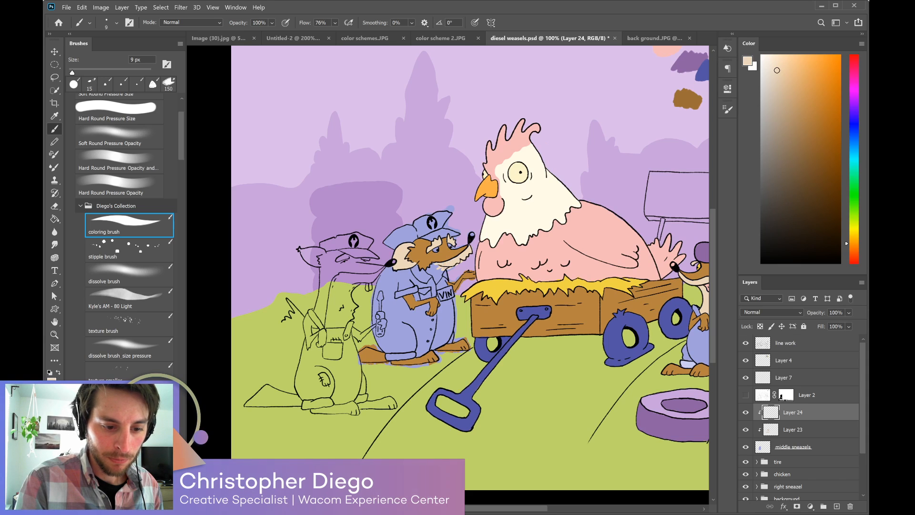
{"action": "left_click_drag", "start_coordinate": [433, 268], "coordinate": [439, 277]}
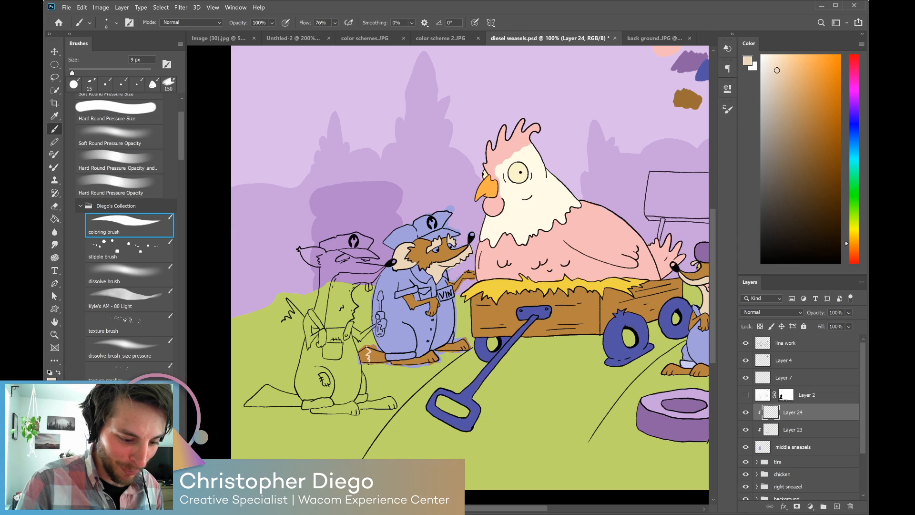
Paint the tip of the middle weasel's tail cream and clean up its edge with the Eraser.
{"action": "mouse_move", "coordinate": [366, 353]}
{"action": "left_mouse_down"}
{"action": "mouse_move", "coordinate": [363, 363]}
{"action": "mouse_move", "coordinate": [365, 356]}
{"action": "left_mouse_up"}
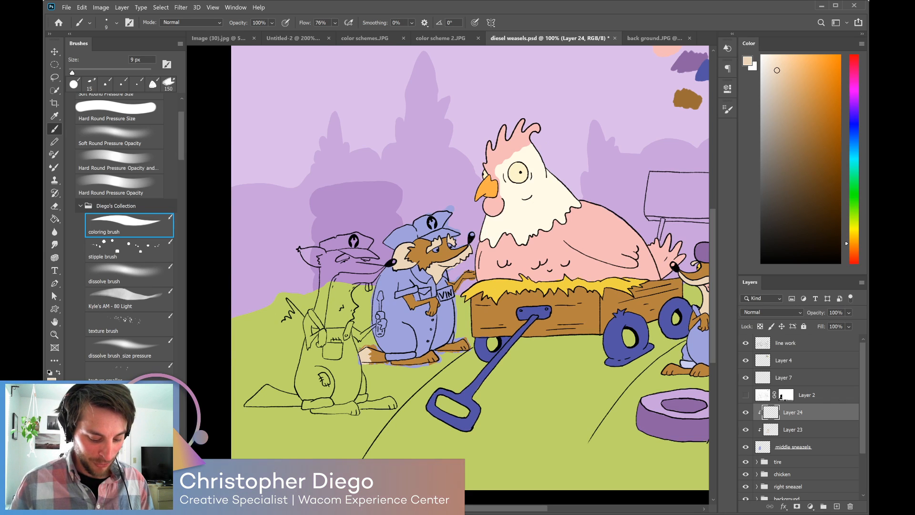
{"action": "key", "text": "e"}
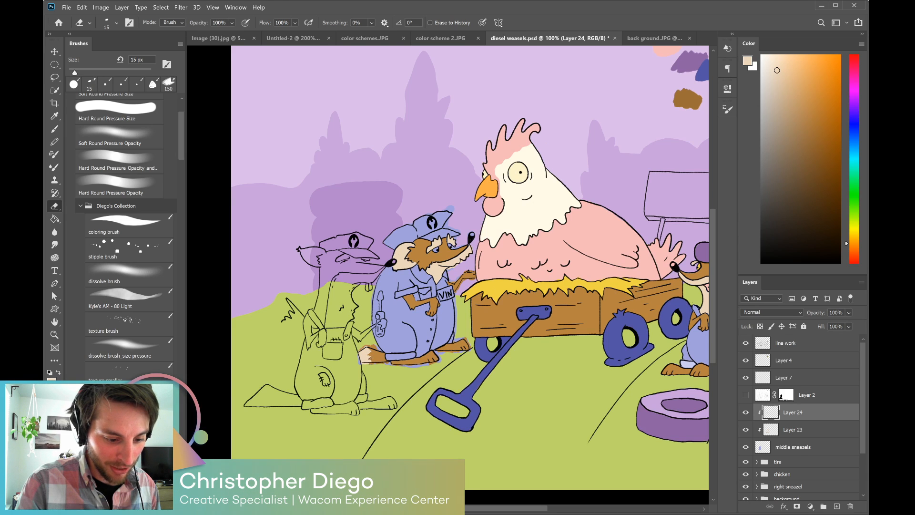
{"action": "left_click_drag", "start_coordinate": [369, 363], "coordinate": [371, 354]}
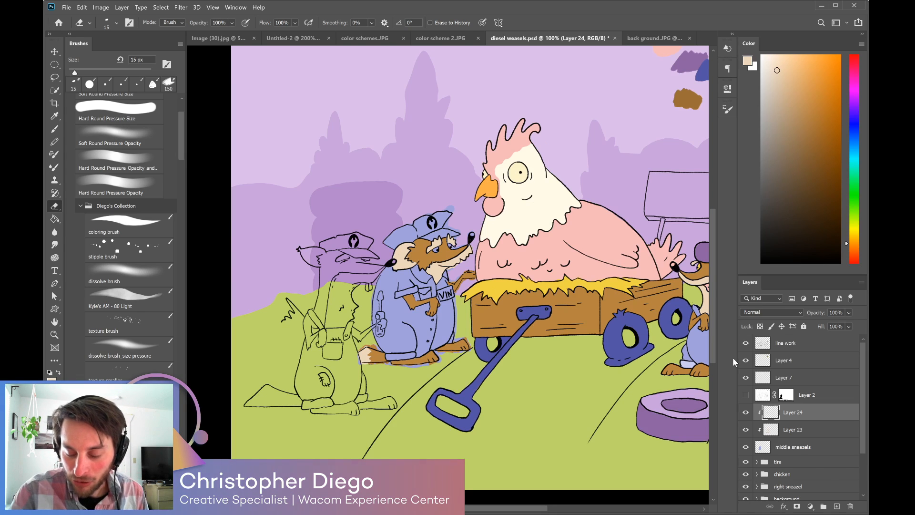
On the middle sneazels layer, touch up the base color around the middle weasel's cap with its sampled light blue.
{"action": "left_click", "coordinate": [807, 342]}
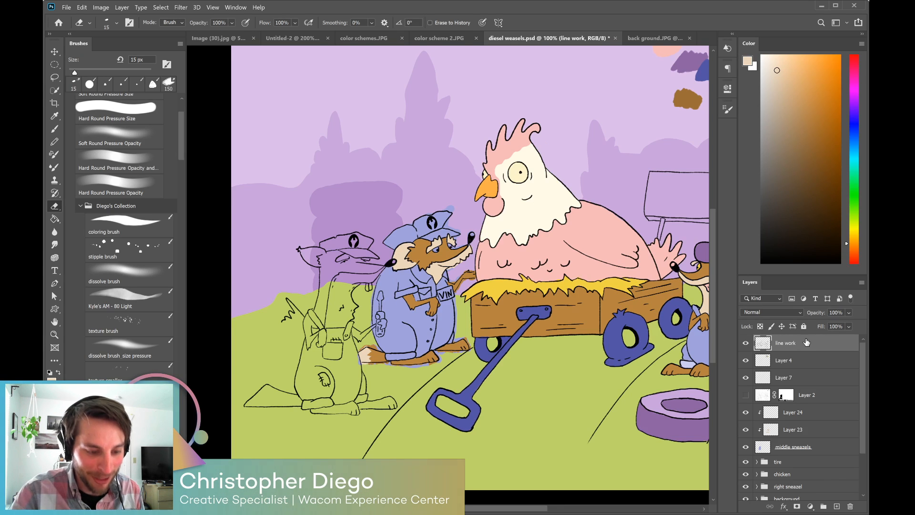
{"action": "left_click", "coordinate": [772, 447]}
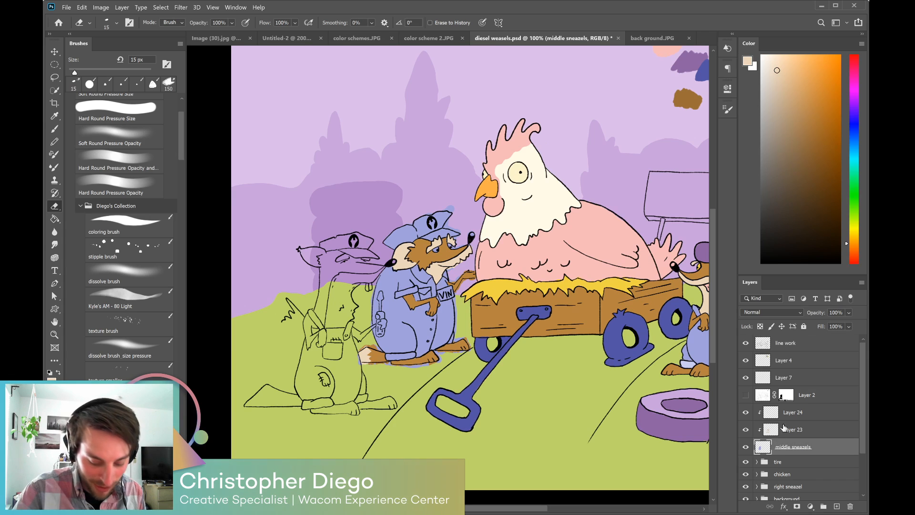
{"action": "key", "text": "b"}
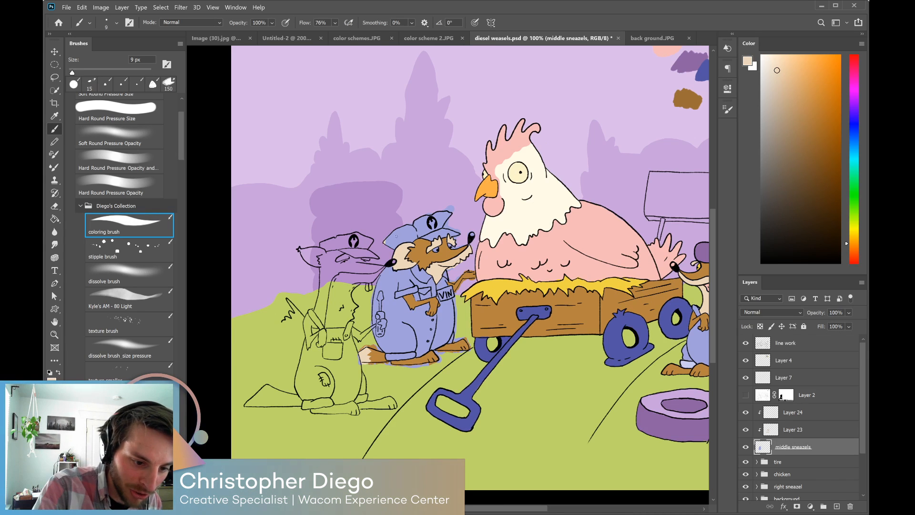
{"action": "left_click", "coordinate": [394, 240], "text": "alt"}
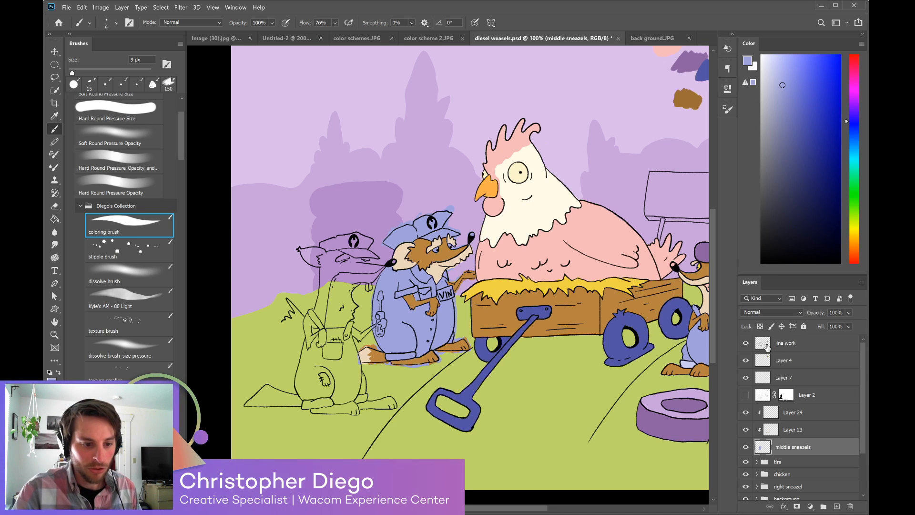
Select the middle weasel's cap areas from the line work layer with the Magic Wand.
{"action": "left_click", "coordinate": [810, 342]}
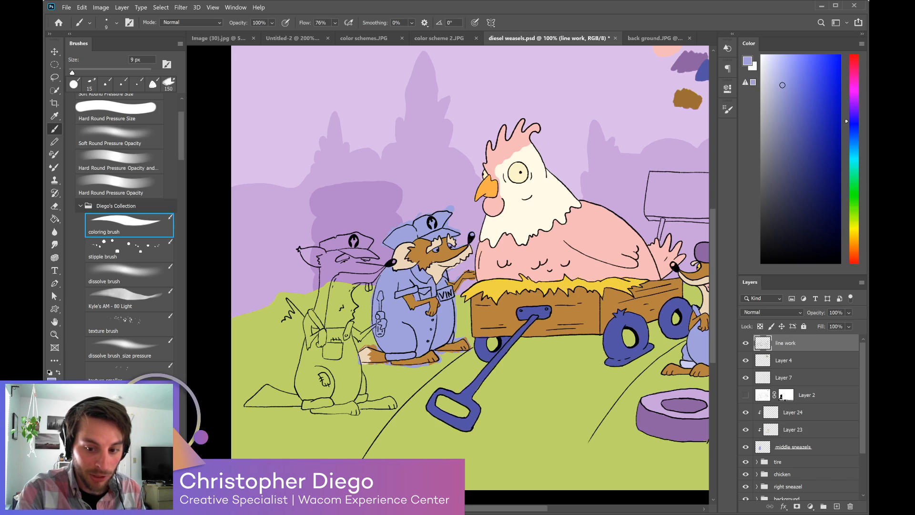
{"action": "key", "text": "w"}
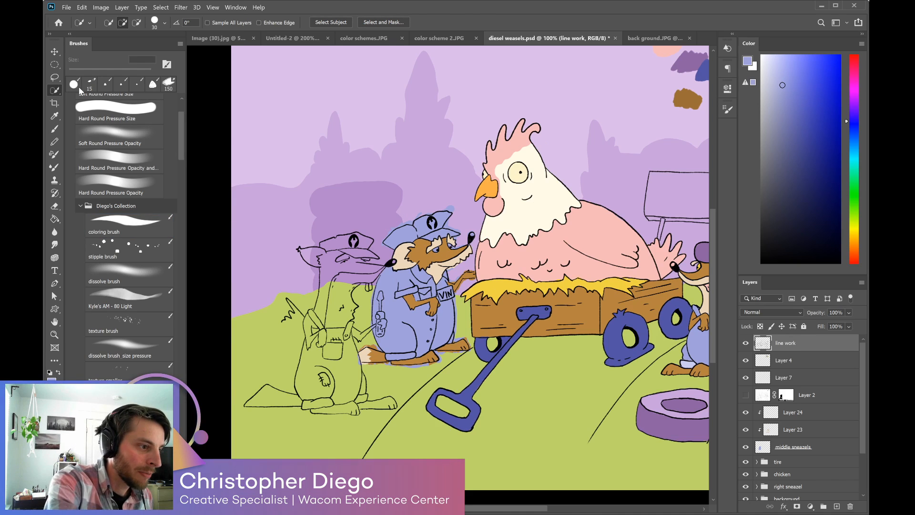
{"action": "key", "text": "shift+w"}
{"action": "left_click", "coordinate": [404, 256]}
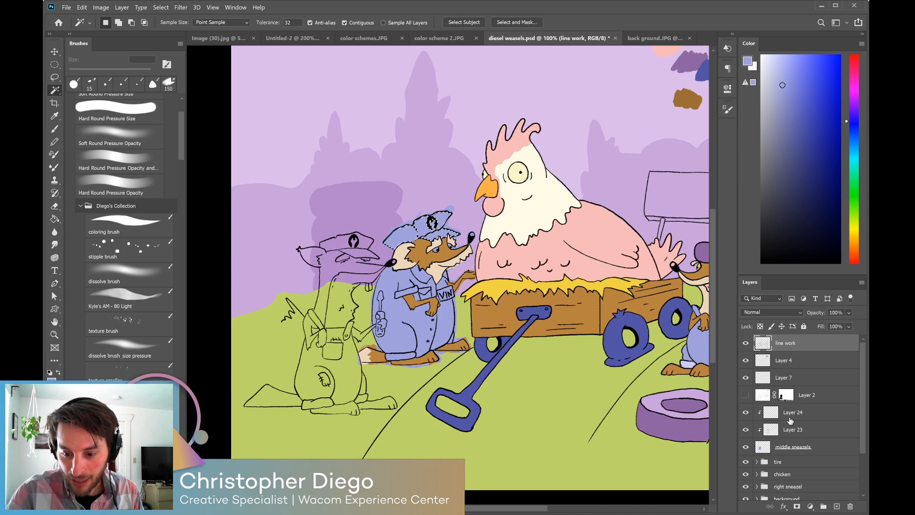
Add a new layer above Layer 24 and clip it to the middle sneazels layer.
{"action": "left_click", "coordinate": [807, 418]}
{"action": "left_click", "coordinate": [836, 506]}
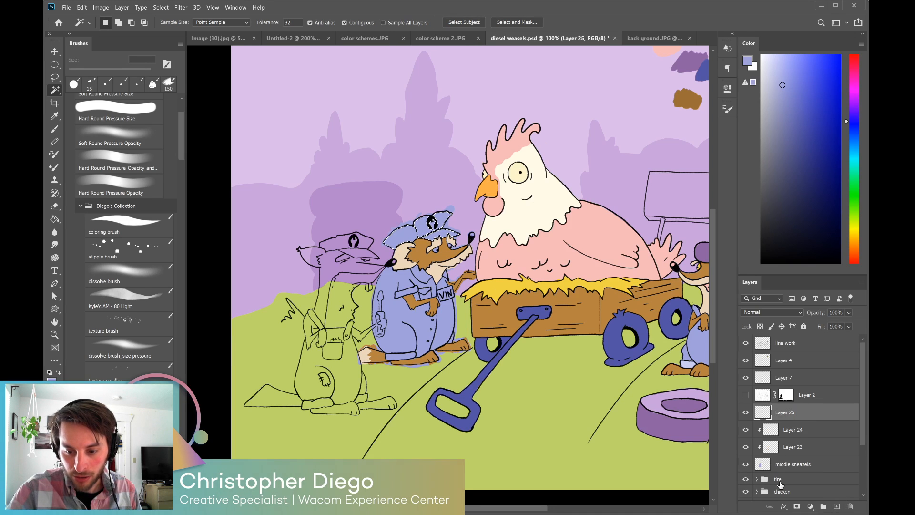
{"action": "left_click", "coordinate": [834, 420], "text": "alt"}
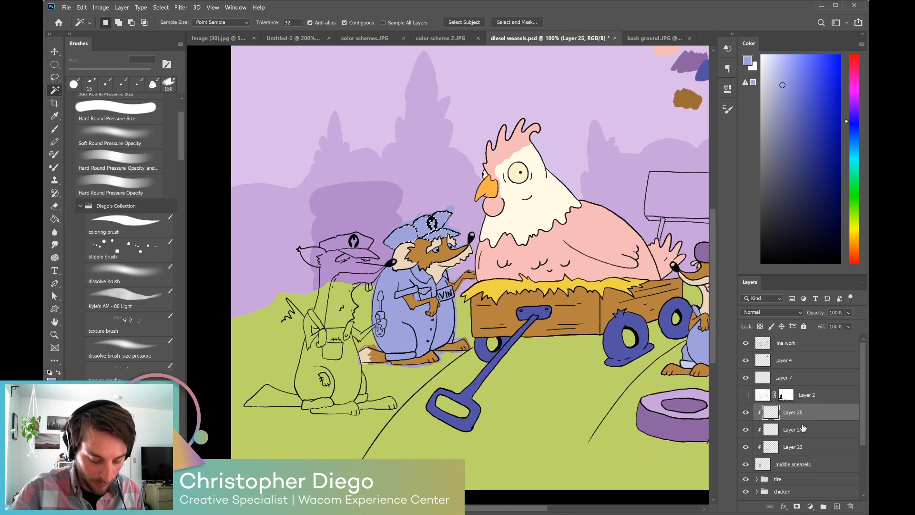
Fill the selected cap with the dark purple sampled from the side of the tire using the Paint Bucket.
{"action": "left_click_drag", "start_coordinate": [652, 404], "coordinate": [609, 412]}
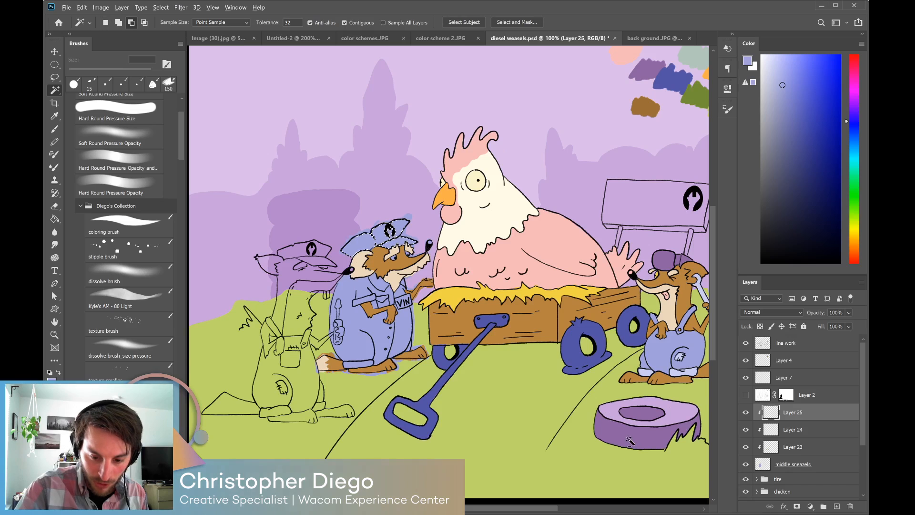
{"action": "key", "text": "g"}
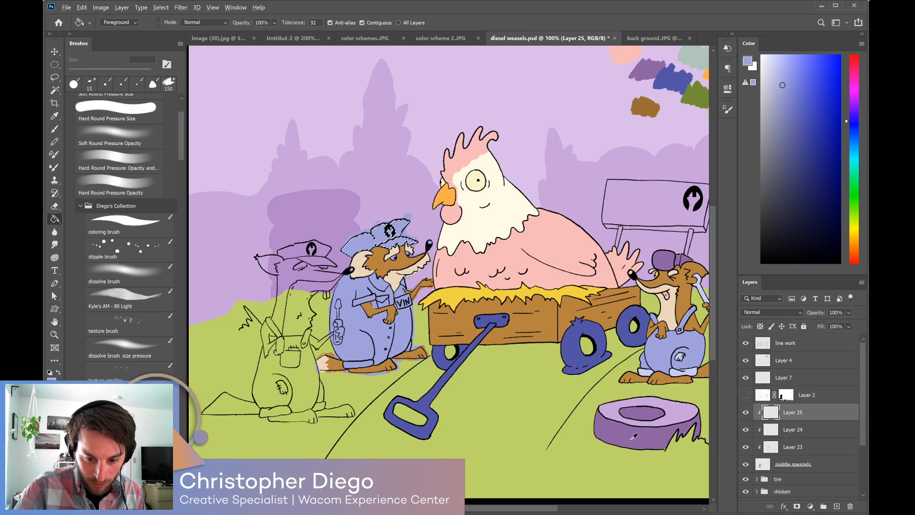
{"action": "left_click", "coordinate": [628, 444], "text": "alt"}
{"action": "left_click", "coordinate": [352, 245]}
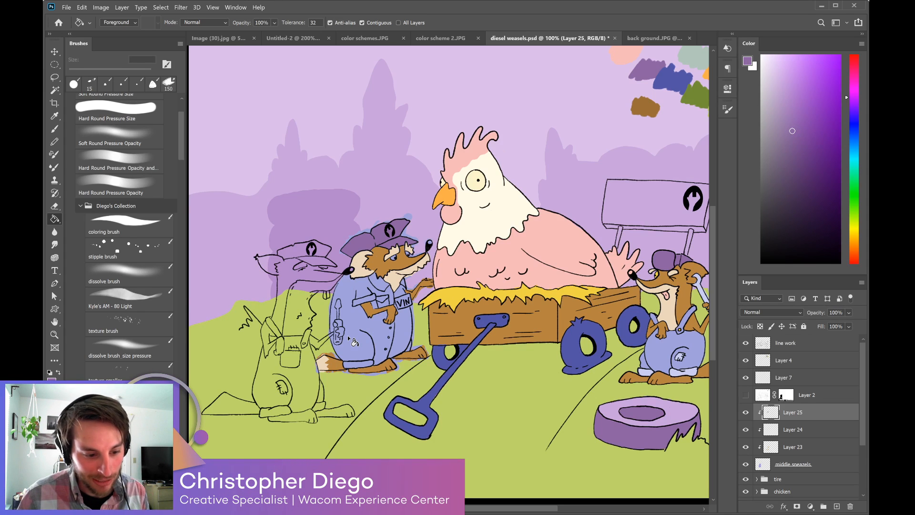
Select the middle weasel's sleeve cuff, trouser cuff and VIN name tag from the line work layer with the Magic Wand.
{"action": "key", "text": "w"}
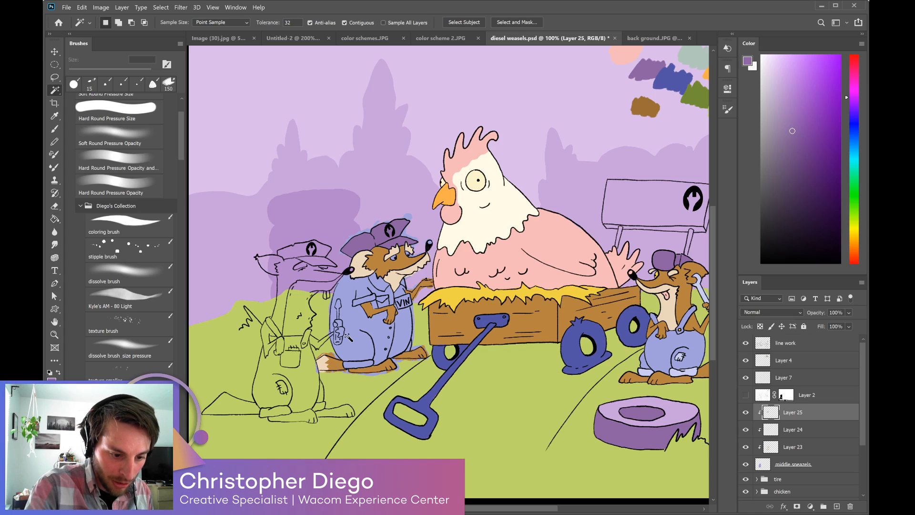
{"action": "left_click", "coordinate": [361, 317]}
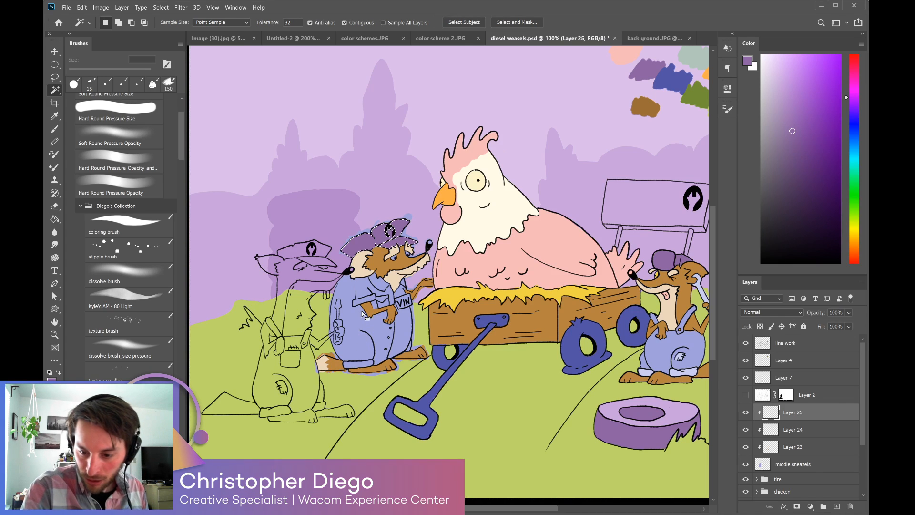
{"action": "left_click", "coordinate": [795, 343]}
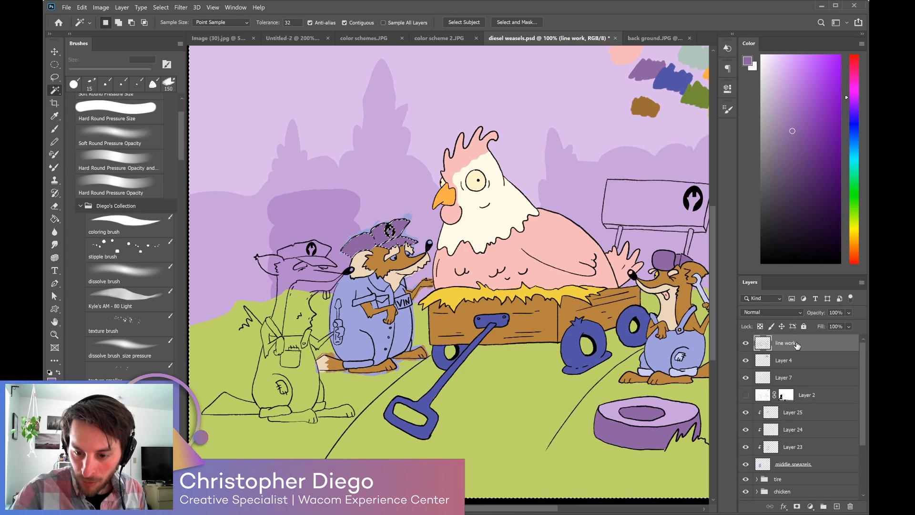
{"action": "left_click", "coordinate": [370, 298]}
{"action": "left_click", "coordinate": [355, 365], "text": "shift"}
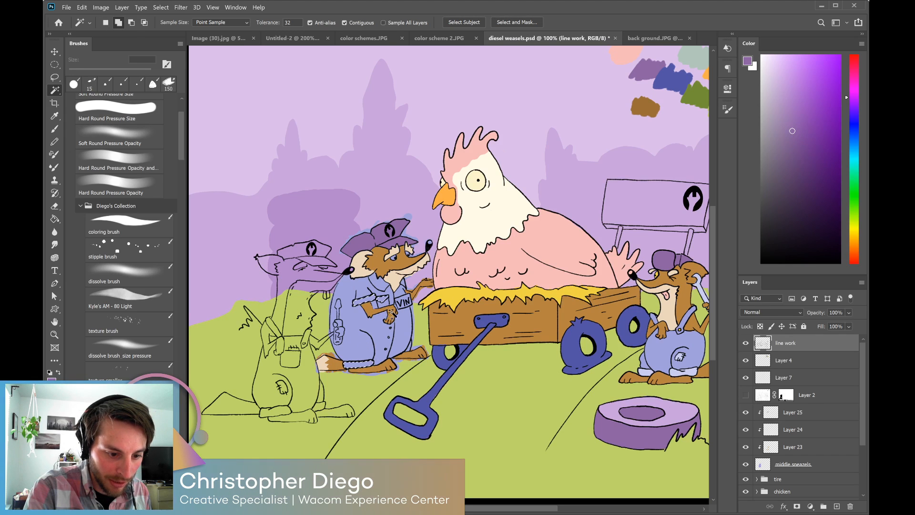
{"action": "left_click", "coordinate": [404, 302], "text": "shift"}
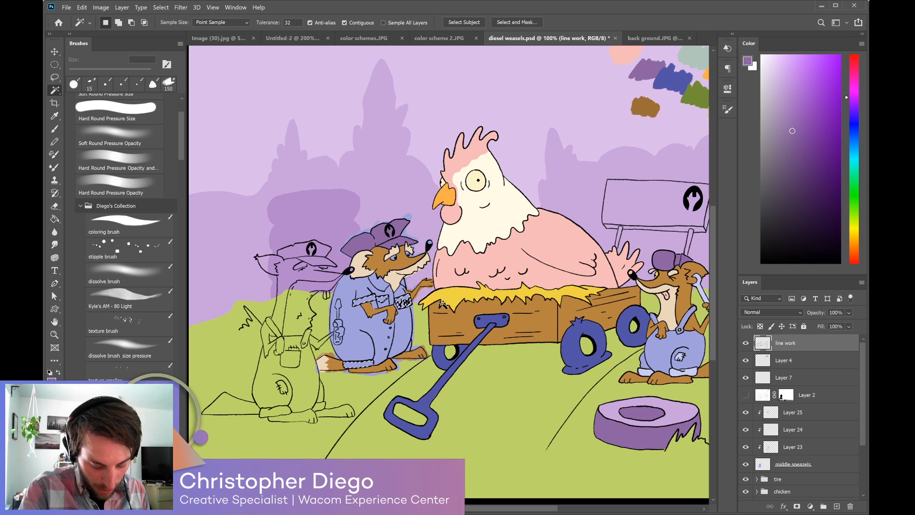
Color the selected cuffs and name tag, plus the shirt collar, with the right weasel's pale blue on a new clipped layer above Layer 25.
{"action": "key", "text": "g"}
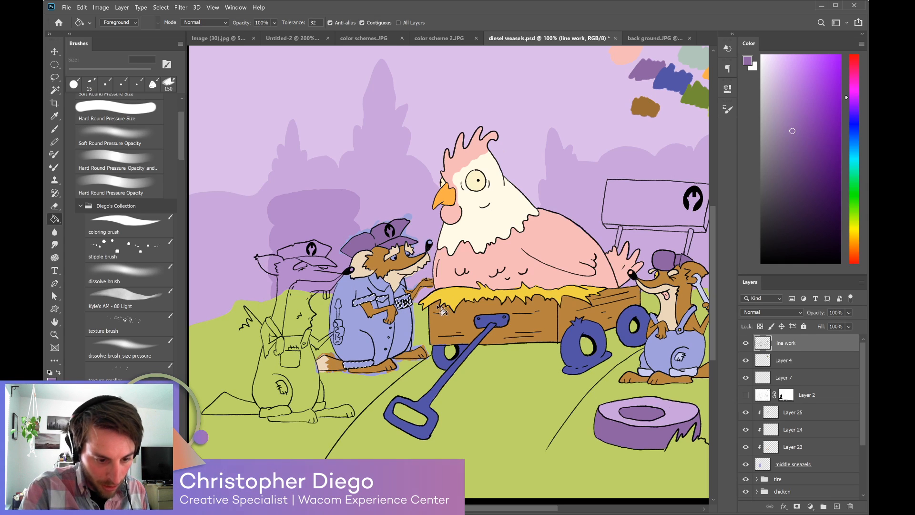
{"action": "left_click", "coordinate": [696, 373], "text": "alt"}
{"action": "left_click", "coordinate": [814, 413]}
{"action": "left_click", "coordinate": [837, 506]}
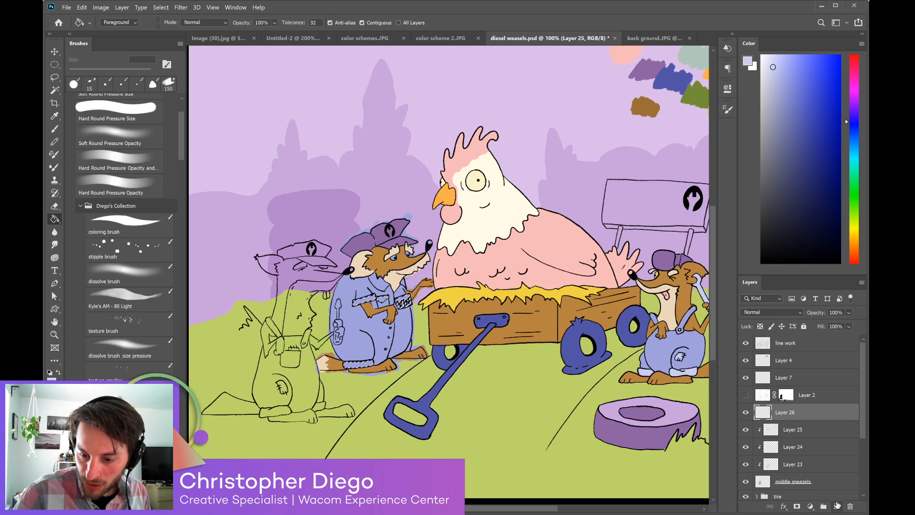
{"action": "left_click", "coordinate": [834, 417], "text": "alt"}
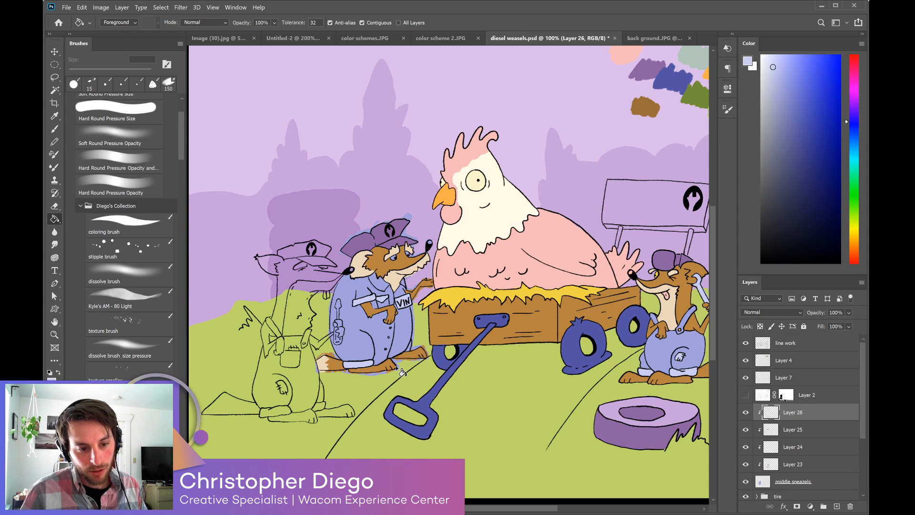
{"action": "key", "text": "b"}
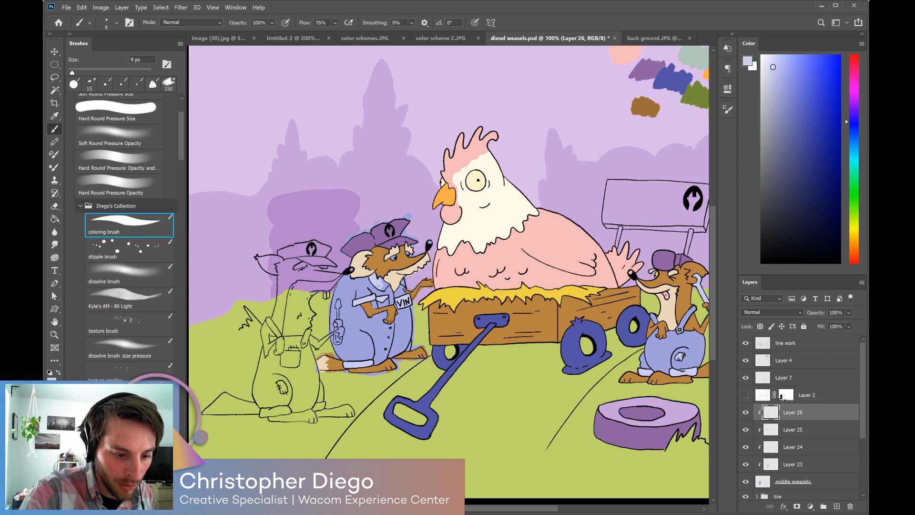
{"action": "left_click_drag", "start_coordinate": [382, 284], "coordinate": [384, 289]}
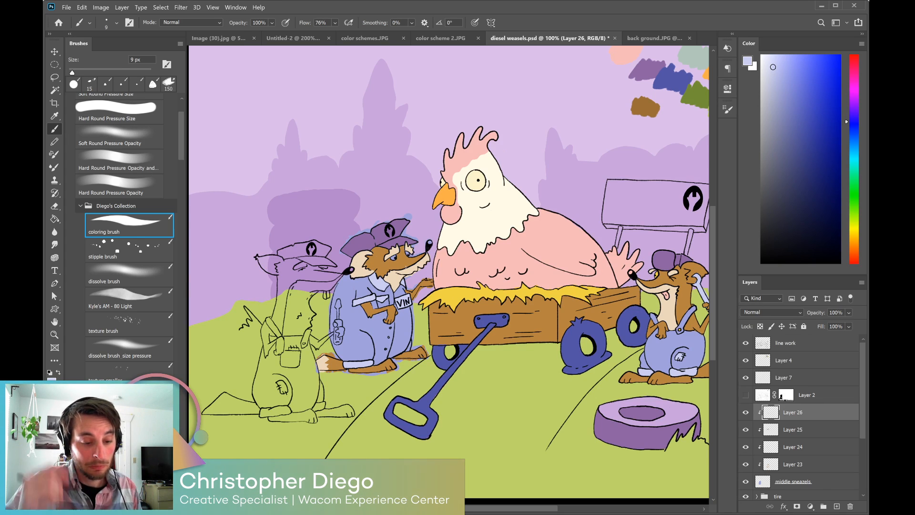
Add a clipped layer above Layer 26 and paint the middle weasel's eyes with a pale tint of the hay's yellow.
{"action": "left_click", "coordinate": [836, 506]}
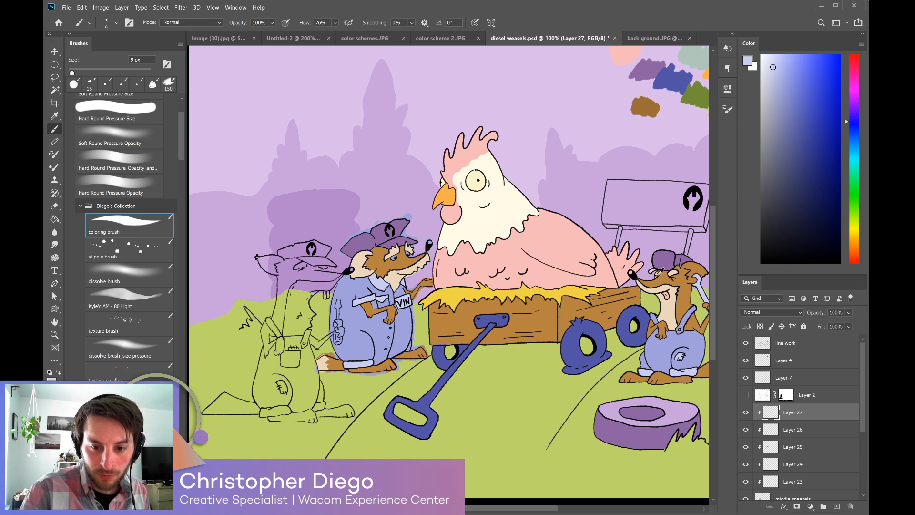
{"action": "left_click", "coordinate": [576, 287], "text": "alt"}
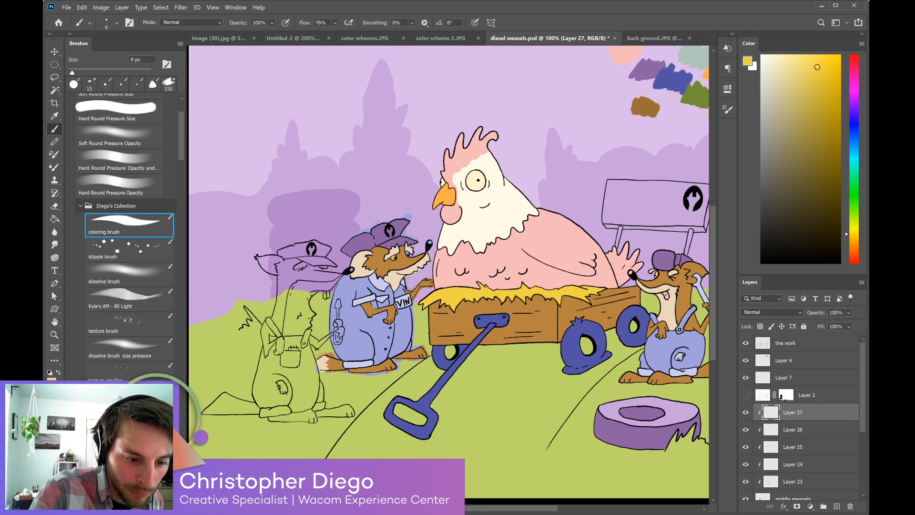
{"action": "left_click", "coordinate": [776, 60]}
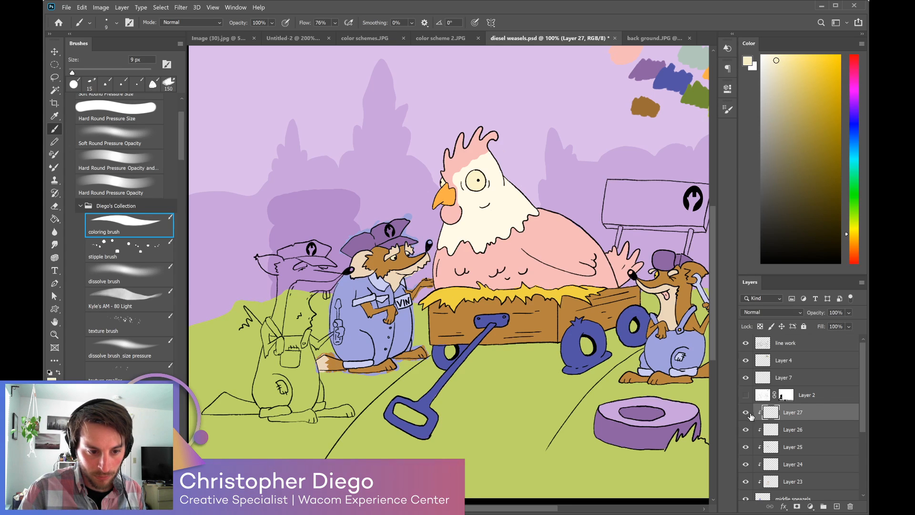
Check Layer 26 by toggling its visibility and sample the pale blue from the middle weasel's collar.
{"action": "left_click", "coordinate": [781, 431]}
{"action": "left_click", "coordinate": [745, 430]}
{"action": "left_click", "coordinate": [746, 429]}
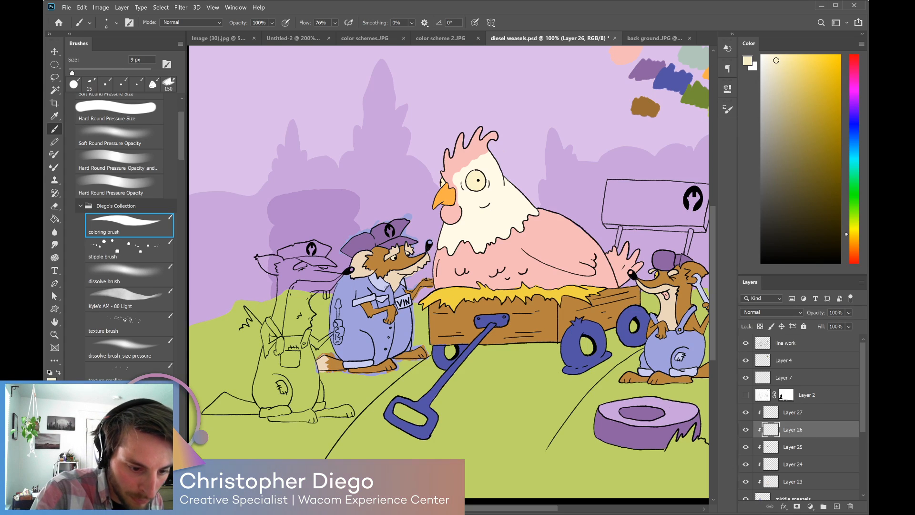
{"action": "left_click", "coordinate": [383, 285], "text": "alt"}
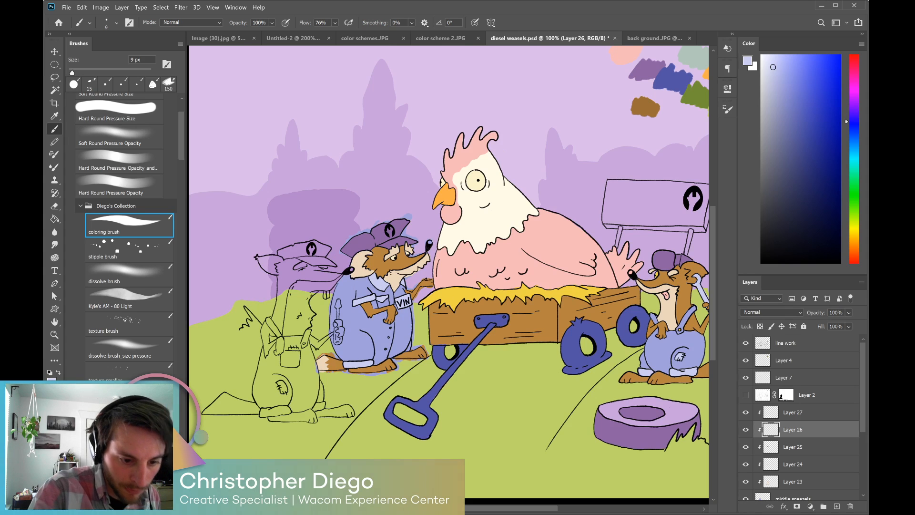
Erase the stray light blue around the middle weasel's cap and snout on the middle sneazels layer.
{"action": "scroll", "coordinate": [859, 436], "scroll_direction": "down", "scroll_amount": 1}
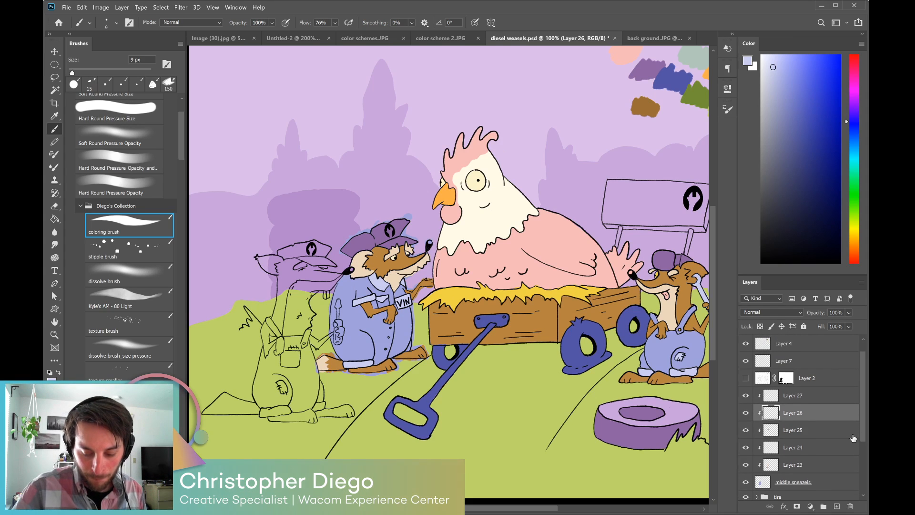
{"action": "key", "text": "ctrl+minus"}
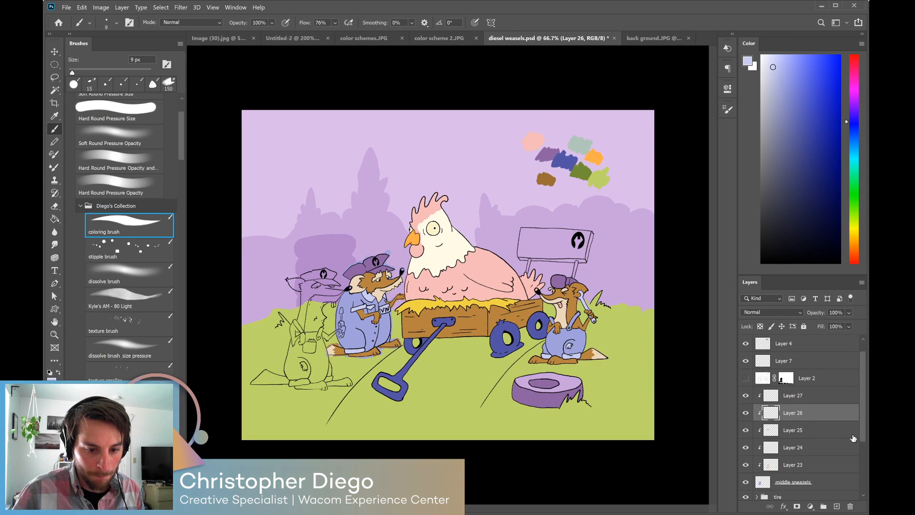
{"action": "key", "text": "ctrl+plus"}
{"action": "scroll", "coordinate": [863, 431], "scroll_direction": "down", "scroll_amount": 4}
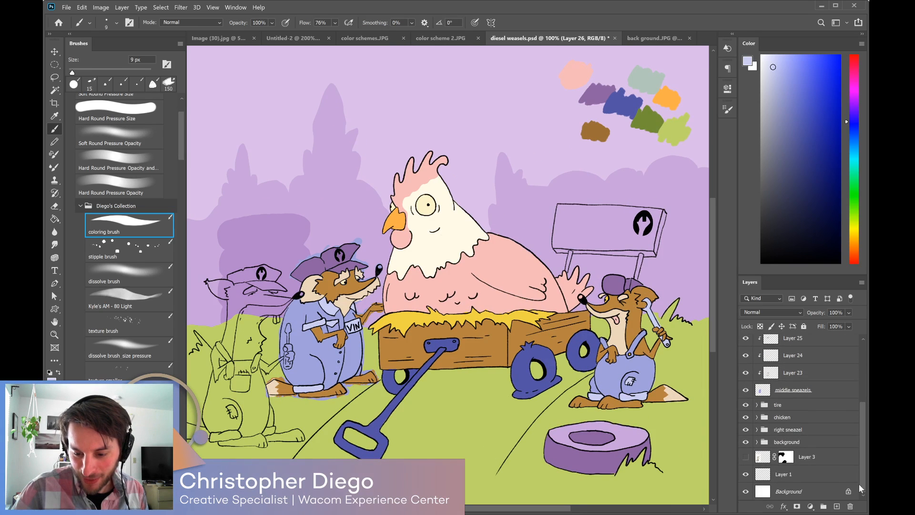
{"action": "scroll", "coordinate": [862, 439], "scroll_direction": "up", "scroll_amount": 2}
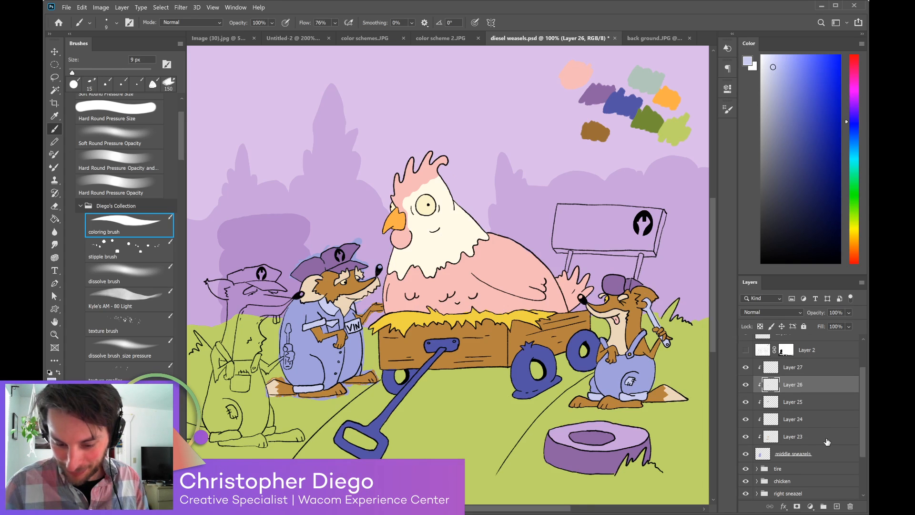
{"action": "left_click", "coordinate": [801, 453]}
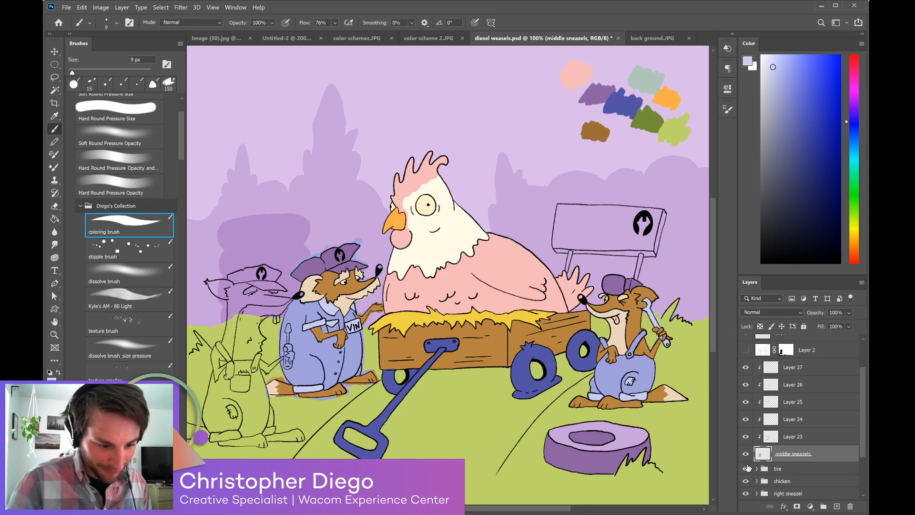
{"action": "key", "text": "e"}
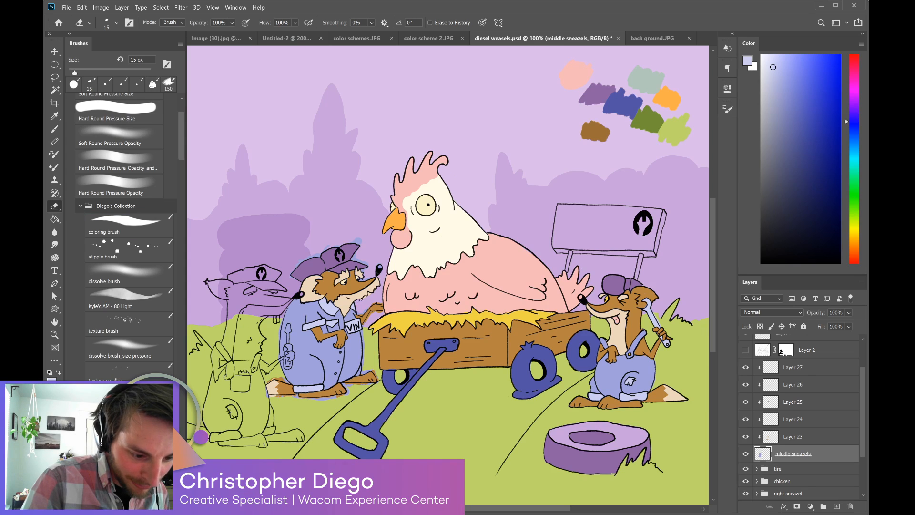
{"action": "left_click_drag", "start_coordinate": [370, 295], "coordinate": [378, 290]}
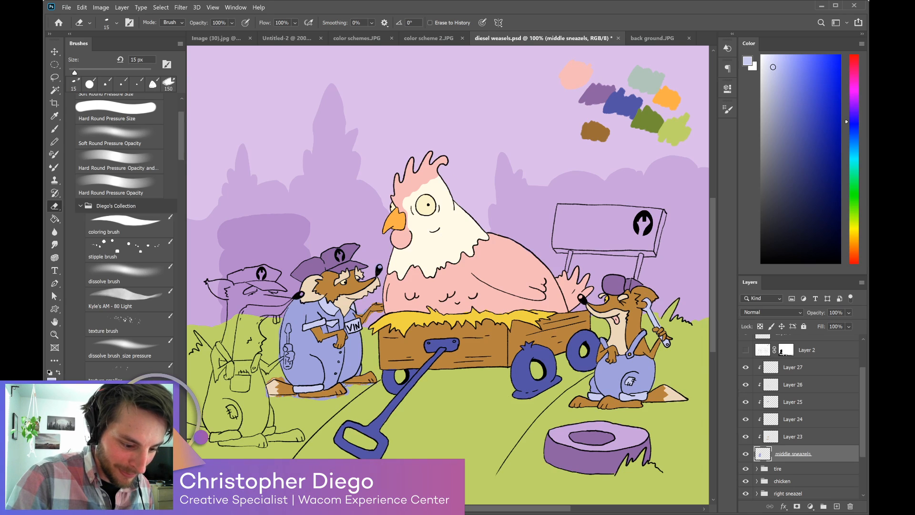
Erase the base color spilling past the outlines of the middle weasel's arm and feet.
{"action": "key", "text": "r"}
{"action": "left_click_drag", "start_coordinate": [601, 324], "coordinate": [485, 434]}
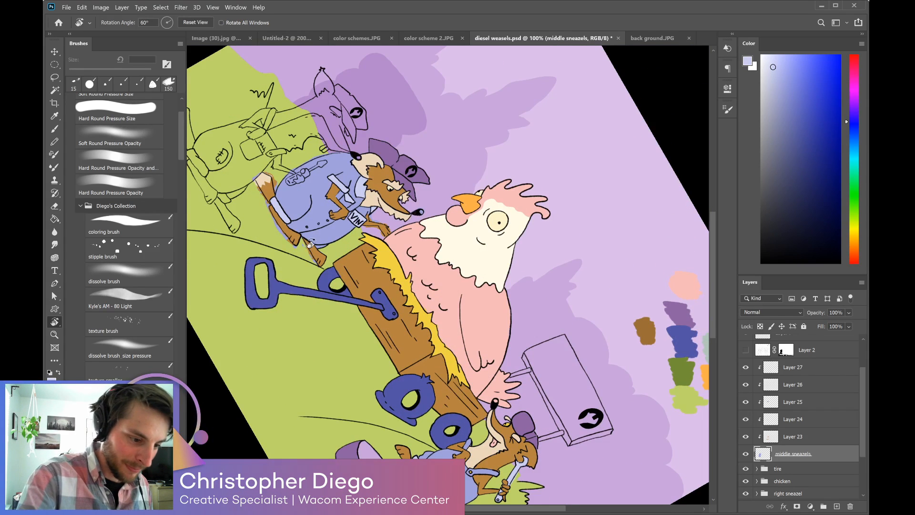
{"action": "key", "text": "e"}
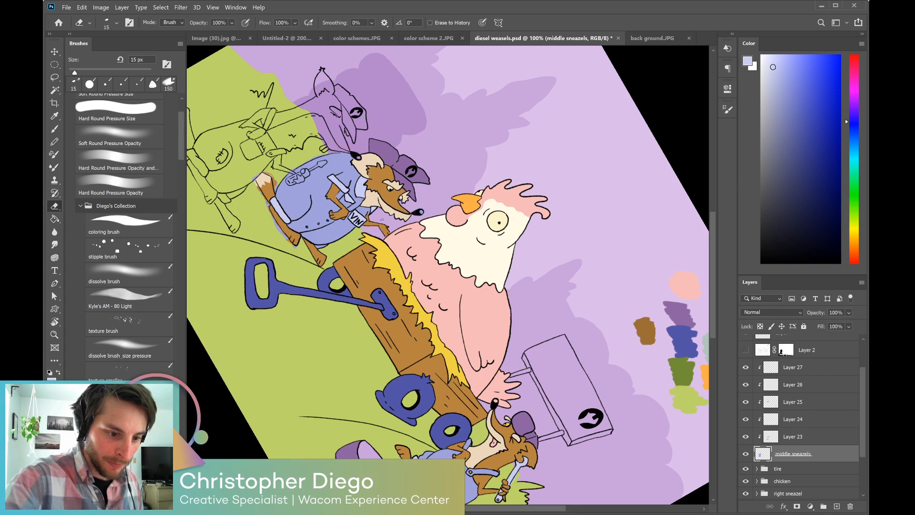
{"action": "key", "text": "r"}
{"action": "left_click_drag", "start_coordinate": [493, 296], "coordinate": [534, 200]}
{"action": "left_click_drag", "start_coordinate": [411, 359], "coordinate": [520, 266]}
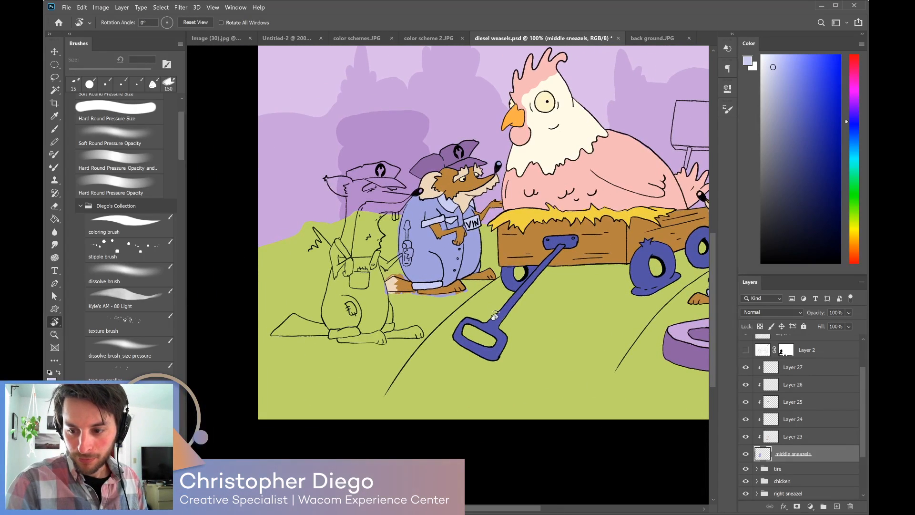
{"action": "key", "text": "e"}
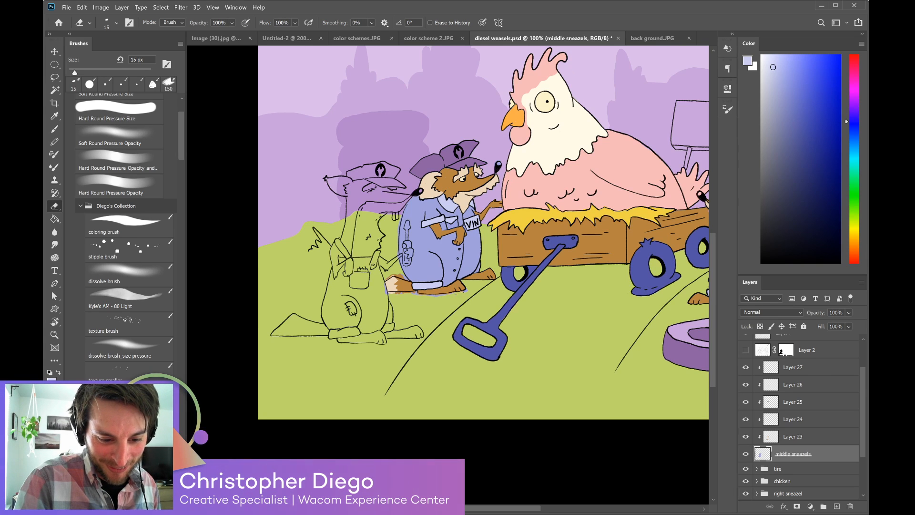
Erase the remaining base color spilling outside the middle weasel's tail.
{"action": "key", "text": "r"}
{"action": "left_click_drag", "start_coordinate": [396, 284], "coordinate": [399, 254]}
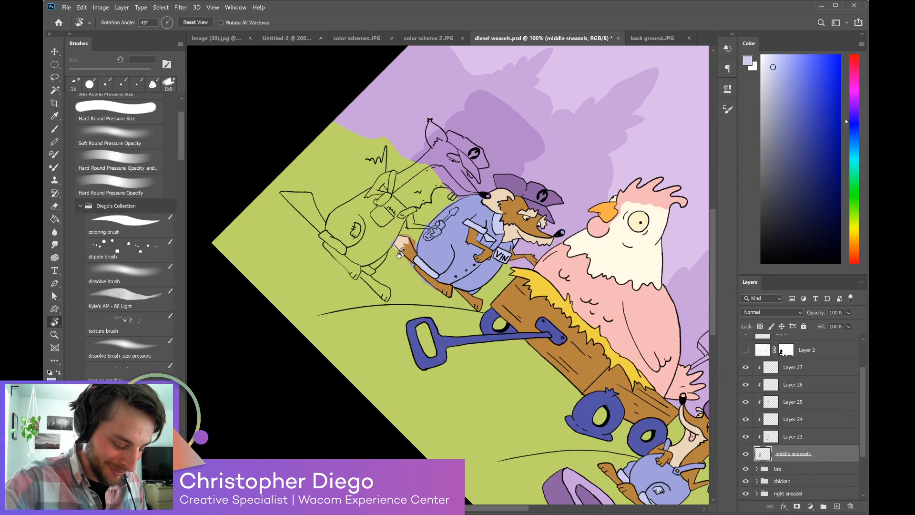
{"action": "key", "text": "e"}
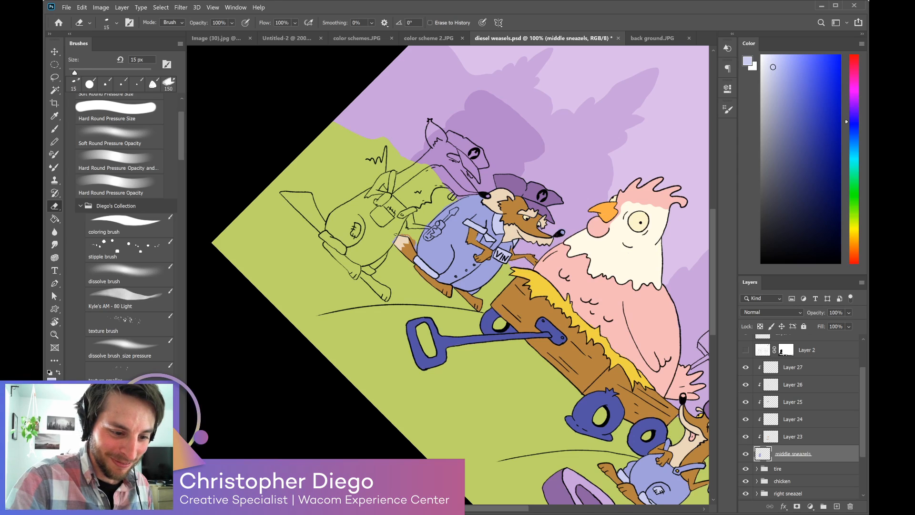
{"action": "left_click_drag", "start_coordinate": [409, 237], "coordinate": [413, 243]}
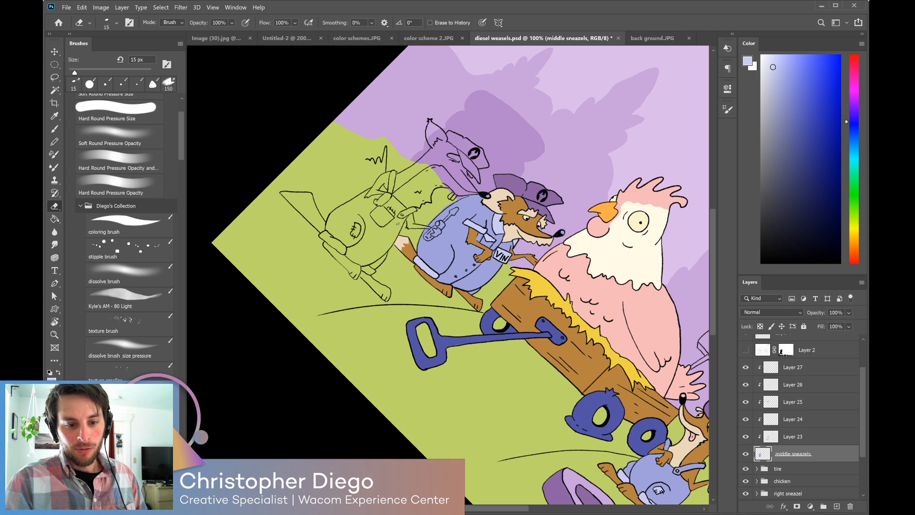
{"action": "key", "text": "r"}
{"action": "mouse_move", "coordinate": [623, 408]}
{"action": "left_mouse_down"}
{"action": "mouse_move", "coordinate": [640, 341]}
{"action": "mouse_move", "coordinate": [631, 326]}
{"action": "left_mouse_up"}
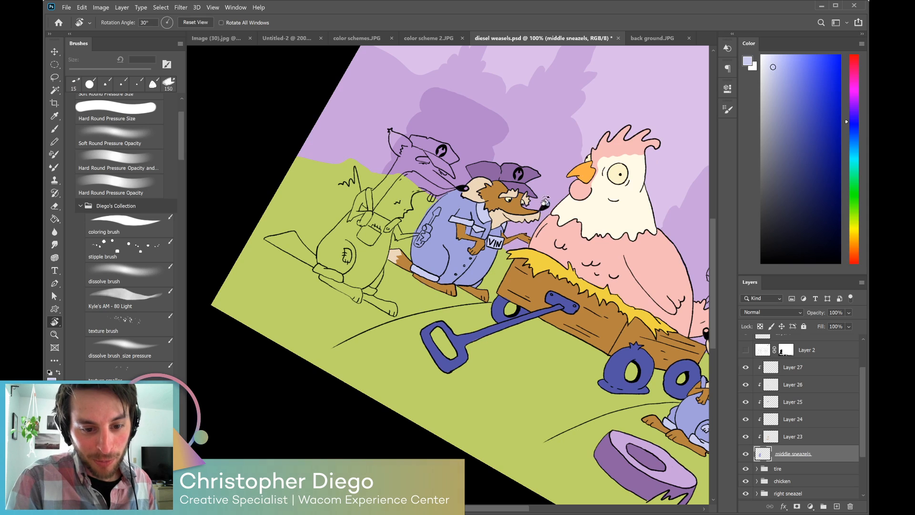
{"action": "key", "text": "e"}
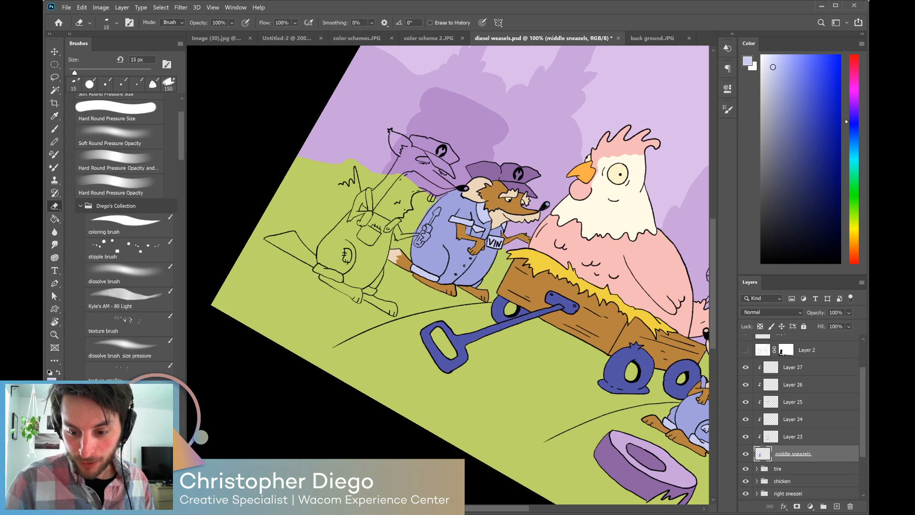
On Layer 27, dab the middle weasel's nose with the pale yellow sampled from its eye.
{"action": "left_click", "coordinate": [780, 367]}
{"action": "double_click", "coordinate": [789, 367]}
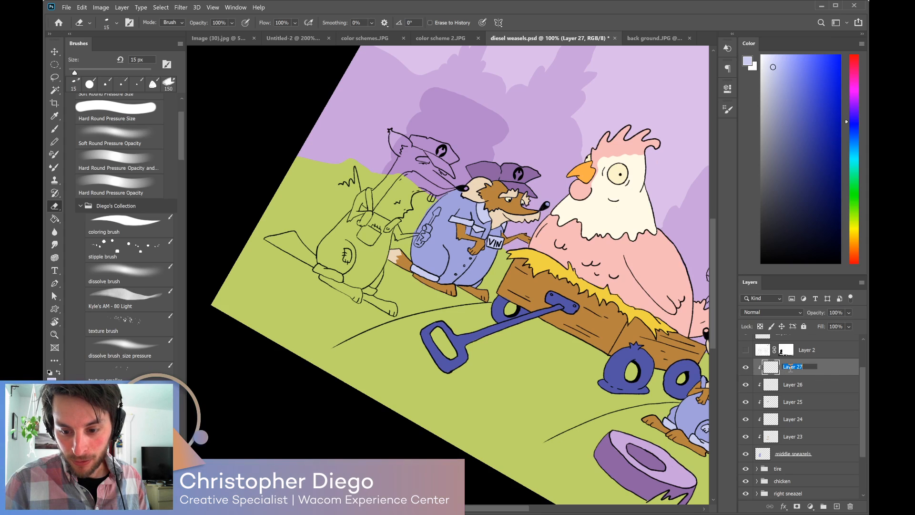
{"action": "key", "text": "Return"}
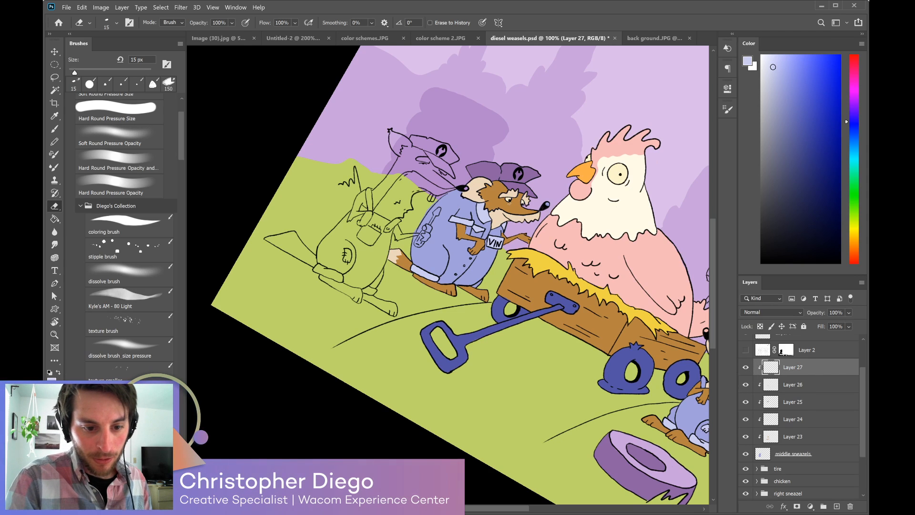
{"action": "key", "text": "b"}
{"action": "left_click", "coordinate": [508, 200], "text": "alt"}
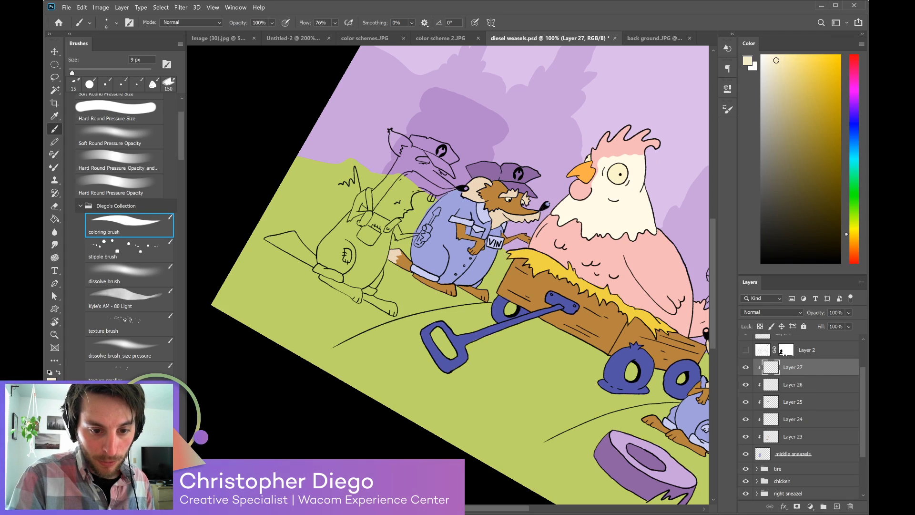
{"action": "left_click", "coordinate": [547, 204]}
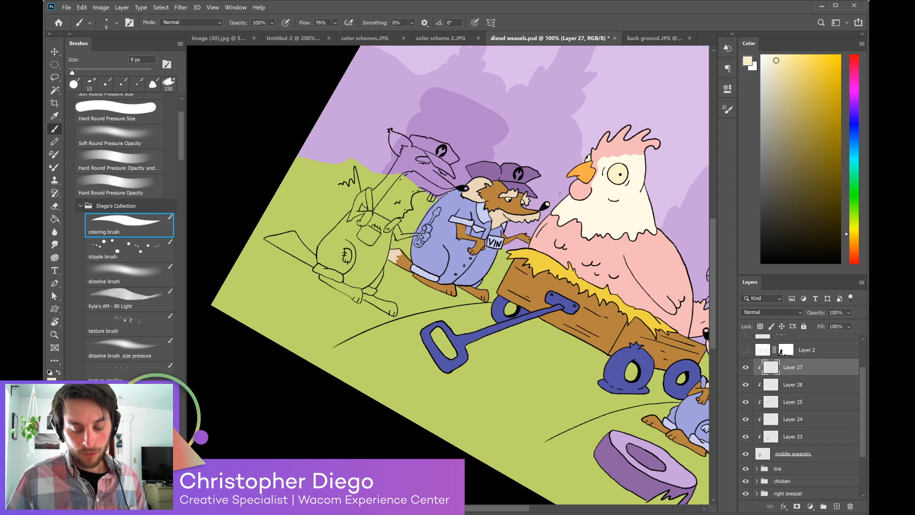
Erase the leftover base color along the middle weasel's back on the middle sneazels layer.
{"action": "key", "text": "ctrl+minus"}
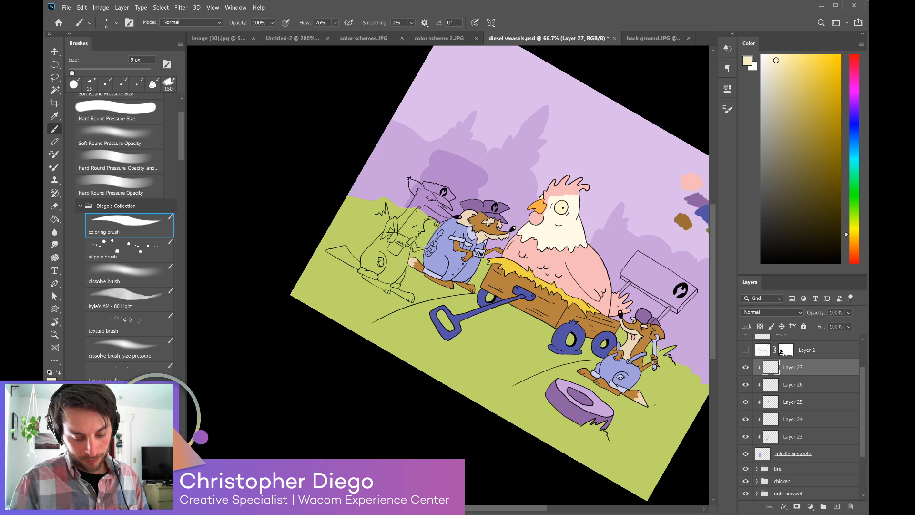
{"action": "key", "text": "r"}
{"action": "left_click_drag", "start_coordinate": [682, 396], "coordinate": [679, 313]}
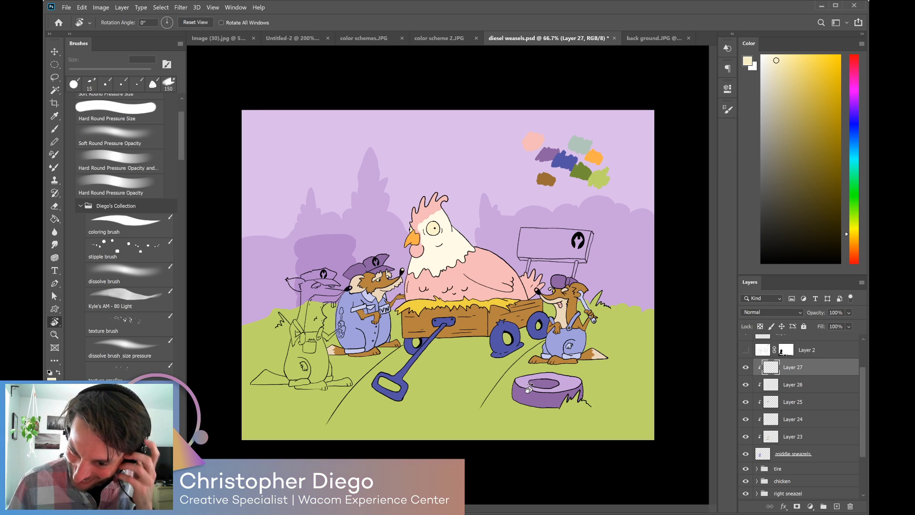
{"action": "key", "text": "ctrl+plus"}
{"action": "left_click_drag", "start_coordinate": [403, 412], "coordinate": [566, 341]}
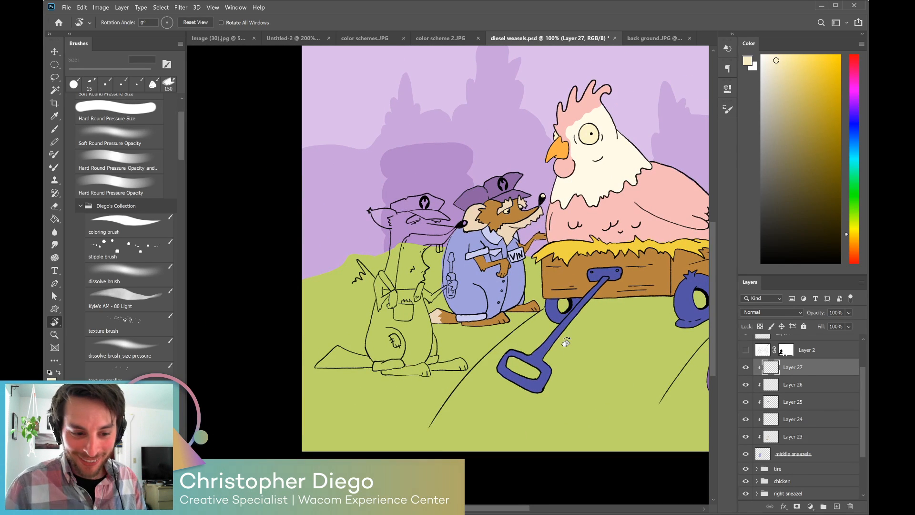
{"action": "left_click", "coordinate": [796, 439]}
{"action": "left_click", "coordinate": [797, 455]}
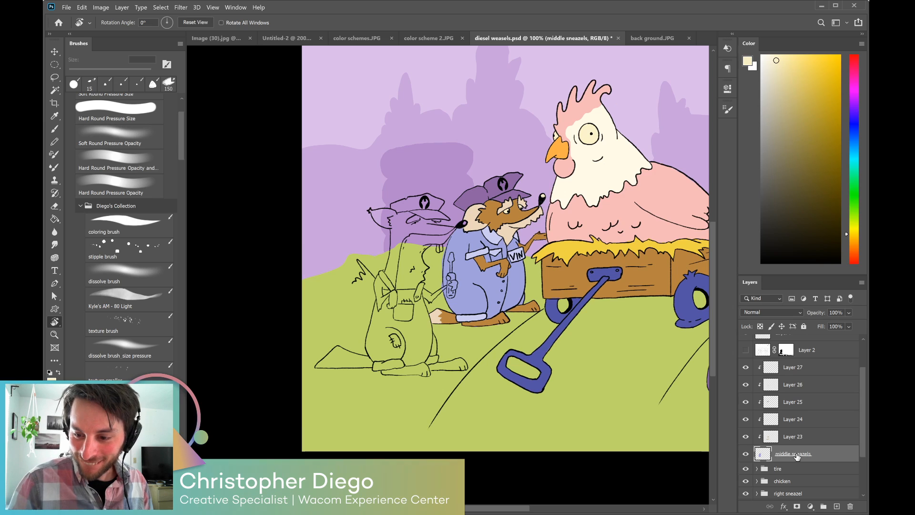
{"action": "key", "text": "e"}
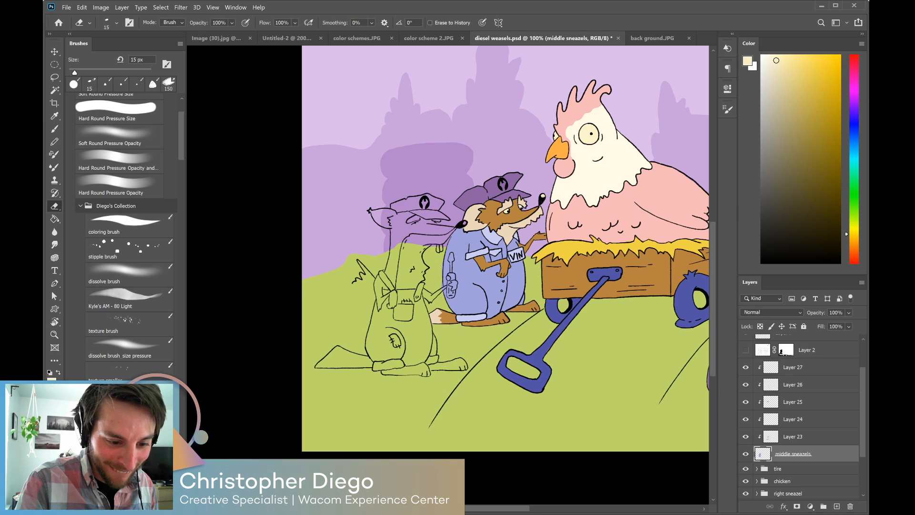
{"action": "left_click_drag", "start_coordinate": [442, 285], "coordinate": [443, 248]}
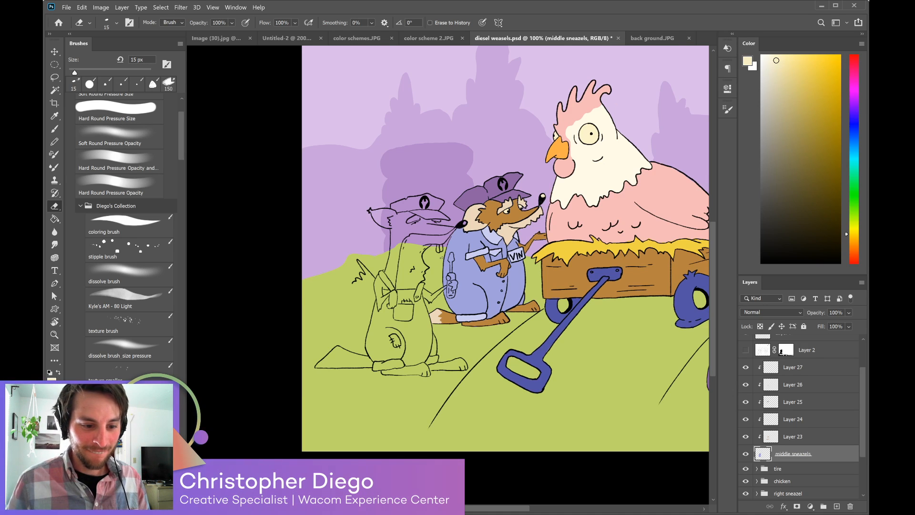
Group the middle sneazels layer with its clipped layers up to Layer 27 and name the group "middle sneazel".
{"action": "left_click", "coordinate": [814, 366], "text": "shift"}
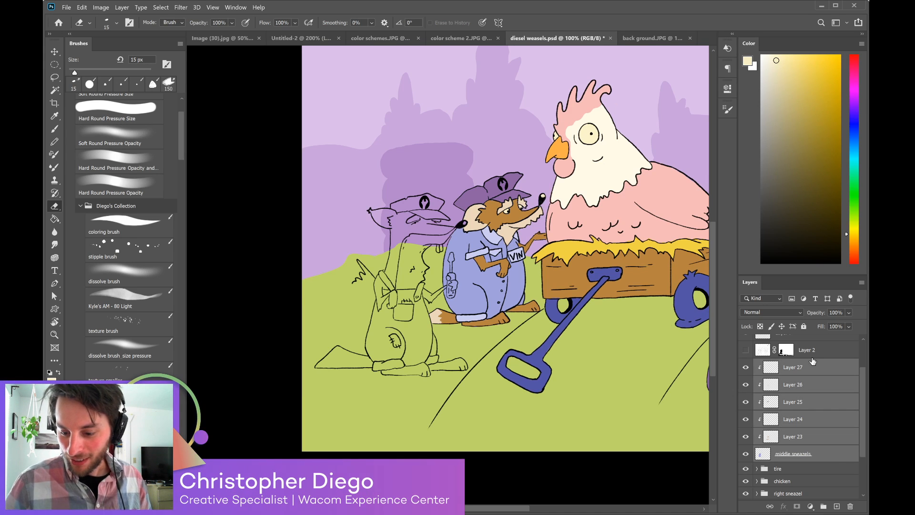
{"action": "key", "text": "ctrl+g"}
{"action": "double_click", "coordinate": [782, 392]}
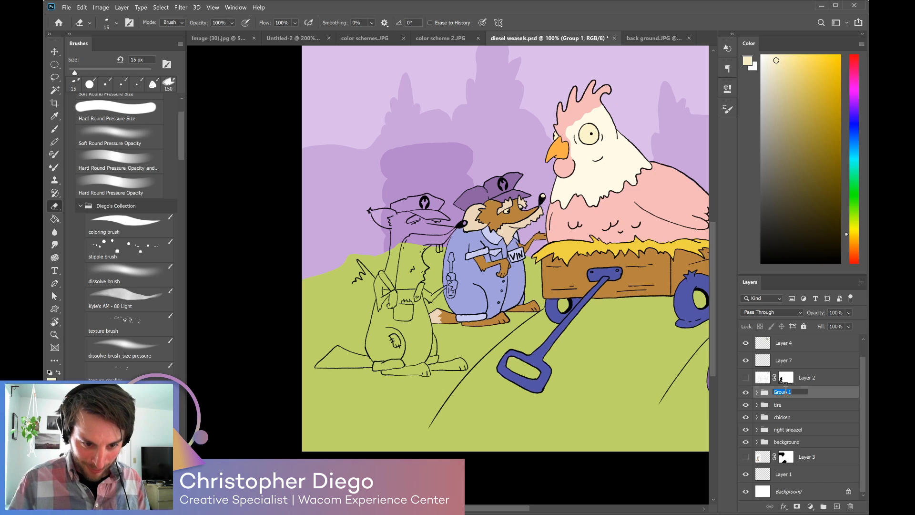
{"action": "left_click_drag", "start_coordinate": [632, 321], "coordinate": [588, 331]}
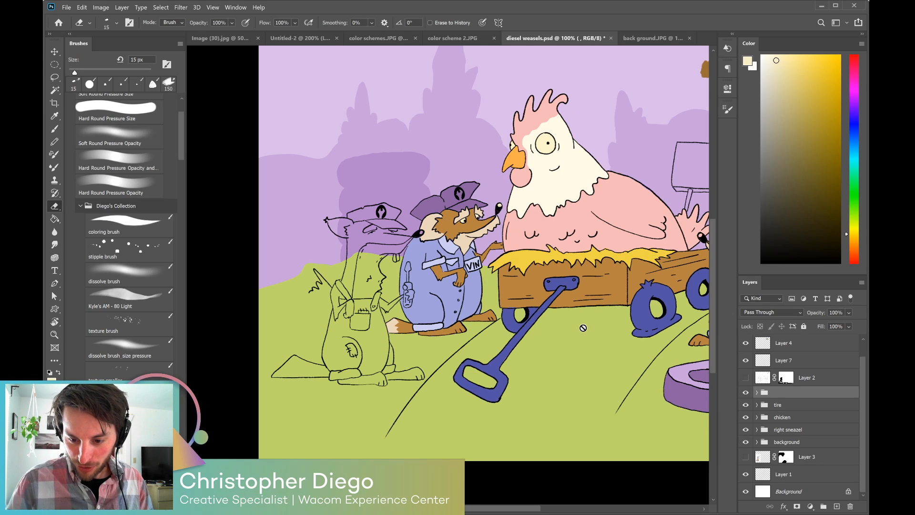
{"action": "left_click", "coordinate": [746, 392]}
{"action": "left_click", "coordinate": [746, 392]}
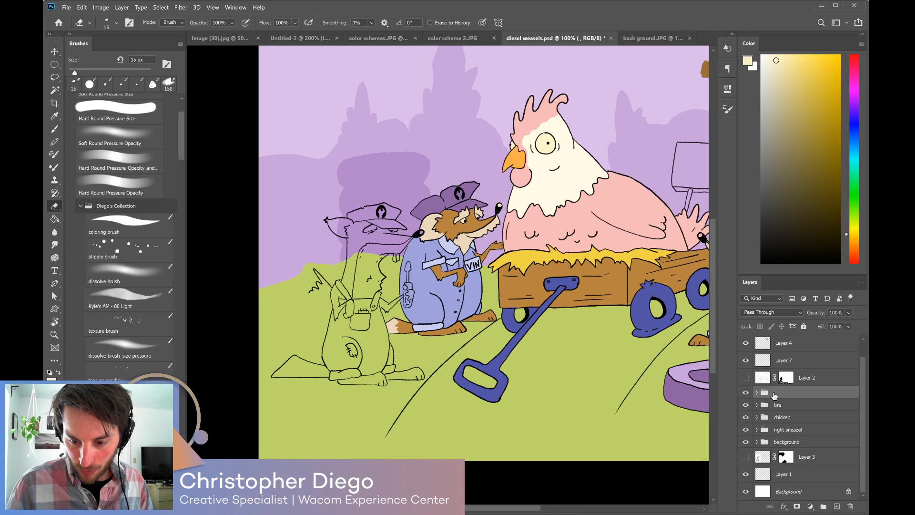
{"action": "double_click", "coordinate": [779, 393]}
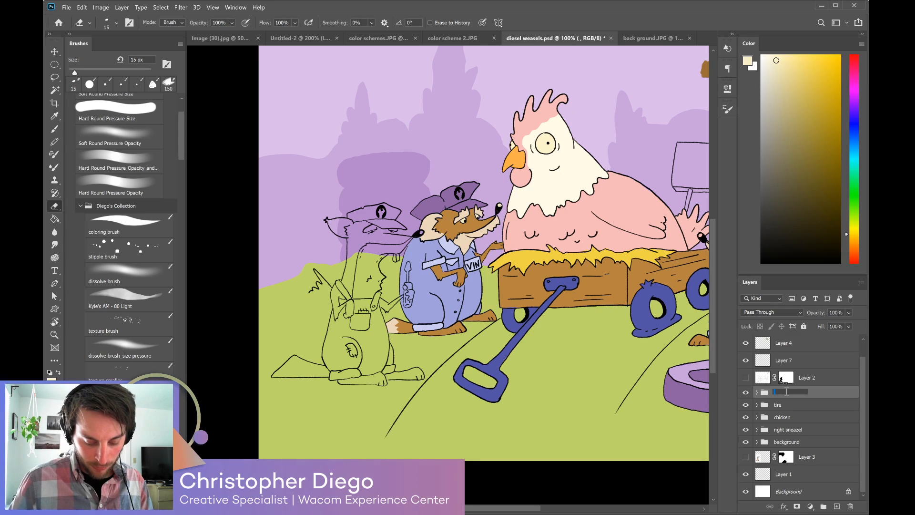
{"action": "type", "text": "middle sneazel"}
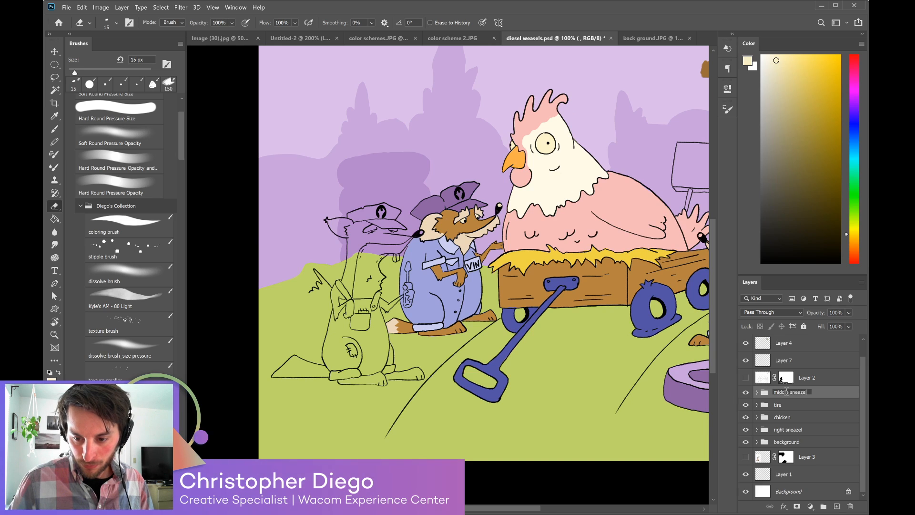
{"action": "key", "text": "Return"}
Add a new layer above the middle sneazel group and name it "left sneazel".
{"action": "left_click", "coordinate": [837, 506]}
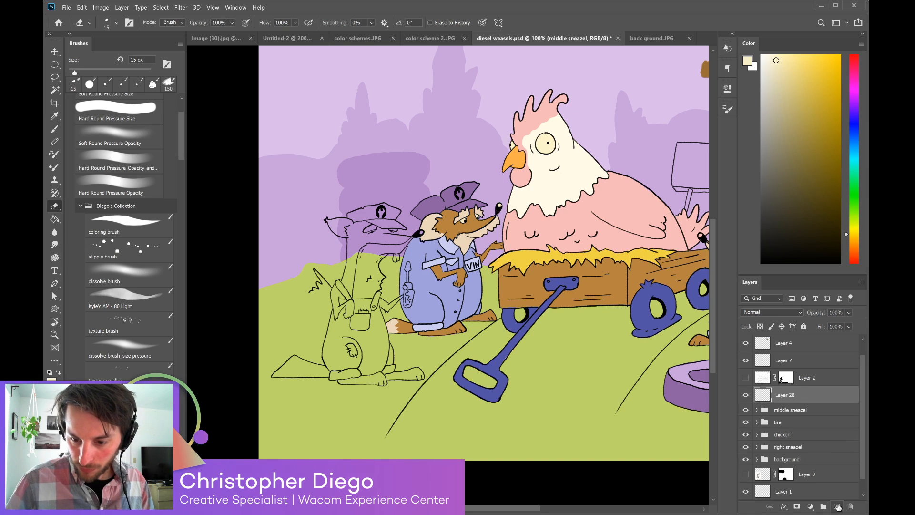
{"action": "double_click", "coordinate": [787, 394]}
{"action": "type", "text": "left sneazel"}
{"action": "key", "text": "Return"}
Block in the left weasel's cap, head, tongue and body with a 30 px coloring brush in the light blue sampled from the middle weasel's uniform.
{"action": "key", "text": "b"}
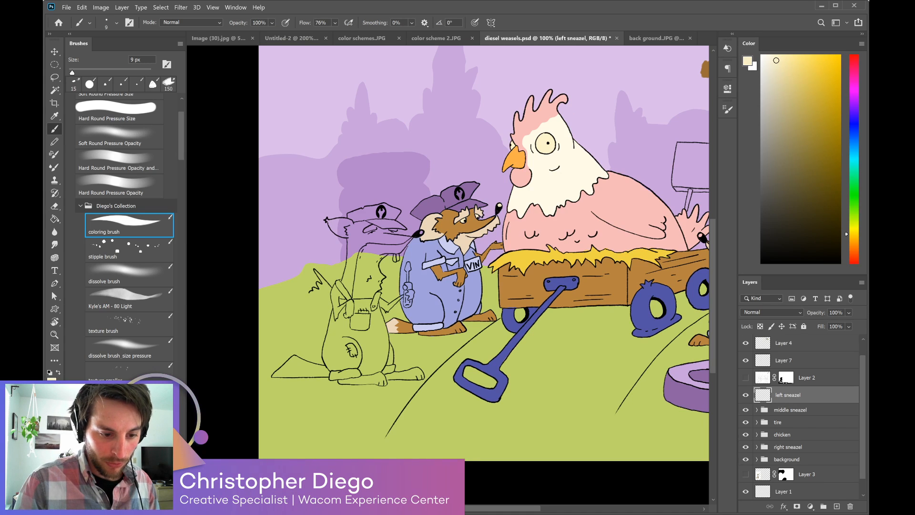
{"action": "left_click", "coordinate": [453, 296], "text": "alt"}
{"action": "key", "text": "]"}
{"action": "key", "text": "]"}
{"action": "key", "text": "]"}
{"action": "key", "text": "]"}
{"action": "key", "text": "]"}
{"action": "mouse_move", "coordinate": [360, 297]}
{"action": "left_mouse_down"}
{"action": "mouse_move", "coordinate": [359, 341]}
{"action": "mouse_move", "coordinate": [336, 286]}
{"action": "mouse_move", "coordinate": [355, 251]}
{"action": "mouse_move", "coordinate": [362, 303]}
{"action": "mouse_move", "coordinate": [351, 246]}
{"action": "mouse_move", "coordinate": [344, 285]}
{"action": "mouse_move", "coordinate": [352, 238]}
{"action": "mouse_move", "coordinate": [389, 236]}
{"action": "mouse_move", "coordinate": [390, 214]}
{"action": "mouse_move", "coordinate": [350, 218]}
{"action": "mouse_move", "coordinate": [393, 211]}
{"action": "mouse_move", "coordinate": [385, 237]}
{"action": "mouse_move", "coordinate": [395, 214]}
{"action": "left_mouse_up"}
{"action": "mouse_move", "coordinate": [335, 224]}
{"action": "left_mouse_down"}
{"action": "mouse_move", "coordinate": [373, 246]}
{"action": "mouse_move", "coordinate": [370, 254]}
{"action": "mouse_move", "coordinate": [371, 243]}
{"action": "mouse_move", "coordinate": [371, 261]}
{"action": "mouse_move", "coordinate": [376, 255]}
{"action": "mouse_move", "coordinate": [361, 301]}
{"action": "mouse_move", "coordinate": [381, 251]}
{"action": "mouse_move", "coordinate": [380, 276]}
{"action": "mouse_move", "coordinate": [364, 319]}
{"action": "mouse_move", "coordinate": [351, 300]}
{"action": "mouse_move", "coordinate": [335, 337]}
{"action": "mouse_move", "coordinate": [336, 312]}
{"action": "mouse_move", "coordinate": [325, 355]}
{"action": "mouse_move", "coordinate": [331, 363]}
{"action": "mouse_move", "coordinate": [346, 350]}
{"action": "mouse_move", "coordinate": [340, 339]}
{"action": "mouse_move", "coordinate": [356, 360]}
{"action": "mouse_move", "coordinate": [359, 337]}
{"action": "mouse_move", "coordinate": [332, 374]}
{"action": "mouse_move", "coordinate": [355, 371]}
{"action": "mouse_move", "coordinate": [352, 331]}
{"action": "mouse_move", "coordinate": [365, 362]}
{"action": "mouse_move", "coordinate": [374, 313]}
{"action": "mouse_move", "coordinate": [383, 359]}
{"action": "mouse_move", "coordinate": [370, 372]}
{"action": "mouse_move", "coordinate": [385, 349]}
{"action": "mouse_move", "coordinate": [383, 325]}
{"action": "mouse_move", "coordinate": [390, 369]}
{"action": "left_mouse_up"}
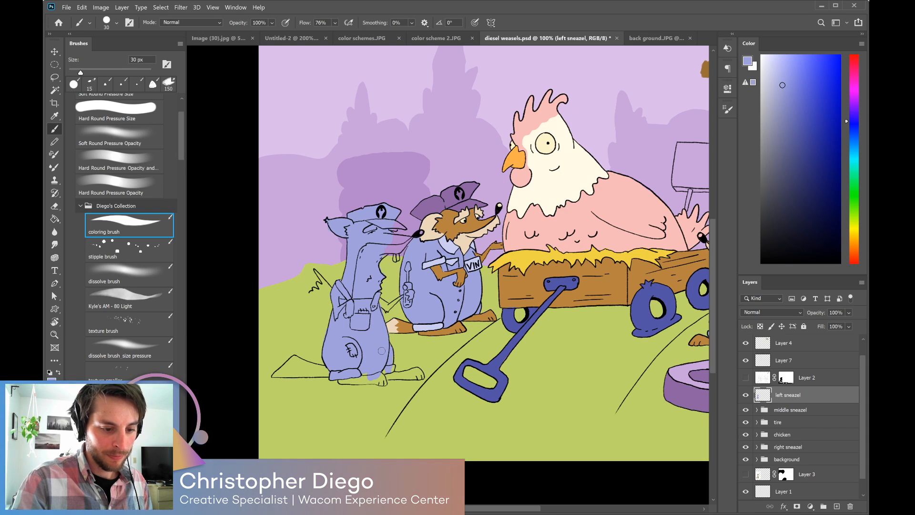
{"action": "mouse_move", "coordinate": [377, 257]}
{"action": "left_mouse_down"}
{"action": "mouse_move", "coordinate": [392, 247]}
{"action": "mouse_move", "coordinate": [396, 259]}
{"action": "mouse_move", "coordinate": [404, 238]}
{"action": "mouse_move", "coordinate": [392, 239]}
{"action": "left_mouse_up"}
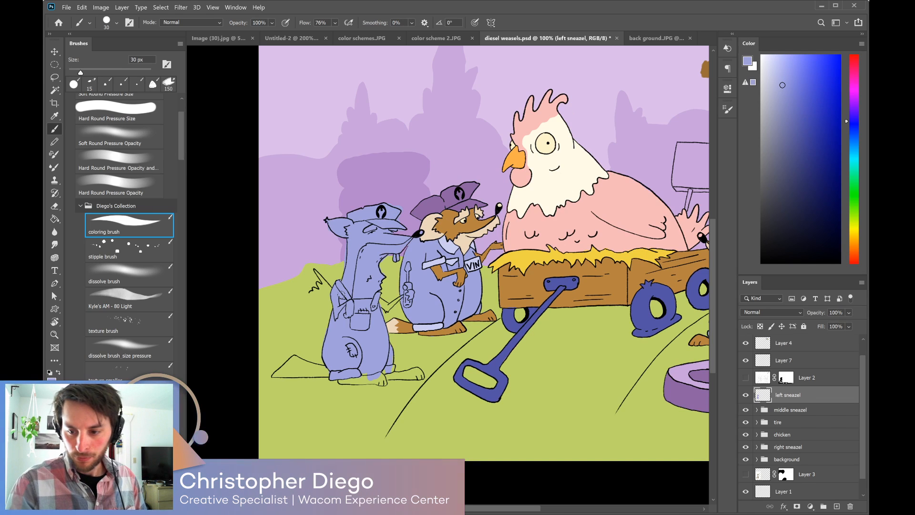
Extend the light blue base over the left weasel's feet, tail and back edge.
{"action": "mouse_move", "coordinate": [371, 375]}
{"action": "left_mouse_down"}
{"action": "mouse_move", "coordinate": [340, 381]}
{"action": "mouse_move", "coordinate": [378, 383]}
{"action": "mouse_move", "coordinate": [391, 368]}
{"action": "mouse_move", "coordinate": [422, 373]}
{"action": "mouse_move", "coordinate": [396, 377]}
{"action": "left_mouse_up"}
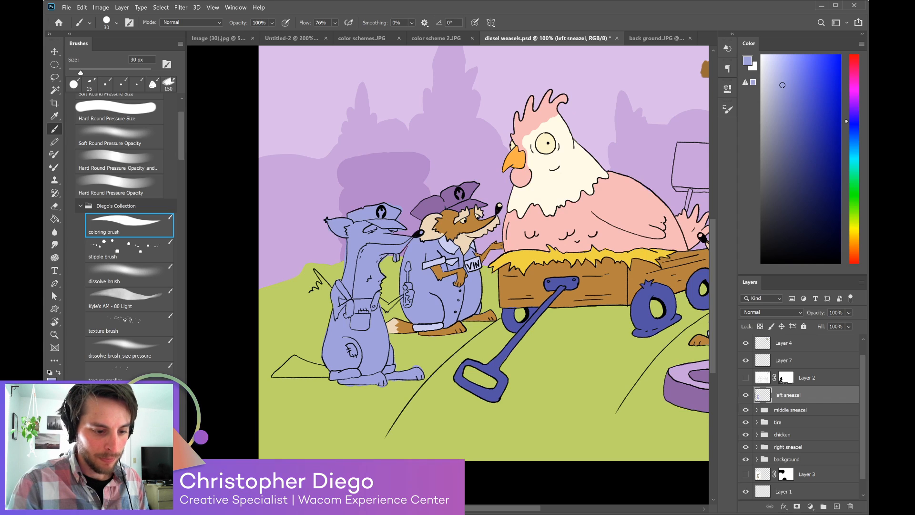
{"action": "mouse_move", "coordinate": [293, 367]}
{"action": "left_mouse_down"}
{"action": "mouse_move", "coordinate": [325, 371]}
{"action": "mouse_move", "coordinate": [290, 358]}
{"action": "mouse_move", "coordinate": [324, 371]}
{"action": "mouse_move", "coordinate": [272, 376]}
{"action": "mouse_move", "coordinate": [327, 373]}
{"action": "mouse_move", "coordinate": [281, 373]}
{"action": "mouse_move", "coordinate": [294, 362]}
{"action": "mouse_move", "coordinate": [276, 375]}
{"action": "mouse_move", "coordinate": [296, 357]}
{"action": "left_mouse_up"}
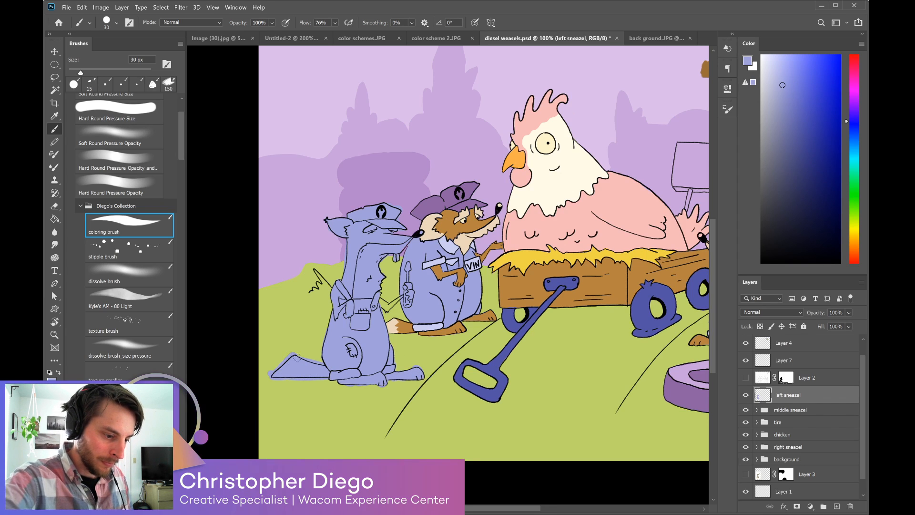
{"action": "left_click_drag", "start_coordinate": [334, 296], "coordinate": [325, 363]}
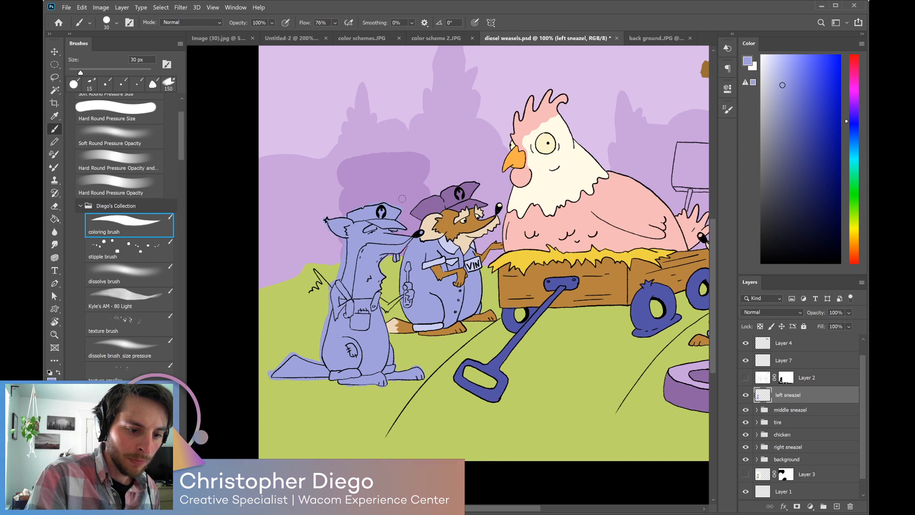
On a new layer clipped to left sneazel, paint the left weasel's cap with the purple sampled from the middle weasel's cap.
{"action": "mouse_move", "coordinate": [623, 350]}
{"action": "left_mouse_down"}
{"action": "mouse_move", "coordinate": [568, 377]}
{"action": "mouse_move", "coordinate": [521, 379]}
{"action": "mouse_move", "coordinate": [531, 374]}
{"action": "left_mouse_up"}
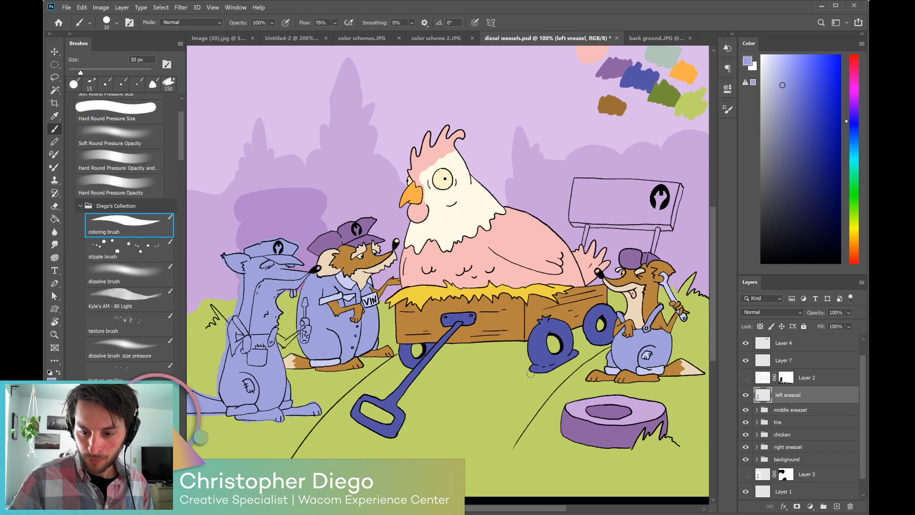
{"action": "left_click", "coordinate": [837, 506]}
{"action": "left_click", "coordinate": [831, 403], "text": "alt"}
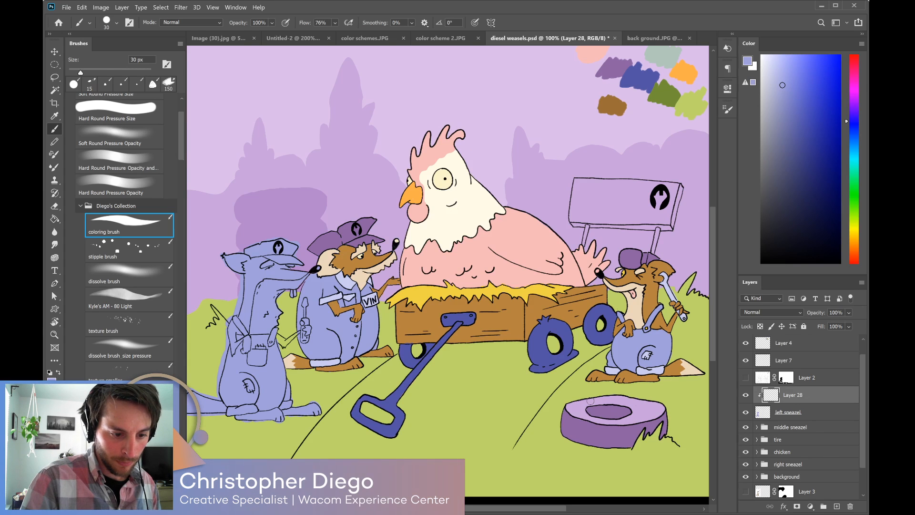
{"action": "left_click", "coordinate": [336, 239], "text": "alt"}
{"action": "mouse_move", "coordinate": [257, 245]}
{"action": "left_mouse_down"}
{"action": "mouse_move", "coordinate": [292, 253]}
{"action": "mouse_move", "coordinate": [299, 244]}
{"action": "mouse_move", "coordinate": [247, 250]}
{"action": "mouse_move", "coordinate": [269, 253]}
{"action": "mouse_move", "coordinate": [267, 242]}
{"action": "mouse_move", "coordinate": [274, 258]}
{"action": "mouse_move", "coordinate": [293, 261]}
{"action": "left_mouse_up"}
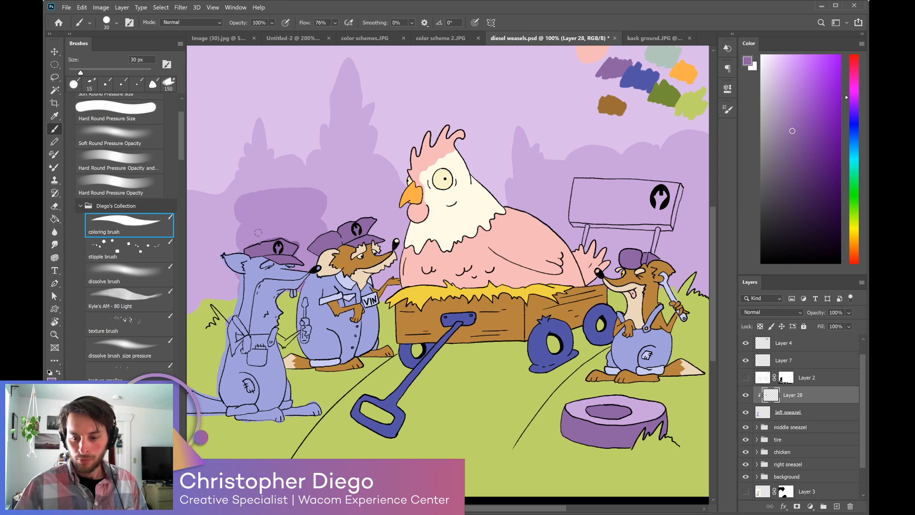
On another new clipped layer, paint the left weasel's ear with the brown sampled from the middle weasel's fur.
{"action": "left_click", "coordinate": [837, 507]}
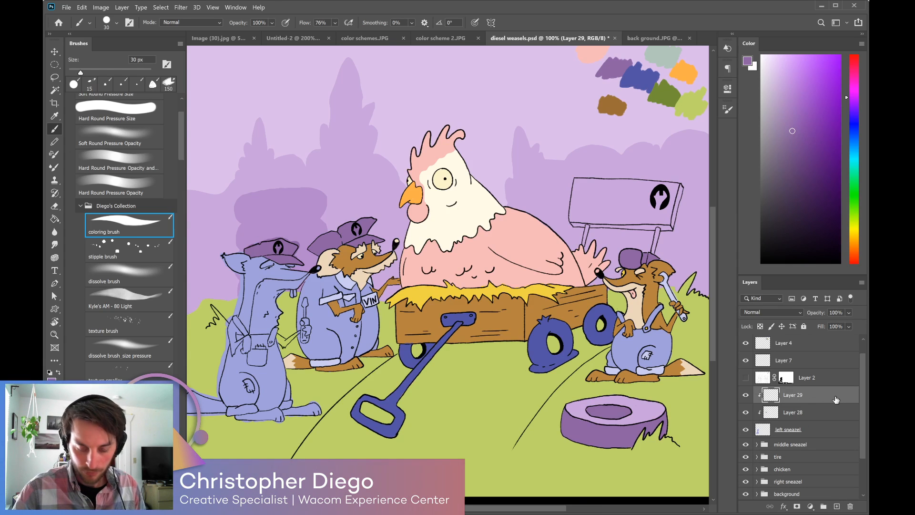
{"action": "left_click", "coordinate": [365, 259], "text": "alt"}
{"action": "left_click", "coordinate": [246, 267]}
{"action": "mouse_move", "coordinate": [247, 267]}
{"action": "left_mouse_down"}
{"action": "mouse_move", "coordinate": [223, 253]}
{"action": "mouse_move", "coordinate": [238, 263]}
{"action": "mouse_move", "coordinate": [225, 255]}
{"action": "mouse_move", "coordinate": [245, 258]}
{"action": "left_mouse_up"}
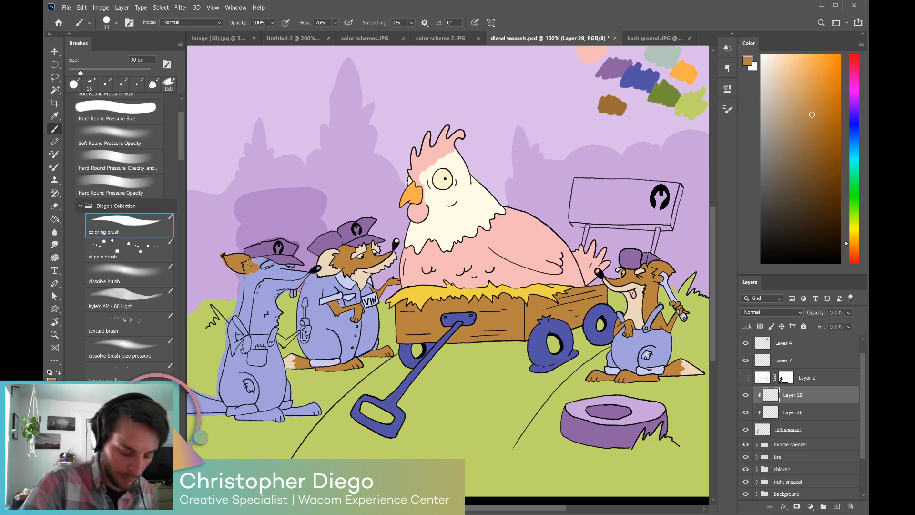
Paint the back of the left weasel's neck brown down to the overalls, refining the edges with a 15 px brush.
{"action": "key", "text": "z"}
{"action": "left_click_drag", "start_coordinate": [257, 286], "coordinate": [285, 285]}
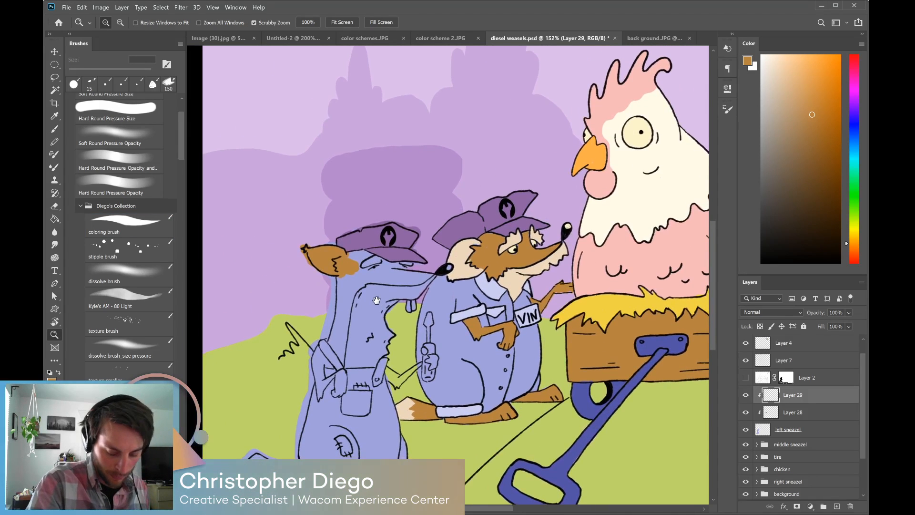
{"action": "key", "text": "b"}
{"action": "mouse_move", "coordinate": [341, 272]}
{"action": "left_mouse_down"}
{"action": "mouse_move", "coordinate": [342, 307]}
{"action": "mouse_move", "coordinate": [336, 296]}
{"action": "mouse_move", "coordinate": [355, 274]}
{"action": "mouse_move", "coordinate": [332, 342]}
{"action": "left_mouse_up"}
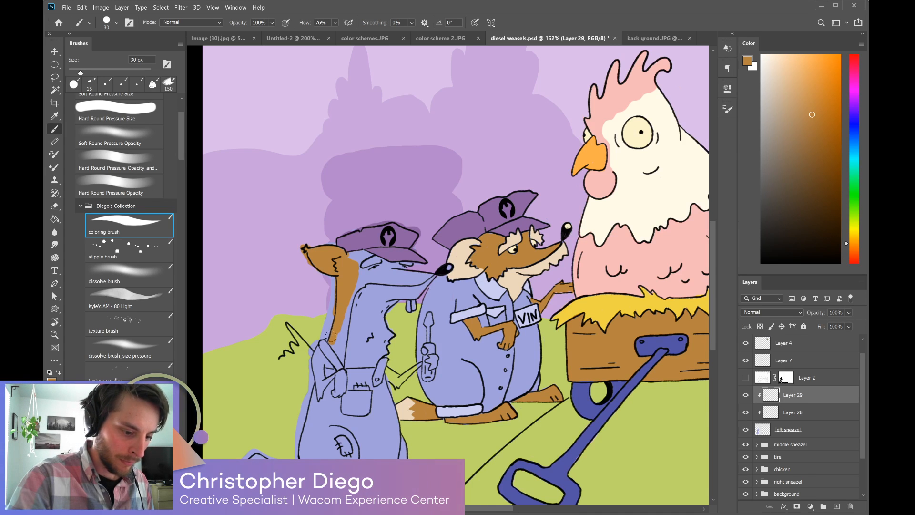
{"action": "key", "text": "bracketleft"}
{"action": "key", "text": "bracketleft"}
{"action": "key", "text": "bracketleft"}
{"action": "mouse_move", "coordinate": [344, 310]}
{"action": "left_mouse_down"}
{"action": "mouse_move", "coordinate": [338, 352]}
{"action": "mouse_move", "coordinate": [335, 336]}
{"action": "mouse_move", "coordinate": [337, 328]}
{"action": "mouse_move", "coordinate": [342, 358]}
{"action": "left_mouse_up"}
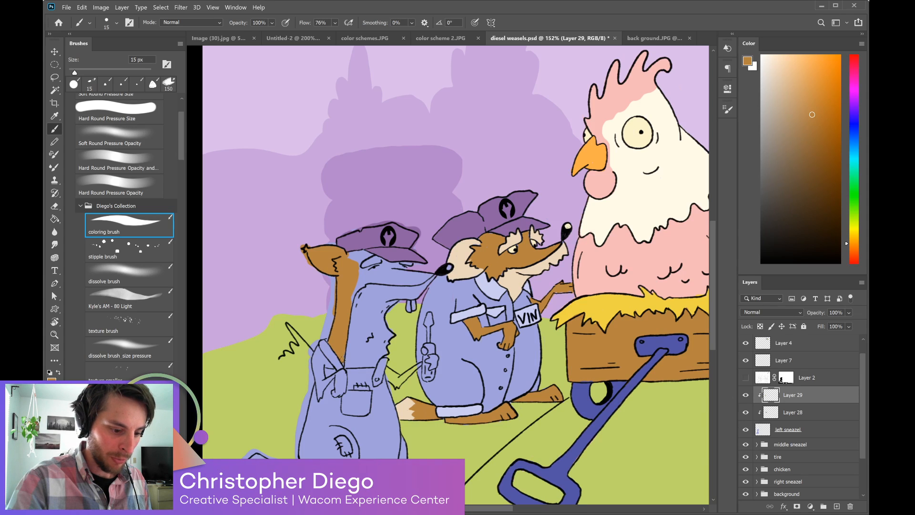
Fill the left weasel's cheek, forehead and upper snout with brown around the eyes and below the cap.
{"action": "mouse_move", "coordinate": [357, 280]}
{"action": "left_mouse_down"}
{"action": "mouse_move", "coordinate": [348, 309]}
{"action": "mouse_move", "coordinate": [362, 282]}
{"action": "mouse_move", "coordinate": [356, 254]}
{"action": "left_mouse_up"}
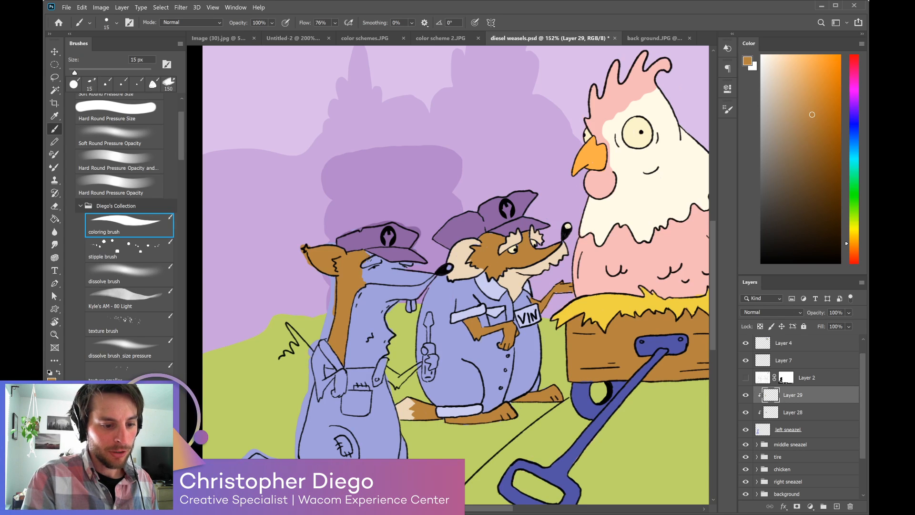
{"action": "mouse_move", "coordinate": [372, 257]}
{"action": "left_mouse_down"}
{"action": "mouse_move", "coordinate": [387, 266]}
{"action": "mouse_move", "coordinate": [370, 279]}
{"action": "mouse_move", "coordinate": [410, 269]}
{"action": "left_mouse_up"}
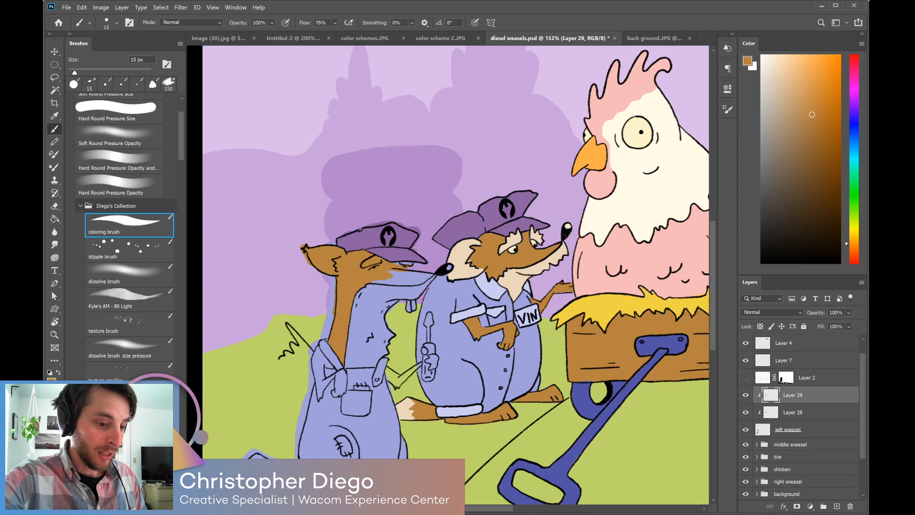
{"action": "mouse_move", "coordinate": [396, 268]}
{"action": "left_mouse_down"}
{"action": "mouse_move", "coordinate": [408, 276]}
{"action": "mouse_move", "coordinate": [372, 280]}
{"action": "mouse_move", "coordinate": [430, 275]}
{"action": "mouse_move", "coordinate": [421, 280]}
{"action": "left_mouse_up"}
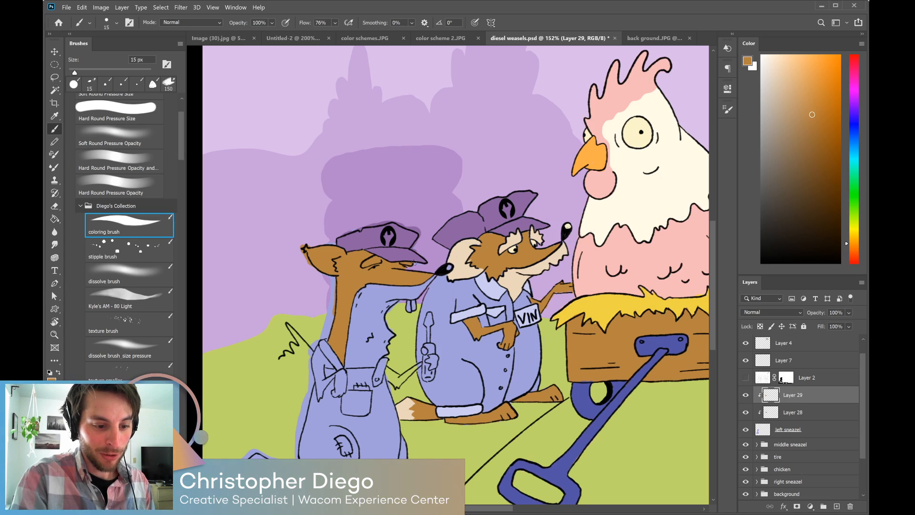
Color the left weasel's near arm and hand brown beside the overalls pocket.
{"action": "mouse_move", "coordinate": [322, 356]}
{"action": "left_mouse_down"}
{"action": "mouse_move", "coordinate": [315, 347]}
{"action": "mouse_move", "coordinate": [315, 378]}
{"action": "mouse_move", "coordinate": [321, 354]}
{"action": "mouse_move", "coordinate": [329, 363]}
{"action": "left_mouse_up"}
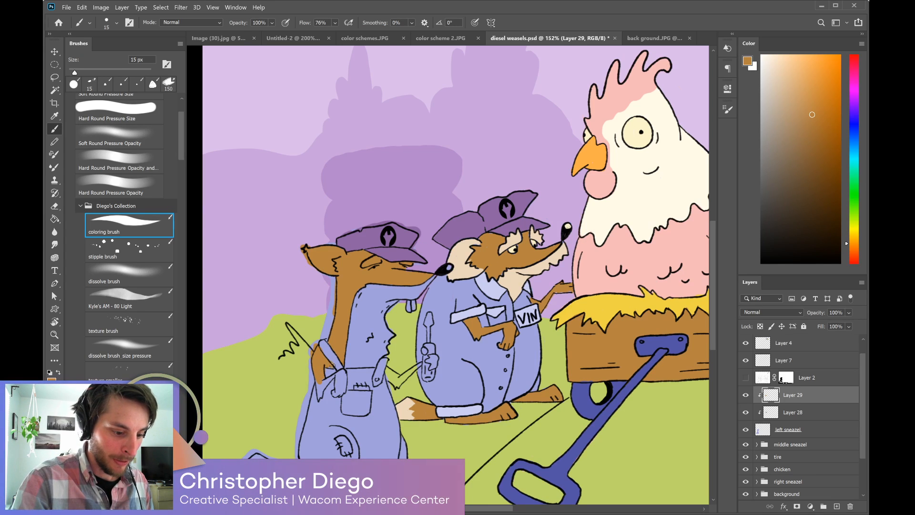
{"action": "key", "text": "e"}
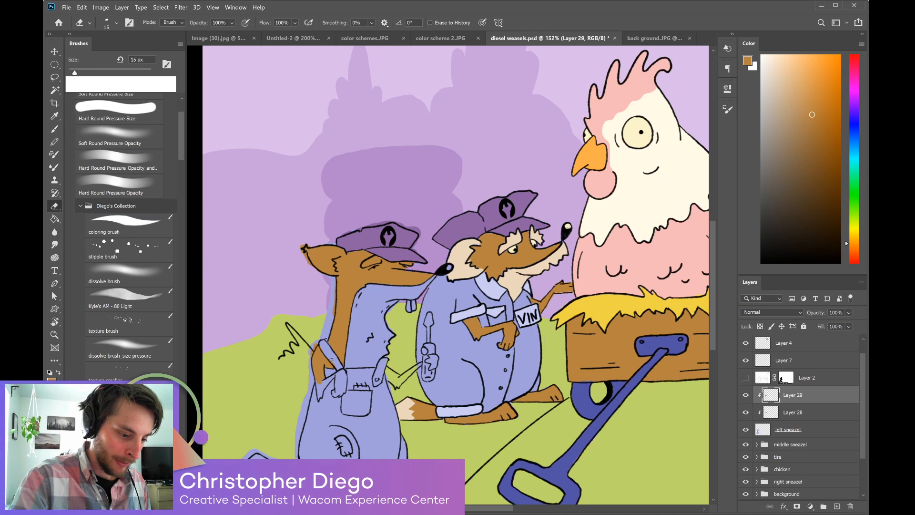
{"action": "key", "text": "b"}
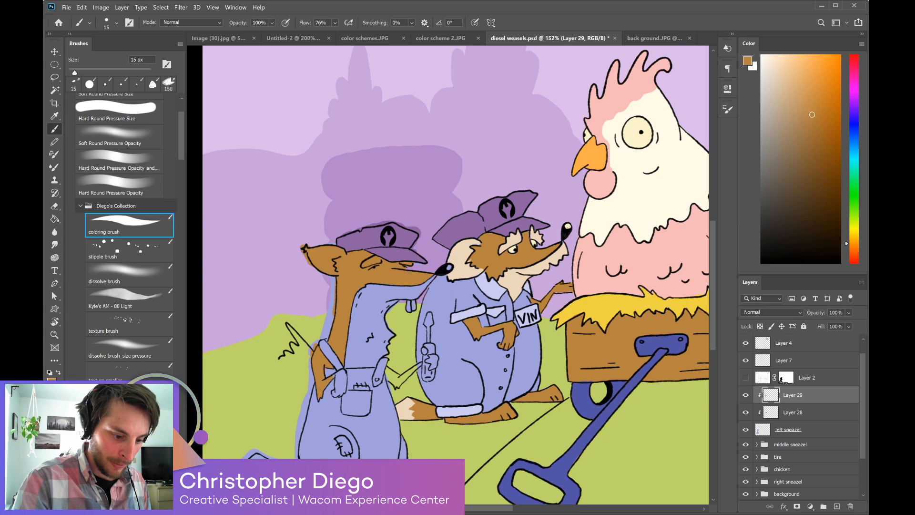
{"action": "left_click_drag", "start_coordinate": [340, 373], "coordinate": [335, 393]}
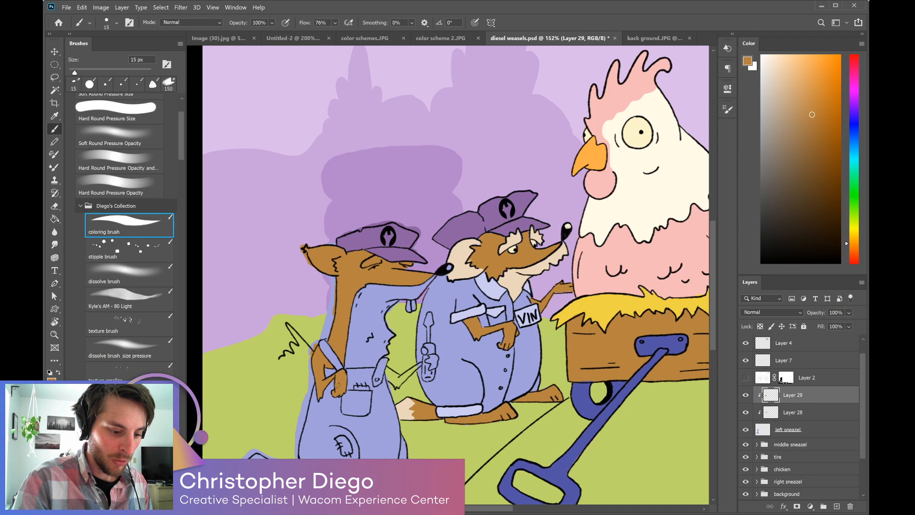
{"action": "left_click", "coordinate": [339, 376]}
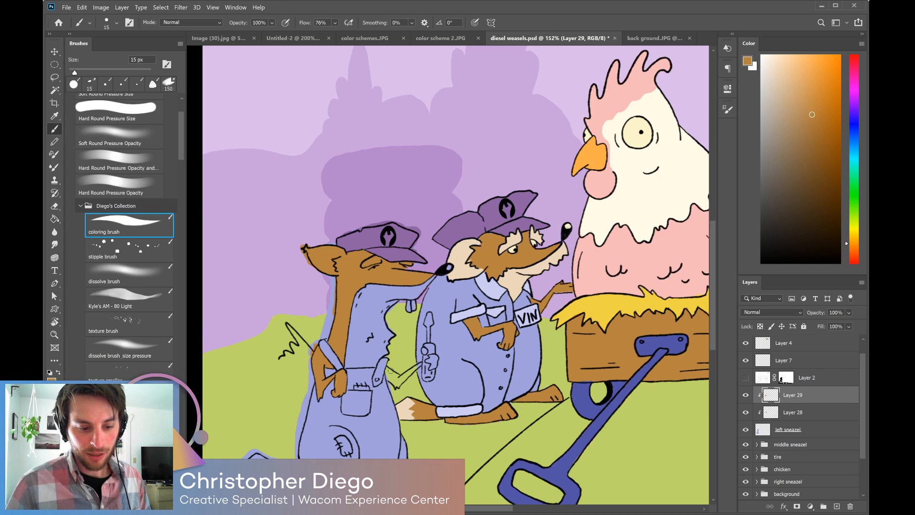
On the left sneazel base layer, paint the weasel's far arm and hand and the screwdriver they hold brown.
{"action": "left_click", "coordinate": [789, 431]}
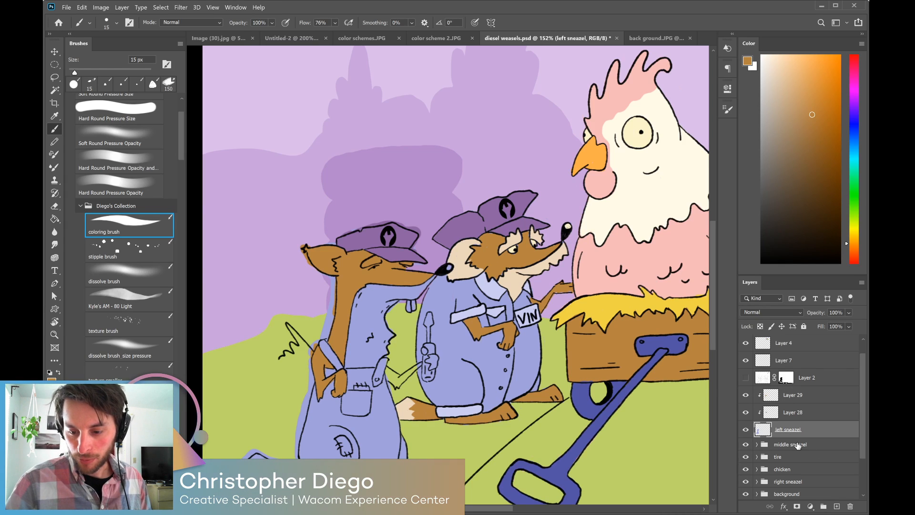
{"action": "mouse_move", "coordinate": [418, 367]}
{"action": "left_mouse_down"}
{"action": "mouse_move", "coordinate": [403, 381]}
{"action": "mouse_move", "coordinate": [387, 368]}
{"action": "mouse_move", "coordinate": [397, 386]}
{"action": "left_mouse_up"}
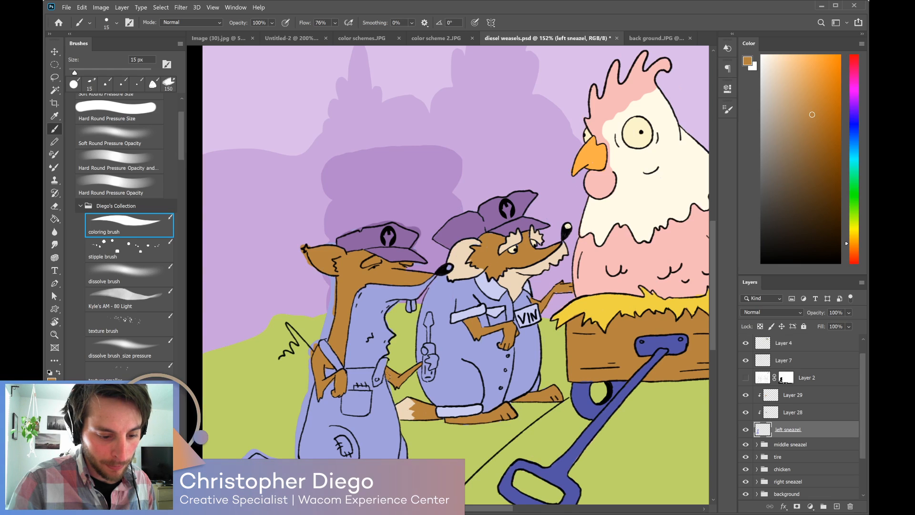
{"action": "left_click_drag", "start_coordinate": [431, 360], "coordinate": [424, 352]}
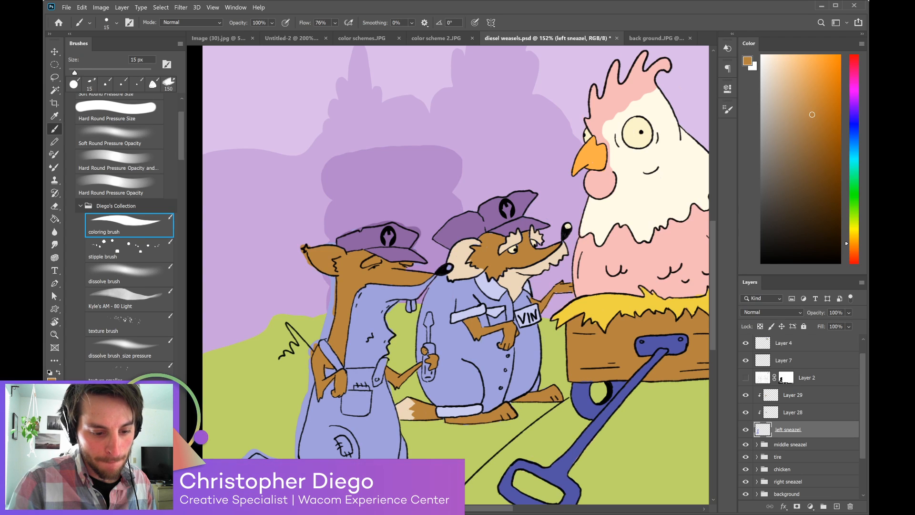
{"action": "left_click_drag", "start_coordinate": [428, 319], "coordinate": [429, 348]}
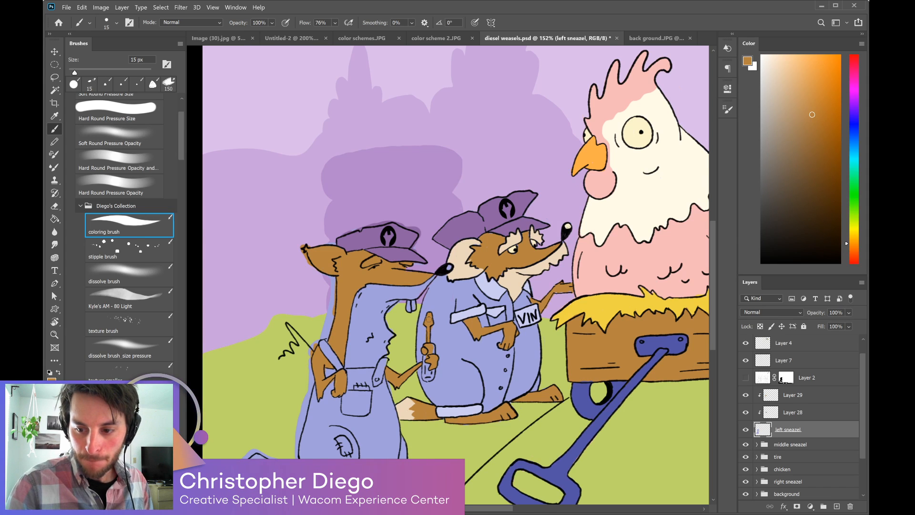
{"action": "left_click_drag", "start_coordinate": [429, 348], "coordinate": [430, 377]}
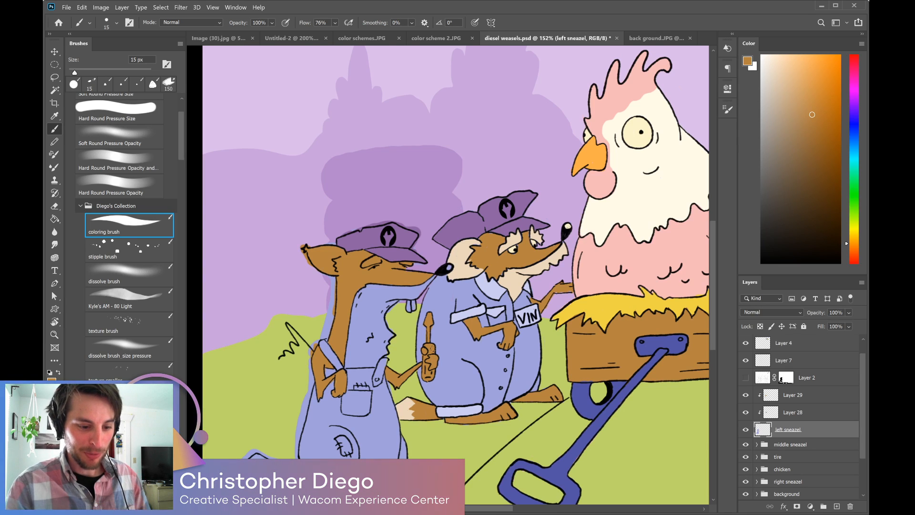
{"action": "left_click_drag", "start_coordinate": [431, 457], "coordinate": [461, 388]}
{"action": "mouse_move", "coordinate": [291, 380]}
{"action": "left_mouse_down"}
{"action": "mouse_move", "coordinate": [287, 422]}
{"action": "mouse_move", "coordinate": [287, 389]}
{"action": "mouse_move", "coordinate": [279, 387]}
{"action": "mouse_move", "coordinate": [258, 417]}
{"action": "left_mouse_up"}
{"action": "key", "text": "bracketright"}
{"action": "key", "text": "bracketright"}
{"action": "key", "text": "bracketright"}
{"action": "key", "text": "bracketright"}
{"action": "key", "text": "bracketright"}
{"action": "key", "text": "bracketright"}
{"action": "key", "text": "bracketright"}
{"action": "key", "text": "bracketright"}
{"action": "key", "text": "bracketright"}
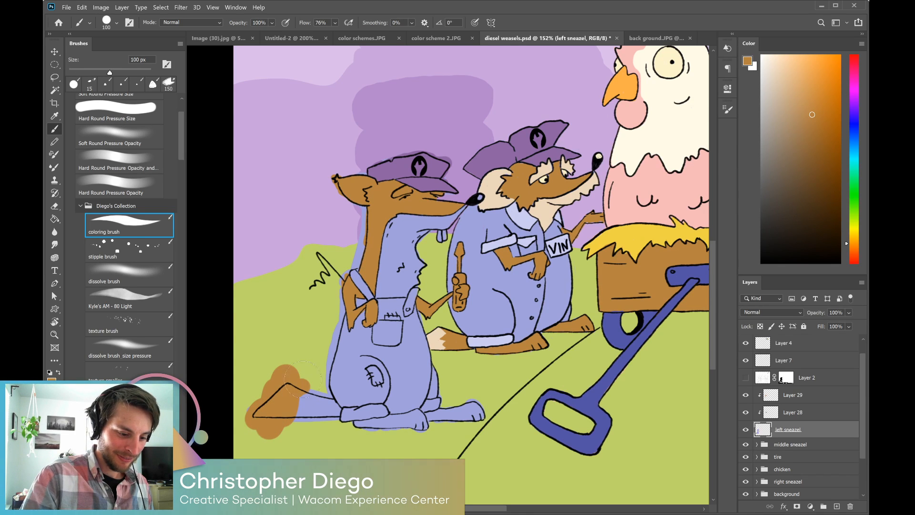
{"action": "key", "text": "ctrl+z"}
{"action": "key", "text": "ctrl+z"}
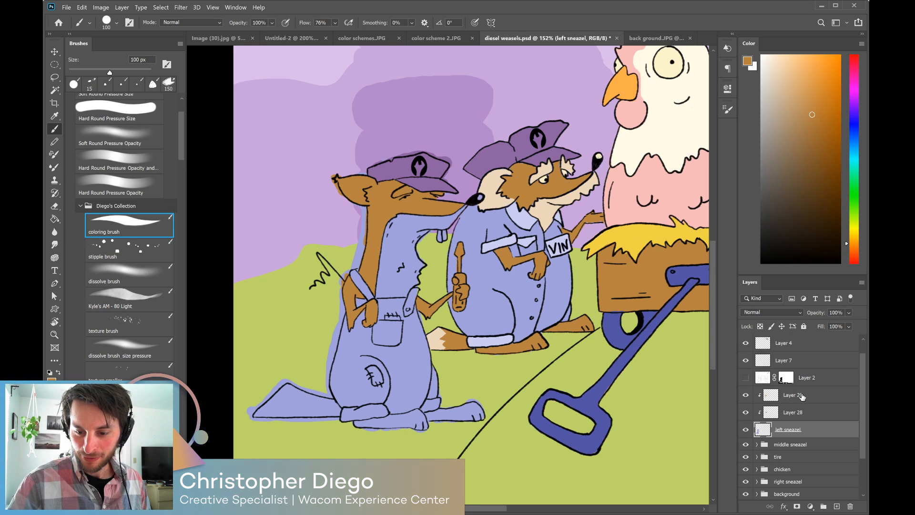
On Layer 29, paint the left weasel's tail brown, finishing the edge beside the overalls with a smaller brush.
{"action": "left_click", "coordinate": [777, 393]}
{"action": "left_click_drag", "start_coordinate": [310, 386], "coordinate": [261, 421]}
{"action": "left_click_drag", "start_coordinate": [310, 400], "coordinate": [312, 419]}
{"action": "key", "text": "bracketleft"}
{"action": "key", "text": "bracketleft"}
{"action": "key", "text": "bracketleft"}
{"action": "key", "text": "bracketleft"}
{"action": "key", "text": "bracketleft"}
{"action": "key", "text": "bracketleft"}
{"action": "key", "text": "bracketleft"}
{"action": "key", "text": "bracketleft"}
{"action": "key", "text": "bracketleft"}
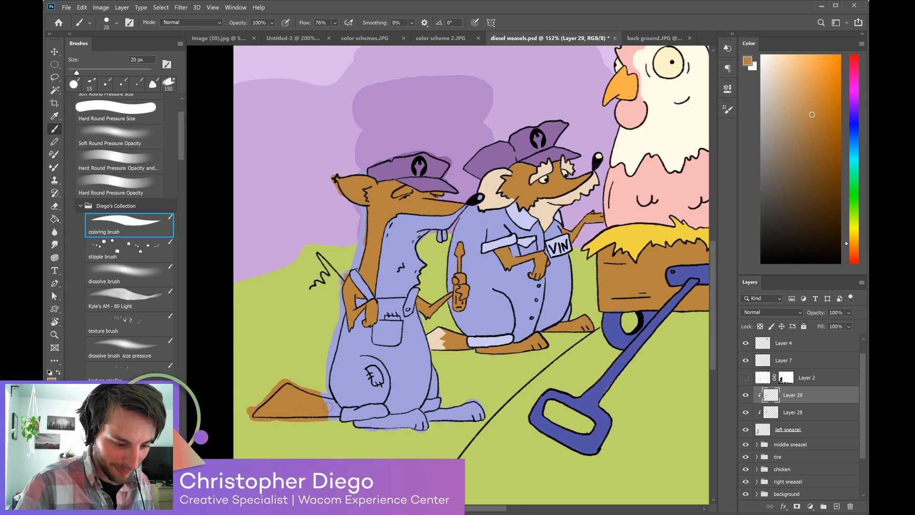
{"action": "mouse_move", "coordinate": [333, 415]}
{"action": "left_mouse_down"}
{"action": "mouse_move", "coordinate": [335, 408]}
{"action": "mouse_move", "coordinate": [335, 417]}
{"action": "left_mouse_up"}
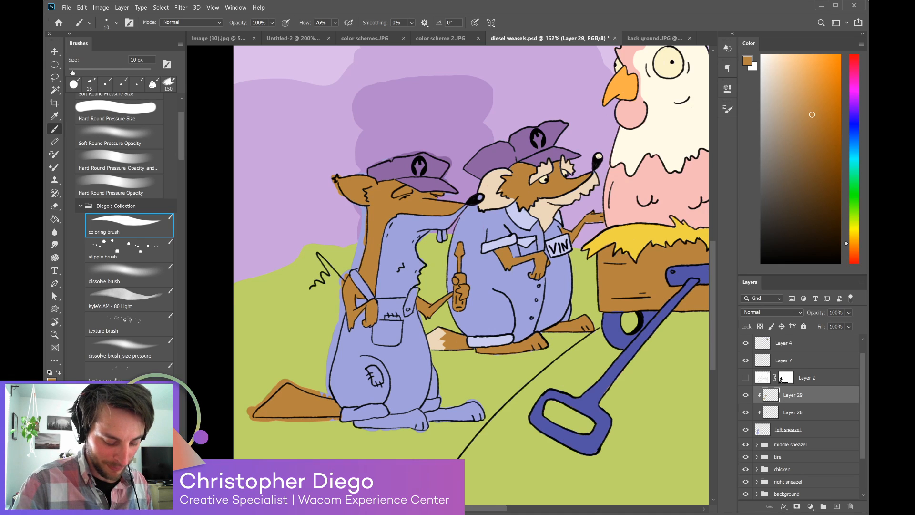
Paint both of the left weasel's feet brown with a 10 px brush, erasing any spill on the trouser cuff.
{"action": "mouse_move", "coordinate": [379, 427]}
{"action": "left_mouse_down"}
{"action": "mouse_move", "coordinate": [357, 421]}
{"action": "mouse_move", "coordinate": [381, 419]}
{"action": "mouse_move", "coordinate": [355, 423]}
{"action": "mouse_move", "coordinate": [376, 426]}
{"action": "mouse_move", "coordinate": [377, 417]}
{"action": "mouse_move", "coordinate": [377, 432]}
{"action": "mouse_move", "coordinate": [416, 425]}
{"action": "mouse_move", "coordinate": [387, 415]}
{"action": "mouse_move", "coordinate": [416, 411]}
{"action": "left_mouse_up"}
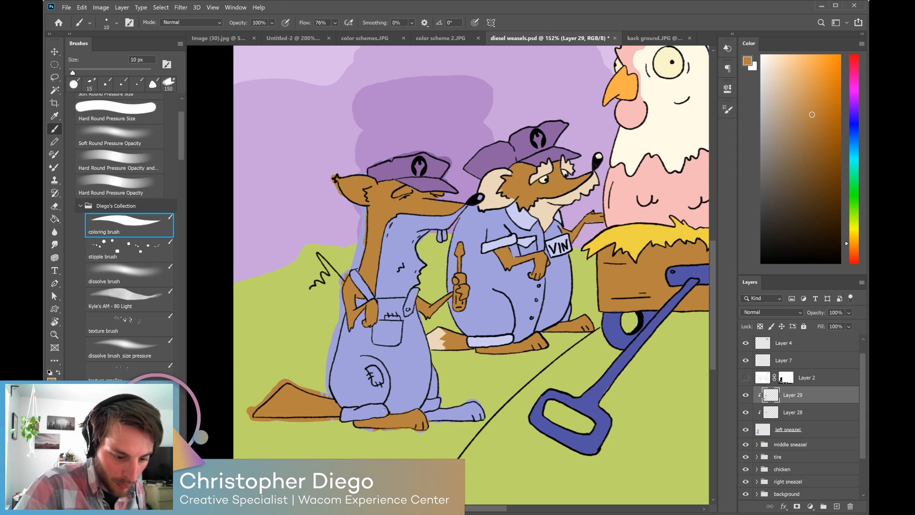
{"action": "key", "text": "e"}
{"action": "left_click_drag", "start_coordinate": [395, 412], "coordinate": [379, 413]}
{"action": "key", "text": "b"}
{"action": "mouse_move", "coordinate": [457, 410]}
{"action": "left_mouse_down"}
{"action": "mouse_move", "coordinate": [481, 398]}
{"action": "mouse_move", "coordinate": [458, 418]}
{"action": "mouse_move", "coordinate": [479, 401]}
{"action": "mouse_move", "coordinate": [480, 418]}
{"action": "mouse_move", "coordinate": [439, 417]}
{"action": "left_mouse_up"}
On a new clipped layer, paint the left weasel's throat, chest and lower jaw with cream sampled from the middle weasel.
{"action": "key", "text": "]"}
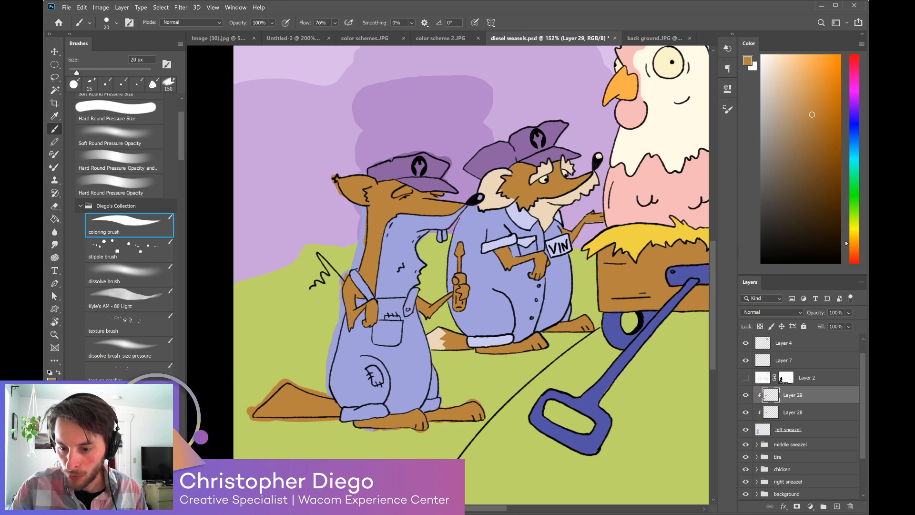
{"action": "left_click", "coordinate": [837, 506]}
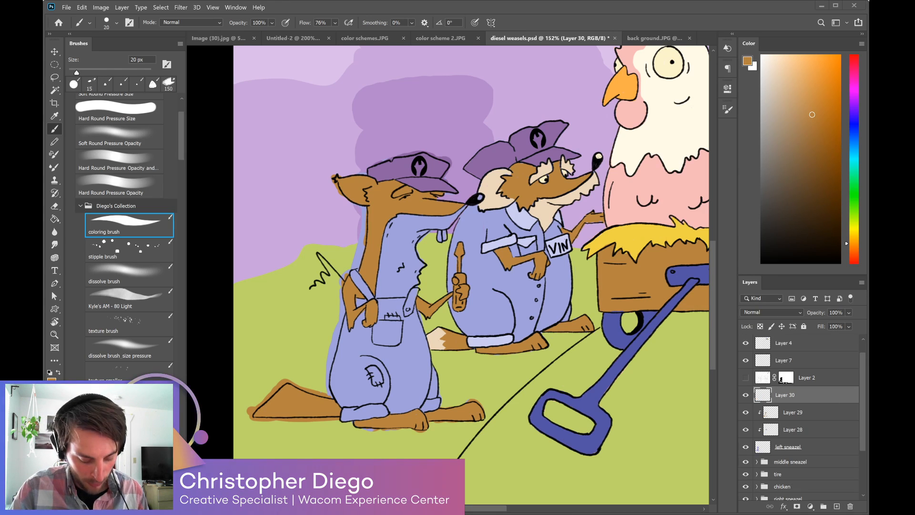
{"action": "left_click", "coordinate": [834, 403], "text": "alt"}
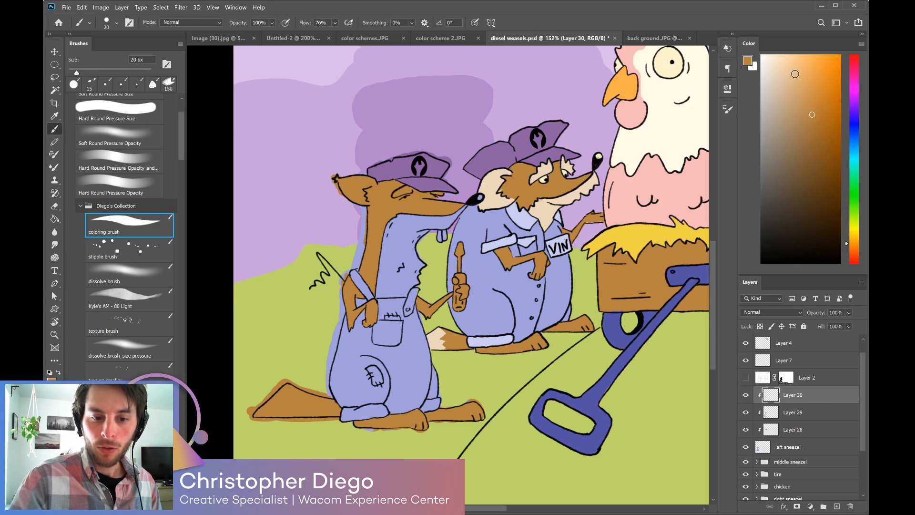
{"action": "left_click", "coordinate": [544, 211], "text": "alt"}
{"action": "mouse_move", "coordinate": [400, 229]}
{"action": "left_mouse_down"}
{"action": "mouse_move", "coordinate": [392, 225]}
{"action": "mouse_move", "coordinate": [385, 252]}
{"action": "mouse_move", "coordinate": [390, 224]}
{"action": "mouse_move", "coordinate": [401, 219]}
{"action": "mouse_move", "coordinate": [393, 241]}
{"action": "mouse_move", "coordinate": [421, 267]}
{"action": "mouse_move", "coordinate": [383, 276]}
{"action": "mouse_move", "coordinate": [392, 230]}
{"action": "mouse_move", "coordinate": [384, 281]}
{"action": "mouse_move", "coordinate": [412, 285]}
{"action": "mouse_move", "coordinate": [381, 282]}
{"action": "mouse_move", "coordinate": [382, 294]}
{"action": "mouse_move", "coordinate": [410, 289]}
{"action": "mouse_move", "coordinate": [390, 293]}
{"action": "left_mouse_up"}
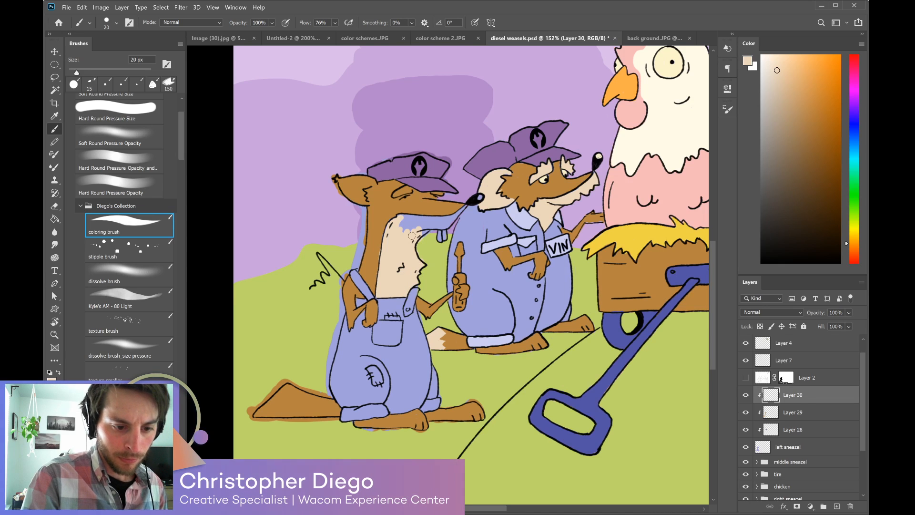
{"action": "left_click_drag", "start_coordinate": [412, 236], "coordinate": [461, 211]}
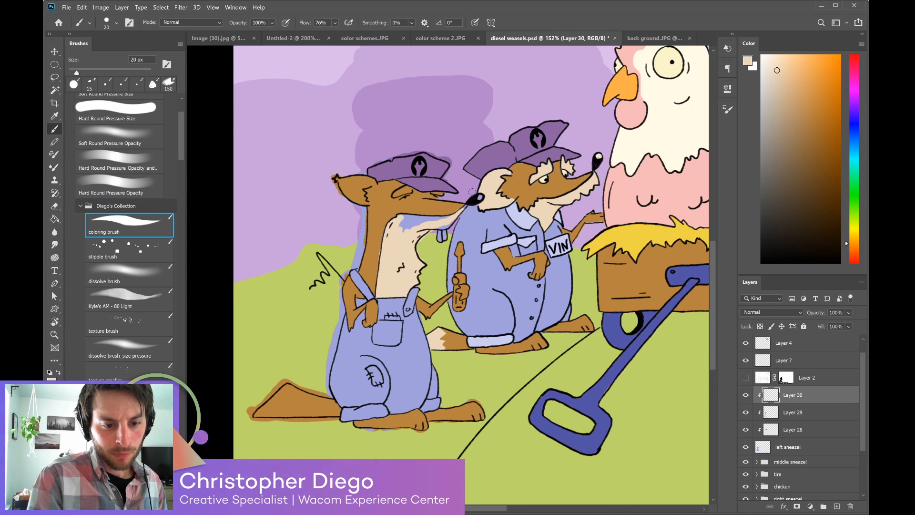
{"action": "key", "text": "bracketleft"}
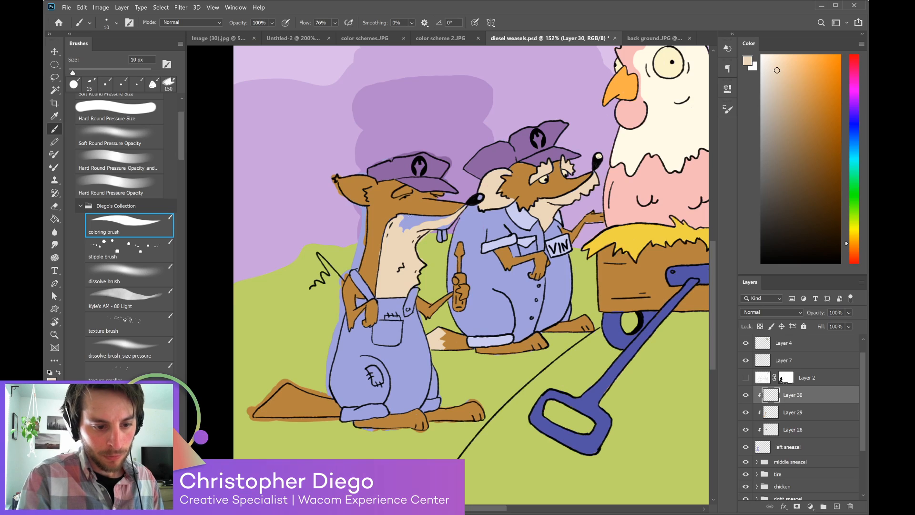
{"action": "mouse_move", "coordinate": [401, 217]}
{"action": "left_mouse_down"}
{"action": "mouse_move", "coordinate": [450, 217]}
{"action": "mouse_move", "coordinate": [401, 224]}
{"action": "mouse_move", "coordinate": [422, 222]}
{"action": "mouse_move", "coordinate": [405, 230]}
{"action": "mouse_move", "coordinate": [452, 223]}
{"action": "left_mouse_up"}
Paint the left weasel's brow markings and inner ear cream with the 10 px brush.
{"action": "mouse_move", "coordinate": [406, 189]}
{"action": "left_mouse_down"}
{"action": "mouse_move", "coordinate": [395, 194]}
{"action": "mouse_move", "coordinate": [408, 189]}
{"action": "left_mouse_up"}
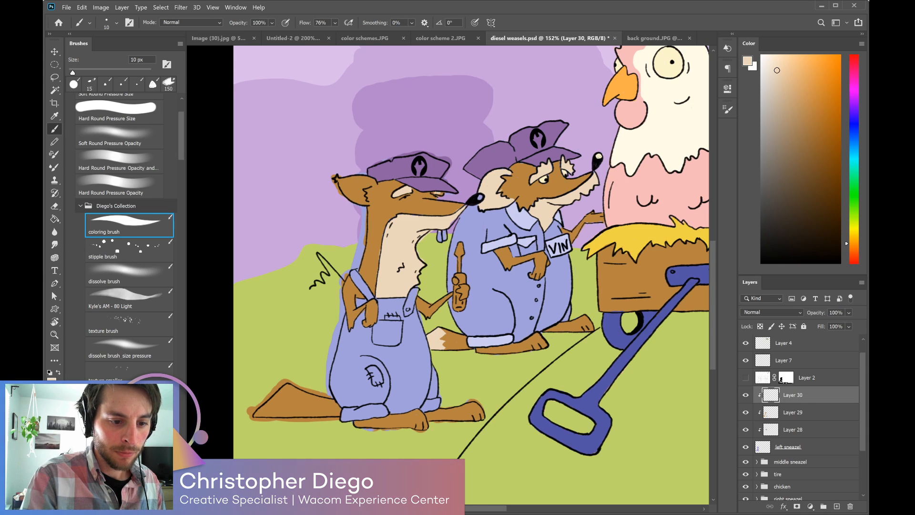
{"action": "left_click_drag", "start_coordinate": [433, 193], "coordinate": [444, 192]}
{"action": "mouse_move", "coordinate": [339, 180]}
{"action": "left_mouse_down"}
{"action": "mouse_move", "coordinate": [351, 200]}
{"action": "mouse_move", "coordinate": [336, 179]}
{"action": "mouse_move", "coordinate": [365, 193]}
{"action": "mouse_move", "coordinate": [339, 176]}
{"action": "mouse_move", "coordinate": [368, 186]}
{"action": "left_mouse_up"}
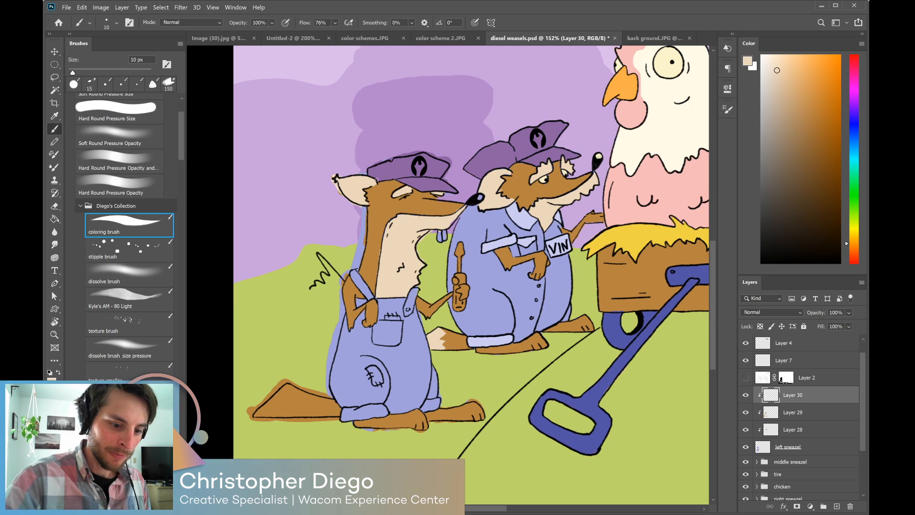
Paint the tip of the left weasel's tail cream with a zigzag fur edge, undoing and redoing the fill.
{"action": "mouse_move", "coordinate": [287, 381]}
{"action": "left_mouse_down"}
{"action": "mouse_move", "coordinate": [282, 417]}
{"action": "mouse_move", "coordinate": [287, 384]}
{"action": "mouse_move", "coordinate": [275, 399]}
{"action": "mouse_move", "coordinate": [290, 391]}
{"action": "mouse_move", "coordinate": [277, 398]}
{"action": "mouse_move", "coordinate": [281, 413]}
{"action": "mouse_move", "coordinate": [275, 407]}
{"action": "mouse_move", "coordinate": [245, 423]}
{"action": "mouse_move", "coordinate": [273, 399]}
{"action": "mouse_move", "coordinate": [263, 413]}
{"action": "mouse_move", "coordinate": [279, 399]}
{"action": "mouse_move", "coordinate": [275, 420]}
{"action": "mouse_move", "coordinate": [291, 409]}
{"action": "left_mouse_up"}
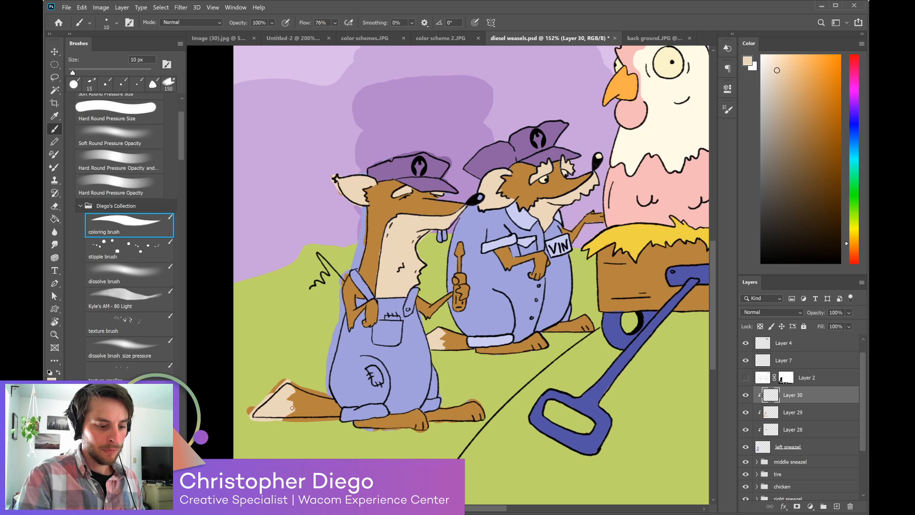
{"action": "key", "text": "ctrl+z"}
{"action": "key", "text": "ctrl+z"}
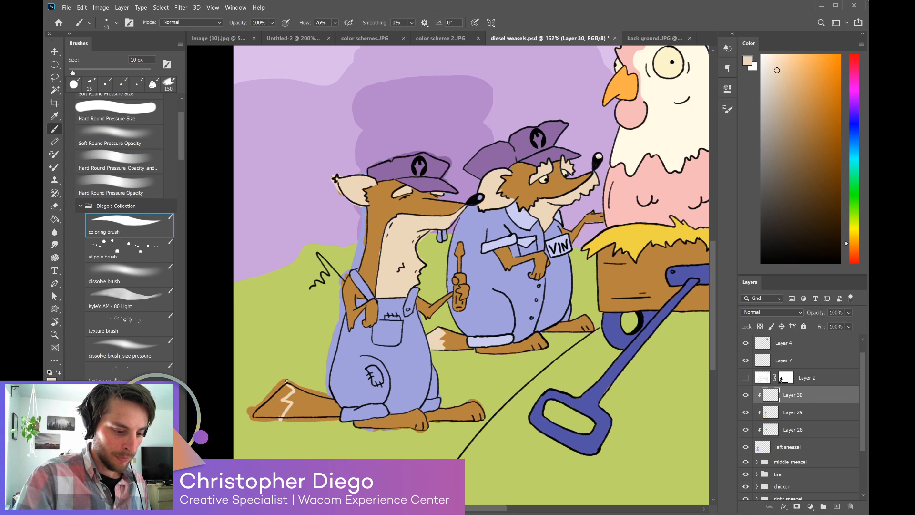
{"action": "mouse_move", "coordinate": [288, 409]}
{"action": "left_mouse_down"}
{"action": "mouse_move", "coordinate": [285, 385]}
{"action": "mouse_move", "coordinate": [279, 400]}
{"action": "mouse_move", "coordinate": [291, 388]}
{"action": "mouse_move", "coordinate": [250, 414]}
{"action": "mouse_move", "coordinate": [268, 397]}
{"action": "mouse_move", "coordinate": [254, 418]}
{"action": "mouse_move", "coordinate": [281, 408]}
{"action": "left_mouse_up"}
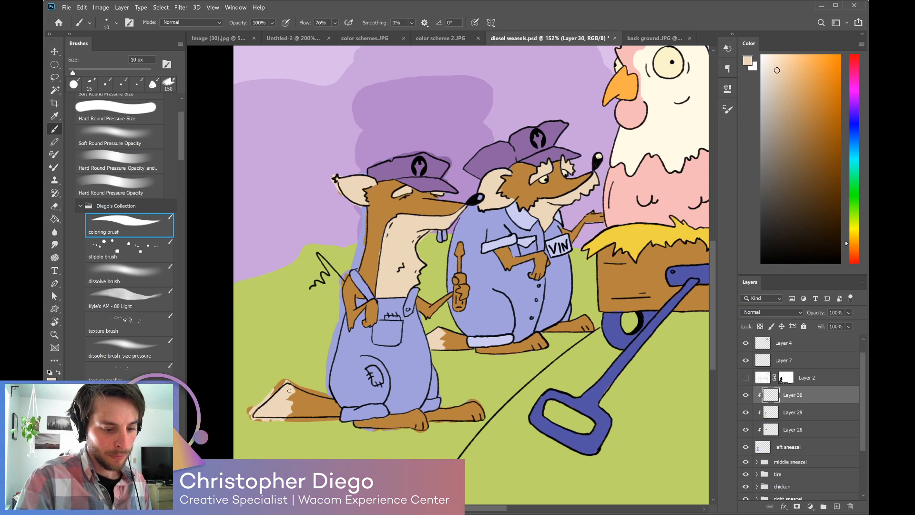
On a new clipped layer, paint the screwdriver handle with yellow sampled from the straw in the wagon.
{"action": "left_click_drag", "start_coordinate": [615, 313], "coordinate": [582, 334]}
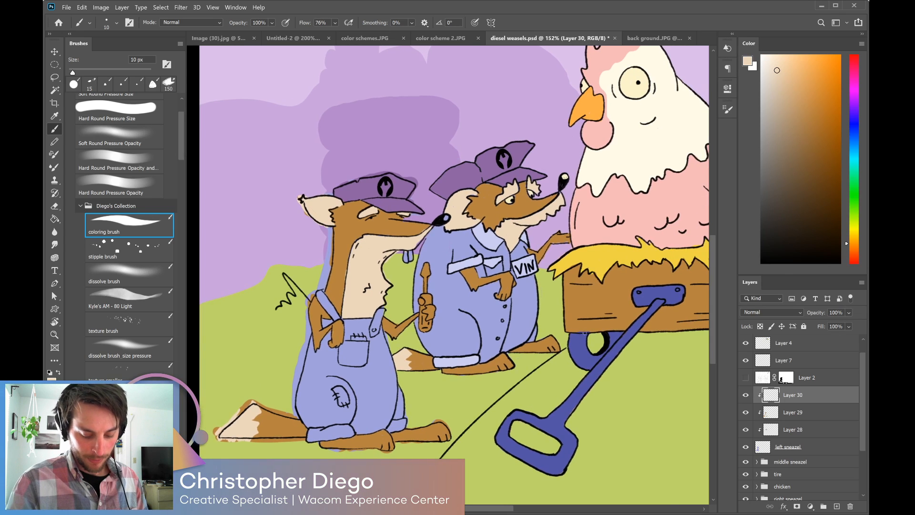
{"action": "left_click", "coordinate": [601, 258], "text": "alt"}
{"action": "left_click", "coordinate": [836, 506]}
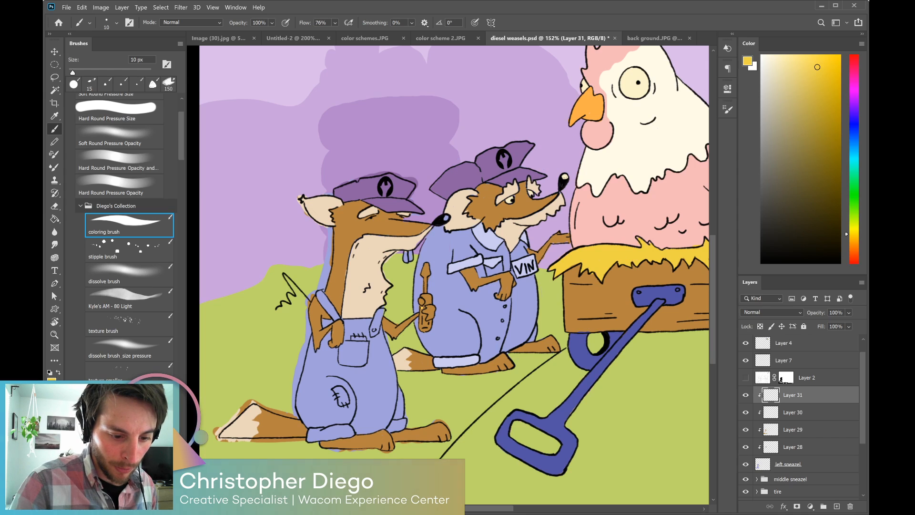
{"action": "left_click_drag", "start_coordinate": [422, 306], "coordinate": [425, 324]}
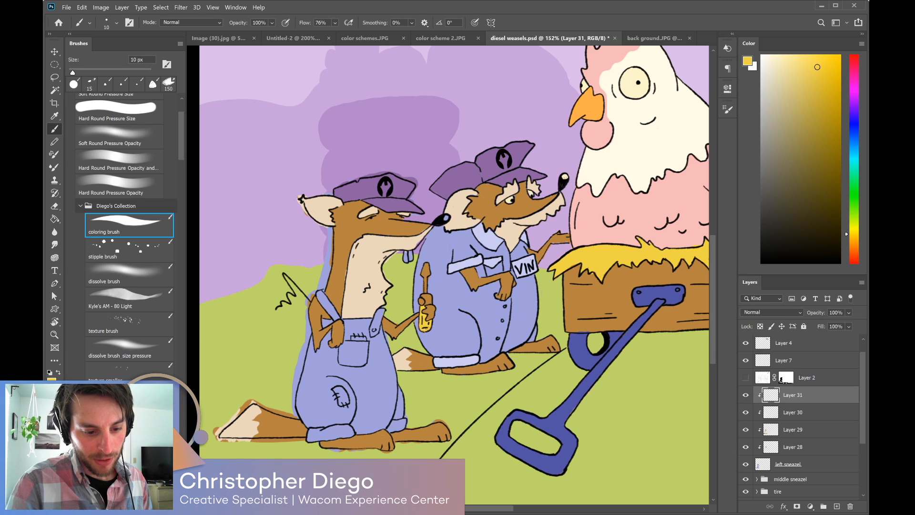
{"action": "left_click_drag", "start_coordinate": [427, 304], "coordinate": [430, 299]}
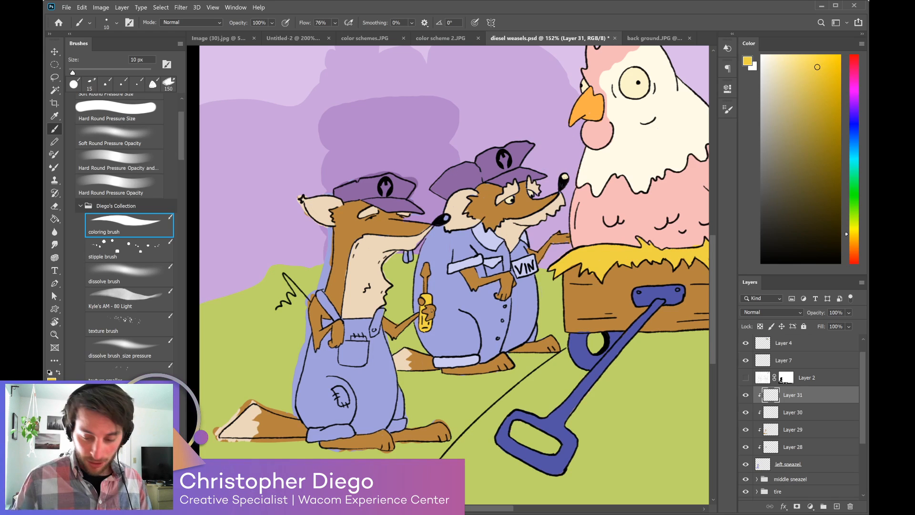
On another clipped layer, paint the overalls' knee patch, trouser cuffs and pocket with light blue sampled from the middle weasel's clothes.
{"action": "left_click", "coordinate": [836, 506]}
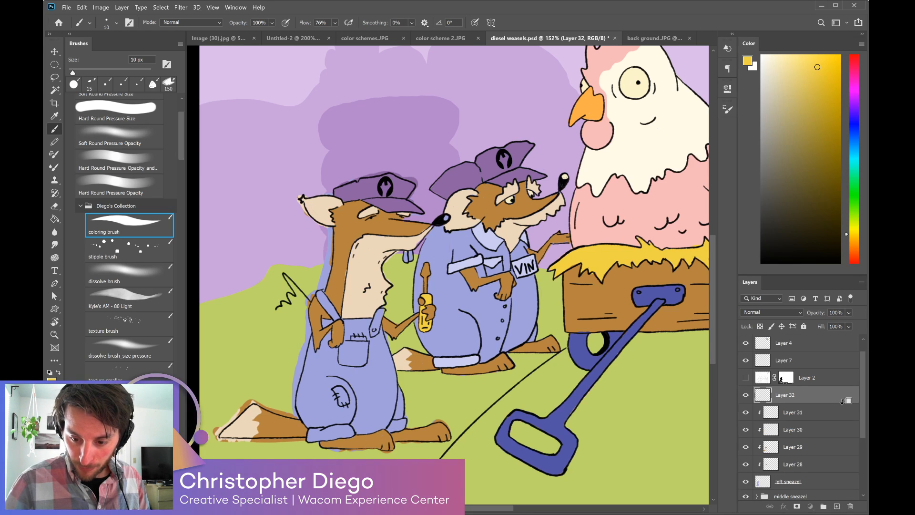
{"action": "left_click", "coordinate": [476, 257], "text": "alt"}
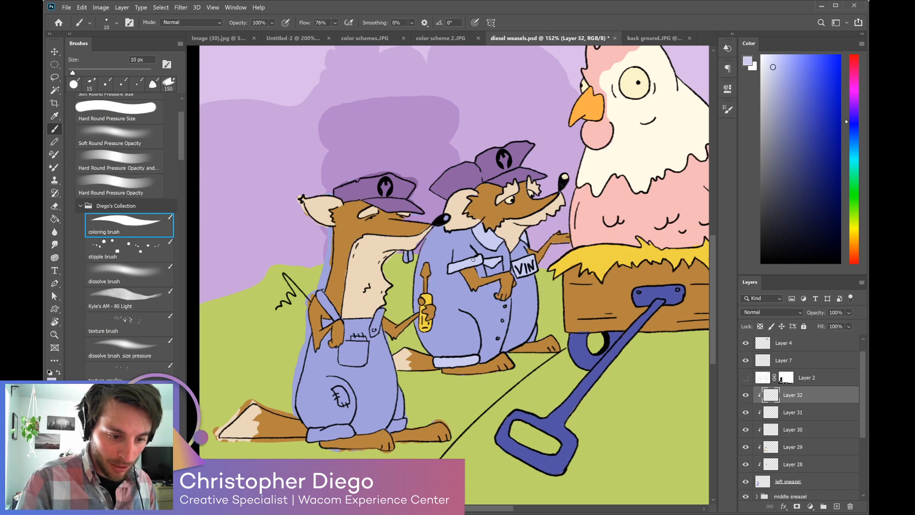
{"action": "left_click_drag", "start_coordinate": [336, 391], "coordinate": [347, 399]}
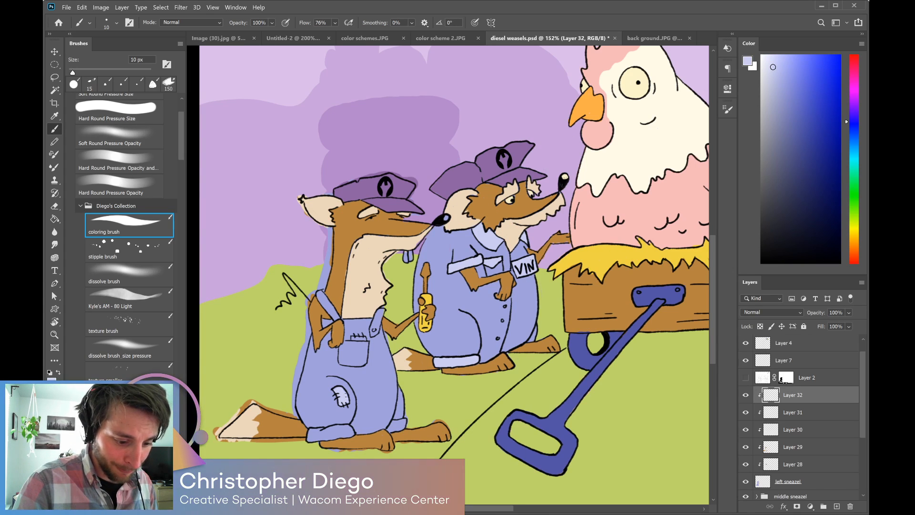
{"action": "mouse_move", "coordinate": [394, 422]}
{"action": "left_mouse_down"}
{"action": "mouse_move", "coordinate": [390, 430]}
{"action": "mouse_move", "coordinate": [400, 427]}
{"action": "left_mouse_up"}
{"action": "mouse_move", "coordinate": [319, 435]}
{"action": "left_mouse_down"}
{"action": "mouse_move", "coordinate": [342, 437]}
{"action": "mouse_move", "coordinate": [348, 429]}
{"action": "mouse_move", "coordinate": [309, 440]}
{"action": "left_mouse_up"}
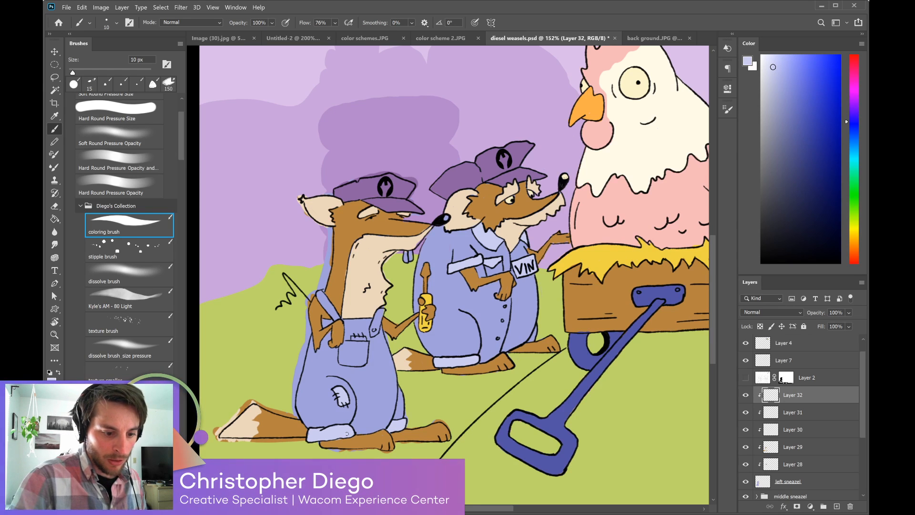
{"action": "mouse_move", "coordinate": [342, 349]}
{"action": "left_mouse_down"}
{"action": "mouse_move", "coordinate": [357, 363]}
{"action": "mouse_move", "coordinate": [361, 345]}
{"action": "mouse_move", "coordinate": [346, 344]}
{"action": "mouse_move", "coordinate": [361, 341]}
{"action": "mouse_move", "coordinate": [365, 363]}
{"action": "mouse_move", "coordinate": [352, 363]}
{"action": "left_mouse_up"}
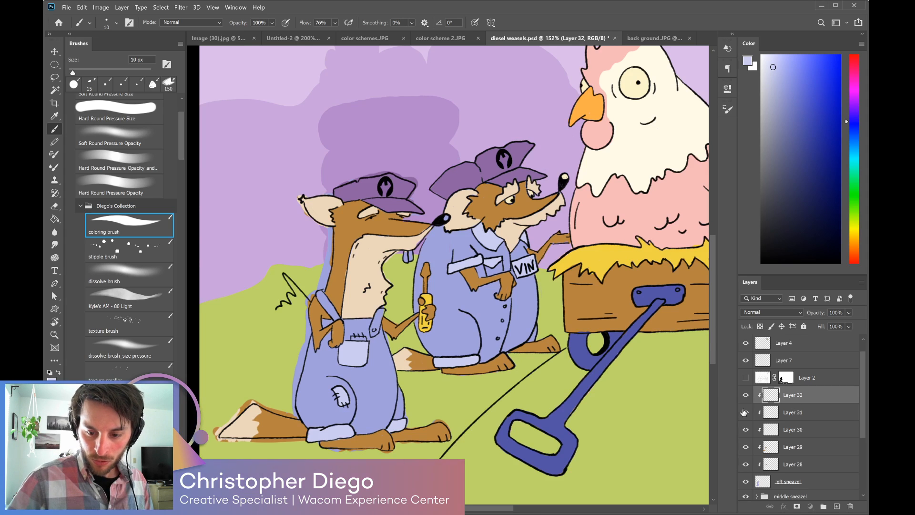
On Layer 31, paint the button of the left weasel's overalls strap yellow.
{"action": "key", "text": "alt+bracketleft"}
{"action": "left_click", "coordinate": [425, 324], "text": "alt"}
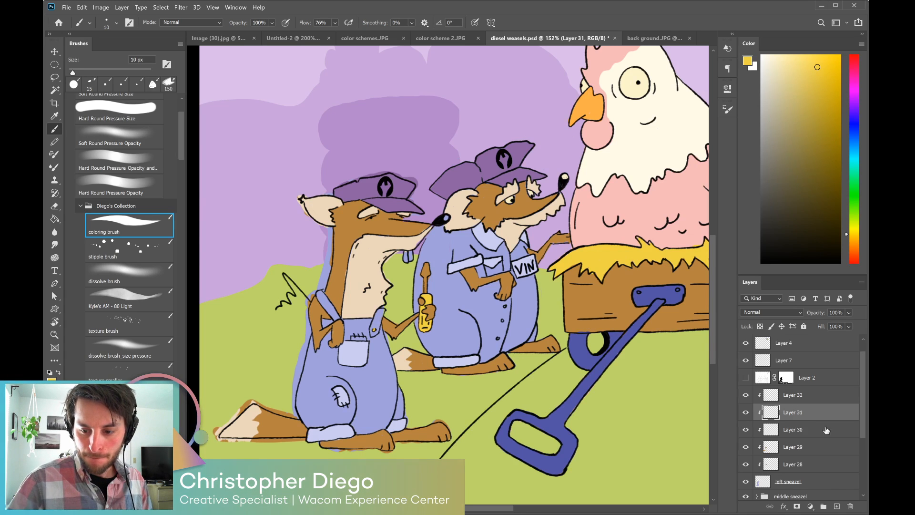
On a new clipped layer above Layer 32, paint the left weasel's teeth and the pocket's contents off-white.
{"action": "left_click", "coordinate": [810, 400]}
{"action": "left_click", "coordinate": [837, 506]}
{"action": "left_click", "coordinate": [812, 405], "text": "alt"}
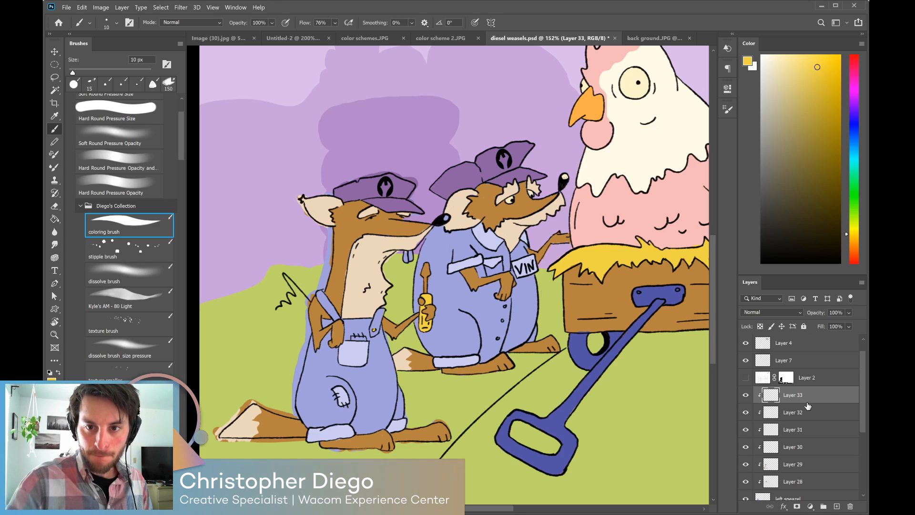
{"action": "left_click", "coordinate": [407, 256], "text": "alt"}
{"action": "left_click_drag", "start_coordinate": [408, 256], "coordinate": [407, 261]}
{"action": "key", "text": "ctrl+z"}
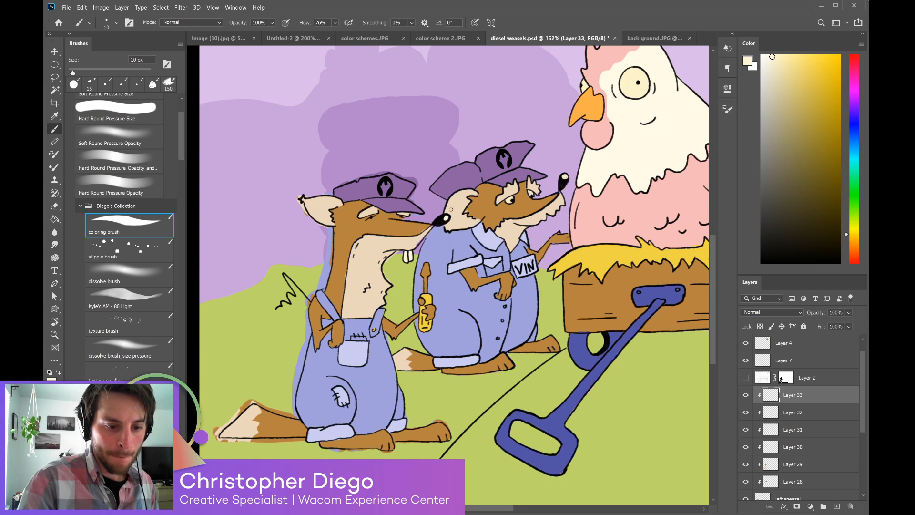
{"action": "left_click_drag", "start_coordinate": [353, 337], "coordinate": [364, 338]}
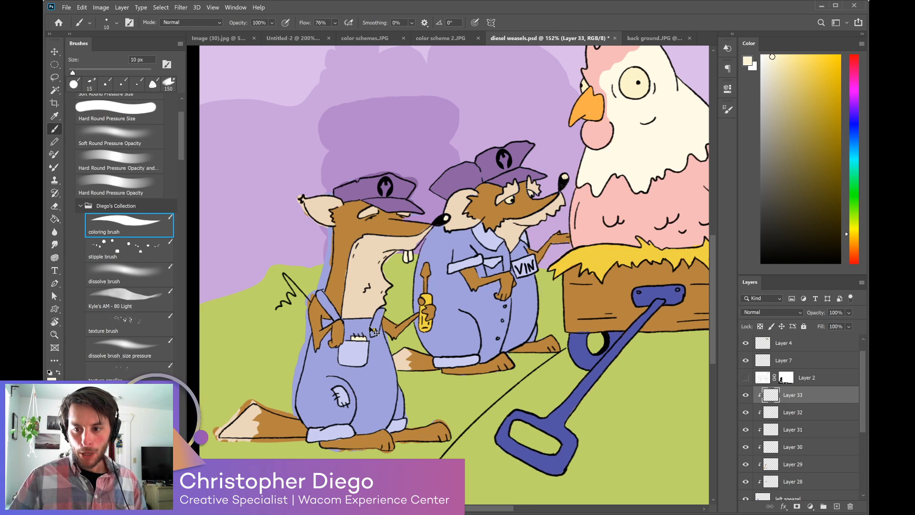
{"action": "key", "text": "ctrl+1"}
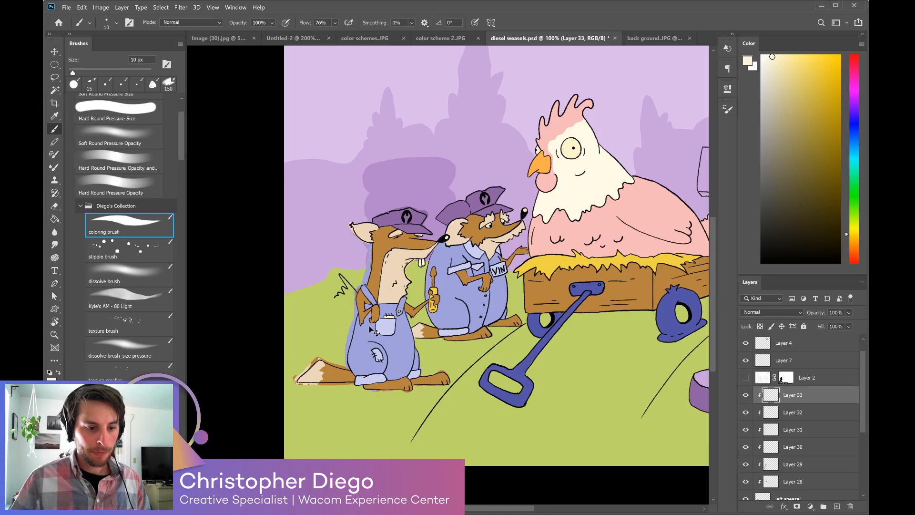
On the left sneazel layer, erase the base color spilling outside the outlines of the left weasel's back and tail.
{"action": "key", "text": "ctrl+minus"}
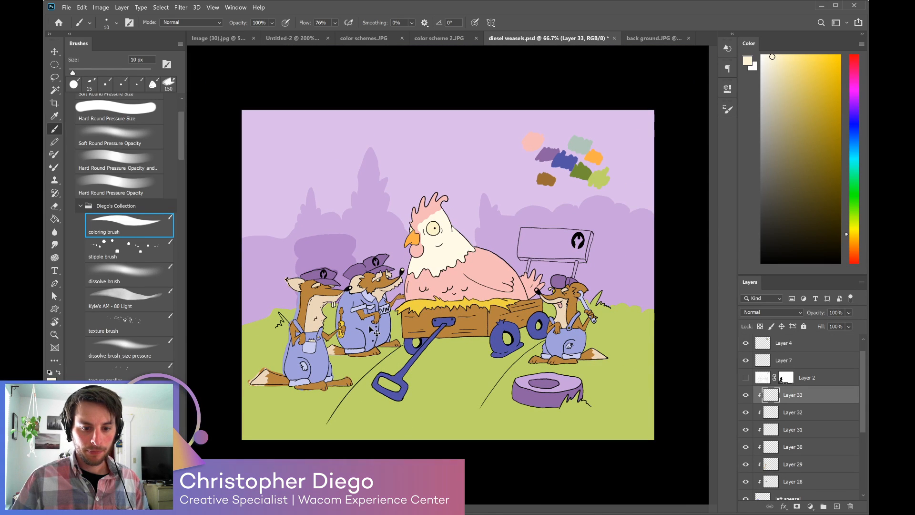
{"action": "key", "text": "ctrl+plus"}
{"action": "key", "text": "ctrl+plus"}
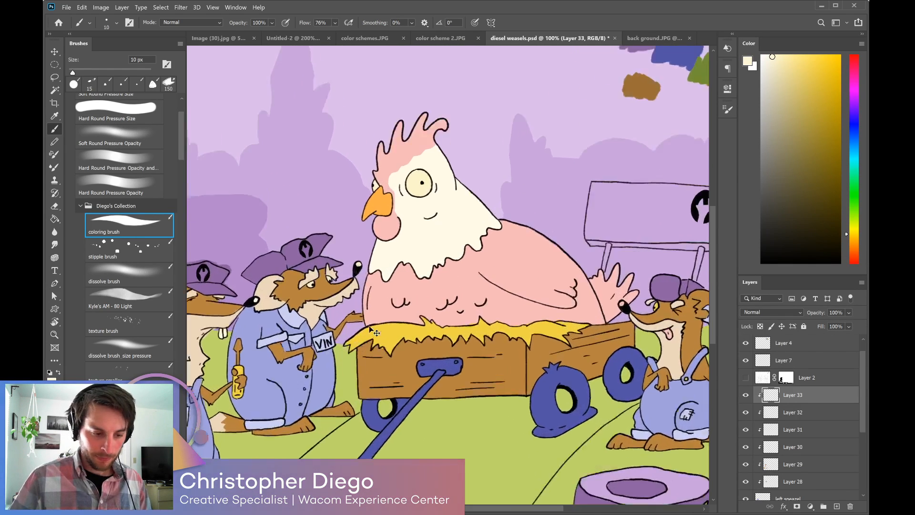
{"action": "mouse_move", "coordinate": [382, 417]}
{"action": "left_mouse_down"}
{"action": "mouse_move", "coordinate": [659, 232]}
{"action": "mouse_move", "coordinate": [725, 253]}
{"action": "left_mouse_up"}
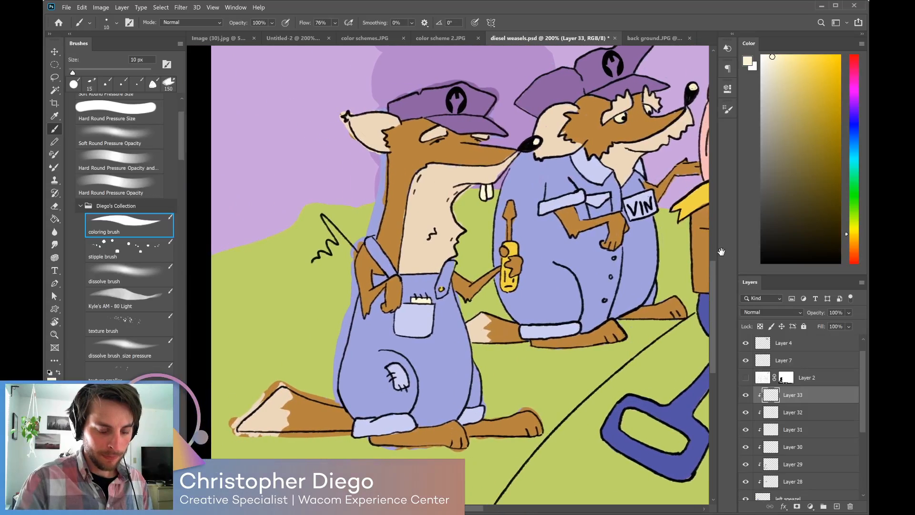
{"action": "key", "text": "e"}
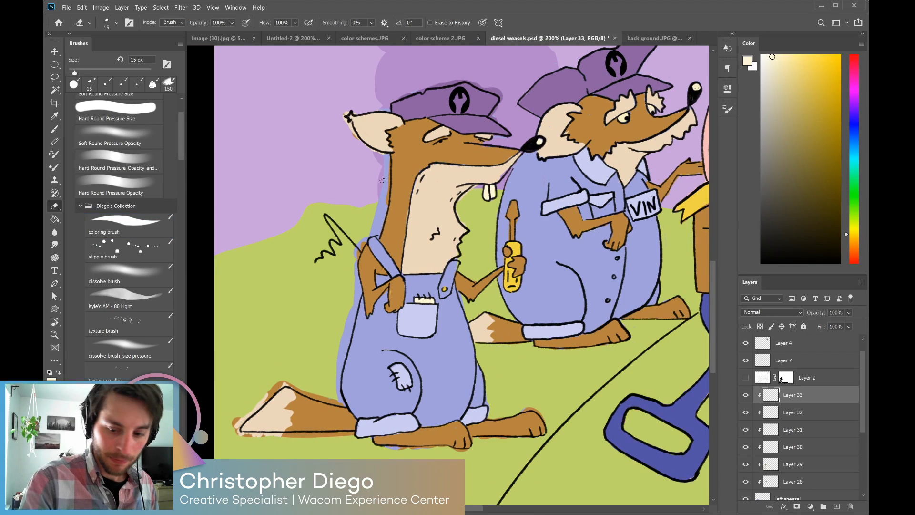
{"action": "scroll", "coordinate": [864, 422], "scroll_direction": "down", "scroll_amount": 1}
{"action": "scroll", "coordinate": [864, 422], "scroll_direction": "down", "scroll_amount": 1}
{"action": "left_click", "coordinate": [807, 464]}
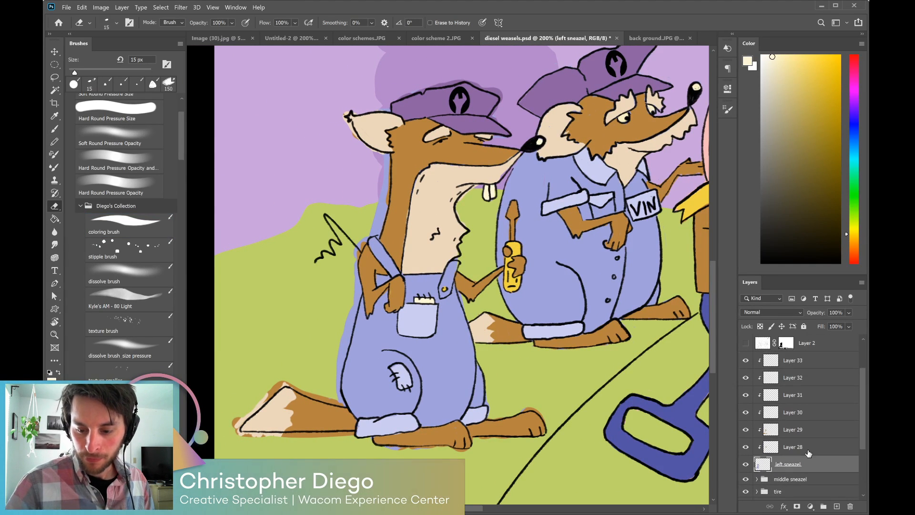
{"action": "mouse_move", "coordinate": [384, 191]}
{"action": "left_mouse_down"}
{"action": "mouse_move", "coordinate": [383, 155]}
{"action": "mouse_move", "coordinate": [378, 232]}
{"action": "mouse_move", "coordinate": [371, 224]}
{"action": "mouse_move", "coordinate": [352, 272]}
{"action": "mouse_move", "coordinate": [354, 261]}
{"action": "mouse_move", "coordinate": [351, 301]}
{"action": "mouse_move", "coordinate": [359, 296]}
{"action": "mouse_move", "coordinate": [338, 364]}
{"action": "mouse_move", "coordinate": [342, 402]}
{"action": "mouse_move", "coordinate": [278, 384]}
{"action": "mouse_move", "coordinate": [284, 380]}
{"action": "mouse_move", "coordinate": [236, 429]}
{"action": "left_mouse_up"}
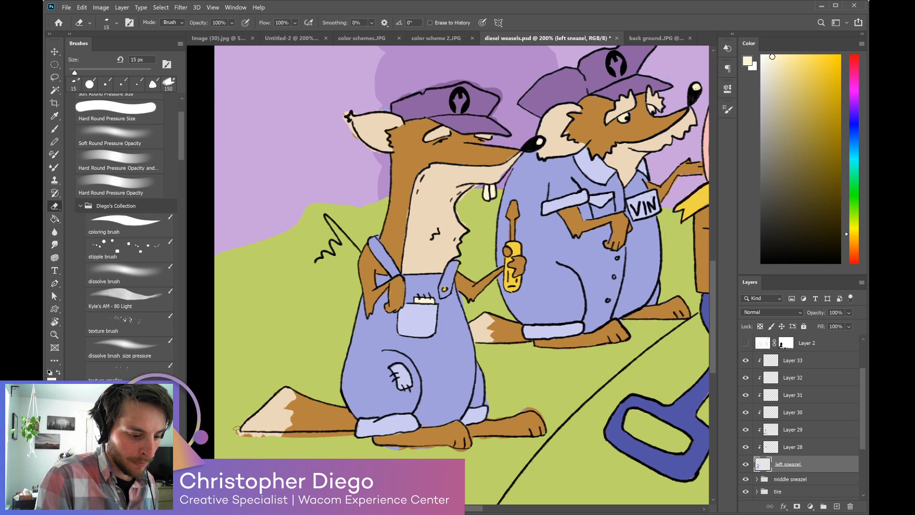
{"action": "mouse_move", "coordinate": [247, 435]}
{"action": "left_mouse_down"}
{"action": "mouse_move", "coordinate": [268, 438]}
{"action": "mouse_move", "coordinate": [239, 433]}
{"action": "mouse_move", "coordinate": [347, 434]}
{"action": "mouse_move", "coordinate": [346, 441]}
{"action": "mouse_move", "coordinate": [367, 435]}
{"action": "left_mouse_up"}
{"action": "mouse_move", "coordinate": [426, 450]}
{"action": "left_mouse_down"}
{"action": "mouse_move", "coordinate": [443, 445]}
{"action": "mouse_move", "coordinate": [414, 448]}
{"action": "left_mouse_up"}
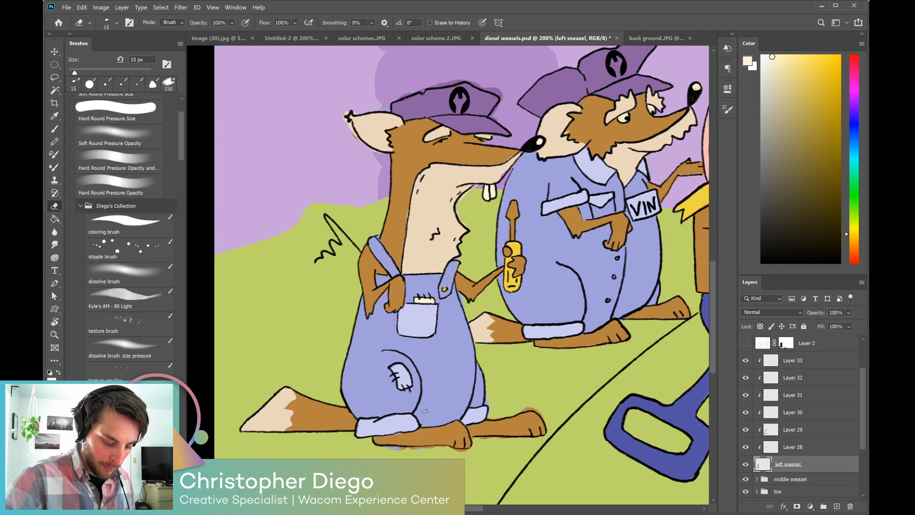
Erase the base color spilling around the left weasel's trouser legs and feet, and save the document.
{"action": "key", "text": "r"}
{"action": "left_click_drag", "start_coordinate": [546, 297], "coordinate": [490, 428]}
{"action": "mouse_move", "coordinate": [443, 377]}
{"action": "left_mouse_down"}
{"action": "mouse_move", "coordinate": [524, 367]}
{"action": "mouse_move", "coordinate": [508, 374]}
{"action": "left_mouse_up"}
{"action": "key", "text": "e"}
{"action": "mouse_move", "coordinate": [305, 275]}
{"action": "left_mouse_down"}
{"action": "mouse_move", "coordinate": [323, 356]}
{"action": "mouse_move", "coordinate": [341, 359]}
{"action": "mouse_move", "coordinate": [346, 394]}
{"action": "left_mouse_up"}
{"action": "mouse_move", "coordinate": [365, 364]}
{"action": "left_mouse_down"}
{"action": "mouse_move", "coordinate": [379, 396]}
{"action": "mouse_move", "coordinate": [376, 416]}
{"action": "left_mouse_up"}
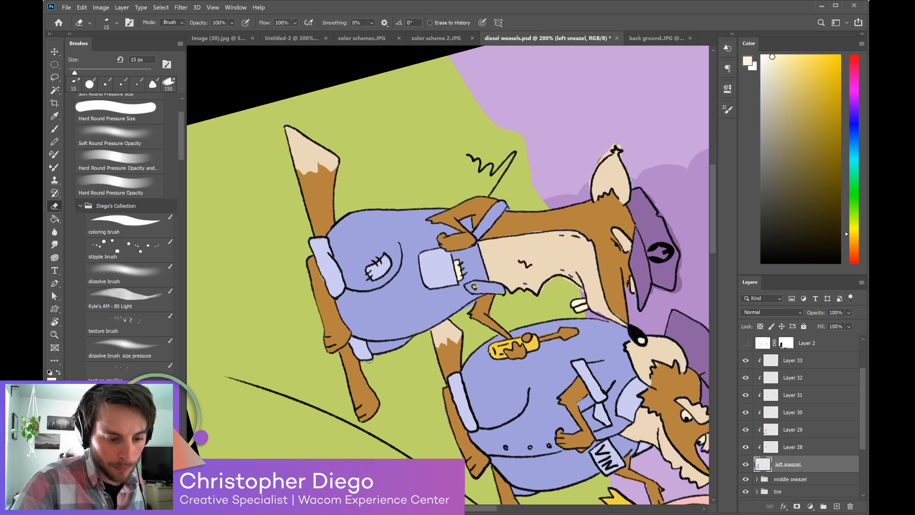
{"action": "key", "text": "r"}
{"action": "left_click_drag", "start_coordinate": [555, 409], "coordinate": [584, 276]}
{"action": "key", "text": "ctrl+s"}
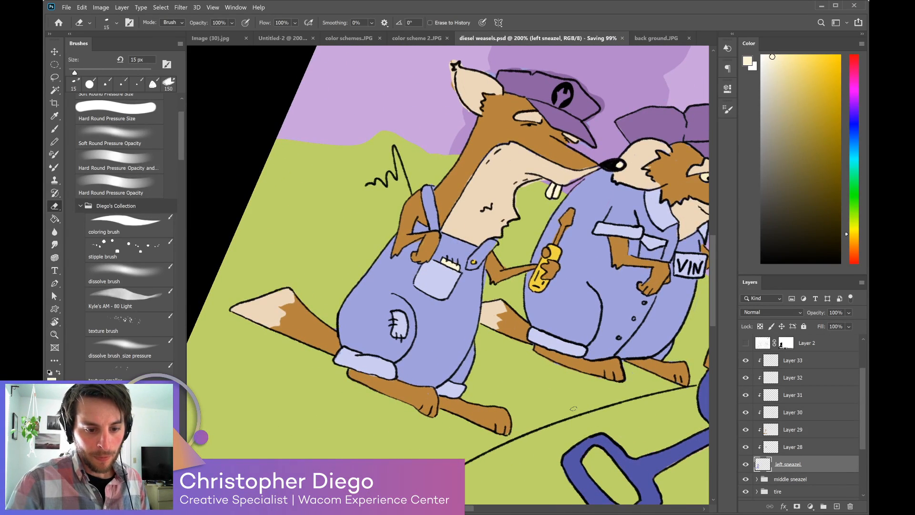
Touch up the left weasel's muzzle with its sampled cream color and erase the spill around the mouth, ear and cap.
{"action": "left_click", "coordinate": [485, 280]}
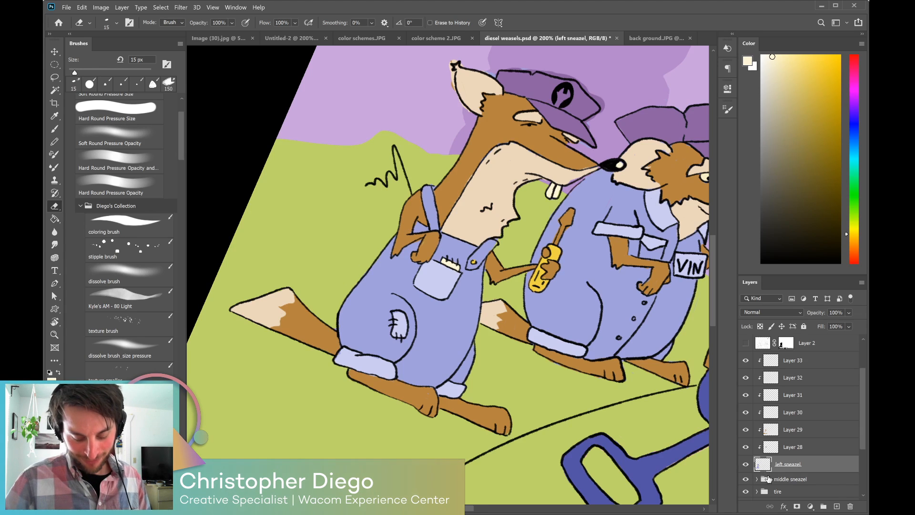
{"action": "key", "text": "b"}
{"action": "left_click", "coordinate": [569, 174], "text": "alt"}
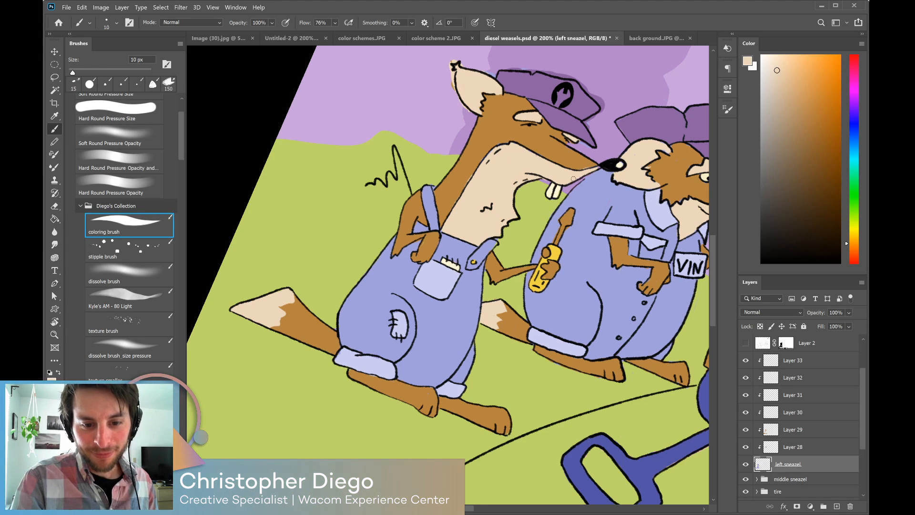
{"action": "left_click_drag", "start_coordinate": [586, 172], "coordinate": [600, 167]}
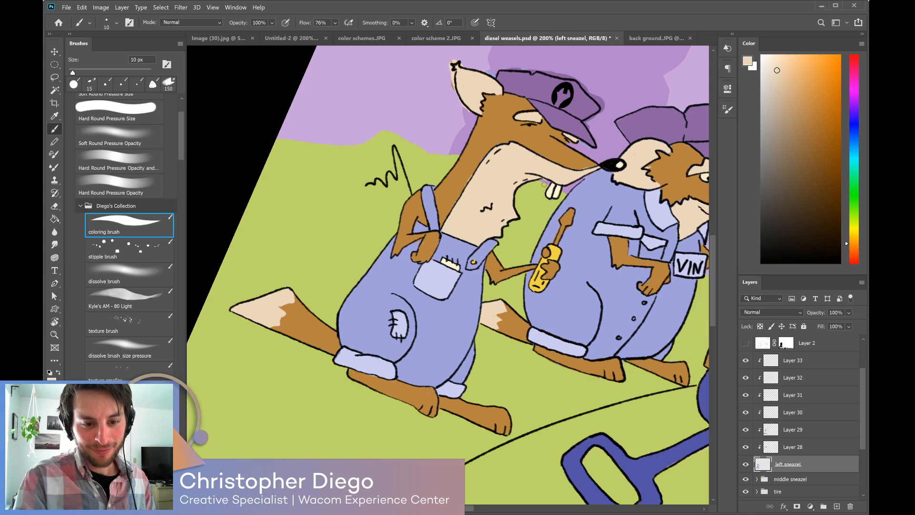
{"action": "key", "text": "e"}
{"action": "left_click", "coordinate": [551, 178]}
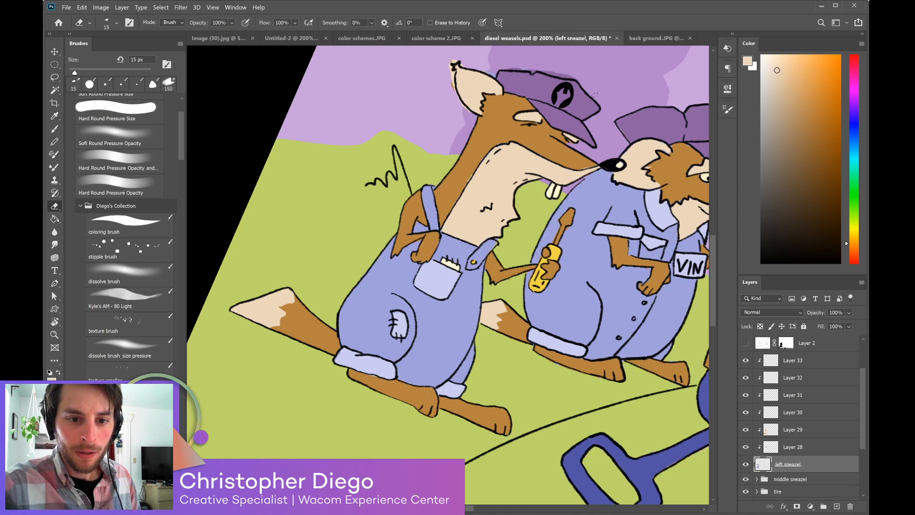
{"action": "mouse_move", "coordinate": [453, 74]}
{"action": "left_mouse_down"}
{"action": "mouse_move", "coordinate": [466, 110]}
{"action": "mouse_move", "coordinate": [448, 69]}
{"action": "left_mouse_up"}
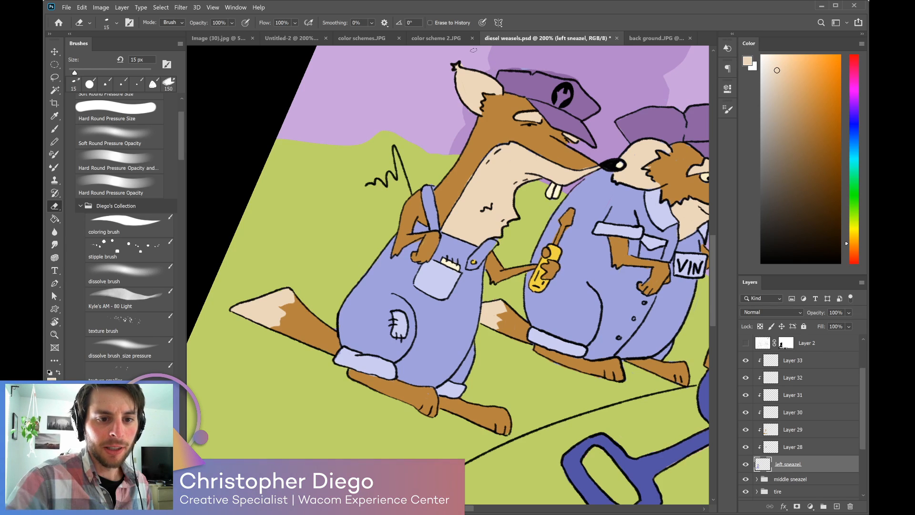
{"action": "left_click_drag", "start_coordinate": [640, 275], "coordinate": [628, 426]}
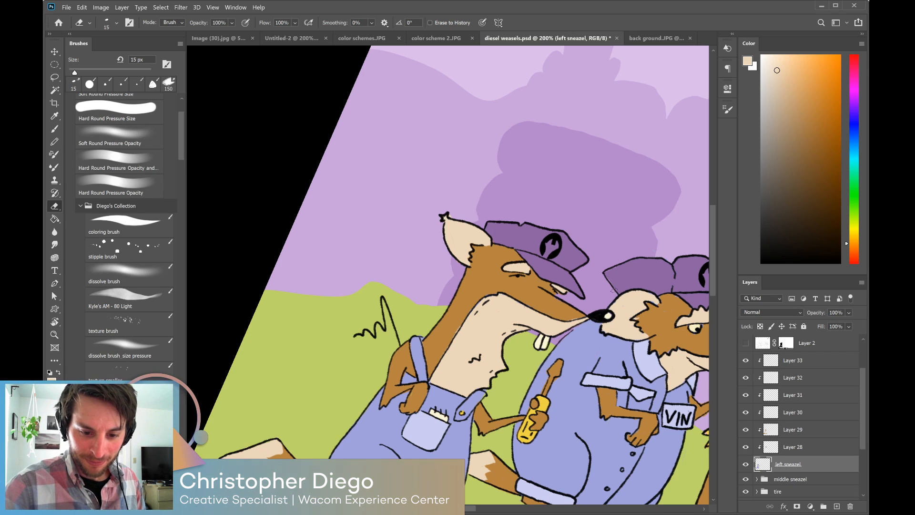
{"action": "scroll", "coordinate": [610, 279], "scroll_direction": "down", "scroll_amount": 5}
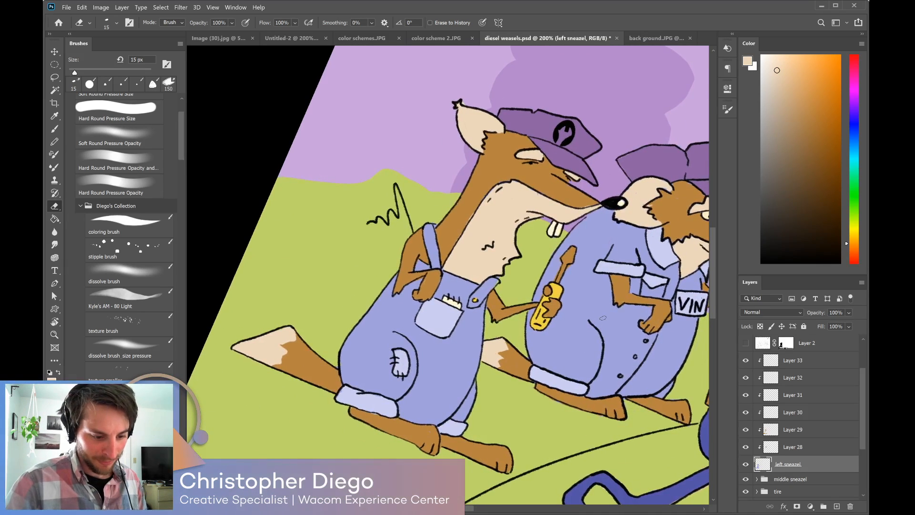
Check what Layers 33 and 32 contain by switching their visibility off and on, and sample the trouser cuff's light blue.
{"action": "key", "text": "b"}
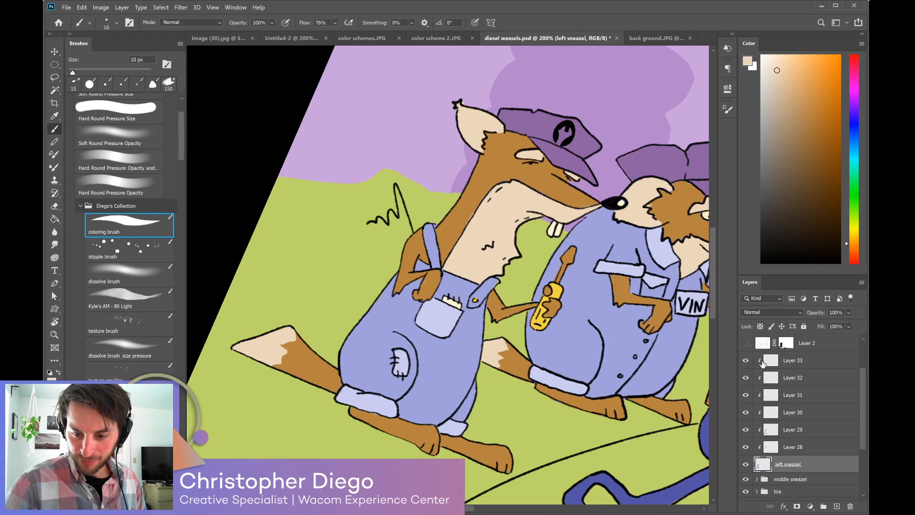
{"action": "left_click", "coordinate": [765, 364]}
{"action": "left_click", "coordinate": [746, 363]}
{"action": "left_click", "coordinate": [746, 361]}
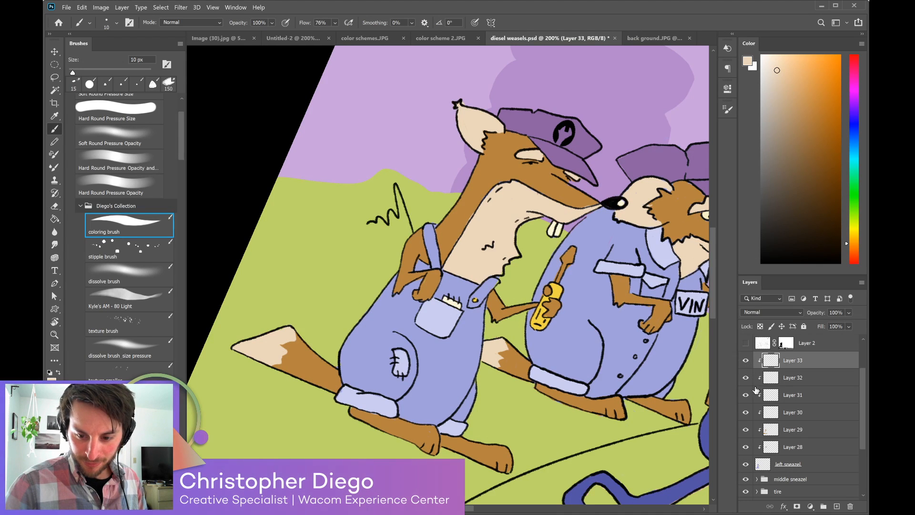
{"action": "left_click", "coordinate": [746, 379]}
{"action": "left_click", "coordinate": [746, 379]}
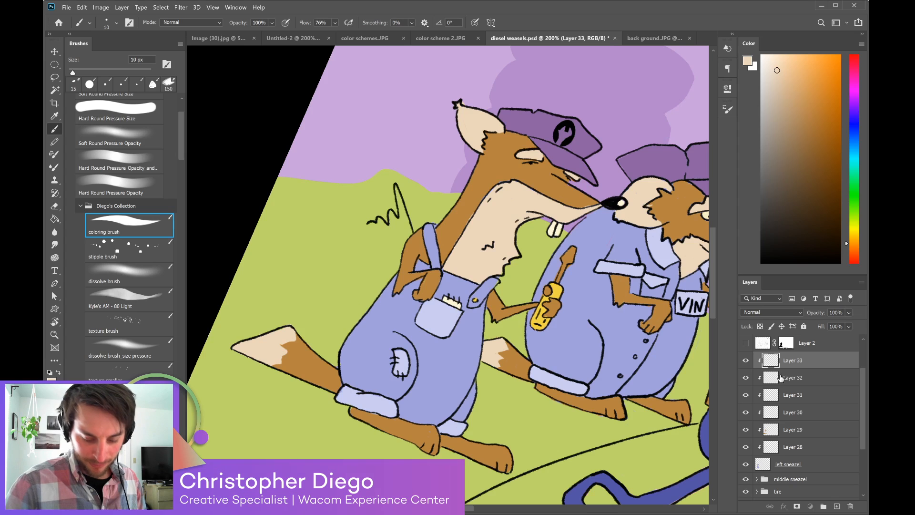
{"action": "left_click", "coordinate": [781, 377]}
{"action": "left_click", "coordinate": [379, 400], "text": "alt"}
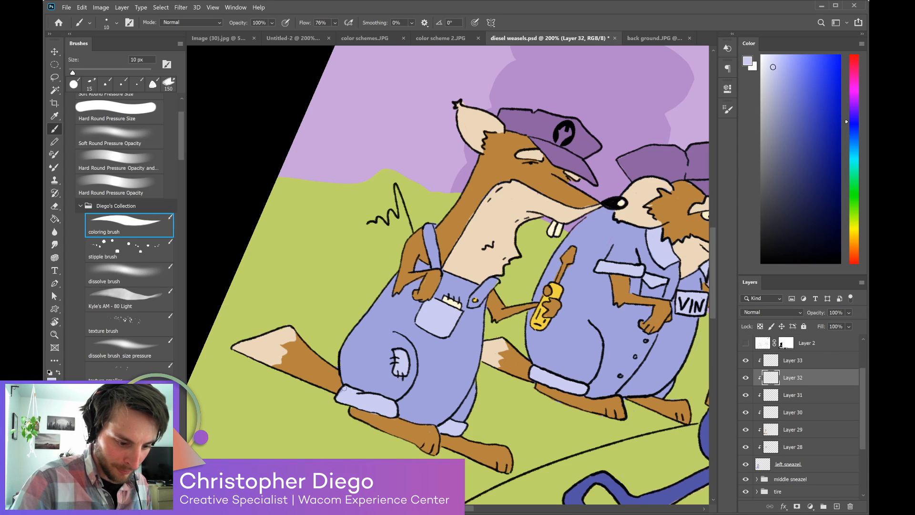
{"action": "key", "text": "e"}
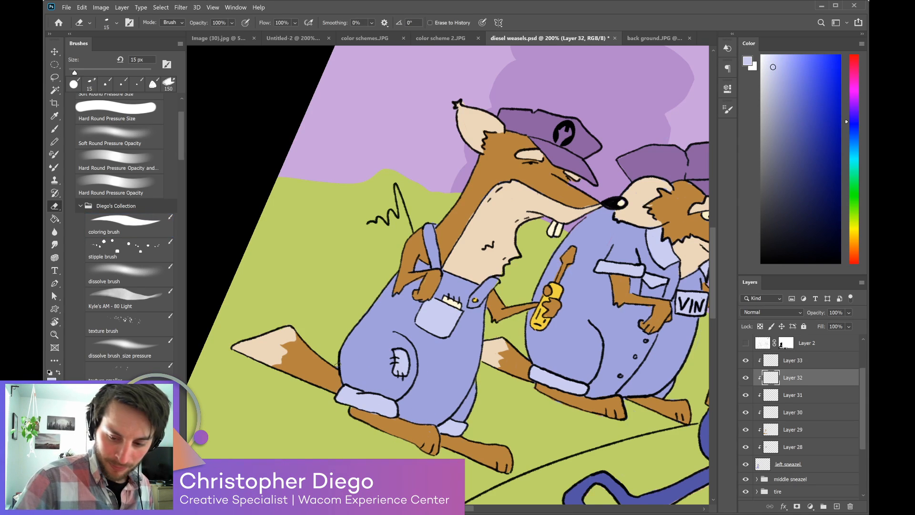
Reset the canvas rotation to 0° and examine the left sneazel layer, Layer 29 and Layer 30 by switching their visibility off and on.
{"action": "left_click", "coordinate": [763, 465]}
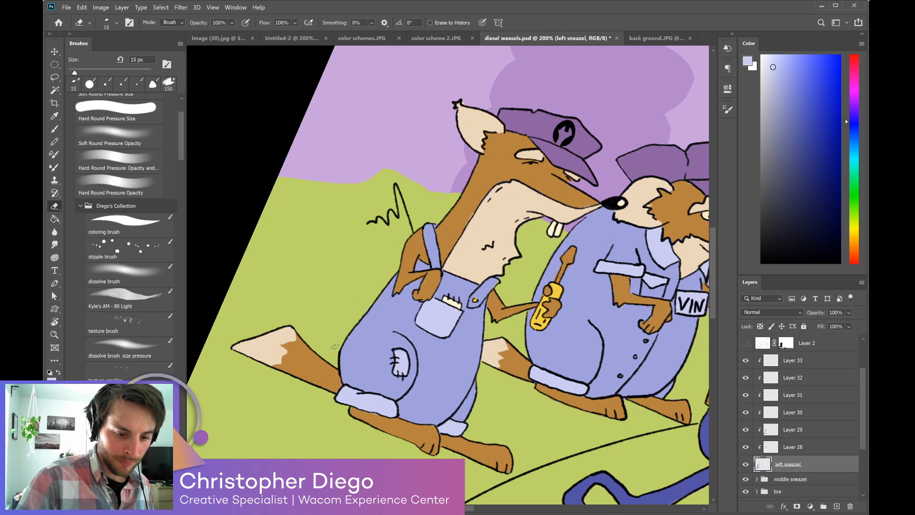
{"action": "key", "text": "r"}
{"action": "mouse_move", "coordinate": [682, 428]}
{"action": "left_mouse_down"}
{"action": "mouse_move", "coordinate": [687, 384]}
{"action": "mouse_move", "coordinate": [674, 332]}
{"action": "left_mouse_up"}
{"action": "left_click_drag", "start_coordinate": [641, 399], "coordinate": [531, 404]}
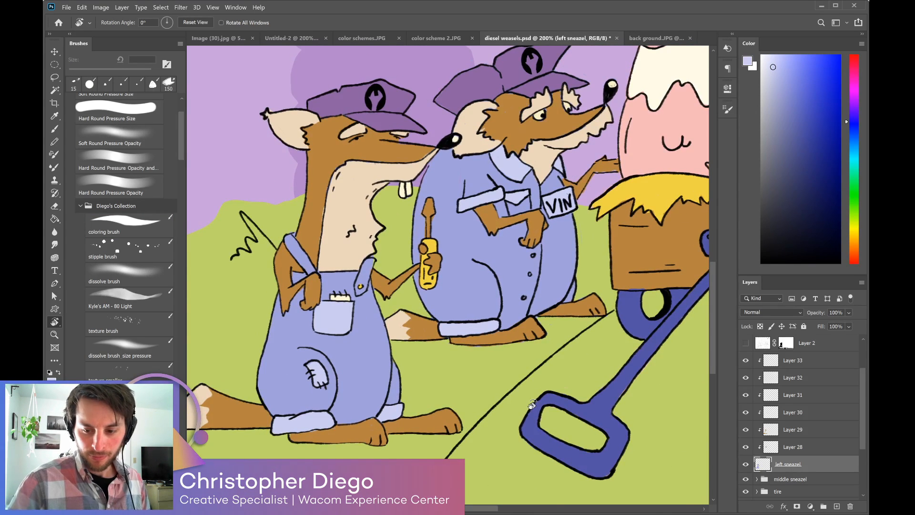
{"action": "left_click", "coordinate": [745, 463]}
{"action": "left_click", "coordinate": [746, 464]}
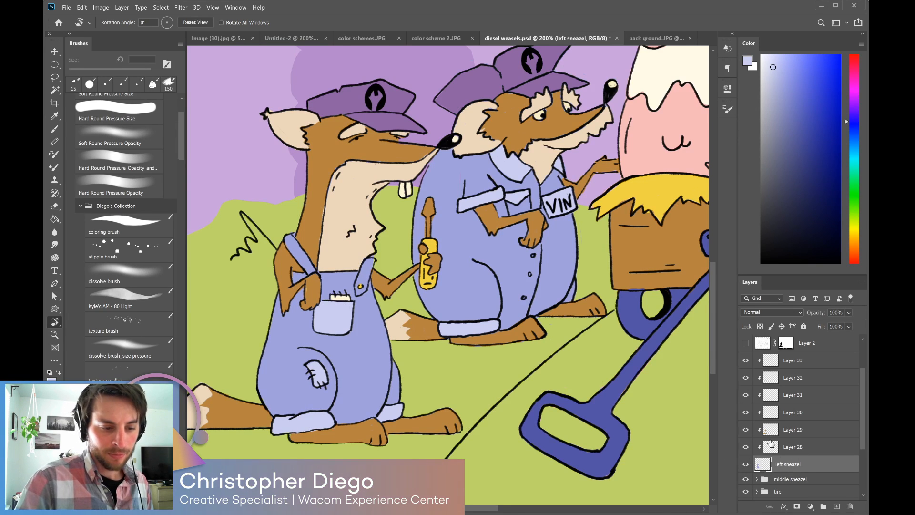
{"action": "left_click", "coordinate": [769, 431]}
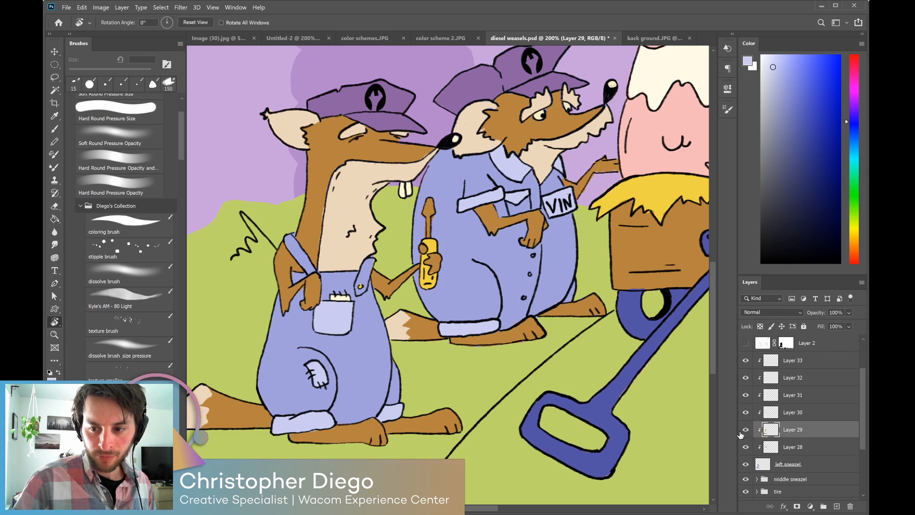
{"action": "left_click", "coordinate": [745, 430]}
{"action": "left_click", "coordinate": [746, 430]}
{"action": "left_click", "coordinate": [746, 412]}
{"action": "left_click", "coordinate": [746, 412]}
{"action": "left_click", "coordinate": [772, 416]}
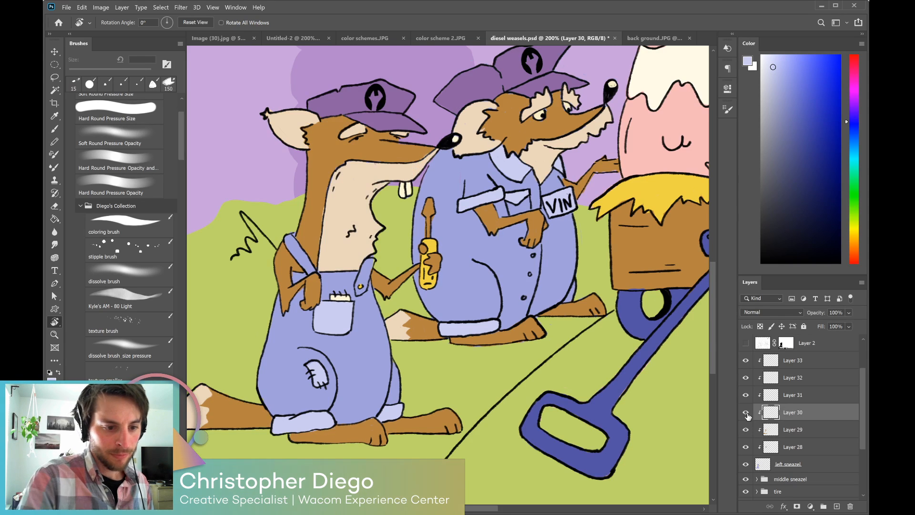
{"action": "key", "text": "e"}
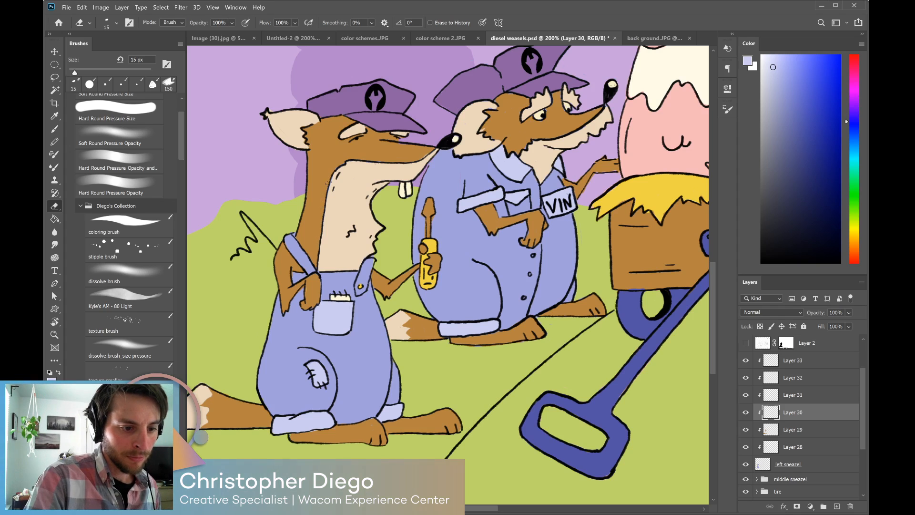
Group the left weasel's base layer with its clipped Layers 28 to 33 and name the group left sneazel.
{"action": "key", "text": "ctrl+minus"}
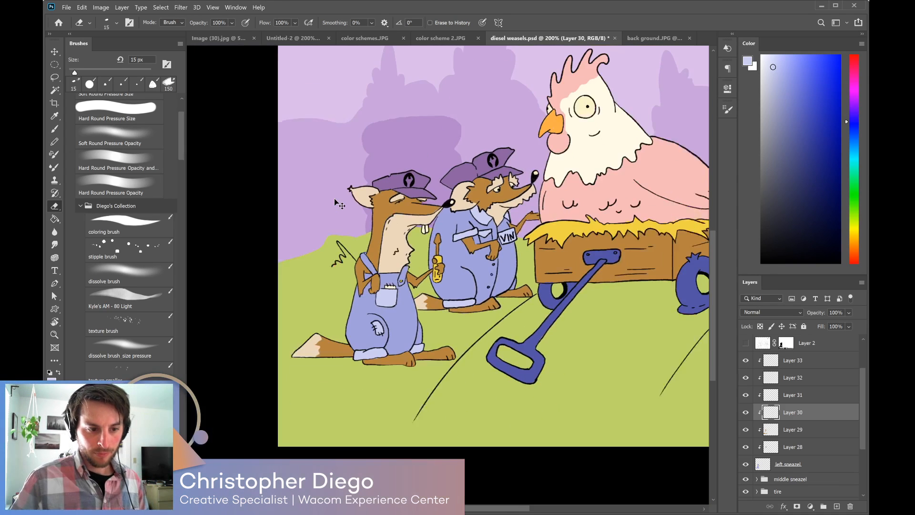
{"action": "key", "text": "ctrl+minus"}
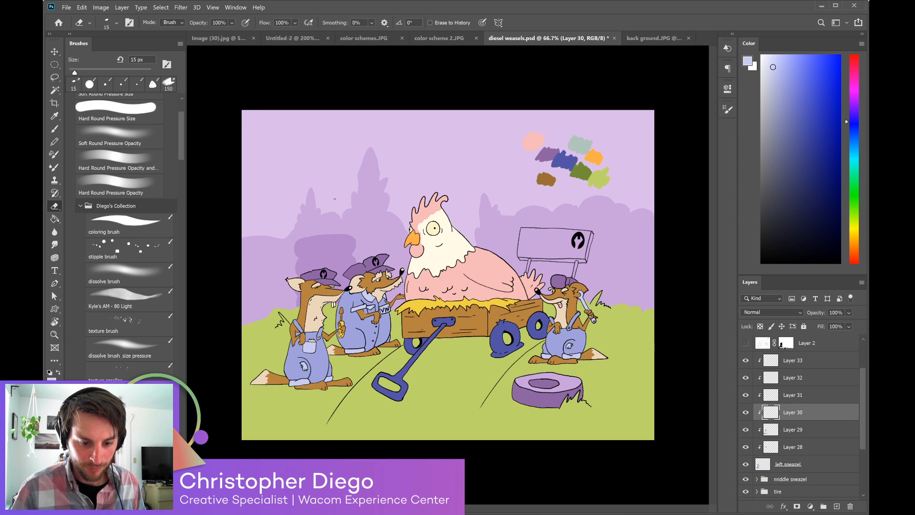
{"action": "key", "text": "ctrl+plus"}
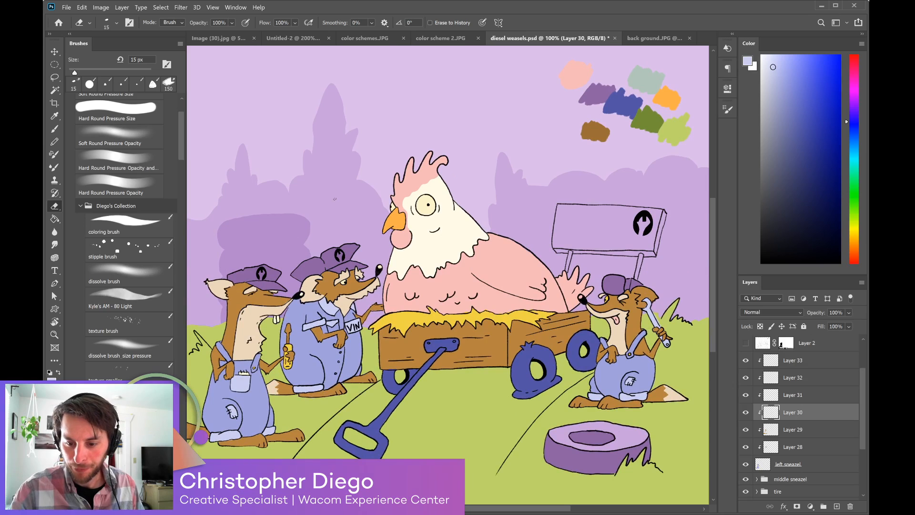
{"action": "left_click", "coordinate": [813, 463]}
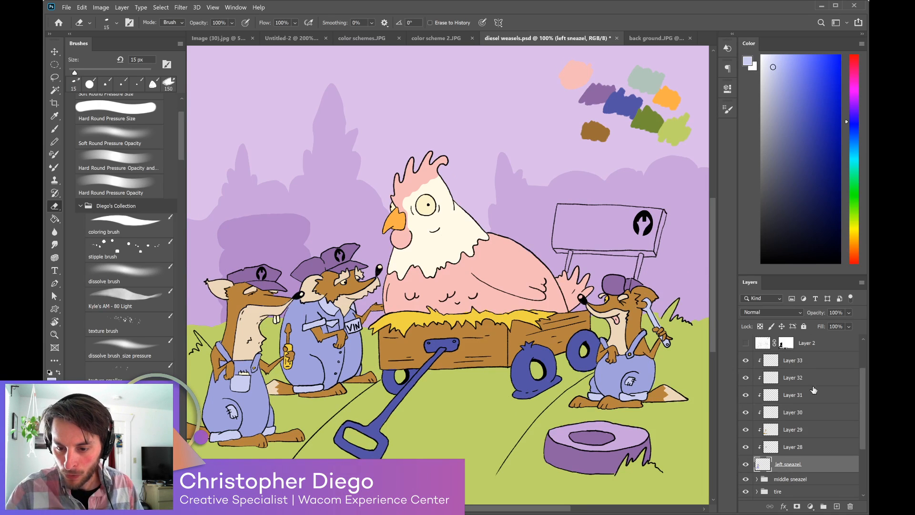
{"action": "left_click", "coordinate": [837, 361], "text": "shift"}
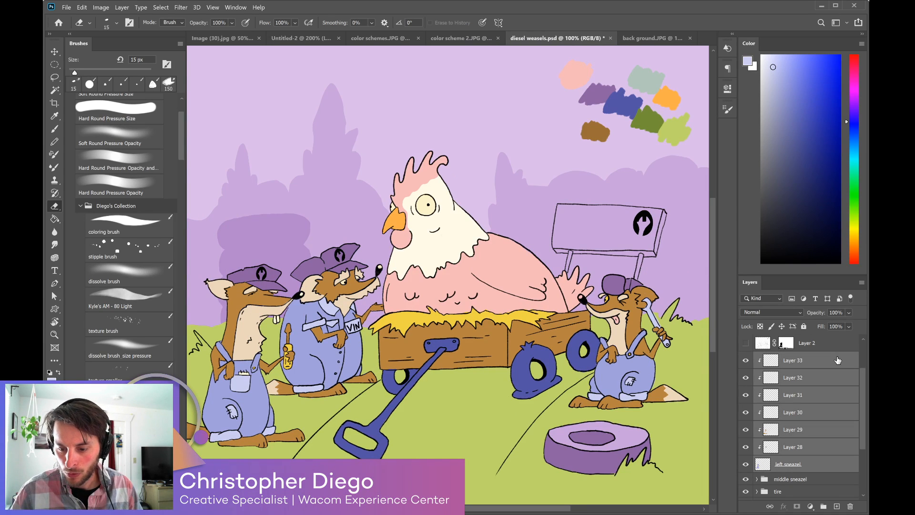
{"action": "key", "text": "ctrl+g"}
{"action": "double_click", "coordinate": [783, 379]}
{"action": "type", "text": "left sneazel"}
{"action": "key", "text": "Return"}
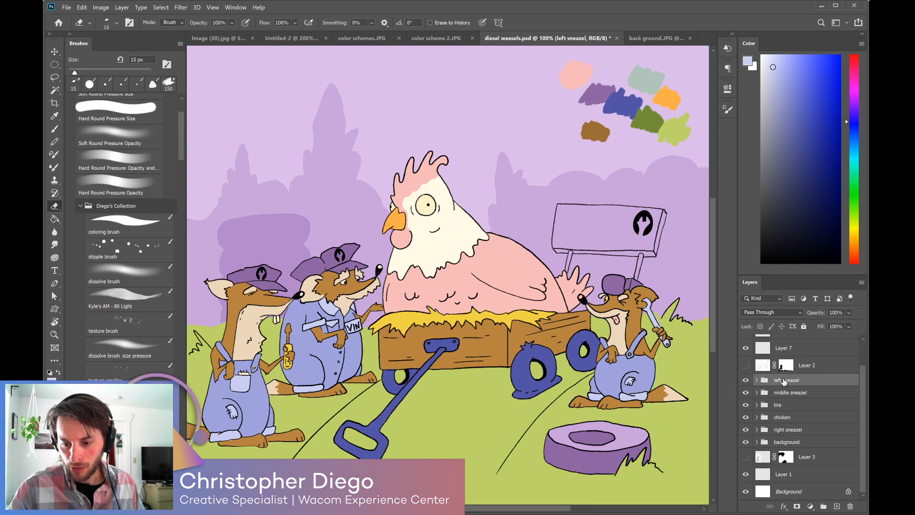
Expand the chicken layer group down to its chicken base color layer.
{"action": "double_click", "coordinate": [788, 445]}
{"action": "left_click", "coordinate": [778, 443]}
{"action": "left_click", "coordinate": [781, 430]}
{"action": "left_click", "coordinate": [780, 419]}
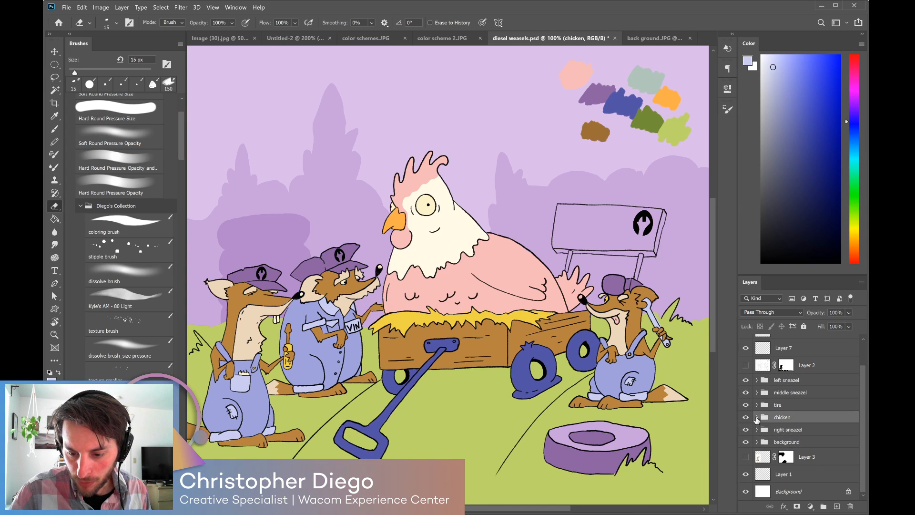
{"action": "left_click", "coordinate": [757, 417]}
{"action": "left_click_drag", "start_coordinate": [862, 404], "coordinate": [854, 442]}
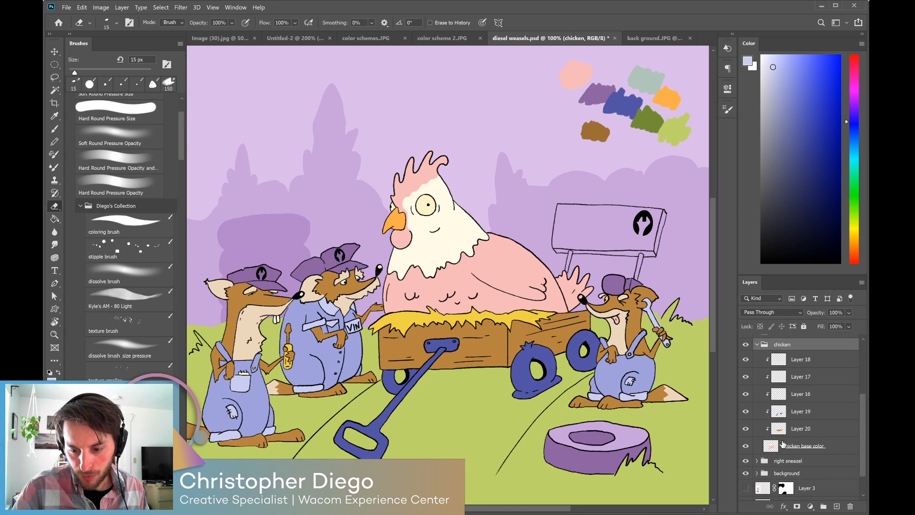
Select the chicken base color layer and prepare a 125 px coloring brush in the chicken's light body pink.
{"action": "left_click", "coordinate": [782, 444]}
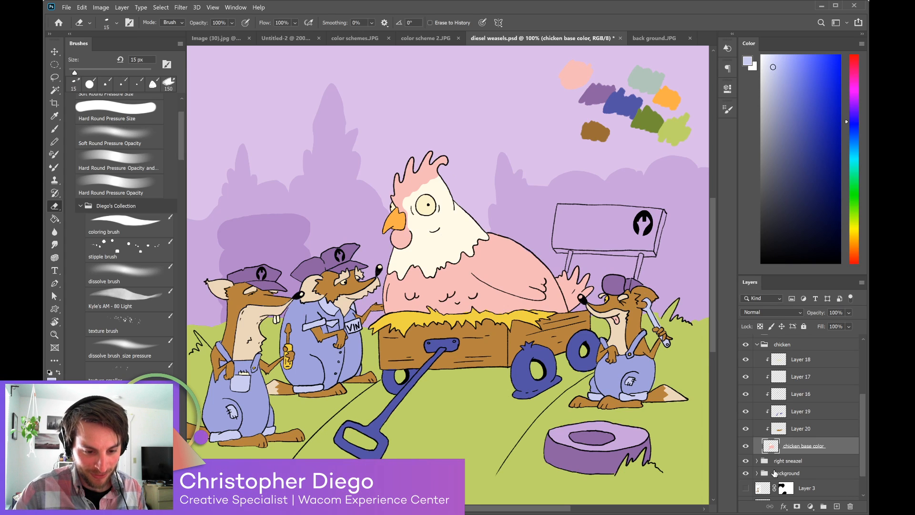
{"action": "key", "text": "b"}
{"action": "left_click", "coordinate": [497, 265], "text": "alt"}
{"action": "left_click", "coordinate": [766, 427], "text": "alt"}
{"action": "key", "text": "]"}
{"action": "key", "text": "]"}
{"action": "key", "text": "]"}
{"action": "key", "text": "]"}
{"action": "key", "text": "]"}
{"action": "key", "text": "]"}
{"action": "key", "text": "]"}
{"action": "key", "text": "]"}
{"action": "key", "text": "]"}
{"action": "key", "text": "]"}
{"action": "key", "text": "]"}
{"action": "key", "text": "]"}
{"action": "key", "text": "]"}
{"action": "key", "text": "]"}
{"action": "key", "text": "bracketleft"}
{"action": "mouse_move", "coordinate": [436, 187]}
{"action": "left_mouse_down"}
{"action": "mouse_move", "coordinate": [410, 241]}
{"action": "mouse_move", "coordinate": [461, 214]}
{"action": "left_mouse_up"}
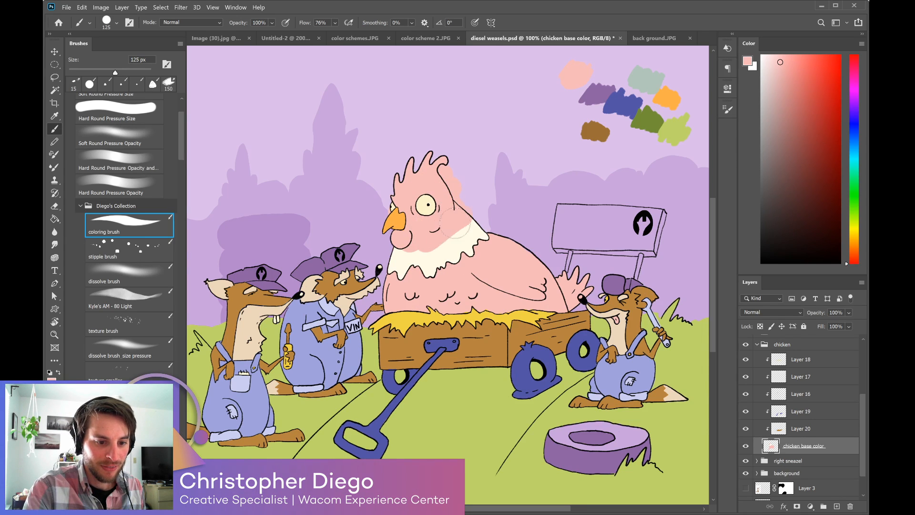
{"action": "key", "text": "ctrl+z"}
{"action": "key", "text": "ctrl+z"}
{"action": "key", "text": "ctrl+z"}
Lock the transparent pixels of the chicken base color layer and paint the cream head and neck light pink.
{"action": "left_click", "coordinate": [760, 327]}
{"action": "mouse_move", "coordinate": [421, 182]}
{"action": "left_mouse_down"}
{"action": "mouse_move", "coordinate": [401, 215]}
{"action": "mouse_move", "coordinate": [445, 218]}
{"action": "mouse_move", "coordinate": [440, 251]}
{"action": "mouse_move", "coordinate": [476, 248]}
{"action": "mouse_move", "coordinate": [425, 256]}
{"action": "mouse_move", "coordinate": [403, 260]}
{"action": "left_mouse_up"}
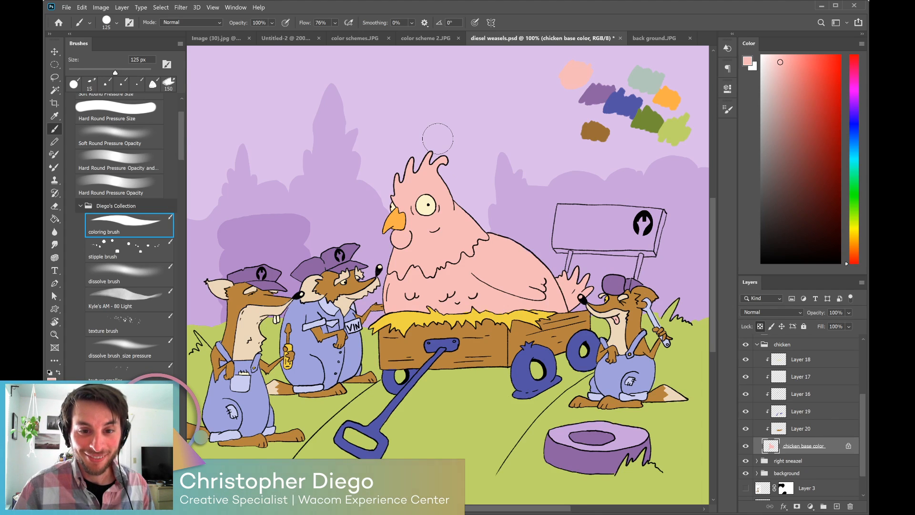
Paint the chicken's head and neck in a slightly darker pink than the body, reducing the brush for the edges.
{"action": "left_click", "coordinate": [460, 225], "text": "alt"}
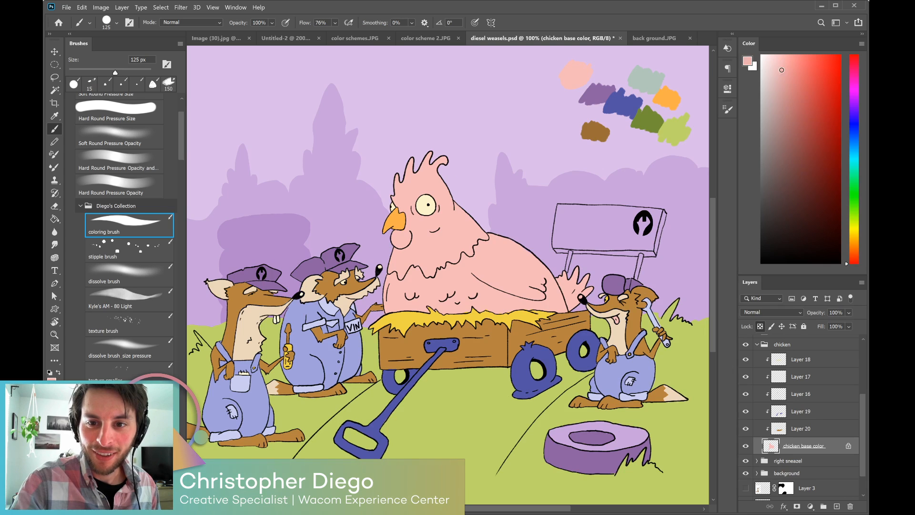
{"action": "mouse_move", "coordinate": [421, 154]}
{"action": "left_mouse_down"}
{"action": "mouse_move", "coordinate": [433, 157]}
{"action": "mouse_move", "coordinate": [436, 214]}
{"action": "mouse_move", "coordinate": [453, 230]}
{"action": "mouse_move", "coordinate": [405, 243]}
{"action": "mouse_move", "coordinate": [463, 228]}
{"action": "mouse_move", "coordinate": [402, 251]}
{"action": "left_mouse_up"}
{"action": "key", "text": "bracketleft"}
{"action": "key", "text": "bracketleft"}
{"action": "key", "text": "bracketleft"}
{"action": "key", "text": "bracketleft"}
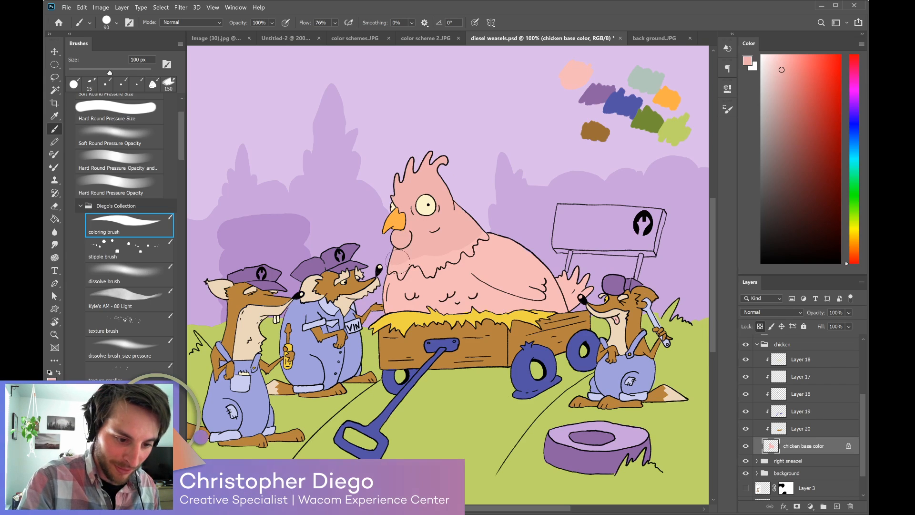
{"action": "key", "text": "bracketleft"}
{"action": "key", "text": "bracketleft"}
{"action": "key", "text": "bracketleft"}
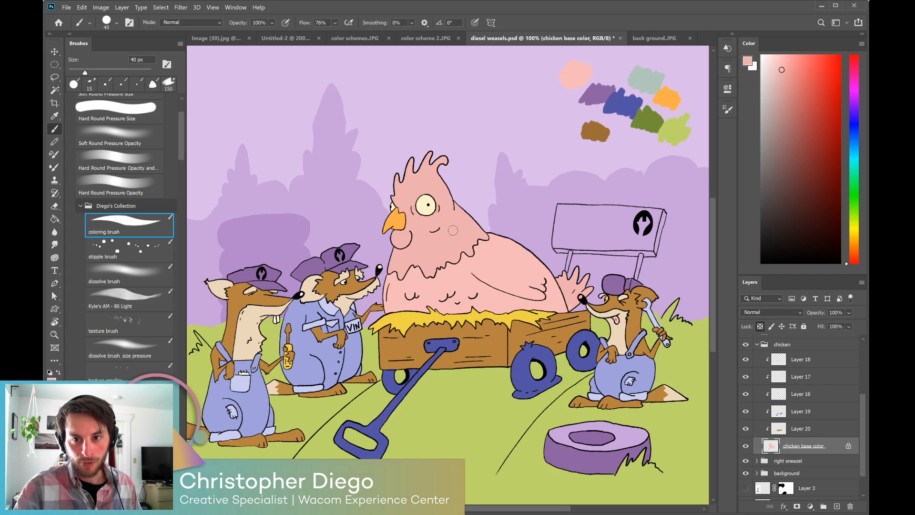
Pick a deeper salmon pink and paint the chicken's comb, face and upper neck with it, enlarging the brush for the face.
{"action": "left_click", "coordinate": [787, 85]}
{"action": "left_click_drag", "start_coordinate": [432, 165], "coordinate": [398, 193]}
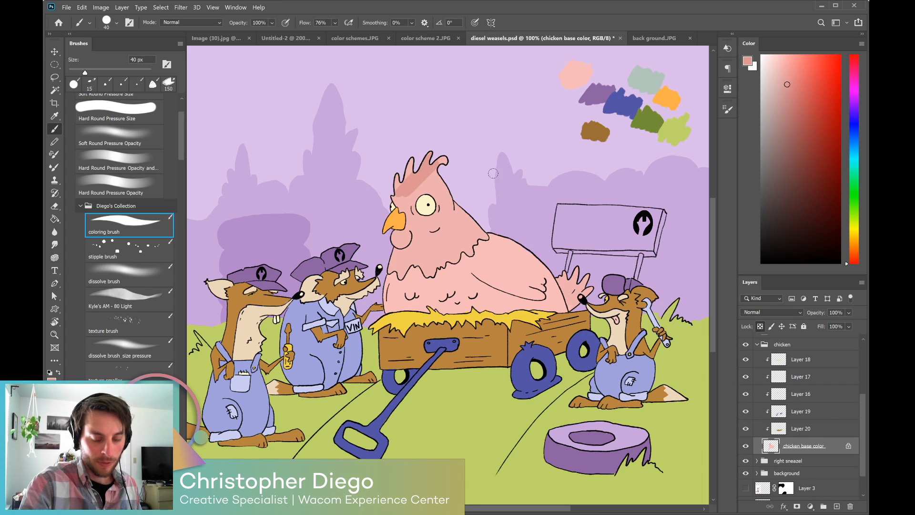
{"action": "key", "text": "bracketright"}
{"action": "key", "text": "bracketright"}
{"action": "key", "text": "bracketright"}
{"action": "key", "text": "bracketright"}
{"action": "key", "text": "bracketright"}
{"action": "key", "text": "bracketright"}
{"action": "key", "text": "bracketright"}
{"action": "key", "text": "bracketright"}
{"action": "key", "text": "bracketright"}
{"action": "key", "text": "bracketright"}
{"action": "key", "text": "bracketright"}
{"action": "key", "text": "bracketright"}
{"action": "mouse_move", "coordinate": [460, 231]}
{"action": "left_mouse_down"}
{"action": "mouse_move", "coordinate": [429, 186]}
{"action": "mouse_move", "coordinate": [414, 206]}
{"action": "mouse_move", "coordinate": [439, 189]}
{"action": "mouse_move", "coordinate": [439, 216]}
{"action": "mouse_move", "coordinate": [394, 218]}
{"action": "mouse_move", "coordinate": [418, 210]}
{"action": "left_mouse_up"}
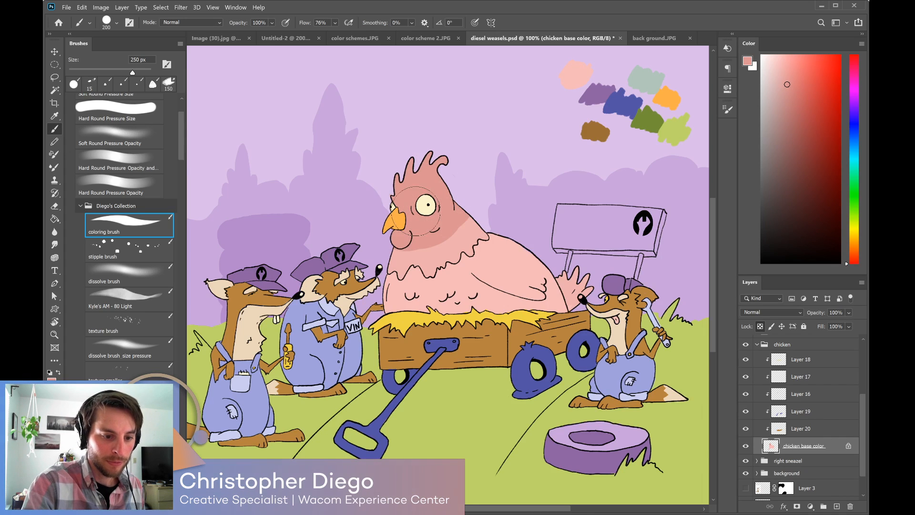
Extend the salmon pink down the neck toward the ragged feather edge, reducing the brush to 45 px, and save the file.
{"action": "key", "text": "bracketleft"}
{"action": "key", "text": "bracketleft"}
{"action": "key", "text": "bracketleft"}
{"action": "key", "text": "bracketleft"}
{"action": "key", "text": "bracketleft"}
{"action": "key", "text": "bracketleft"}
{"action": "key", "text": "bracketleft"}
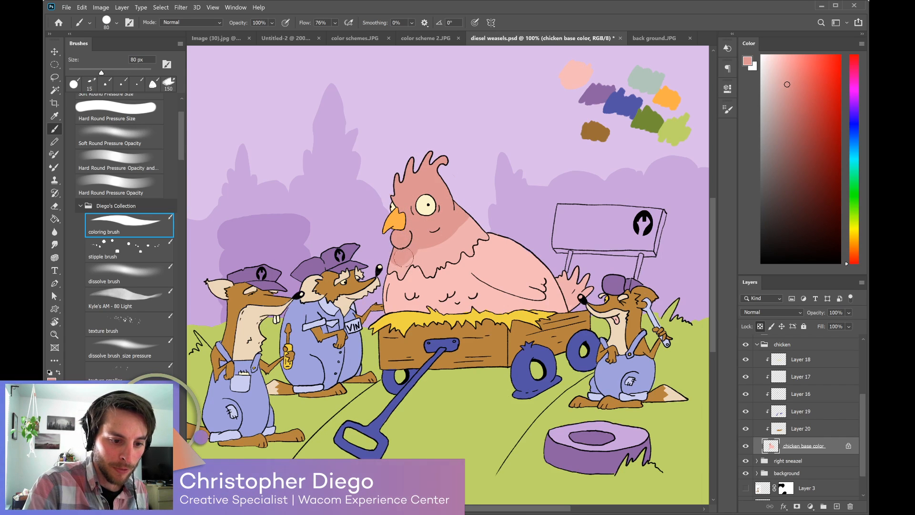
{"action": "key", "text": "bracketleft"}
{"action": "key", "text": "bracketleft"}
{"action": "key", "text": "bracketleft"}
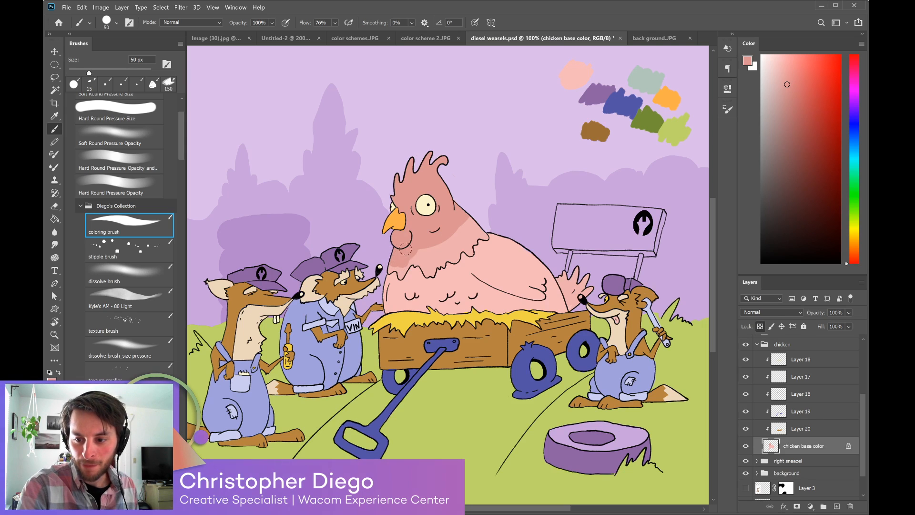
{"action": "key", "text": "bracketleft"}
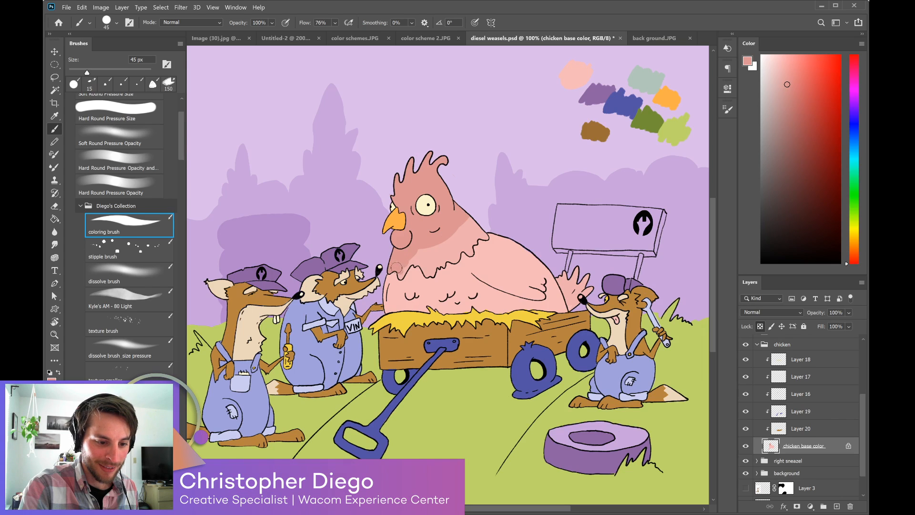
{"action": "mouse_move", "coordinate": [417, 253]}
{"action": "left_mouse_down"}
{"action": "mouse_move", "coordinate": [425, 250]}
{"action": "mouse_move", "coordinate": [414, 260]}
{"action": "mouse_move", "coordinate": [469, 220]}
{"action": "mouse_move", "coordinate": [467, 240]}
{"action": "mouse_move", "coordinate": [426, 266]}
{"action": "left_mouse_up"}
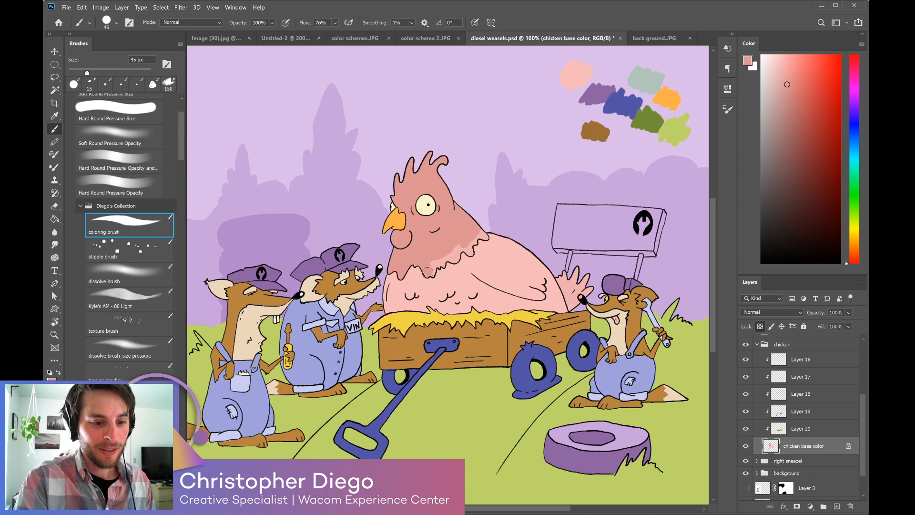
{"action": "key", "text": "ctrl+s"}
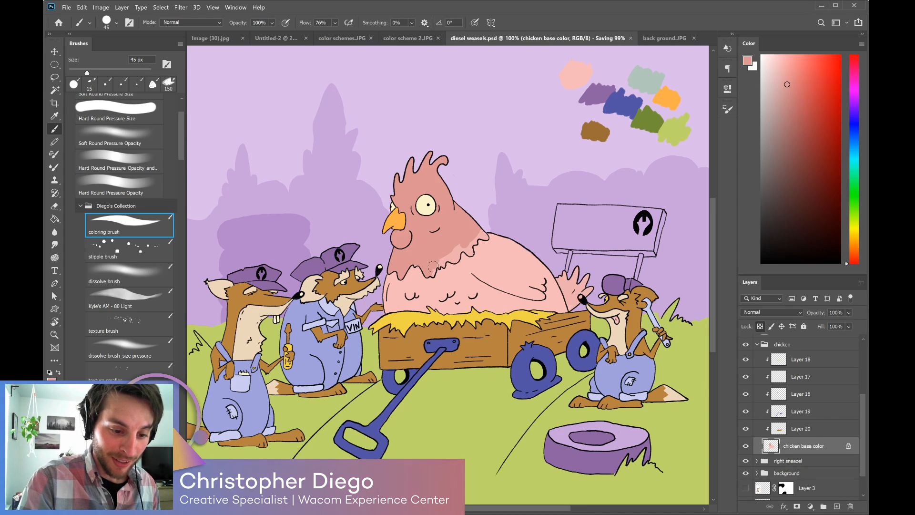
Finish the salmon pink along the neck's ragged edge and paint the chicken's tail feathers with a 30 px brush.
{"action": "key", "text": "bracketleft"}
{"action": "key", "text": "bracketleft"}
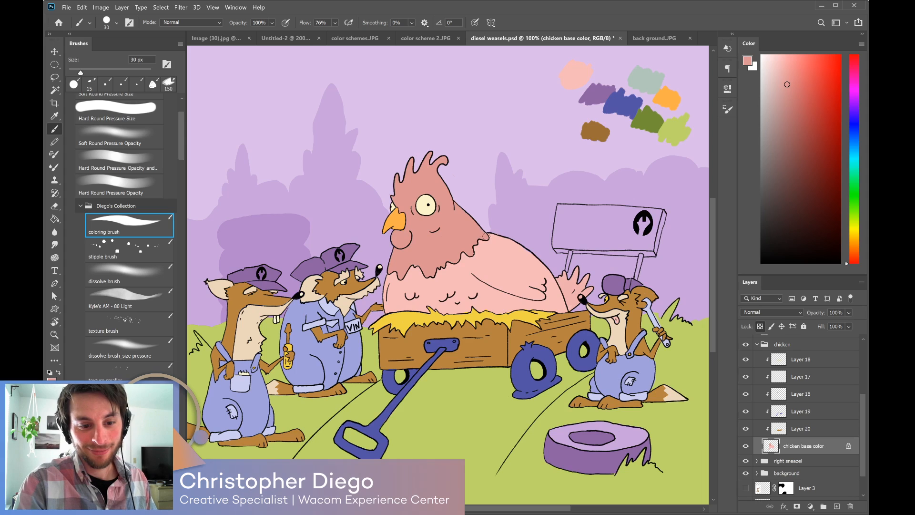
{"action": "mouse_move", "coordinate": [561, 278]}
{"action": "left_mouse_down"}
{"action": "mouse_move", "coordinate": [568, 299]}
{"action": "mouse_move", "coordinate": [581, 281]}
{"action": "mouse_move", "coordinate": [590, 289]}
{"action": "left_mouse_up"}
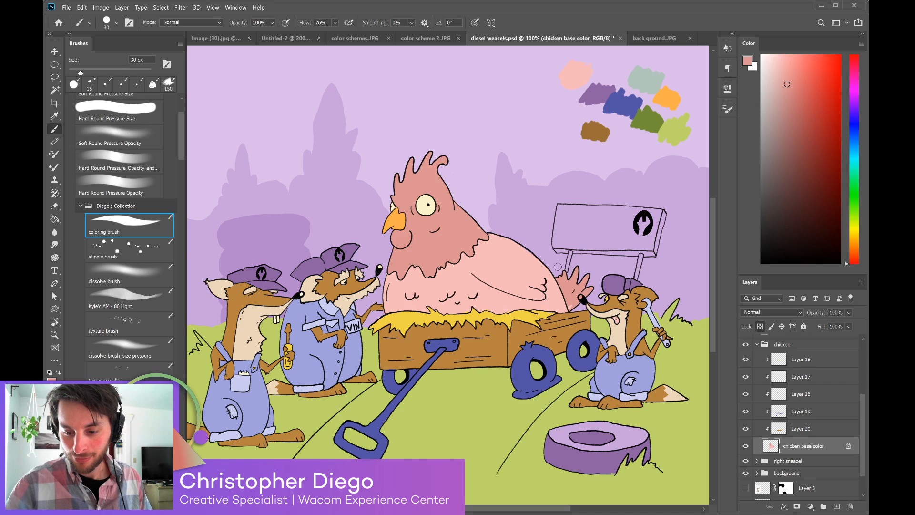
Identify Layer 20 by toggling its visibility and erase its brown spill around the chicken's tail with a 15 px eraser.
{"action": "left_click", "coordinate": [746, 429]}
{"action": "left_click", "coordinate": [746, 428]}
{"action": "left_click", "coordinate": [746, 428]}
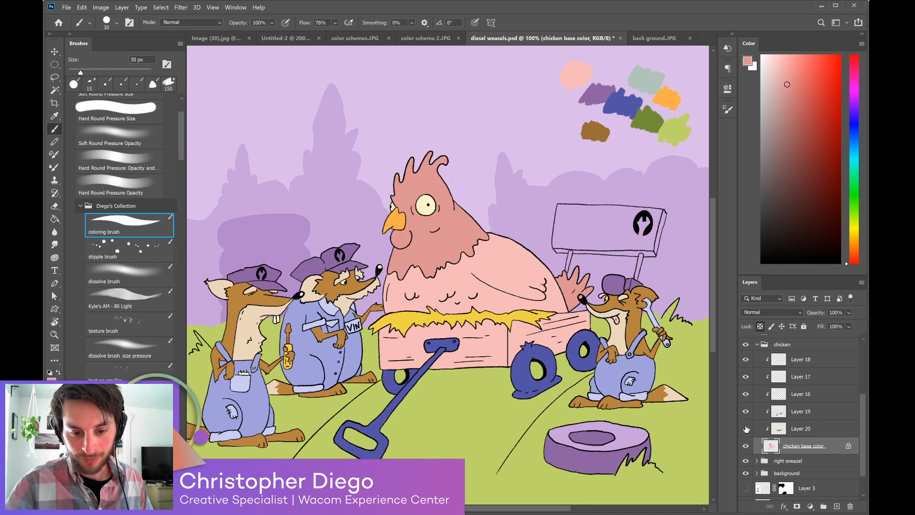
{"action": "left_click", "coordinate": [746, 428]}
{"action": "left_click", "coordinate": [779, 428]}
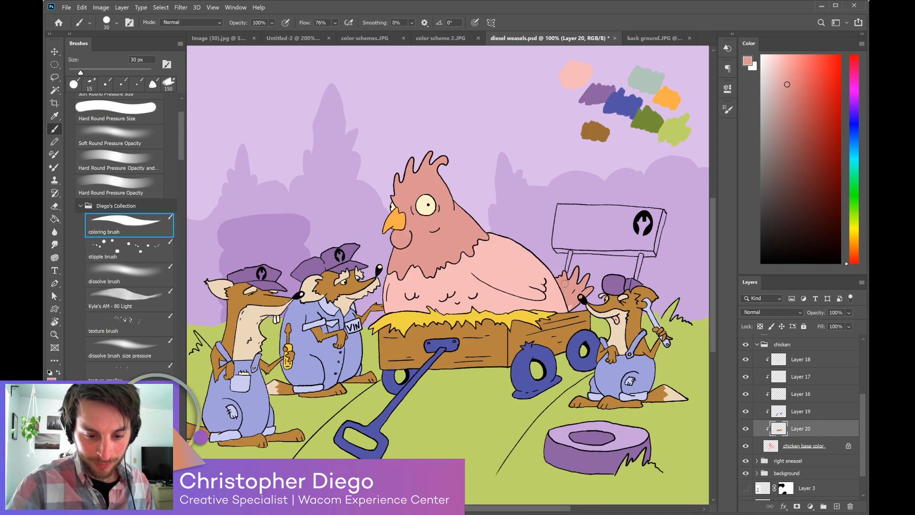
{"action": "key", "text": "e"}
{"action": "left_click_drag", "start_coordinate": [572, 308], "coordinate": [574, 291]}
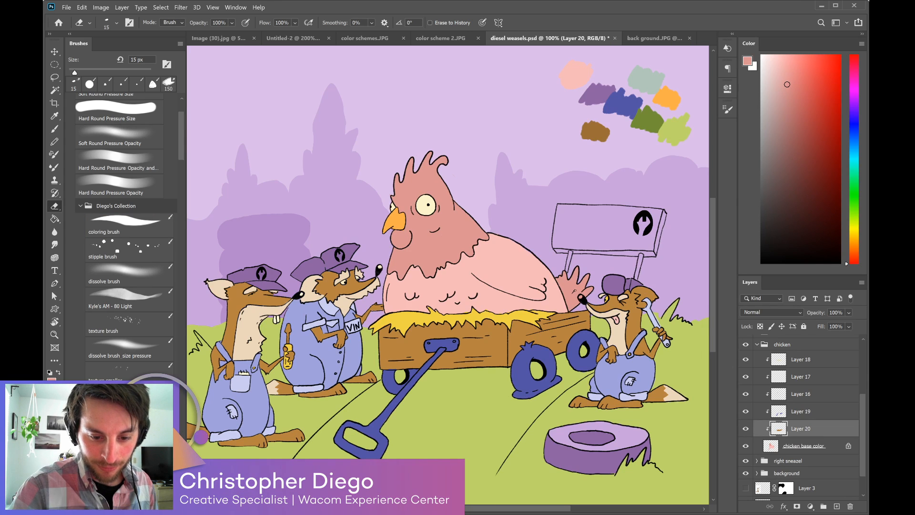
Check Layer 19's contents by toggling its visibility and lock that layer's transparent pixels.
{"action": "key", "text": "ctrl+minus"}
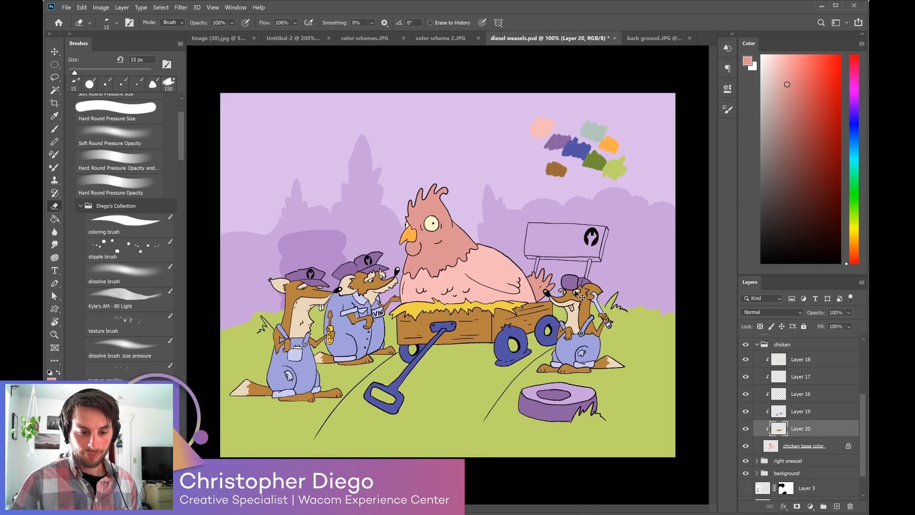
{"action": "left_click", "coordinate": [776, 413]}
{"action": "left_click", "coordinate": [742, 413]}
{"action": "left_click", "coordinate": [742, 413]}
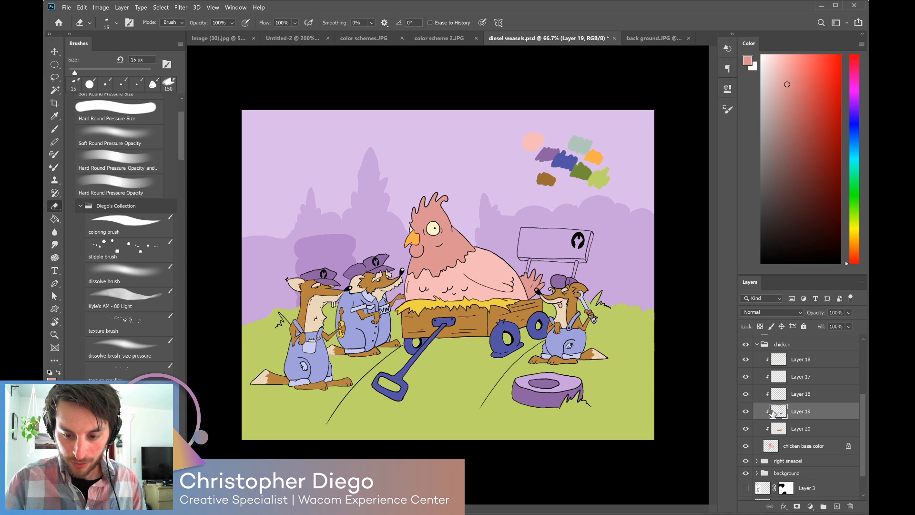
{"action": "left_click", "coordinate": [760, 326]}
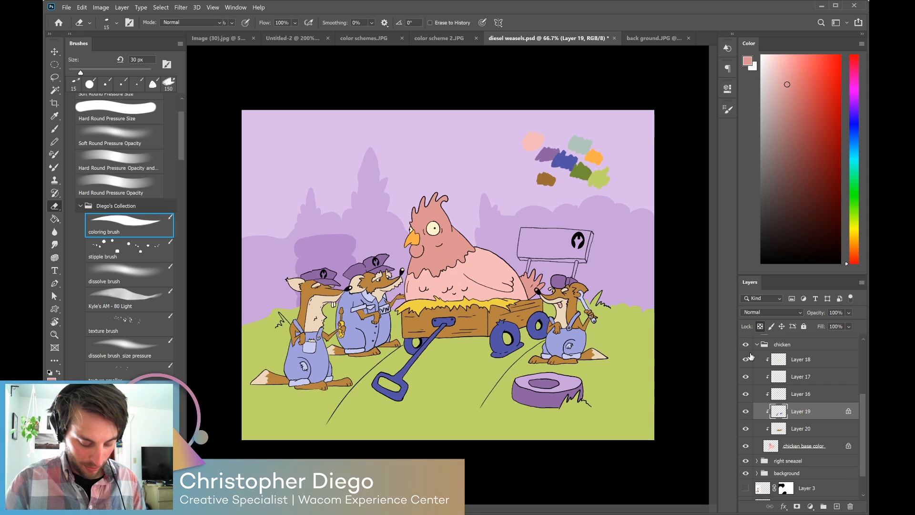
Repaint the wagon's wheels and pull handle with the loose tire's dark purple using an 80 px brush.
{"action": "key", "text": "b"}
{"action": "left_click", "coordinate": [563, 382], "text": "alt"}
{"action": "key", "text": "bracketright"}
{"action": "left_click", "coordinate": [552, 393], "text": "alt"}
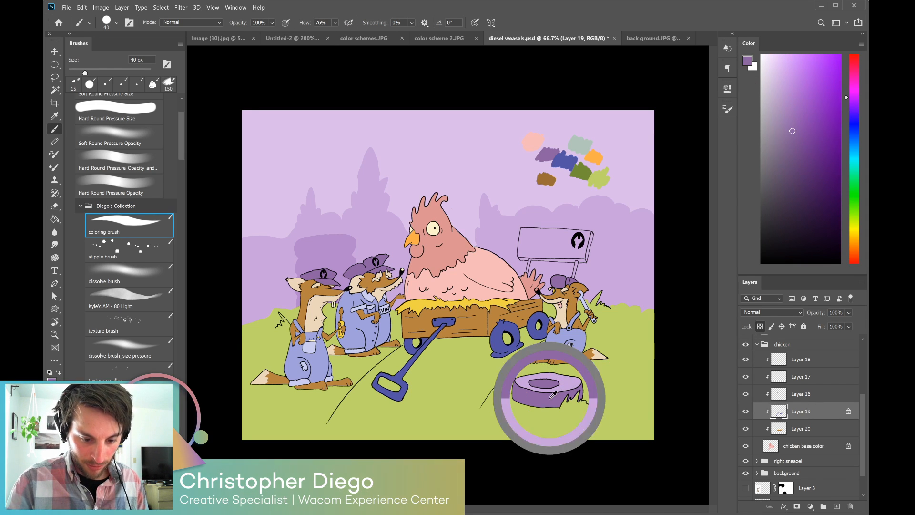
{"action": "key", "text": "bracketright"}
{"action": "key", "text": "bracketright"}
{"action": "key", "text": "bracketright"}
{"action": "key", "text": "bracketright"}
{"action": "mouse_move", "coordinate": [510, 333]}
{"action": "left_mouse_down"}
{"action": "mouse_move", "coordinate": [504, 353]}
{"action": "mouse_move", "coordinate": [501, 336]}
{"action": "mouse_move", "coordinate": [543, 316]}
{"action": "mouse_move", "coordinate": [541, 328]}
{"action": "left_mouse_up"}
{"action": "mouse_move", "coordinate": [445, 320]}
{"action": "left_mouse_down"}
{"action": "mouse_move", "coordinate": [382, 389]}
{"action": "mouse_move", "coordinate": [395, 370]}
{"action": "mouse_move", "coordinate": [371, 382]}
{"action": "mouse_move", "coordinate": [398, 392]}
{"action": "left_mouse_up"}
{"action": "left_click_drag", "start_coordinate": [408, 341], "coordinate": [411, 346]}
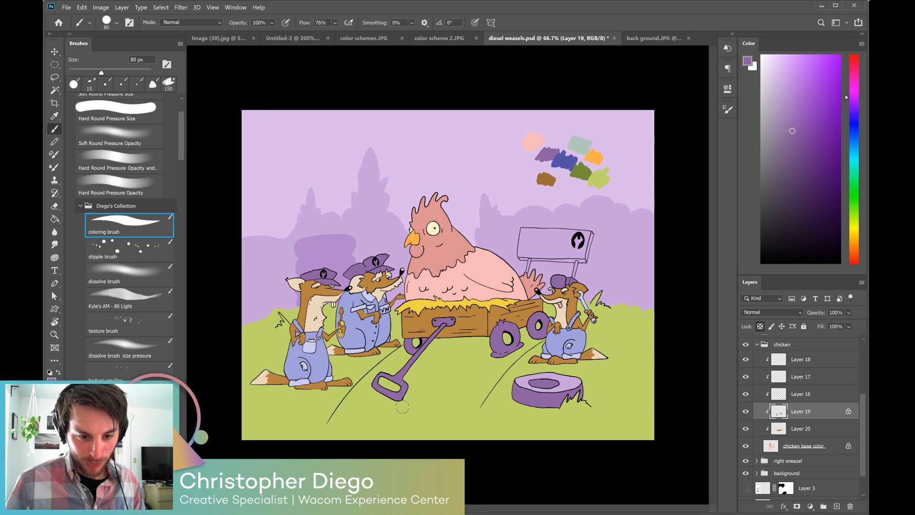
Create a new empty layer directly above Layer 2 for the sign's lettering.
{"action": "key", "text": "ctrl+plus"}
{"action": "key", "text": "ctrl+plus"}
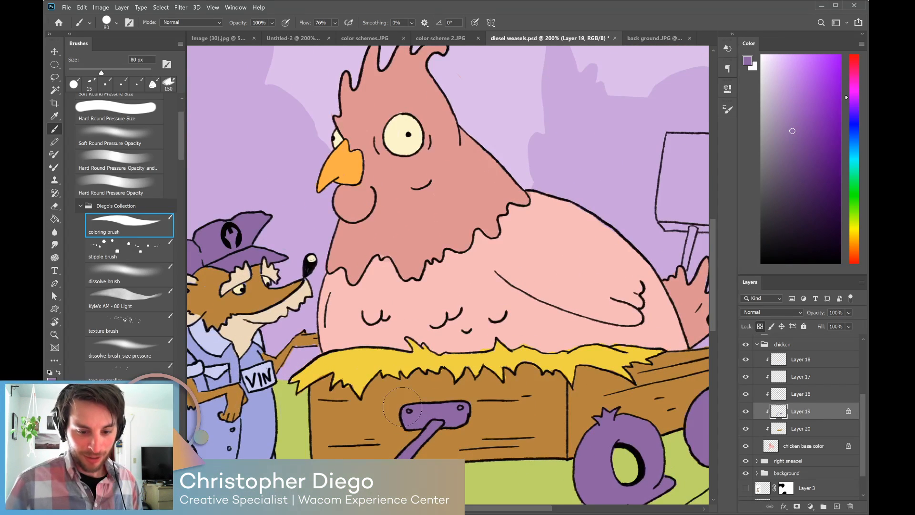
{"action": "left_click_drag", "start_coordinate": [655, 360], "coordinate": [417, 410]}
{"action": "left_click", "coordinate": [758, 344]}
{"action": "left_click", "coordinate": [757, 416]}
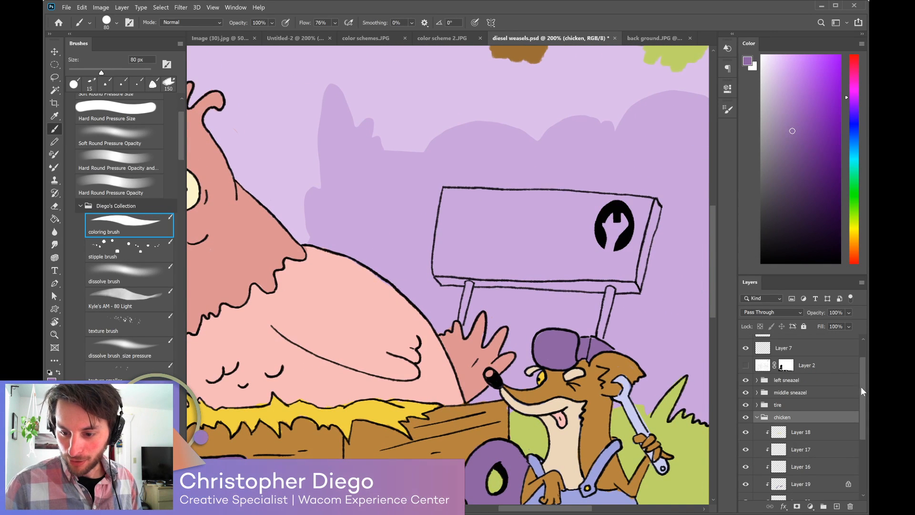
{"action": "left_click_drag", "start_coordinate": [862, 390], "coordinate": [863, 351]}
{"action": "left_click", "coordinate": [841, 399]}
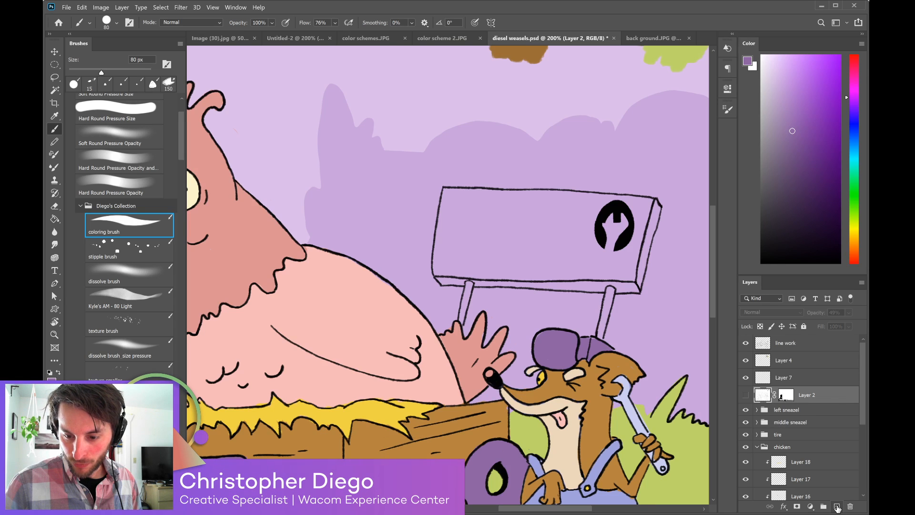
{"action": "left_click", "coordinate": [837, 508]}
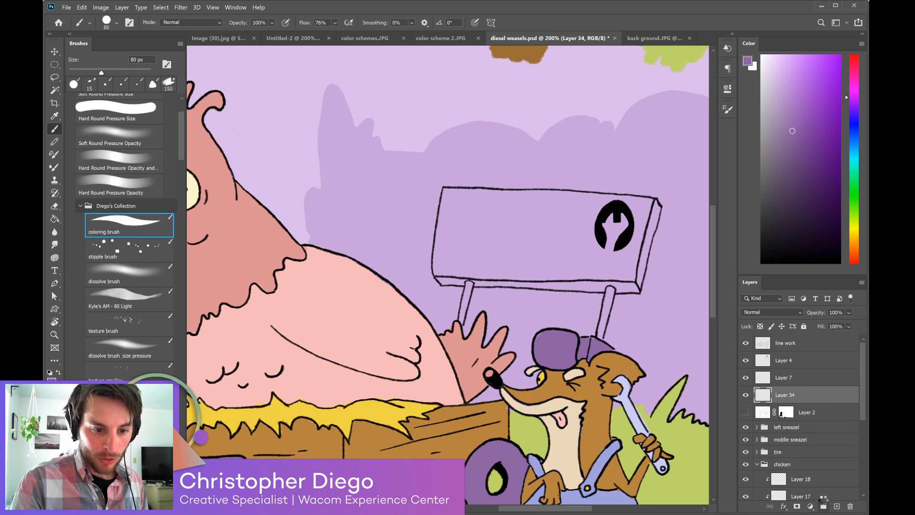
Add the text DIESEL near the blank sign in the Ninja Turtles font.
{"action": "key", "text": "t"}
{"action": "left_click", "coordinate": [478, 221]}
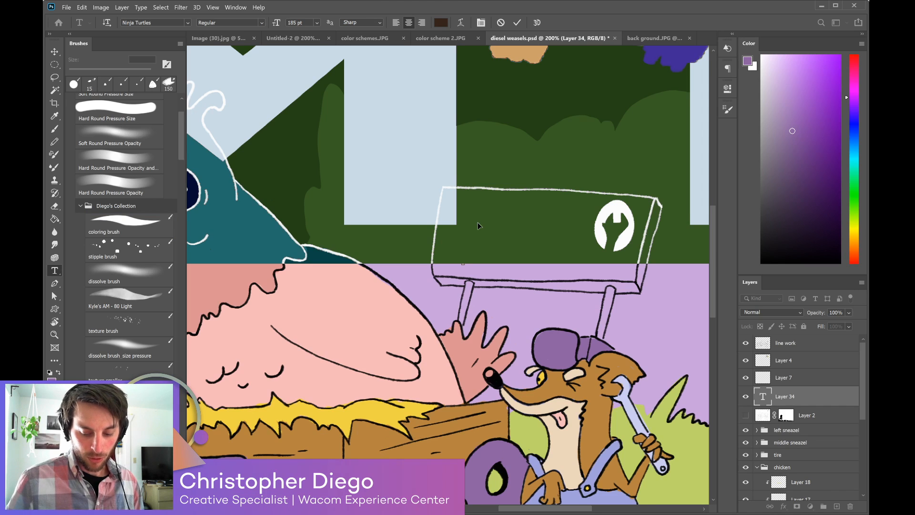
{"action": "key", "text": "ctrl+minus"}
{"action": "key", "text": "ctrl+minus"}
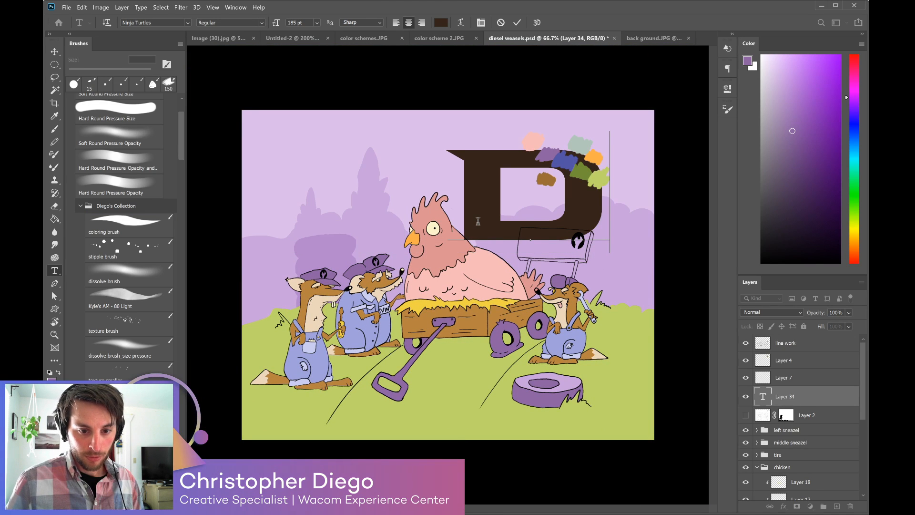
{"action": "type", "text": "IES"}
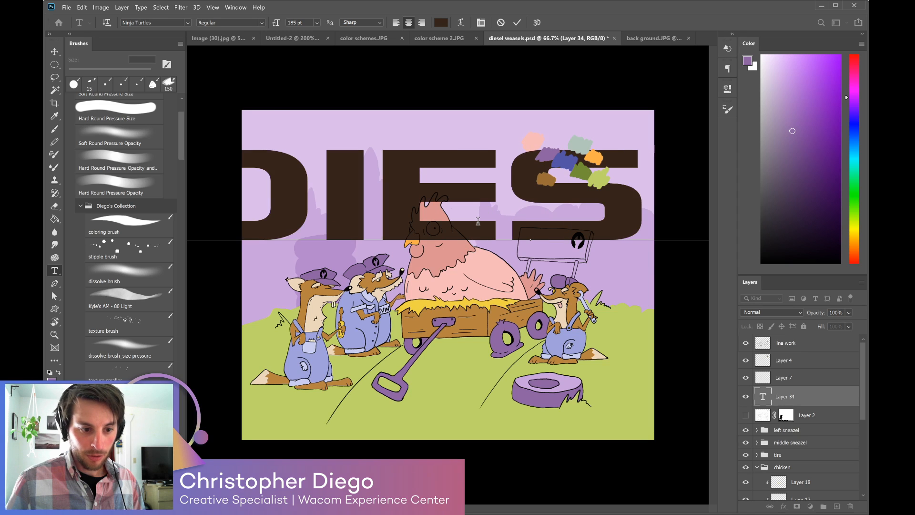
Reduce the DIESEL lettering to 10 pt to suit the sign and finish the text edit.
{"action": "key", "text": "ctrl"}
{"action": "key", "text": "ctrl+a"}
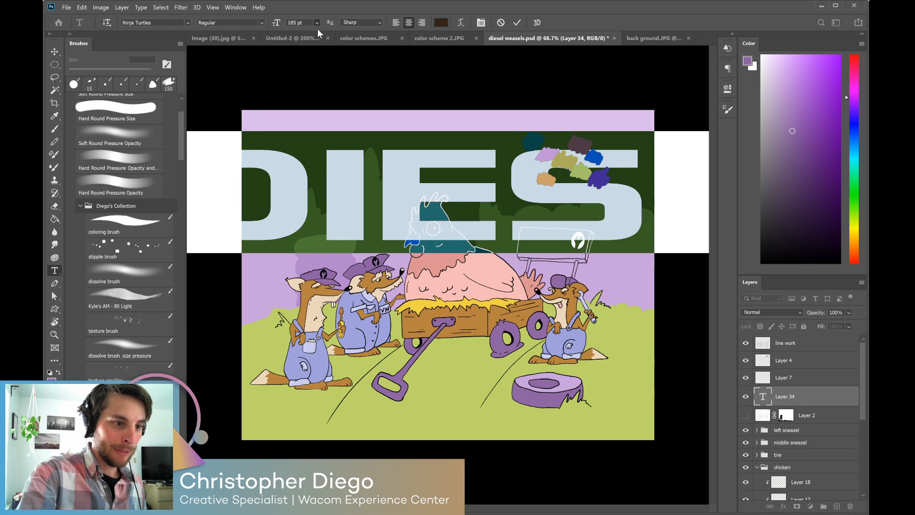
{"action": "left_click", "coordinate": [312, 102]}
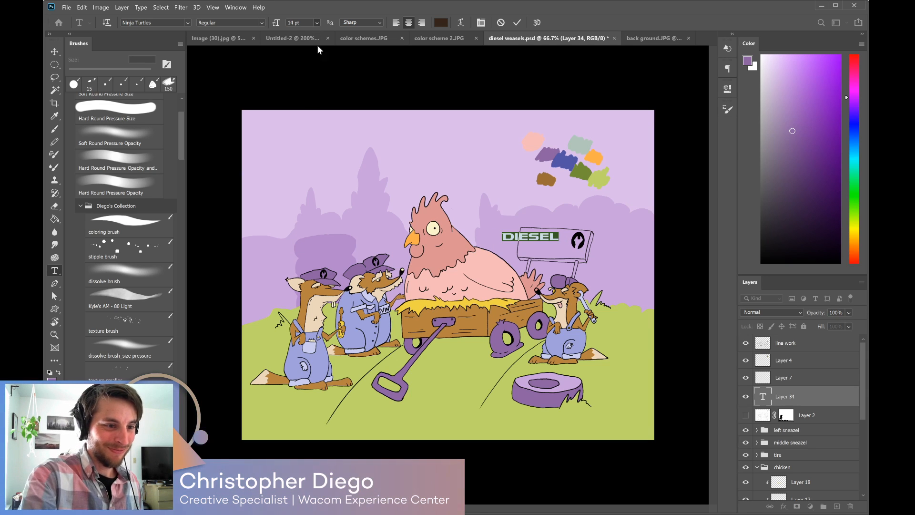
{"action": "left_click", "coordinate": [317, 60]}
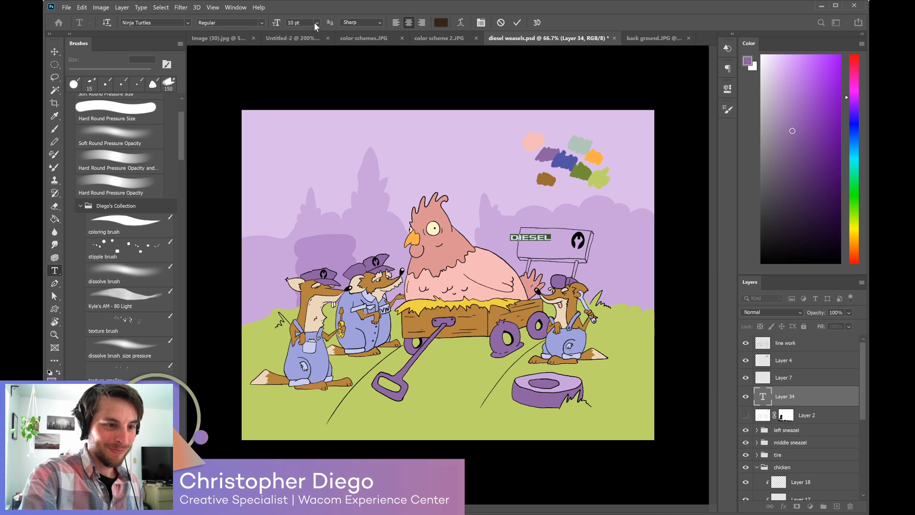
{"action": "key", "text": "ctrl+plus"}
{"action": "key", "text": "ctrl+plus"}
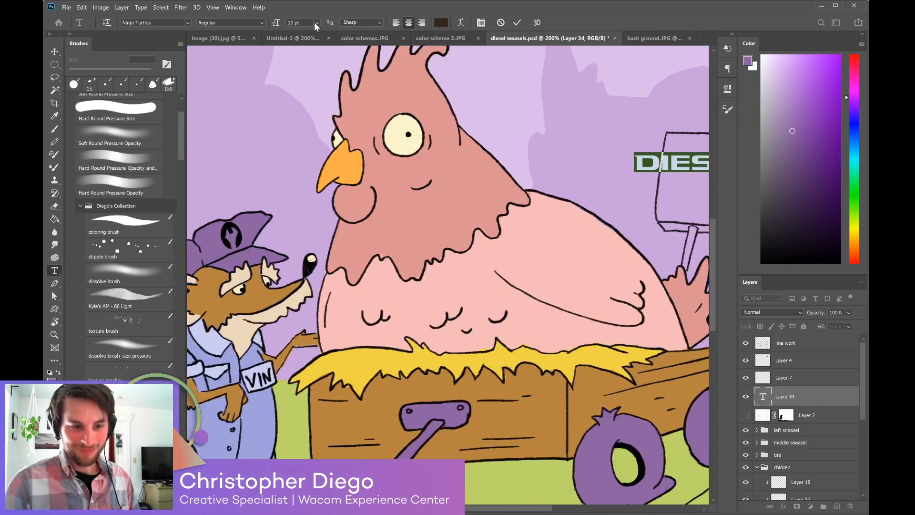
{"action": "left_click", "coordinate": [643, 295]}
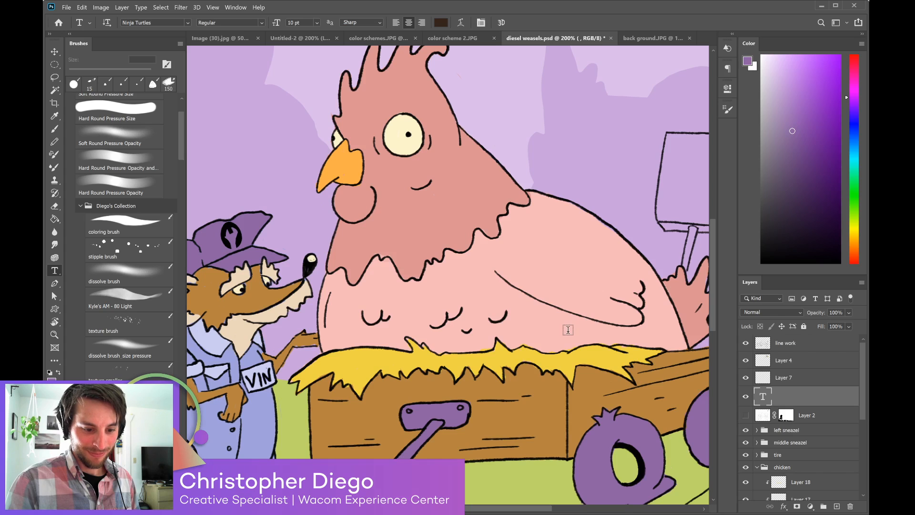
Undo the DIESEL lettering together with the new layer made for it.
{"action": "key", "text": "ctrl+z"}
{"action": "left_click_drag", "start_coordinate": [618, 325], "coordinate": [403, 364]}
{"action": "key", "text": "ctrl+z"}
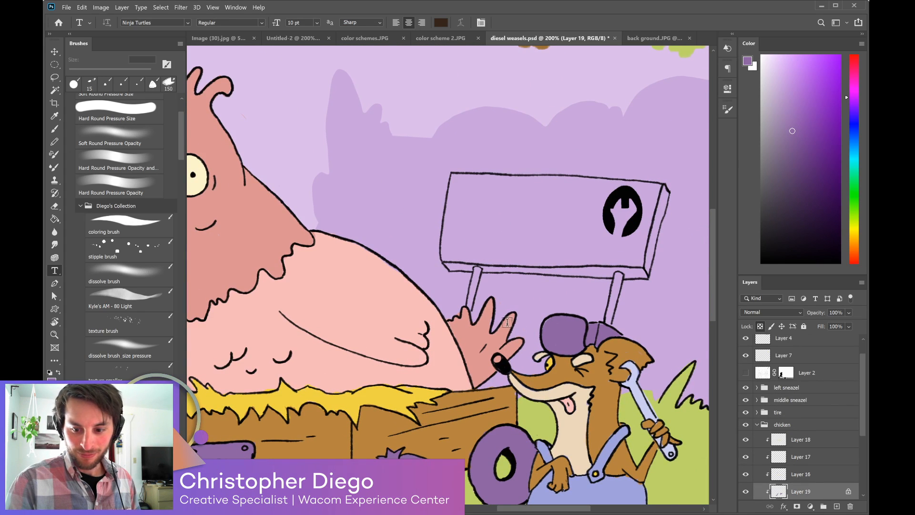
{"action": "left_click_drag", "start_coordinate": [528, 341], "coordinate": [469, 351]}
{"action": "left_click_drag", "start_coordinate": [611, 331], "coordinate": [674, 338]}
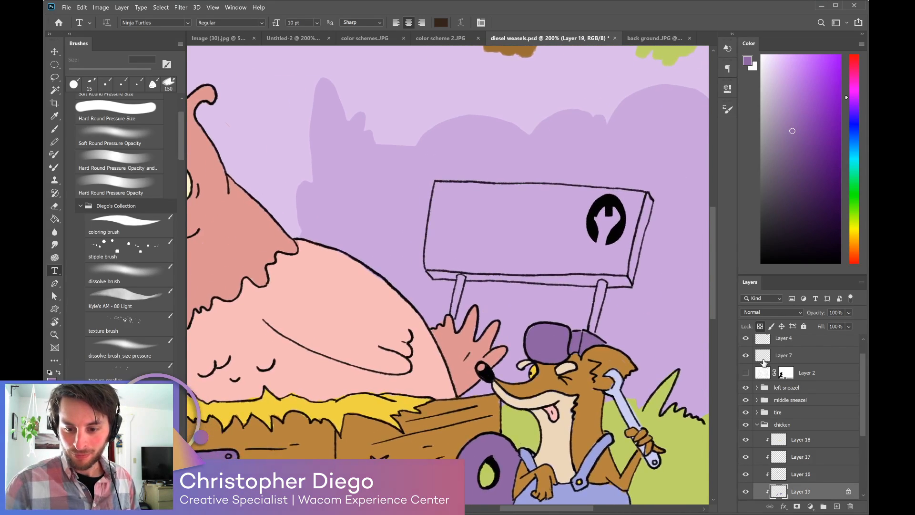
{"action": "scroll", "coordinate": [865, 382], "scroll_direction": "up", "scroll_amount": 2}
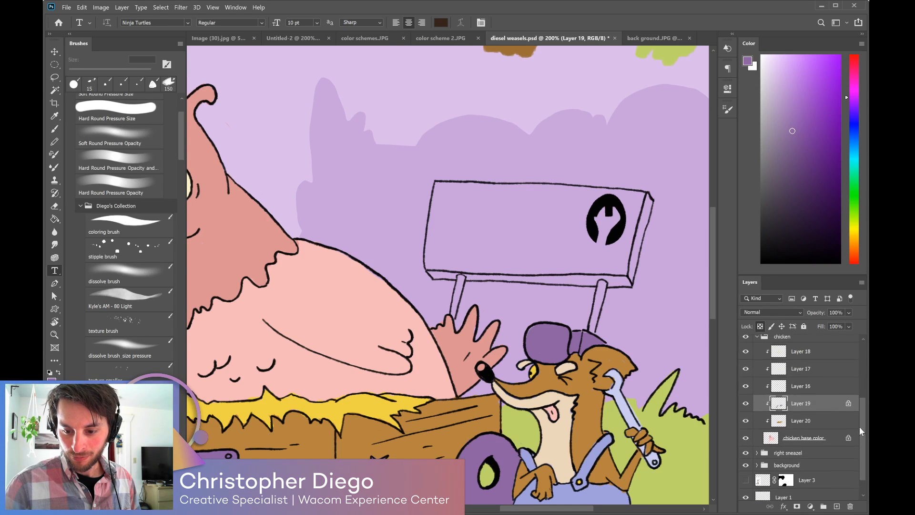
{"action": "left_click", "coordinate": [457, 206]}
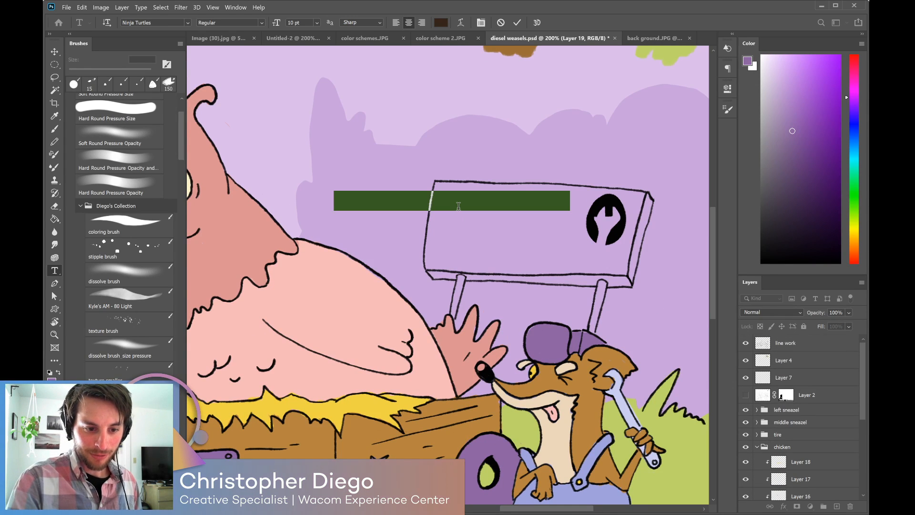
{"action": "key", "text": "BackSpace"}
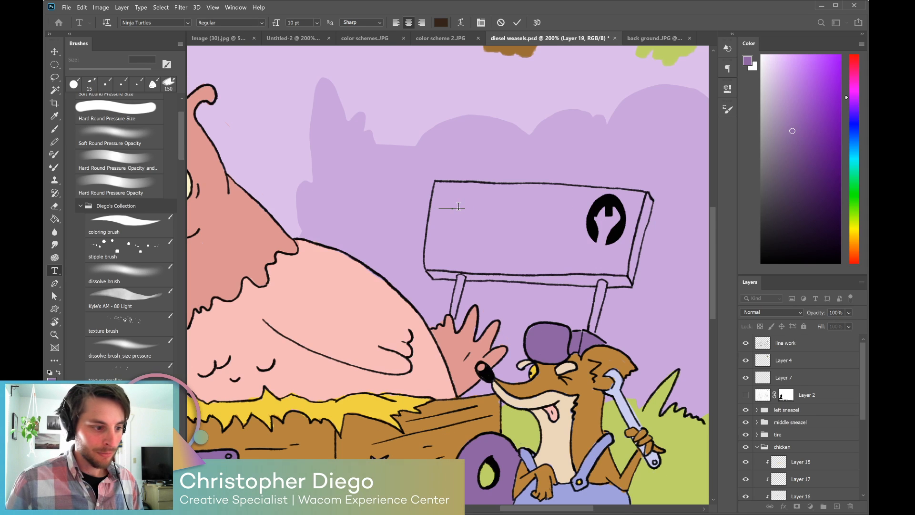
{"action": "type", "text": "Diesel"}
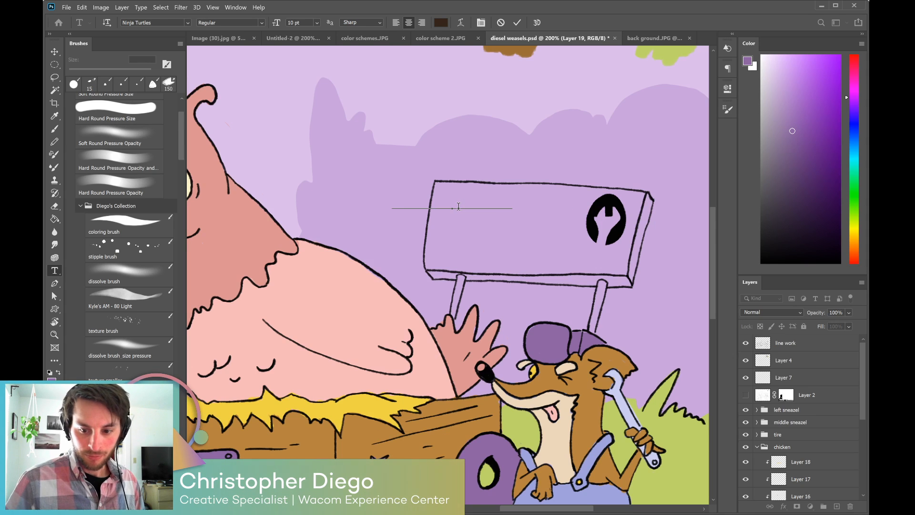
{"action": "key", "text": "BackSpace"}
{"action": "key", "text": "BackSpace"}
{"action": "key", "text": "BackSpace"}
{"action": "key", "text": "BackSpace"}
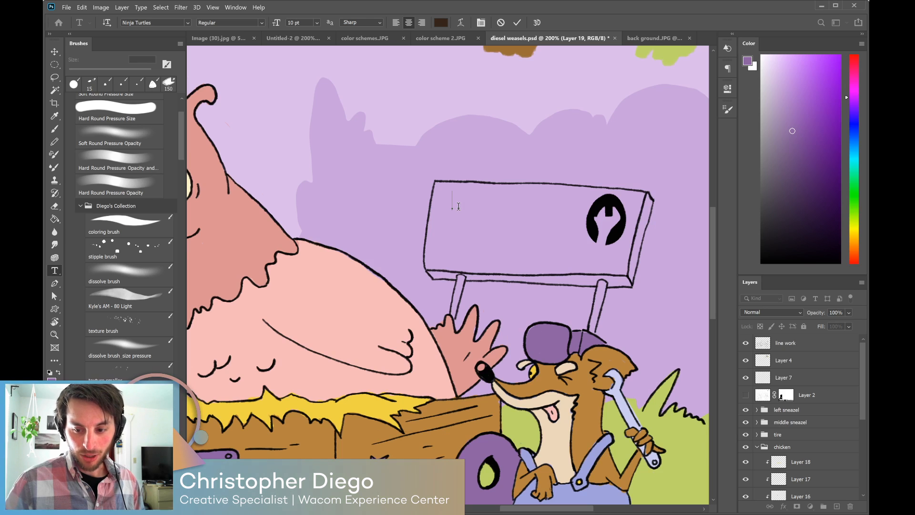
Add the text Diesel in a new layer above the left sneazel group and place it on the sign beside the wrench logo.
{"action": "scroll", "coordinate": [784, 383], "scroll_direction": "down", "scroll_amount": 1}
{"action": "left_click", "coordinate": [784, 384]}
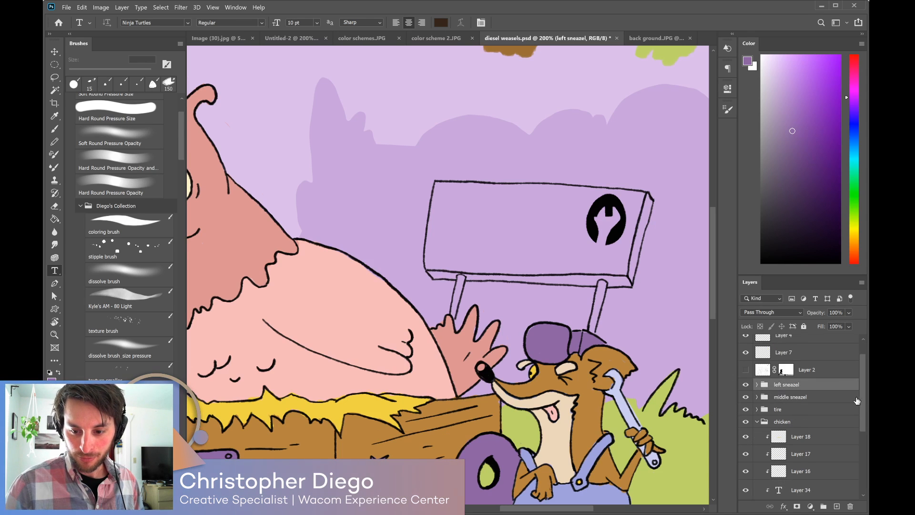
{"action": "scroll", "coordinate": [864, 399], "scroll_direction": "up", "scroll_amount": 1}
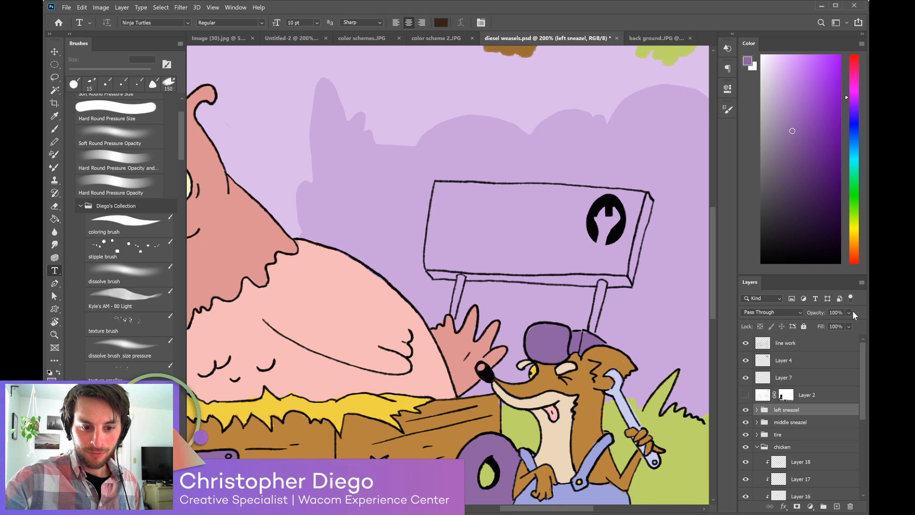
{"action": "left_click", "coordinate": [467, 203]}
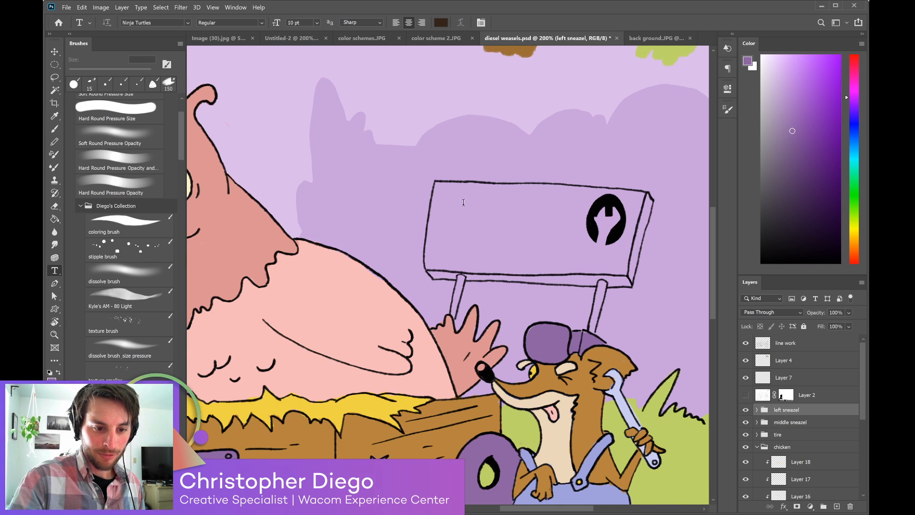
{"action": "type", "text": "D"}
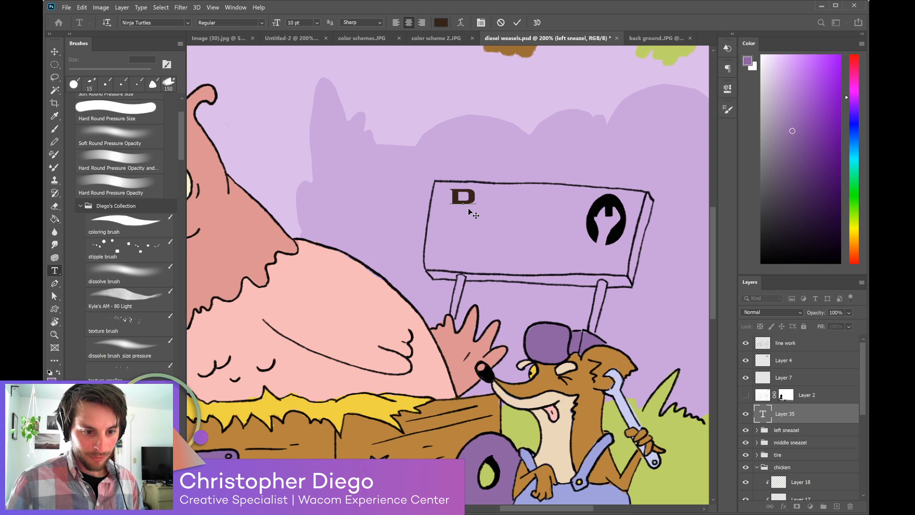
{"action": "type", "text": "IESEL"}
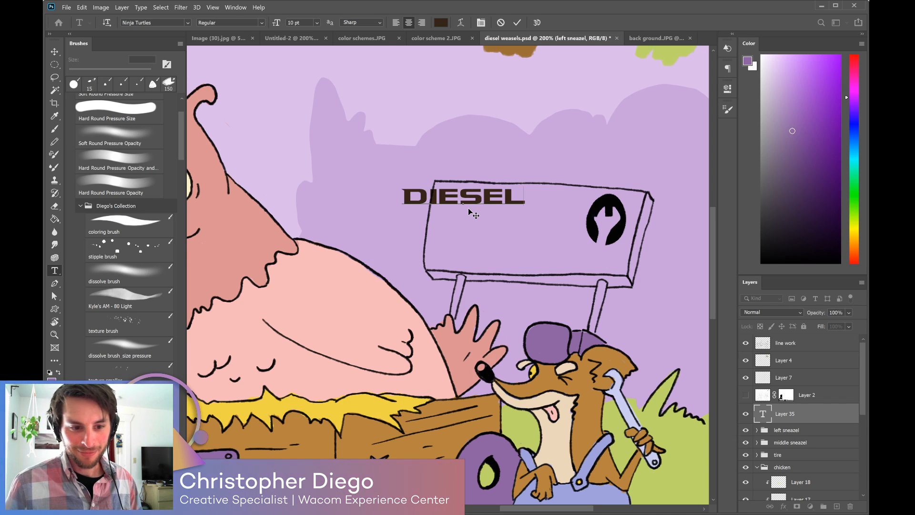
{"action": "key", "text": "ctrl+Return"}
{"action": "key", "text": "v"}
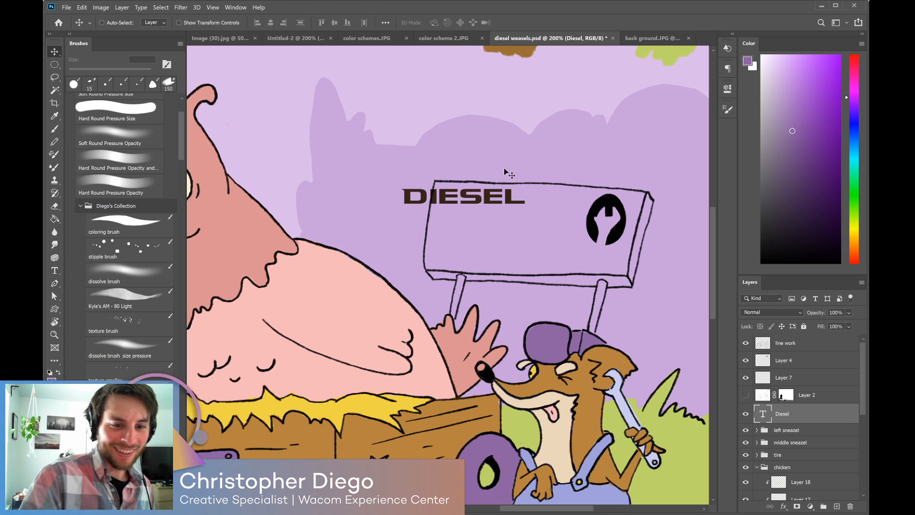
{"action": "left_click_drag", "start_coordinate": [507, 201], "coordinate": [553, 210]}
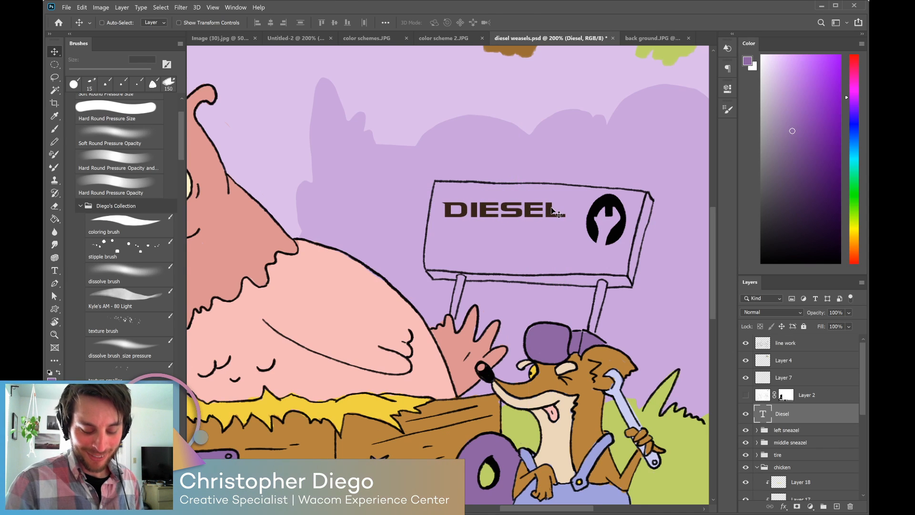
Change the Diesel lettering's font to Impact and shift the word slightly on the sign.
{"action": "key", "text": "t"}
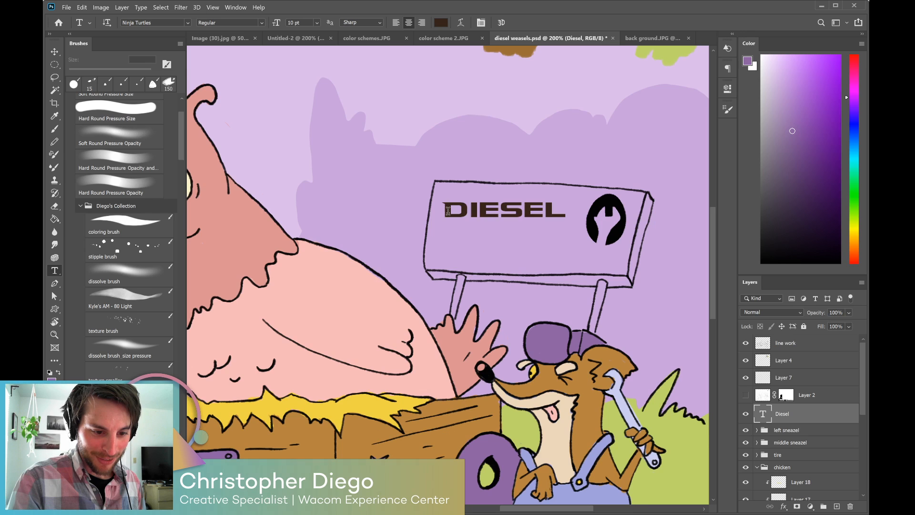
{"action": "left_click_drag", "start_coordinate": [448, 209], "coordinate": [563, 208]}
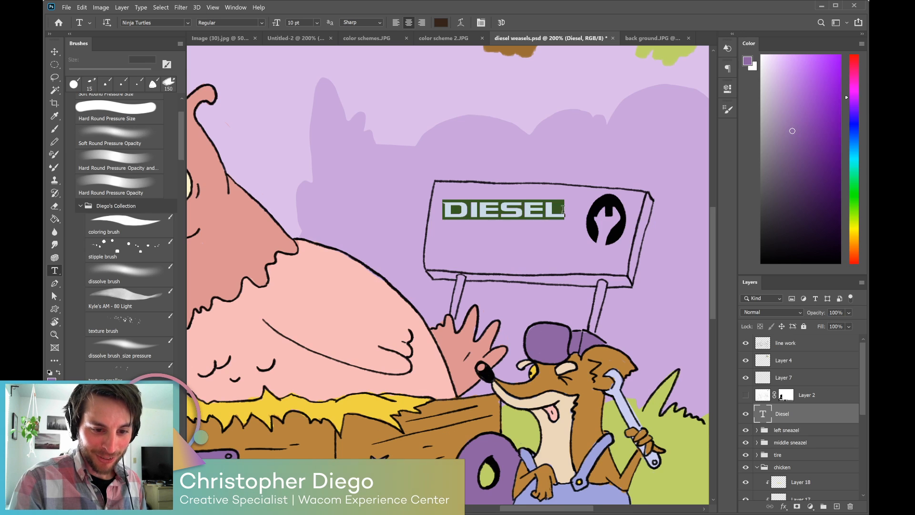
{"action": "left_click", "coordinate": [184, 23]}
{"action": "type", "text": "impact"}
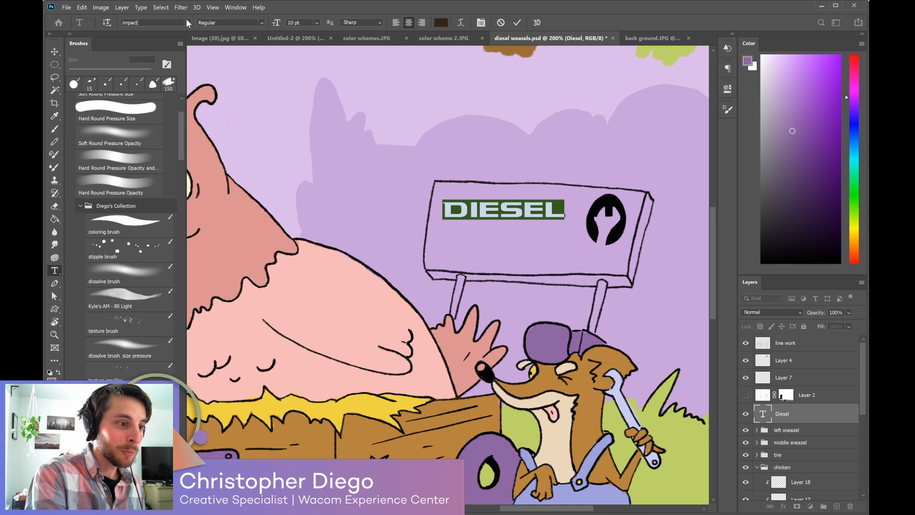
{"action": "key", "text": "Return"}
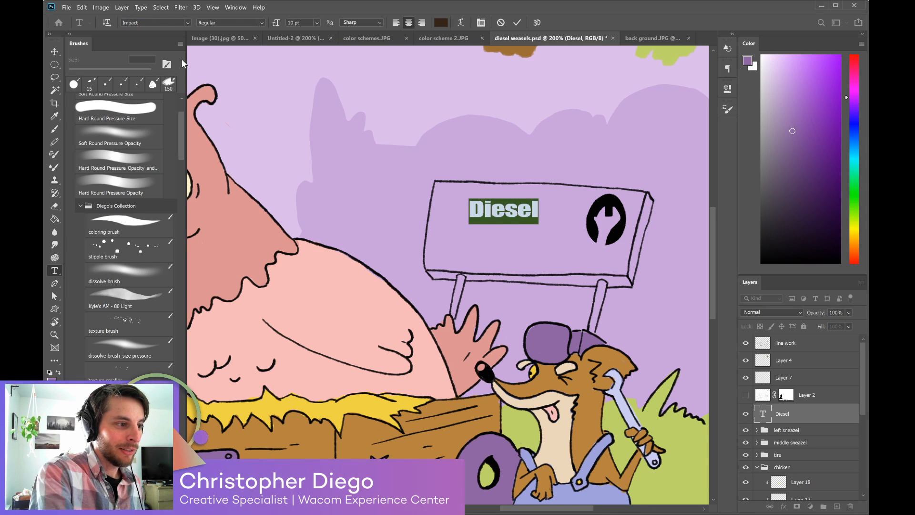
{"action": "left_click", "coordinate": [55, 51]}
{"action": "left_click_drag", "start_coordinate": [535, 217], "coordinate": [526, 219]}
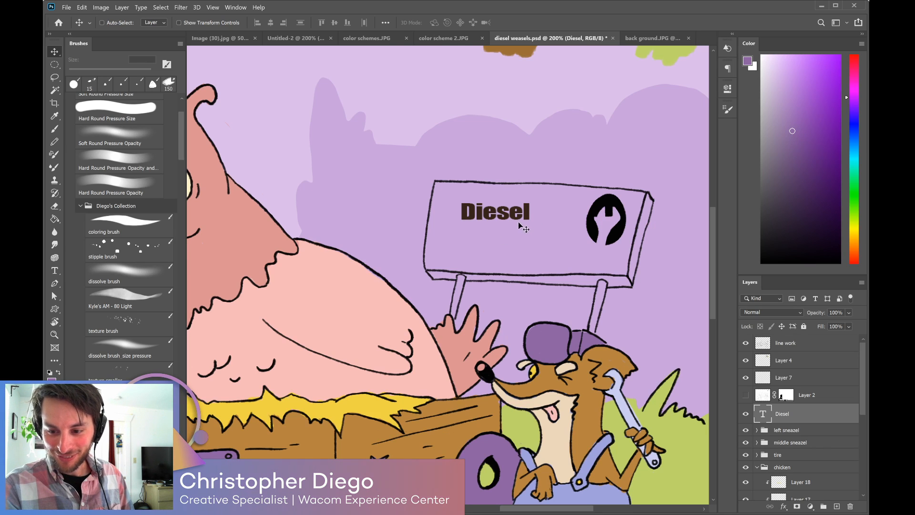
Enlarge the Diesel lettering to about 170% and rotate it about 3.3° to follow the sign's slant.
{"action": "key", "text": "ctrl+t"}
{"action": "left_click_drag", "start_coordinate": [530, 228], "coordinate": [568, 223]}
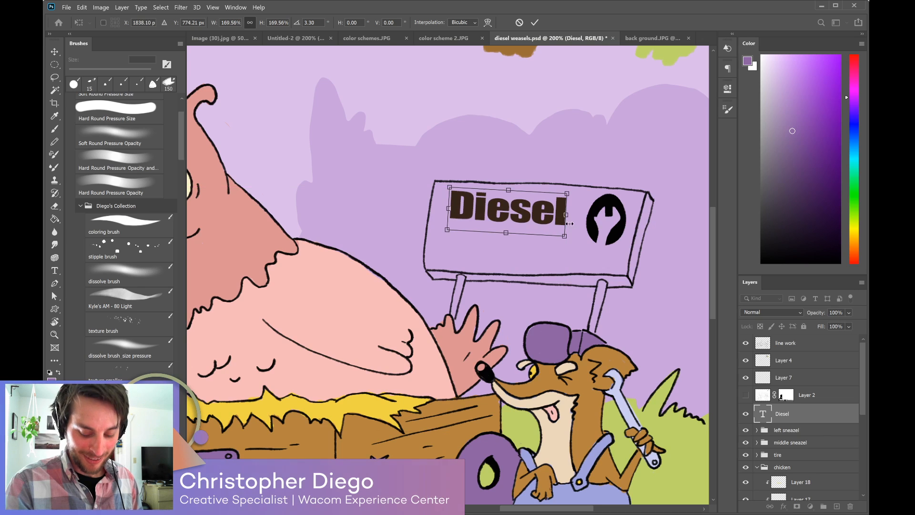
{"action": "key", "text": "Return"}
{"action": "key", "text": "ctrl+t"}
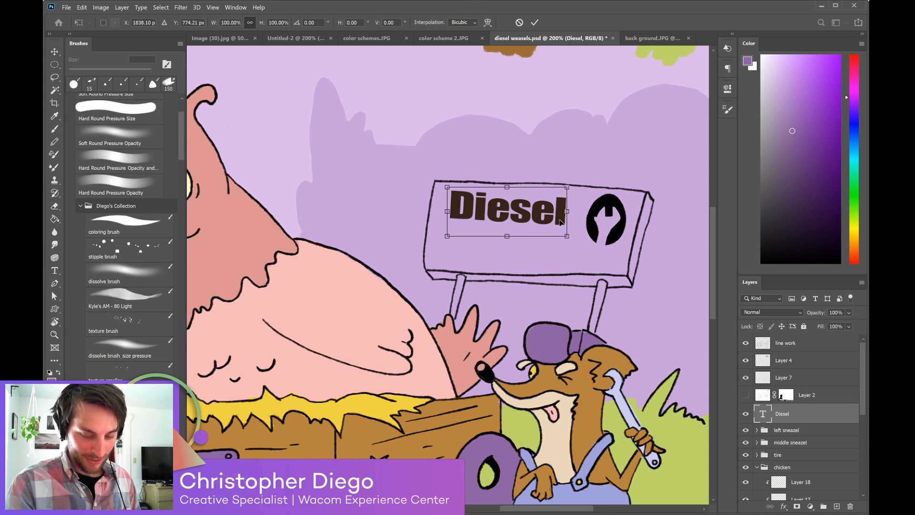
{"action": "left_click_drag", "start_coordinate": [559, 219], "coordinate": [551, 238]}
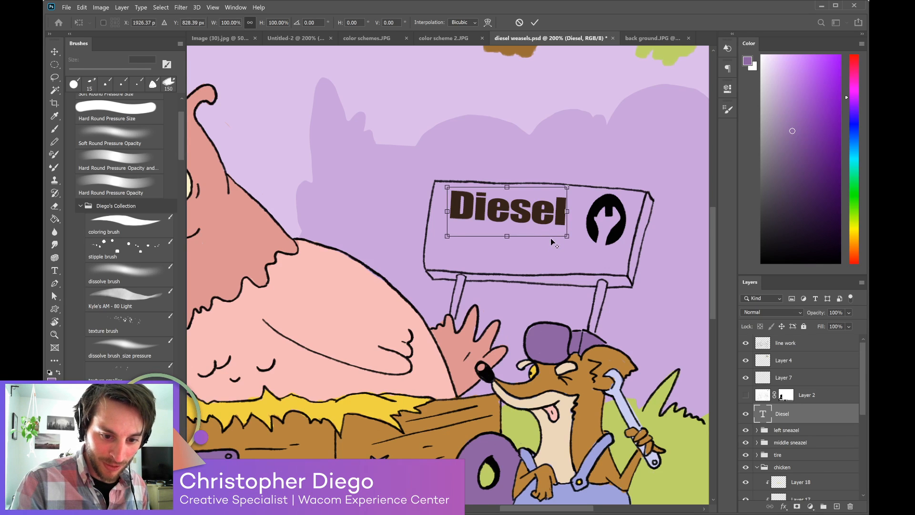
{"action": "key", "text": "Return"}
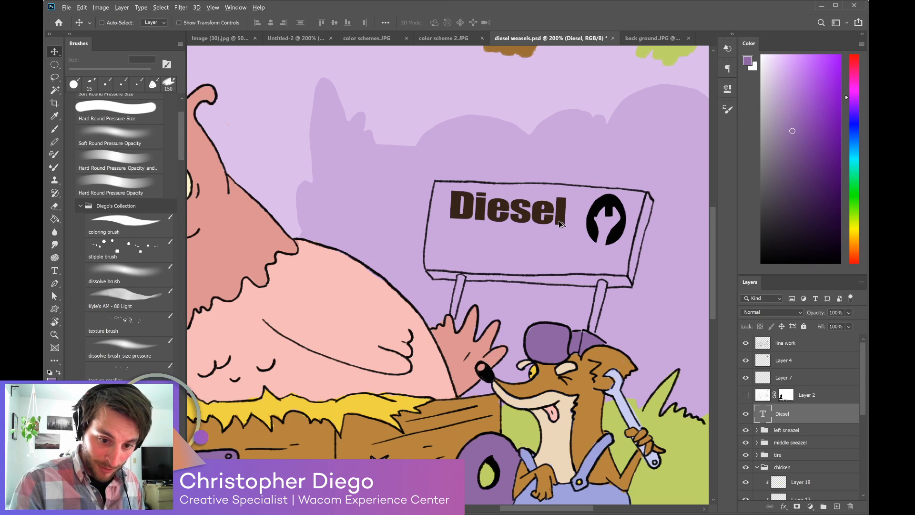
Duplicate the Diesel lettering directly beneath itself and change the copy's text to Weasels.
{"action": "left_click_drag", "start_coordinate": [560, 224], "coordinate": [561, 258]}
{"action": "key", "text": "t"}
{"action": "left_click_drag", "start_coordinate": [454, 245], "coordinate": [565, 247]}
{"action": "type", "text": "We"}
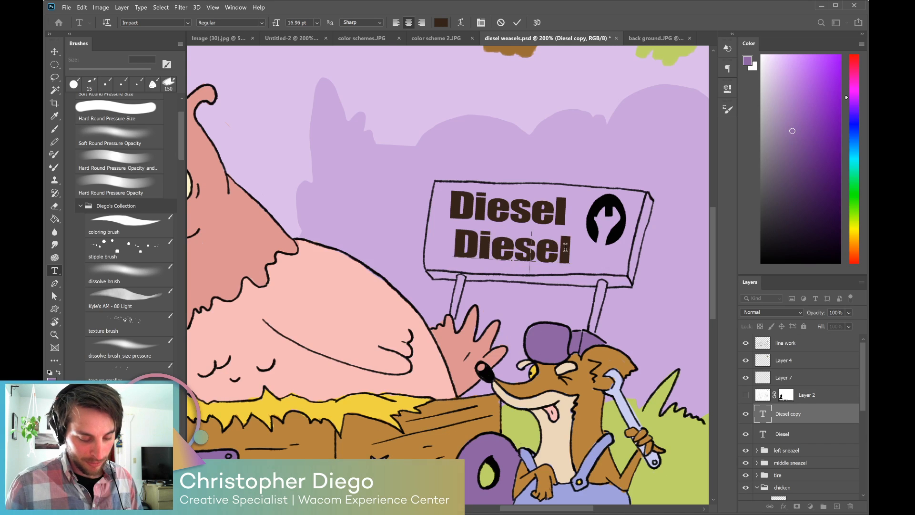
{"action": "type", "text": "asels"}
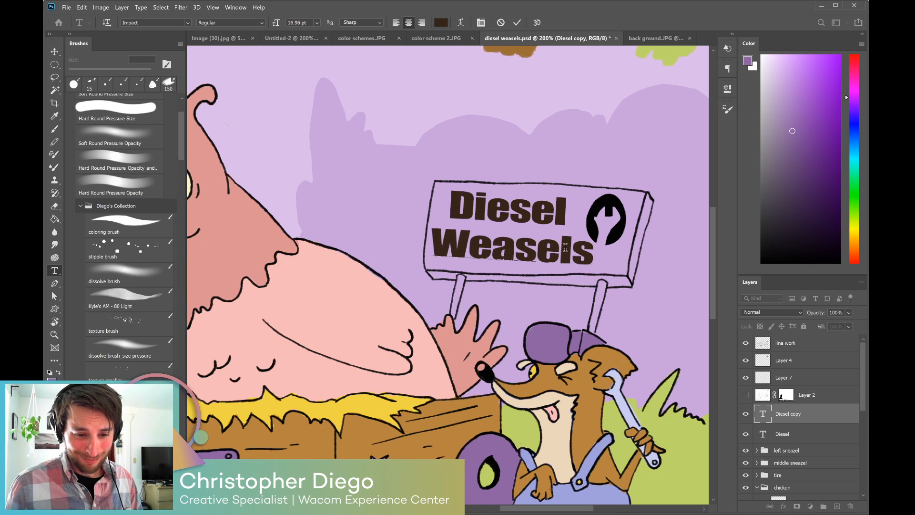
{"action": "key", "text": "ctrl+Return"}
Reposition the Weasels and Diesel words so both fit inside the sign, clear of the wrench logo.
{"action": "key", "text": "v"}
{"action": "left_click_drag", "start_coordinate": [566, 260], "coordinate": [585, 261]}
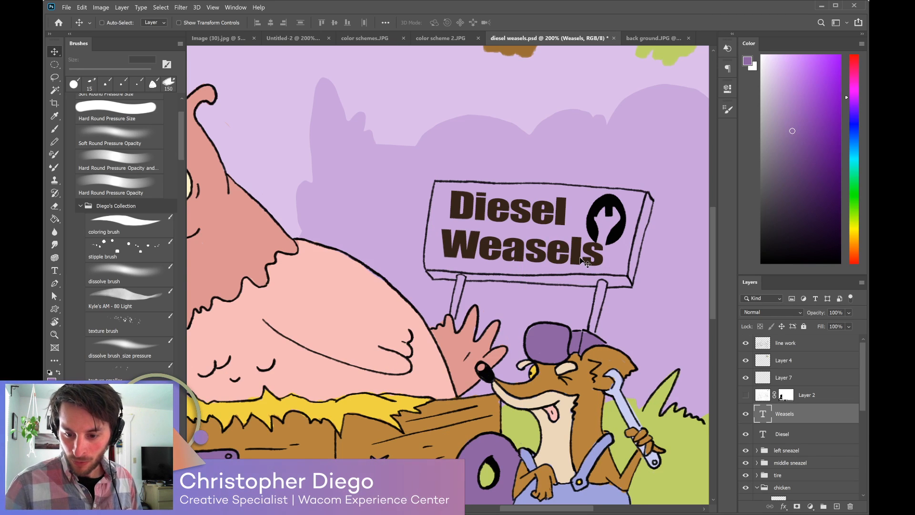
{"action": "left_click", "coordinate": [802, 438]}
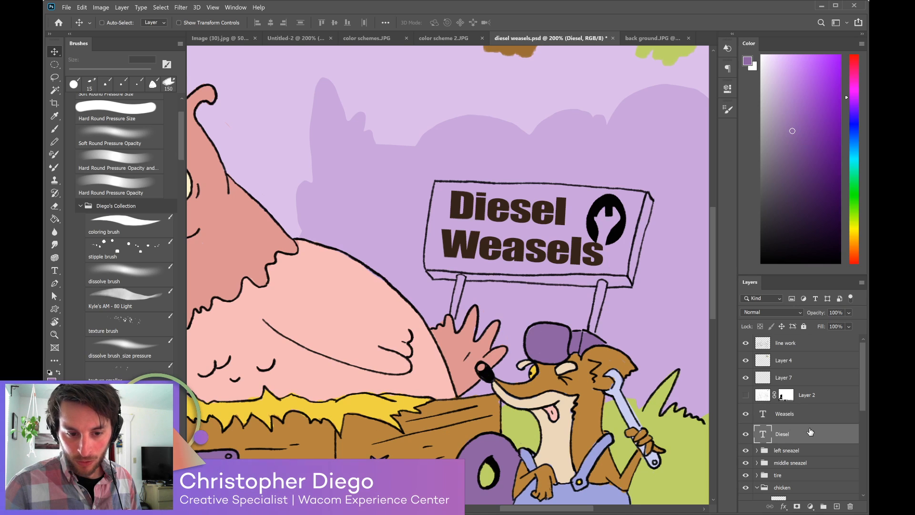
{"action": "left_click_drag", "start_coordinate": [576, 260], "coordinate": [561, 261]}
{"action": "left_click", "coordinate": [570, 260], "text": "ctrl"}
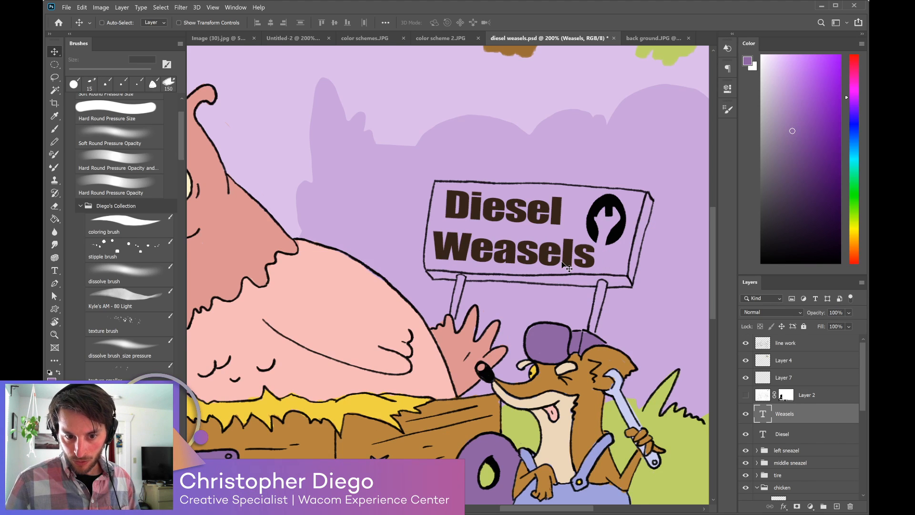
Rasterize the Weasels and Diesel text layers and add an empty layer above them.
{"action": "left_click", "coordinate": [804, 433], "text": "shift"}
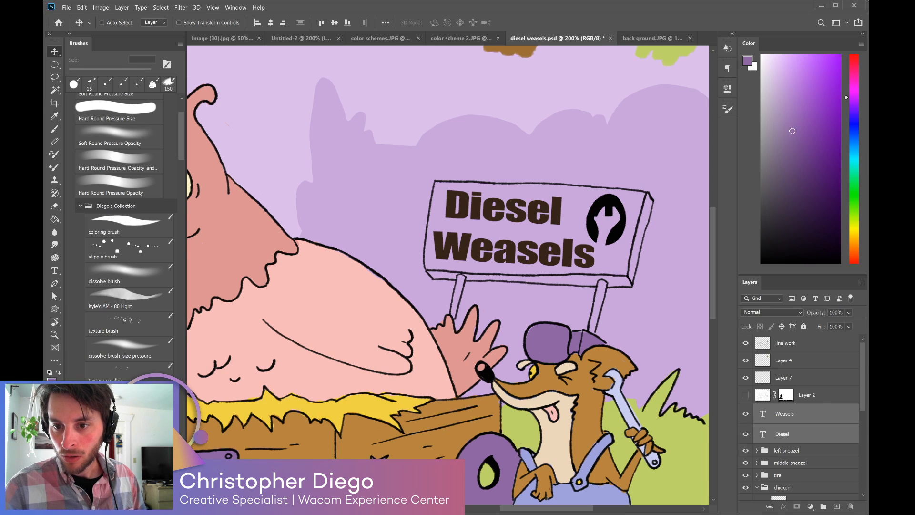
{"action": "left_click", "coordinate": [845, 223]}
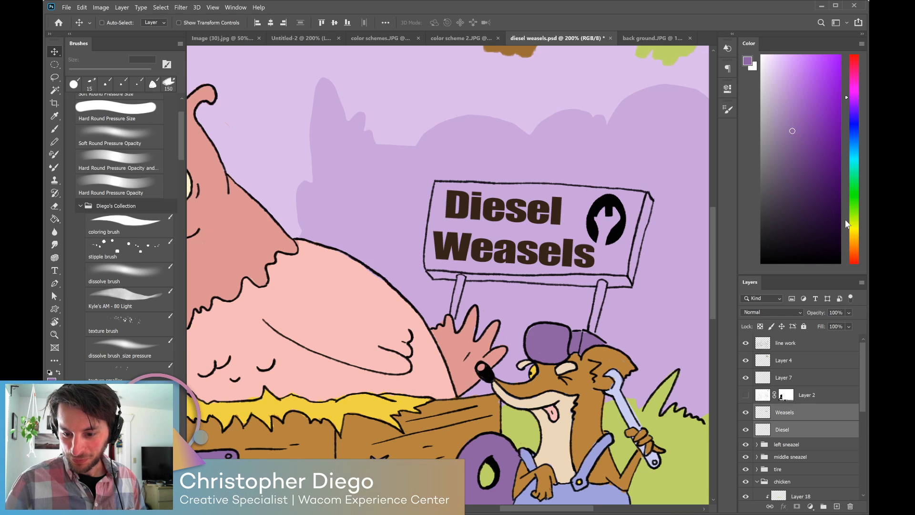
{"action": "left_click", "coordinate": [837, 507]}
Merge the rasterized Weasels and Diesel layers into one and lower its opacity to 60%.
{"action": "left_click", "coordinate": [804, 430]}
{"action": "left_click", "coordinate": [805, 447], "text": "shift"}
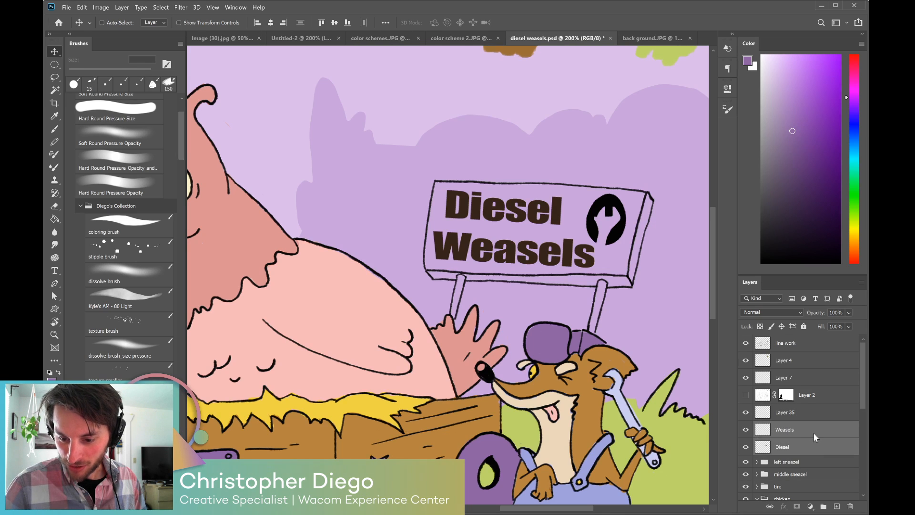
{"action": "key", "text": "ctrl+e"}
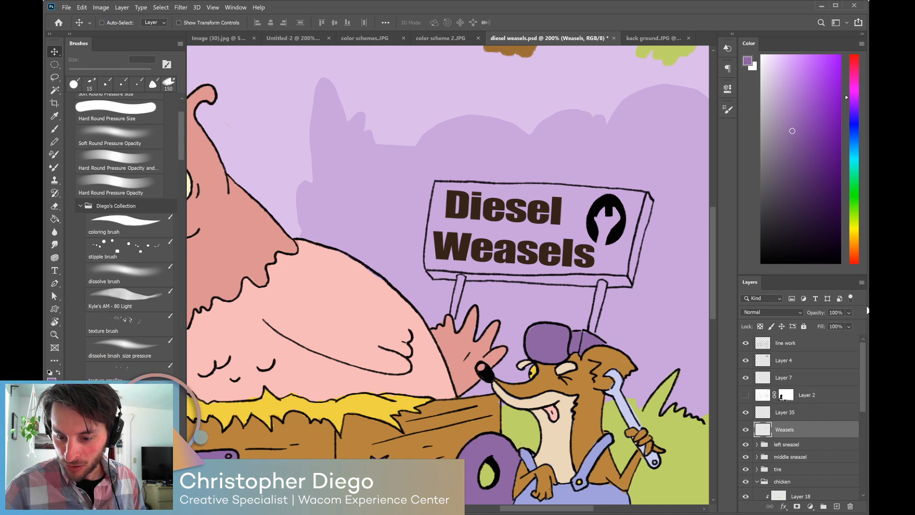
{"action": "left_click_drag", "start_coordinate": [819, 313], "coordinate": [807, 317]}
Pick a muted purple and choose the Manga Brush_flow_smoothing brush at 45 px for painting the sign lettering.
{"action": "left_click", "coordinate": [793, 139]}
{"action": "key", "text": "ctrl+plus"}
{"action": "key", "text": "b"}
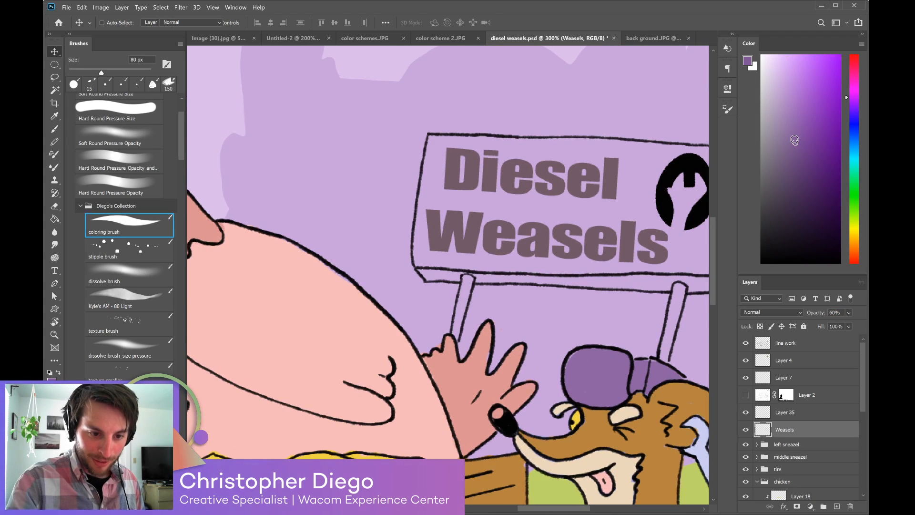
{"action": "key", "text": "bracketleft"}
{"action": "key", "text": "bracketleft"}
{"action": "key", "text": "bracketleft"}
{"action": "key", "text": "bracketleft"}
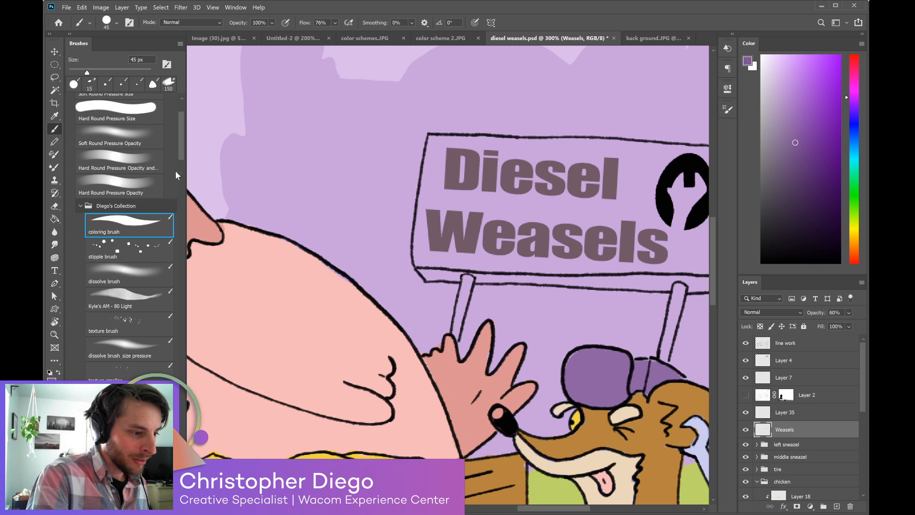
{"action": "left_click_drag", "start_coordinate": [179, 153], "coordinate": [177, 165]}
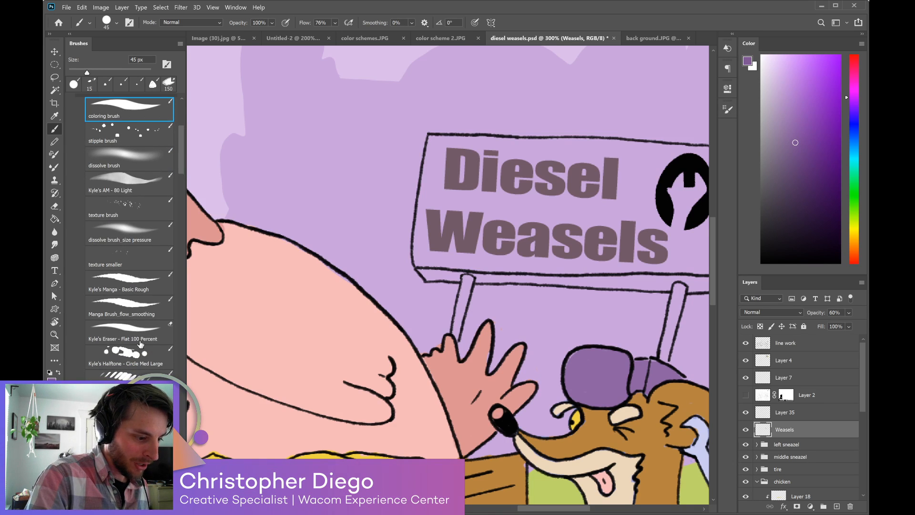
{"action": "left_click", "coordinate": [145, 307]}
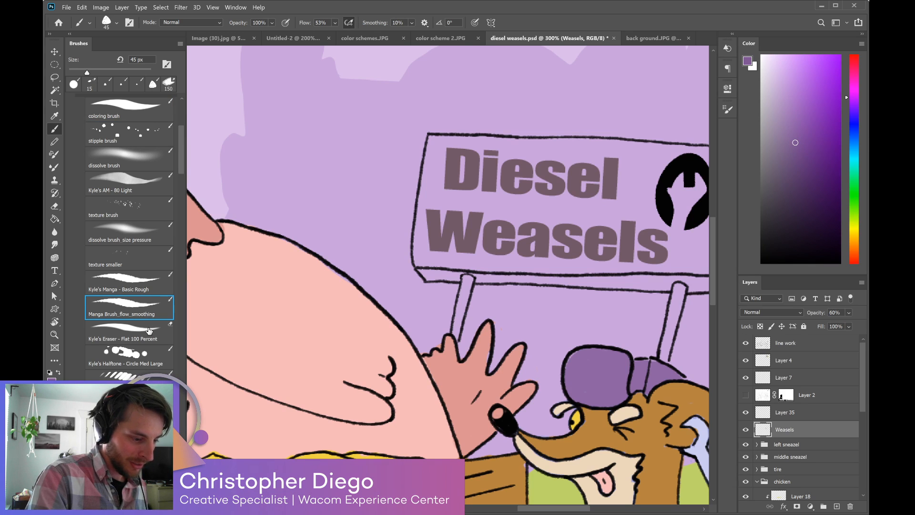
Reduce the brush to 20 px and try a purple stroke over the D of Diesel.
{"action": "left_click_drag", "start_coordinate": [453, 159], "coordinate": [454, 162]}
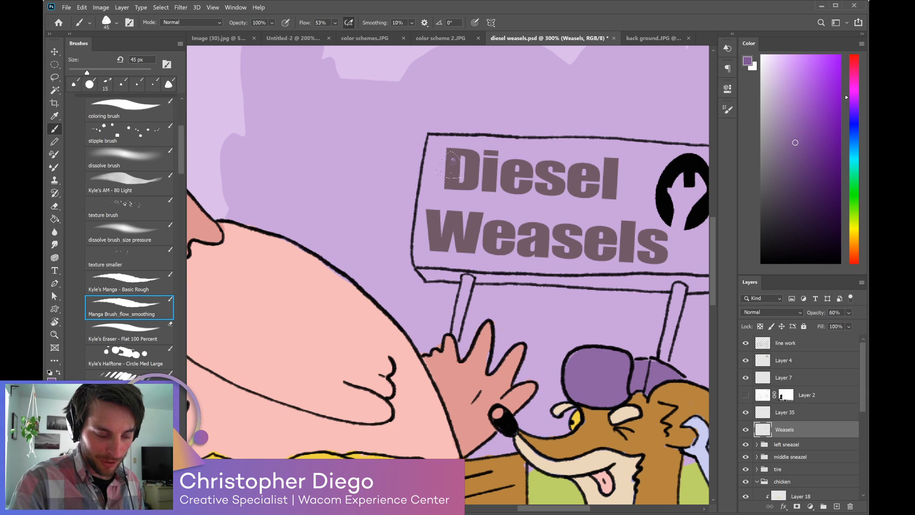
{"action": "key", "text": "bracketleft"}
{"action": "key", "text": "bracketleft"}
{"action": "key", "text": "bracketleft"}
{"action": "mouse_move", "coordinate": [459, 149]}
{"action": "left_mouse_down"}
{"action": "mouse_move", "coordinate": [452, 169]}
{"action": "mouse_move", "coordinate": [453, 154]}
{"action": "left_mouse_up"}
{"action": "key", "text": "ctrl+z"}
Sample the light blue of the right weasel's overalls as the painting color.
{"action": "key", "text": "ctrl+minus"}
{"action": "key", "text": "ctrl+minus"}
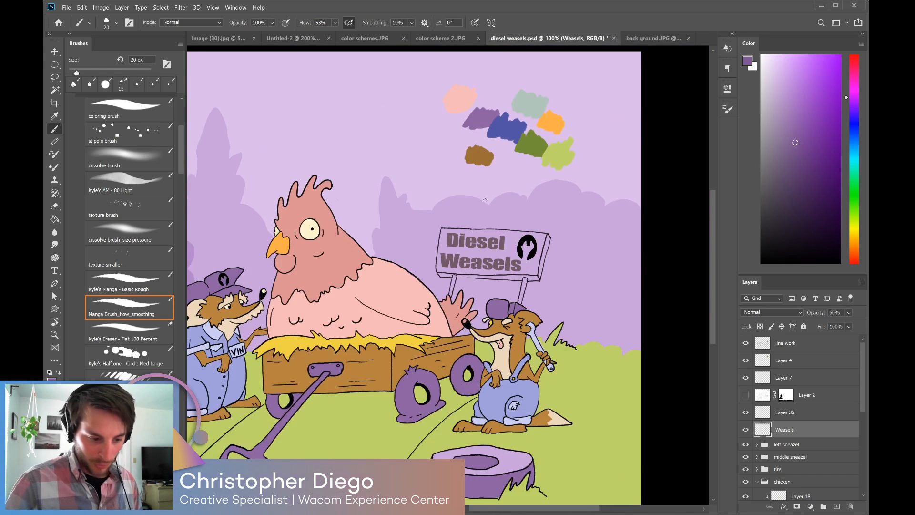
{"action": "left_click_drag", "start_coordinate": [432, 429], "coordinate": [526, 417]}
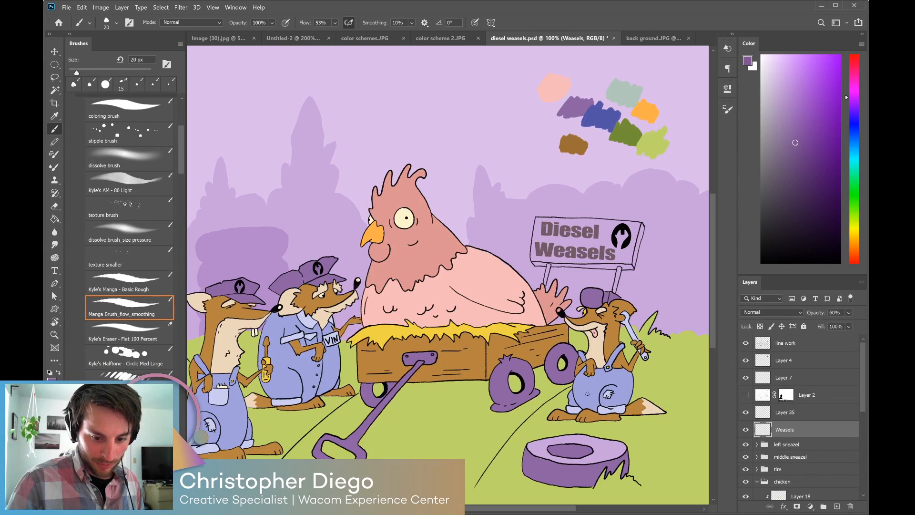
{"action": "left_click", "coordinate": [592, 385], "text": "alt"}
Paint over the letters D, i and e of Diesel in light blue on the Weasels layer, reducing the brush to 8 px.
{"action": "key", "text": "ctrl+plus"}
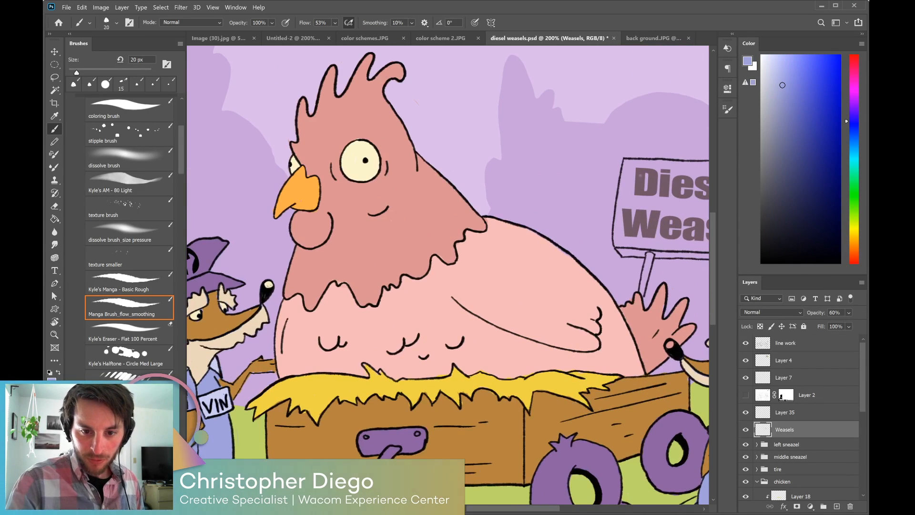
{"action": "left_click_drag", "start_coordinate": [629, 282], "coordinate": [530, 309]}
{"action": "mouse_move", "coordinate": [540, 210]}
{"action": "left_mouse_down"}
{"action": "mouse_move", "coordinate": [540, 221]}
{"action": "mouse_move", "coordinate": [553, 219]}
{"action": "mouse_move", "coordinate": [554, 200]}
{"action": "mouse_move", "coordinate": [549, 219]}
{"action": "left_mouse_up"}
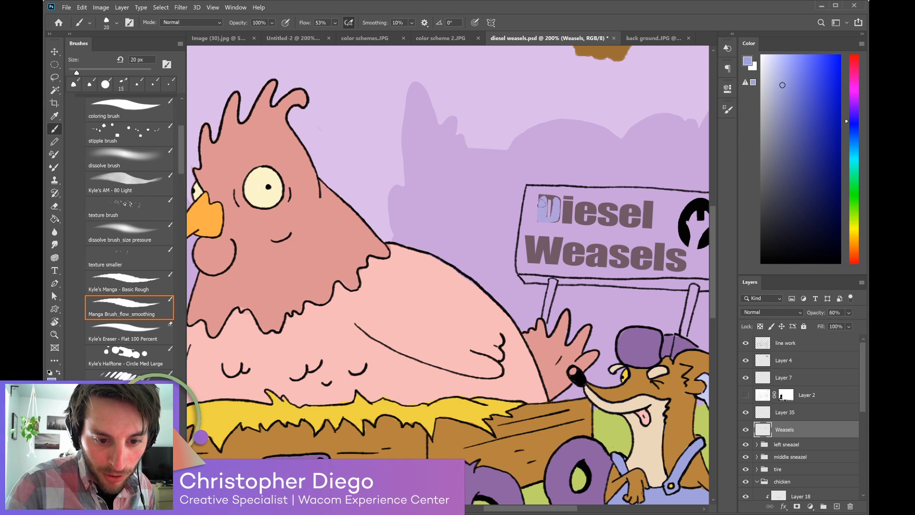
{"action": "key", "text": "bracketleft"}
{"action": "key", "text": "bracketleft"}
{"action": "key", "text": "bracketleft"}
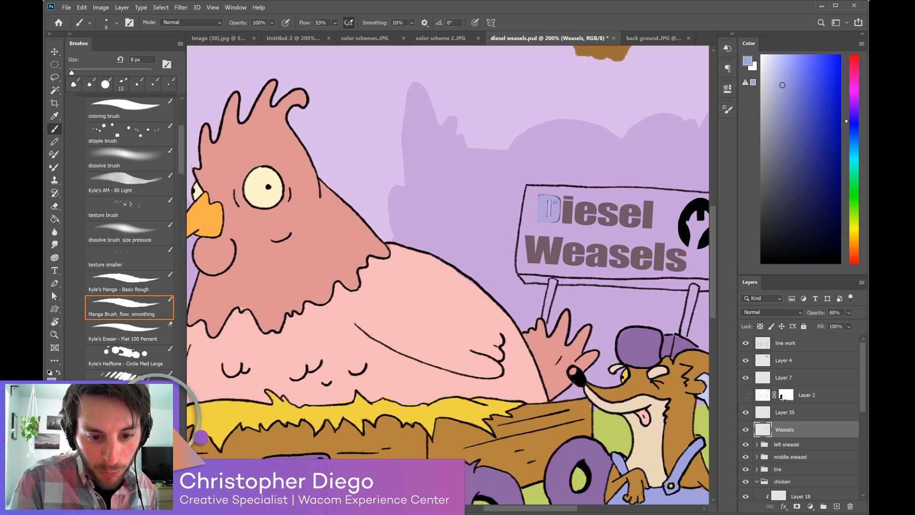
{"action": "left_click_drag", "start_coordinate": [558, 201], "coordinate": [558, 214]}
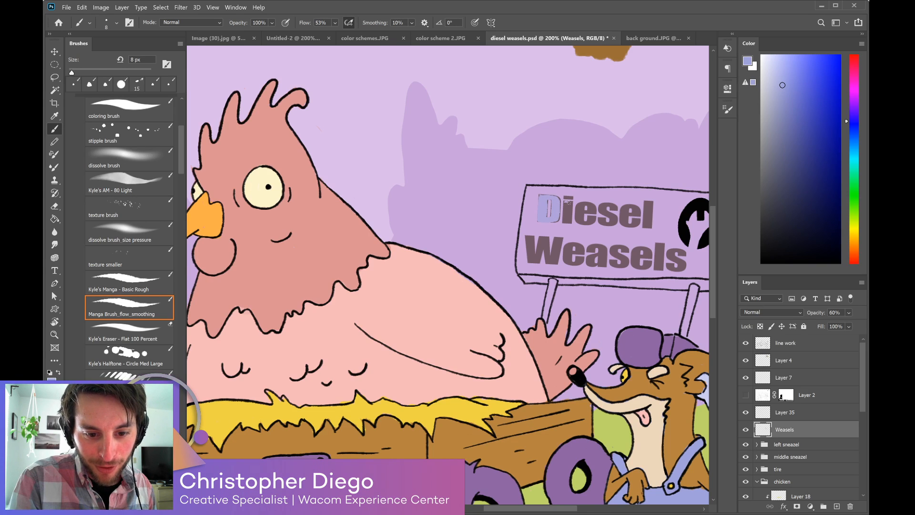
{"action": "mouse_move", "coordinate": [563, 206]}
{"action": "left_mouse_down"}
{"action": "mouse_move", "coordinate": [564, 220]}
{"action": "mouse_move", "coordinate": [565, 203]}
{"action": "left_mouse_up"}
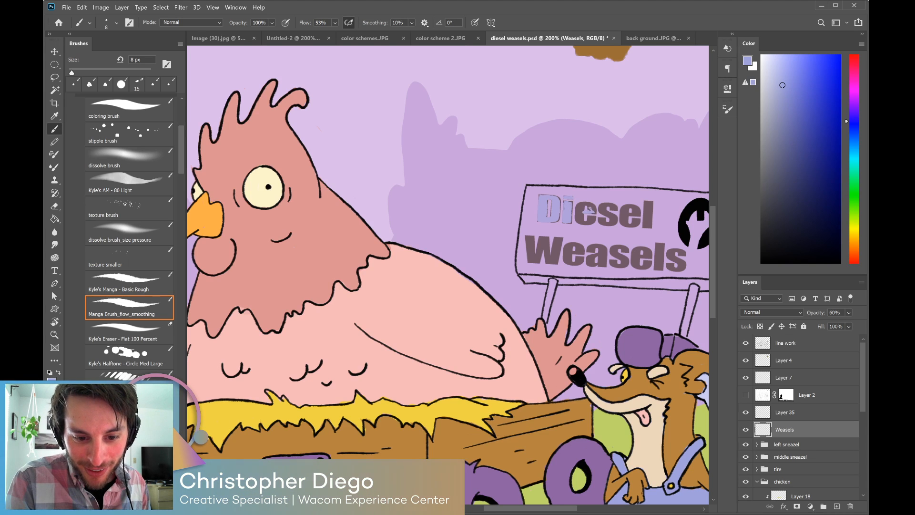
{"action": "left_click_drag", "start_coordinate": [585, 205], "coordinate": [584, 206]}
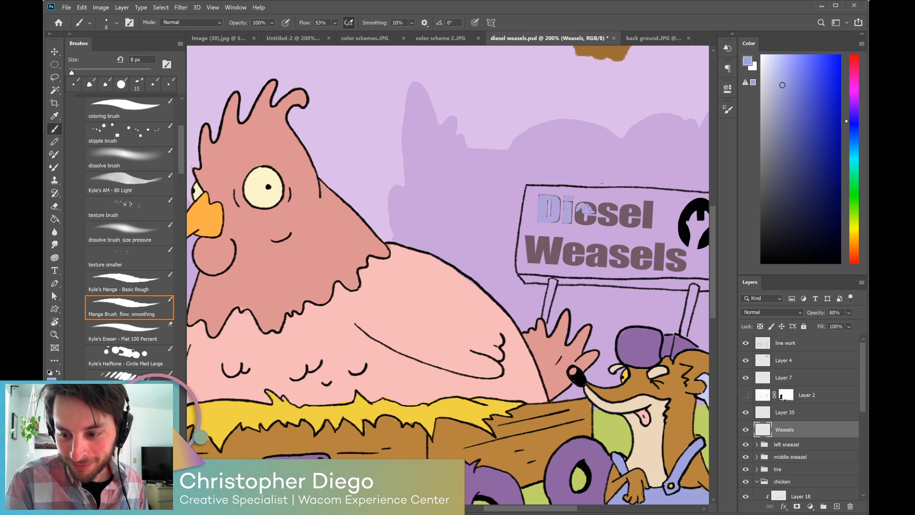
{"action": "mouse_move", "coordinate": [592, 211]}
{"action": "left_mouse_down"}
{"action": "mouse_move", "coordinate": [584, 203]}
{"action": "mouse_move", "coordinate": [581, 214]}
{"action": "mouse_move", "coordinate": [578, 204]}
{"action": "mouse_move", "coordinate": [577, 218]}
{"action": "mouse_move", "coordinate": [589, 222]}
{"action": "left_mouse_up"}
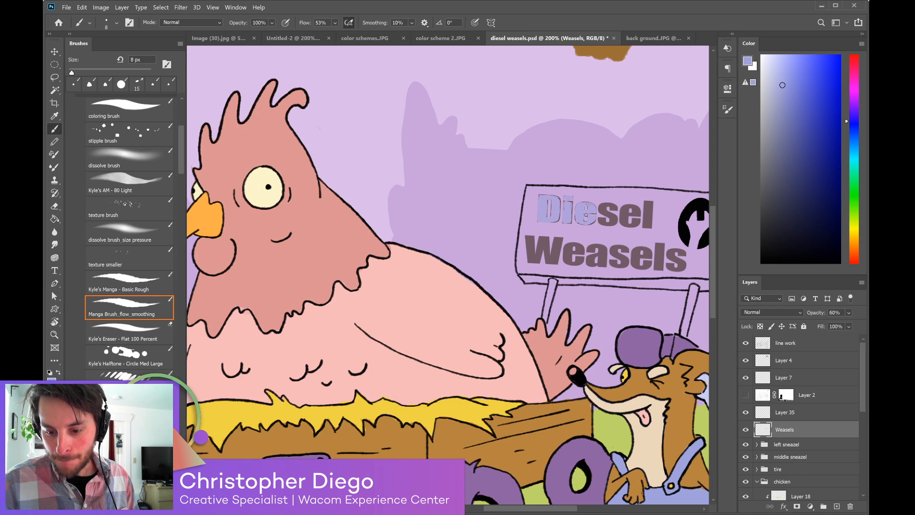
Make Layer 35 active and undo all the light blue strokes painted on the Weasels layer.
{"action": "left_click", "coordinate": [746, 430]}
{"action": "left_click", "coordinate": [745, 431]}
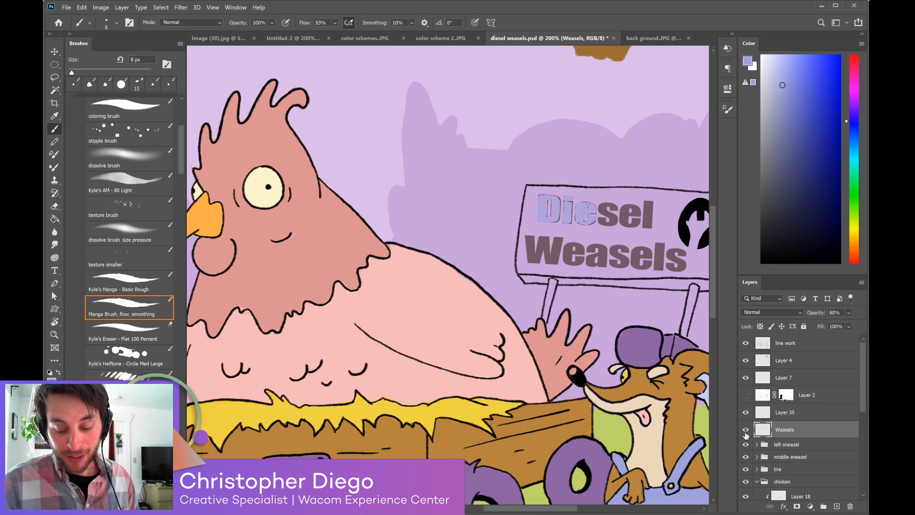
{"action": "left_click", "coordinate": [762, 415]}
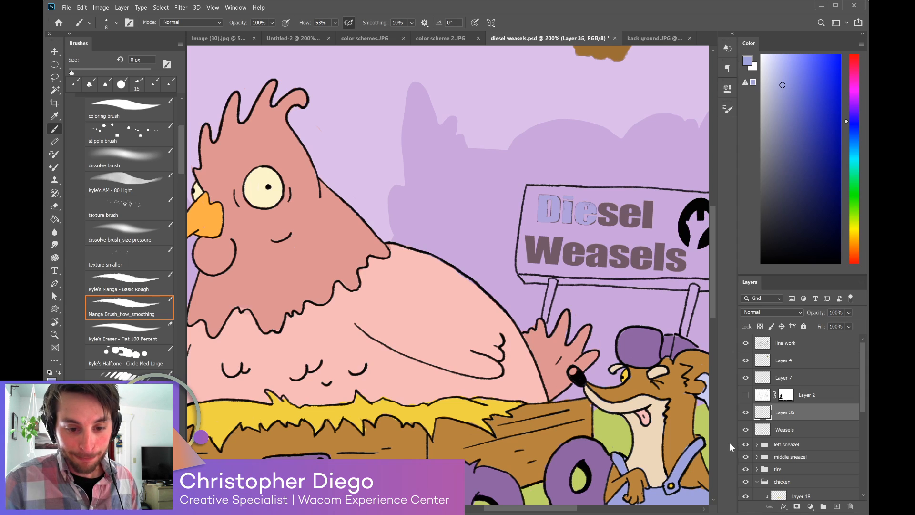
{"action": "key", "text": "ctrl+z"}
{"action": "key", "text": "ctrl+z"}
{"action": "key", "text": "ctrl+z"}
{"action": "key", "text": "ctrl+z"}
{"action": "key", "text": "ctrl+z"}
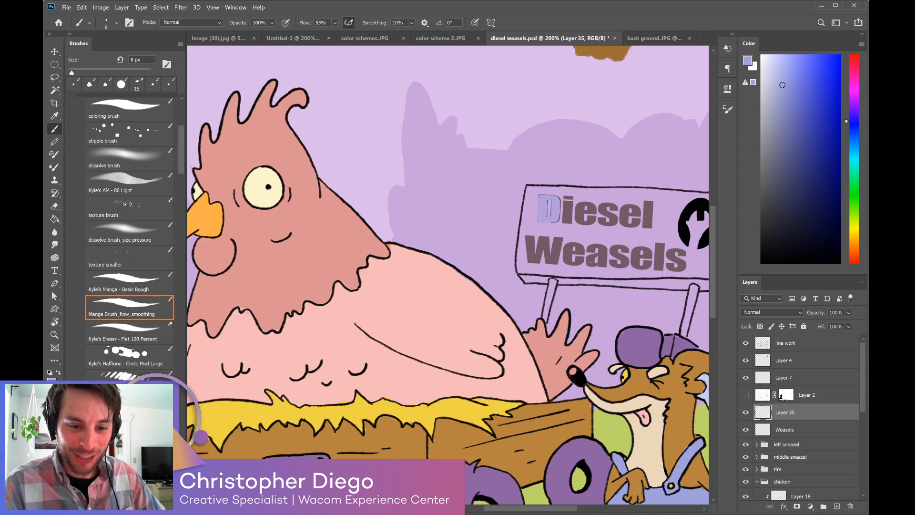
{"action": "key", "text": "ctrl+z"}
{"action": "key", "text": "ctrl+z"}
{"action": "key", "text": "ctrl+z"}
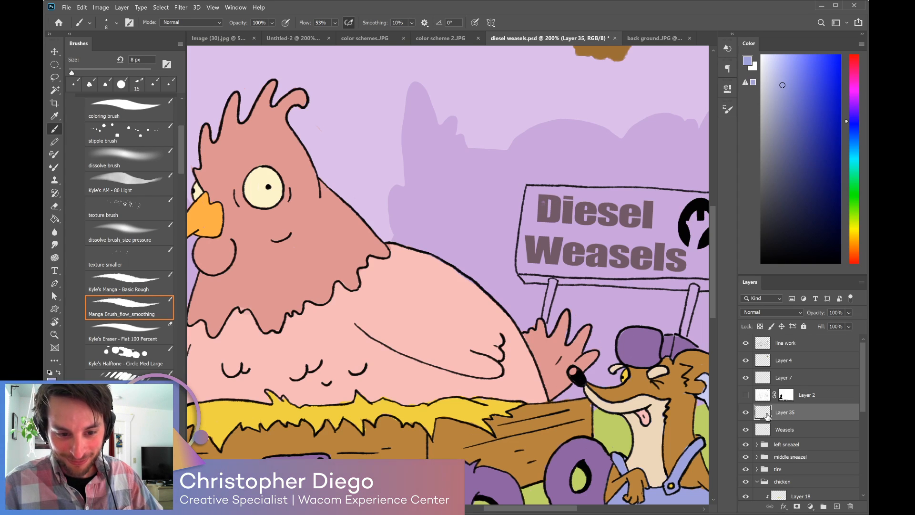
Hand-paint all the letters of Diesel in light blue on Layer 35, tracing the faded text with the 8 px brush.
{"action": "mouse_move", "coordinate": [544, 199]}
{"action": "left_mouse_down"}
{"action": "mouse_move", "coordinate": [539, 214]}
{"action": "mouse_move", "coordinate": [543, 208]}
{"action": "left_mouse_up"}
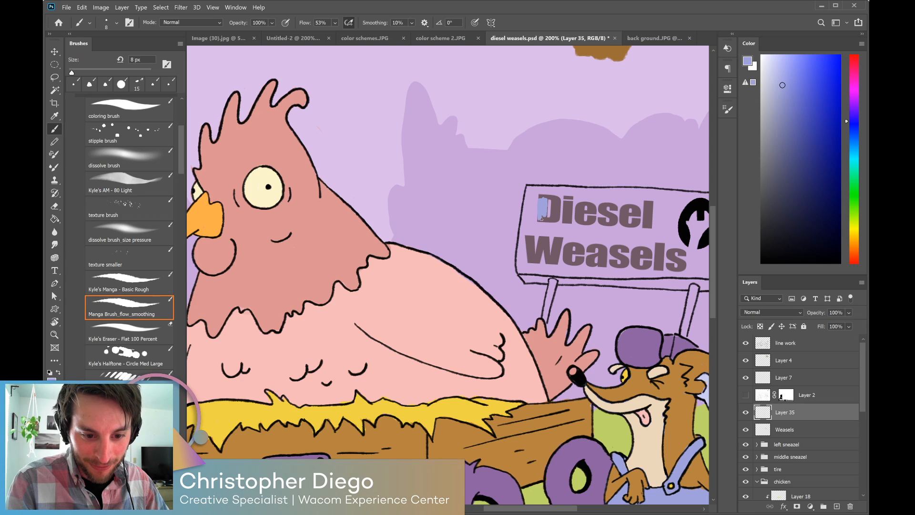
{"action": "mouse_move", "coordinate": [549, 217]}
{"action": "left_mouse_down"}
{"action": "mouse_move", "coordinate": [555, 197]}
{"action": "mouse_move", "coordinate": [555, 222]}
{"action": "mouse_move", "coordinate": [546, 220]}
{"action": "mouse_move", "coordinate": [556, 207]}
{"action": "left_mouse_up"}
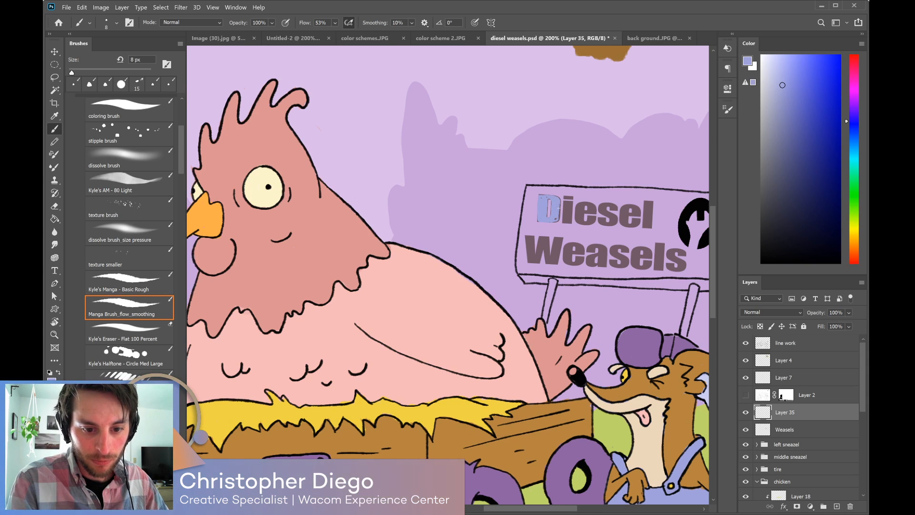
{"action": "mouse_move", "coordinate": [567, 201]}
{"action": "left_mouse_down"}
{"action": "mouse_move", "coordinate": [566, 221]}
{"action": "mouse_move", "coordinate": [569, 208]}
{"action": "left_mouse_up"}
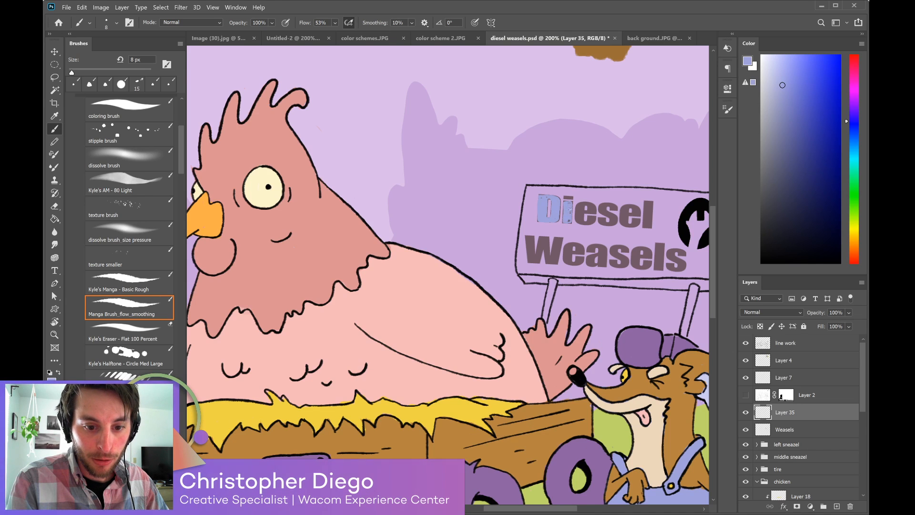
{"action": "mouse_move", "coordinate": [589, 212]}
{"action": "left_mouse_down"}
{"action": "mouse_move", "coordinate": [581, 203]}
{"action": "mouse_move", "coordinate": [577, 222]}
{"action": "mouse_move", "coordinate": [584, 215]}
{"action": "left_mouse_up"}
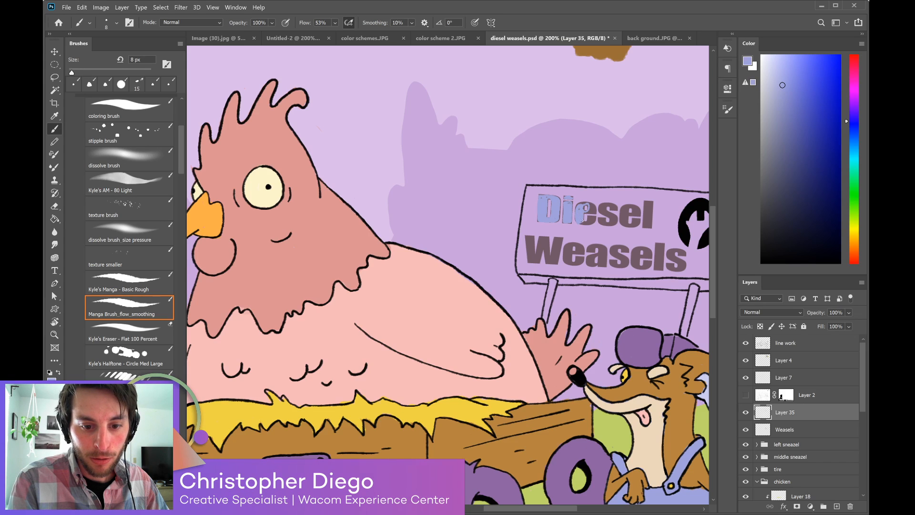
{"action": "mouse_move", "coordinate": [582, 222]}
{"action": "left_mouse_down"}
{"action": "mouse_move", "coordinate": [592, 220]}
{"action": "mouse_move", "coordinate": [591, 203]}
{"action": "mouse_move", "coordinate": [580, 205]}
{"action": "mouse_move", "coordinate": [592, 213]}
{"action": "left_mouse_up"}
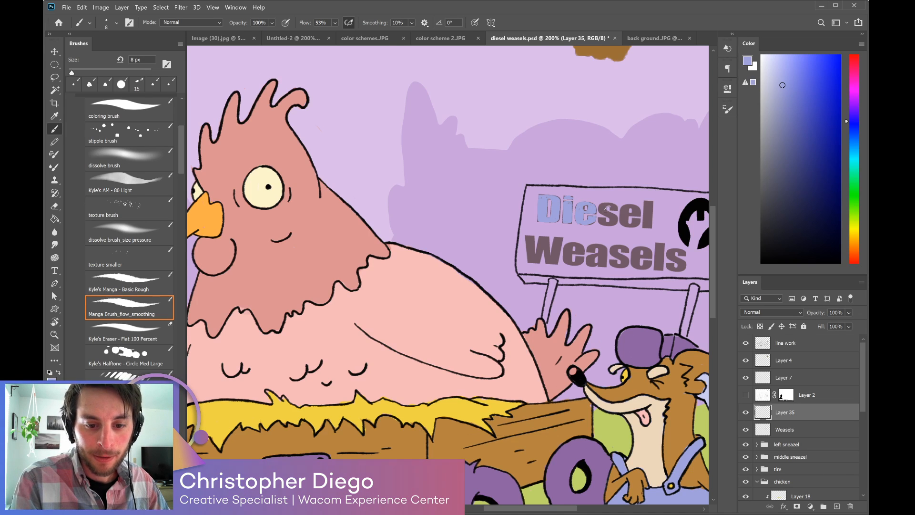
{"action": "mouse_move", "coordinate": [603, 221]}
{"action": "left_mouse_down"}
{"action": "mouse_move", "coordinate": [611, 218]}
{"action": "mouse_move", "coordinate": [604, 209]}
{"action": "left_mouse_up"}
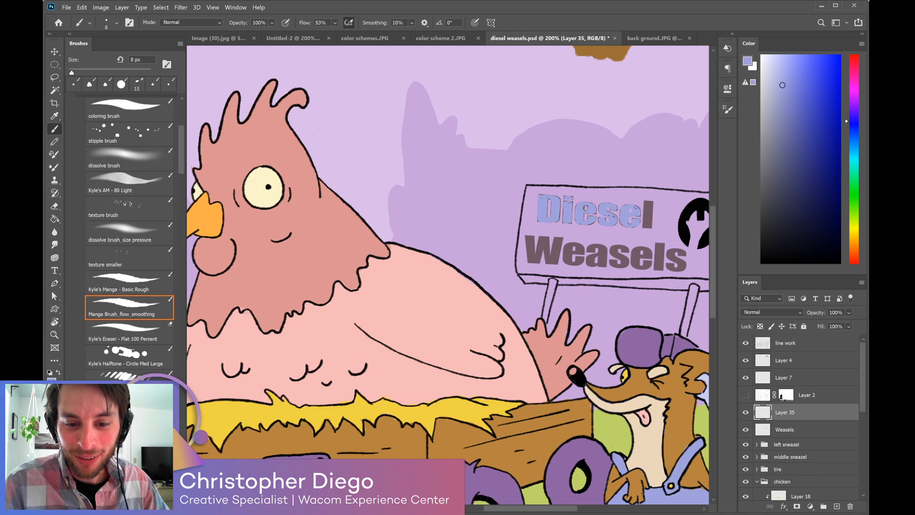
{"action": "left_click_drag", "start_coordinate": [645, 202], "coordinate": [649, 227]}
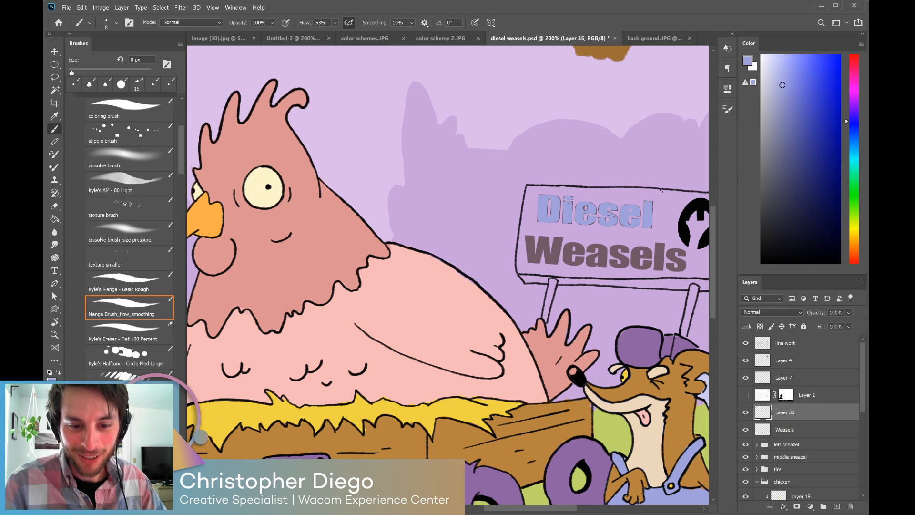
Hand-paint the letters of Weasels in light blue on Layer 35 and hide the Weasels guide layer.
{"action": "mouse_move", "coordinate": [529, 254]}
{"action": "left_mouse_down"}
{"action": "mouse_move", "coordinate": [529, 237]}
{"action": "mouse_move", "coordinate": [549, 251]}
{"action": "mouse_move", "coordinate": [562, 236]}
{"action": "mouse_move", "coordinate": [558, 261]}
{"action": "mouse_move", "coordinate": [530, 260]}
{"action": "mouse_move", "coordinate": [546, 238]}
{"action": "mouse_move", "coordinate": [548, 250]}
{"action": "mouse_move", "coordinate": [555, 241]}
{"action": "mouse_move", "coordinate": [558, 249]}
{"action": "left_mouse_up"}
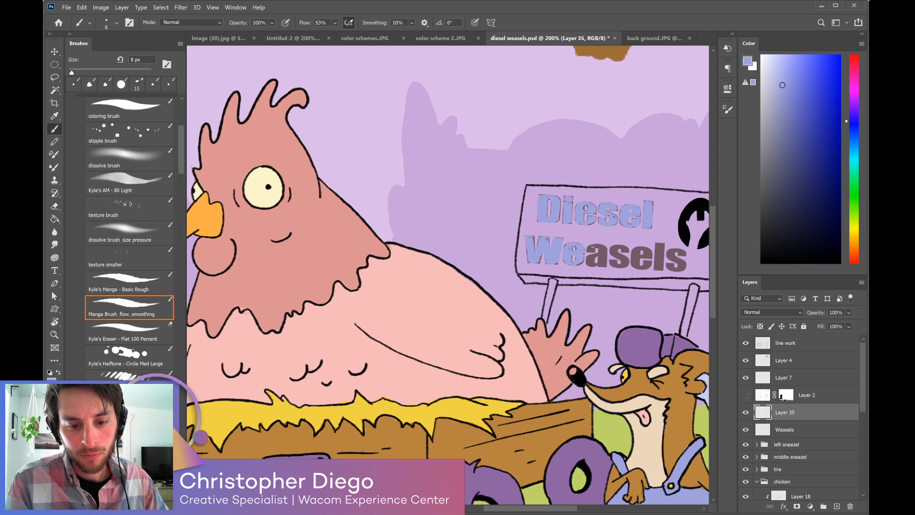
{"action": "mouse_move", "coordinate": [598, 245]}
{"action": "left_mouse_down"}
{"action": "mouse_move", "coordinate": [602, 265]}
{"action": "mouse_move", "coordinate": [589, 259]}
{"action": "left_mouse_up"}
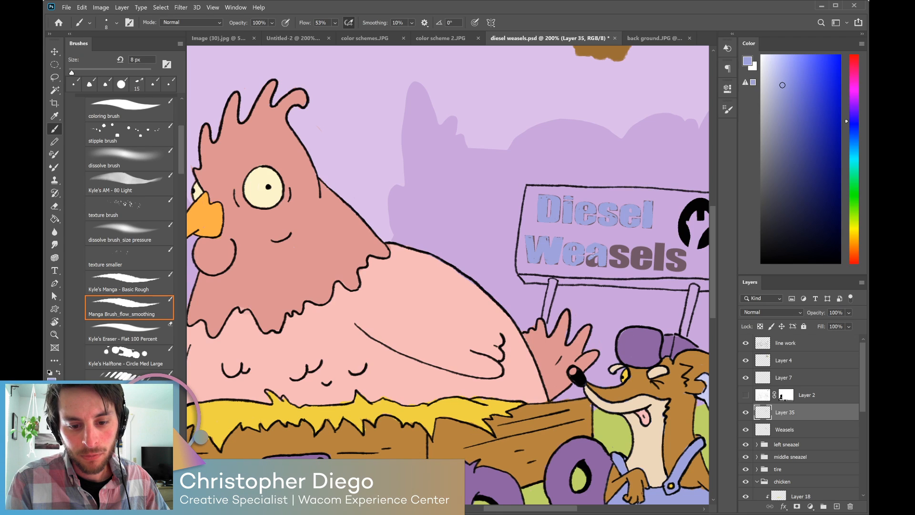
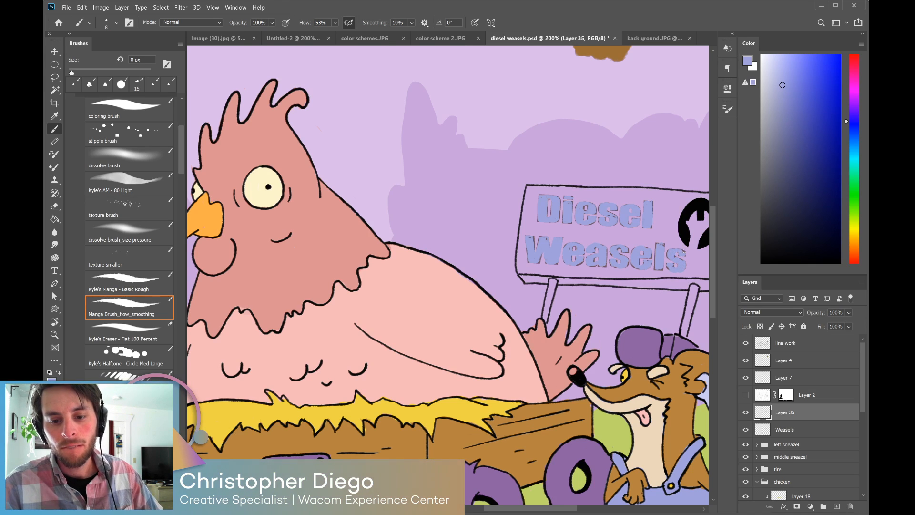
{"action": "key", "text": "ctrl+minus"}
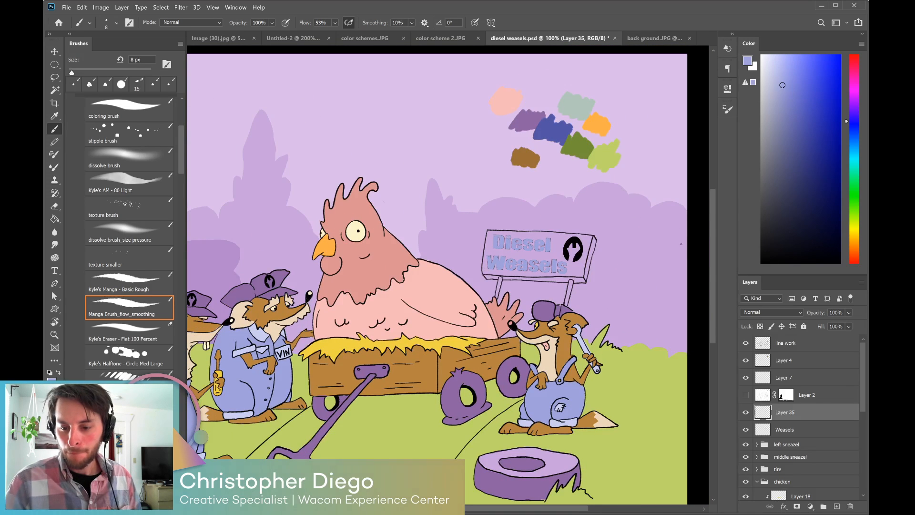
{"action": "left_click", "coordinate": [745, 430]}
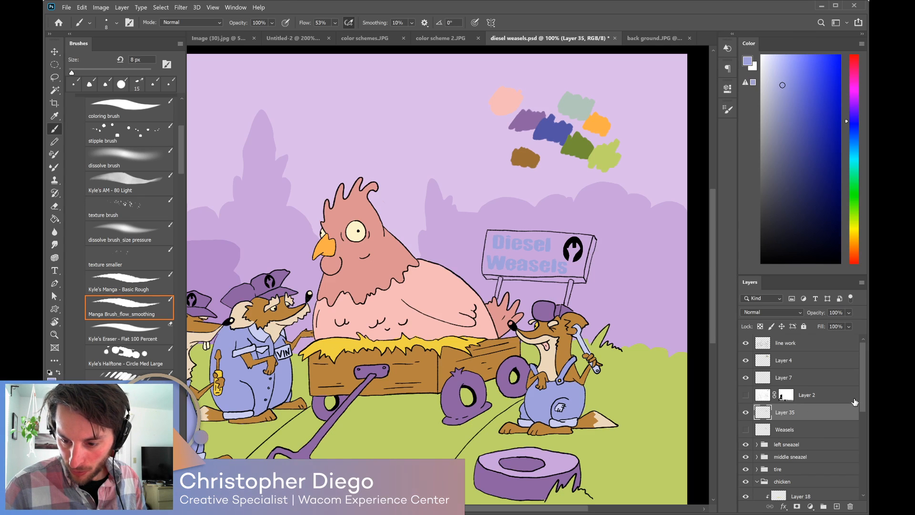
Expand the background group and make its Layer 8 the active layer.
{"action": "left_click_drag", "start_coordinate": [862, 397], "coordinate": [850, 486]}
{"action": "left_click", "coordinate": [757, 442]}
{"action": "left_click_drag", "start_coordinate": [863, 444], "coordinate": [860, 462]}
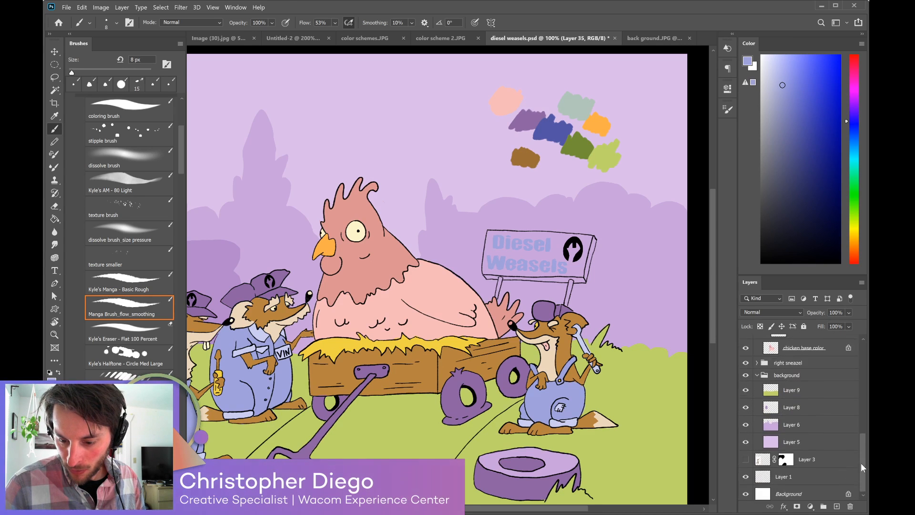
{"action": "left_click", "coordinate": [770, 406]}
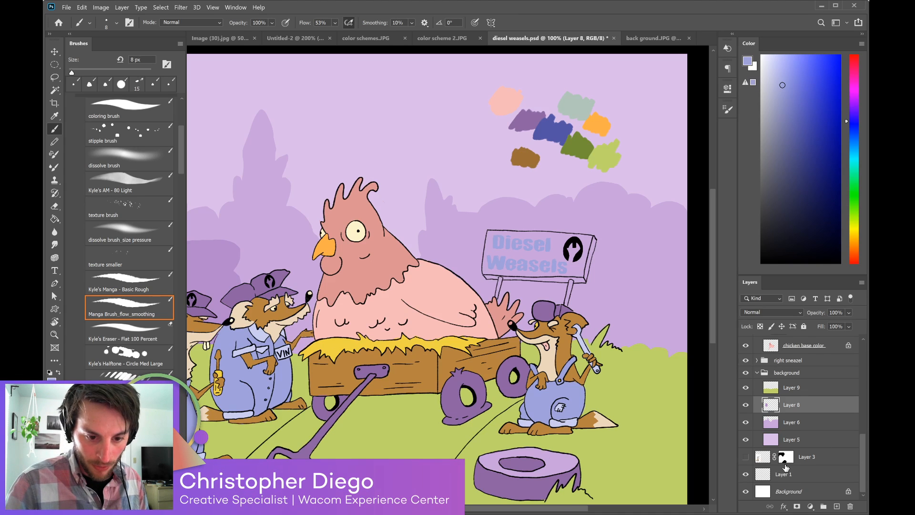
Select the sign board's front face and edges from the line work layer with the Magic Wand.
{"action": "left_click_drag", "start_coordinate": [859, 444], "coordinate": [852, 344]}
{"action": "left_click", "coordinate": [791, 344]}
{"action": "key", "text": "w"}
{"action": "left_click", "coordinate": [584, 270]}
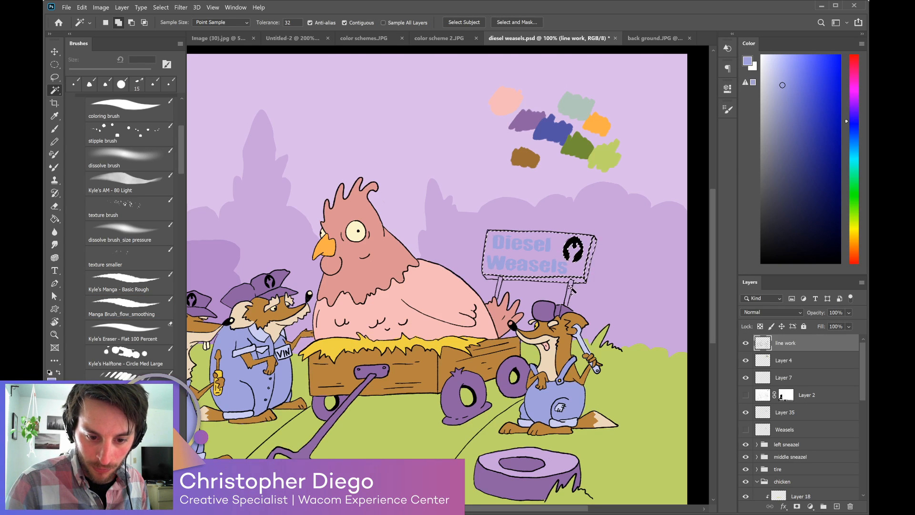
{"action": "left_click", "coordinate": [594, 273]}
{"action": "key", "text": "ctrl+z"}
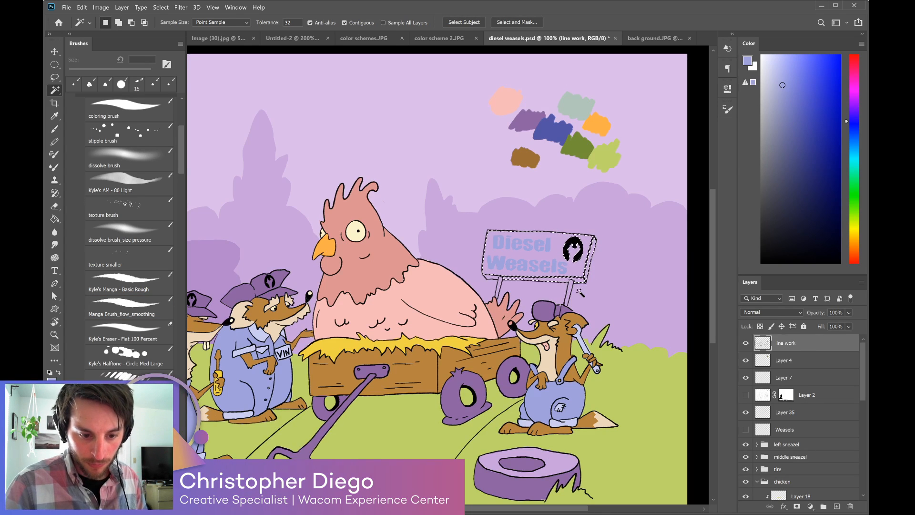
Fill the selected sign board on Layer 8 with the purple sampled from the dark background bush, deselect, and paint the sign post.
{"action": "left_click_drag", "start_coordinate": [863, 388], "coordinate": [833, 484]}
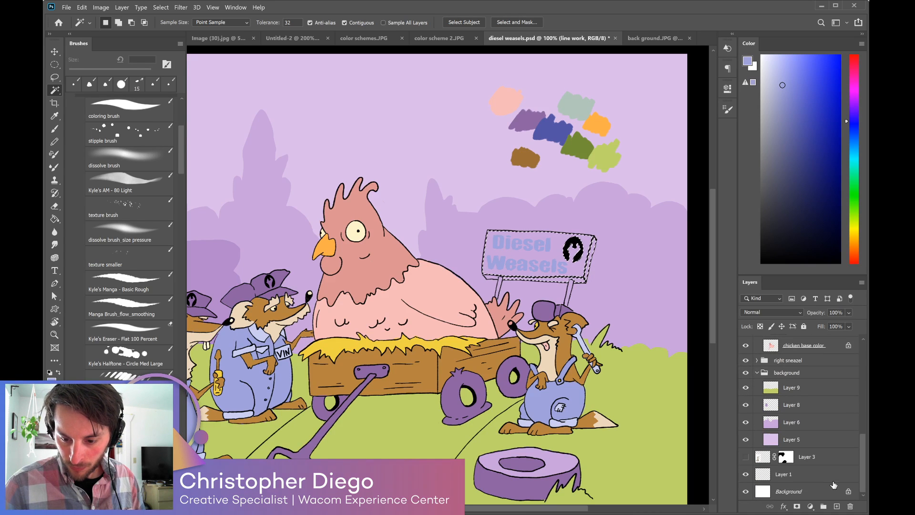
{"action": "left_click", "coordinate": [771, 405]}
{"action": "key", "text": "g"}
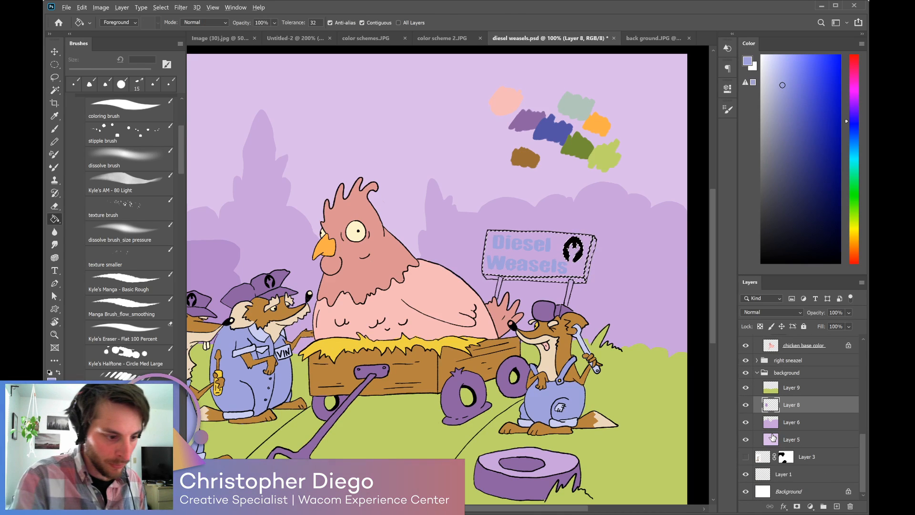
{"action": "left_click", "coordinate": [235, 287], "text": "alt"}
{"action": "left_click", "coordinate": [558, 233]}
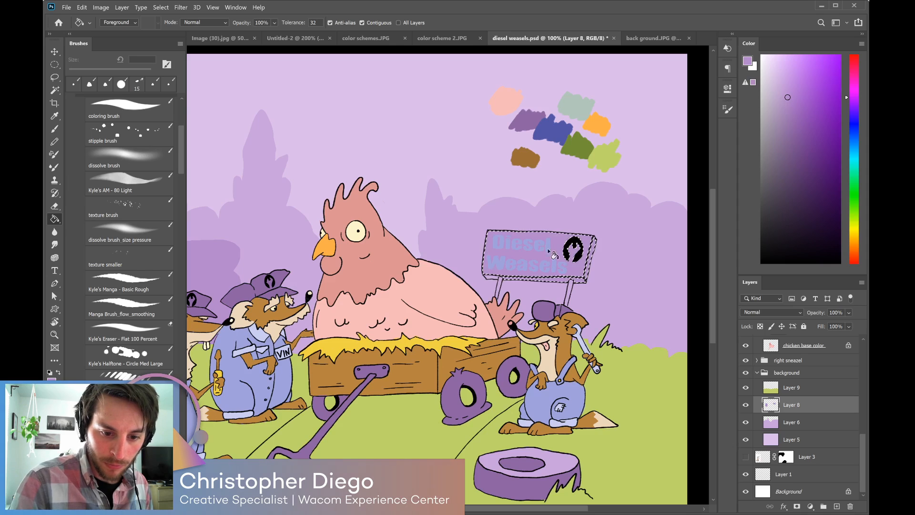
{"action": "key", "text": "ctrl+d"}
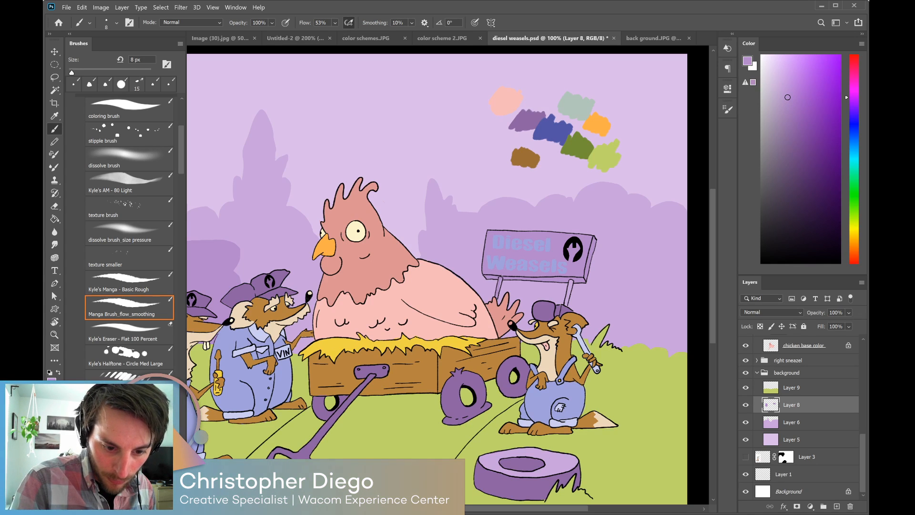
{"action": "left_click_drag", "start_coordinate": [571, 282], "coordinate": [566, 304]}
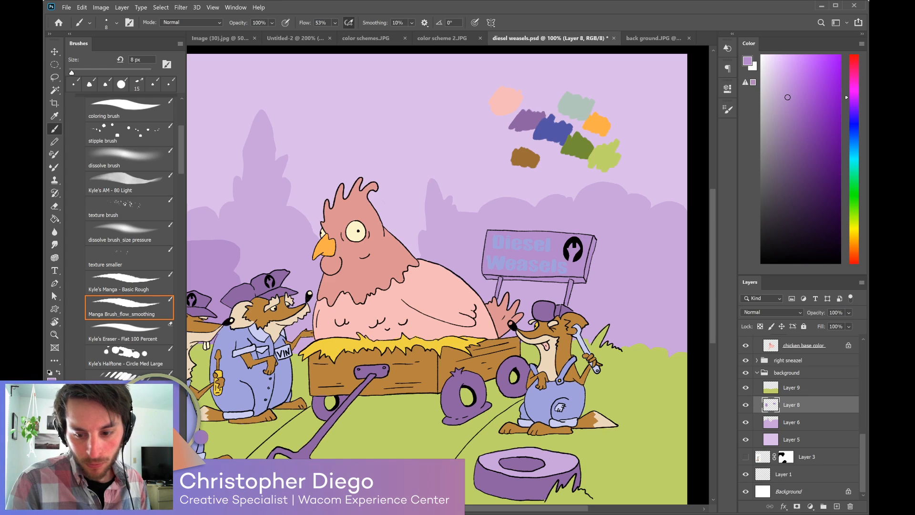
Make Layer 35 with the sign lettering active and lock its transparent pixels.
{"action": "left_click_drag", "start_coordinate": [863, 440], "coordinate": [866, 357]}
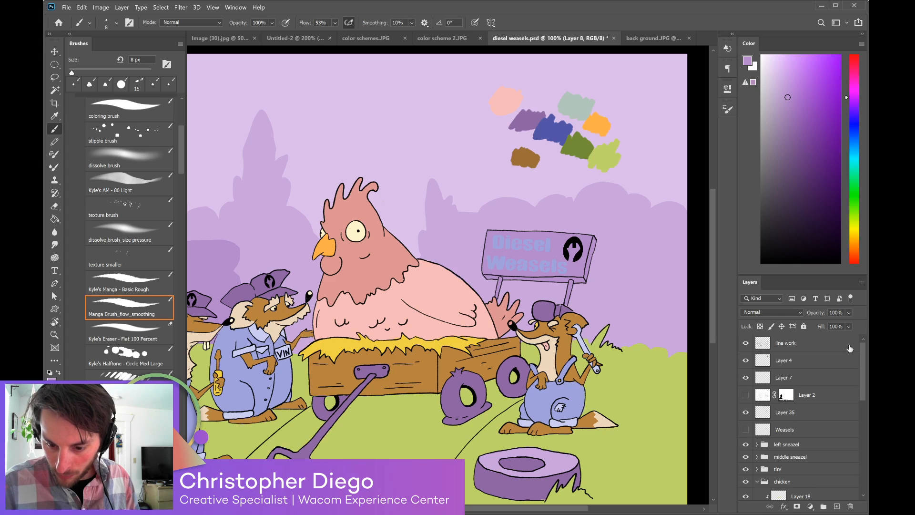
{"action": "left_click", "coordinate": [746, 413]}
{"action": "left_click", "coordinate": [746, 412]}
{"action": "left_click", "coordinate": [781, 413]}
{"action": "left_click", "coordinate": [760, 326]}
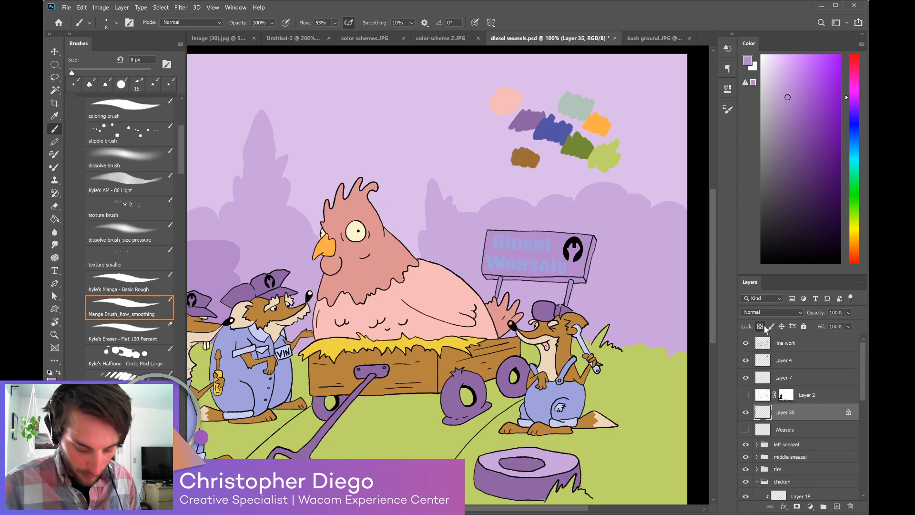
Recolor the Diesel Weasels lettering with black sampled from the sign's logo, using an 80 px brush.
{"action": "left_click", "coordinate": [569, 247], "text": "alt"}
{"action": "key", "text": "bracketright"}
{"action": "key", "text": "bracketright"}
{"action": "key", "text": "bracketright"}
{"action": "key", "text": "bracketright"}
{"action": "key", "text": "bracketright"}
{"action": "key", "text": "bracketright"}
{"action": "key", "text": "bracketright"}
{"action": "key", "text": "bracketright"}
{"action": "key", "text": "bracketright"}
{"action": "key", "text": "bracketright"}
{"action": "key", "text": "bracketright"}
{"action": "key", "text": "bracketright"}
{"action": "mouse_move", "coordinate": [546, 245]}
{"action": "left_mouse_down"}
{"action": "mouse_move", "coordinate": [516, 235]}
{"action": "mouse_move", "coordinate": [490, 246]}
{"action": "mouse_move", "coordinate": [490, 259]}
{"action": "mouse_move", "coordinate": [505, 271]}
{"action": "mouse_move", "coordinate": [550, 257]}
{"action": "mouse_move", "coordinate": [569, 267]}
{"action": "left_mouse_up"}
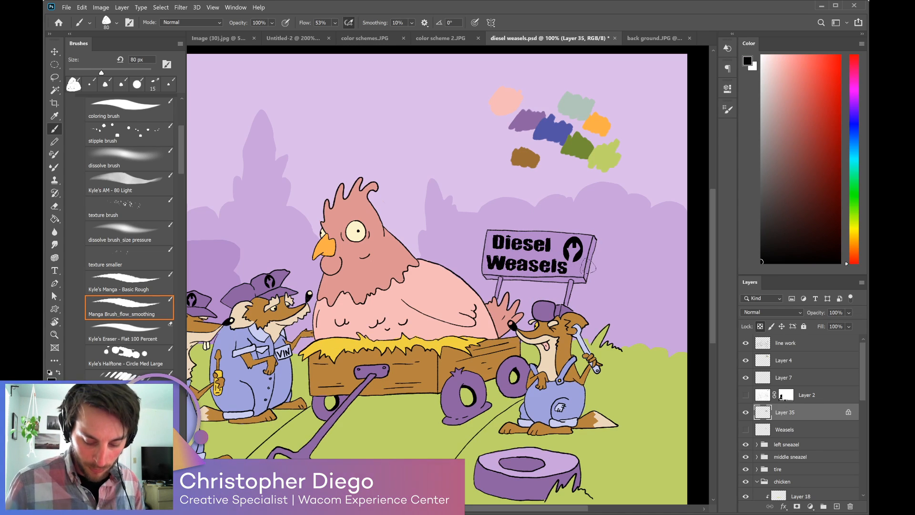
{"action": "key", "text": "ctrl+minus"}
{"action": "key", "text": "ctrl+plus"}
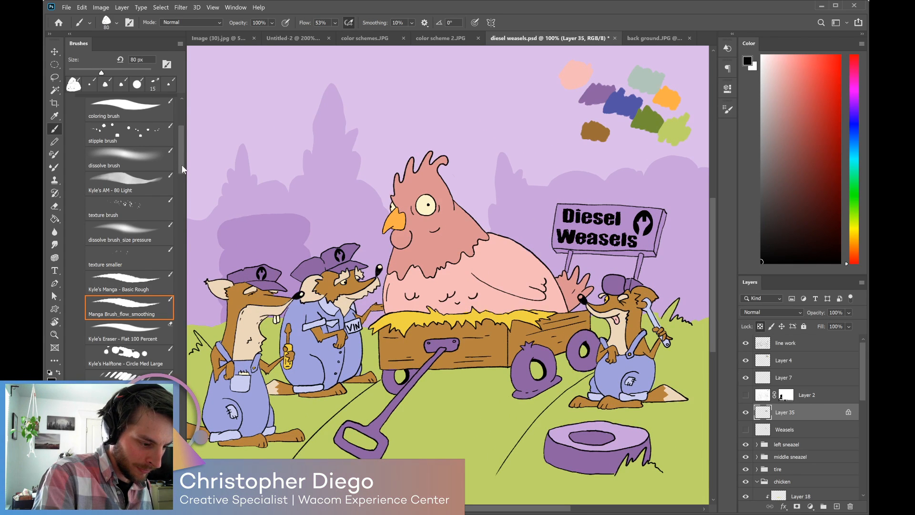
Choose a speckled texture brush and lock the transparent pixels of Layer 8 in the background group.
{"action": "scroll", "coordinate": [183, 172], "scroll_direction": "down", "scroll_amount": 1}
{"action": "scroll", "coordinate": [183, 174], "scroll_direction": "down", "scroll_amount": 3}
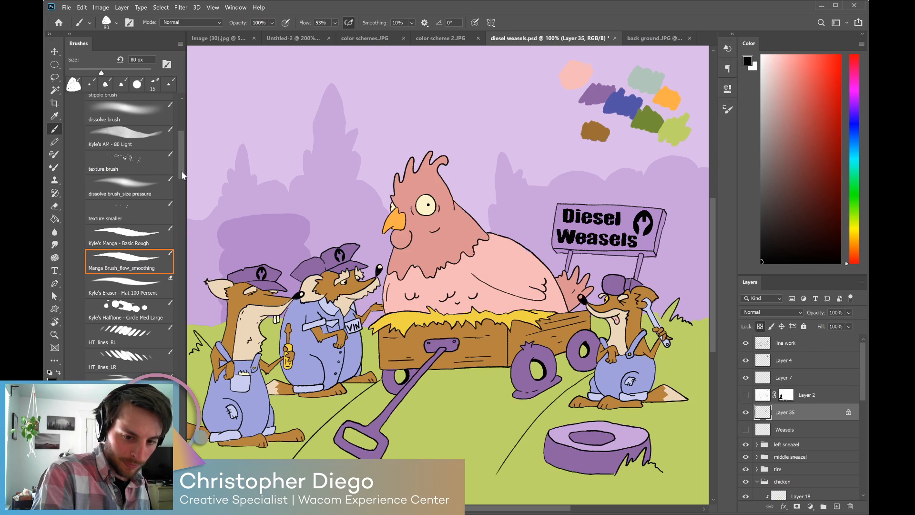
{"action": "scroll", "coordinate": [183, 174], "scroll_direction": "down", "scroll_amount": 5}
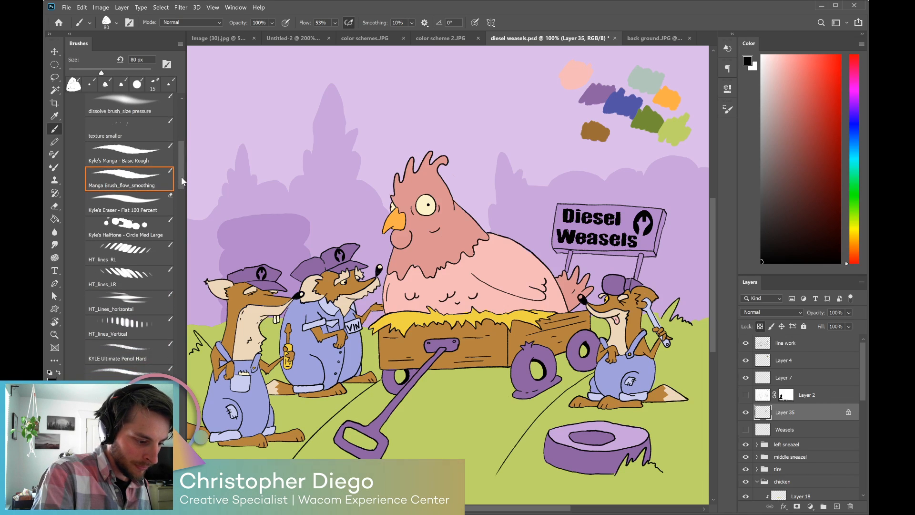
{"action": "left_click", "coordinate": [129, 438]}
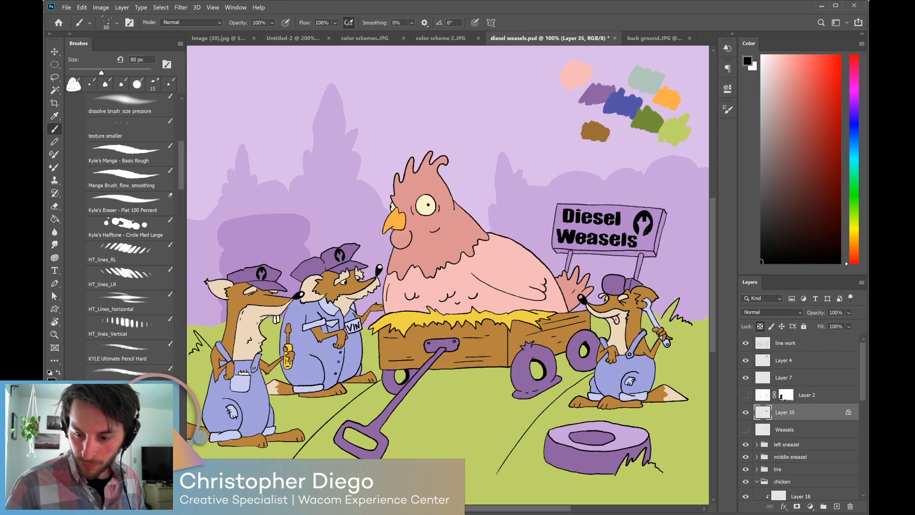
{"action": "left_click_drag", "start_coordinate": [864, 396], "coordinate": [848, 485]}
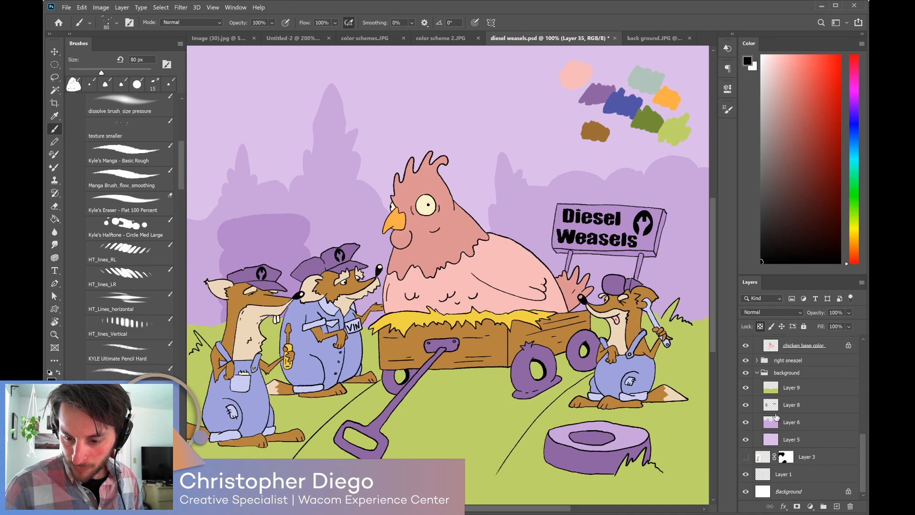
{"action": "left_click", "coordinate": [768, 407]}
{"action": "left_click", "coordinate": [760, 327]}
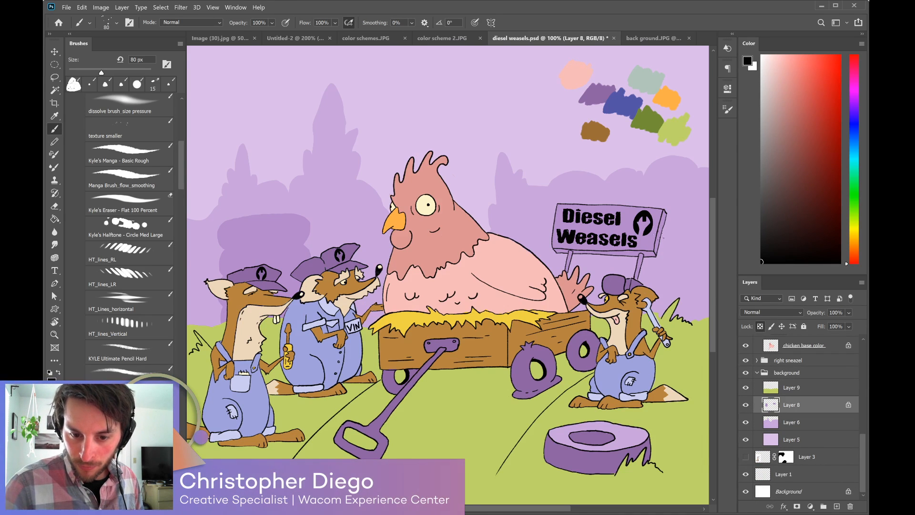
Undo the black test stroke and brush darker purple texture across the sign board with the brush at 200 px.
{"action": "left_click_drag", "start_coordinate": [642, 242], "coordinate": [644, 244]}
{"action": "key", "text": "ctrl+z"}
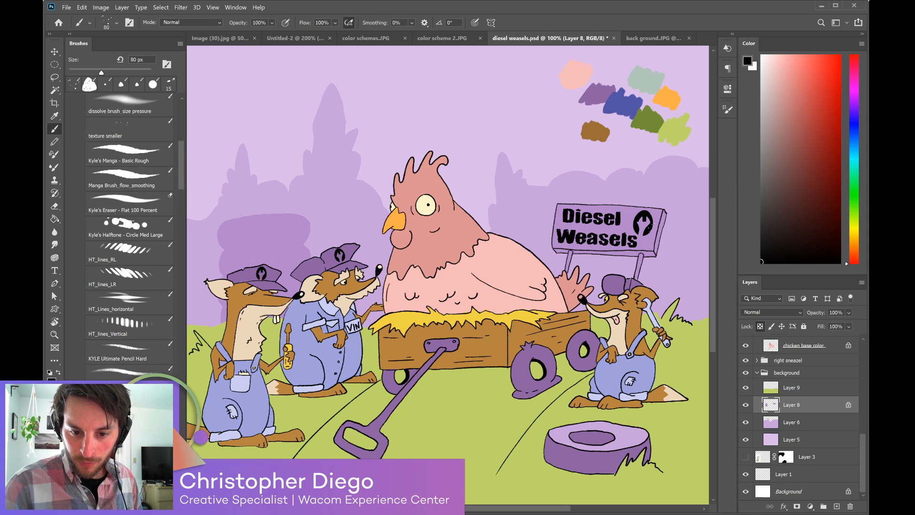
{"action": "key", "text": "bracketright"}
{"action": "key", "text": "bracketright"}
{"action": "key", "text": "bracketright"}
{"action": "key", "text": "bracketright"}
{"action": "key", "text": "bracketright"}
{"action": "key", "text": "bracketright"}
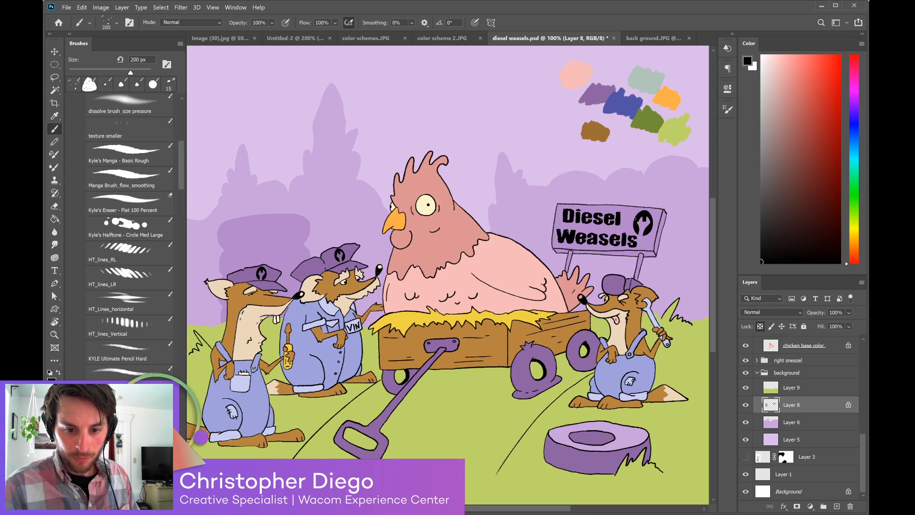
{"action": "left_click", "coordinate": [643, 245], "text": "alt"}
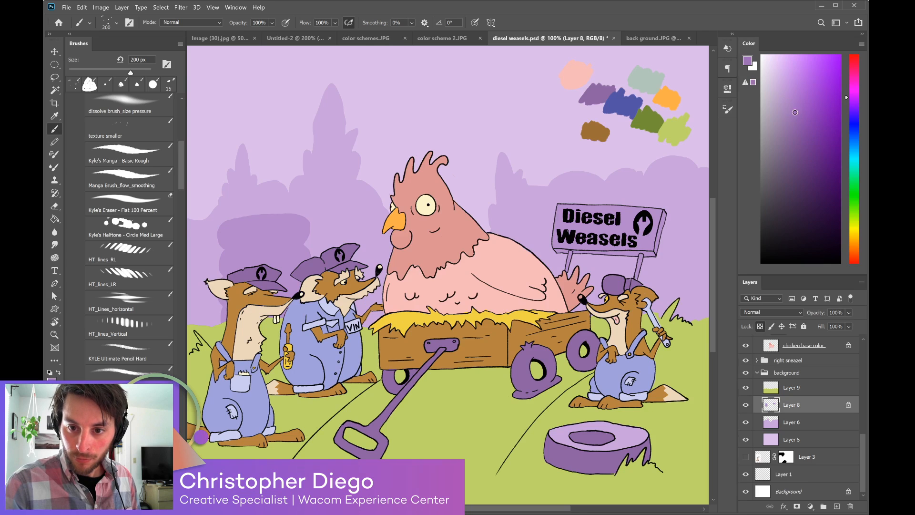
{"action": "left_click_drag", "start_coordinate": [571, 244], "coordinate": [641, 248]}
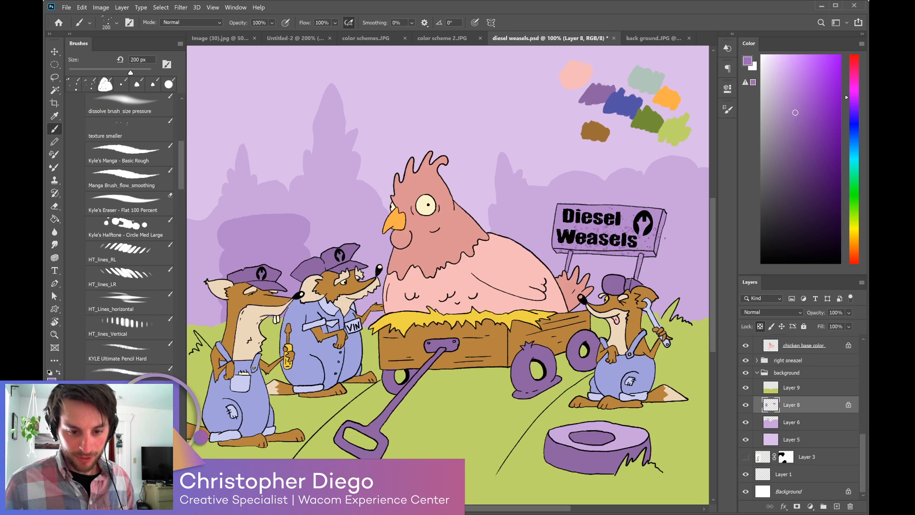
View the whole illustration and sample the orange of the chicken's beak as the foreground color.
{"action": "key", "text": "ctrl+minus"}
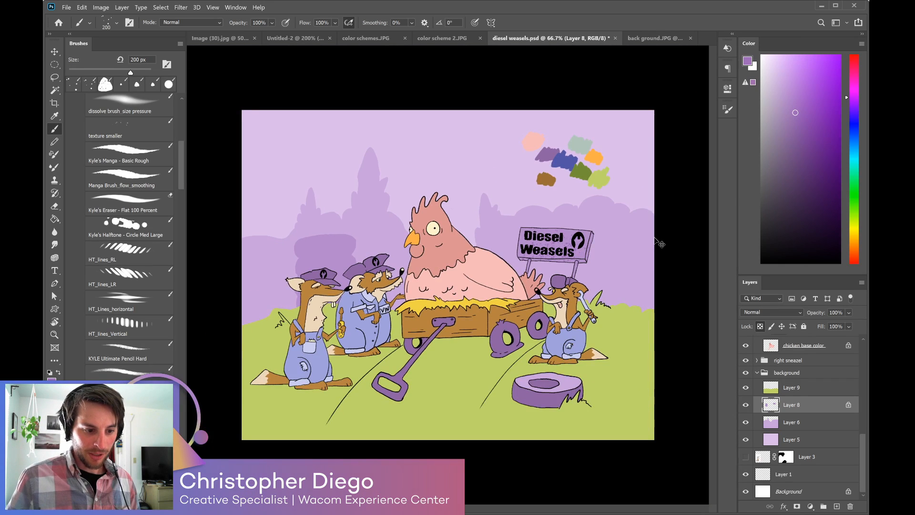
{"action": "key", "text": "ctrl+plus"}
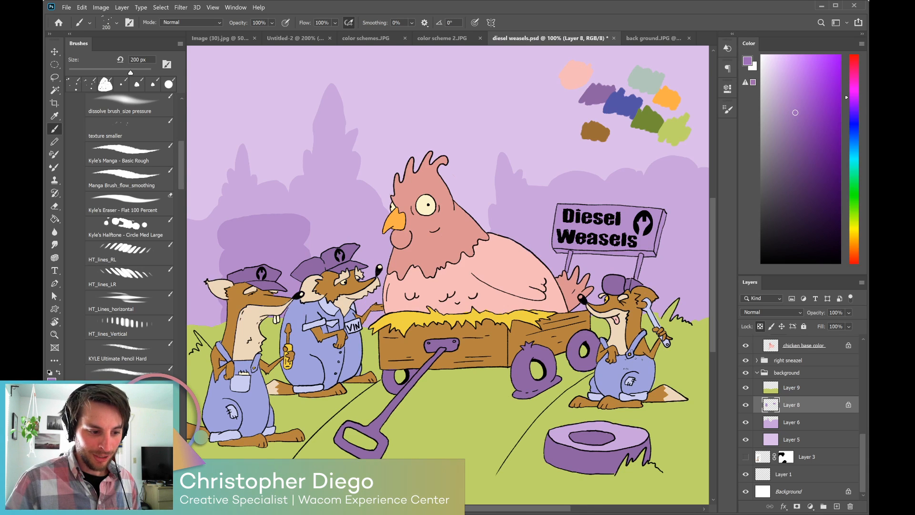
{"action": "key", "text": "ctrl+minus"}
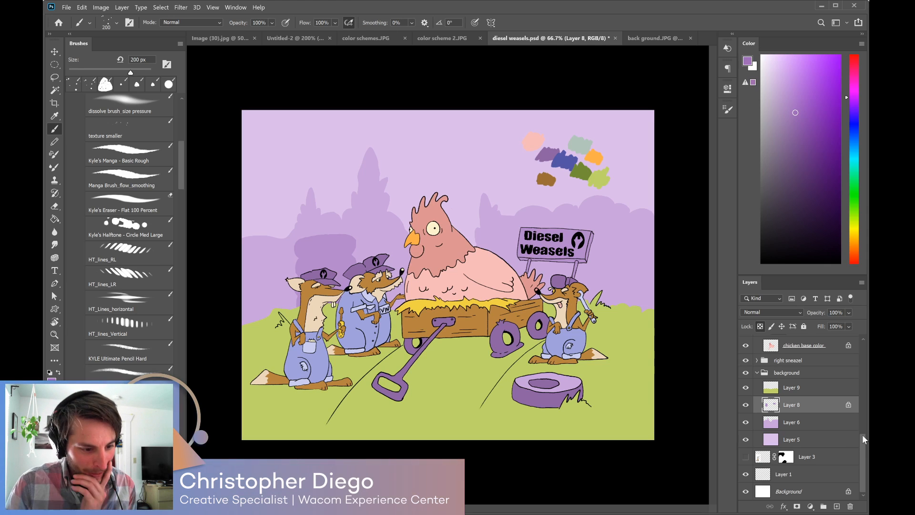
{"action": "scroll", "coordinate": [863, 450], "scroll_direction": "up", "scroll_amount": 2}
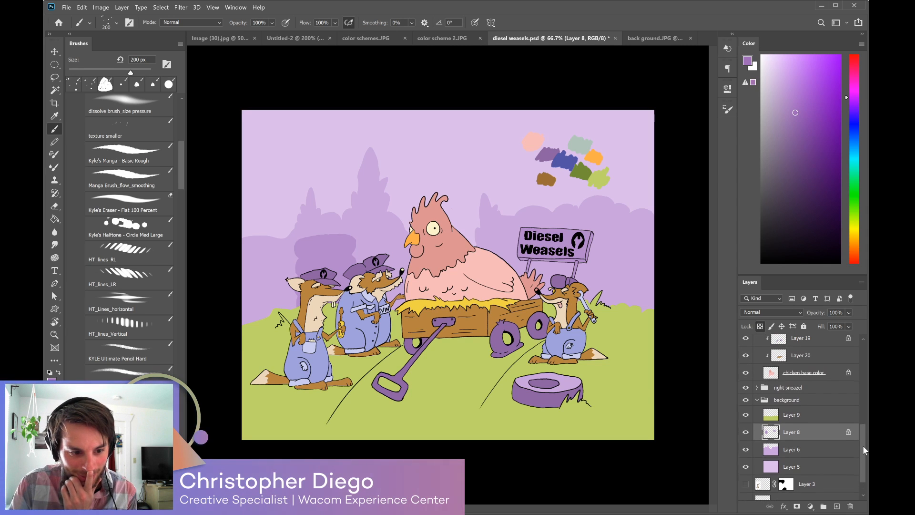
{"action": "left_click", "coordinate": [415, 237], "text": "alt"}
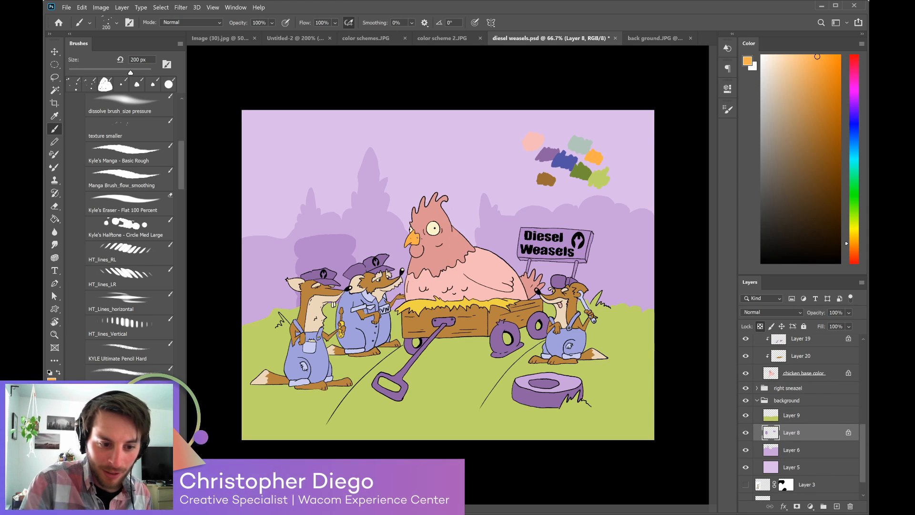
Toggle Layer 35 to verify its content and rename it "diesel weasels".
{"action": "scroll", "coordinate": [835, 368], "scroll_direction": "up", "scroll_amount": 10}
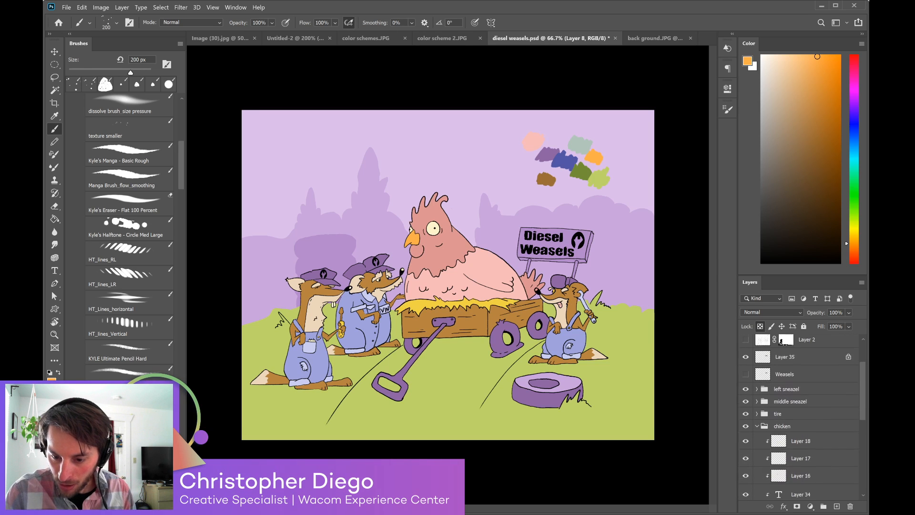
{"action": "left_click", "coordinate": [746, 380]}
{"action": "left_click", "coordinate": [746, 380]}
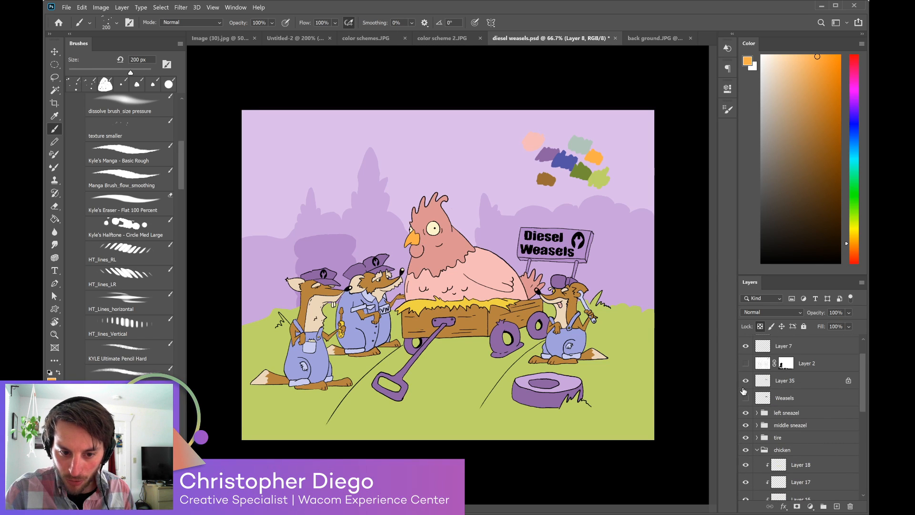
{"action": "double_click", "coordinate": [784, 380]}
{"action": "type", "text": "diesel w"}
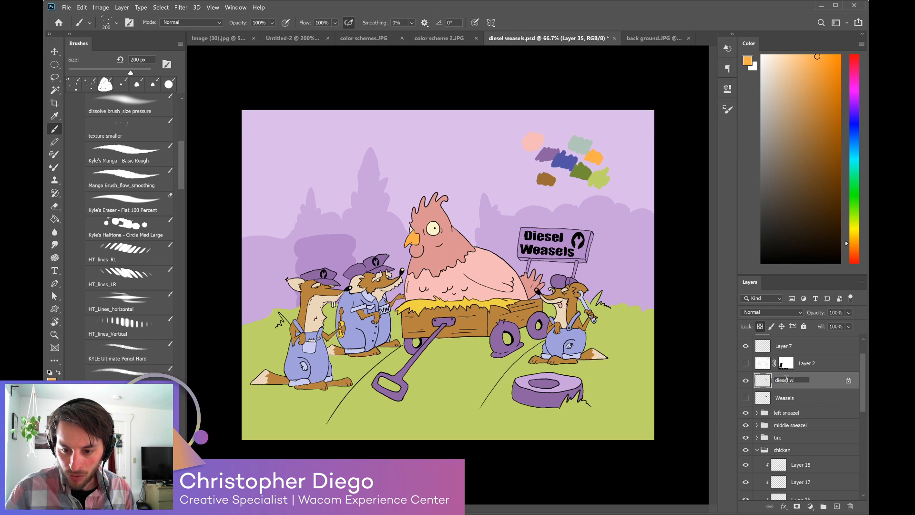
{"action": "type", "text": "easels"}
{"action": "key", "text": "Return"}
Check the Weasels guide layer's visibility and hide Layer 4.
{"action": "left_click", "coordinate": [746, 398]}
{"action": "left_click", "coordinate": [746, 401]}
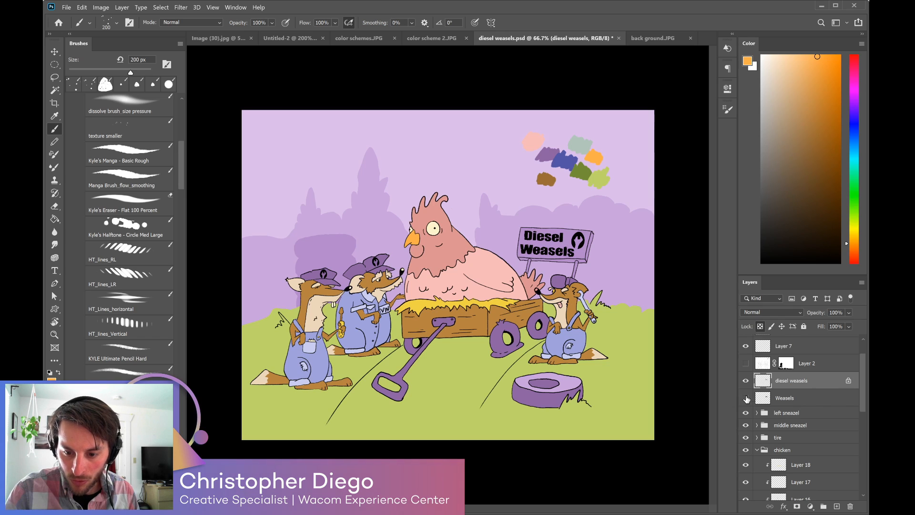
{"action": "scroll", "coordinate": [806, 384], "scroll_direction": "up", "scroll_amount": 2}
{"action": "left_click", "coordinate": [746, 361]}
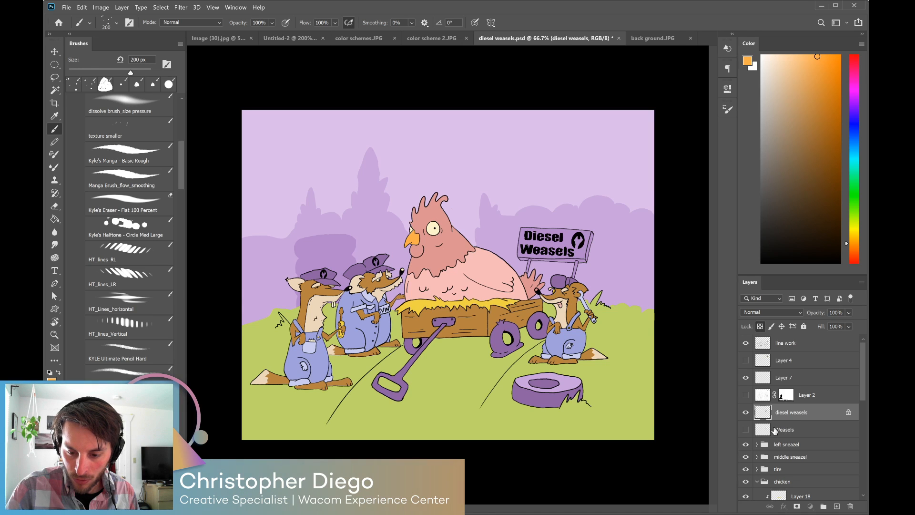
Toggle the Weasels guide layer to check its content and delete it.
{"action": "left_click", "coordinate": [774, 429]}
{"action": "left_click", "coordinate": [746, 432]}
{"action": "left_click", "coordinate": [746, 431]}
{"action": "left_click", "coordinate": [746, 431]}
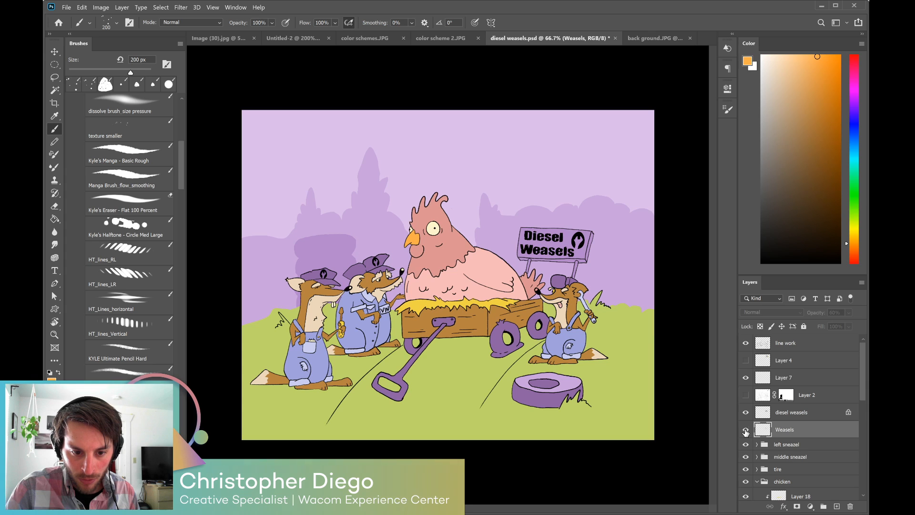
{"action": "left_click", "coordinate": [746, 431]}
{"action": "left_click", "coordinate": [851, 506]}
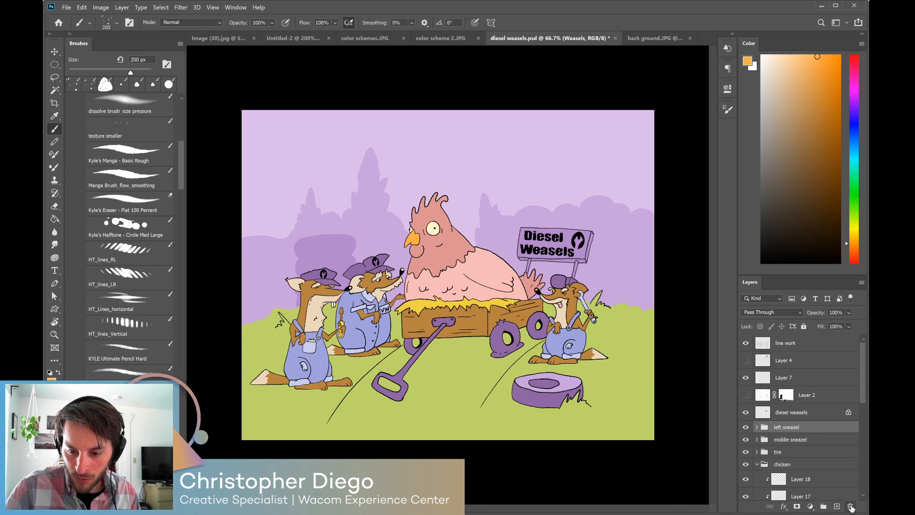
Unlock the Background layer and make the line work layer active.
{"action": "left_click", "coordinate": [798, 412]}
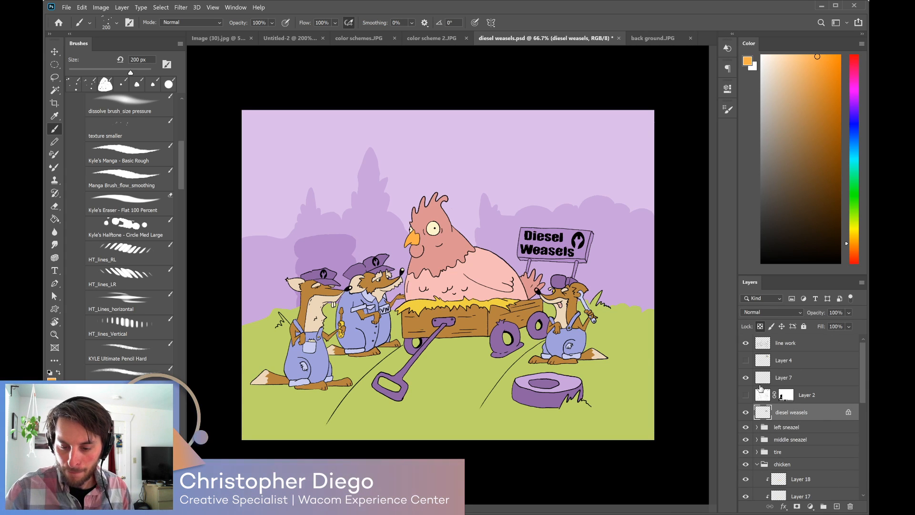
{"action": "left_click", "coordinate": [781, 398]}
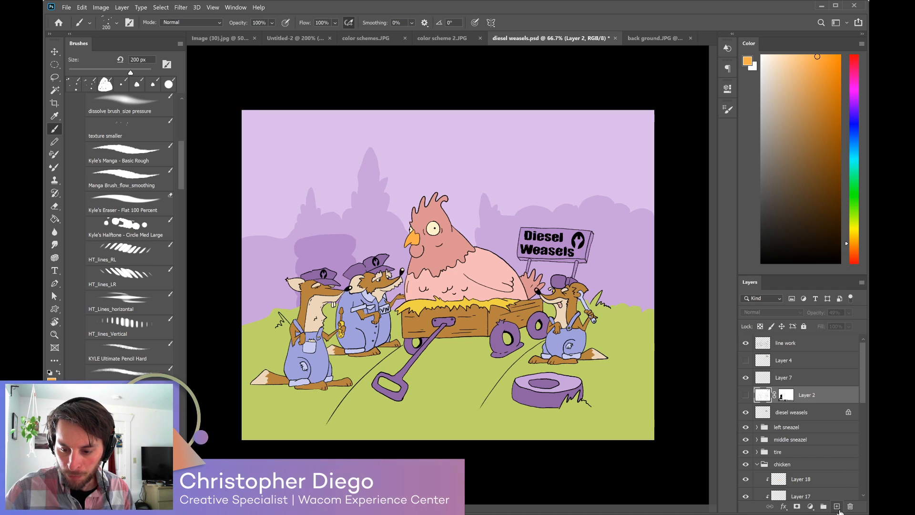
{"action": "left_click_drag", "start_coordinate": [861, 392], "coordinate": [857, 484]}
{"action": "left_click", "coordinate": [791, 492]}
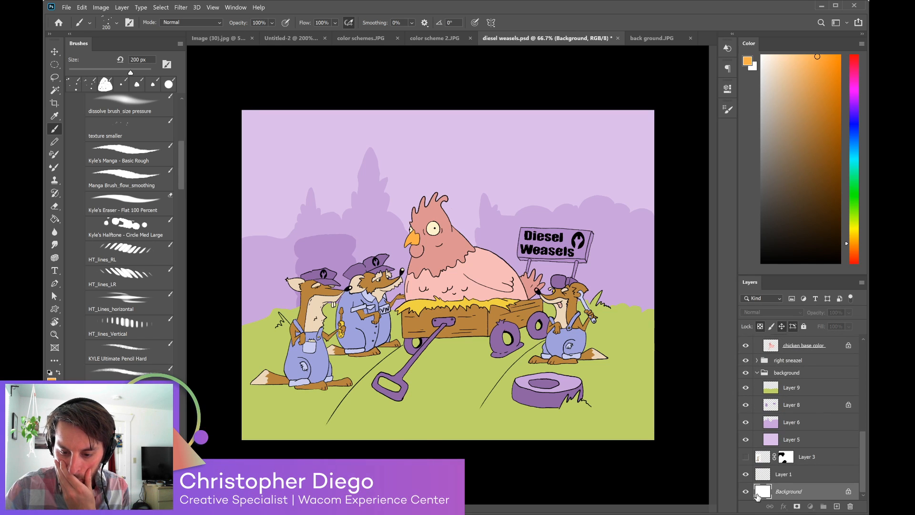
{"action": "left_click", "coordinate": [848, 492]}
{"action": "left_click_drag", "start_coordinate": [861, 465], "coordinate": [863, 351]}
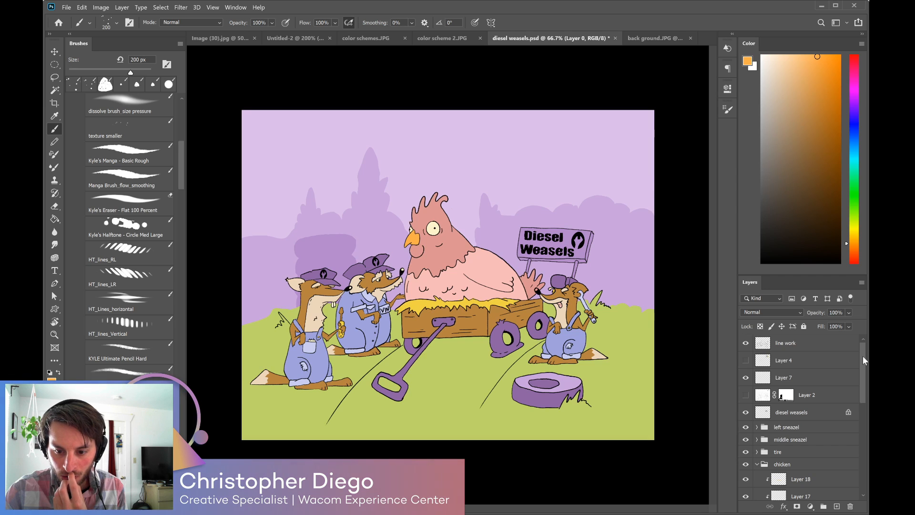
{"action": "left_click", "coordinate": [823, 349]}
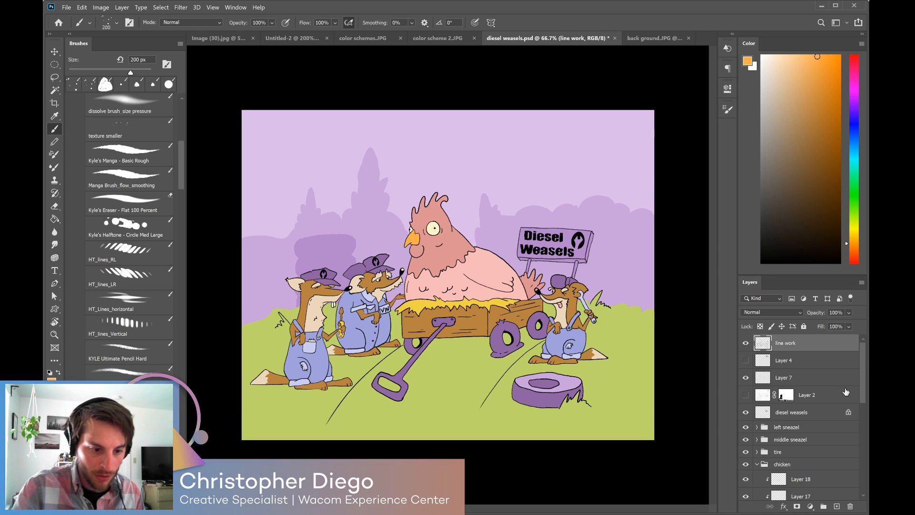
Try sketching an orange cloud outline in the upper sky with the coloring brush at 10 px, and undo the strokes.
{"action": "scroll", "coordinate": [139, 329], "scroll_direction": "up", "scroll_amount": 10}
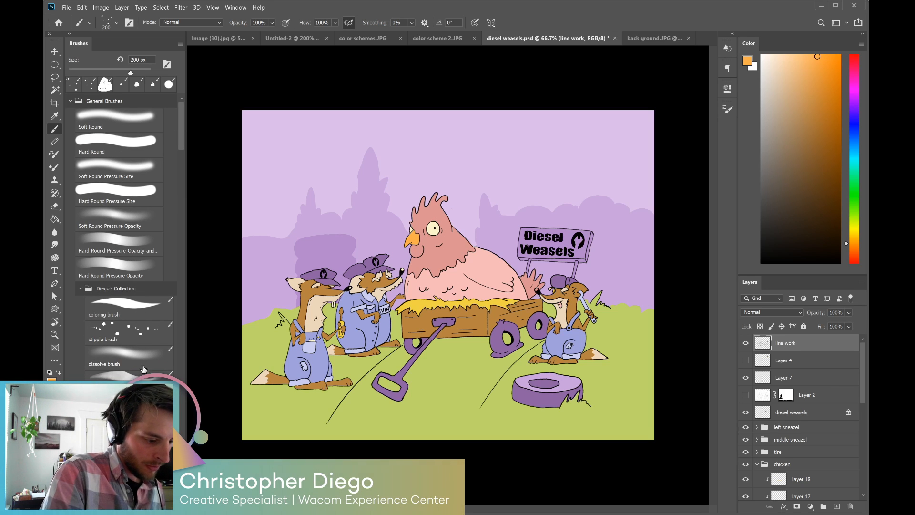
{"action": "left_click", "coordinate": [125, 306]}
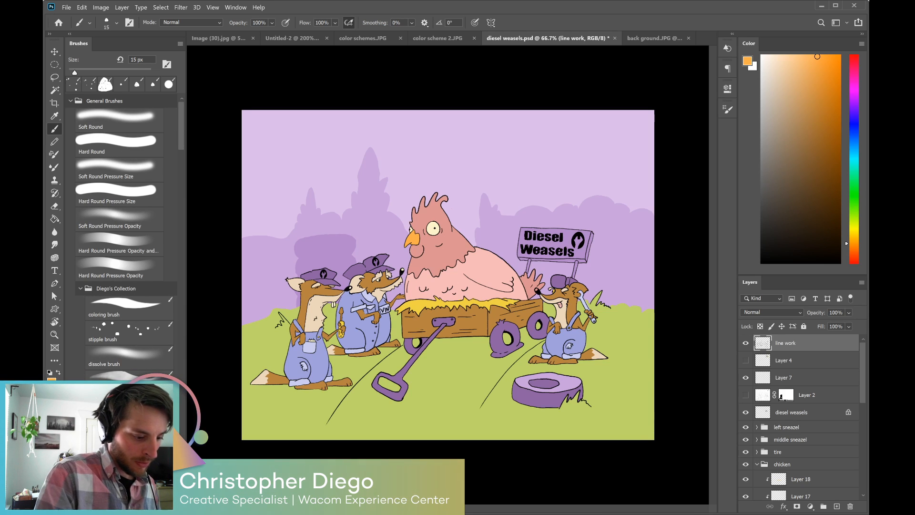
{"action": "key", "text": "bracketleft"}
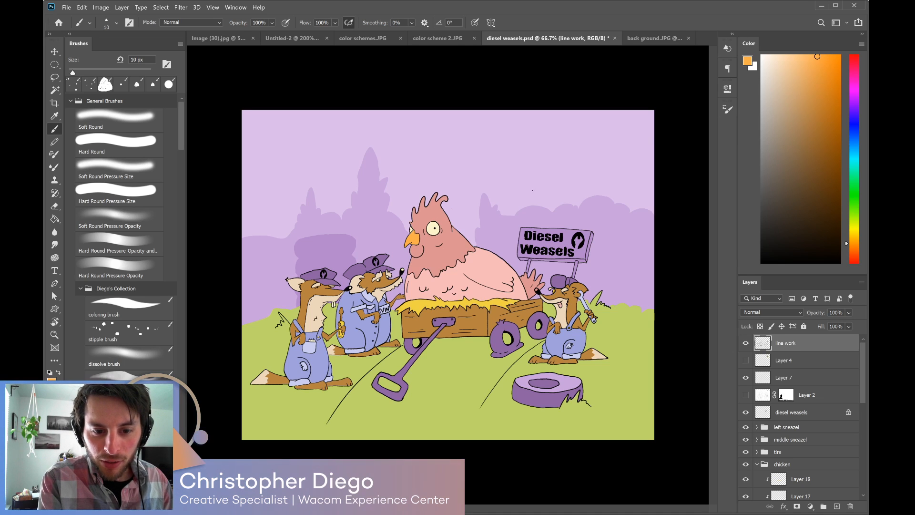
{"action": "left_click_drag", "start_coordinate": [533, 191], "coordinate": [614, 176]}
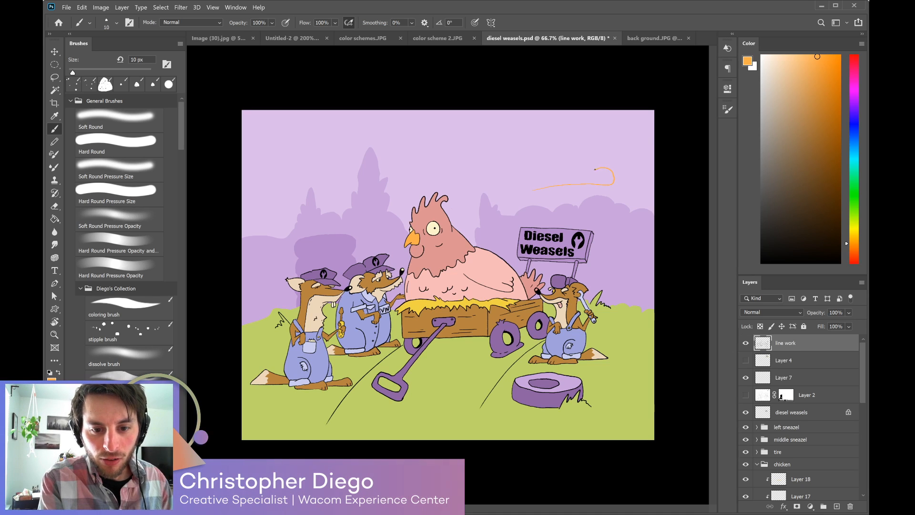
{"action": "mouse_move", "coordinate": [516, 176]}
{"action": "left_mouse_down"}
{"action": "mouse_move", "coordinate": [505, 182]}
{"action": "mouse_move", "coordinate": [532, 189]}
{"action": "left_mouse_up"}
{"action": "key", "text": "ctrl+z"}
{"action": "key", "text": "ctrl+z"}
{"action": "key", "text": "ctrl+z"}
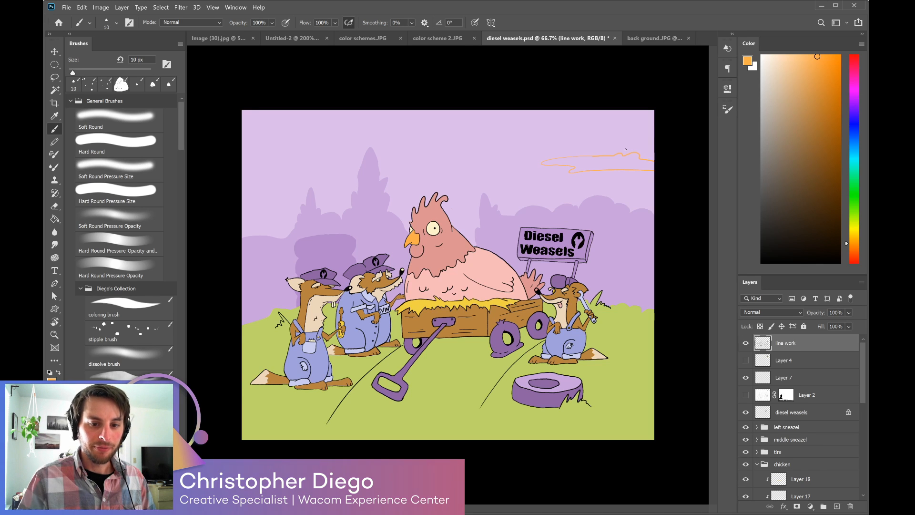
Try outlining clouds on both sides of the sky with the purple sampled from the background trees, and undo them.
{"action": "left_click", "coordinate": [619, 222], "text": "alt"}
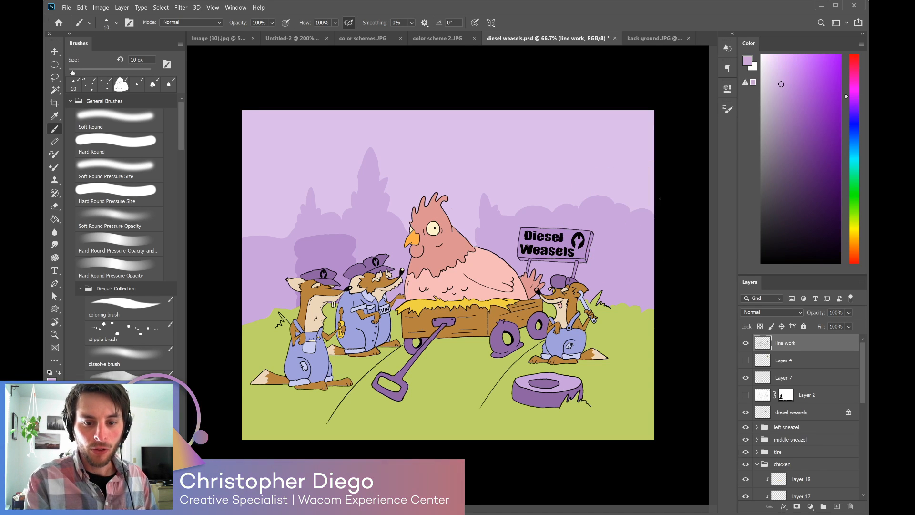
{"action": "mouse_move", "coordinate": [529, 172]}
{"action": "left_mouse_down"}
{"action": "mouse_move", "coordinate": [620, 167]}
{"action": "mouse_move", "coordinate": [567, 157]}
{"action": "left_mouse_up"}
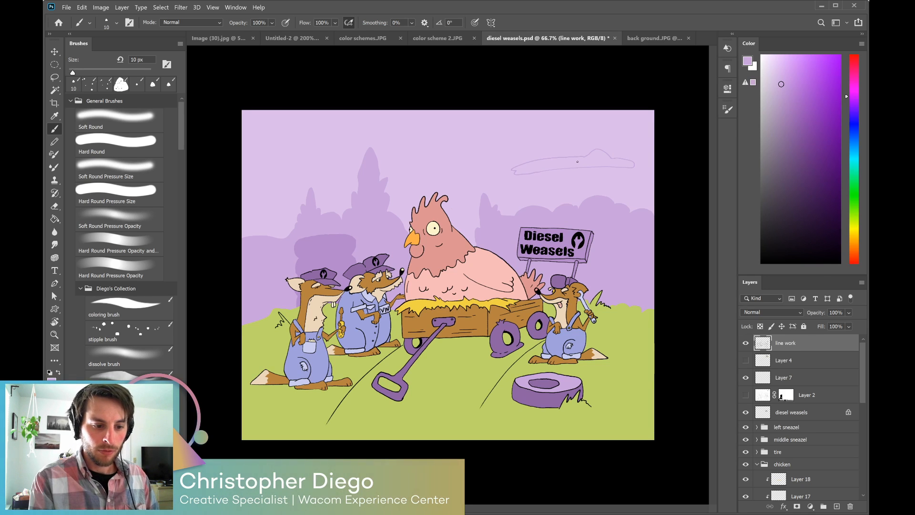
{"action": "key", "text": "ctrl+z"}
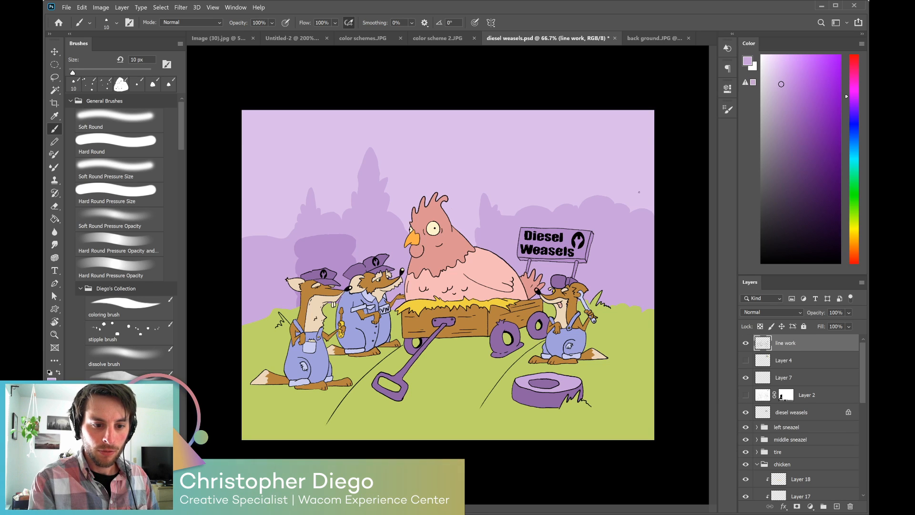
{"action": "left_click_drag", "start_coordinate": [643, 182], "coordinate": [529, 180]}
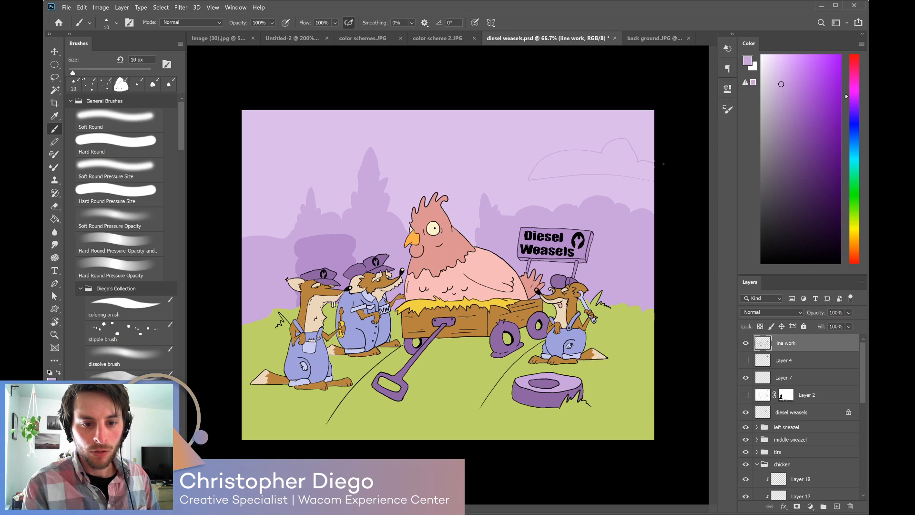
{"action": "mouse_move", "coordinate": [330, 166]}
{"action": "left_mouse_down"}
{"action": "mouse_move", "coordinate": [266, 146]}
{"action": "mouse_move", "coordinate": [241, 168]}
{"action": "left_mouse_up"}
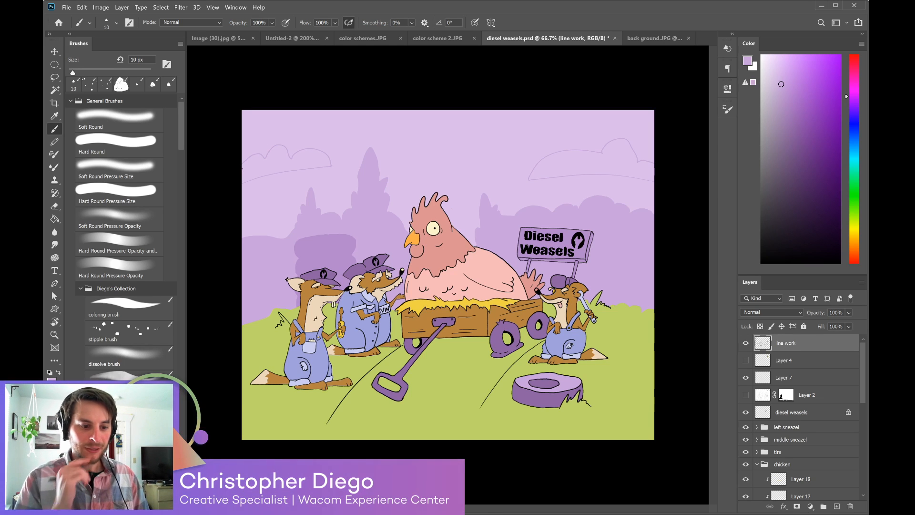
{"action": "key", "text": "ctrl+z"}
{"action": "key", "text": "ctrl+z"}
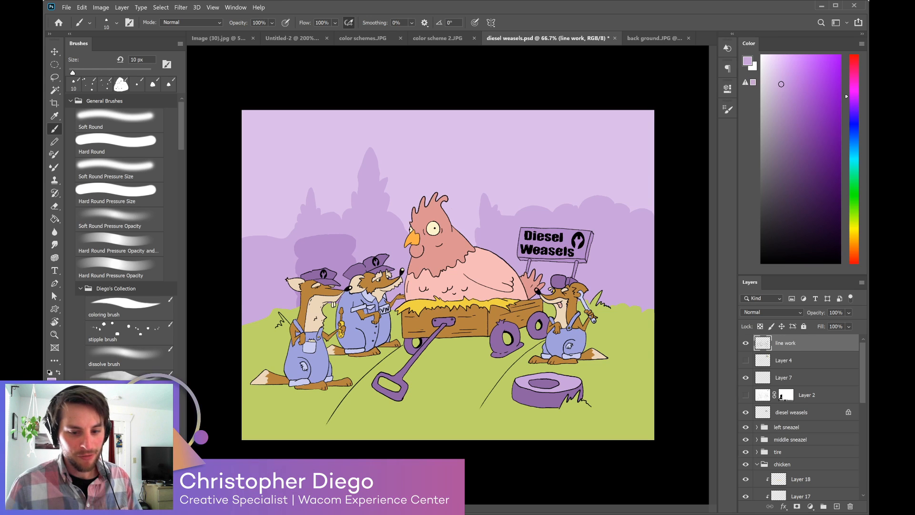
Toggle Layer 1 near the bottom of the layer stack to check its content and hide it.
{"action": "left_click_drag", "start_coordinate": [863, 369], "coordinate": [854, 484]}
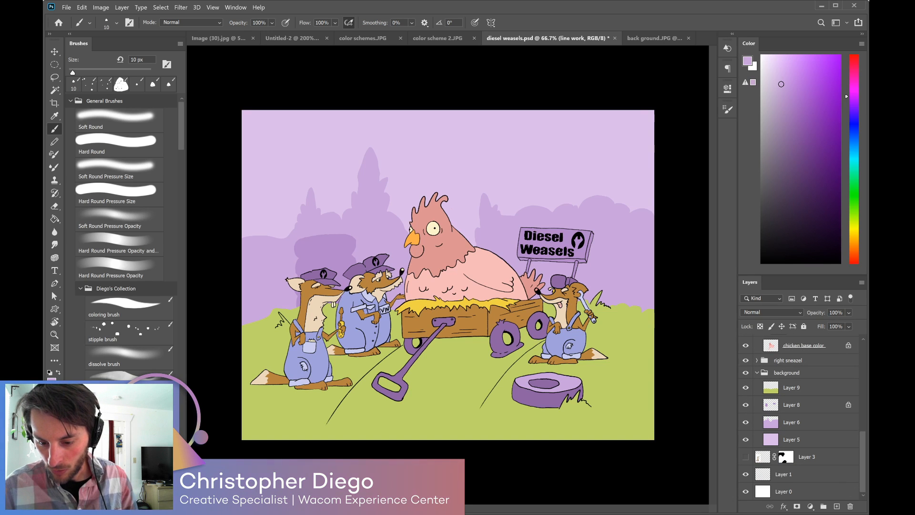
{"action": "left_click", "coordinate": [815, 474]}
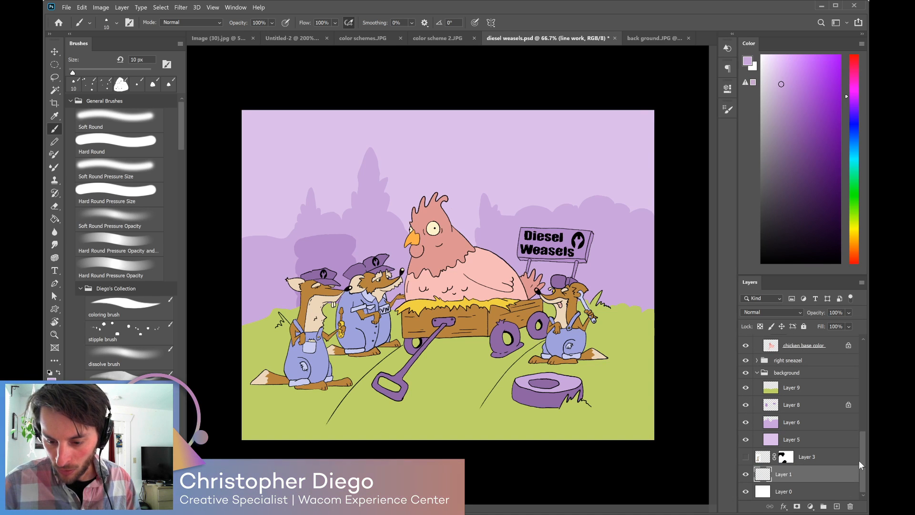
{"action": "left_click", "coordinate": [745, 474]}
{"action": "left_click", "coordinate": [746, 475]}
{"action": "left_click", "coordinate": [744, 474]}
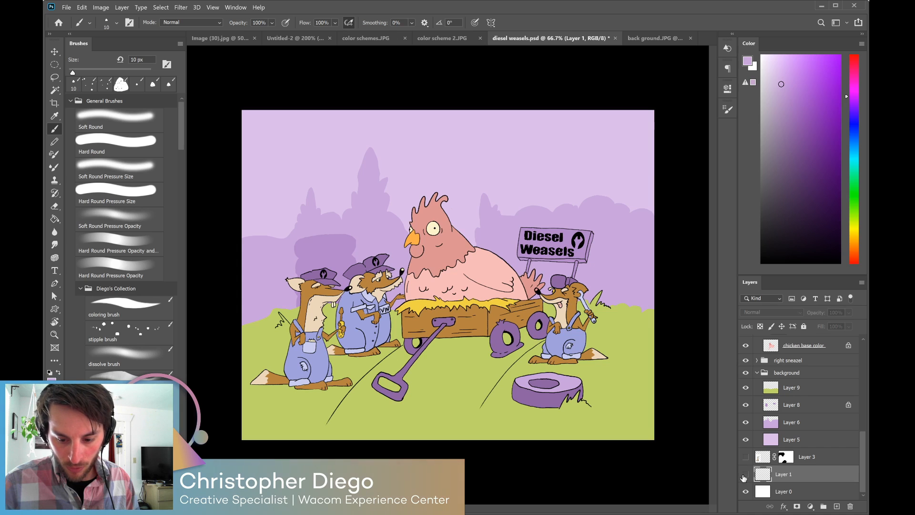
{"action": "left_click", "coordinate": [745, 475]}
{"action": "left_click", "coordinate": [746, 474]}
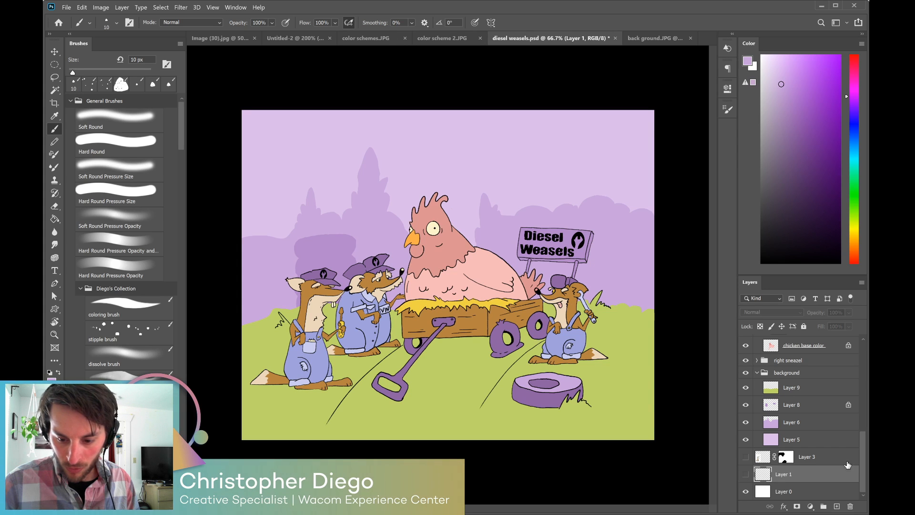
Group all layers from line work down to Layer 5 and name the group "entire drawing".
{"action": "scroll", "coordinate": [822, 460], "scroll_direction": "up", "scroll_amount": 1}
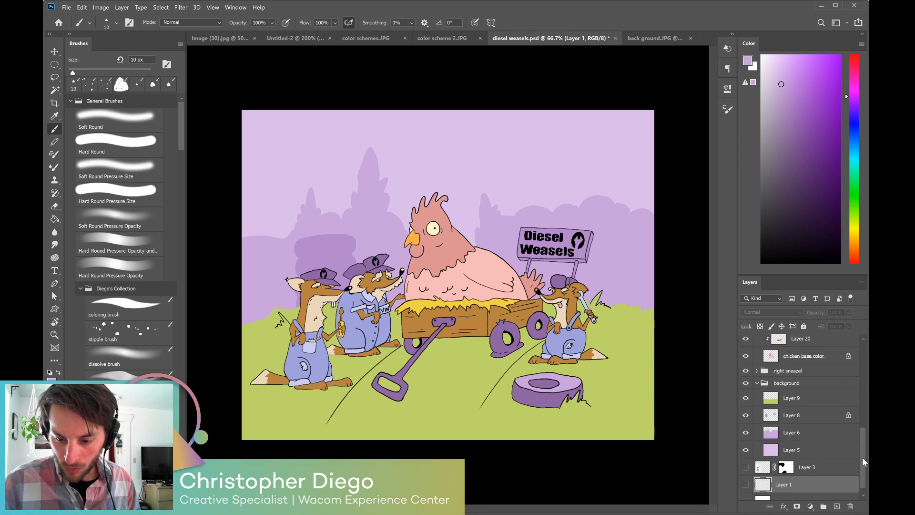
{"action": "left_click", "coordinate": [814, 454]}
{"action": "left_click_drag", "start_coordinate": [862, 465], "coordinate": [861, 368]}
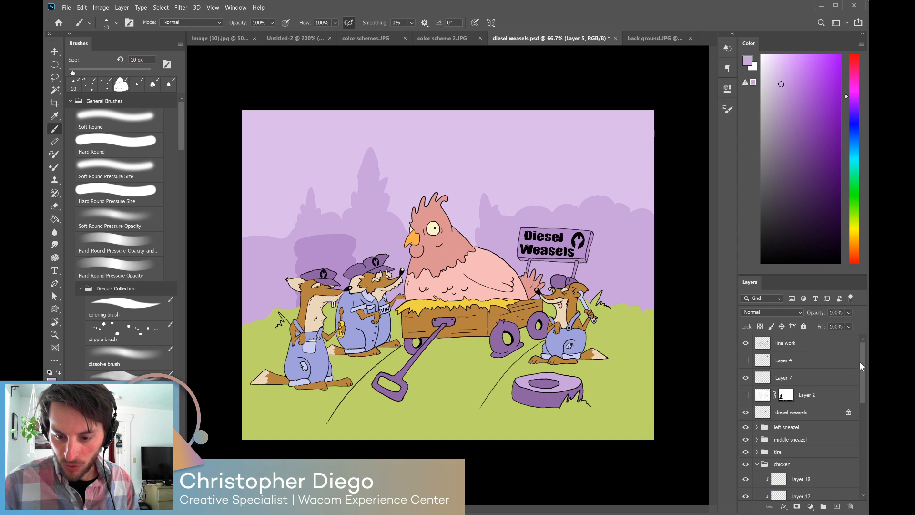
{"action": "left_click", "coordinate": [830, 343], "text": "shift"}
{"action": "left_click", "coordinate": [823, 506]}
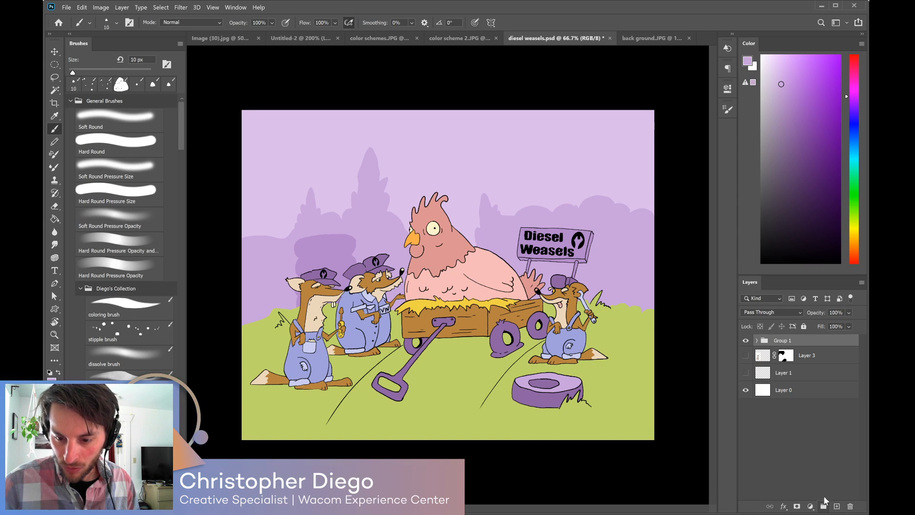
{"action": "double_click", "coordinate": [781, 340]}
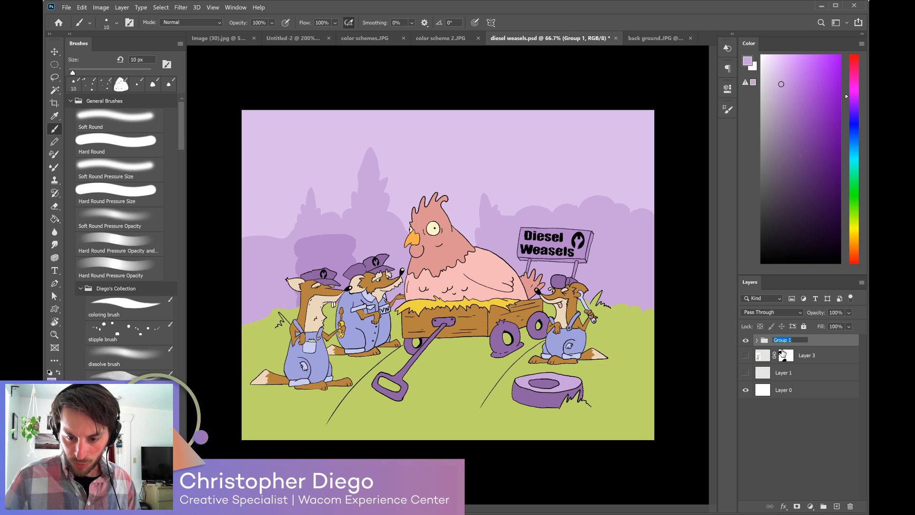
{"action": "type", "text": "entire drawing"}
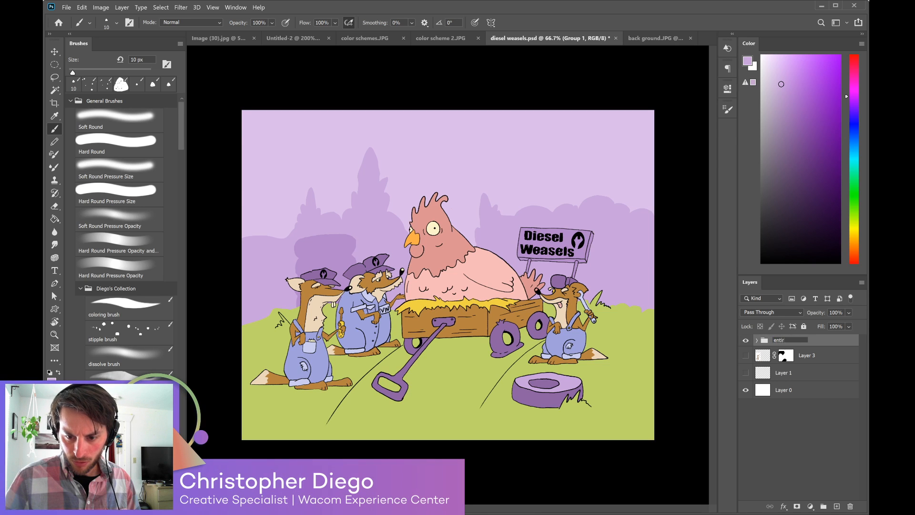
{"action": "key", "text": "Return"}
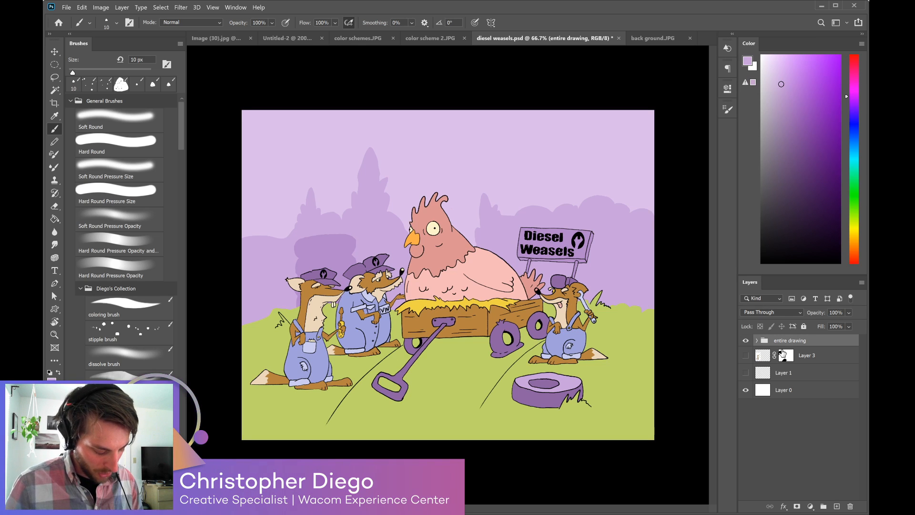
Stamp all visible layers into a new merged layer, hide the entire drawing group, and toggle the merged layer to check it.
{"action": "key", "text": "ctrl+shift+alt+e"}
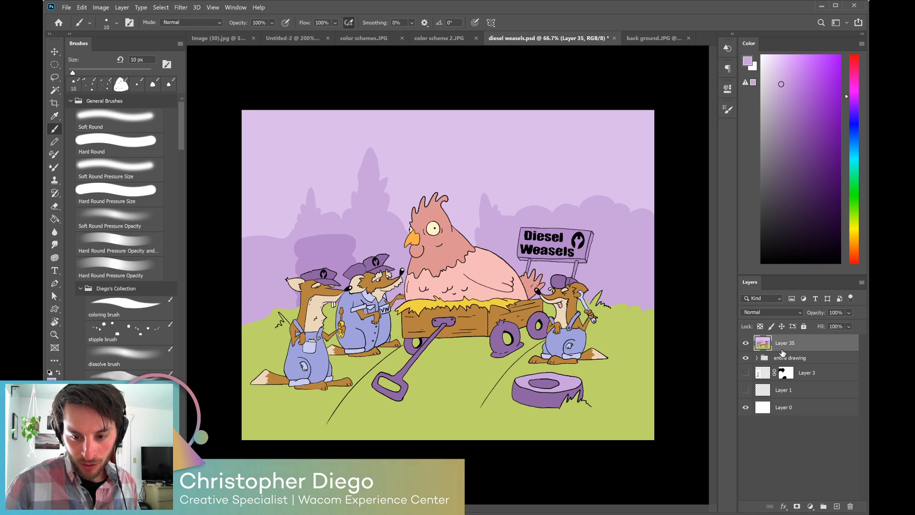
{"action": "left_click", "coordinate": [746, 357]}
{"action": "left_click", "coordinate": [745, 343]}
{"action": "left_click", "coordinate": [745, 344]}
{"action": "left_click", "coordinate": [745, 343]}
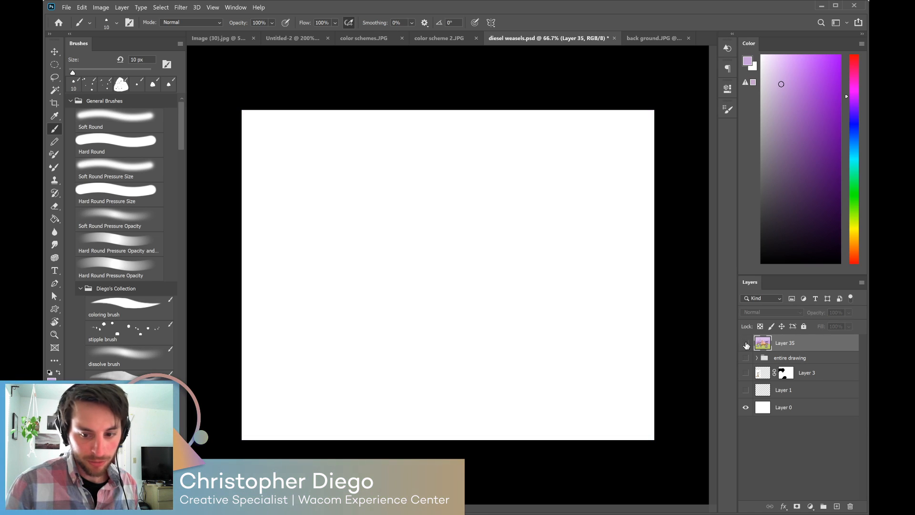
{"action": "left_click", "coordinate": [746, 343]}
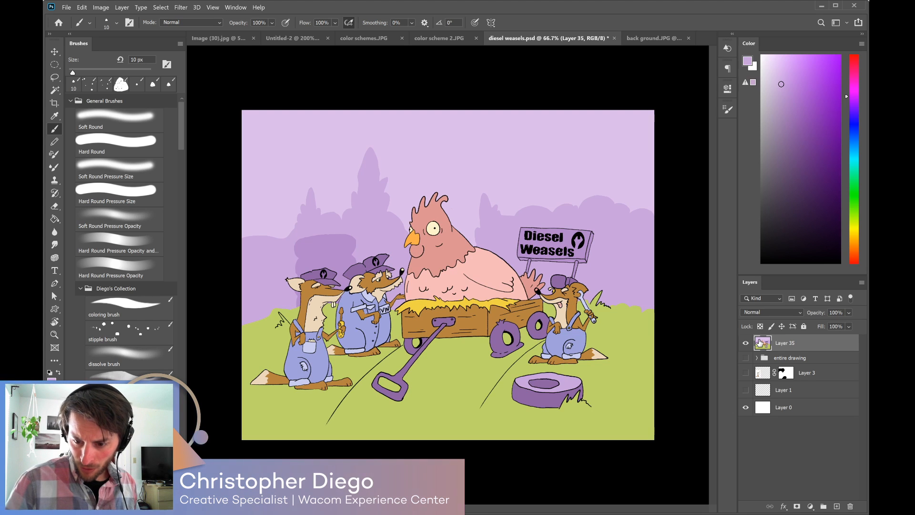
Add a mask to the merged layer and paint its corners and edges black with a speckled brush at 250 px for a textured border.
{"action": "left_click", "coordinate": [797, 506]}
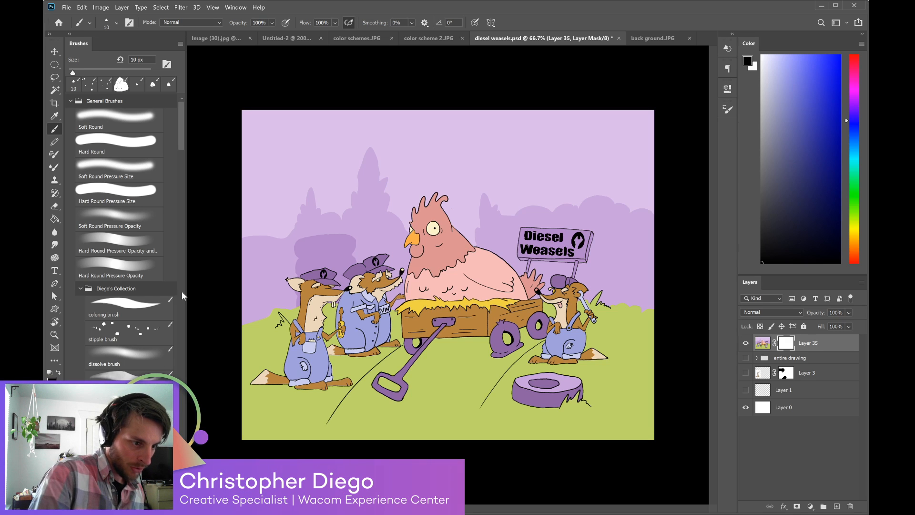
{"action": "left_click_drag", "start_coordinate": [180, 137], "coordinate": [184, 184]}
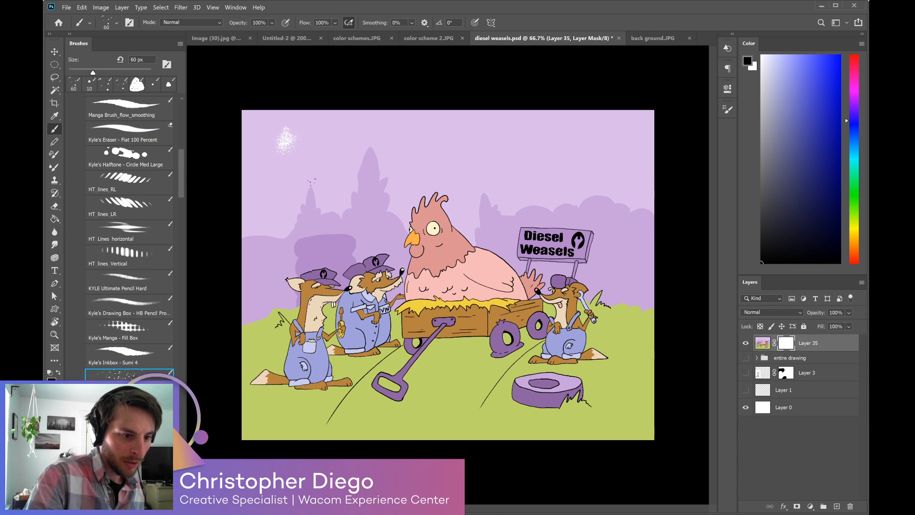
{"action": "key", "text": "bracketright"}
{"action": "key", "text": "bracketright"}
{"action": "key", "text": "bracketright"}
{"action": "key", "text": "bracketright"}
{"action": "key", "text": "bracketright"}
{"action": "key", "text": "bracketright"}
{"action": "key", "text": "bracketright"}
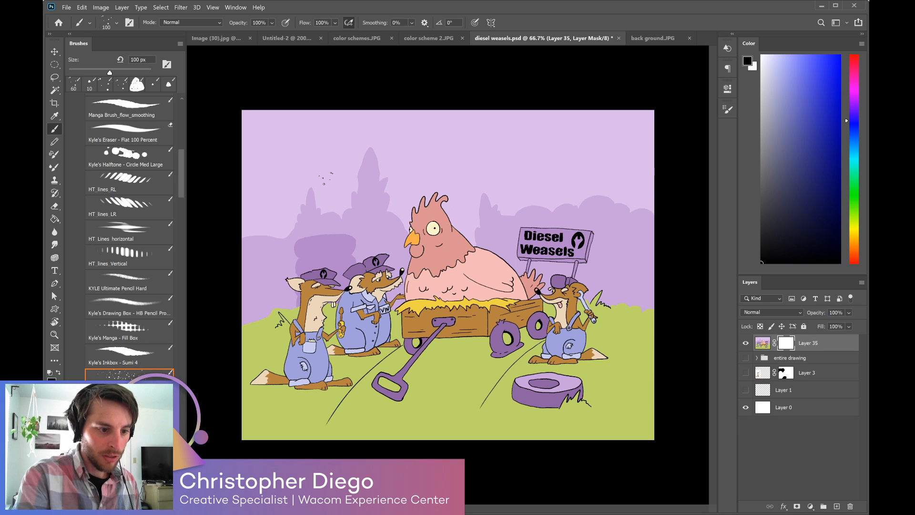
{"action": "key", "text": "bracketright"}
{"action": "key", "text": "bracketright"}
{"action": "key", "text": "bracketright"}
{"action": "key", "text": "bracketleft"}
{"action": "mouse_move", "coordinate": [230, 116]}
{"action": "left_mouse_down"}
{"action": "mouse_move", "coordinate": [274, 90]}
{"action": "mouse_move", "coordinate": [224, 138]}
{"action": "mouse_move", "coordinate": [251, 130]}
{"action": "mouse_move", "coordinate": [235, 130]}
{"action": "mouse_move", "coordinate": [254, 112]}
{"action": "mouse_move", "coordinate": [339, 92]}
{"action": "mouse_move", "coordinate": [287, 104]}
{"action": "mouse_move", "coordinate": [405, 62]}
{"action": "left_mouse_up"}
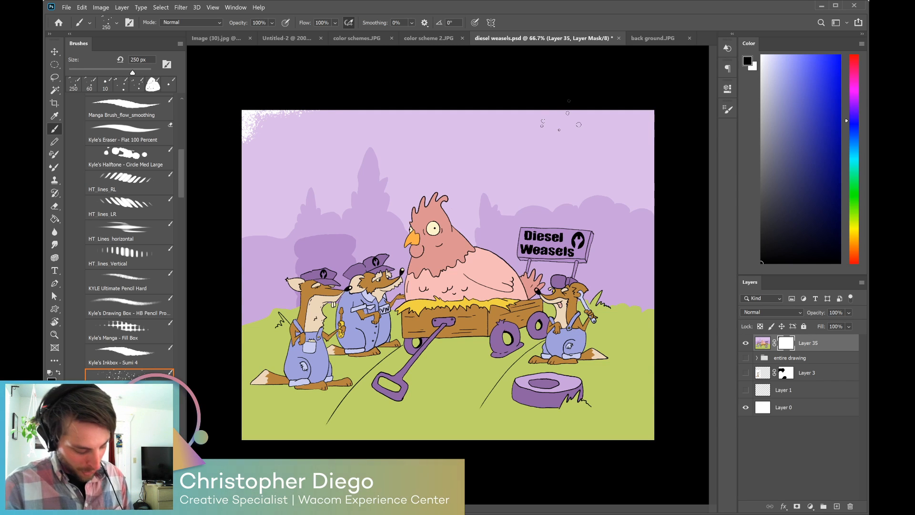
{"action": "mouse_move", "coordinate": [258, 118]}
{"action": "left_mouse_down"}
{"action": "mouse_move", "coordinate": [232, 126]}
{"action": "mouse_move", "coordinate": [254, 148]}
{"action": "mouse_move", "coordinate": [227, 184]}
{"action": "left_mouse_up"}
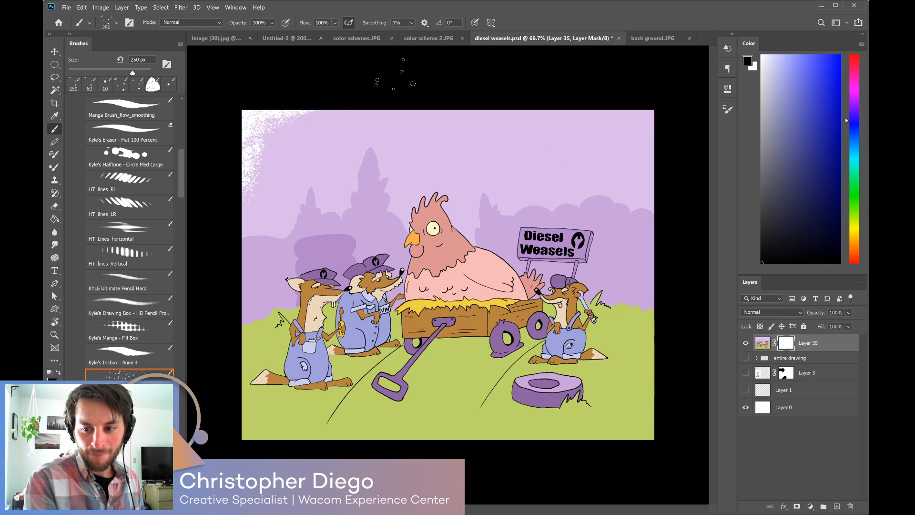
{"action": "mouse_move", "coordinate": [289, 97]}
{"action": "left_mouse_down"}
{"action": "mouse_move", "coordinate": [623, 91]}
{"action": "mouse_move", "coordinate": [449, 88]}
{"action": "mouse_move", "coordinate": [235, 125]}
{"action": "mouse_move", "coordinate": [271, 120]}
{"action": "mouse_move", "coordinate": [224, 210]}
{"action": "left_mouse_up"}
{"action": "mouse_move", "coordinate": [615, 112]}
{"action": "left_mouse_down"}
{"action": "mouse_move", "coordinate": [641, 126]}
{"action": "mouse_move", "coordinate": [639, 148]}
{"action": "mouse_move", "coordinate": [600, 108]}
{"action": "mouse_move", "coordinate": [582, 104]}
{"action": "left_mouse_up"}
{"action": "mouse_move", "coordinate": [672, 400]}
{"action": "left_mouse_down"}
{"action": "mouse_move", "coordinate": [658, 444]}
{"action": "mouse_move", "coordinate": [538, 445]}
{"action": "mouse_move", "coordinate": [677, 433]}
{"action": "mouse_move", "coordinate": [553, 462]}
{"action": "mouse_move", "coordinate": [643, 400]}
{"action": "mouse_move", "coordinate": [648, 355]}
{"action": "mouse_move", "coordinate": [620, 419]}
{"action": "mouse_move", "coordinate": [539, 403]}
{"action": "left_mouse_up"}
{"action": "mouse_move", "coordinate": [281, 433]}
{"action": "left_mouse_down"}
{"action": "mouse_move", "coordinate": [243, 424]}
{"action": "mouse_move", "coordinate": [246, 405]}
{"action": "mouse_move", "coordinate": [305, 429]}
{"action": "mouse_move", "coordinate": [325, 452]}
{"action": "mouse_move", "coordinate": [277, 424]}
{"action": "mouse_move", "coordinate": [245, 365]}
{"action": "mouse_move", "coordinate": [305, 429]}
{"action": "mouse_move", "coordinate": [347, 427]}
{"action": "left_mouse_up"}
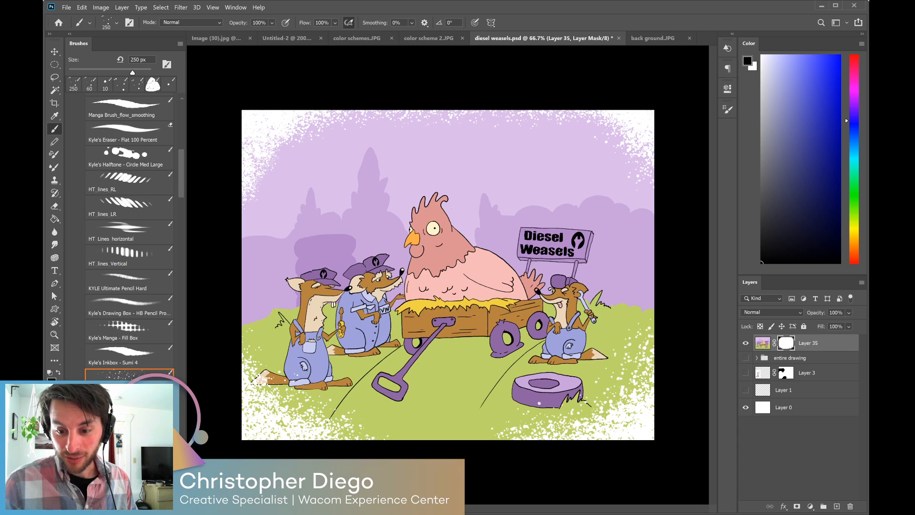
Delete the masked merged layer and show the entire drawing group again.
{"action": "left_click", "coordinate": [746, 343]}
{"action": "left_click", "coordinate": [762, 343]}
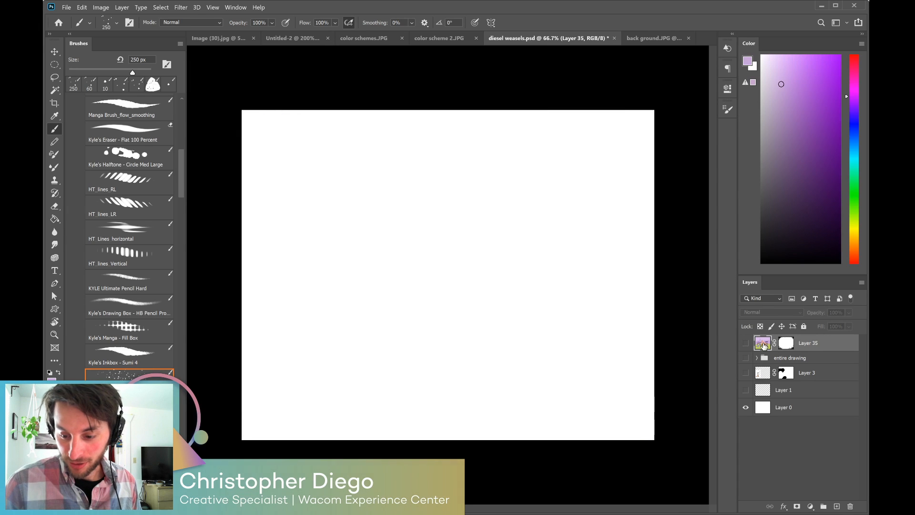
{"action": "left_click_drag", "start_coordinate": [764, 345], "coordinate": [850, 506]}
{"action": "left_click", "coordinate": [745, 340]}
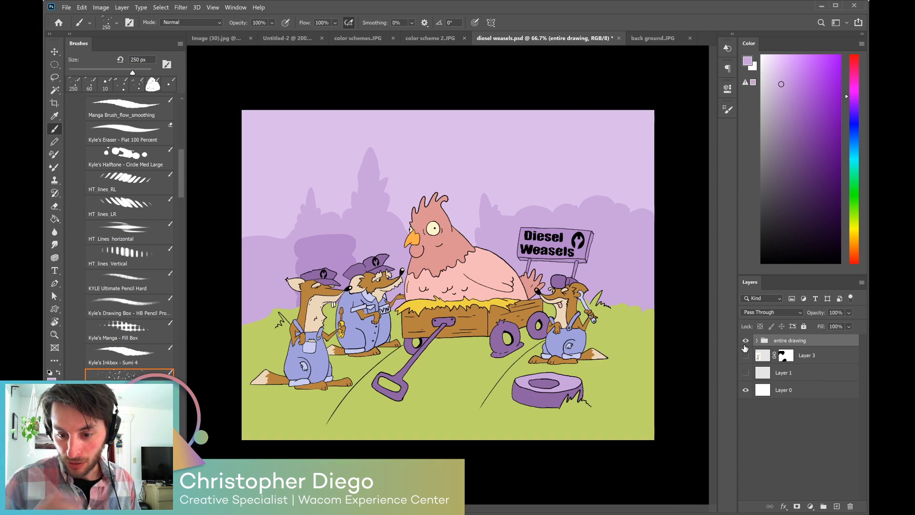
Add a new layer above the entire drawing group and sample the cream color from the chicken's eye.
{"action": "key", "text": "ctrl+plus"}
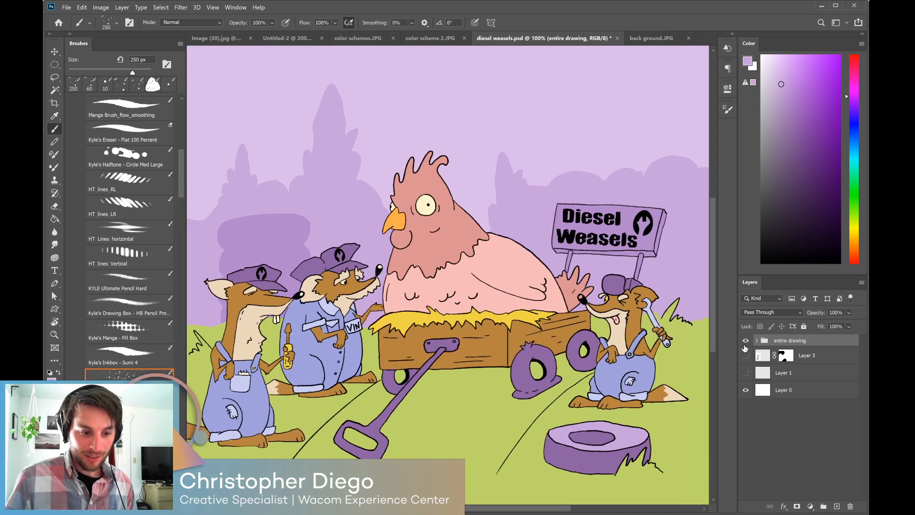
{"action": "key", "text": "ctrl+minus"}
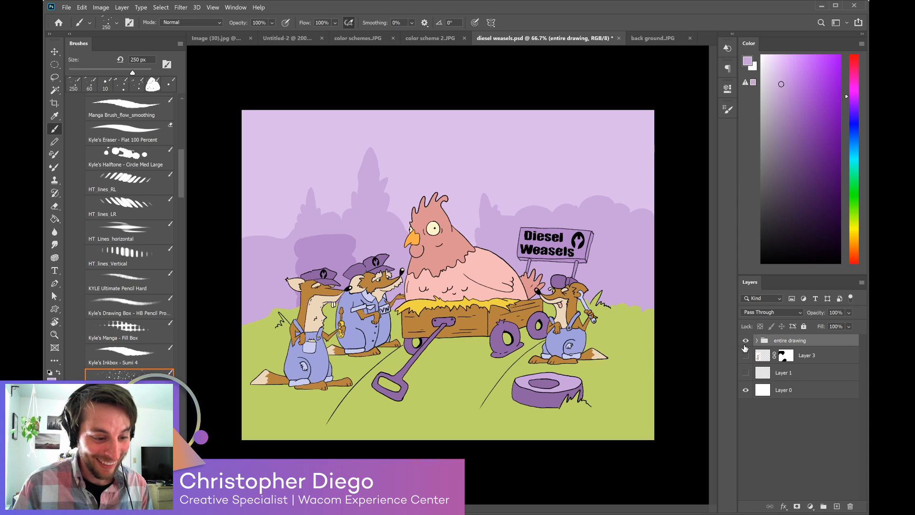
{"action": "left_click", "coordinate": [836, 507]}
{"action": "left_click", "coordinate": [433, 229], "text": "alt"}
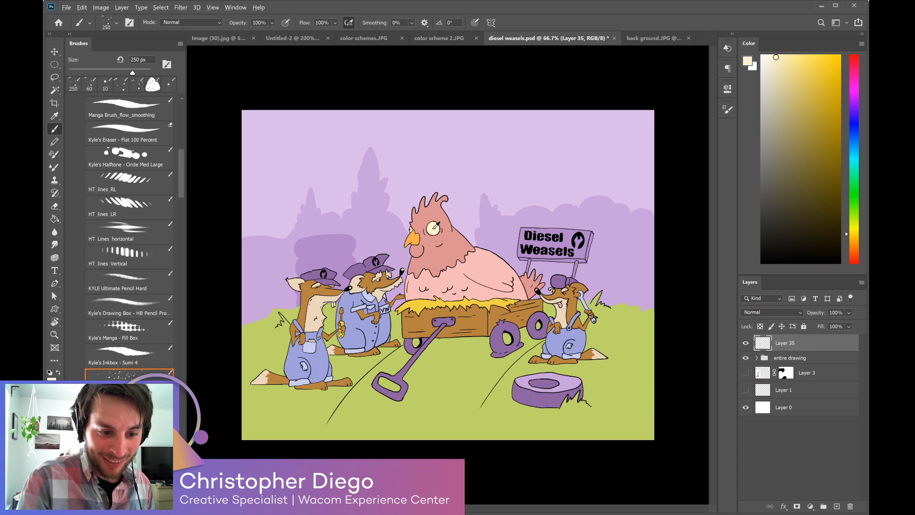
Choose the Manga Brush_flow_smoothing brush and reduce its size to 15 px.
{"action": "left_click_drag", "start_coordinate": [180, 186], "coordinate": [181, 178]}
{"action": "left_click", "coordinate": [124, 204]}
{"action": "key", "text": "bracketleft"}
{"action": "key", "text": "bracketleft"}
{"action": "key", "text": "bracketleft"}
{"action": "key", "text": "bracketleft"}
{"action": "key", "text": "bracketleft"}
{"action": "key", "text": "bracketleft"}
{"action": "key", "text": "bracketleft"}
{"action": "key", "text": "bracketleft"}
{"action": "key", "text": "bracketleft"}
{"action": "key", "text": "bracketleft"}
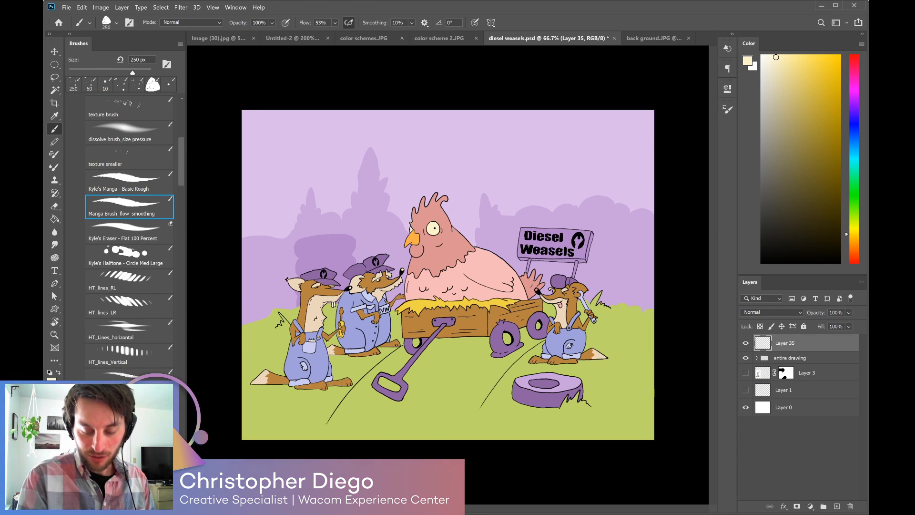
{"action": "key", "text": "bracketleft"}
{"action": "key", "text": "bracketleft"}
{"action": "key", "text": "bracketleft"}
{"action": "key", "text": "bracketleft"}
{"action": "key", "text": "bracketleft"}
{"action": "key", "text": "bracketleft"}
{"action": "key", "text": "bracketleft"}
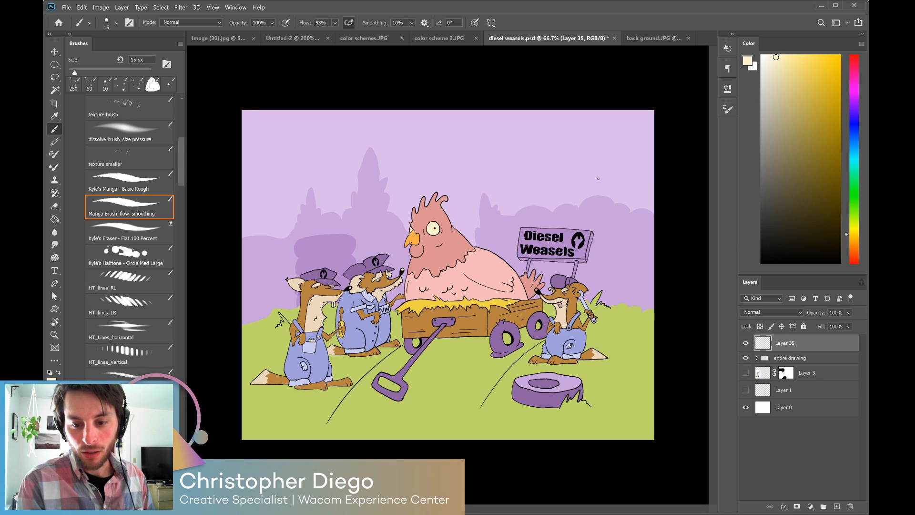
Draw three thin cream cloud outlines across the sky on Layer 35, undoing a stray stroke along the way.
{"action": "left_click_drag", "start_coordinate": [575, 181], "coordinate": [654, 183]}
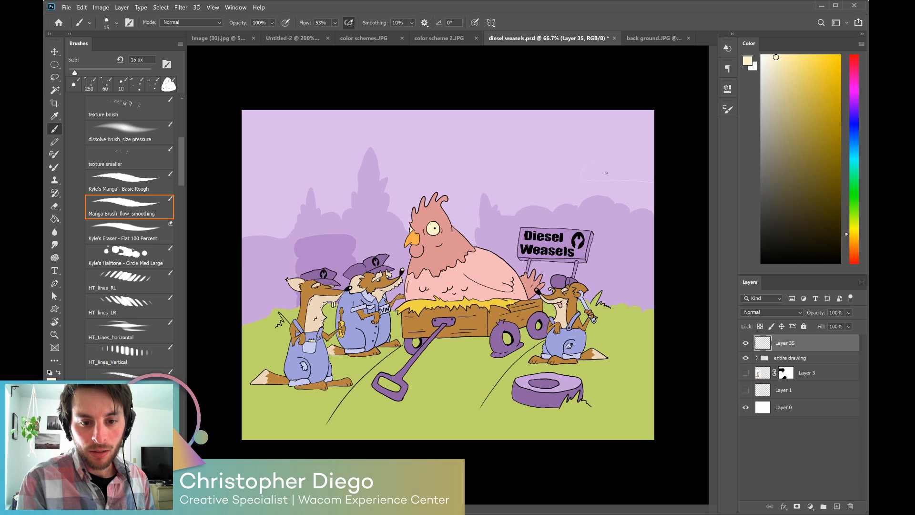
{"action": "left_click_drag", "start_coordinate": [623, 154], "coordinate": [646, 154]}
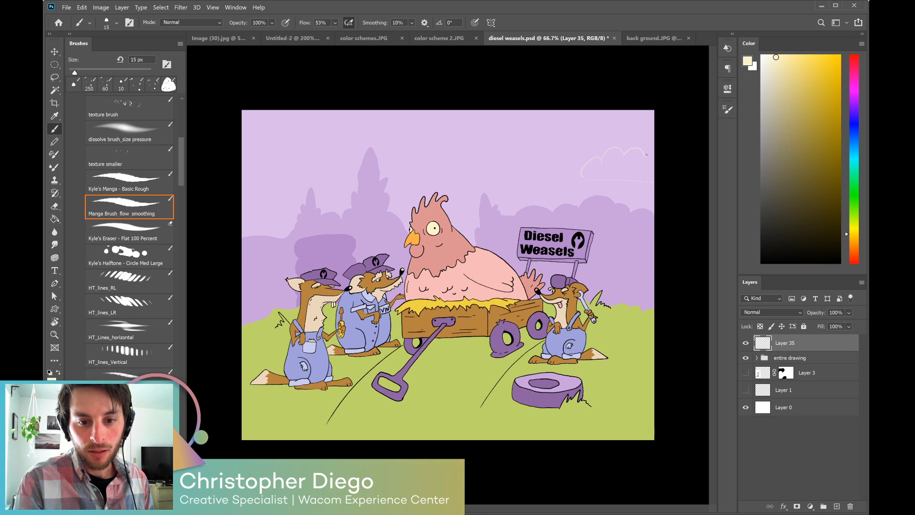
{"action": "left_click_drag", "start_coordinate": [338, 172], "coordinate": [254, 187]}
{"action": "key", "text": "ctrl+z"}
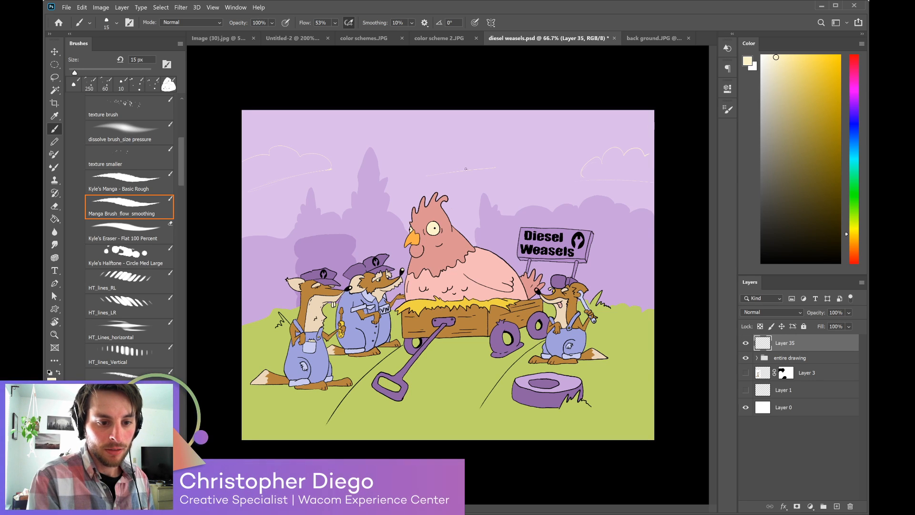
{"action": "mouse_move", "coordinate": [452, 155]}
{"action": "left_mouse_down"}
{"action": "mouse_move", "coordinate": [424, 172]}
{"action": "mouse_move", "coordinate": [457, 153]}
{"action": "mouse_move", "coordinate": [495, 167]}
{"action": "left_mouse_up"}
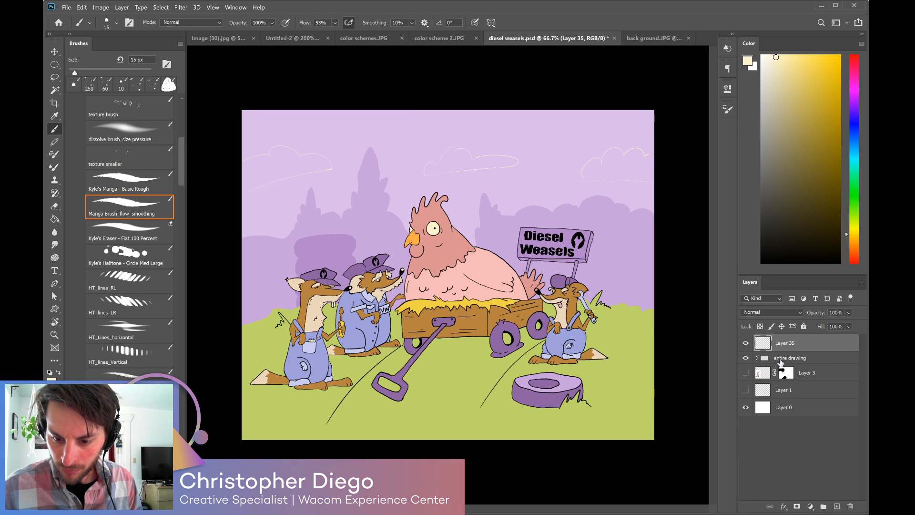
Try a grainy filter texture on the light purple sky of Layer 5 inside the entire drawing group.
{"action": "left_click", "coordinate": [757, 357]}
{"action": "left_click_drag", "start_coordinate": [862, 369], "coordinate": [861, 478]}
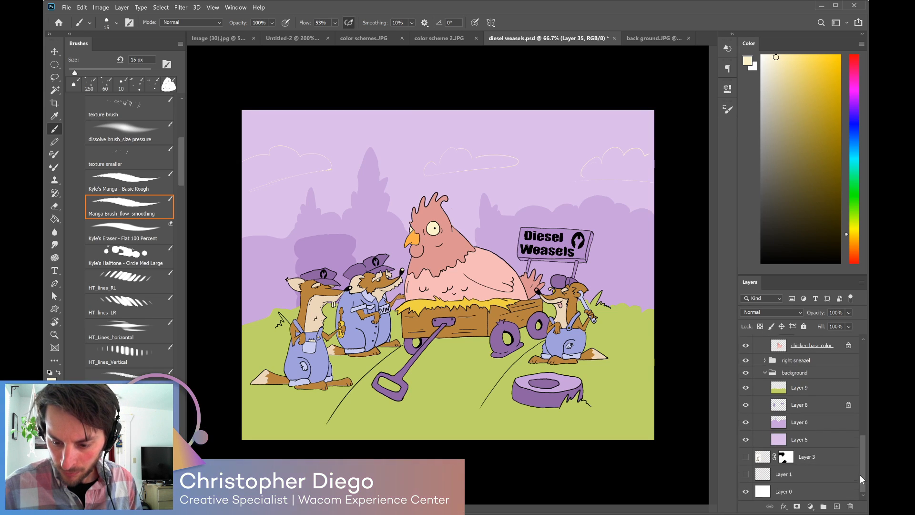
{"action": "left_click", "coordinate": [794, 439]}
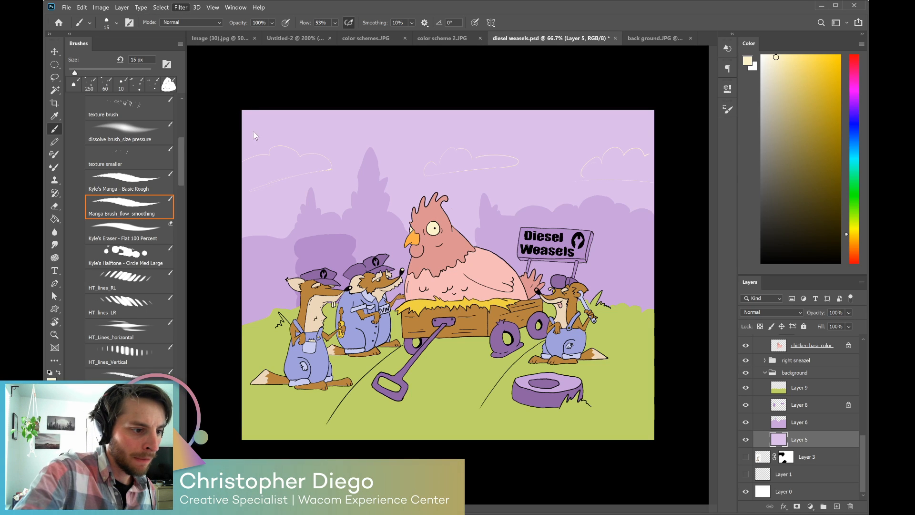
{"action": "key", "text": "space"}
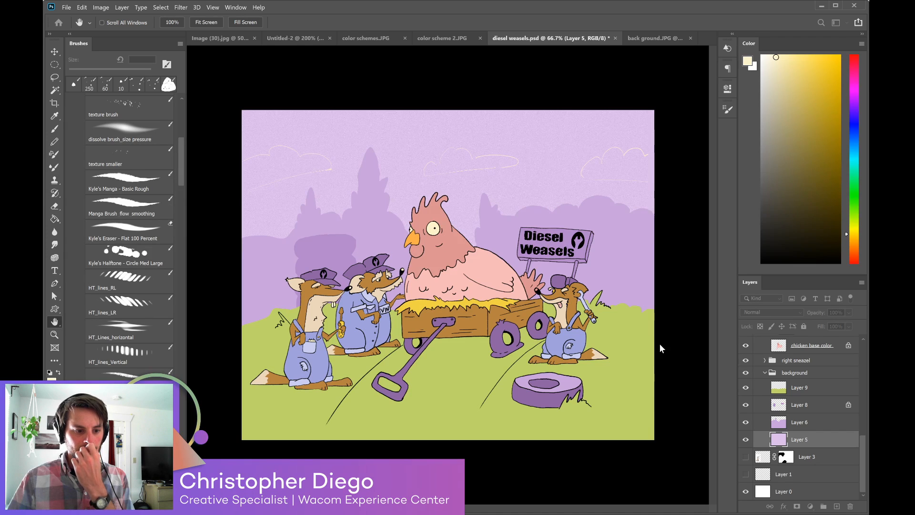
{"action": "key", "text": "b"}
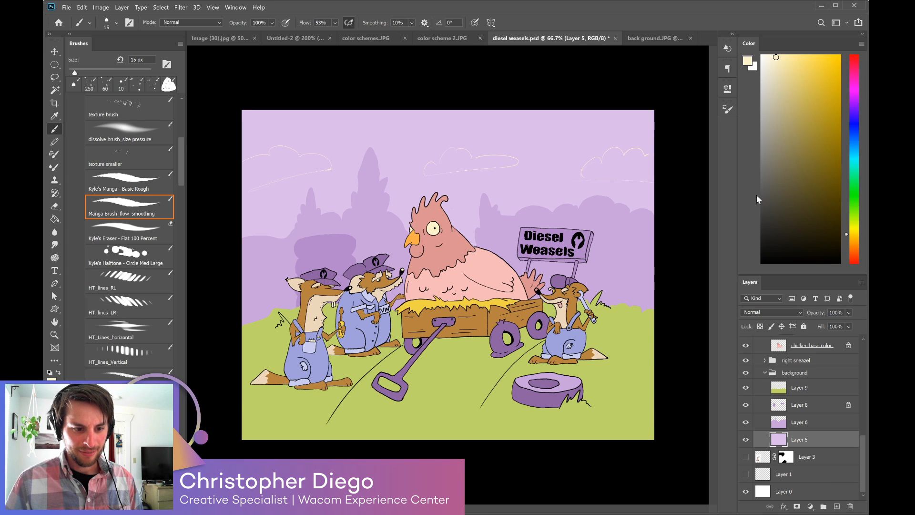
Toggle Layer 35 off and on, make it active, and add small cream highlights to the wagon tires.
{"action": "scroll", "coordinate": [810, 390], "scroll_direction": "up", "scroll_amount": 10}
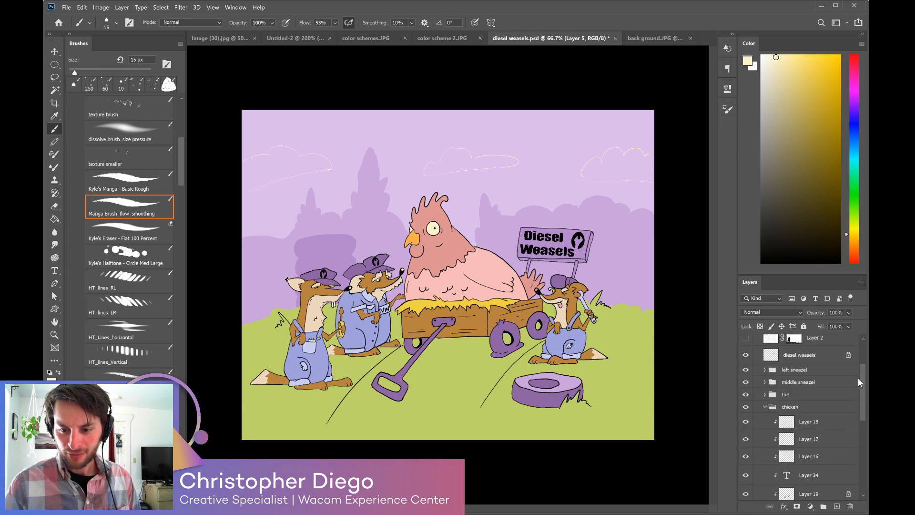
{"action": "left_click", "coordinate": [745, 343]}
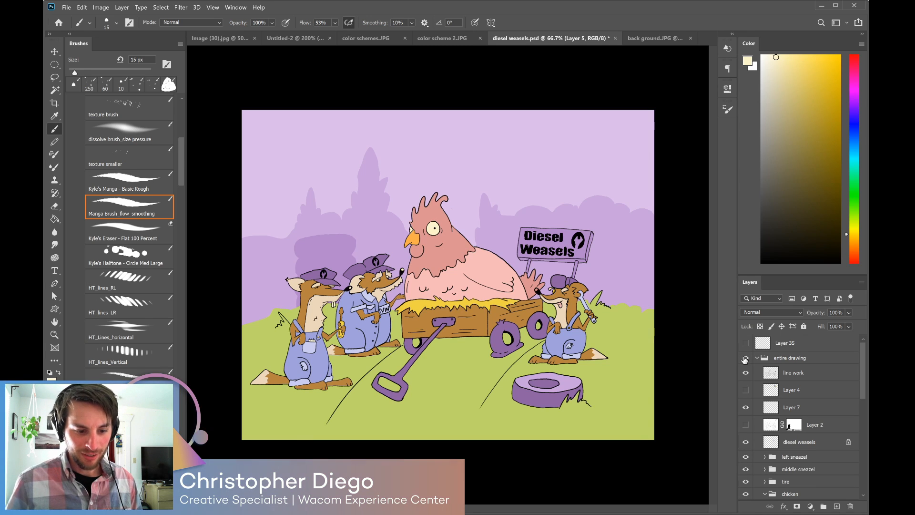
{"action": "left_click", "coordinate": [769, 358]}
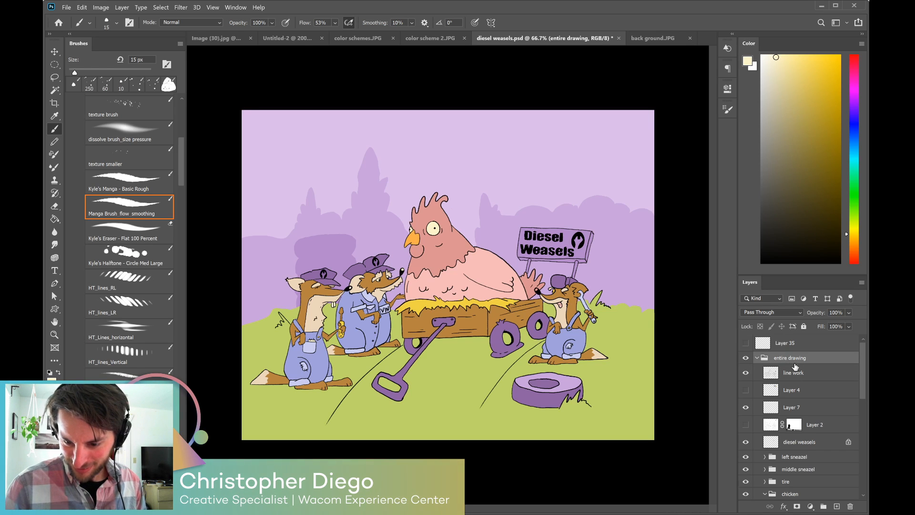
{"action": "left_click", "coordinate": [768, 342]}
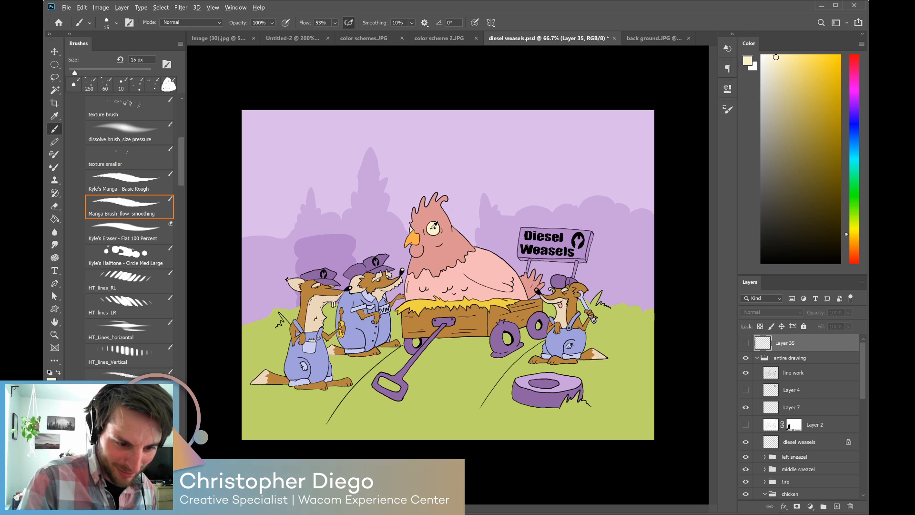
{"action": "left_click", "coordinate": [745, 342]}
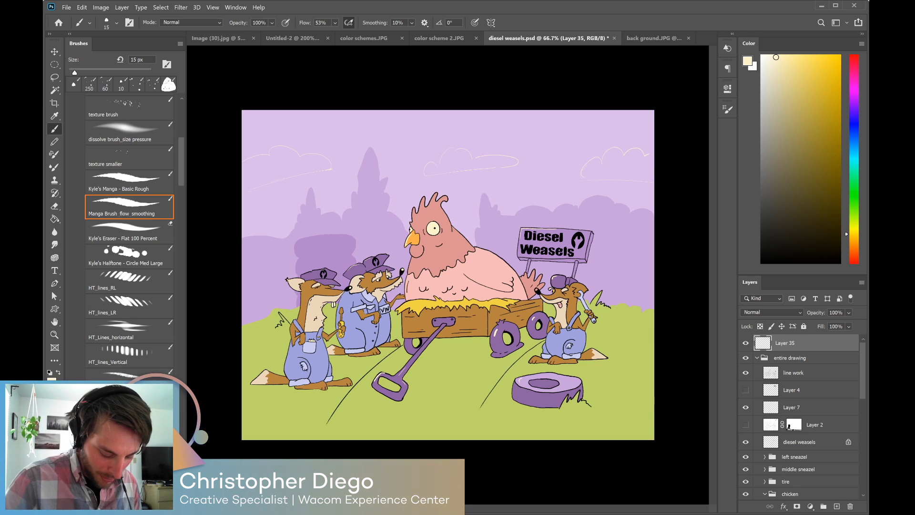
Check Layer 25 in the middle sneazel group, make it active, and sample the light purple of the sky.
{"action": "left_click_drag", "start_coordinate": [863, 383], "coordinate": [862, 404]}
{"action": "left_click", "coordinate": [764, 394]}
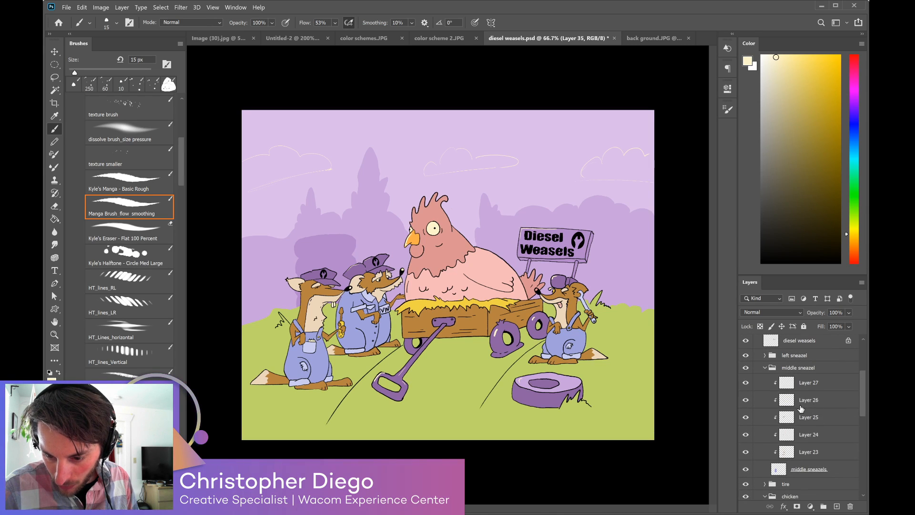
{"action": "left_click", "coordinate": [745, 418]}
{"action": "left_click", "coordinate": [745, 418]}
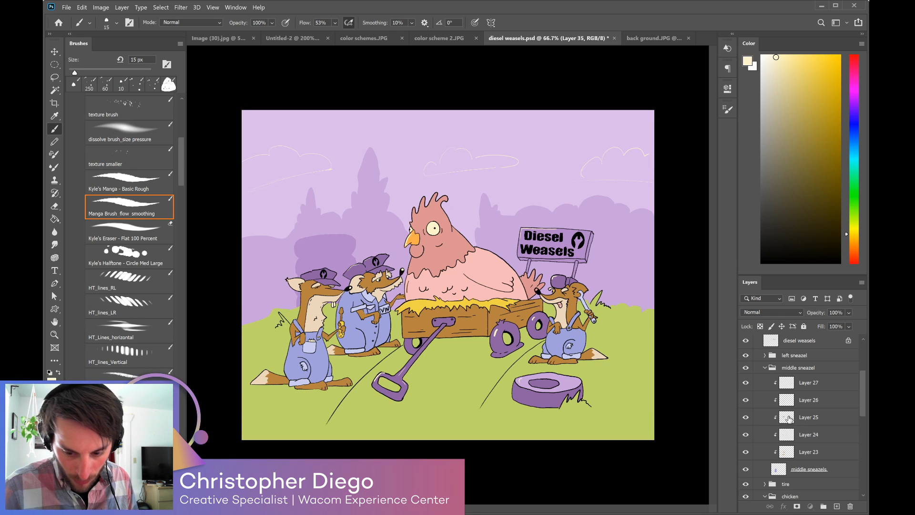
{"action": "left_click", "coordinate": [788, 418]}
{"action": "left_click", "coordinate": [578, 186], "text": "alt"}
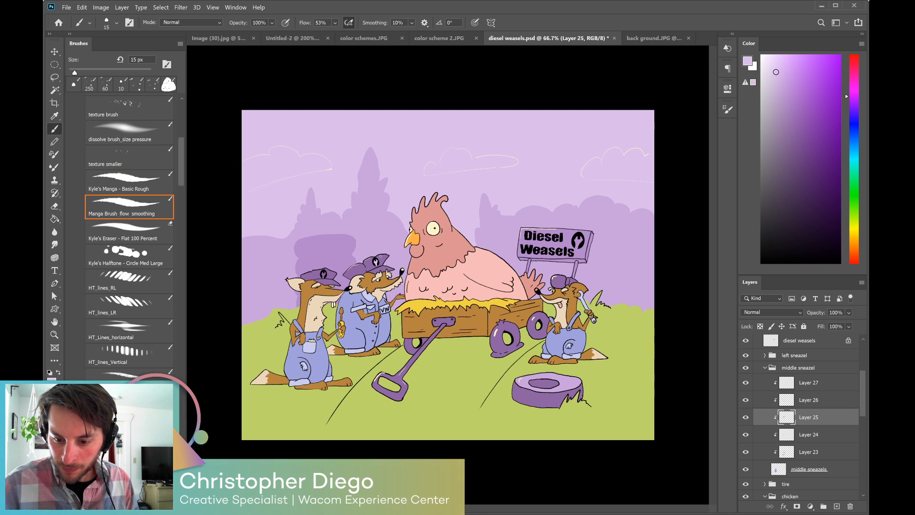
Inspect Layers 31 to 28 in the left sneazel group by toggling their visibility, and make Layer 28 active.
{"action": "left_click", "coordinate": [773, 368]}
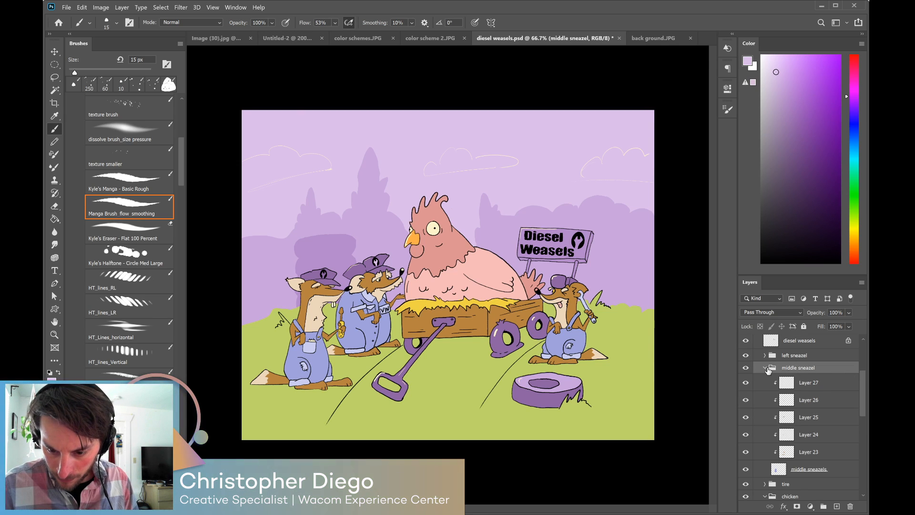
{"action": "left_click", "coordinate": [766, 368]}
{"action": "left_click", "coordinate": [764, 355]}
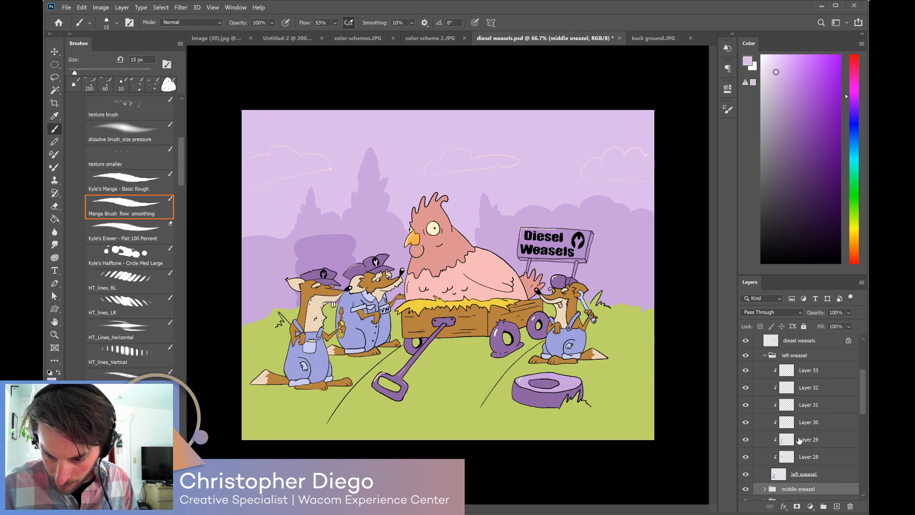
{"action": "left_click", "coordinate": [789, 406]}
{"action": "left_click", "coordinate": [746, 405]}
{"action": "left_click", "coordinate": [746, 405]}
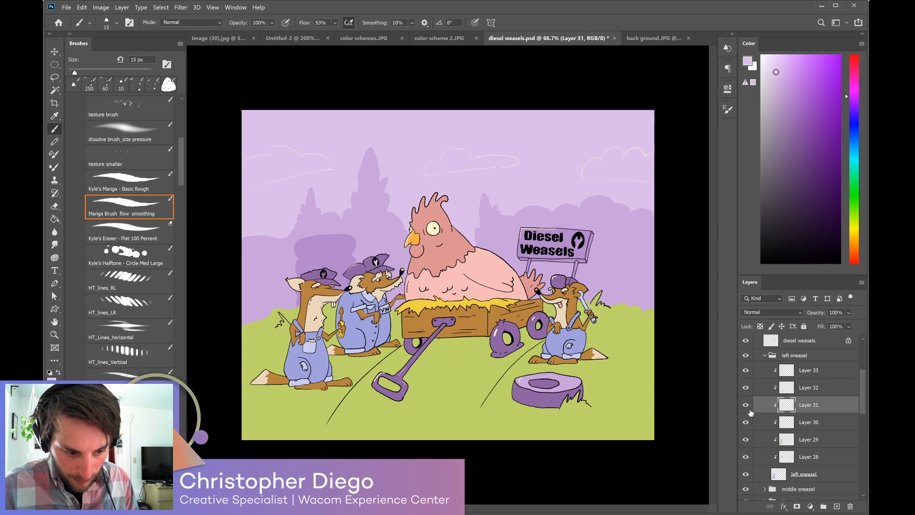
{"action": "left_click", "coordinate": [746, 423]}
{"action": "left_click", "coordinate": [746, 425]}
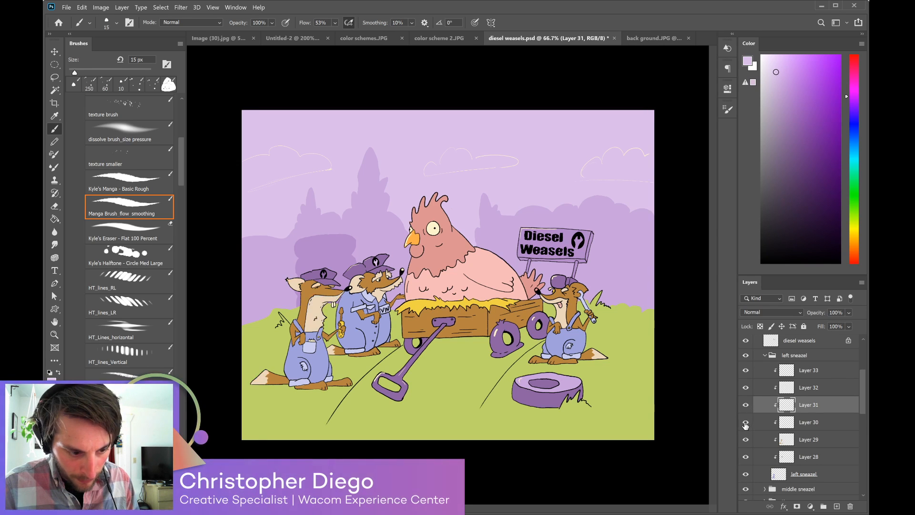
{"action": "left_click", "coordinate": [746, 440]}
{"action": "left_click", "coordinate": [746, 440]}
{"action": "left_click", "coordinate": [746, 459]}
{"action": "left_click", "coordinate": [746, 458]}
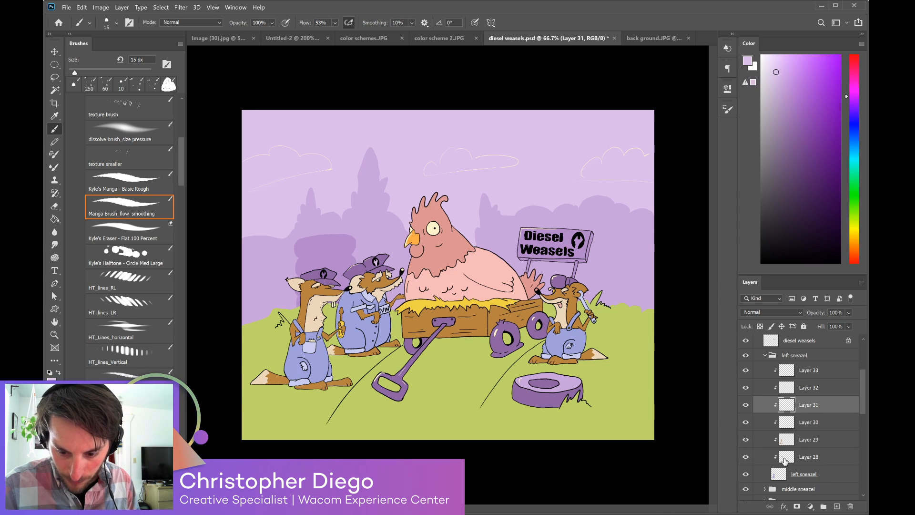
{"action": "left_click", "coordinate": [785, 458]}
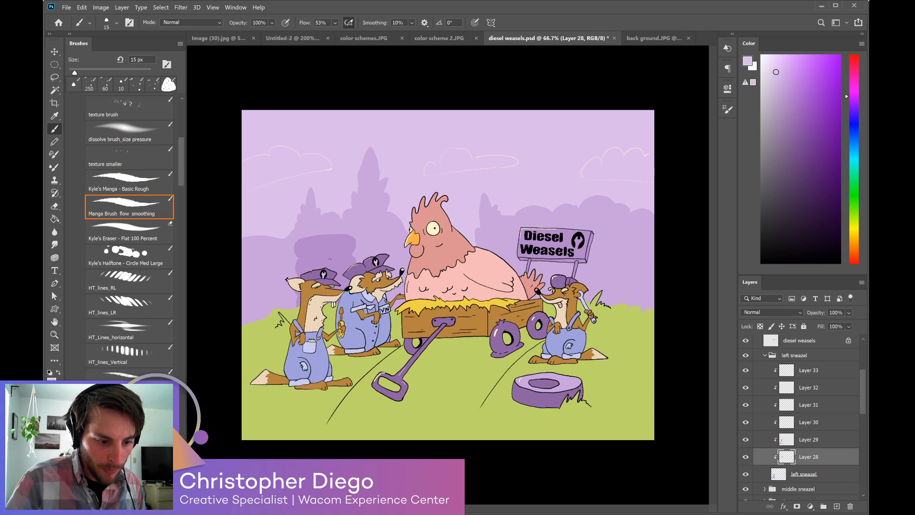
Make the left sneazel base layer active with the Eraser, enlarge the illustration for review, and collapse the brush list.
{"action": "left_click", "coordinate": [781, 476]}
{"action": "key", "text": "e"}
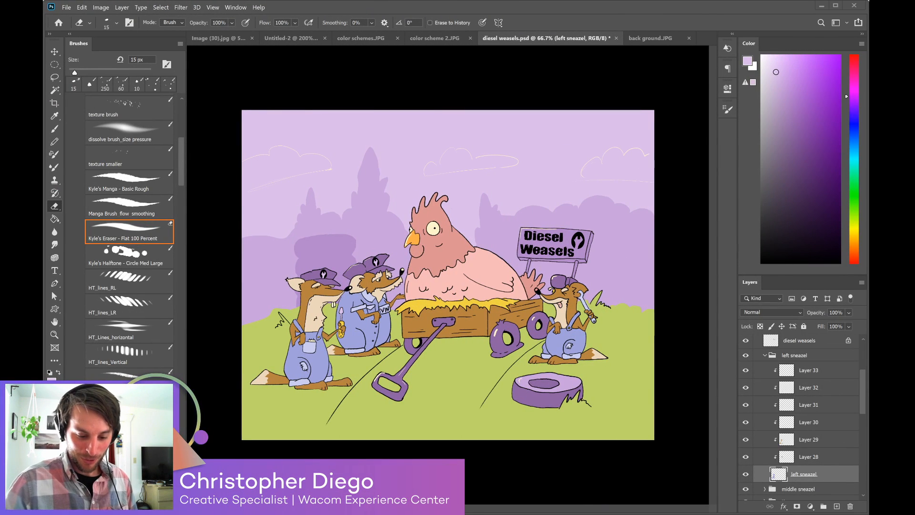
{"action": "key", "text": "ctrl+plus"}
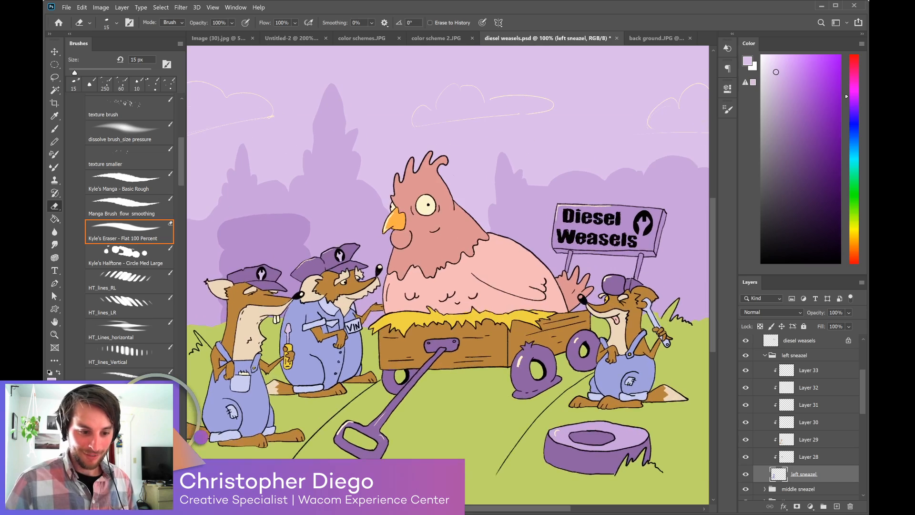
{"action": "mouse_move", "coordinate": [595, 386]}
{"action": "left_mouse_down"}
{"action": "mouse_move", "coordinate": [600, 321]}
{"action": "mouse_move", "coordinate": [605, 361]}
{"action": "mouse_move", "coordinate": [567, 380]}
{"action": "mouse_move", "coordinate": [566, 367]}
{"action": "mouse_move", "coordinate": [565, 380]}
{"action": "left_mouse_up"}
{"action": "key", "text": "z"}
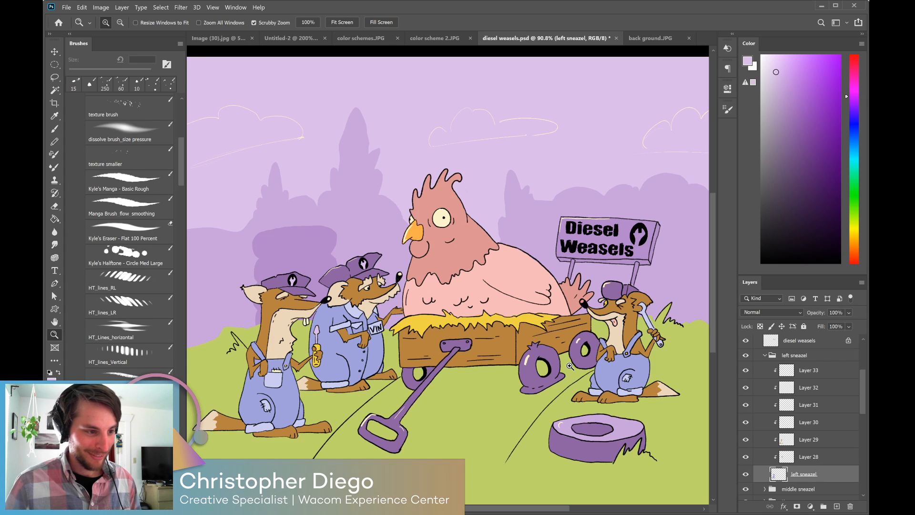
{"action": "left_click", "coordinate": [70, 35]}
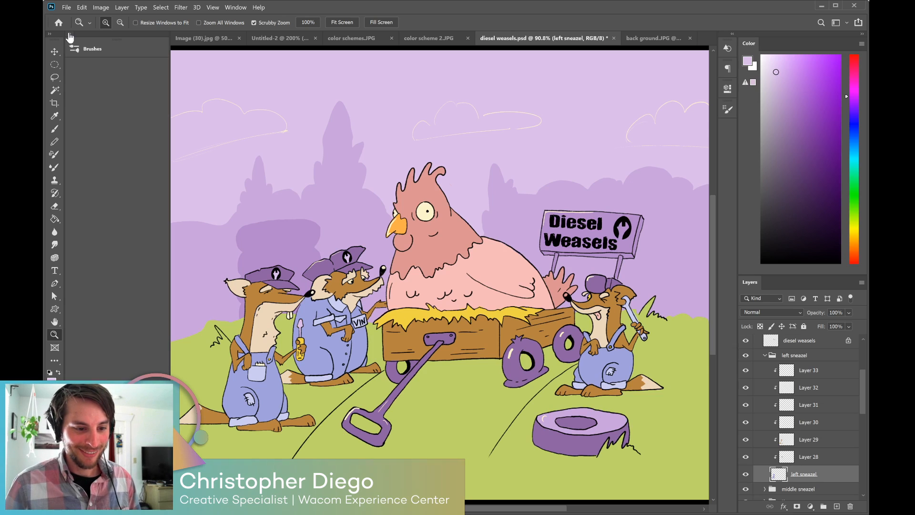